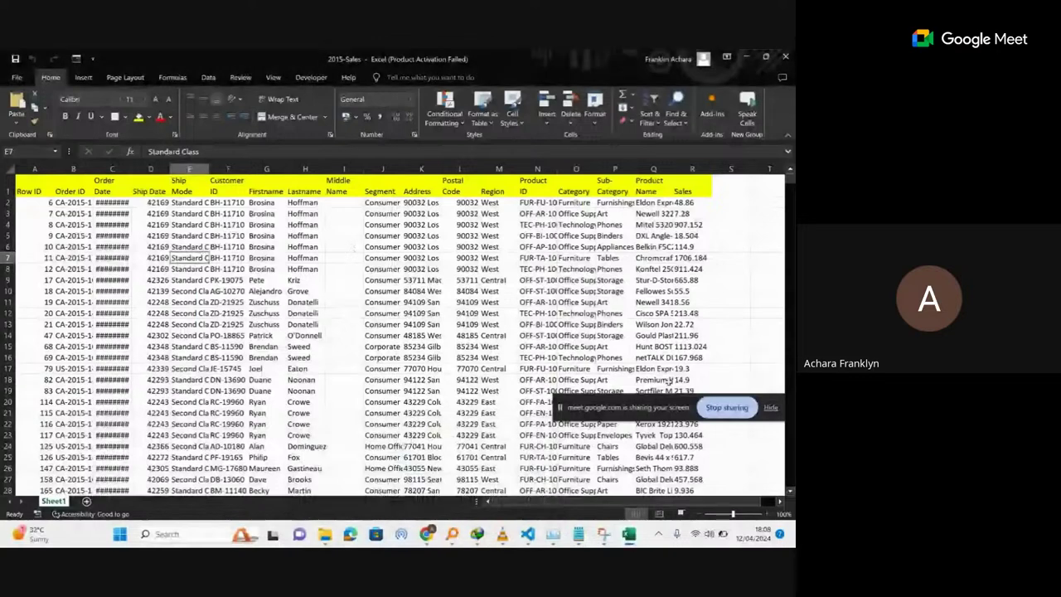
Widen the Product Name column (Q), then switch to the Osiri Sales folder window.
{"action": "left_click", "coordinate": [768, 368]}
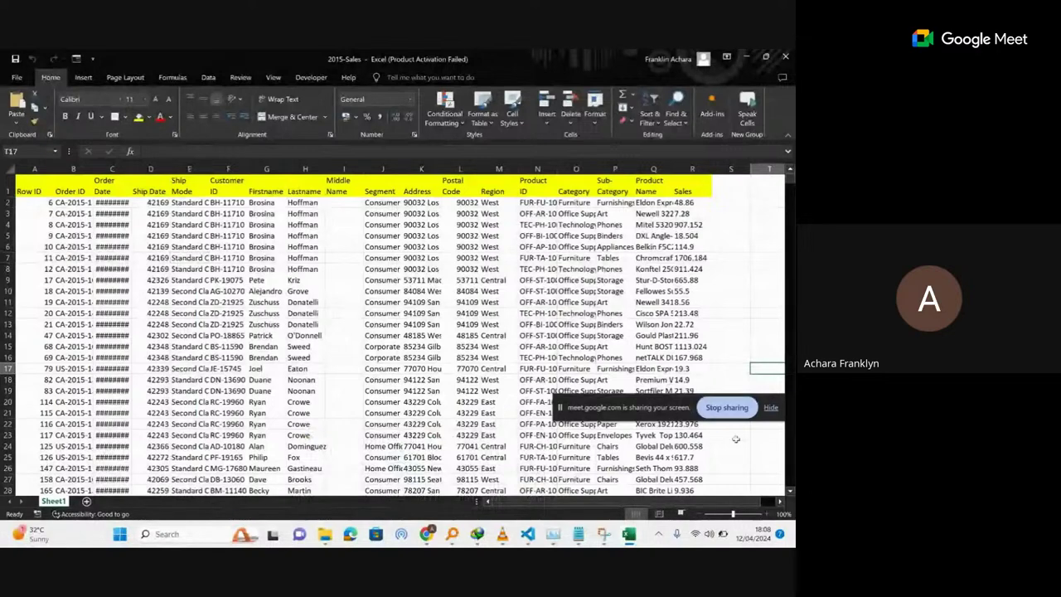
{"action": "left_click", "coordinate": [694, 324]}
{"action": "left_click_drag", "start_coordinate": [673, 170], "coordinate": [684, 164]}
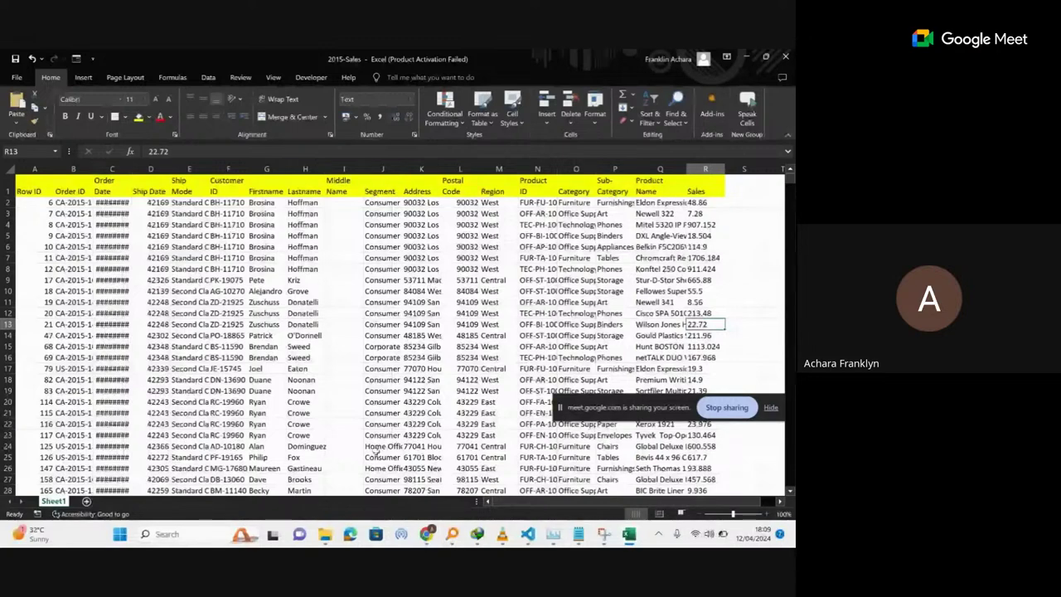
{"action": "mouse_move", "coordinate": [273, 533]}
{"action": "left_click", "coordinate": [274, 464]}
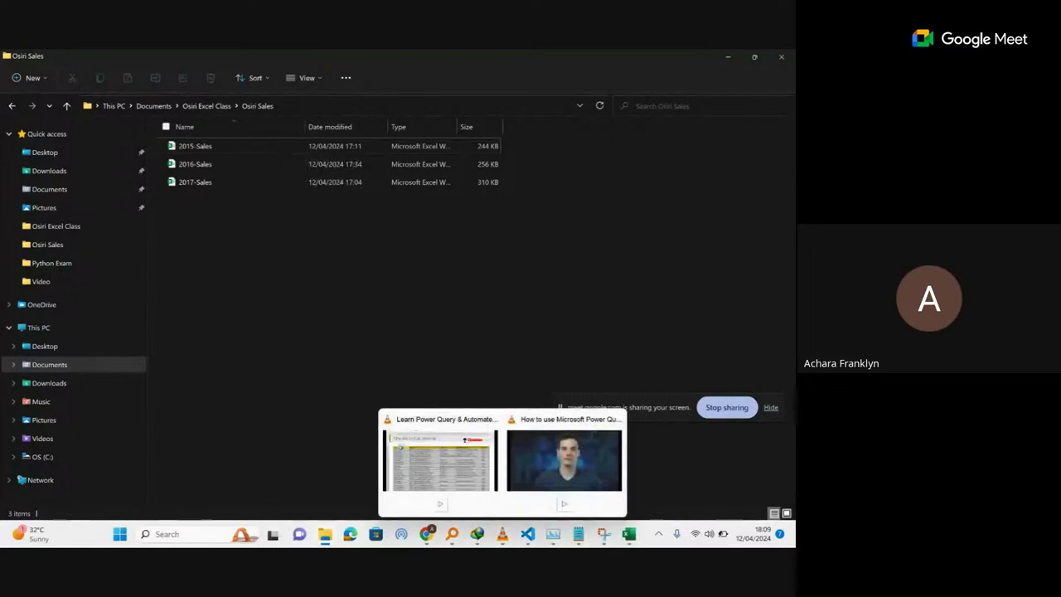
Bring the 2015-Sales workbook back and zoom the sheet to 156%.
{"action": "mouse_move", "coordinate": [627, 531]}
{"action": "left_click", "coordinate": [629, 481]}
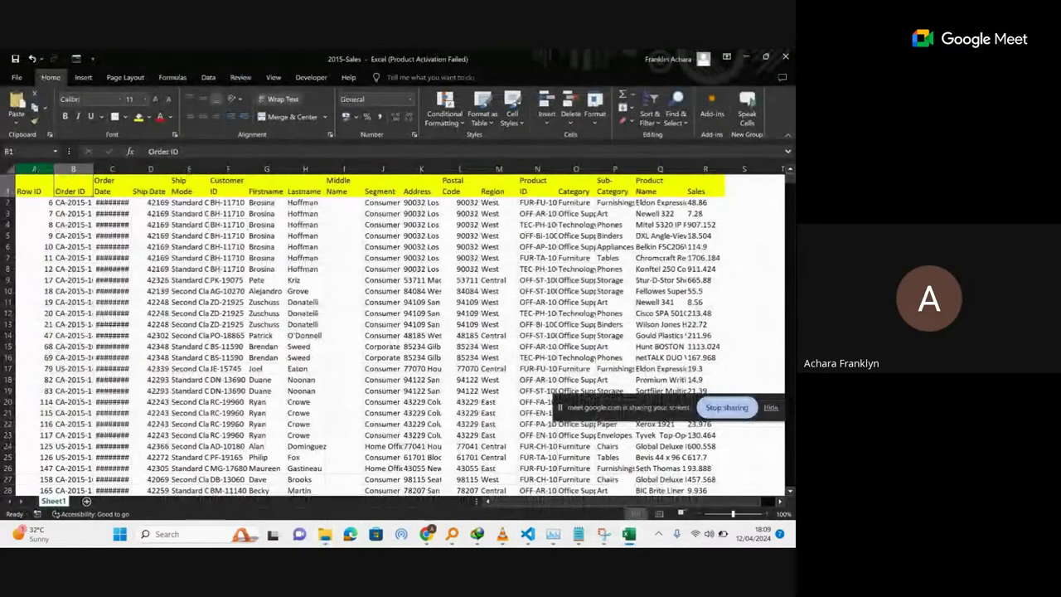
{"action": "left_click", "coordinate": [35, 168]}
{"action": "left_click", "coordinate": [112, 168], "text": "ctrl"}
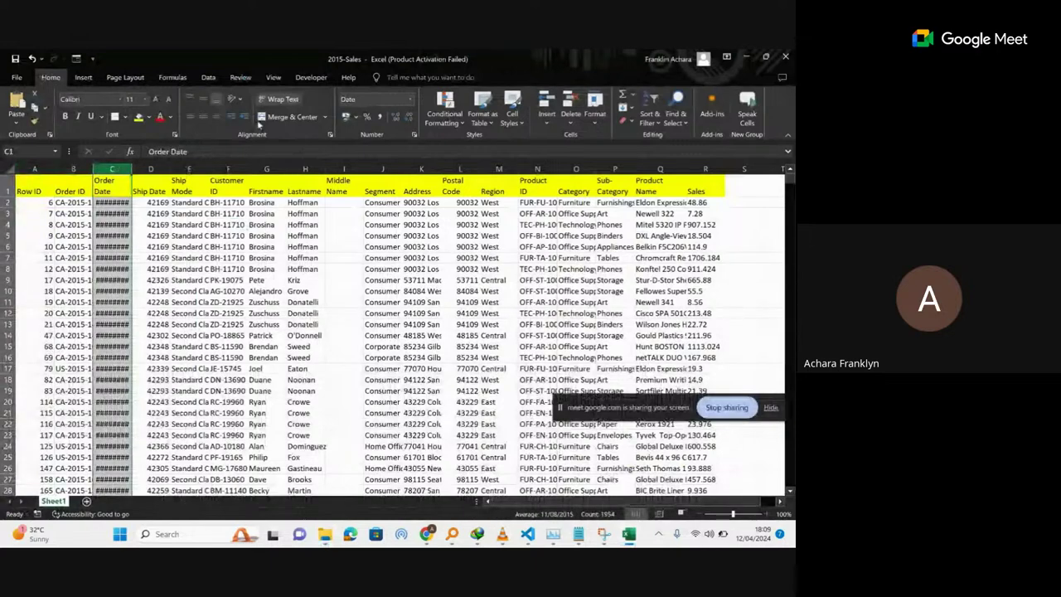
{"action": "left_click", "coordinate": [387, 312]}
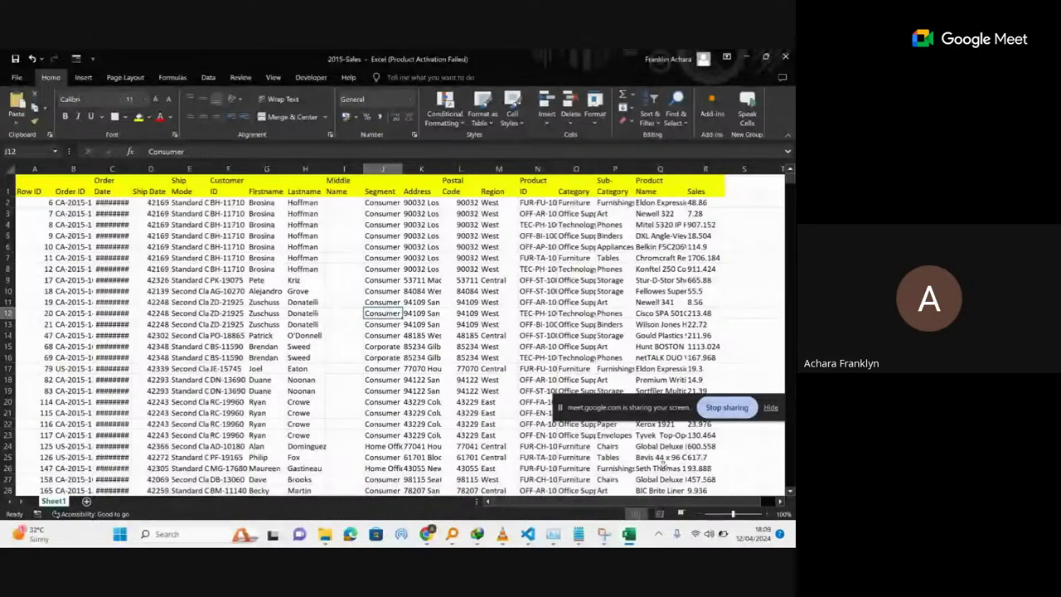
{"action": "left_click_drag", "start_coordinate": [732, 513], "coordinate": [739, 513]}
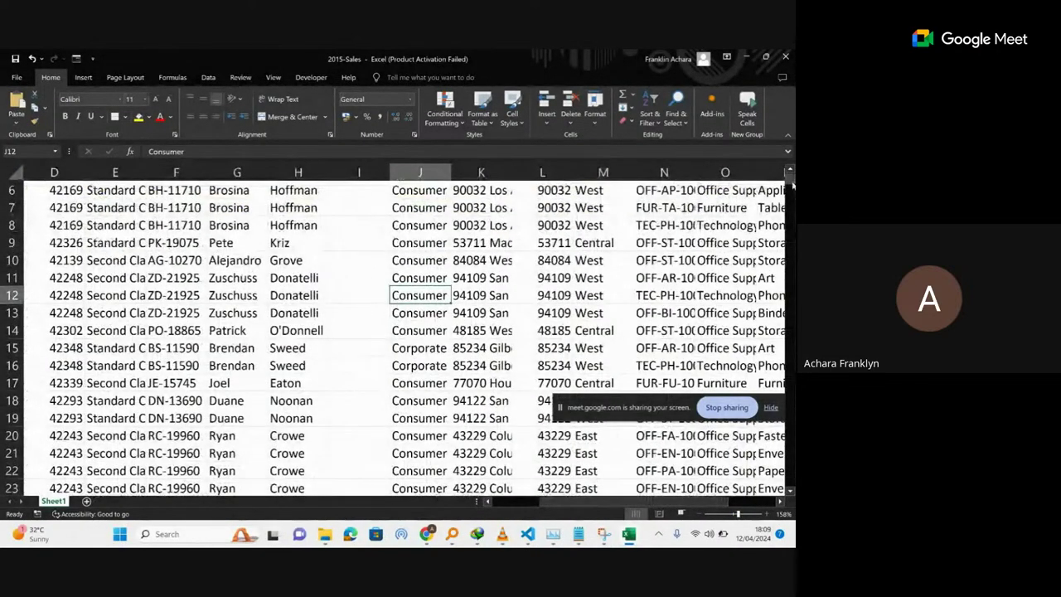
{"action": "scroll", "coordinate": [794, 193], "scroll_direction": "up", "scroll_amount": 2}
Widen the Address column to read full addresses, then switch to the Osiri Sales folder.
{"action": "left_click", "coordinate": [355, 204]}
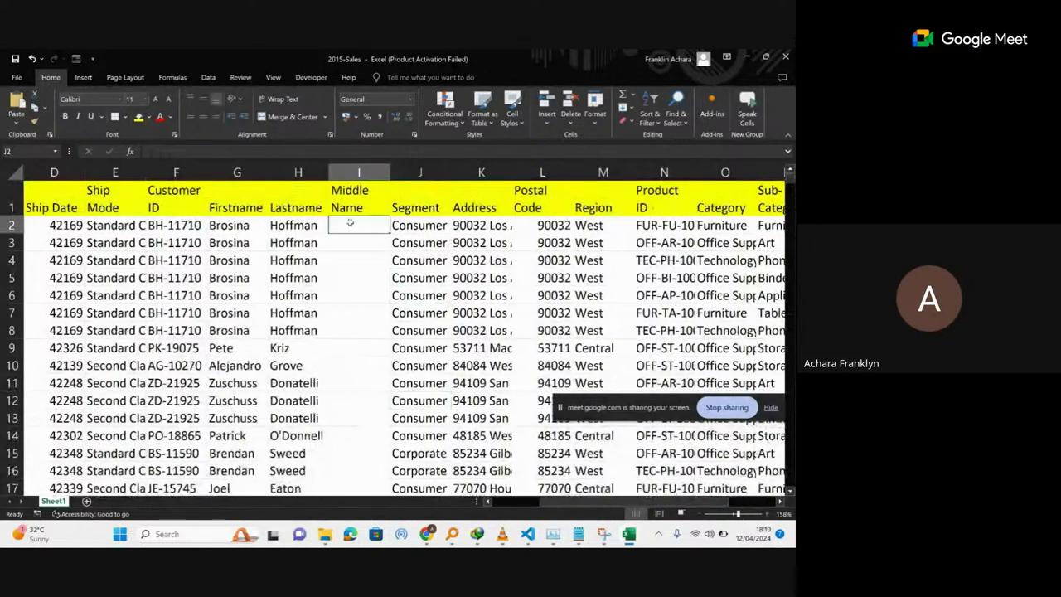
{"action": "left_click", "coordinate": [182, 204]}
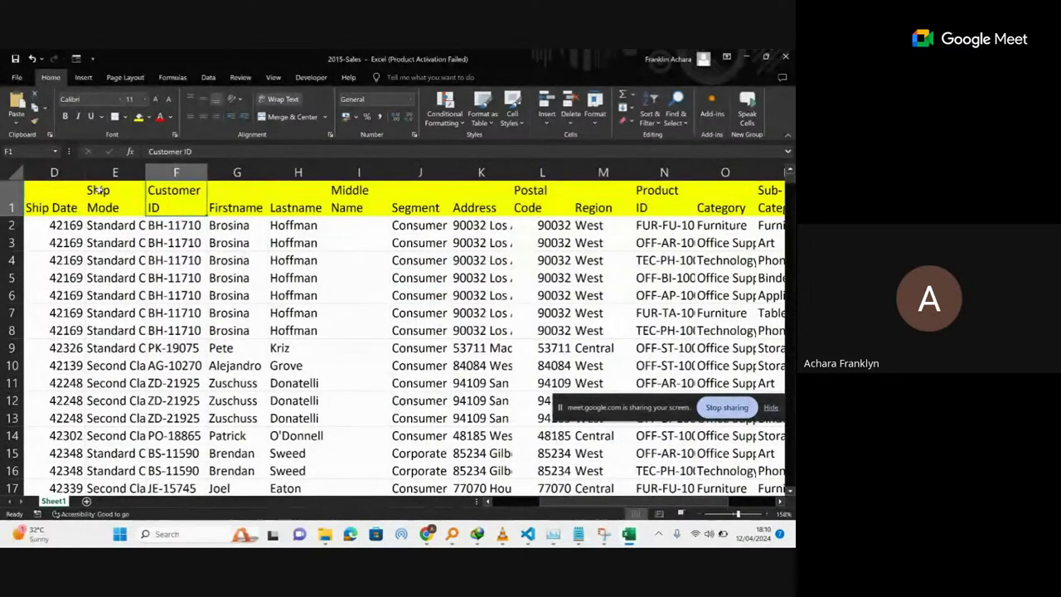
{"action": "left_click", "coordinate": [517, 186]}
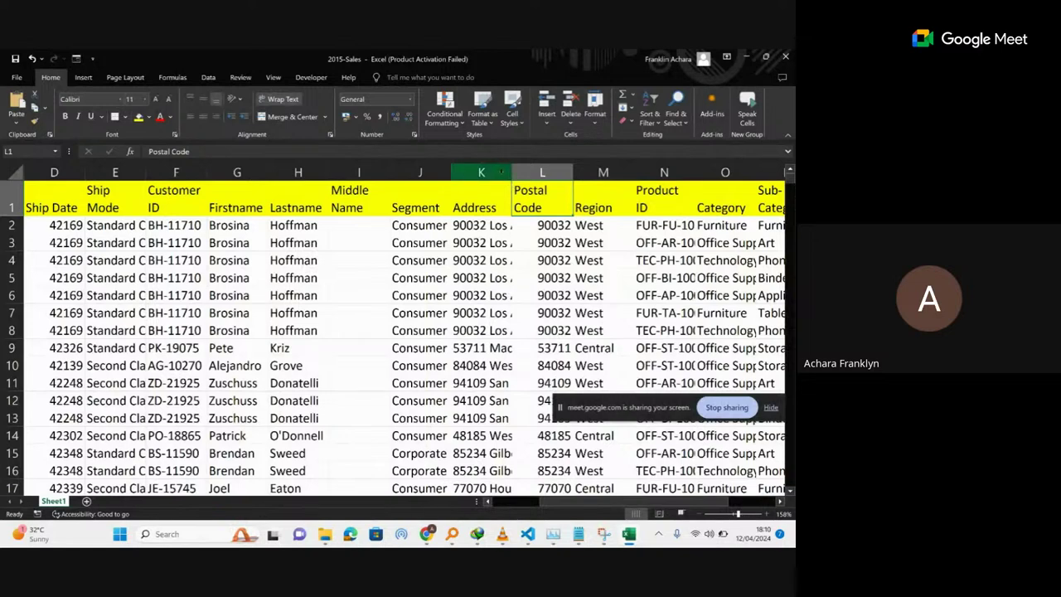
{"action": "left_click_drag", "start_coordinate": [513, 170], "coordinate": [580, 166]}
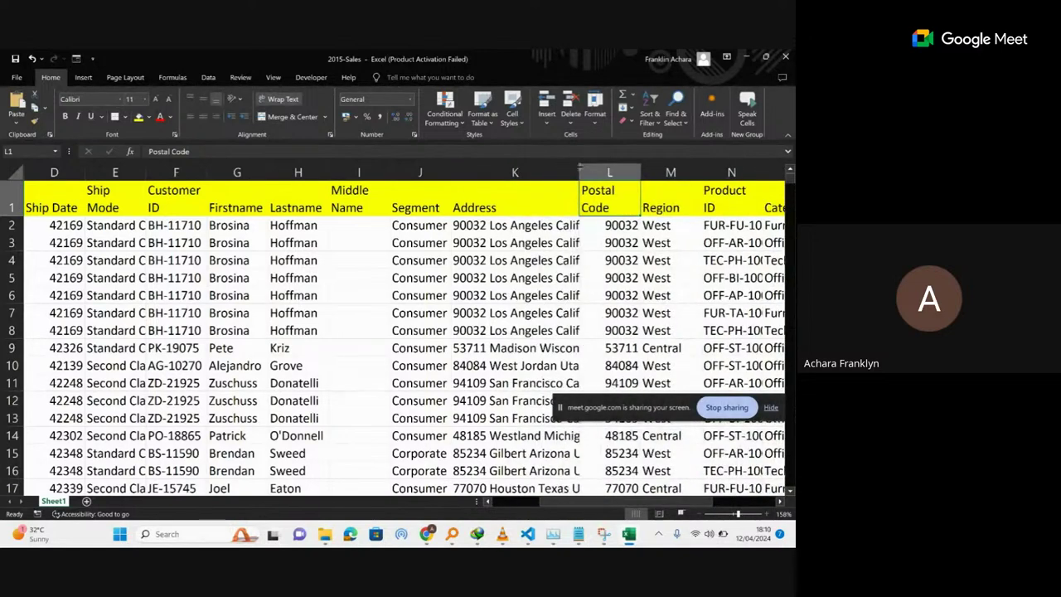
{"action": "left_click", "coordinate": [540, 238]}
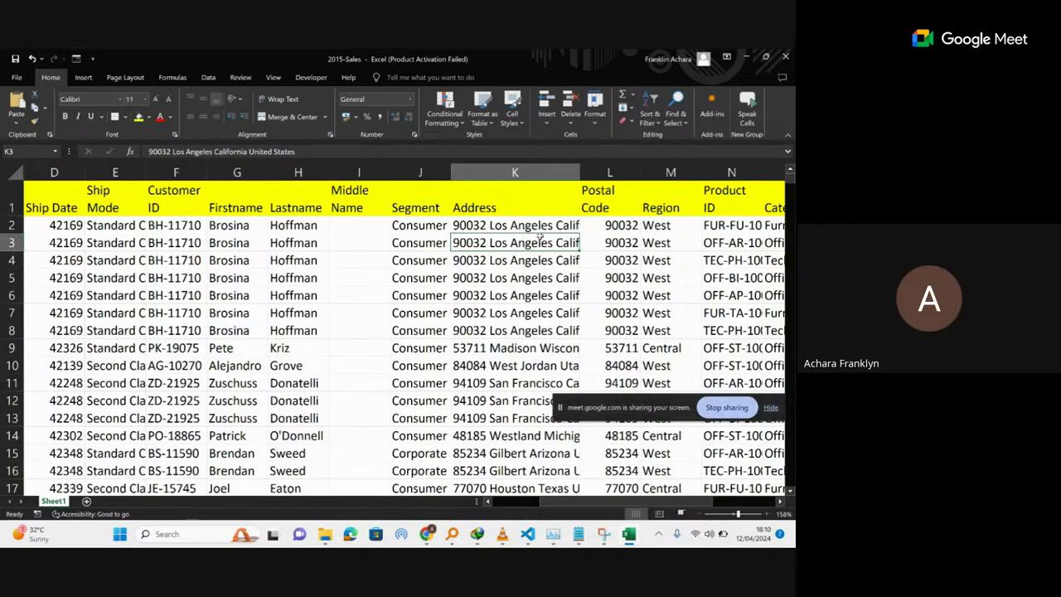
{"action": "mouse_move", "coordinate": [427, 531]}
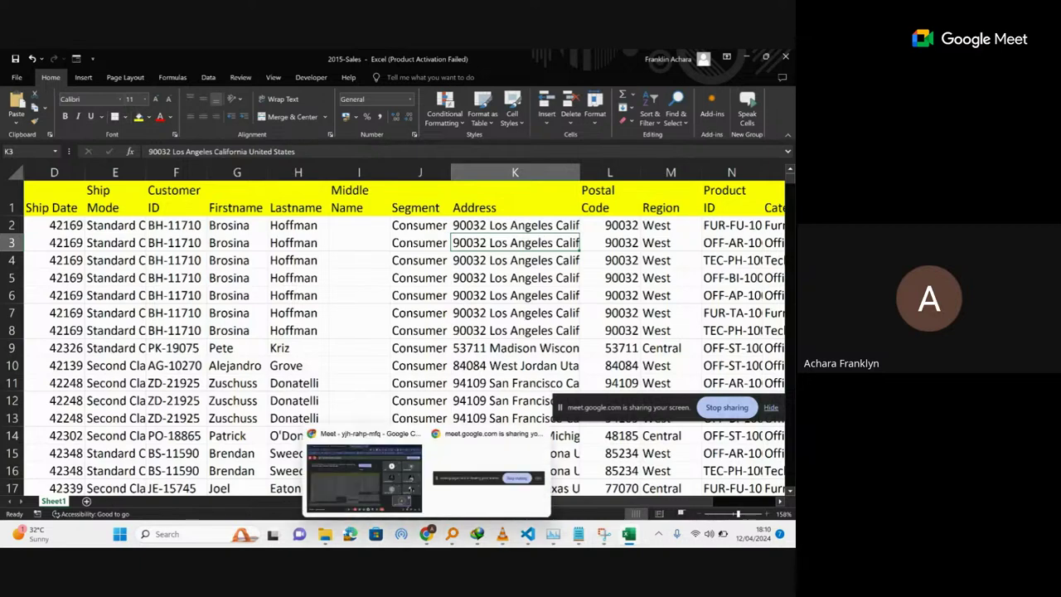
{"action": "mouse_move", "coordinate": [325, 533]}
{"action": "left_click", "coordinate": [333, 477]}
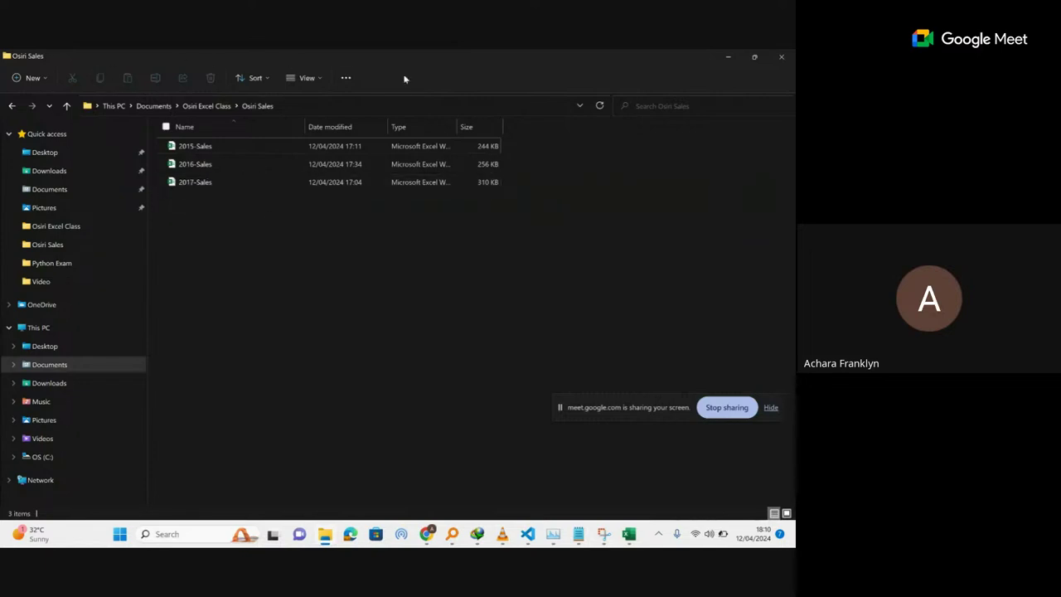
Minimize the Osiri Sales folder window to reveal the 2015-Sales workbook.
{"action": "left_click", "coordinate": [728, 57]}
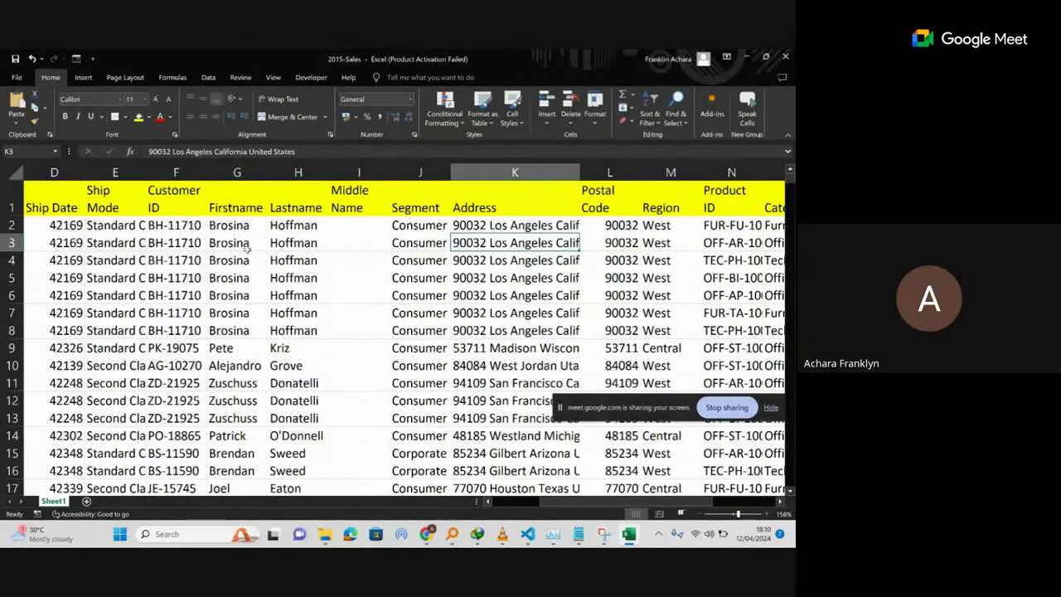
{"action": "left_click", "coordinate": [259, 274]}
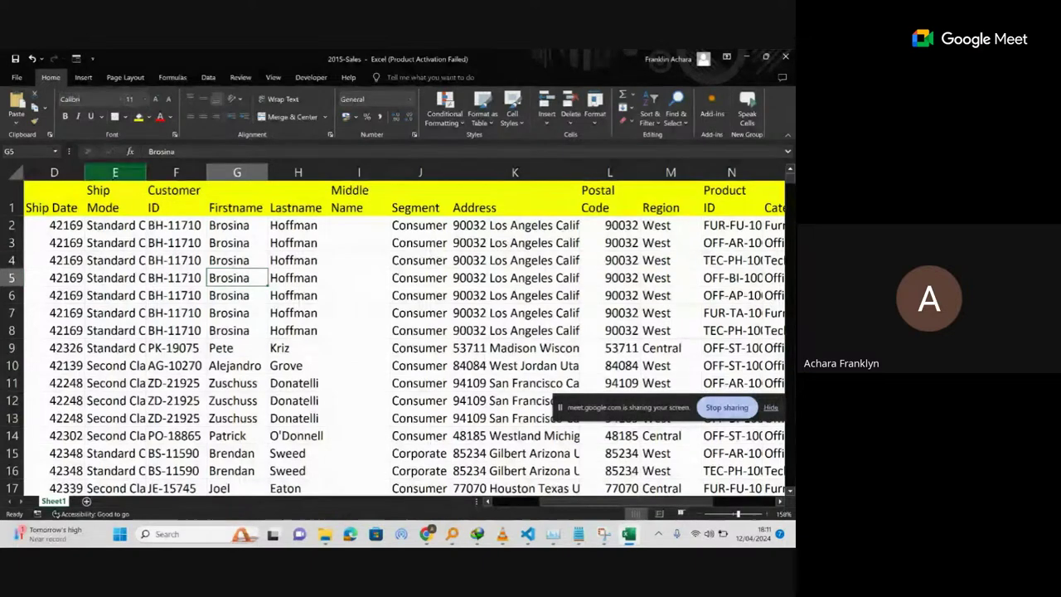
{"action": "left_click", "coordinate": [115, 172]}
{"action": "left_click", "coordinate": [175, 171]}
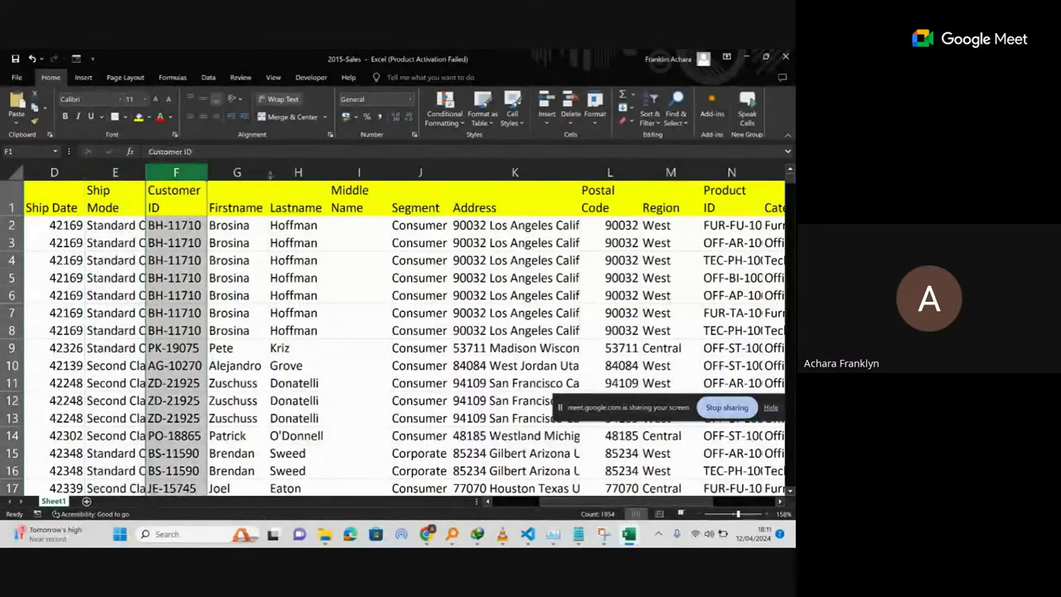
{"action": "left_click", "coordinate": [298, 171]}
{"action": "left_click", "coordinate": [237, 171]}
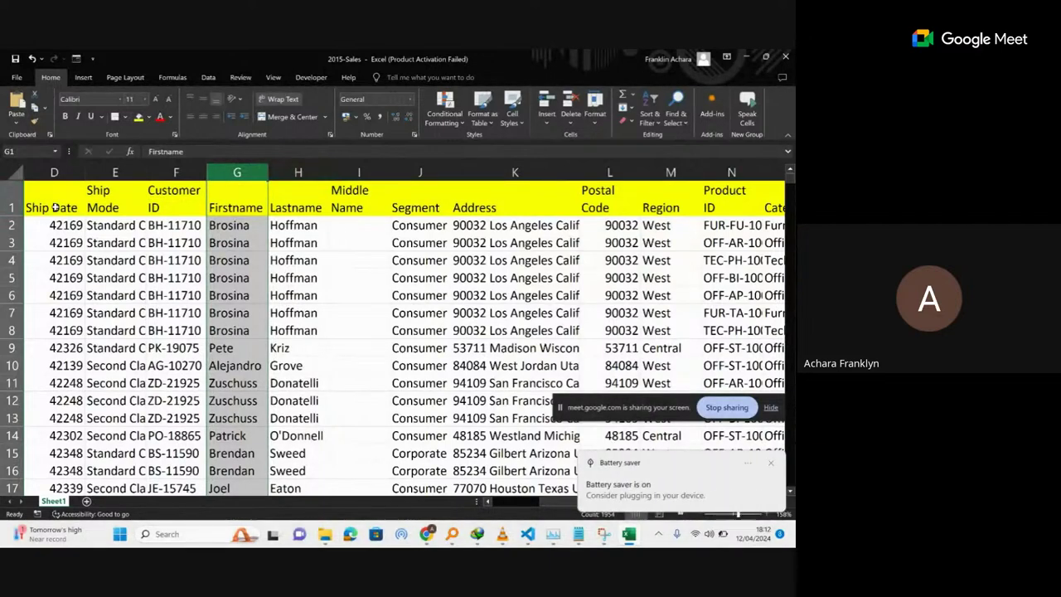
AutoFit column E so Ship Mode values like 'Standard Class' show in full.
{"action": "left_click", "coordinate": [157, 281]}
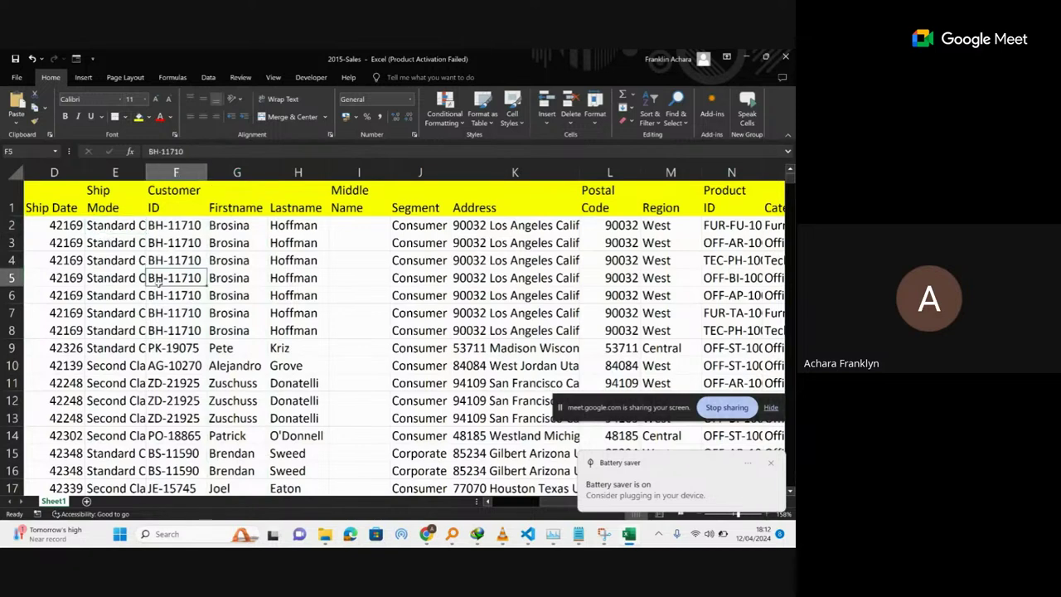
{"action": "double_click", "coordinate": [146, 172]}
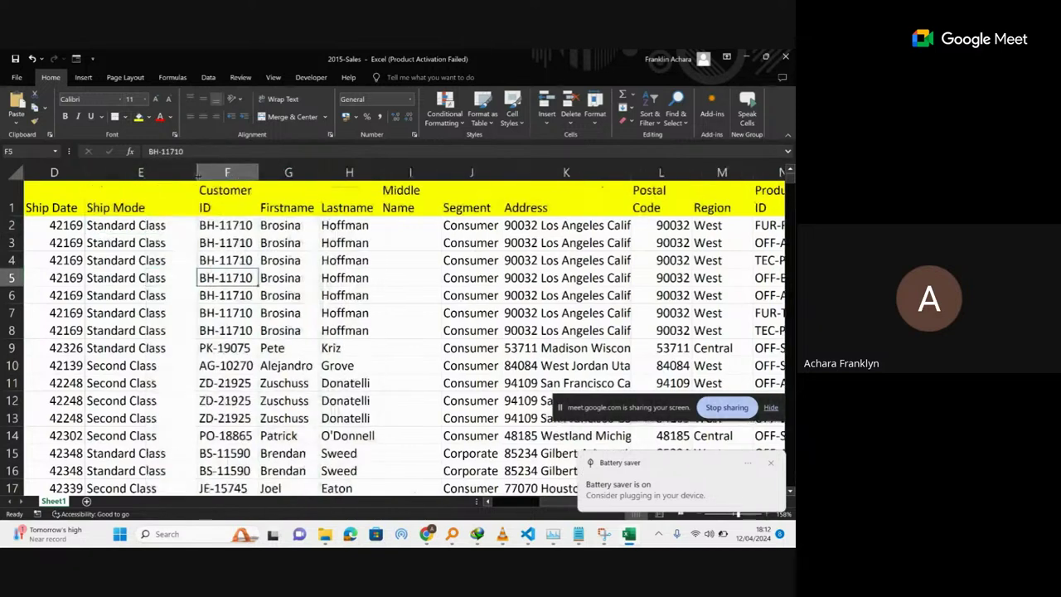
{"action": "left_click", "coordinate": [220, 263]}
{"action": "left_click", "coordinate": [145, 259]}
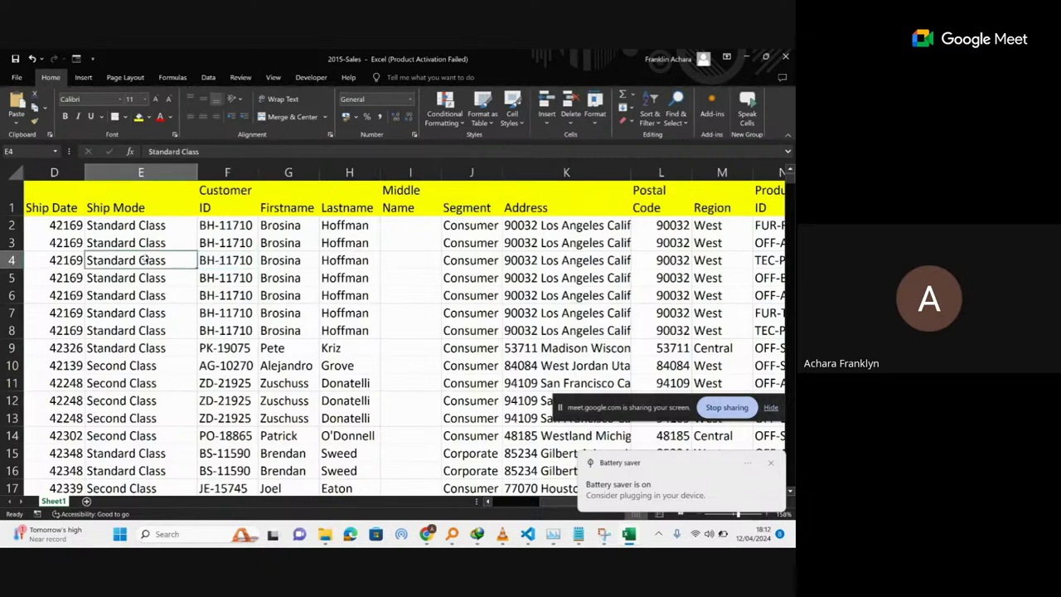
{"action": "left_click", "coordinate": [149, 242]}
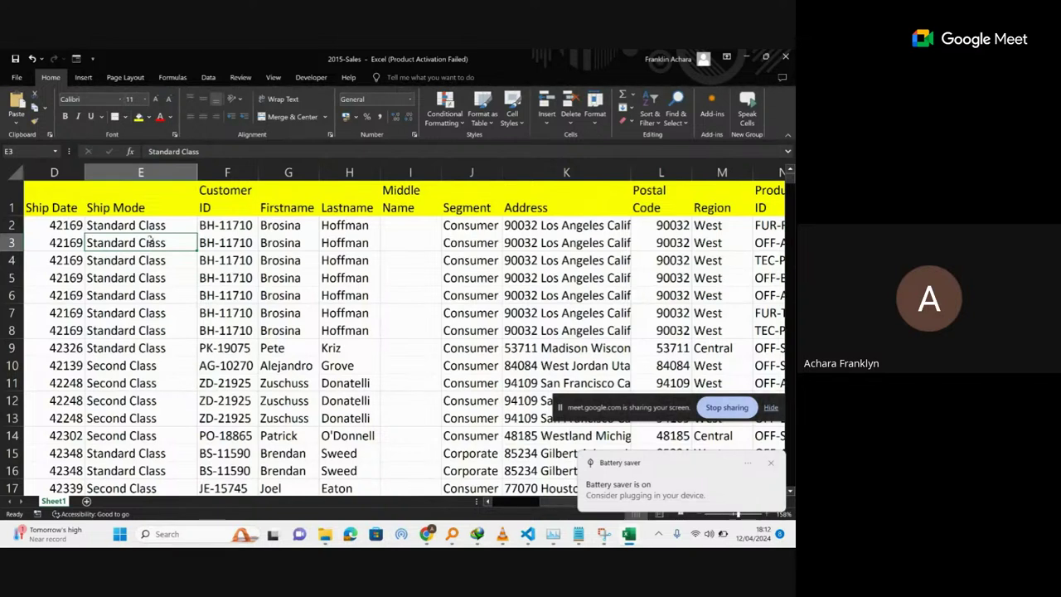
{"action": "left_click", "coordinate": [114, 278]}
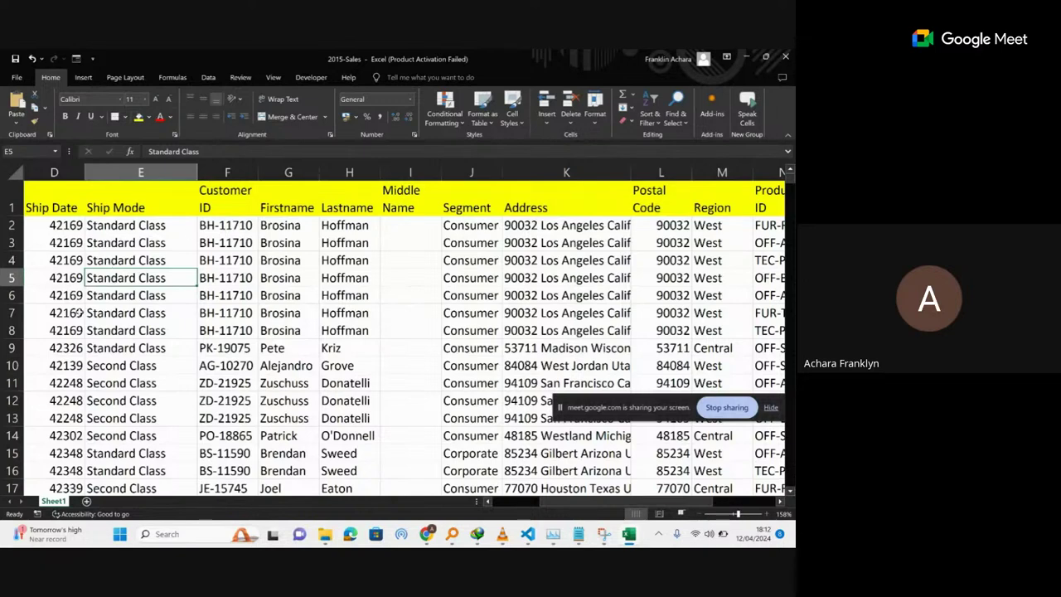
{"action": "left_click", "coordinate": [115, 301]}
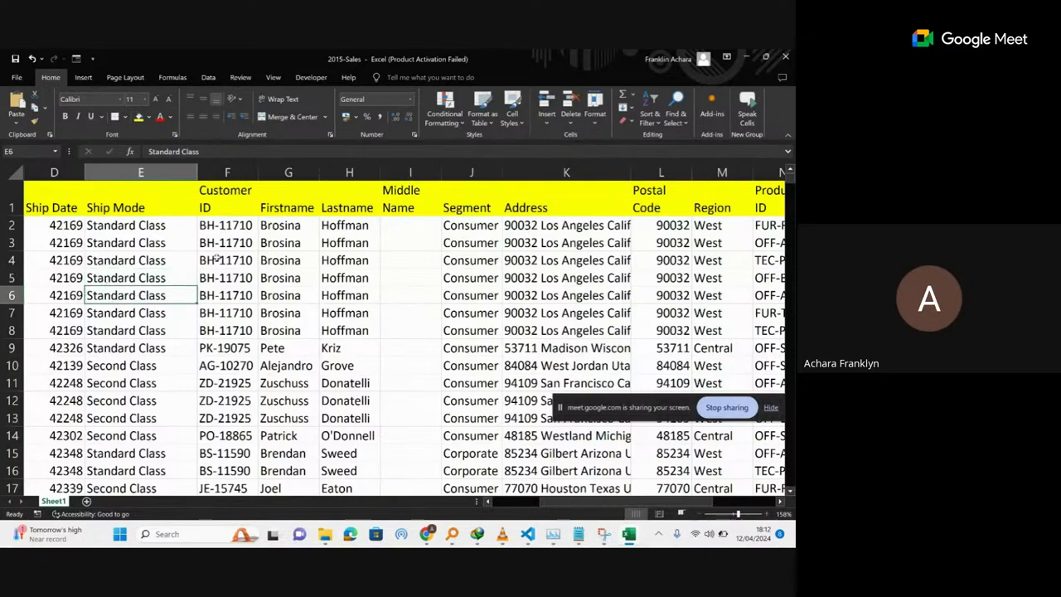
Switch to the Osiri Sales folder window.
{"action": "left_click", "coordinate": [561, 306]}
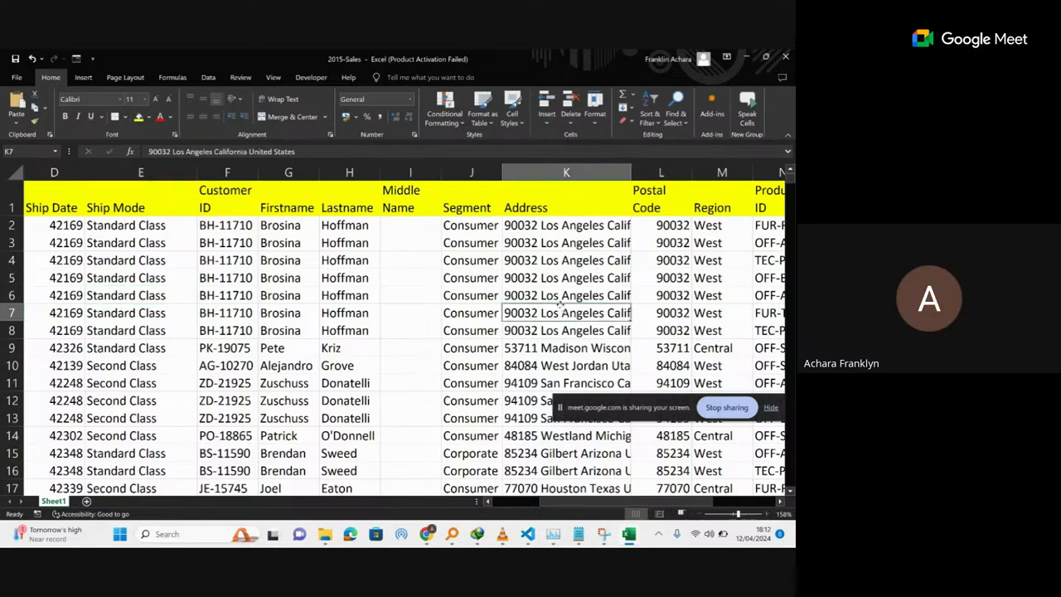
{"action": "mouse_move", "coordinate": [325, 534]}
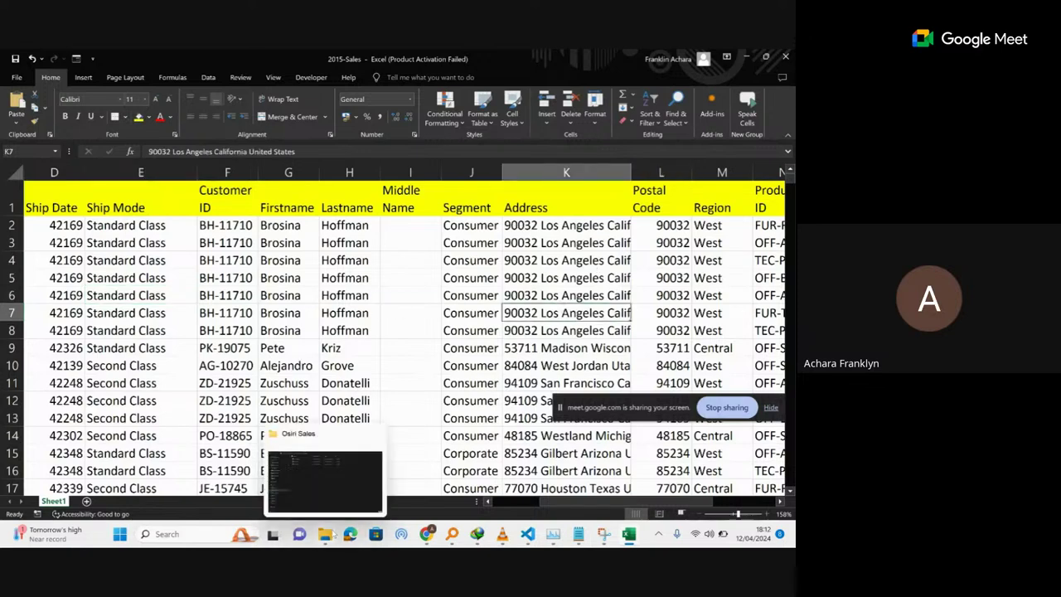
{"action": "left_click", "coordinate": [341, 496]}
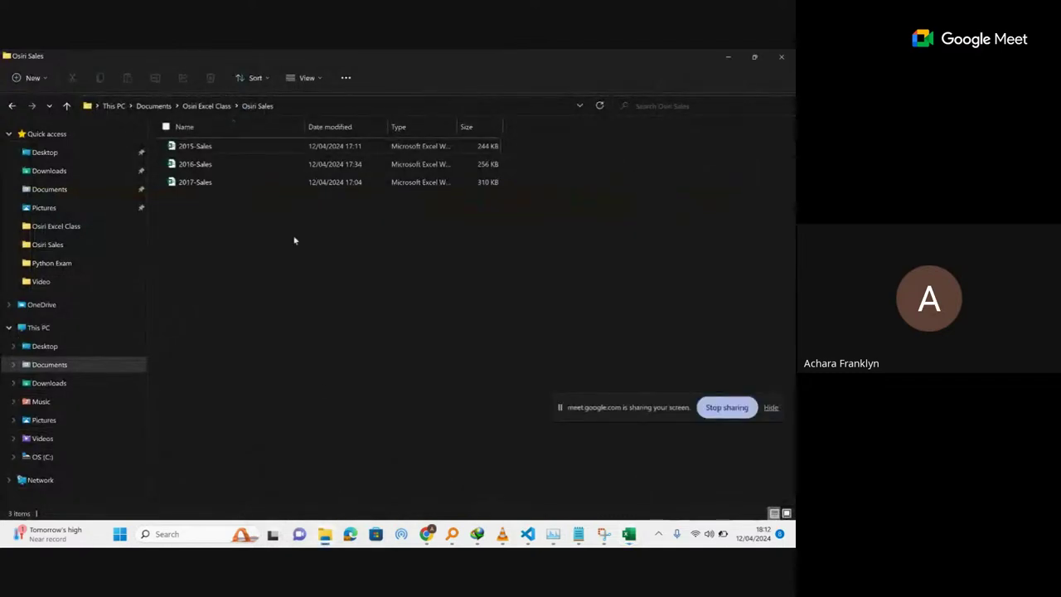
{"action": "left_click_drag", "start_coordinate": [309, 235], "coordinate": [234, 265]}
{"action": "left_click_drag", "start_coordinate": [326, 224], "coordinate": [263, 301]}
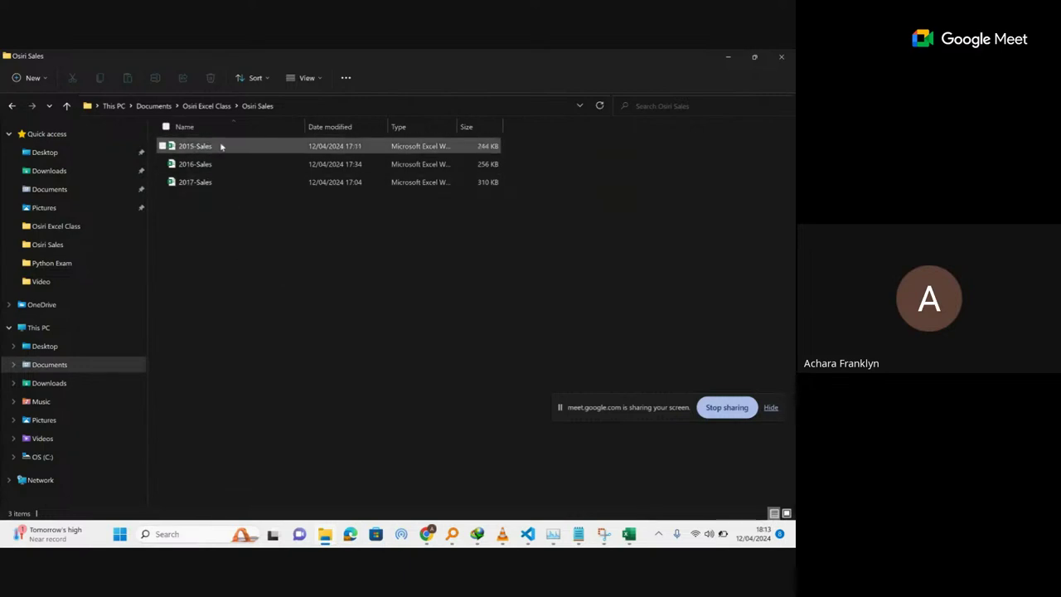
{"action": "left_click_drag", "start_coordinate": [240, 264], "coordinate": [204, 143]}
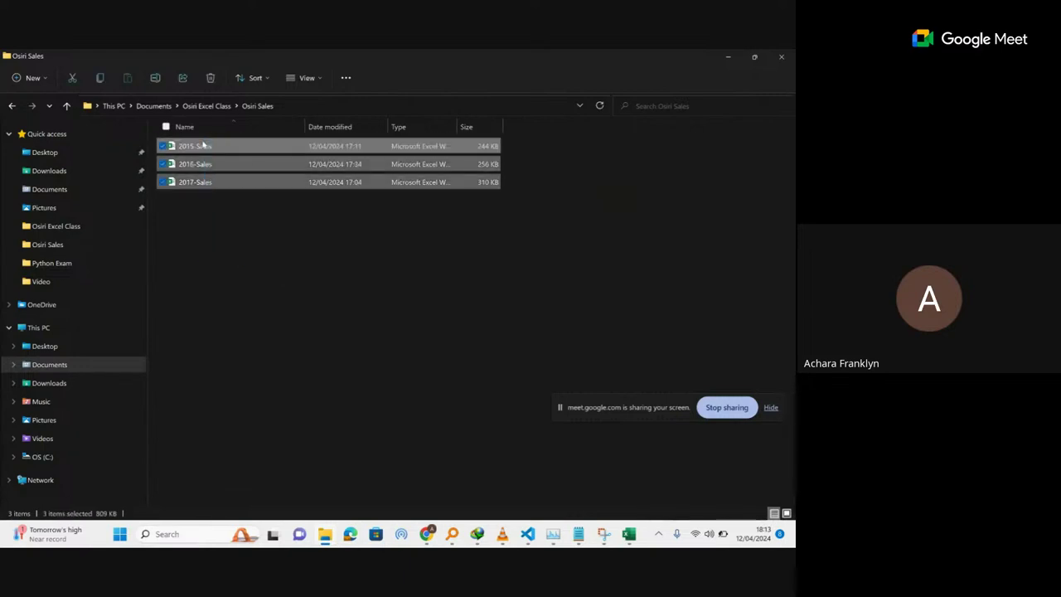
{"action": "left_click", "coordinate": [284, 302]}
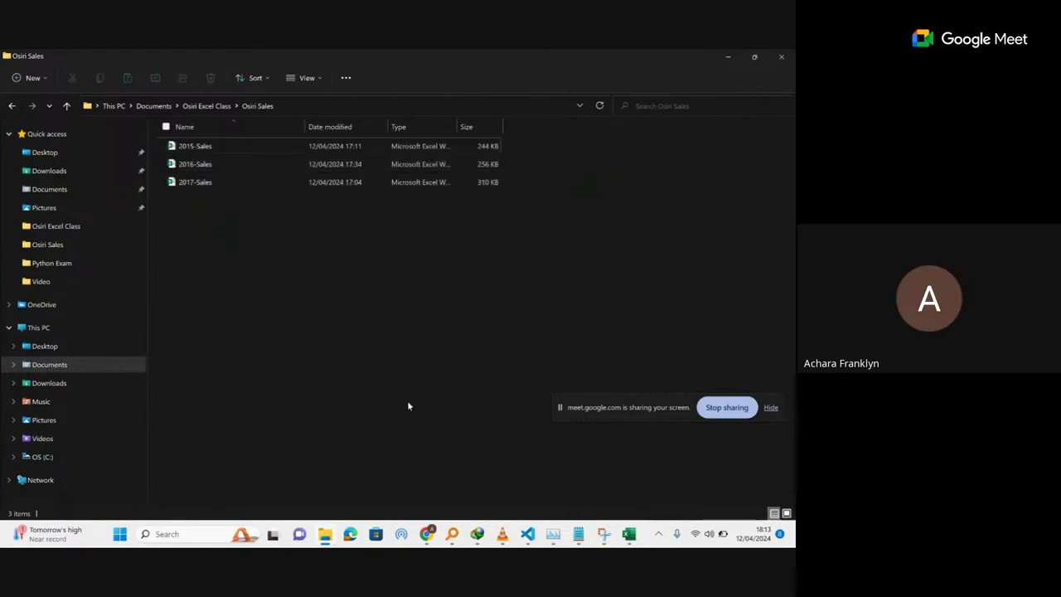
{"action": "mouse_move", "coordinate": [628, 533]}
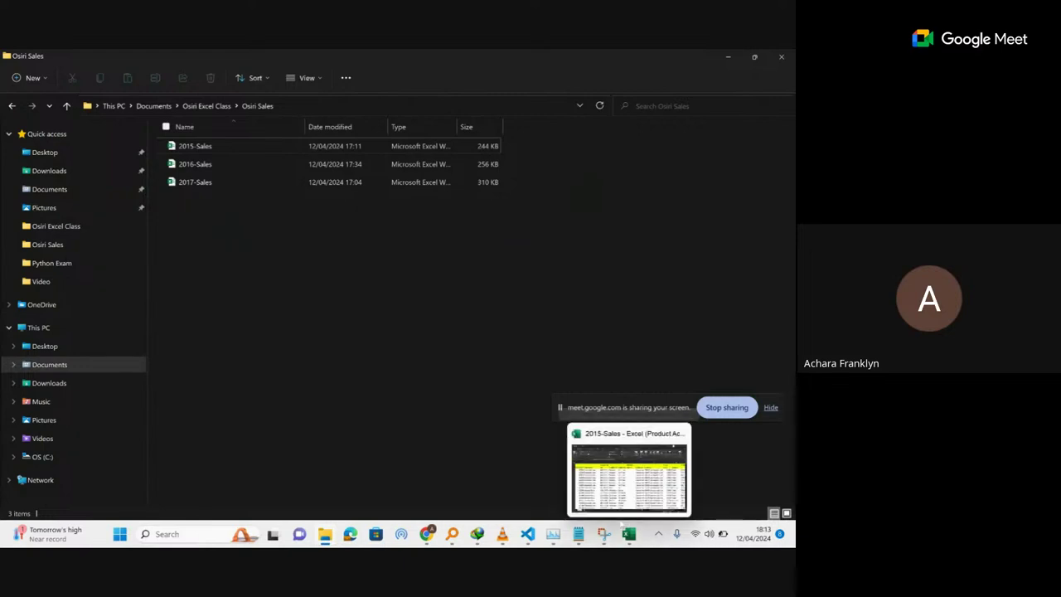
Return to 2015-Sales and create a new blank workbook with Ctrl+N.
{"action": "left_click", "coordinate": [628, 476]}
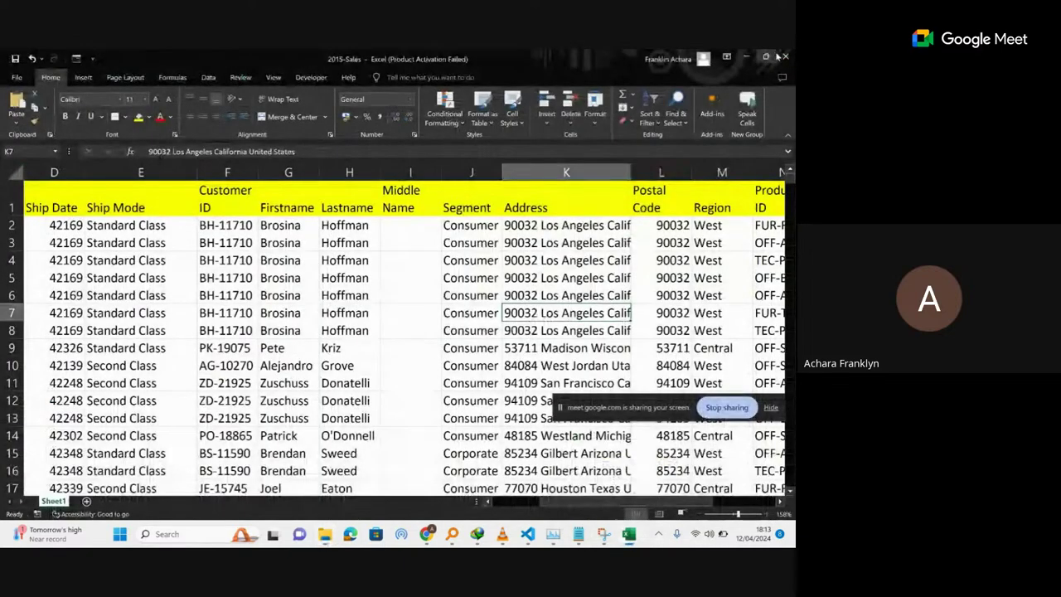
{"action": "left_click", "coordinate": [387, 325]}
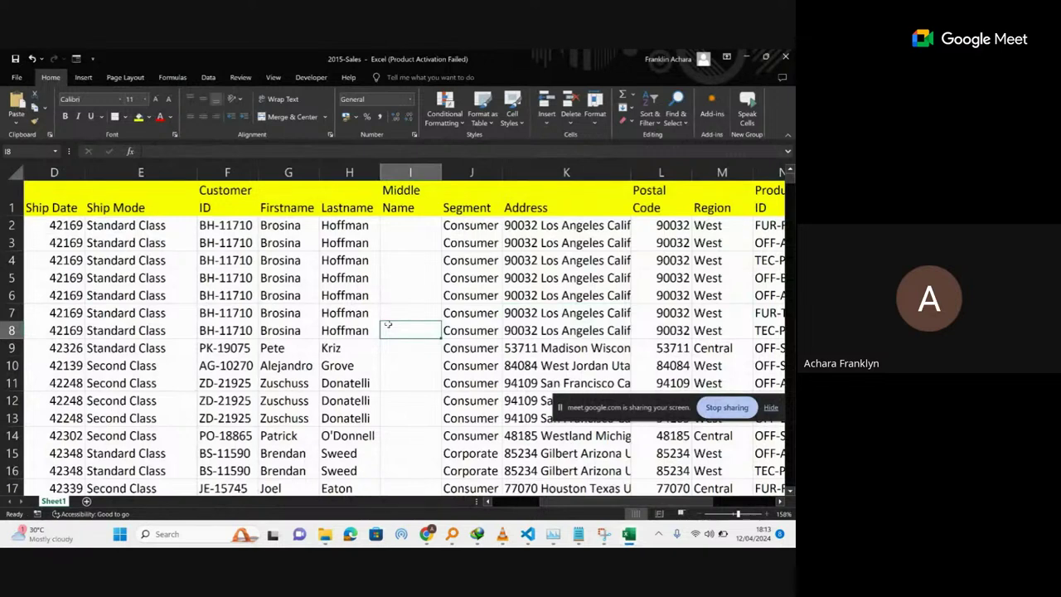
{"action": "left_click", "coordinate": [18, 77]}
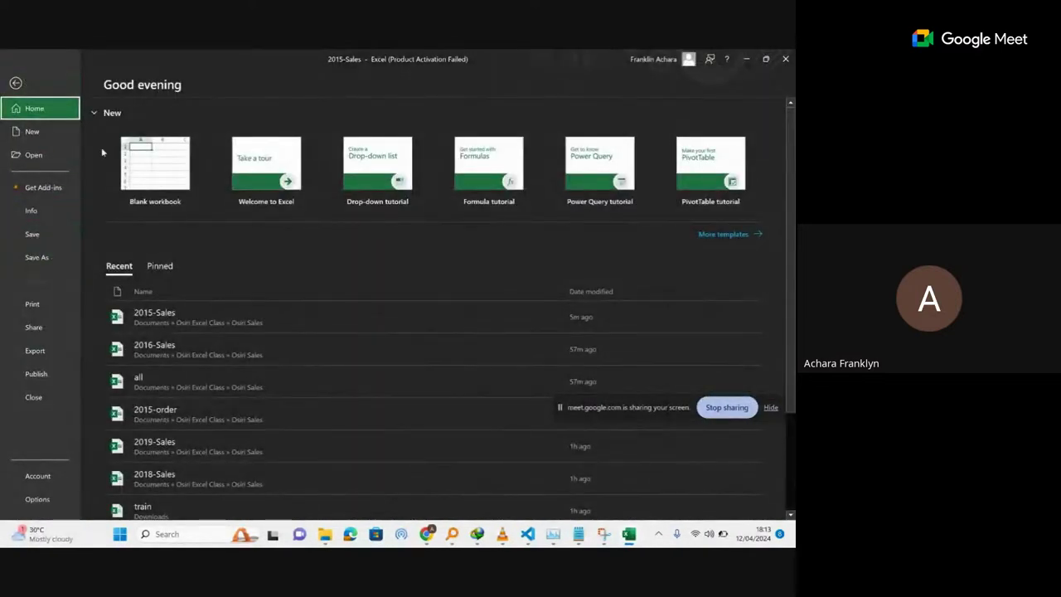
{"action": "left_click", "coordinate": [30, 82]}
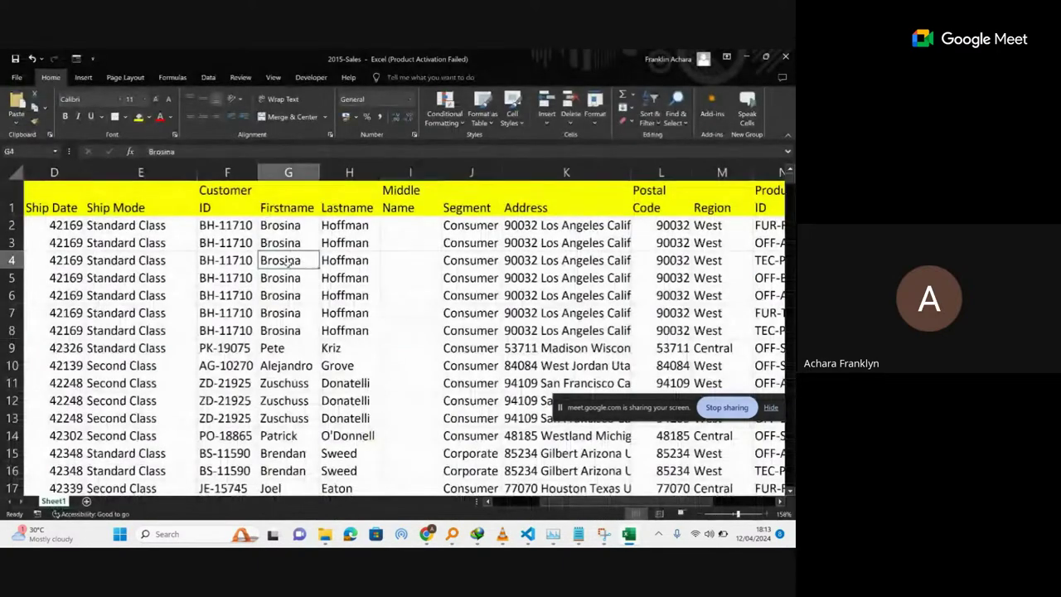
{"action": "key", "text": "ctrl+n"}
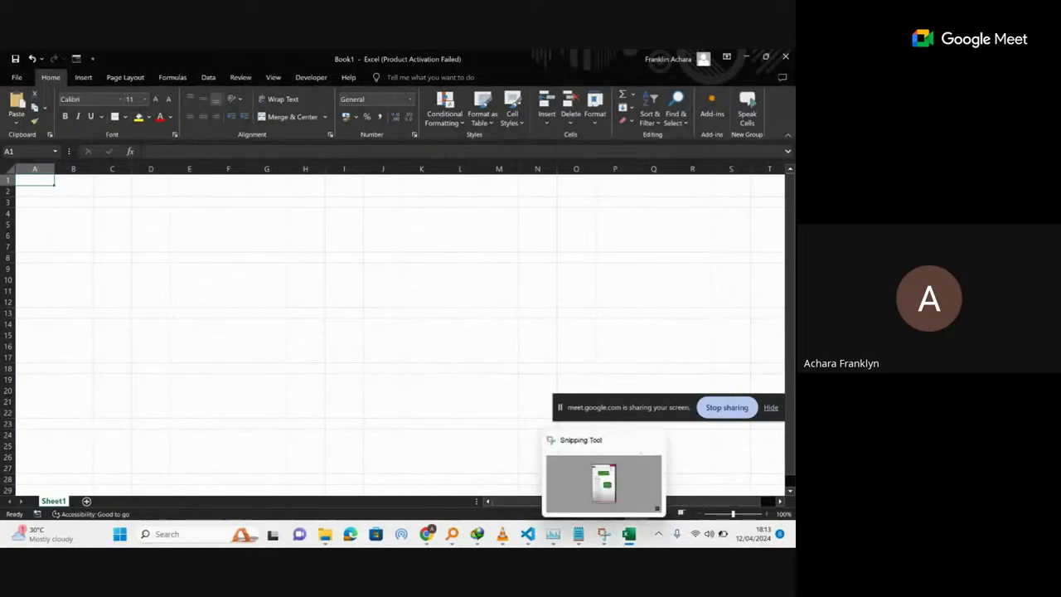
Switch back to the 2015-Sales workbook and close its window.
{"action": "mouse_move", "coordinate": [628, 533]}
{"action": "left_click", "coordinate": [567, 476]}
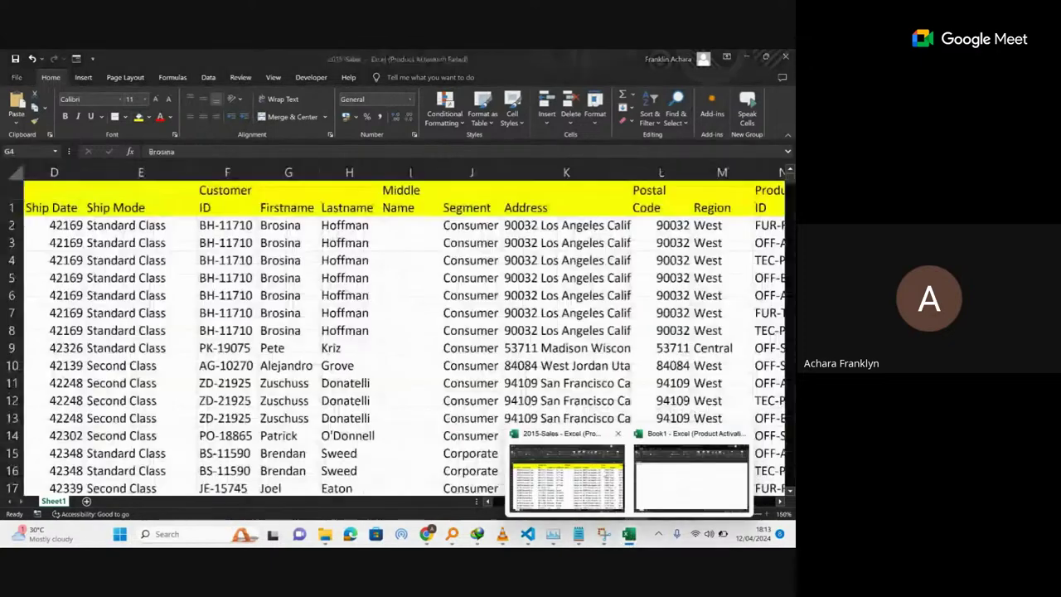
{"action": "left_click", "coordinate": [785, 57]}
Save 2015-Sales as it closes, then select cells in the blank Book1 sheet.
{"action": "left_click", "coordinate": [370, 306]}
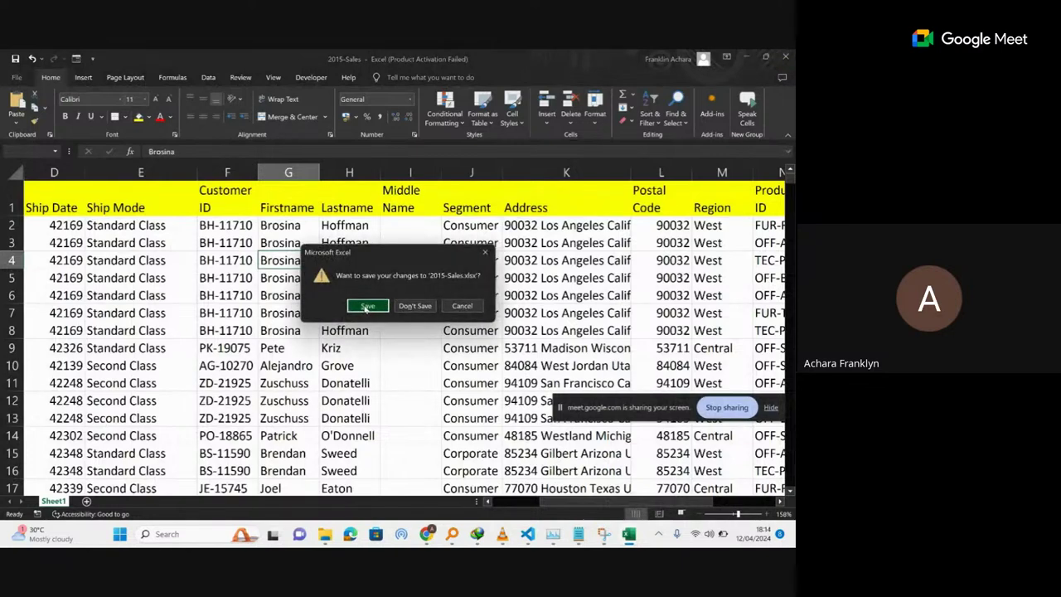
{"action": "left_click", "coordinate": [155, 235]}
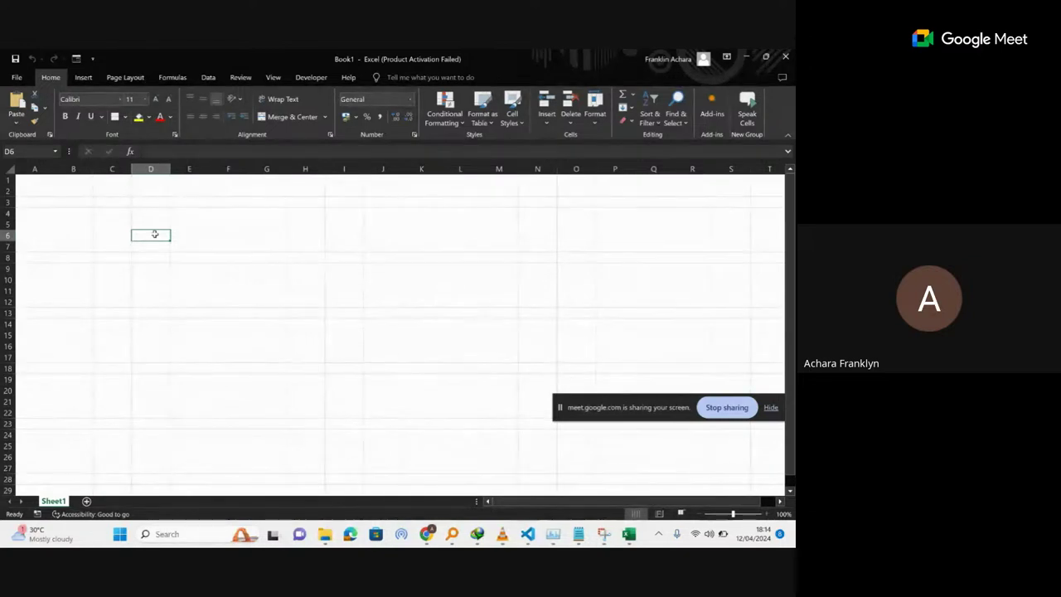
{"action": "left_click", "coordinate": [287, 356]}
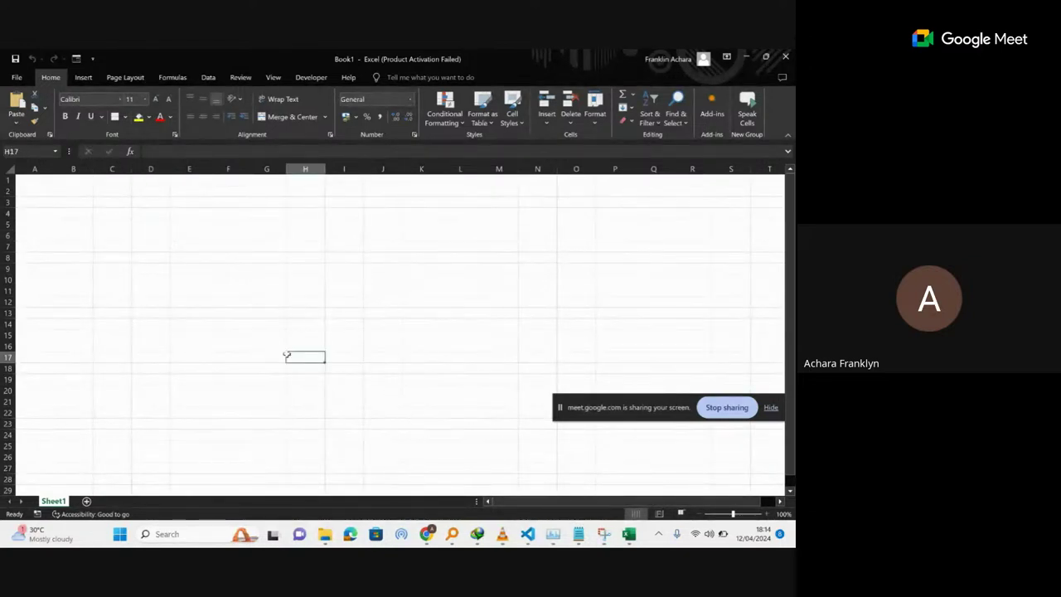
{"action": "left_click", "coordinate": [120, 177]}
{"action": "left_click", "coordinate": [87, 232]}
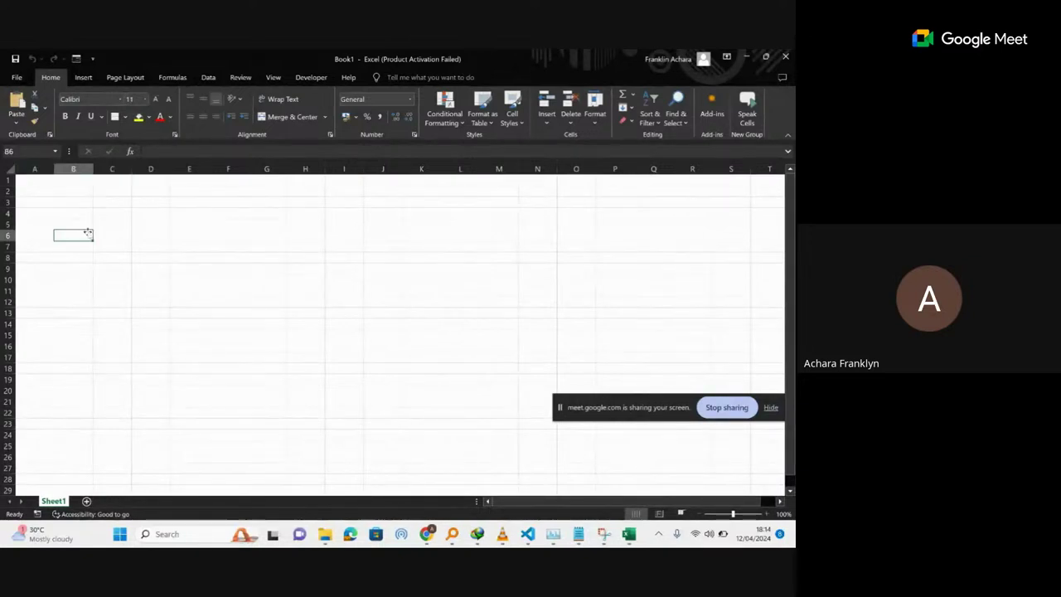
Browse Book1's Insert and Home ribbon tabs, ending on the Data tab.
{"action": "left_click", "coordinate": [772, 408]}
{"action": "left_click", "coordinate": [266, 222]}
{"action": "left_click", "coordinate": [116, 201]}
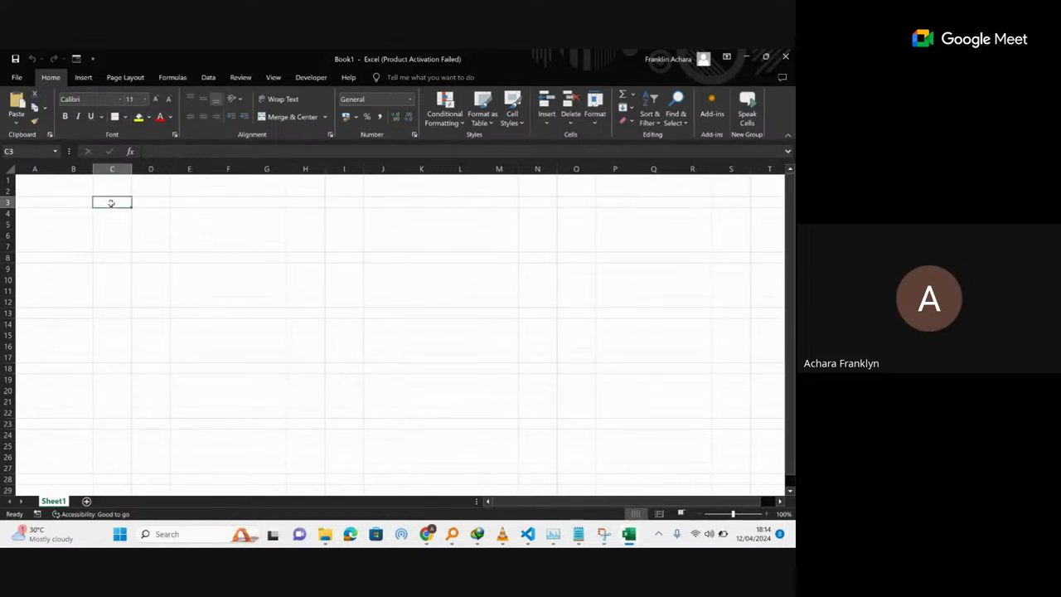
{"action": "left_click", "coordinate": [83, 77]}
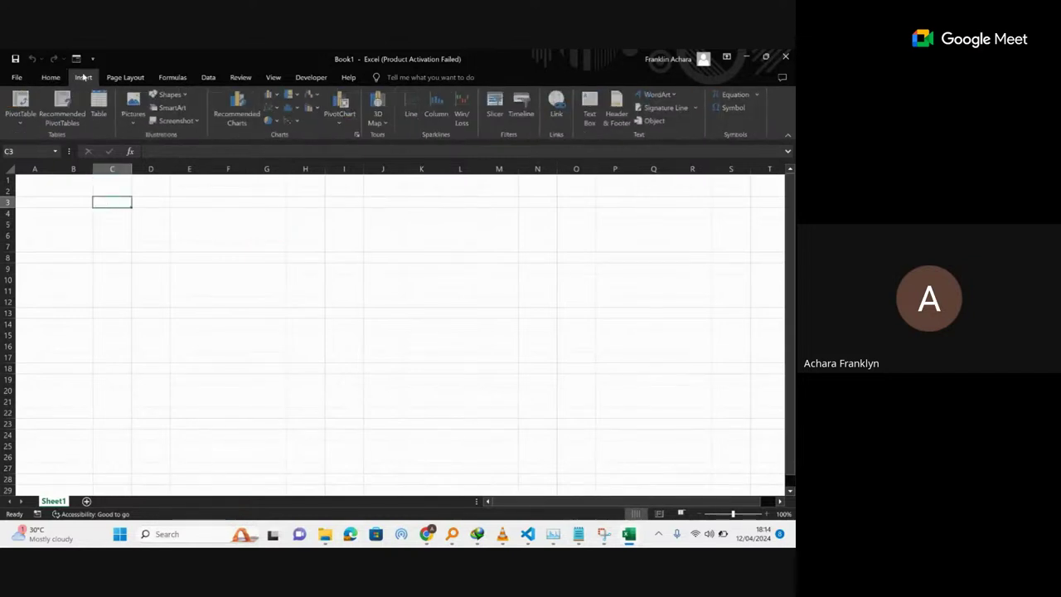
{"action": "left_click", "coordinate": [51, 77]}
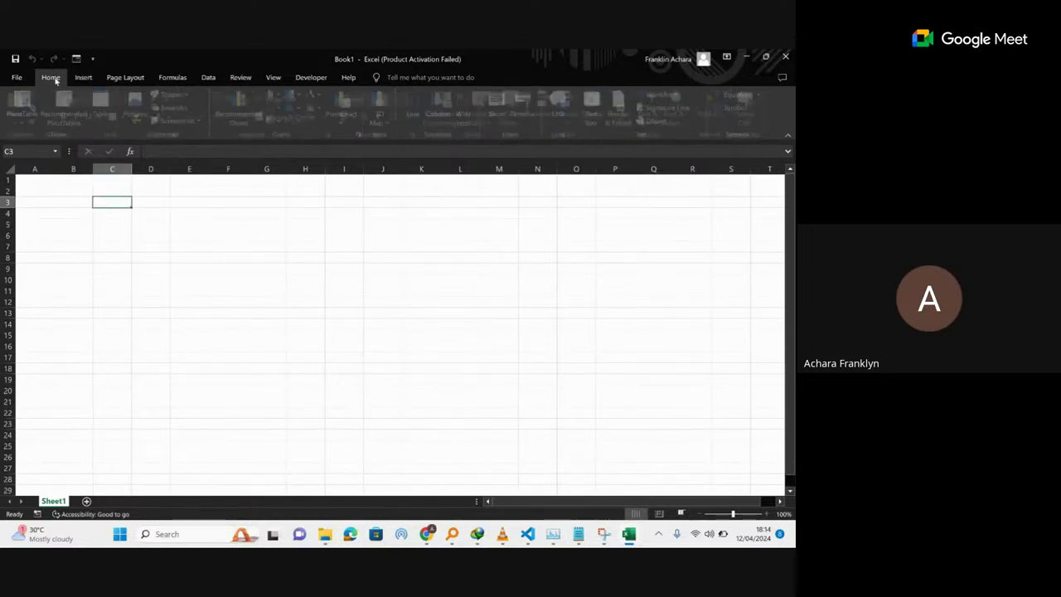
{"action": "left_click", "coordinate": [207, 78]}
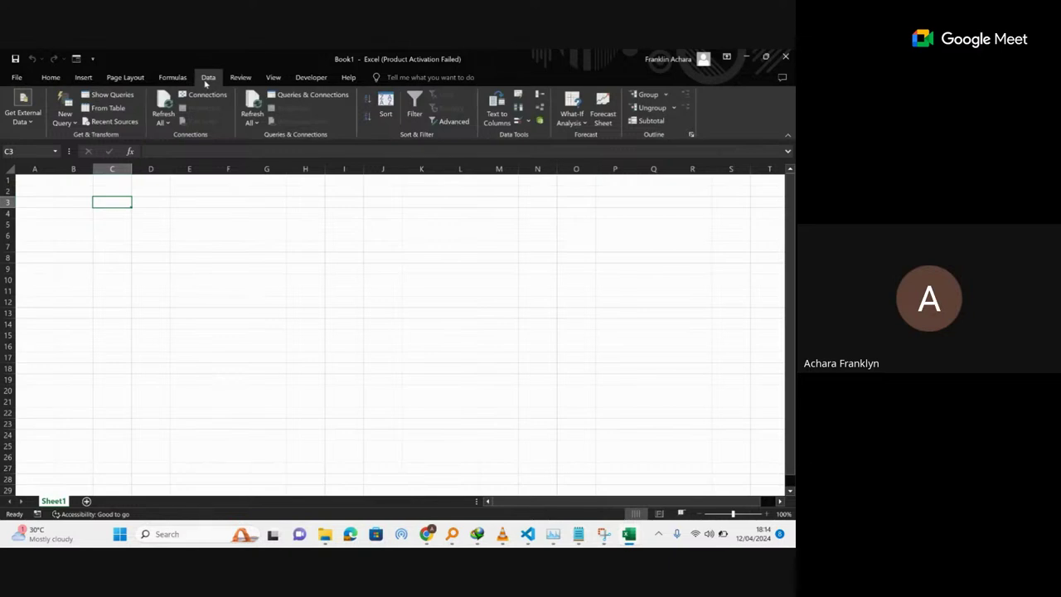
{"action": "left_click", "coordinate": [23, 121]}
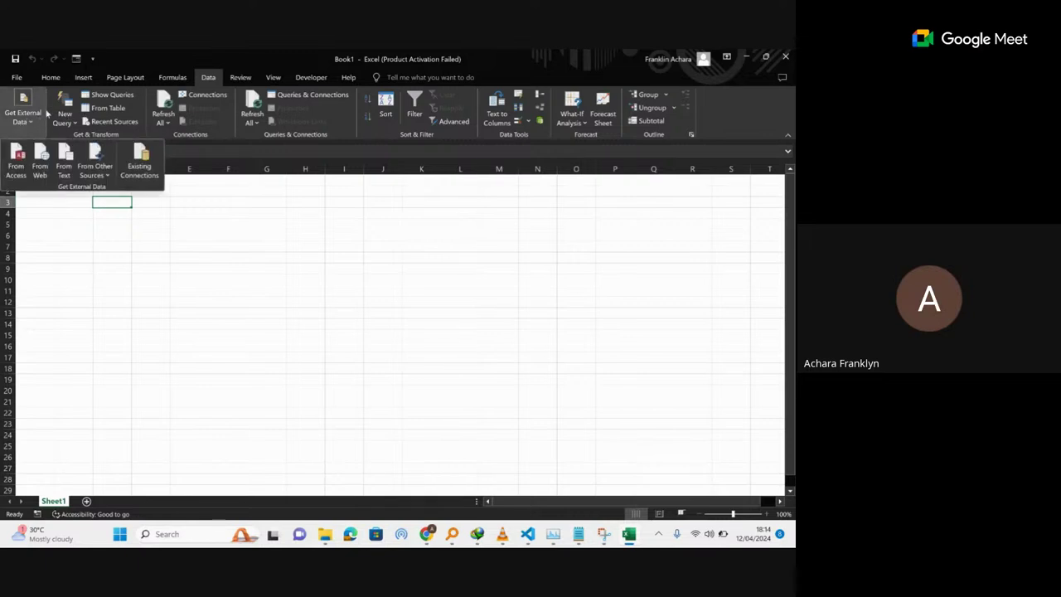
{"action": "left_click", "coordinate": [75, 122]}
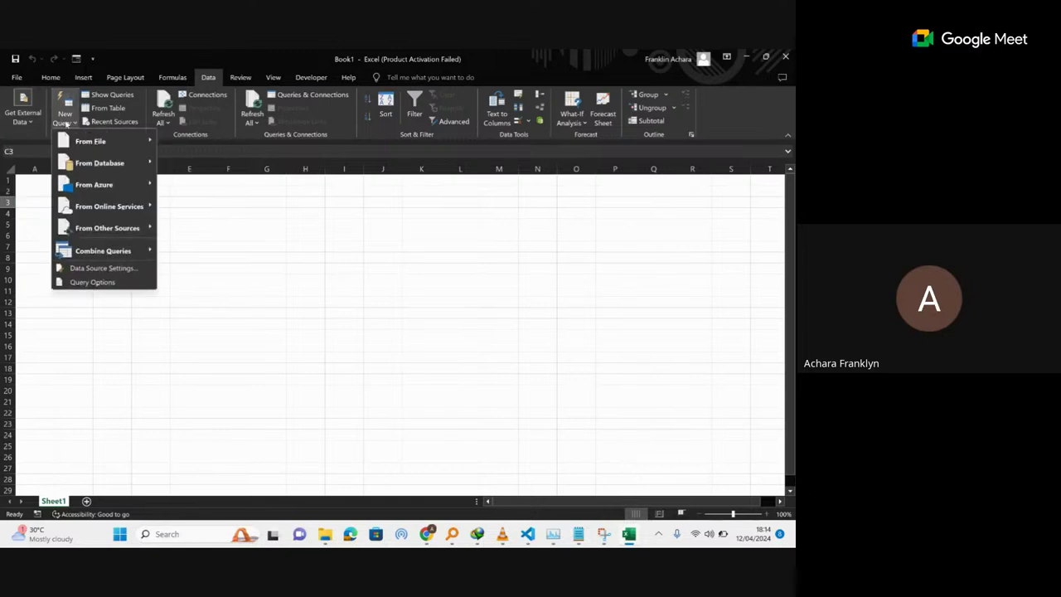
{"action": "mouse_move", "coordinate": [112, 142]}
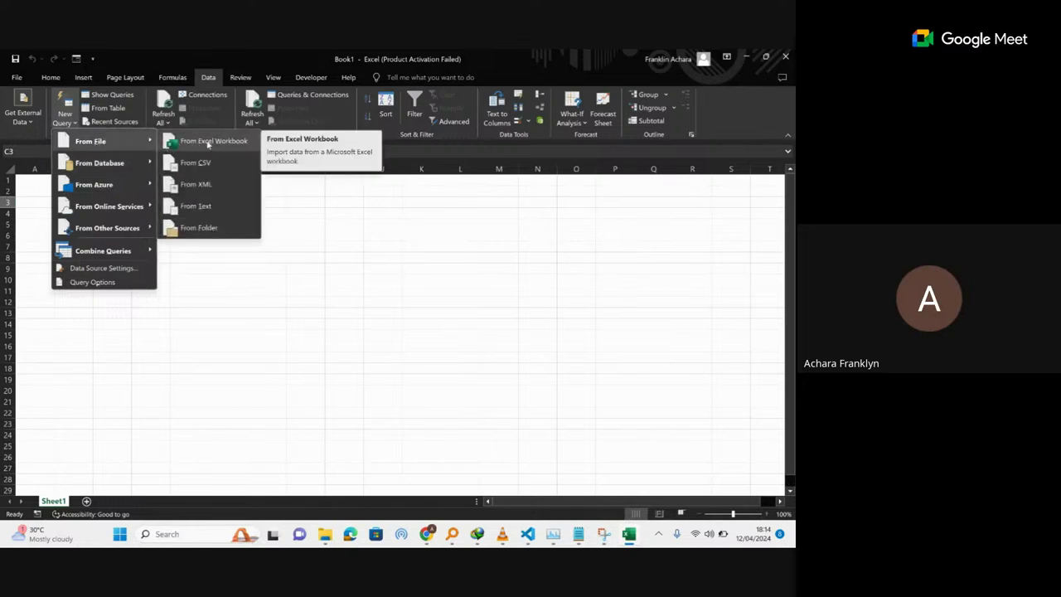
{"action": "mouse_move", "coordinate": [138, 168]}
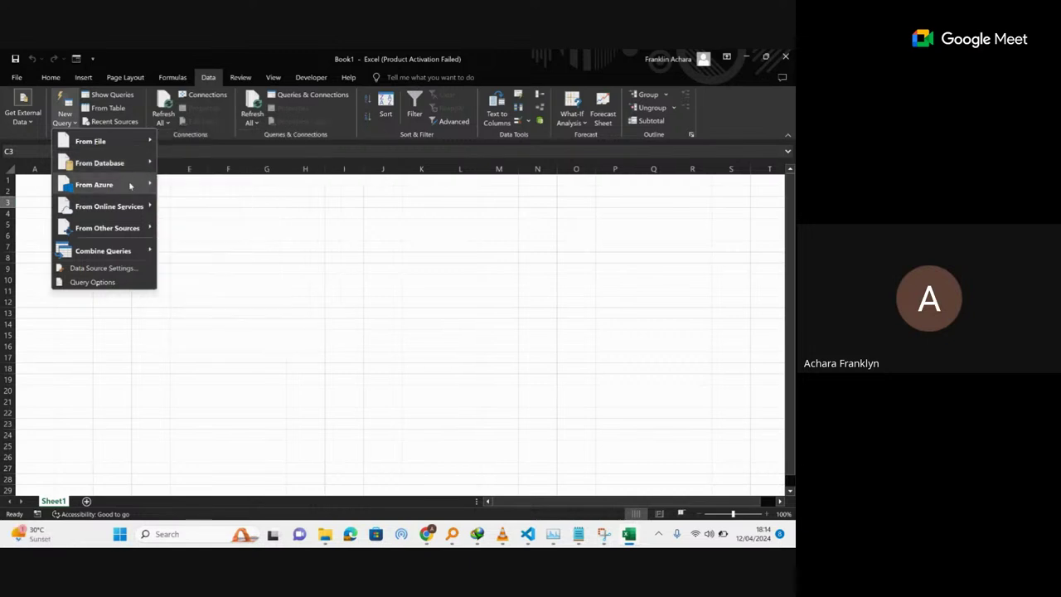
{"action": "mouse_move", "coordinate": [132, 186]}
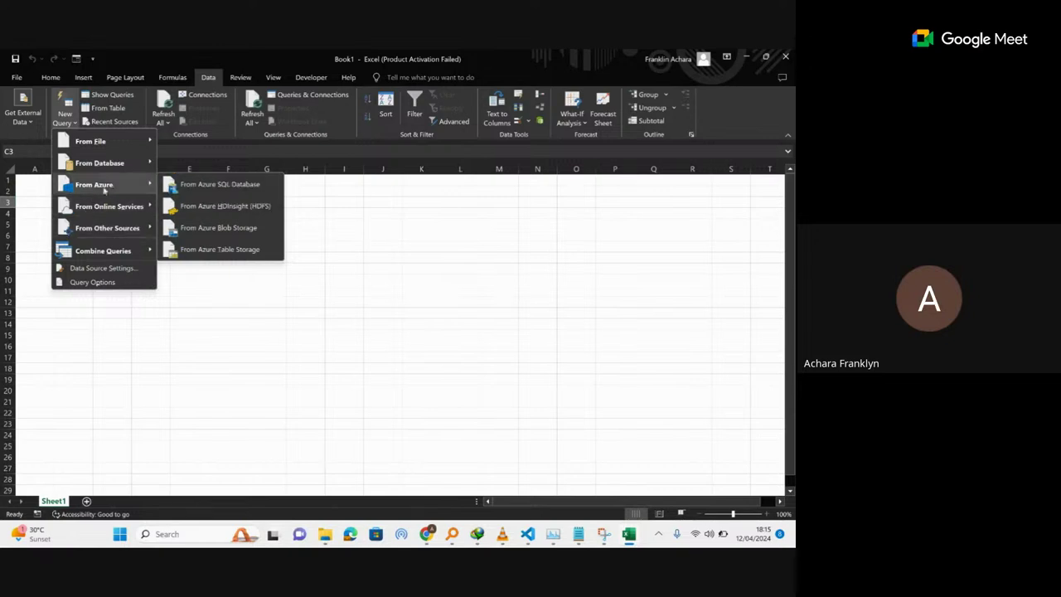
{"action": "mouse_move", "coordinate": [115, 209]}
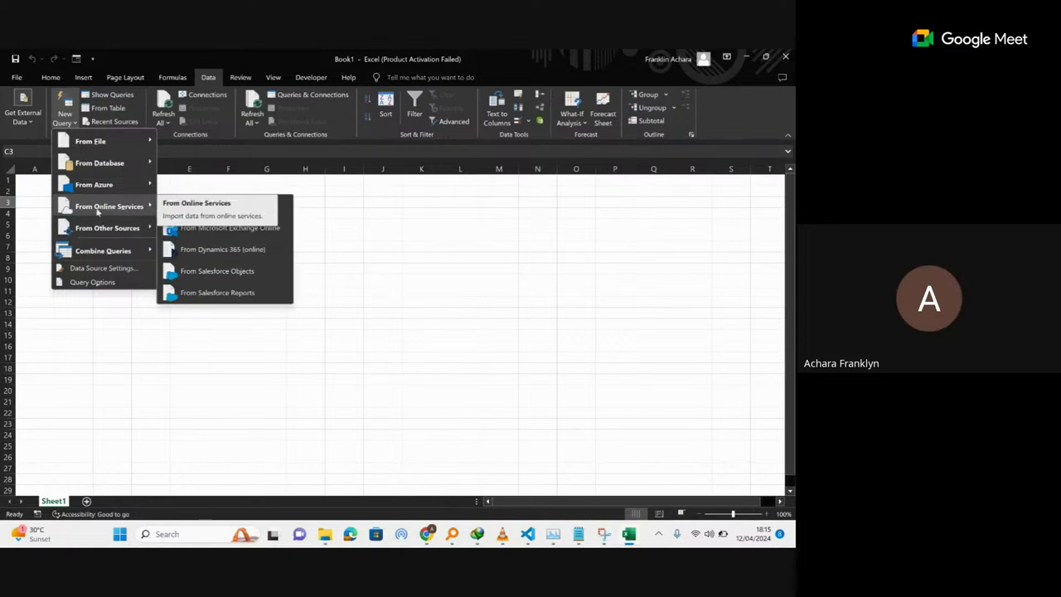
{"action": "mouse_move", "coordinate": [131, 230]}
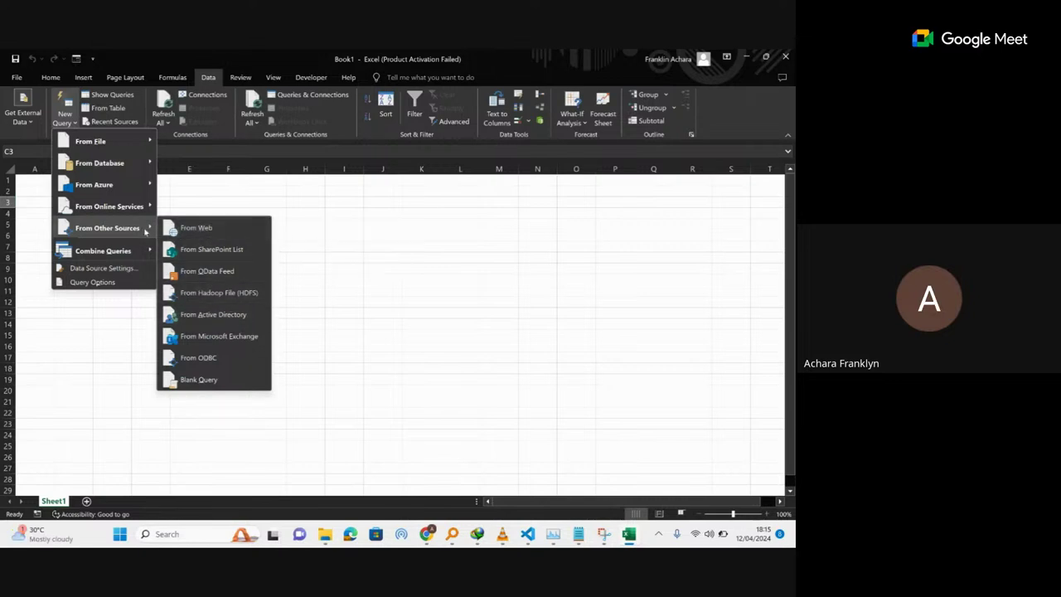
{"action": "mouse_move", "coordinate": [120, 137]}
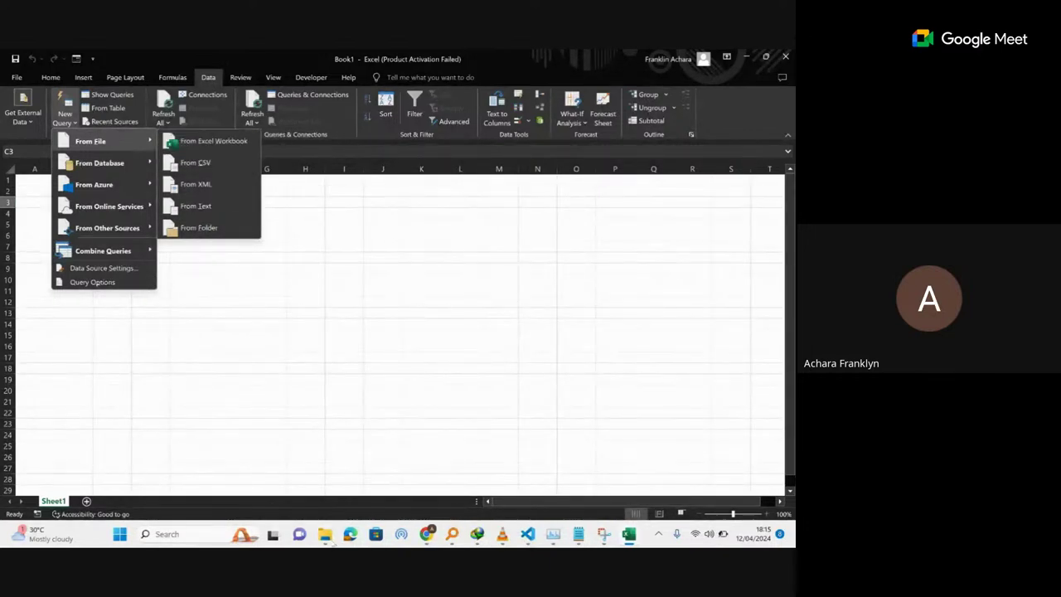
{"action": "mouse_move", "coordinate": [325, 535]}
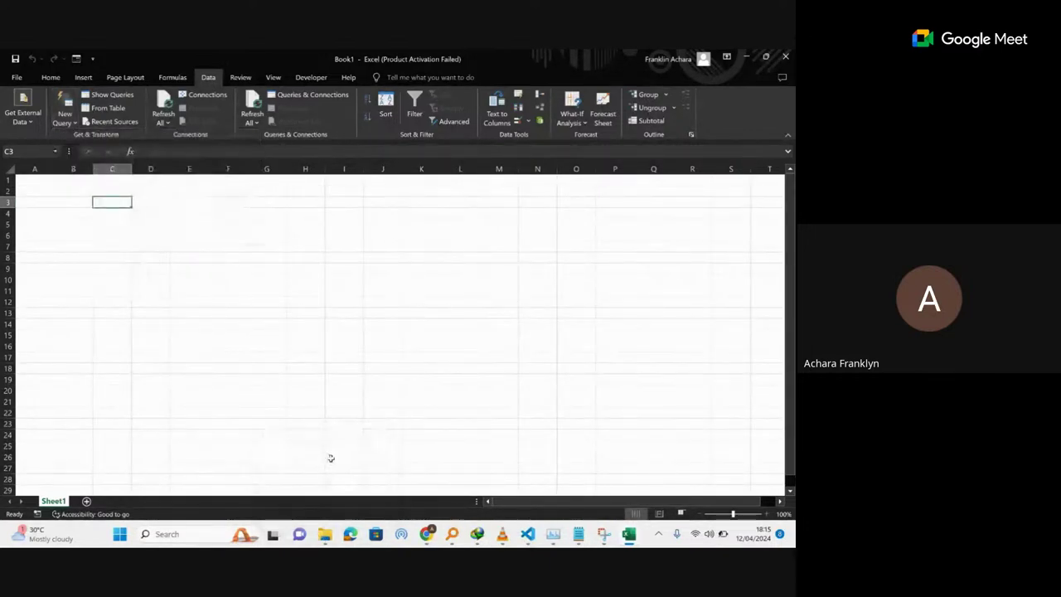
Bring the Osiri Sales folder forward, select its three workbooks and view the path.
{"action": "left_click", "coordinate": [336, 497]}
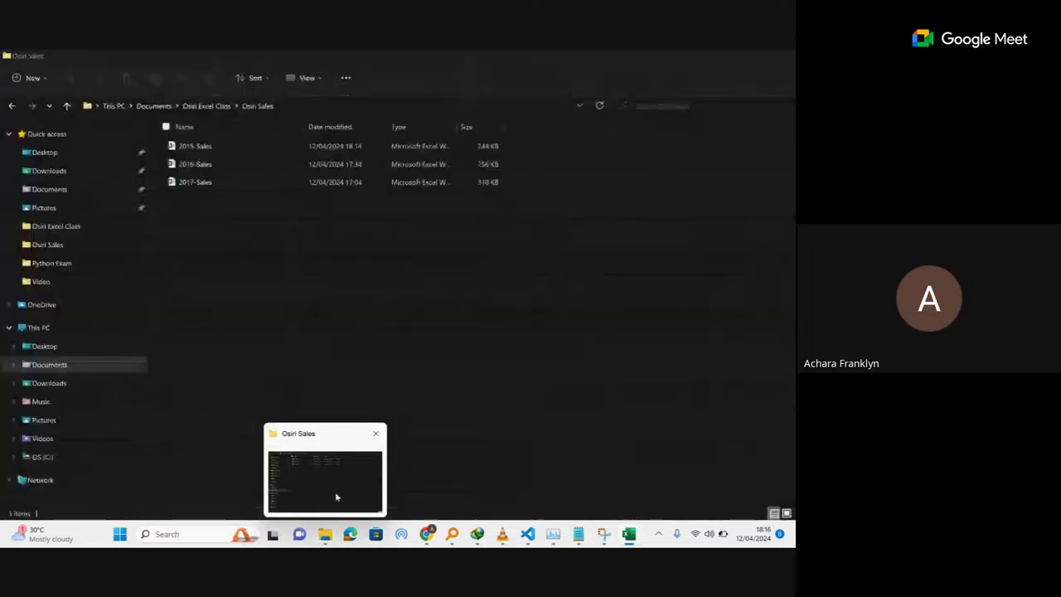
{"action": "left_click_drag", "start_coordinate": [295, 257], "coordinate": [264, 241]}
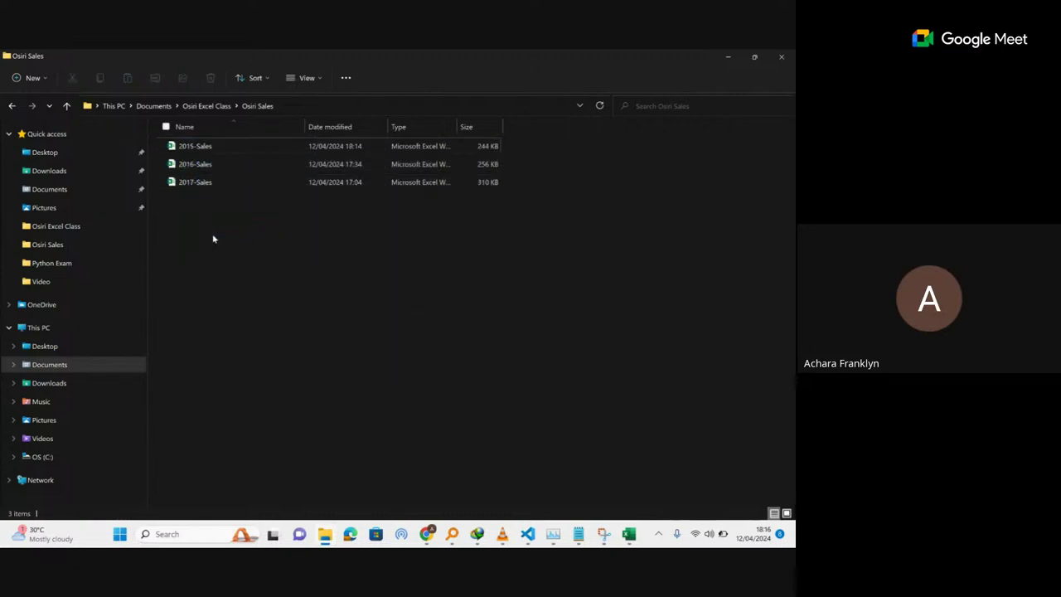
{"action": "left_click", "coordinate": [301, 106]}
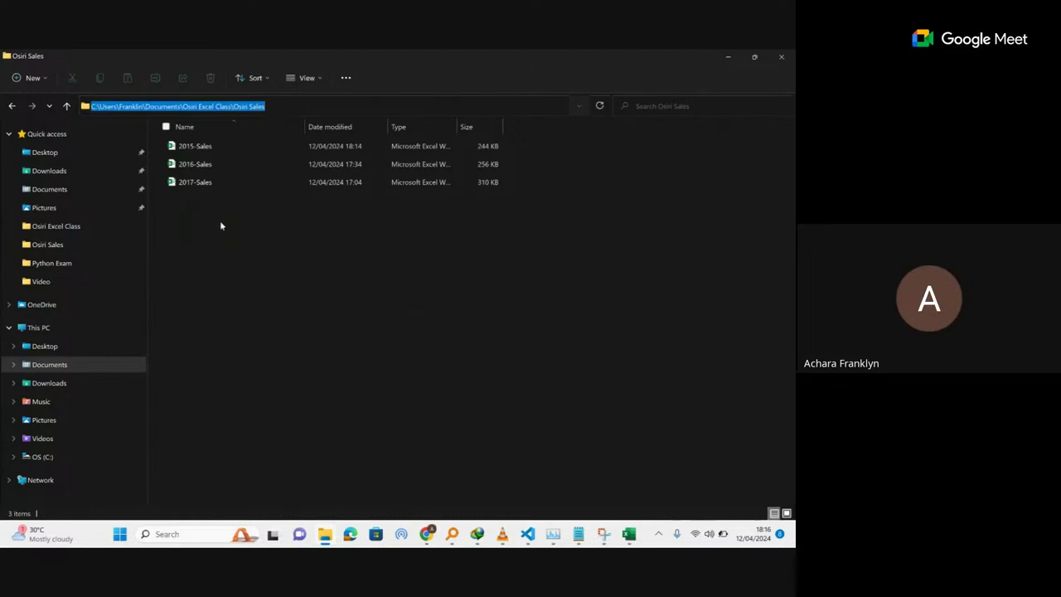
{"action": "left_click", "coordinate": [260, 234]}
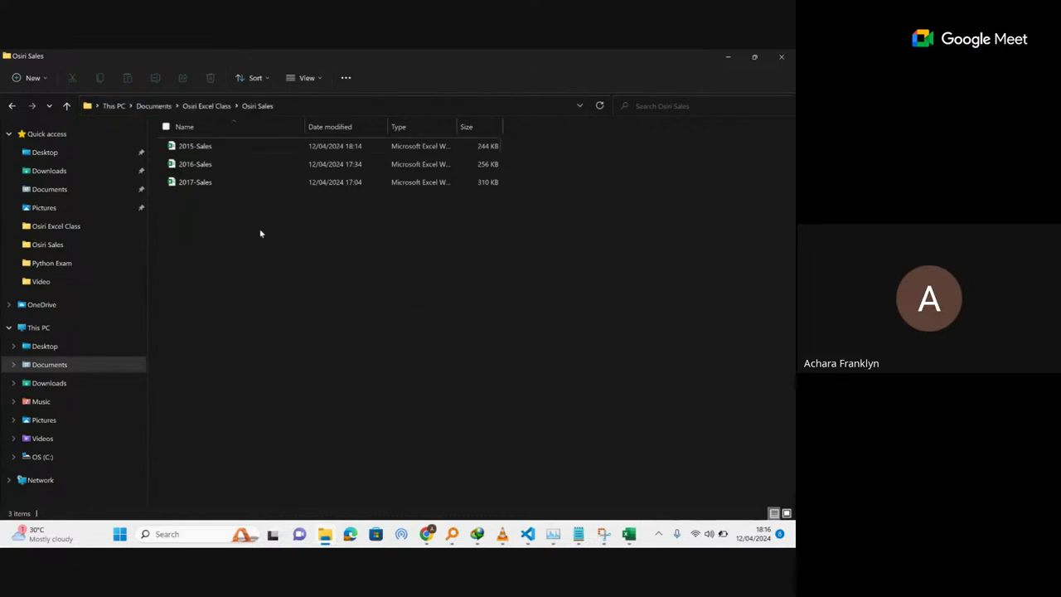
{"action": "left_click", "coordinate": [324, 106]}
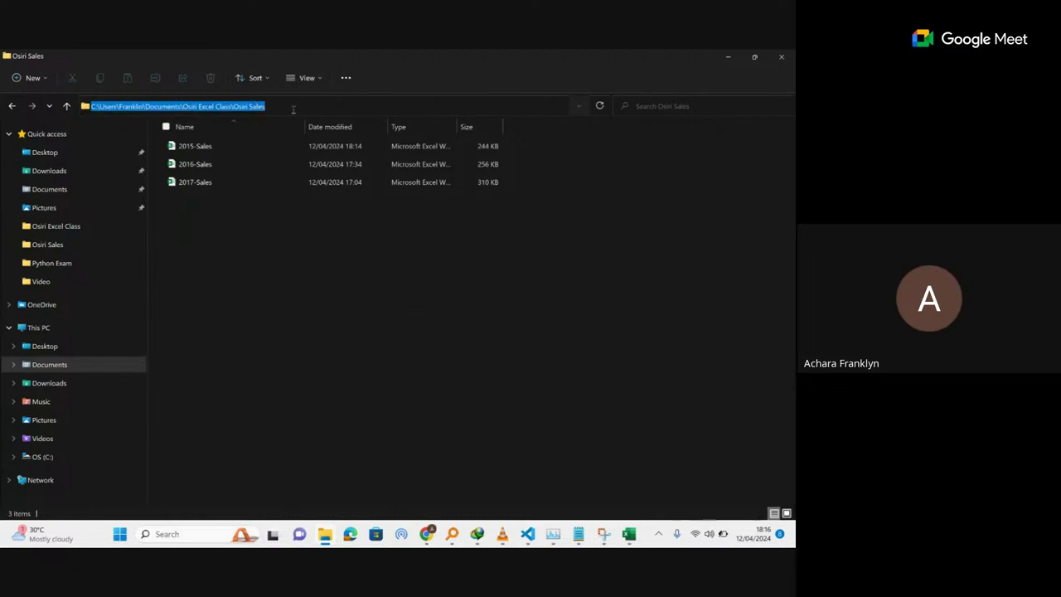
{"action": "left_click", "coordinate": [281, 108]}
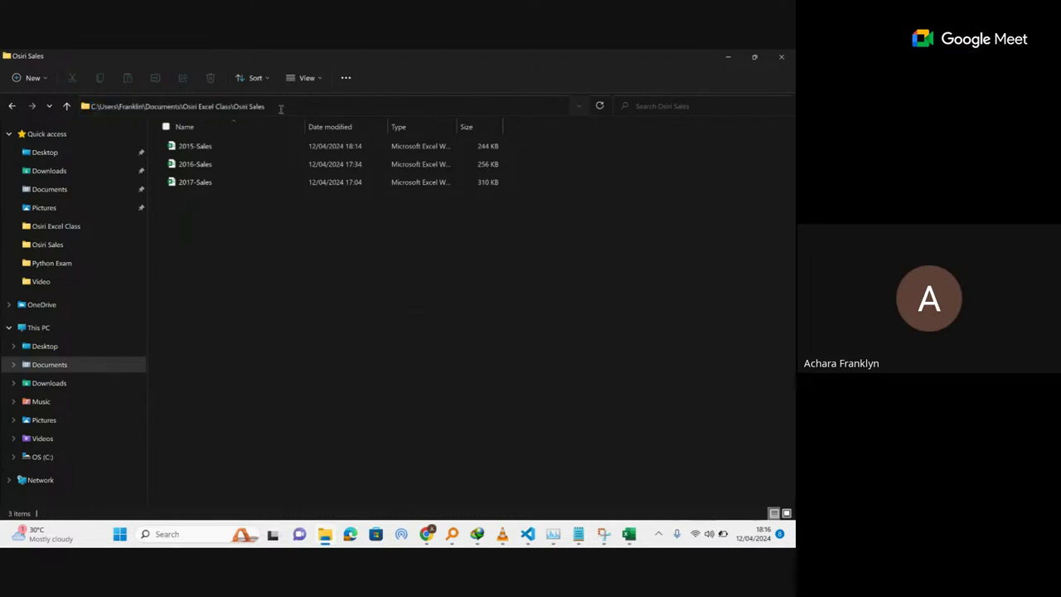
{"action": "left_click", "coordinate": [330, 257]}
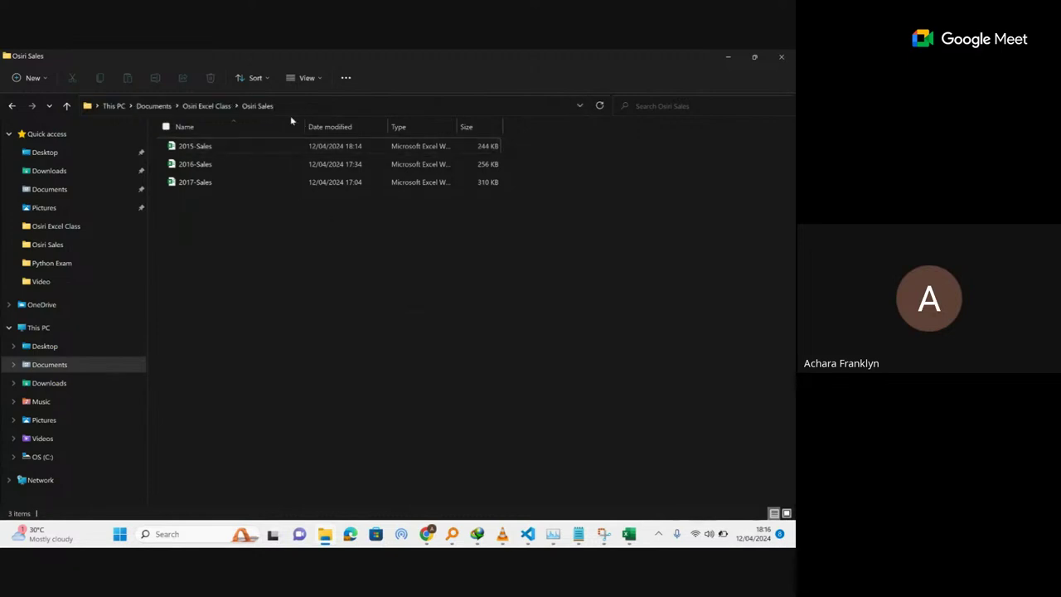
Copy the full Osiri Sales folder path and return to the Book1 workbook.
{"action": "left_click", "coordinate": [342, 110]}
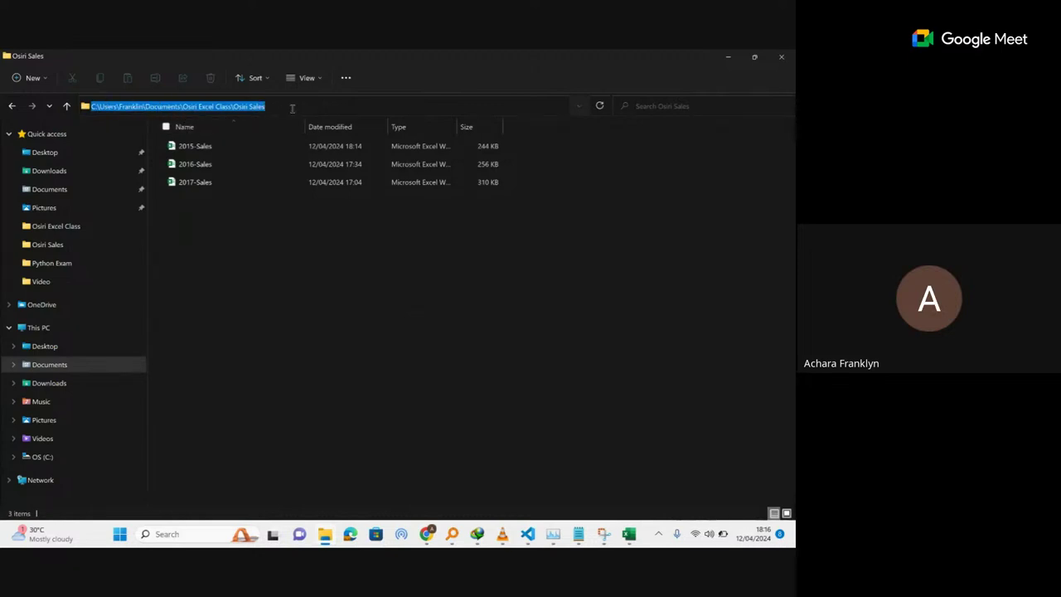
{"action": "left_click_drag", "start_coordinate": [292, 108], "coordinate": [90, 99]}
{"action": "right_click", "coordinate": [113, 111]}
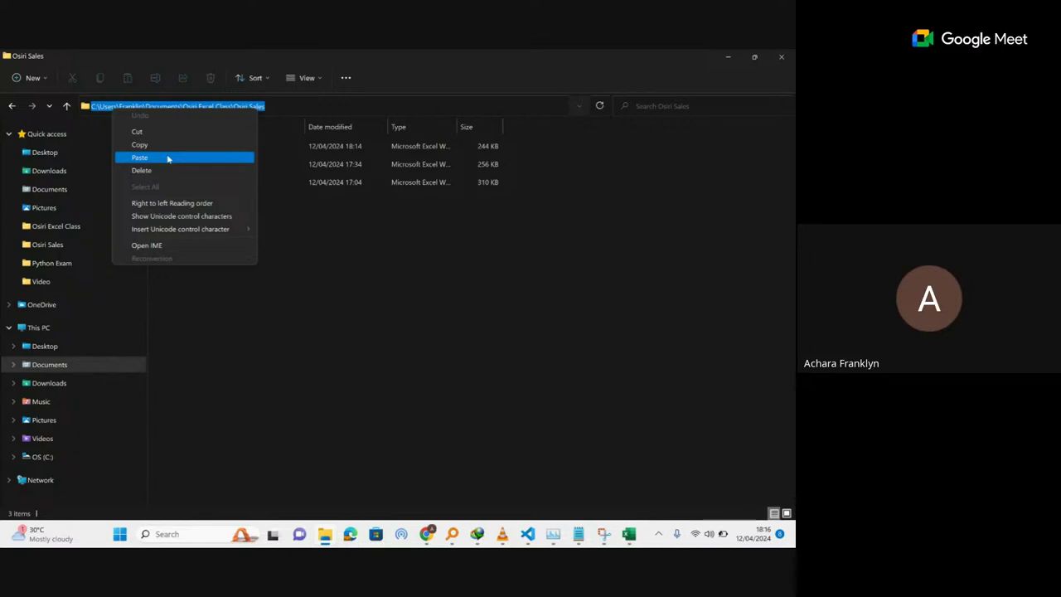
{"action": "left_click", "coordinate": [138, 145]}
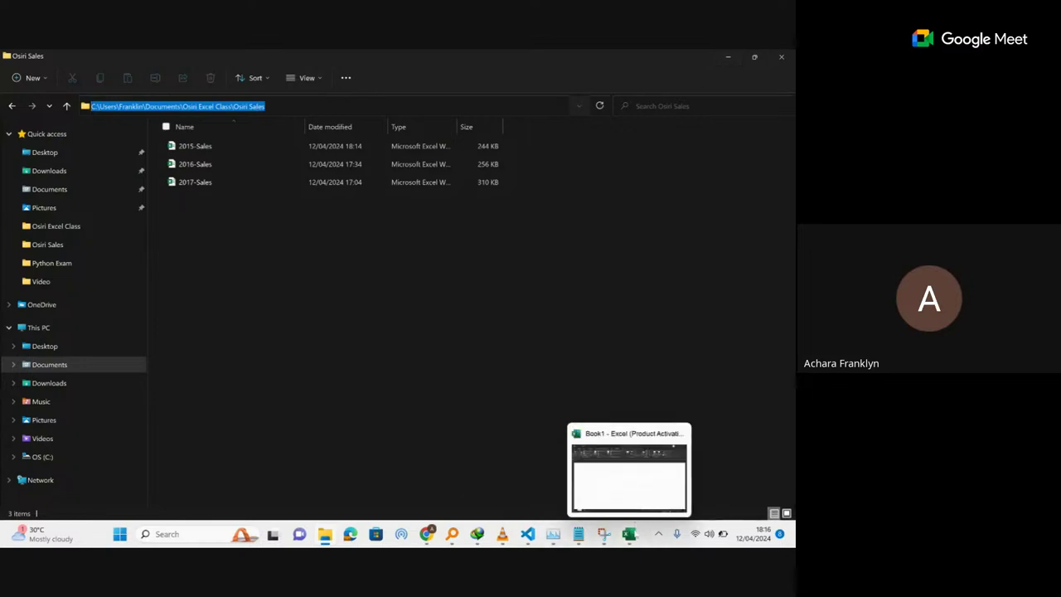
{"action": "left_click", "coordinate": [628, 534]}
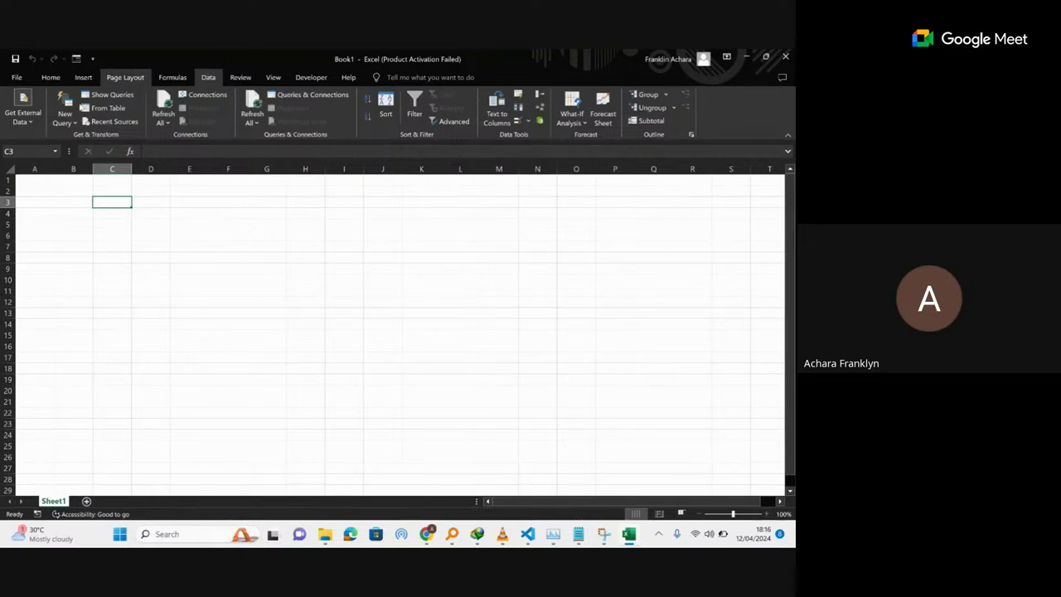
Choose New Query > From File > From Folder on the Data tab.
{"action": "left_click", "coordinate": [65, 116]}
{"action": "mouse_move", "coordinate": [113, 143]}
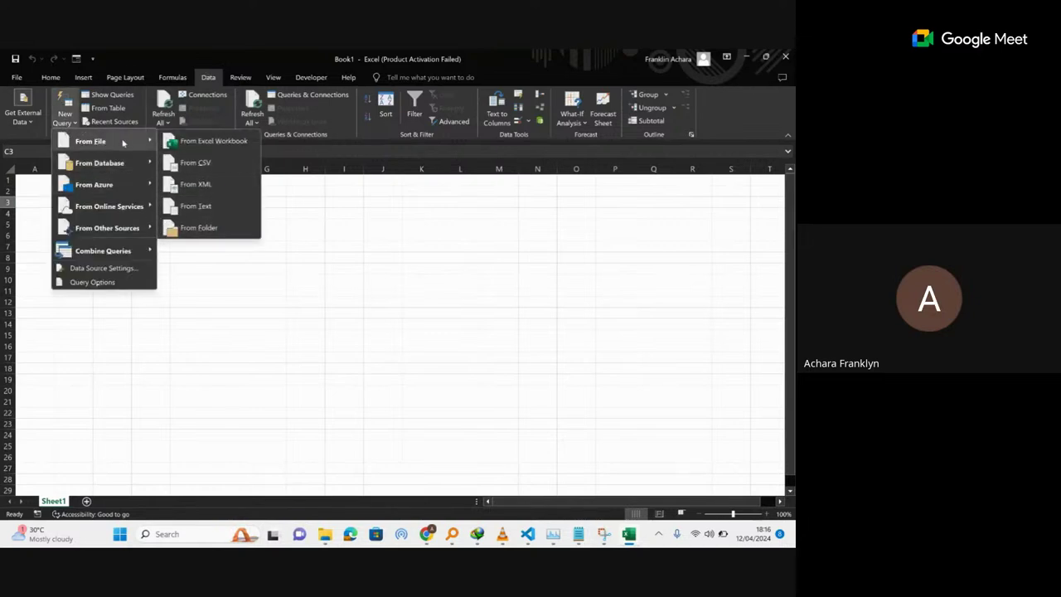
{"action": "left_click", "coordinate": [181, 228]}
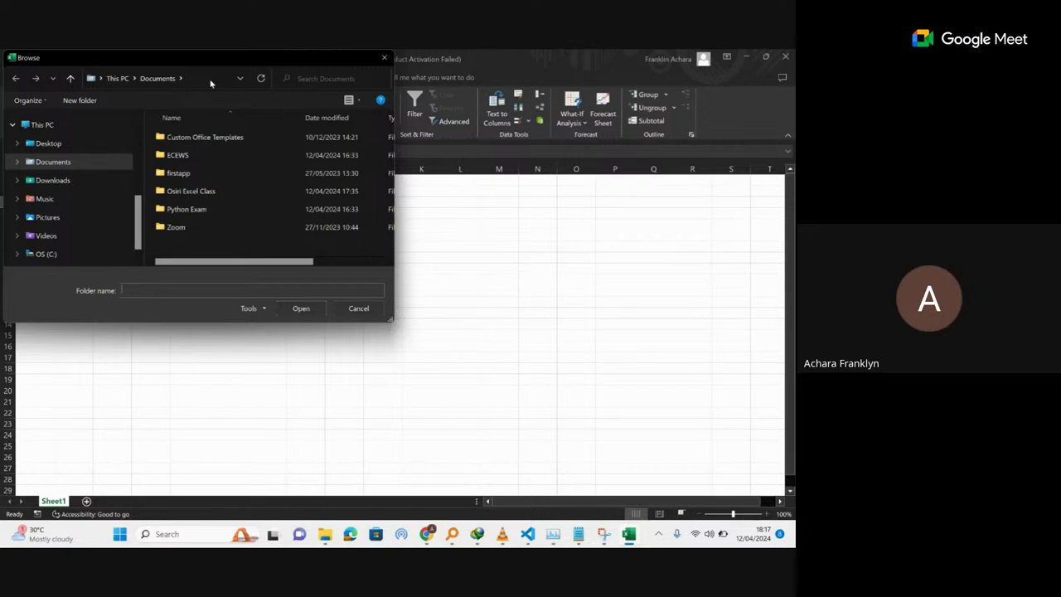
Paste the copied Osiri Sales path into the Browse dialog and open that folder.
{"action": "left_click", "coordinate": [211, 80]}
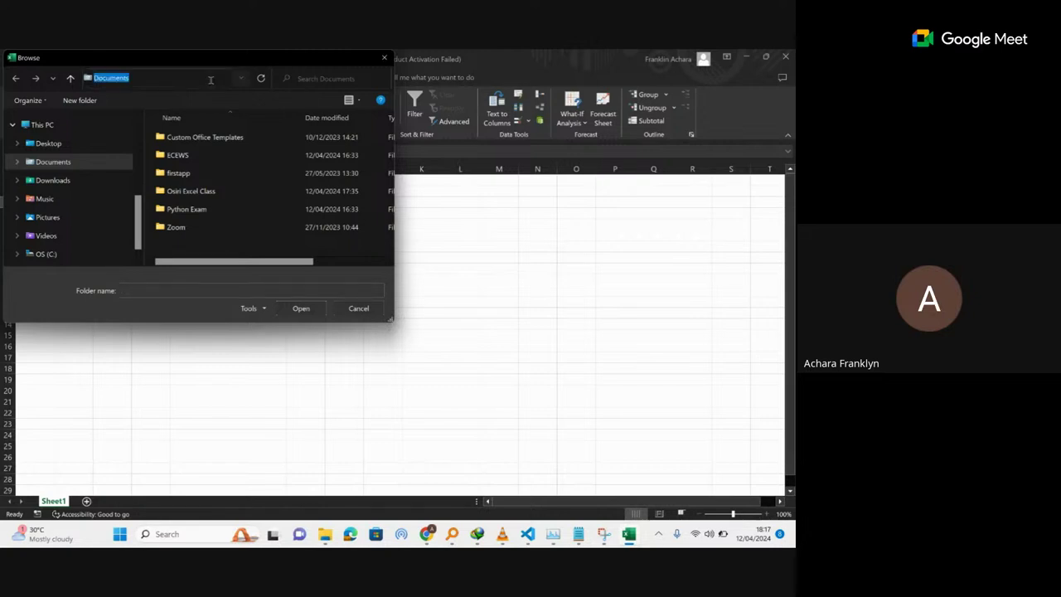
{"action": "key", "text": "ctrl+v"}
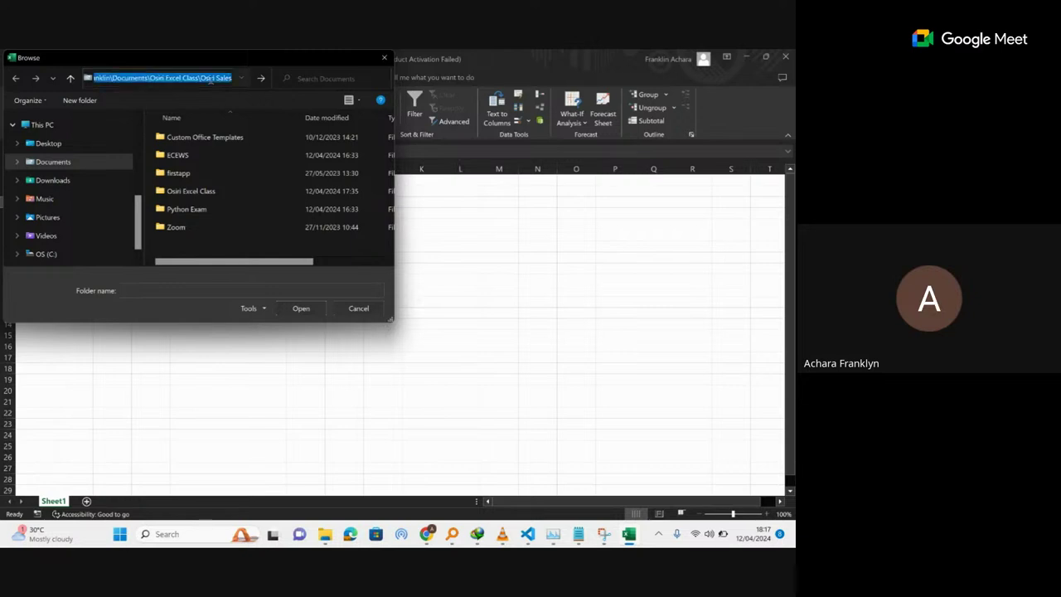
{"action": "key", "text": "Return"}
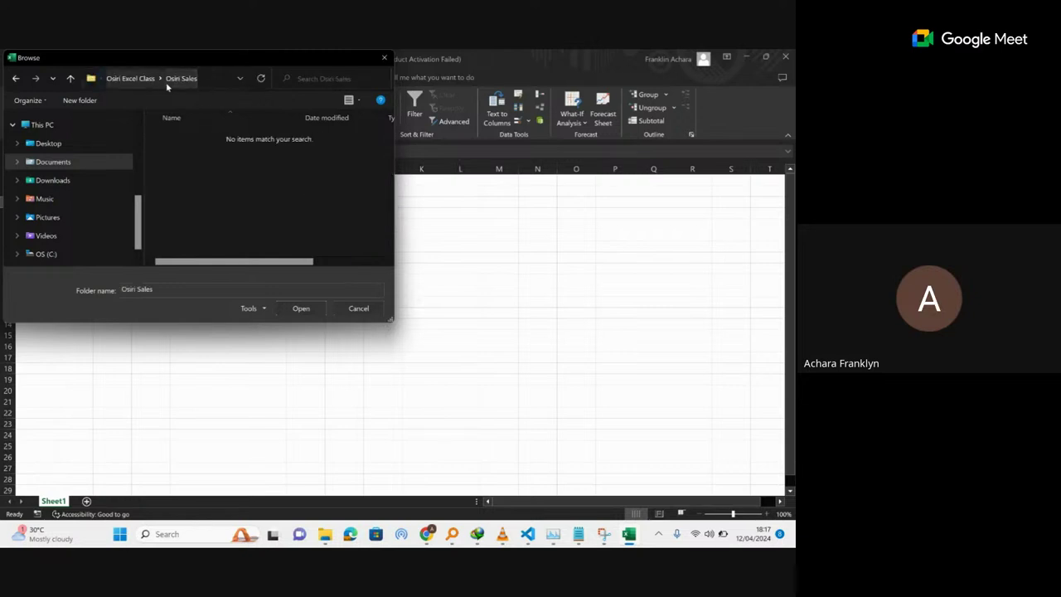
{"action": "left_click", "coordinate": [312, 315]}
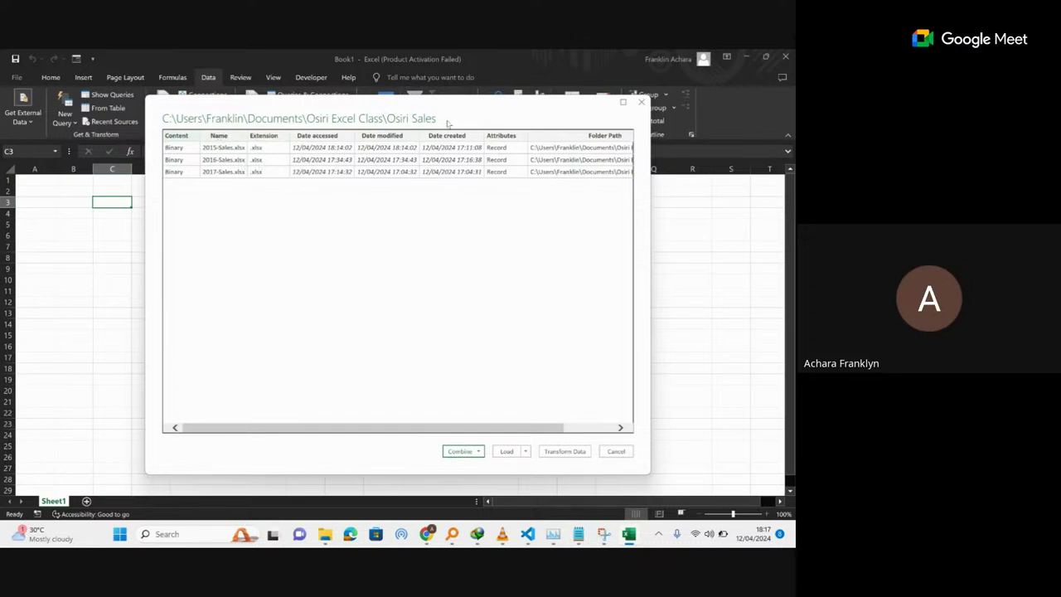
Reposition the file-list window, scroll its columns, and review the Combine dropdown options.
{"action": "left_click_drag", "start_coordinate": [440, 118], "coordinate": [406, 120]}
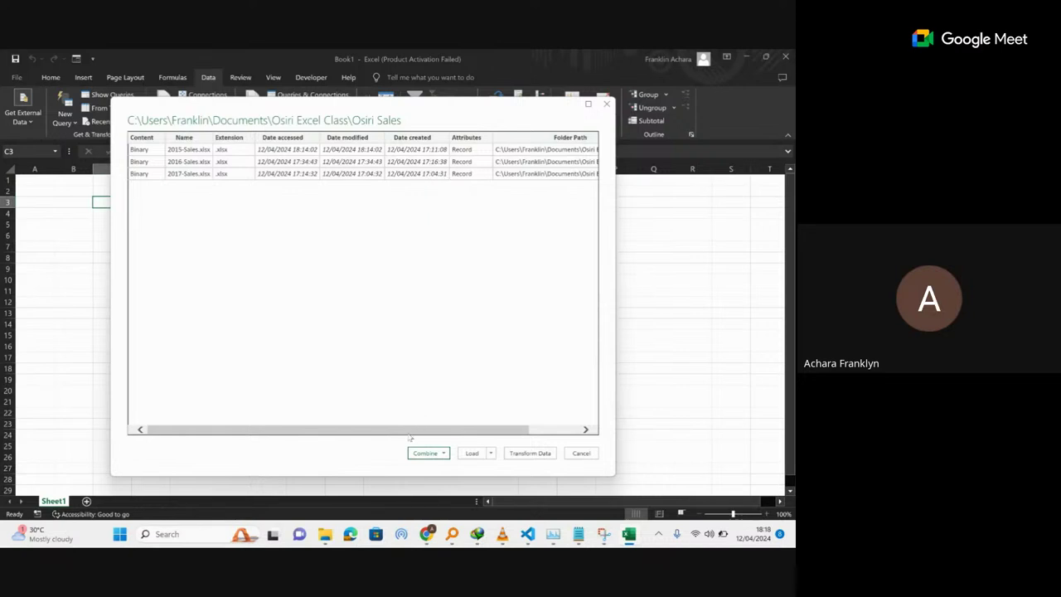
{"action": "left_click_drag", "start_coordinate": [412, 429], "coordinate": [501, 431]}
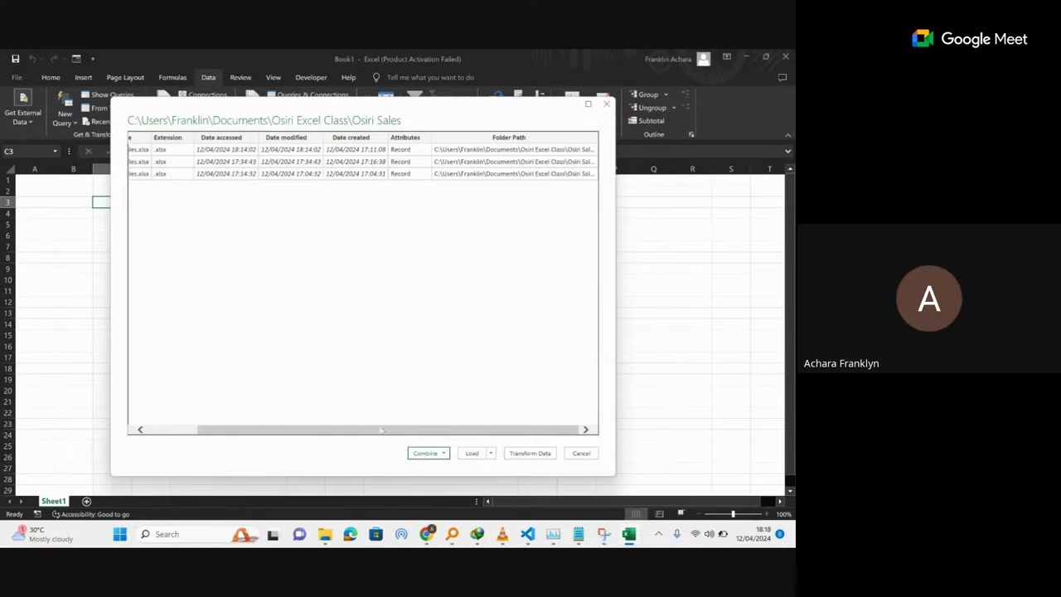
{"action": "left_click_drag", "start_coordinate": [382, 429], "coordinate": [269, 427]}
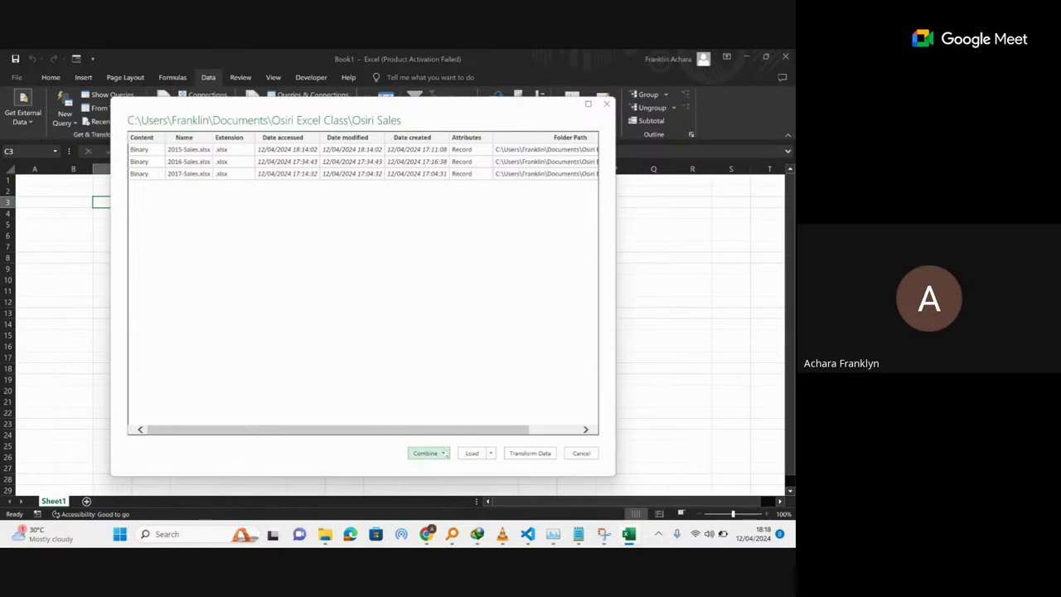
{"action": "left_click", "coordinate": [444, 453]}
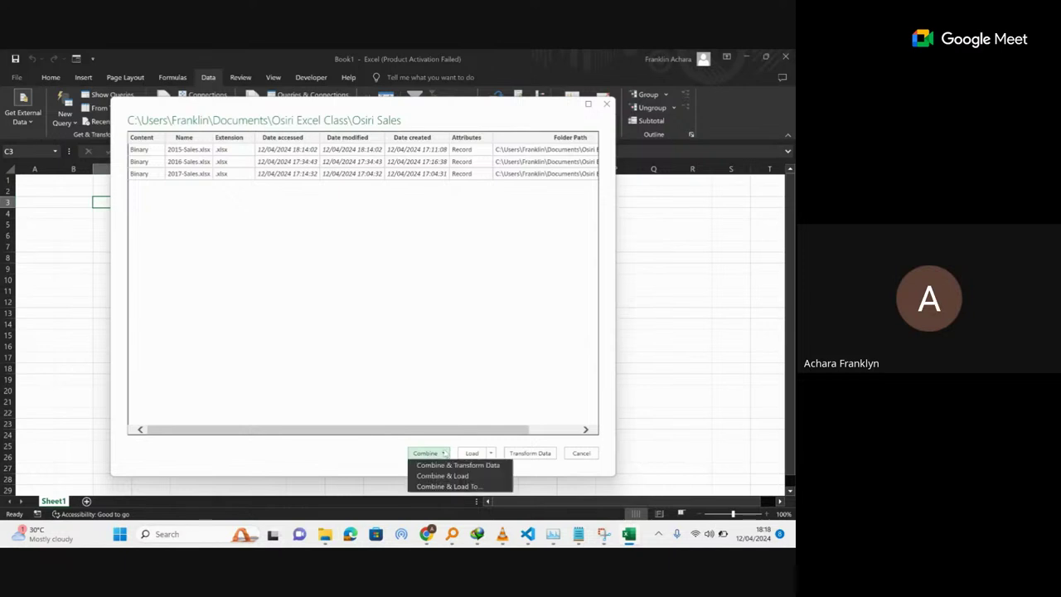
{"action": "left_click", "coordinate": [455, 382]}
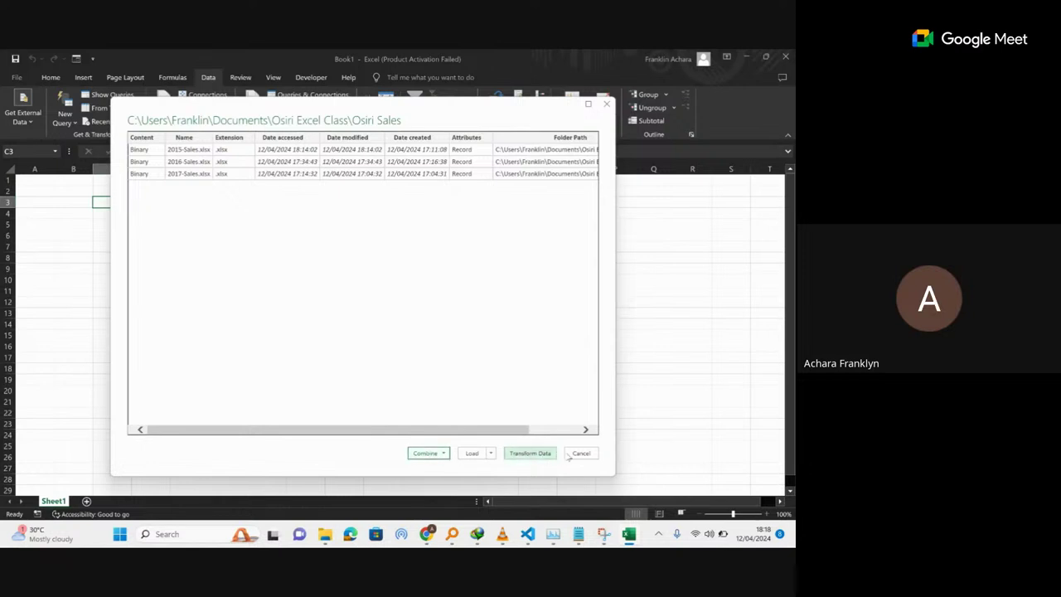
{"action": "left_click", "coordinate": [445, 453]}
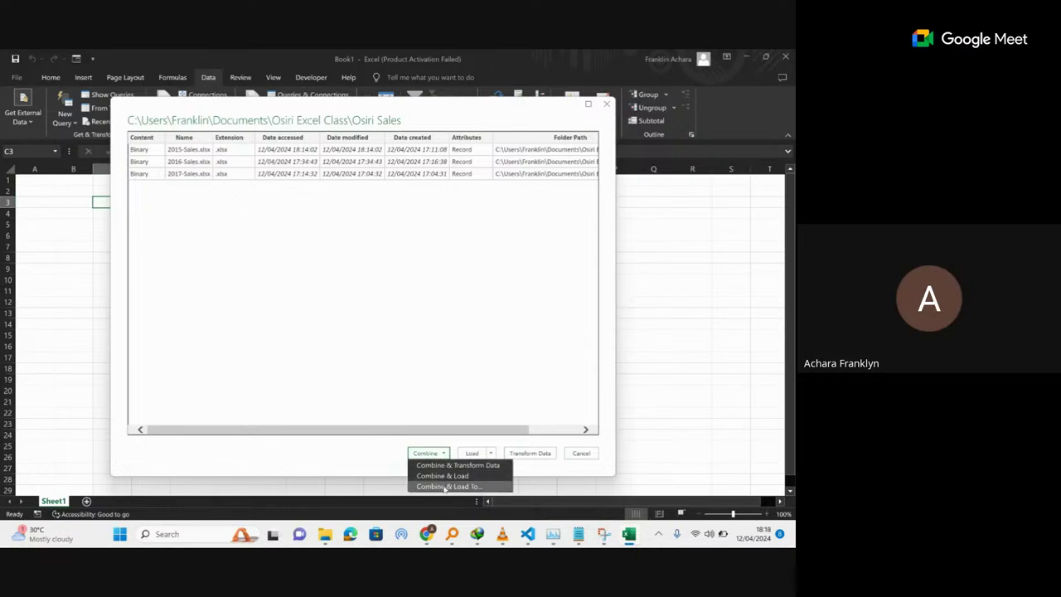
{"action": "left_click", "coordinate": [509, 384]}
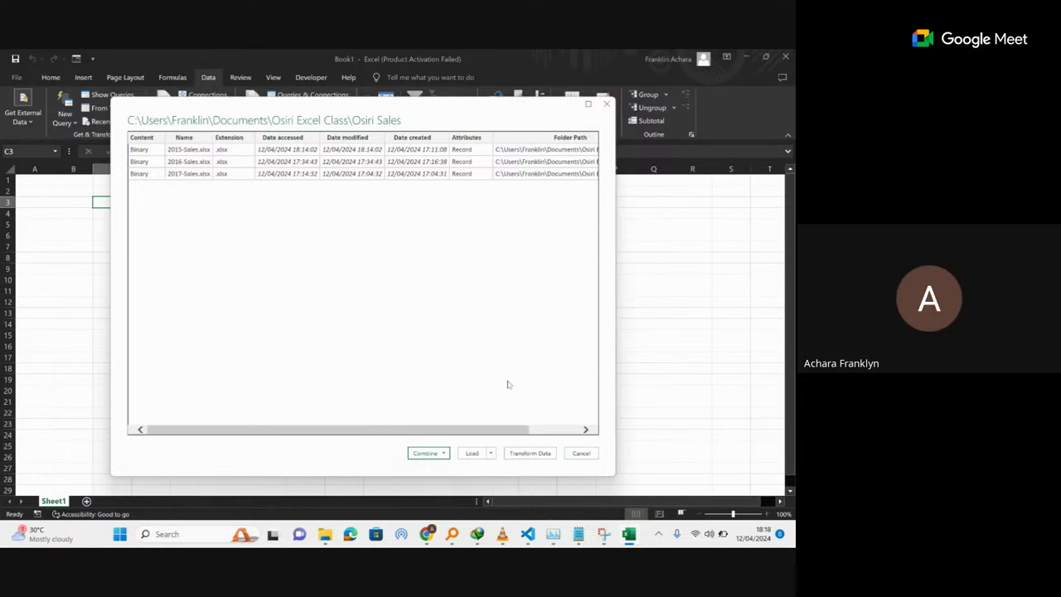
Review the Load options, then pick a Combine option to merge the three sales files.
{"action": "left_click", "coordinate": [489, 453]}
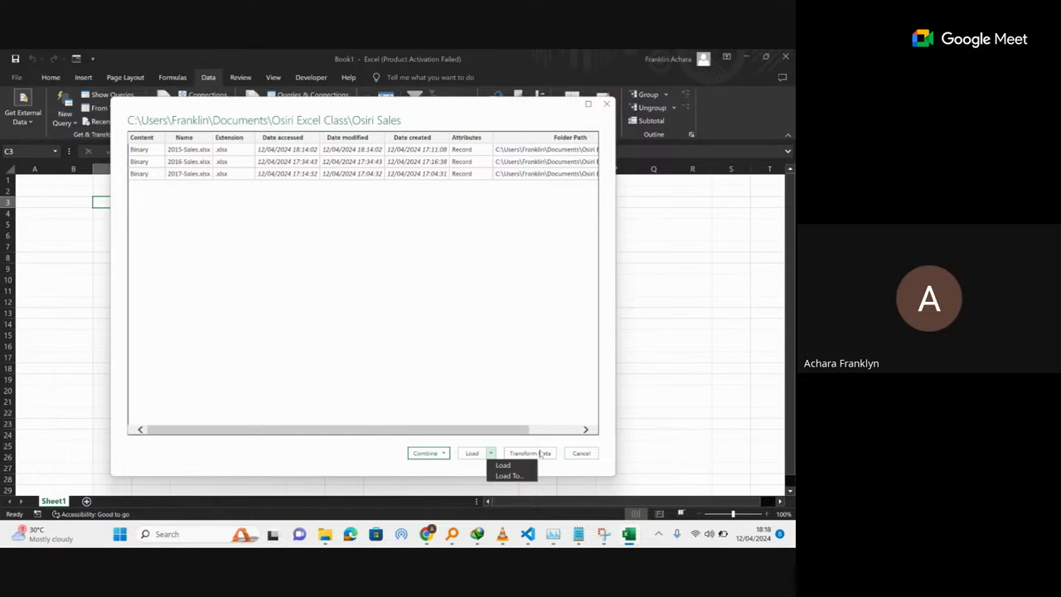
{"action": "left_click", "coordinate": [444, 453]}
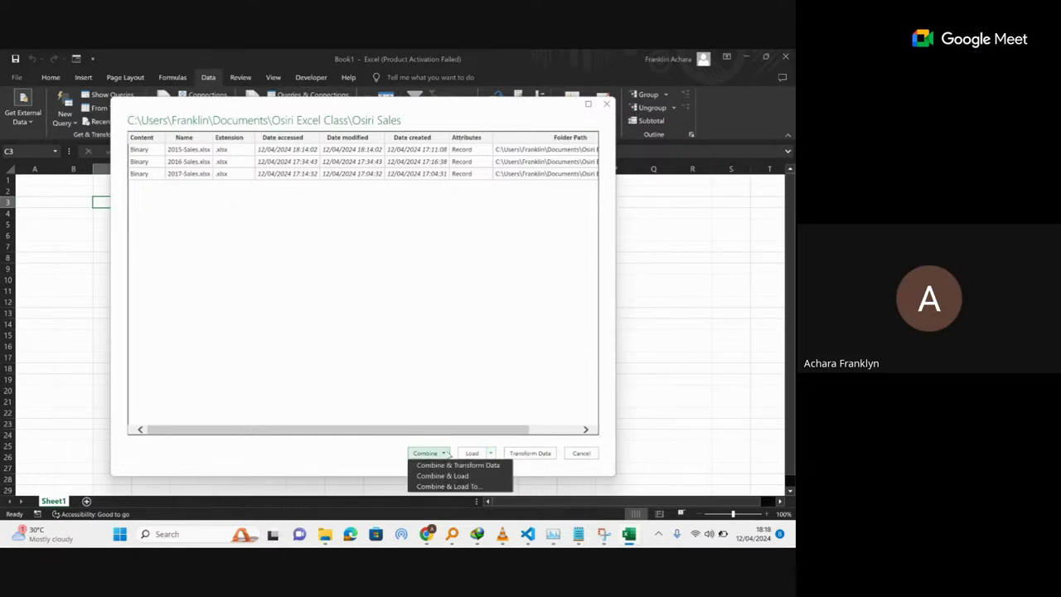
{"action": "left_click", "coordinate": [489, 375]}
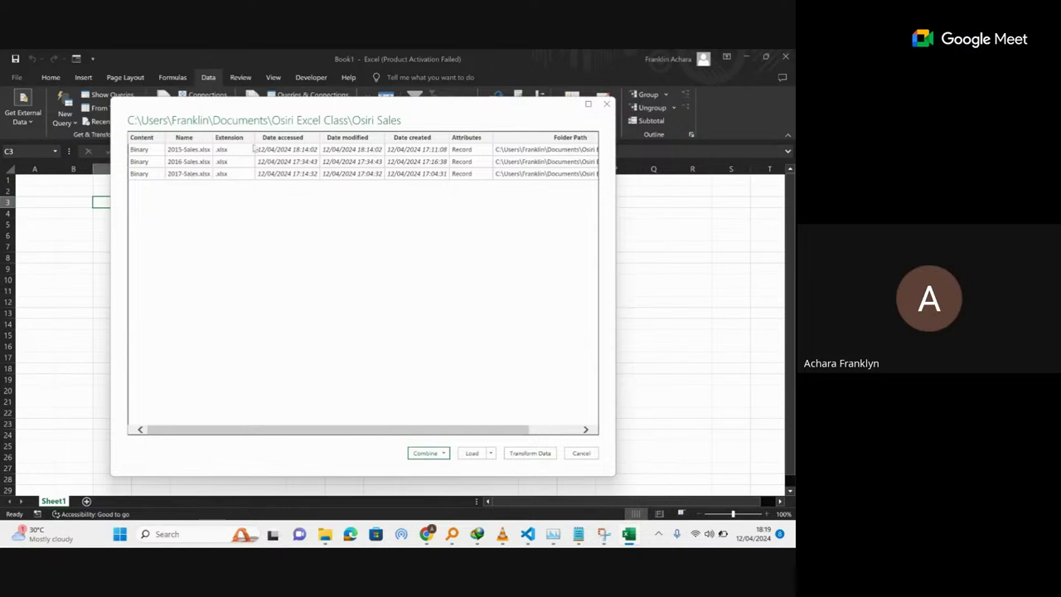
{"action": "left_click", "coordinate": [445, 455]}
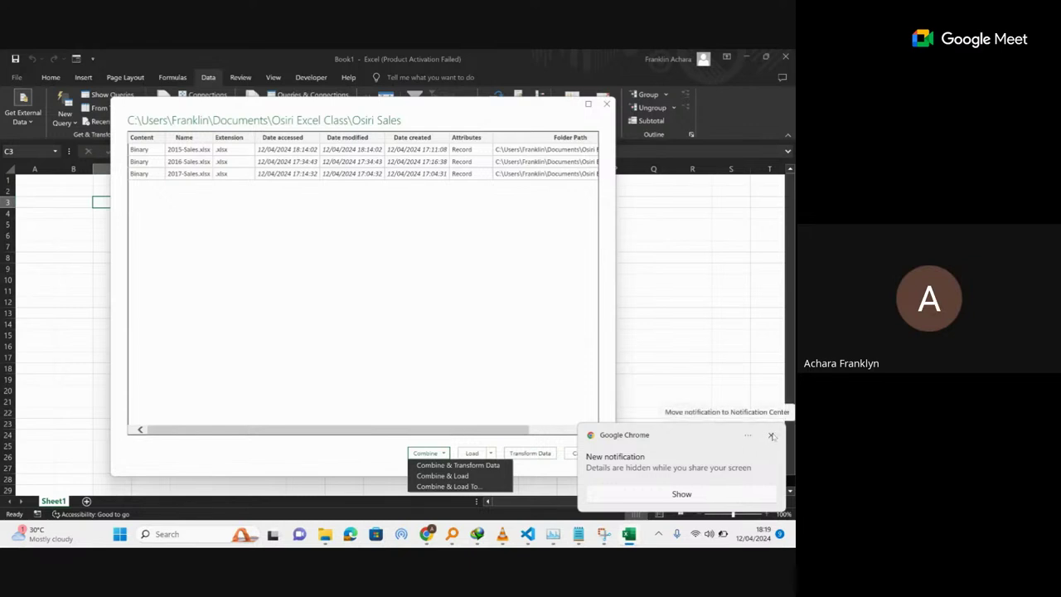
{"action": "left_click", "coordinate": [772, 436]}
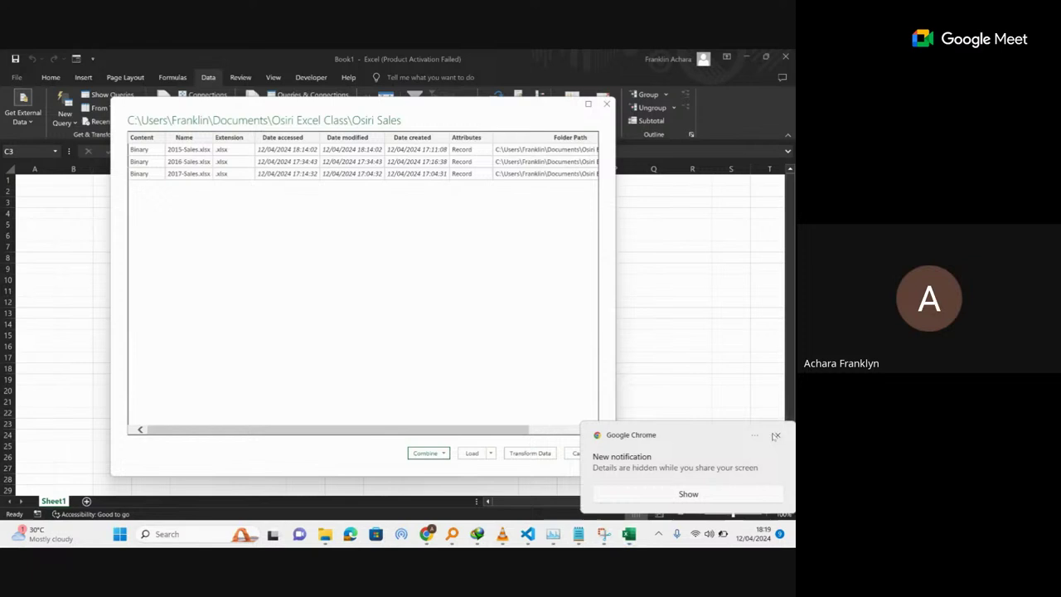
{"action": "left_click", "coordinate": [445, 454]}
{"action": "left_click", "coordinate": [451, 471]}
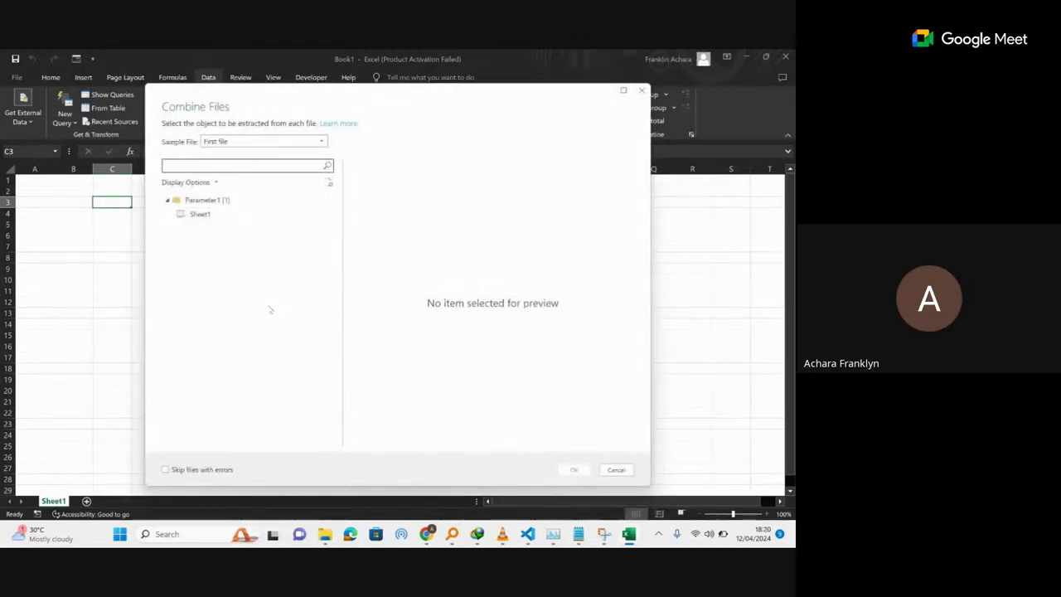
Pick Sheet1 under Parameter1 as the sheet to extract, keeping First file as the sample, and confirm.
{"action": "left_click", "coordinate": [203, 214]}
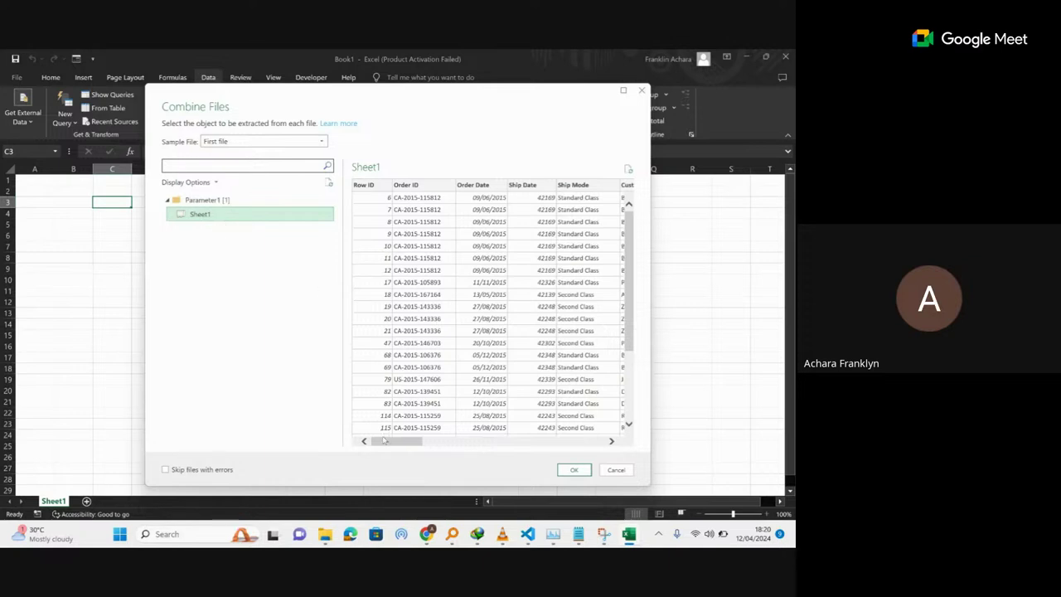
{"action": "mouse_move", "coordinate": [405, 442]}
{"action": "left_mouse_down"}
{"action": "mouse_move", "coordinate": [487, 443]}
{"action": "mouse_move", "coordinate": [375, 448]}
{"action": "mouse_move", "coordinate": [416, 443]}
{"action": "left_mouse_up"}
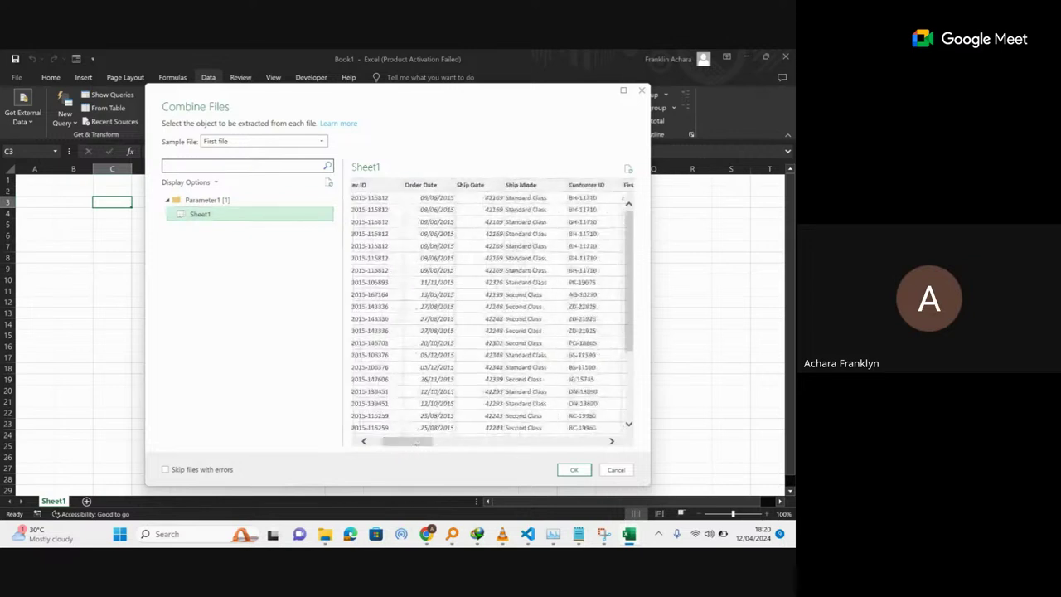
{"action": "left_click", "coordinate": [319, 141]}
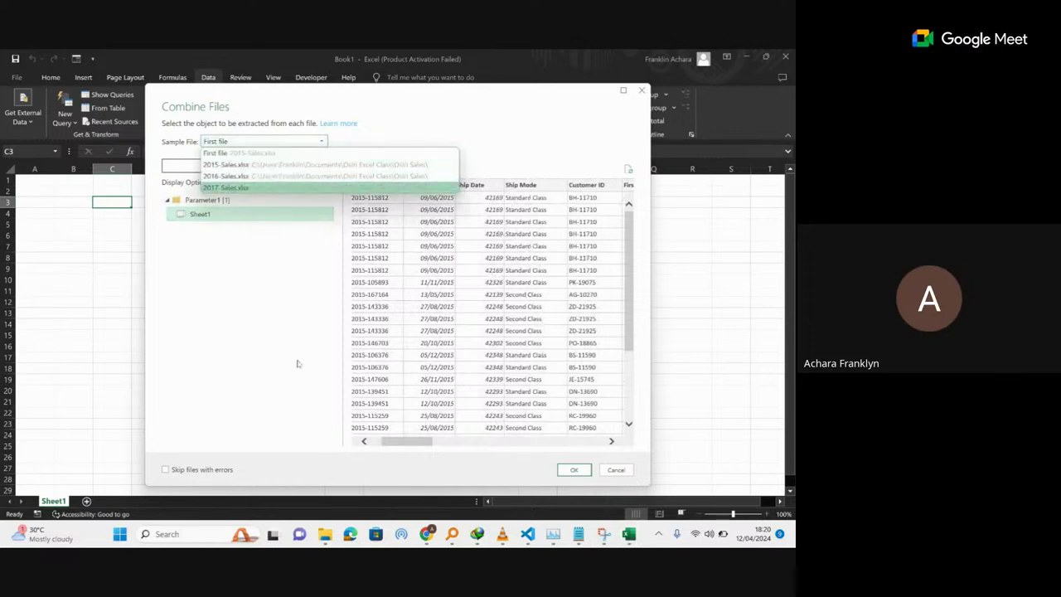
{"action": "left_click", "coordinate": [298, 362]}
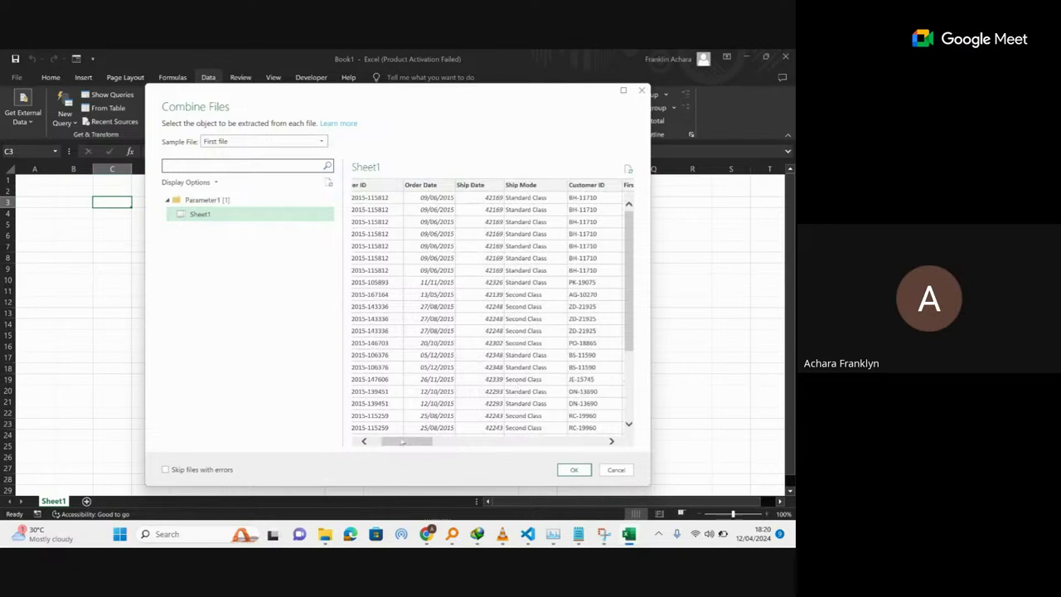
{"action": "left_click_drag", "start_coordinate": [402, 441], "coordinate": [375, 443]}
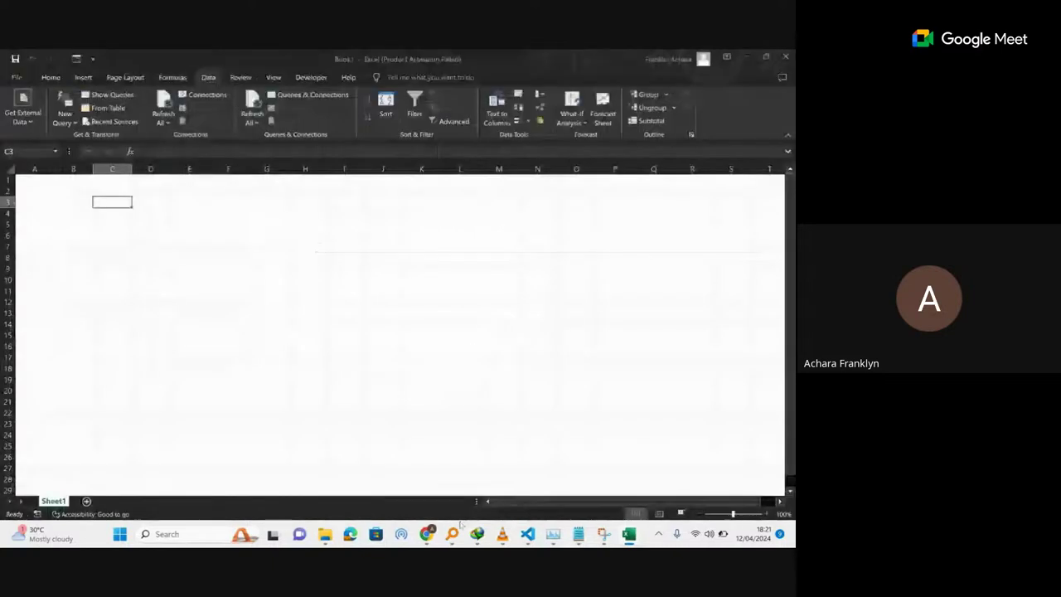
Mute and unmute the microphone in the Google Meet call, then return to Excel's Power Query Editor.
{"action": "mouse_move", "coordinate": [426, 534]}
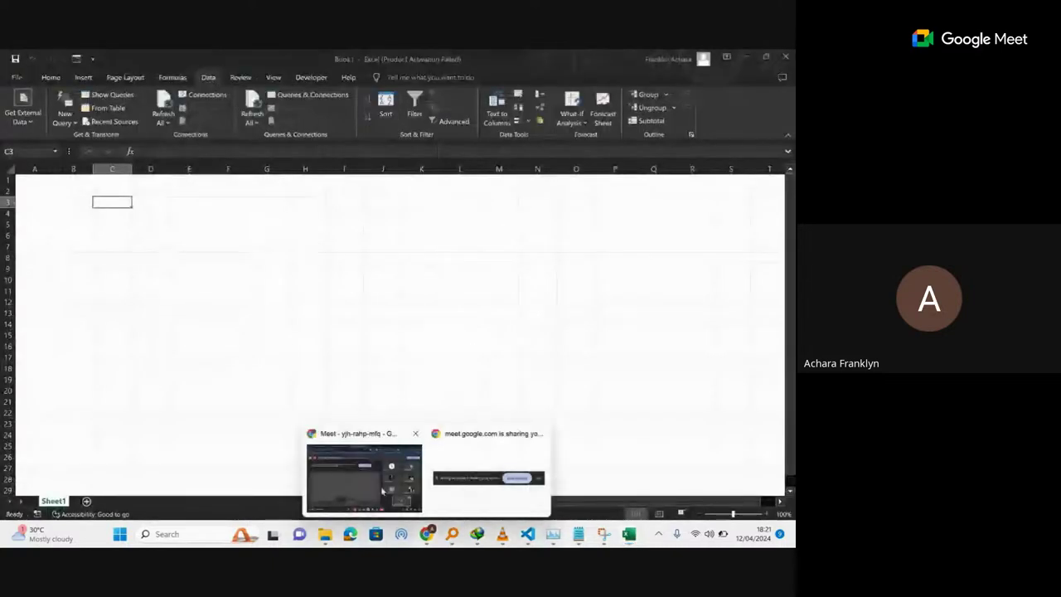
{"action": "left_click", "coordinate": [382, 491]}
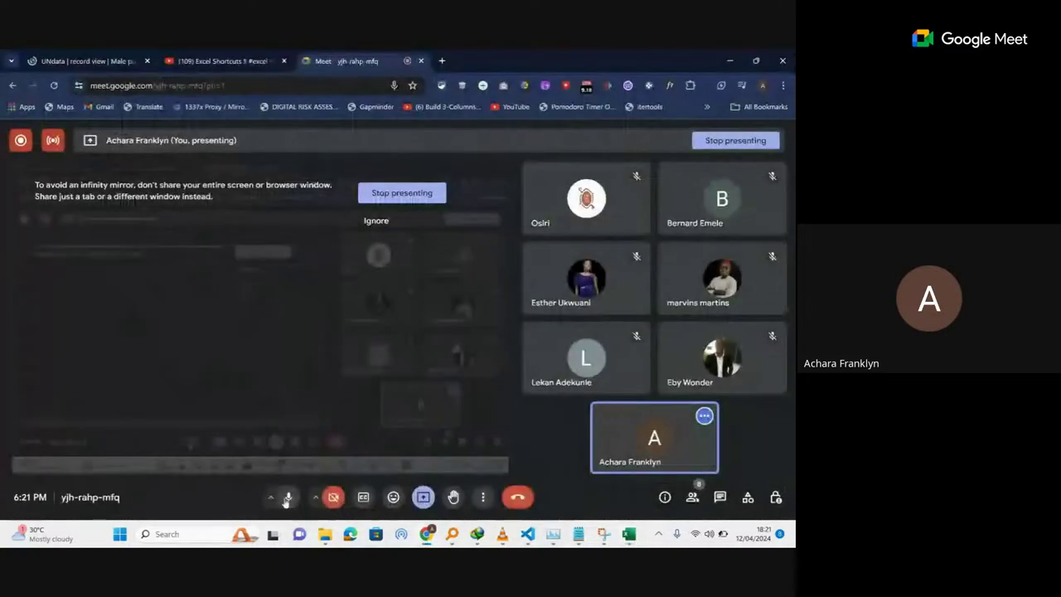
{"action": "left_click", "coordinate": [288, 497]}
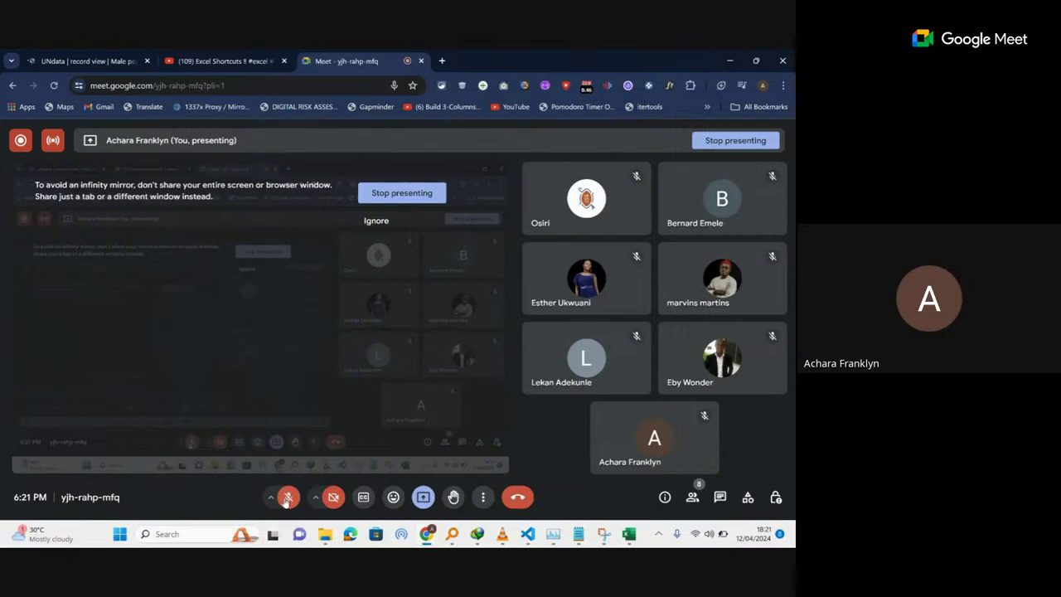
{"action": "left_click", "coordinate": [286, 499]}
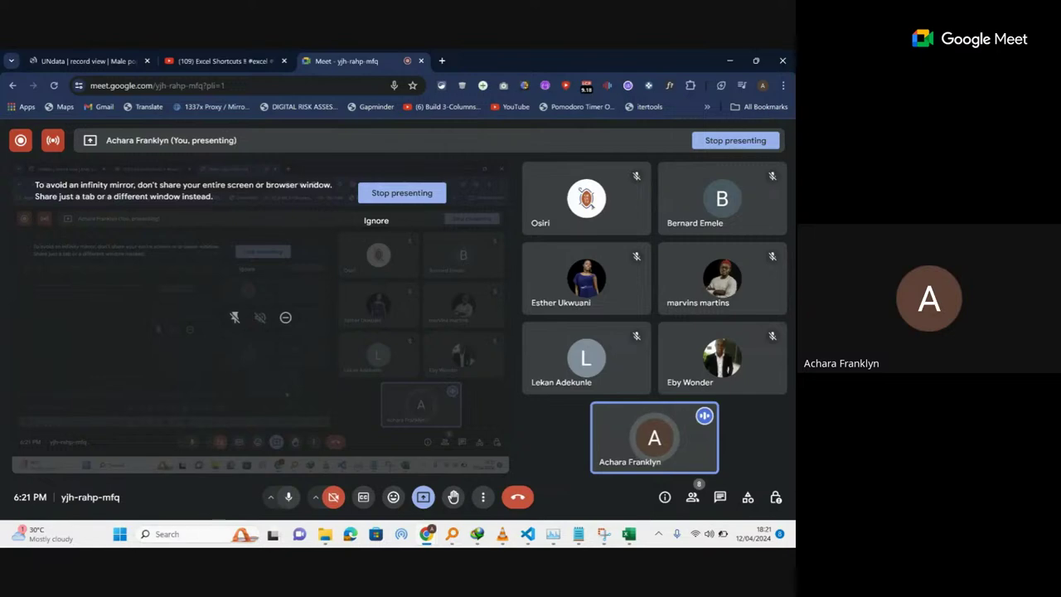
{"action": "left_click", "coordinate": [629, 534]}
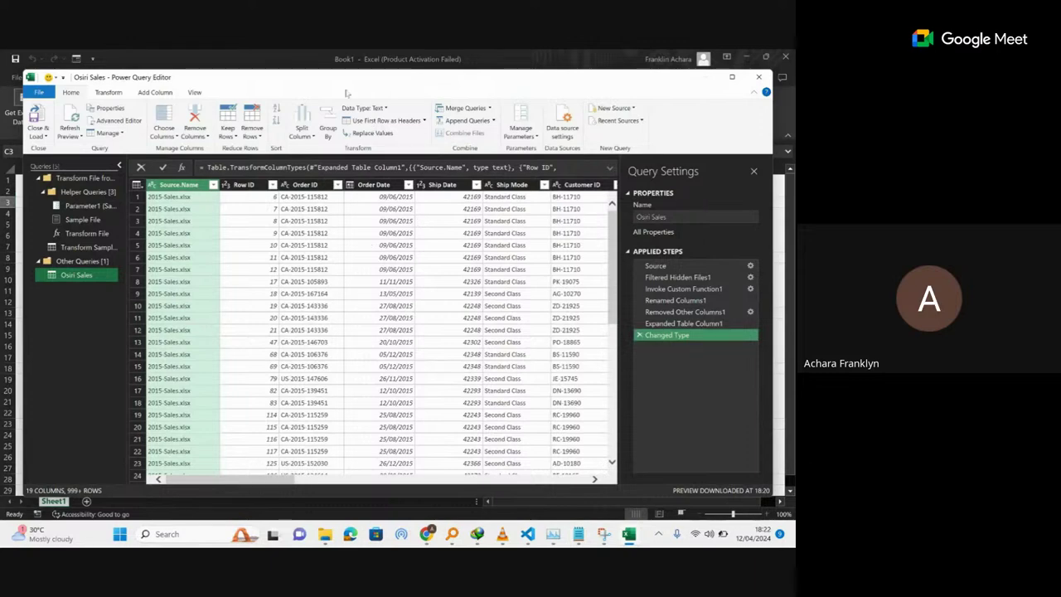
{"action": "mouse_move", "coordinate": [377, 77]}
{"action": "left_mouse_down"}
{"action": "mouse_move", "coordinate": [362, 124]}
{"action": "mouse_move", "coordinate": [371, 59]}
{"action": "left_mouse_up"}
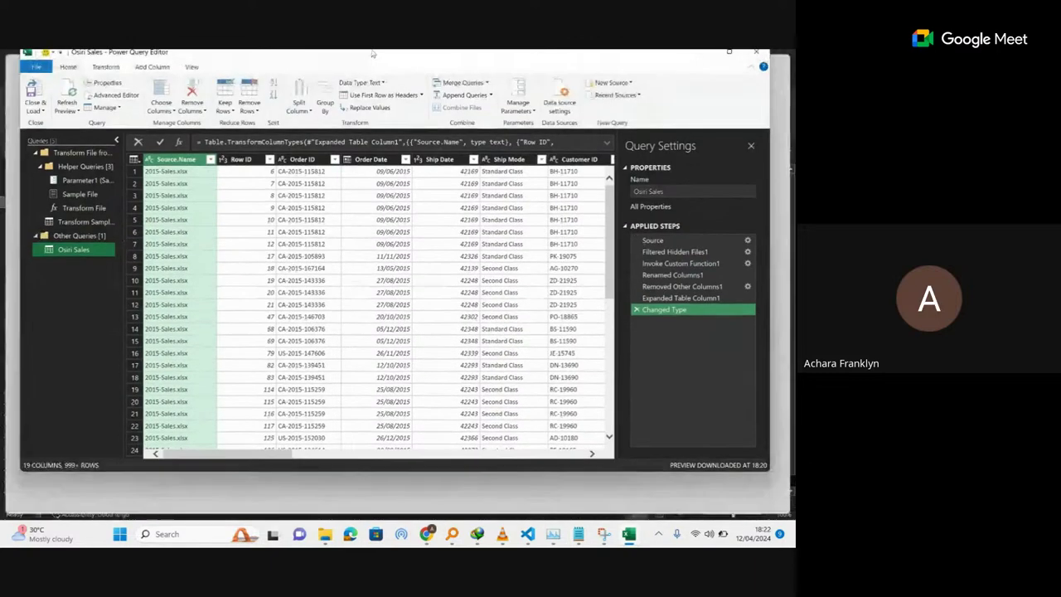
{"action": "double_click", "coordinate": [370, 59]}
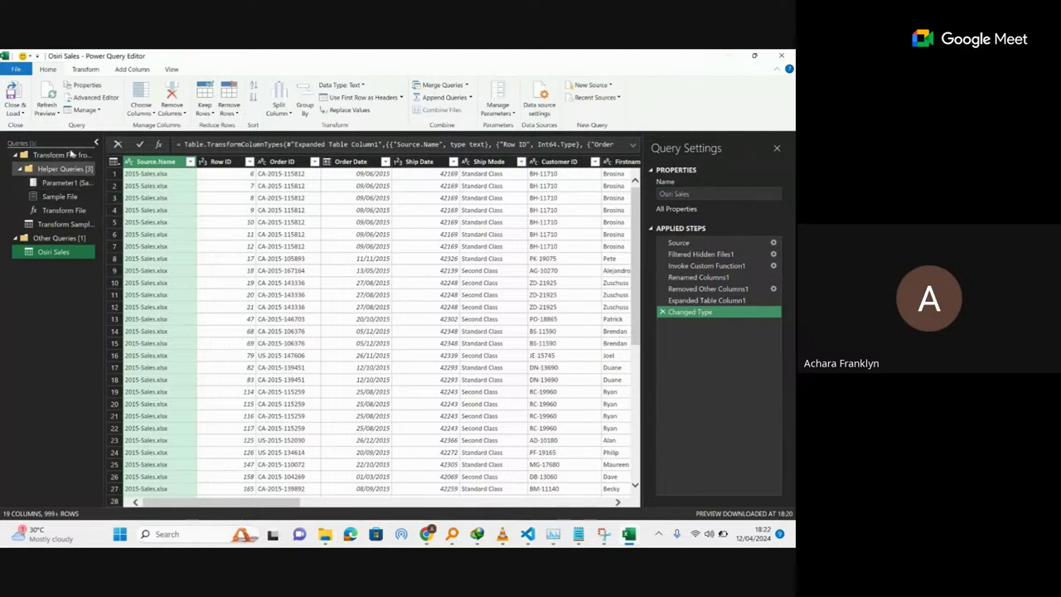
{"action": "left_click", "coordinate": [64, 211]}
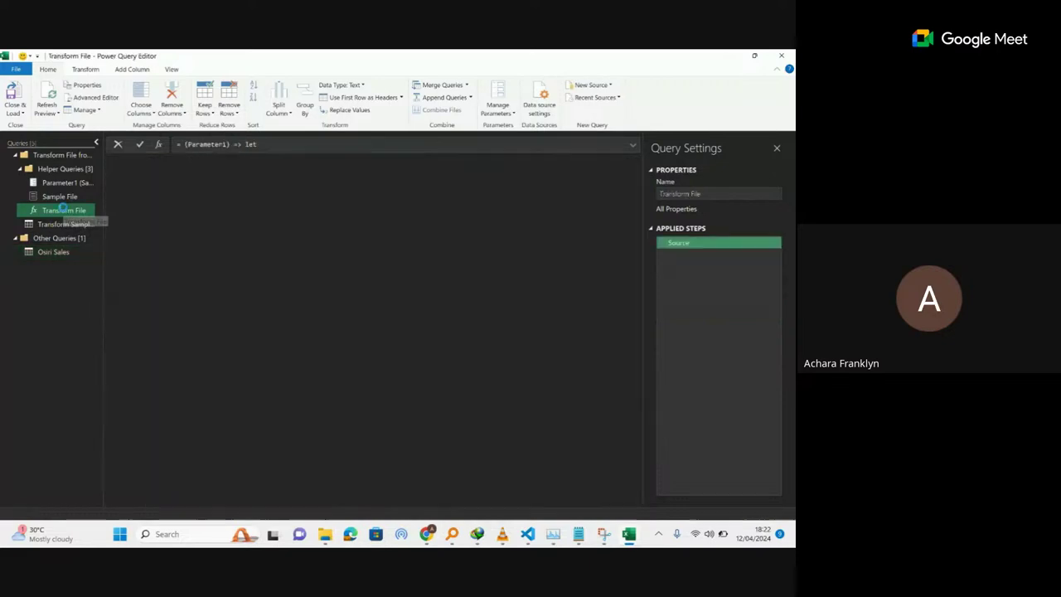
{"action": "left_click", "coordinate": [58, 225]}
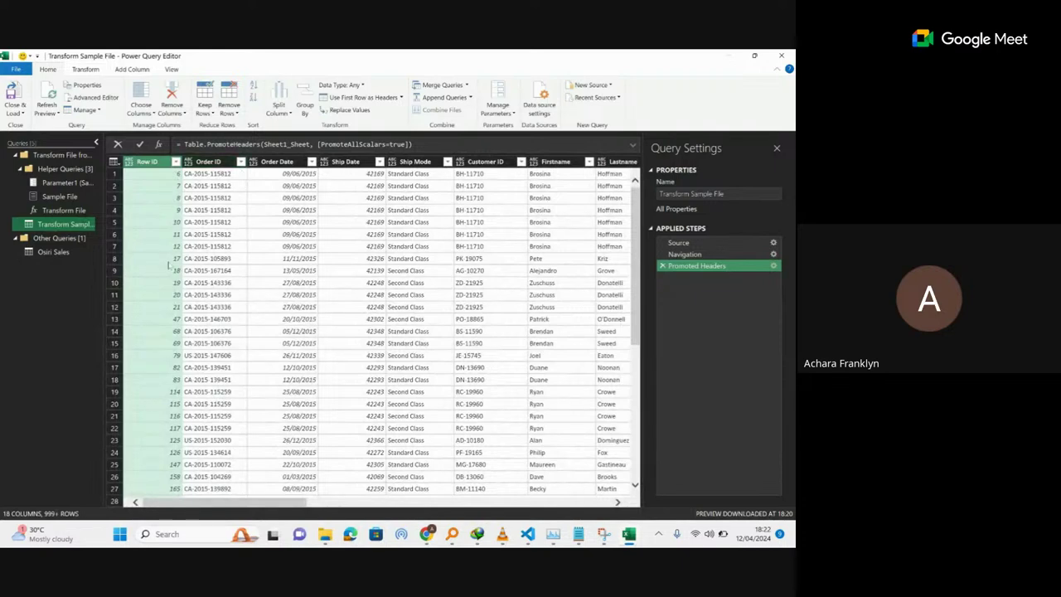
{"action": "left_click", "coordinate": [65, 252]}
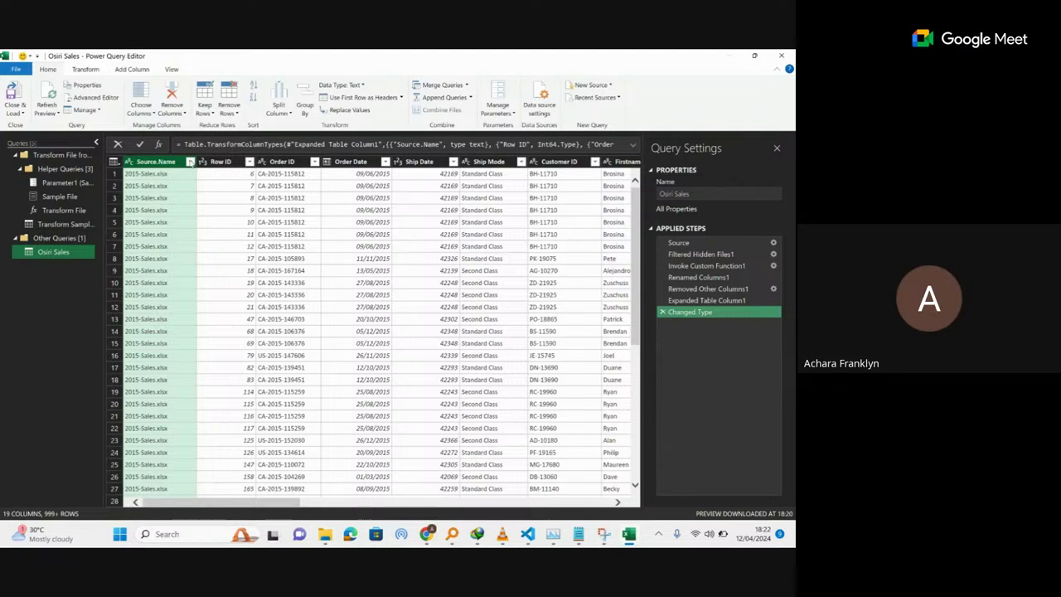
Filter Source.Name to keep the 2015, 2016 and 2017 sales files, then view the Source step.
{"action": "left_click", "coordinate": [189, 162]}
{"action": "left_click", "coordinate": [190, 162]}
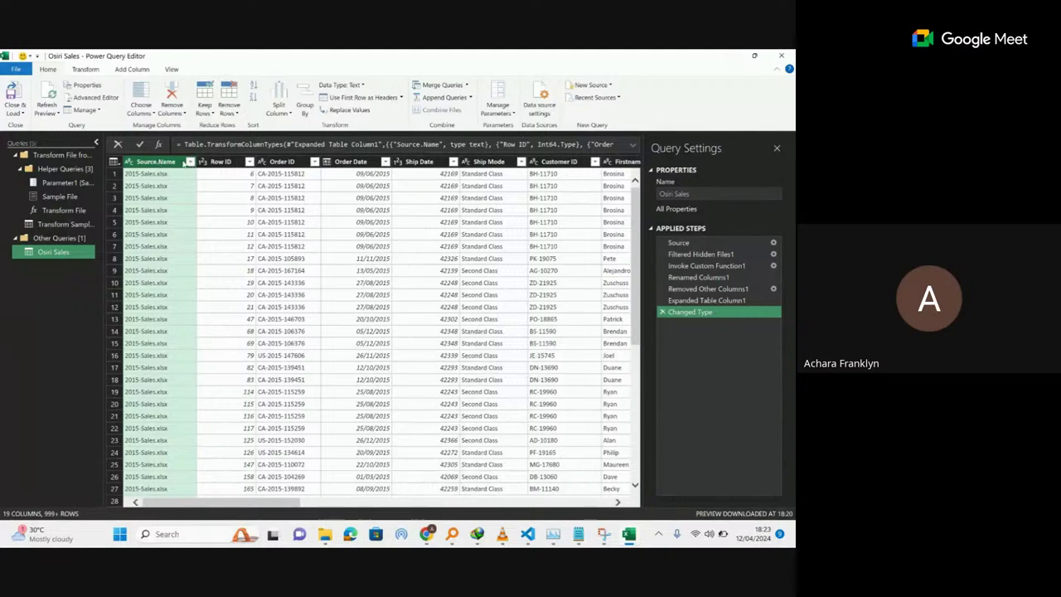
{"action": "left_click", "coordinate": [189, 162]}
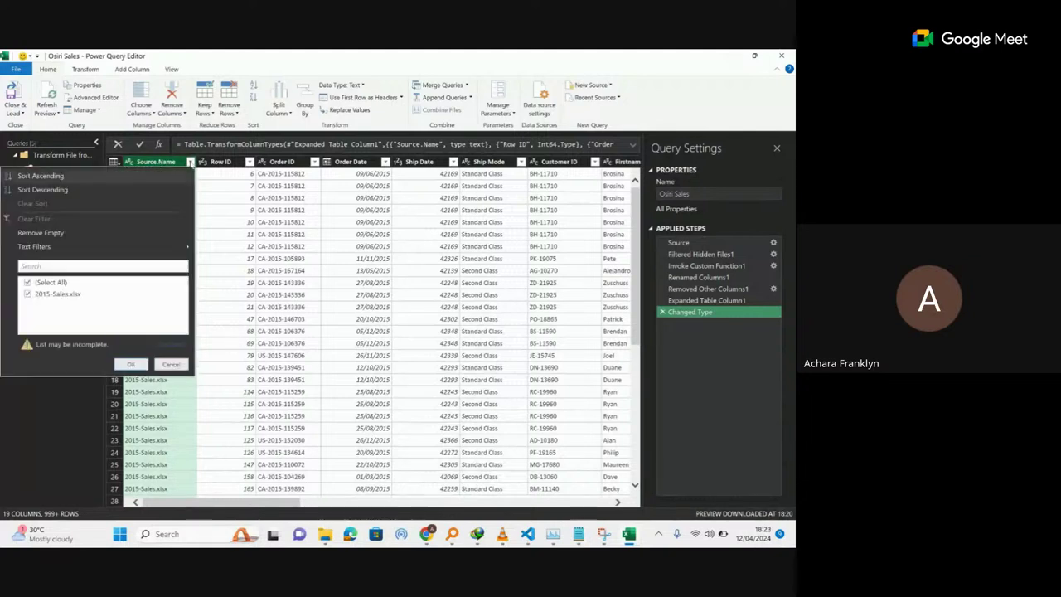
{"action": "left_click", "coordinate": [176, 344]}
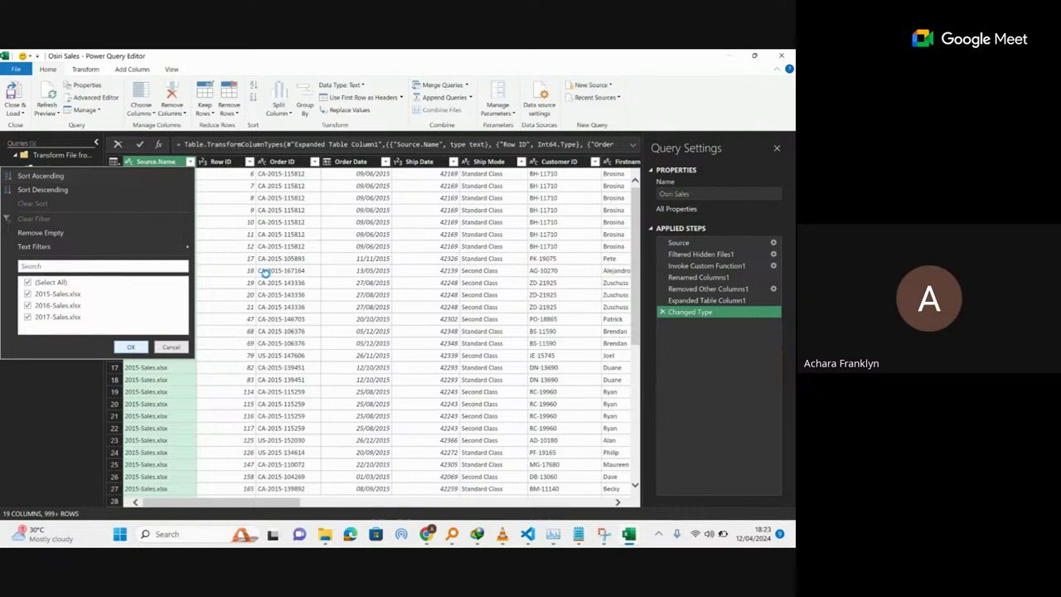
{"action": "key", "text": "Return"}
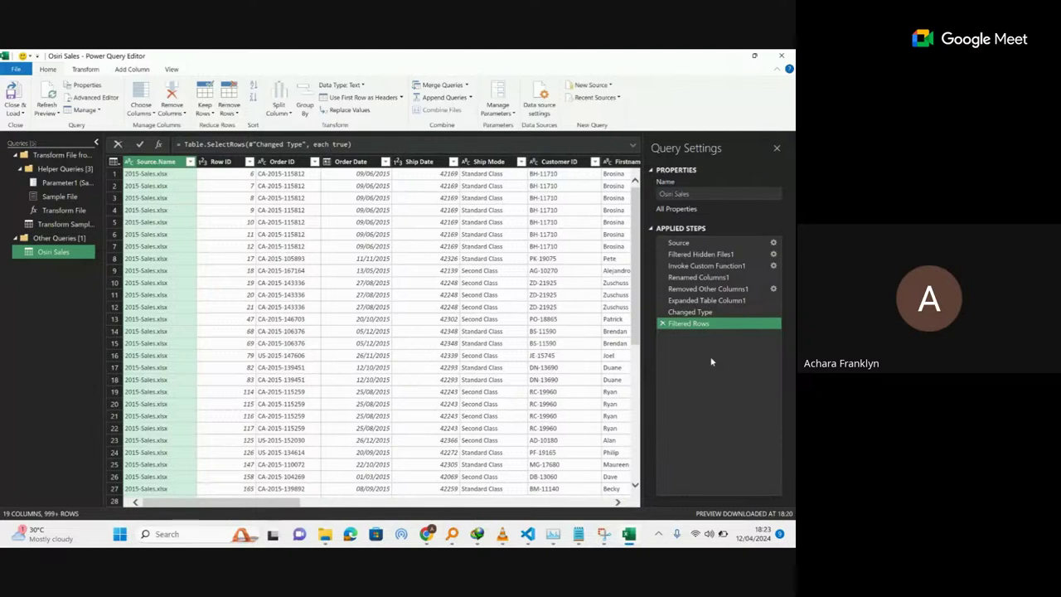
{"action": "left_click", "coordinate": [678, 242]}
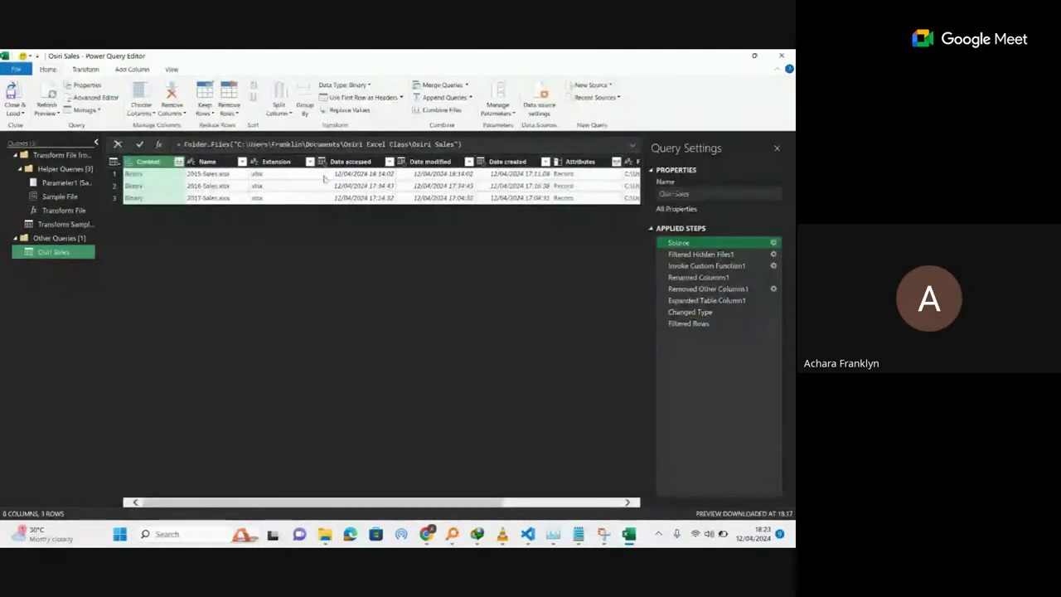
Review each Applied Step of the Osiri Sales query, then delete the Filtered Rows step.
{"action": "left_click", "coordinate": [711, 256]}
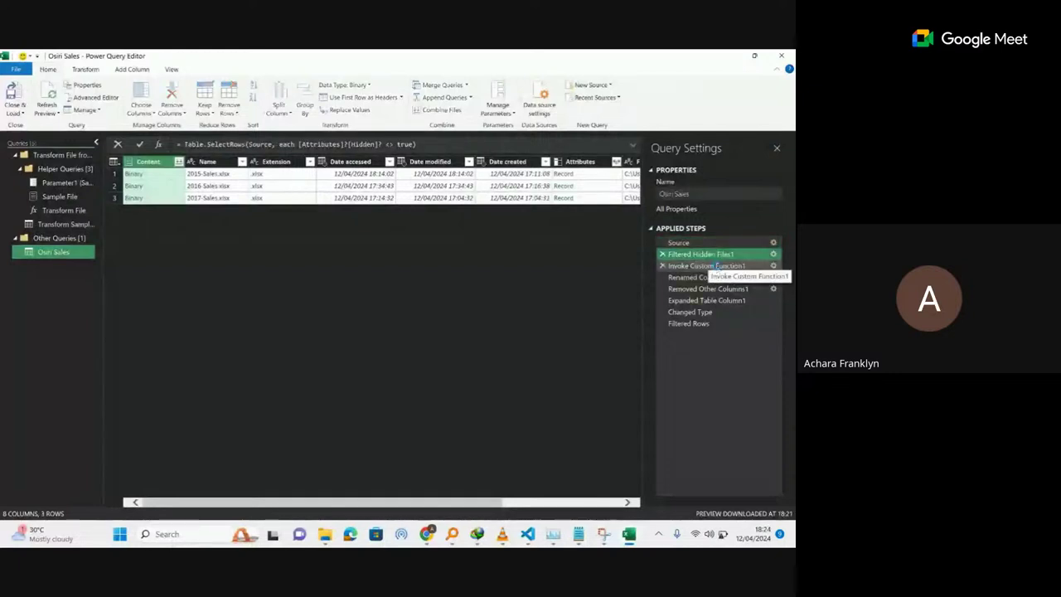
{"action": "left_click", "coordinate": [717, 267]}
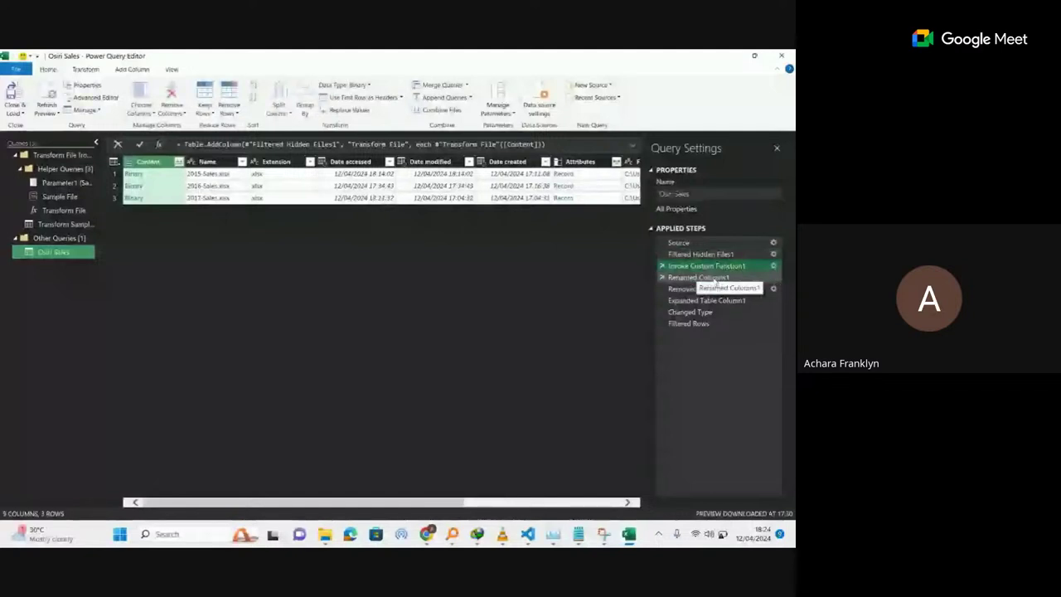
{"action": "left_click", "coordinate": [715, 279]}
{"action": "left_click", "coordinate": [700, 290]}
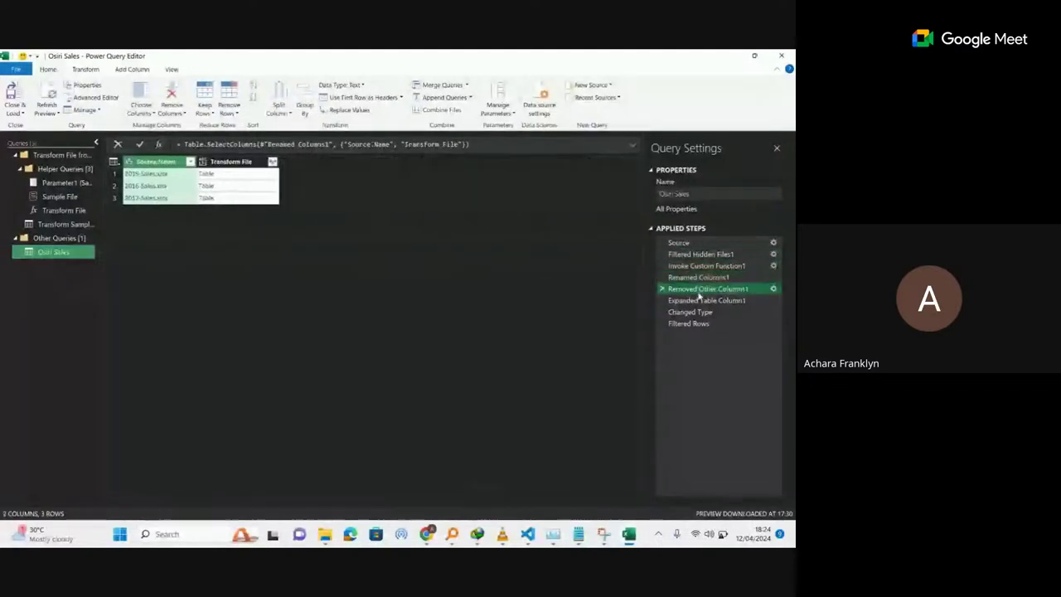
{"action": "left_click", "coordinate": [708, 300]}
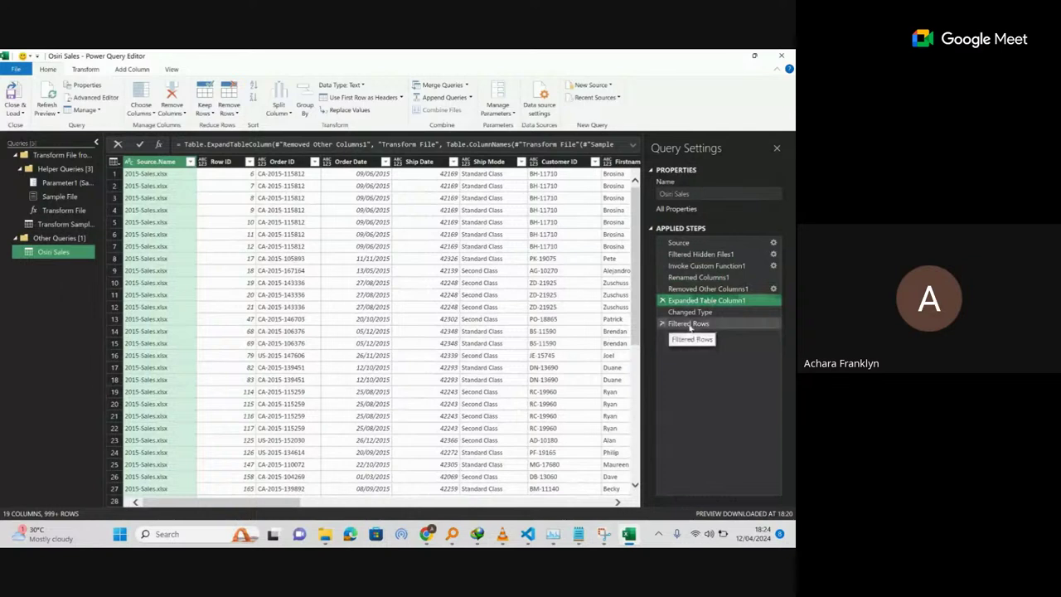
{"action": "left_click", "coordinate": [688, 324]}
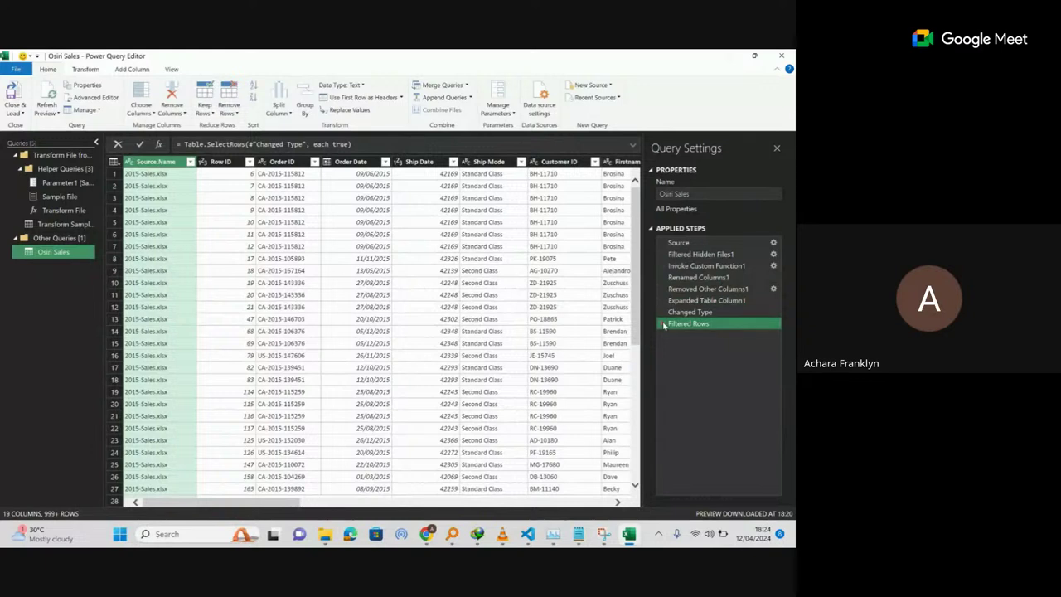
{"action": "left_click", "coordinate": [662, 324]}
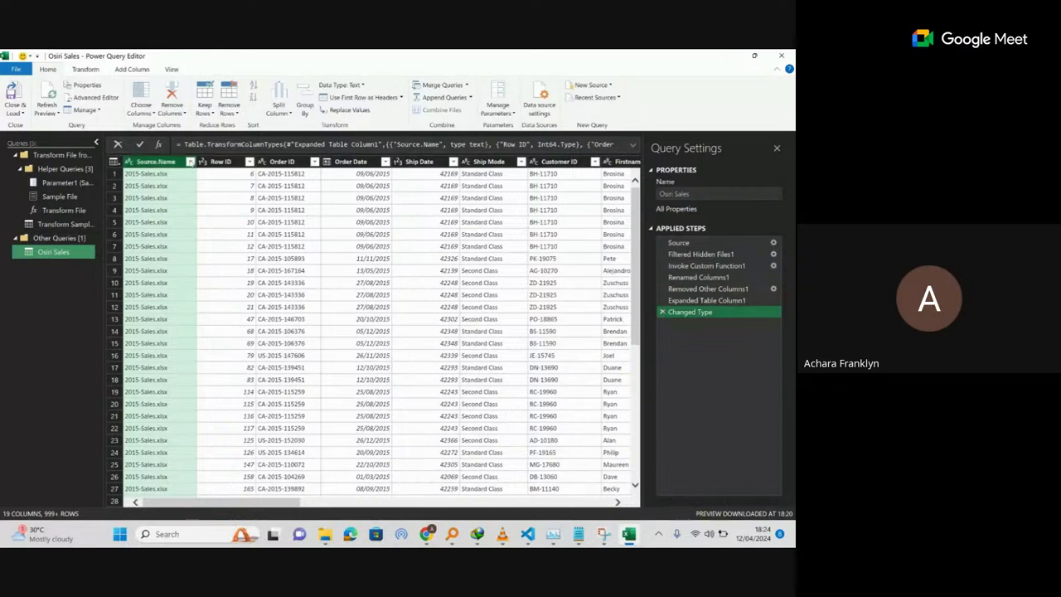
{"action": "left_click", "coordinate": [189, 161]}
{"action": "left_click", "coordinate": [169, 344]}
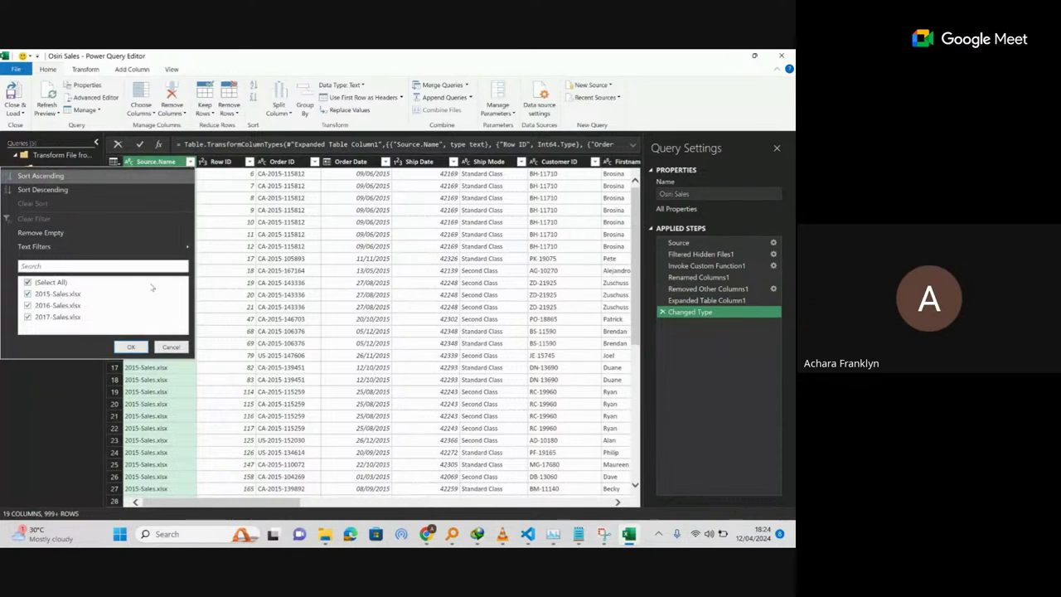
{"action": "left_click", "coordinate": [361, 211]}
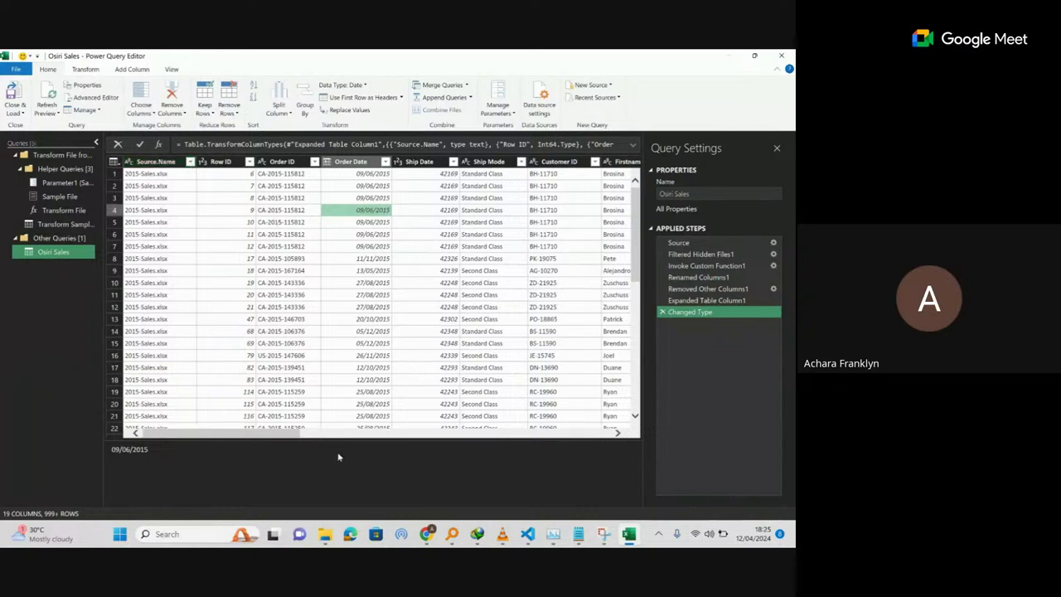
Bring the File Explorer window for the Osiri Sales folder to the front.
{"action": "mouse_move", "coordinate": [328, 537]}
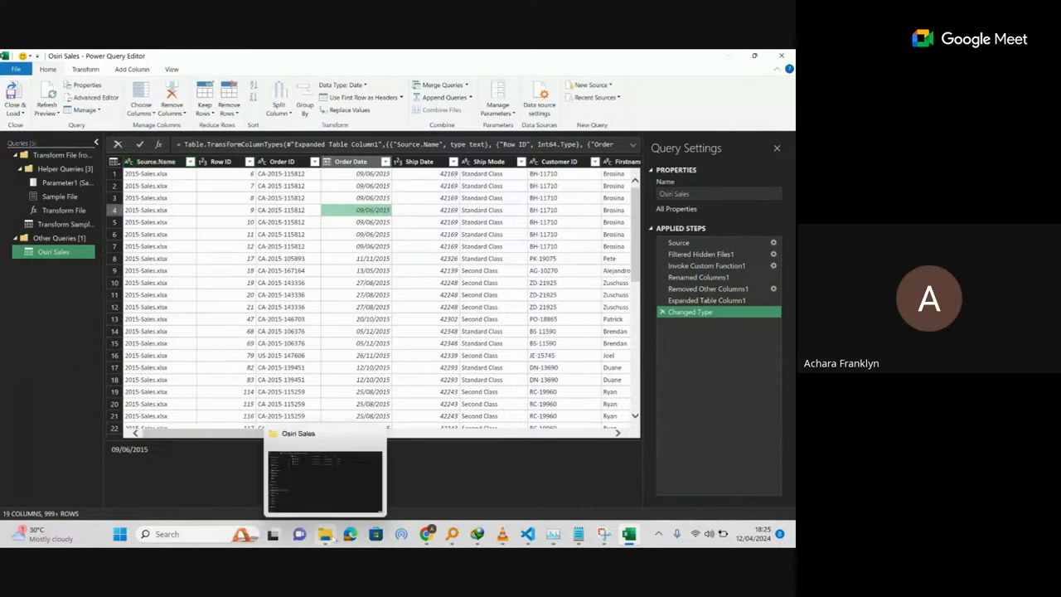
{"action": "left_click", "coordinate": [325, 488]}
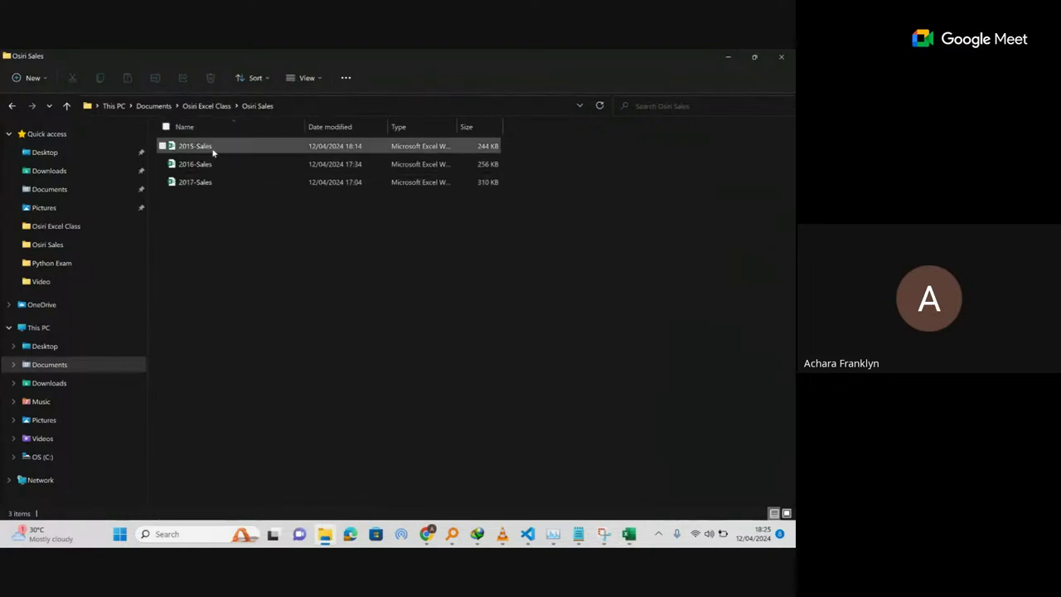
Minimise File Explorer to get back to the Power Query Editor.
{"action": "left_click", "coordinate": [325, 534]}
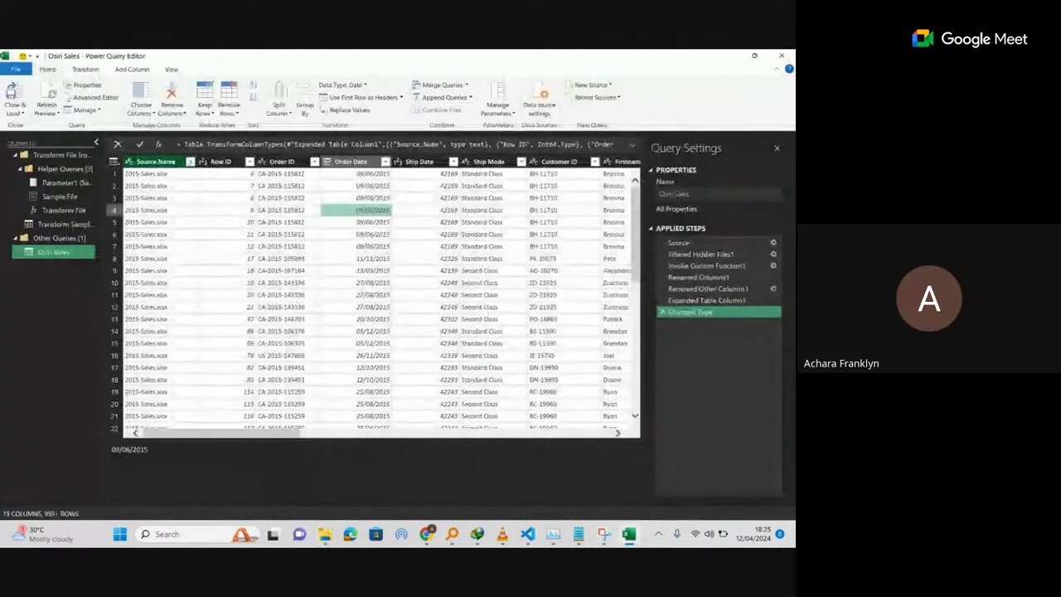
{"action": "left_click", "coordinate": [235, 434]}
{"action": "left_click_drag", "start_coordinate": [235, 434], "coordinate": [458, 434]}
{"action": "left_click_drag", "start_coordinate": [336, 437], "coordinate": [197, 370]}
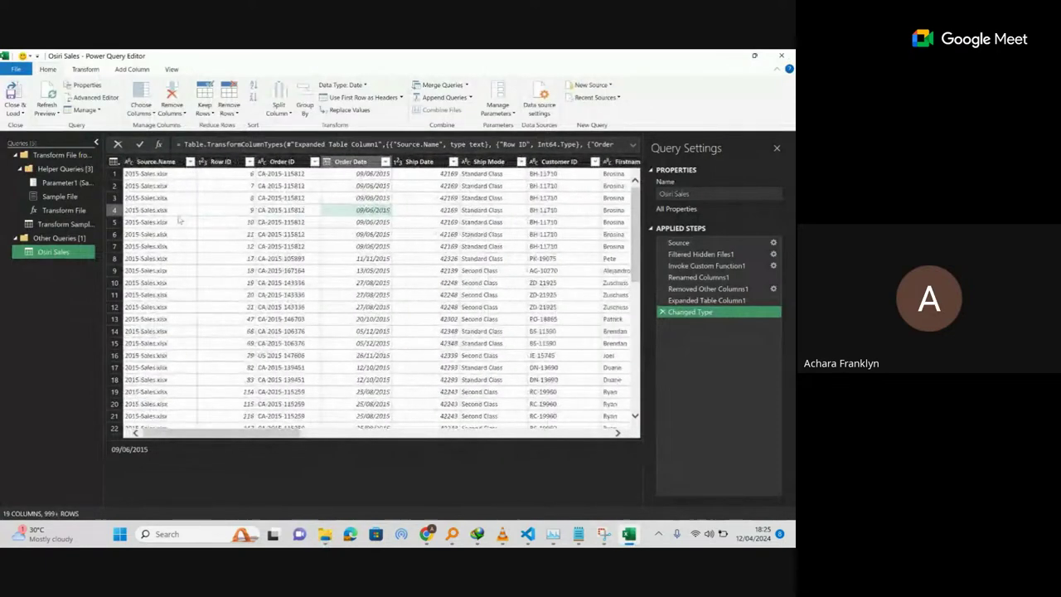
{"action": "left_click", "coordinate": [170, 162]}
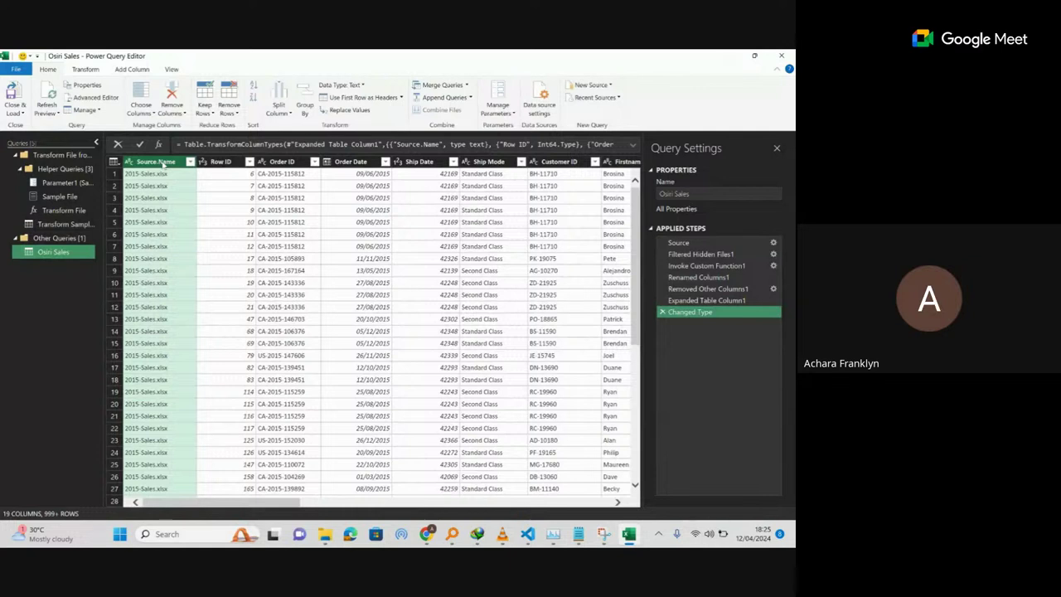
Look through the Source.Name column menu and the Transform, Add Column and View ribbon tabs.
{"action": "right_click", "coordinate": [163, 166]}
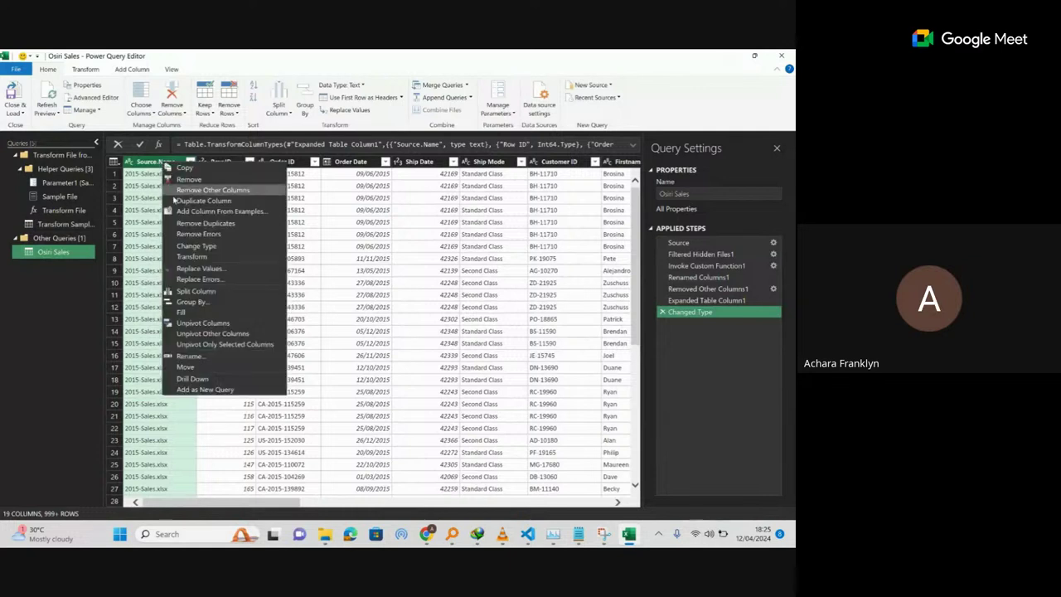
{"action": "mouse_move", "coordinate": [186, 249]}
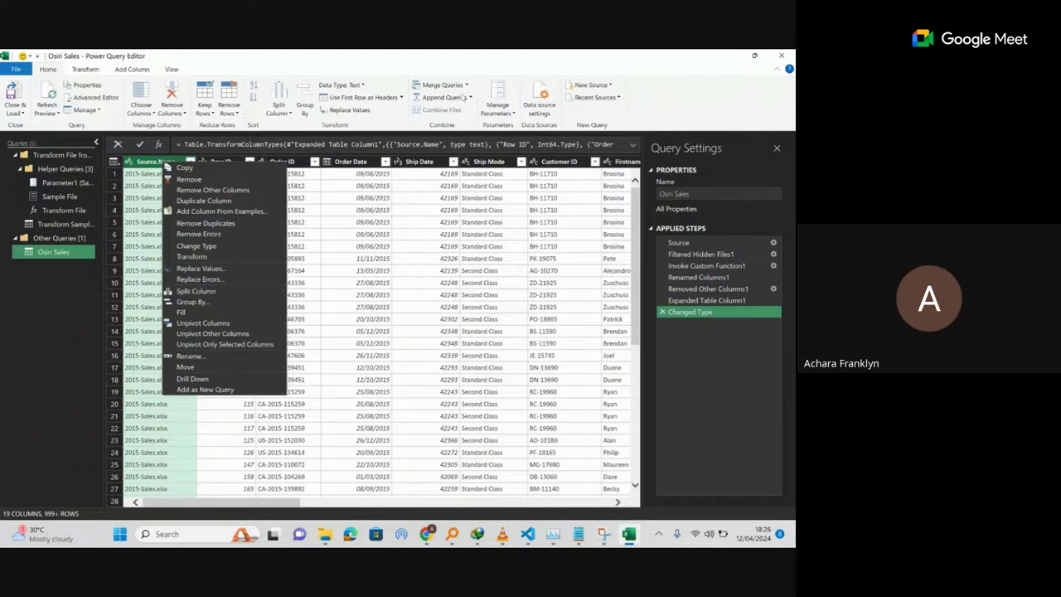
{"action": "left_click", "coordinate": [87, 73]}
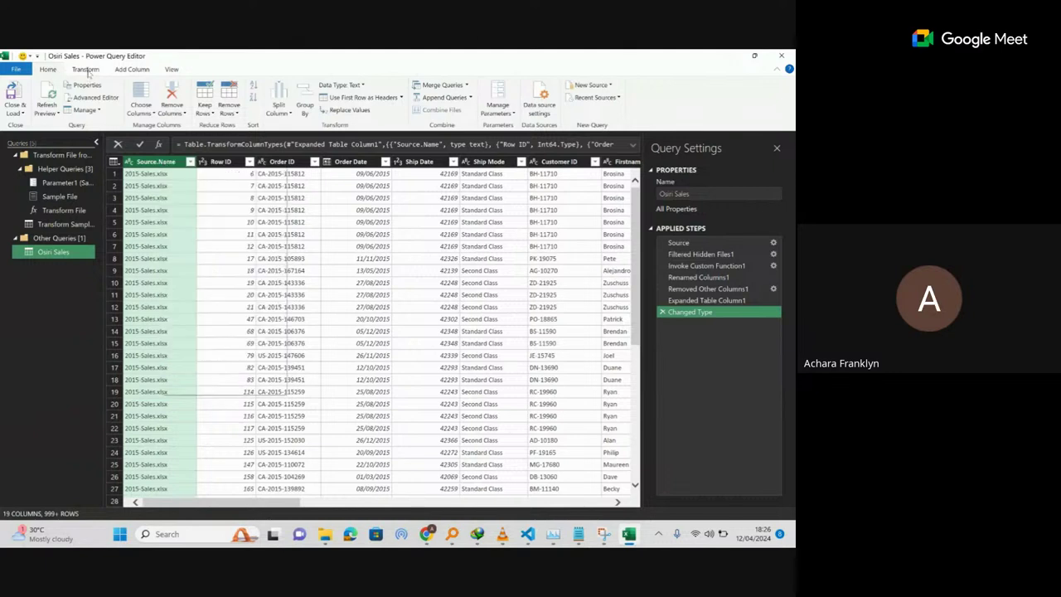
{"action": "left_click", "coordinate": [87, 73]}
{"action": "left_click", "coordinate": [139, 75]}
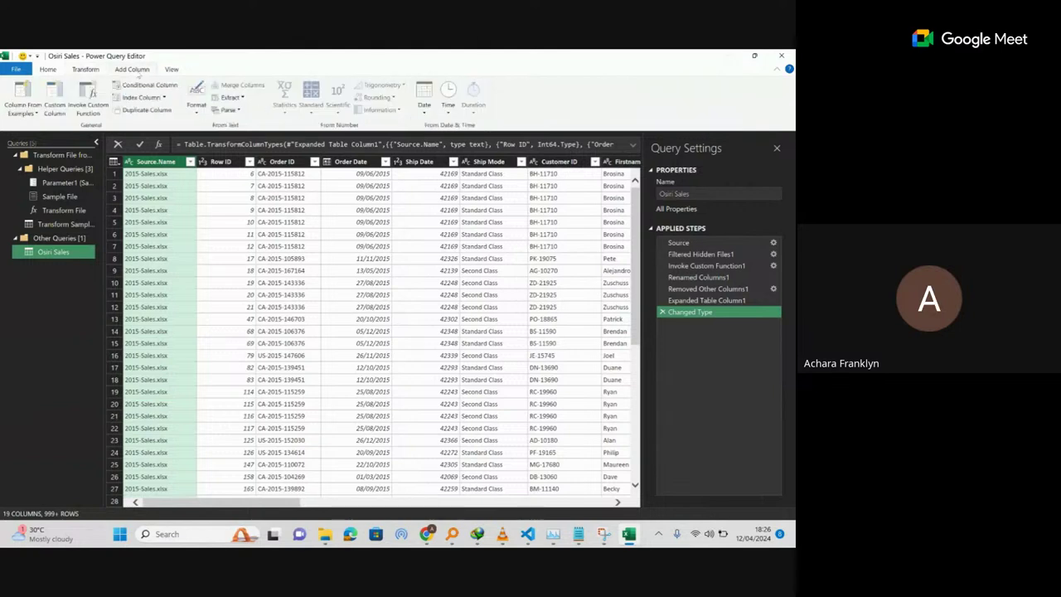
{"action": "left_click", "coordinate": [171, 71]}
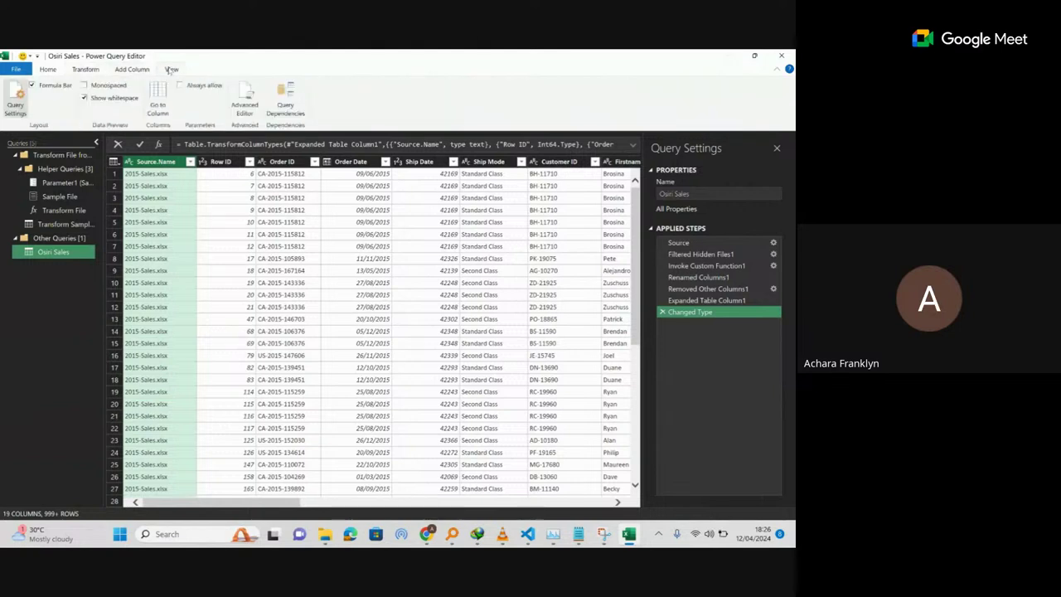
{"action": "left_click", "coordinate": [50, 70]}
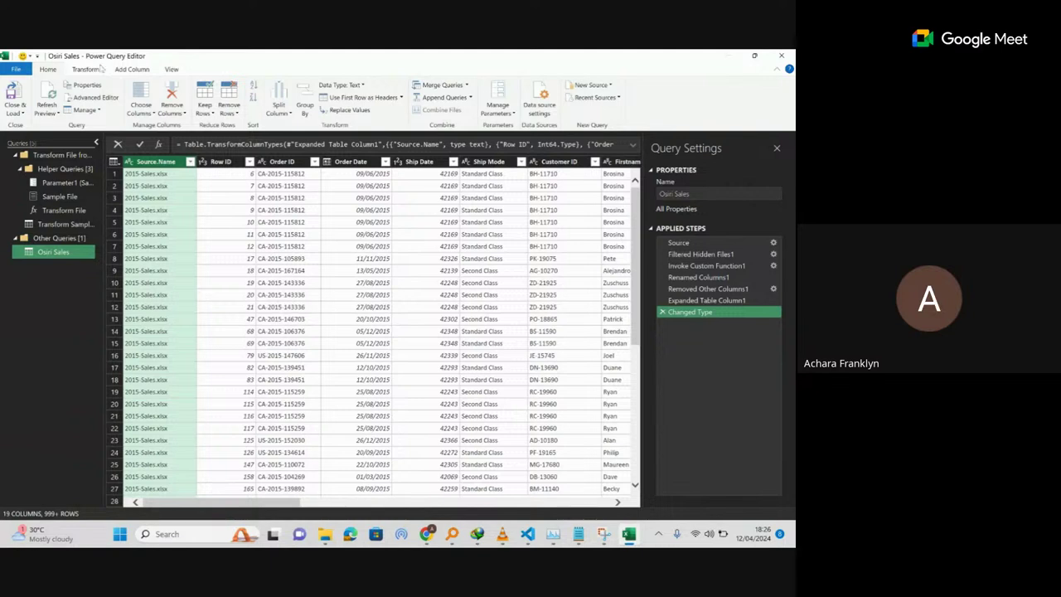
{"action": "left_click", "coordinate": [85, 69]}
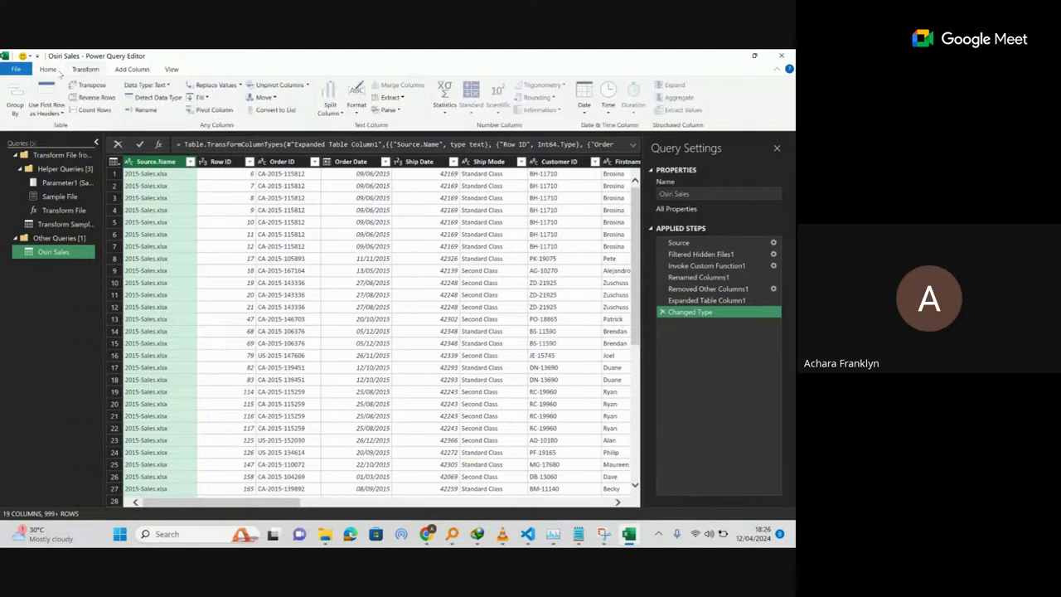
{"action": "left_click", "coordinate": [57, 71]}
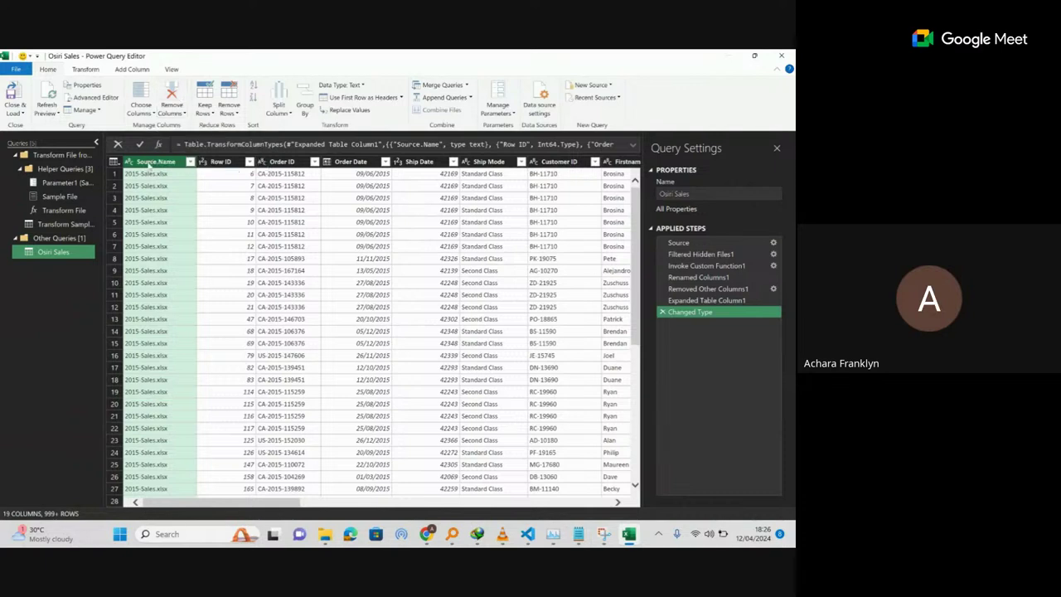
Remove the Source.Name column via Home > Remove Columns, leaving 18 columns.
{"action": "left_click", "coordinate": [177, 112]}
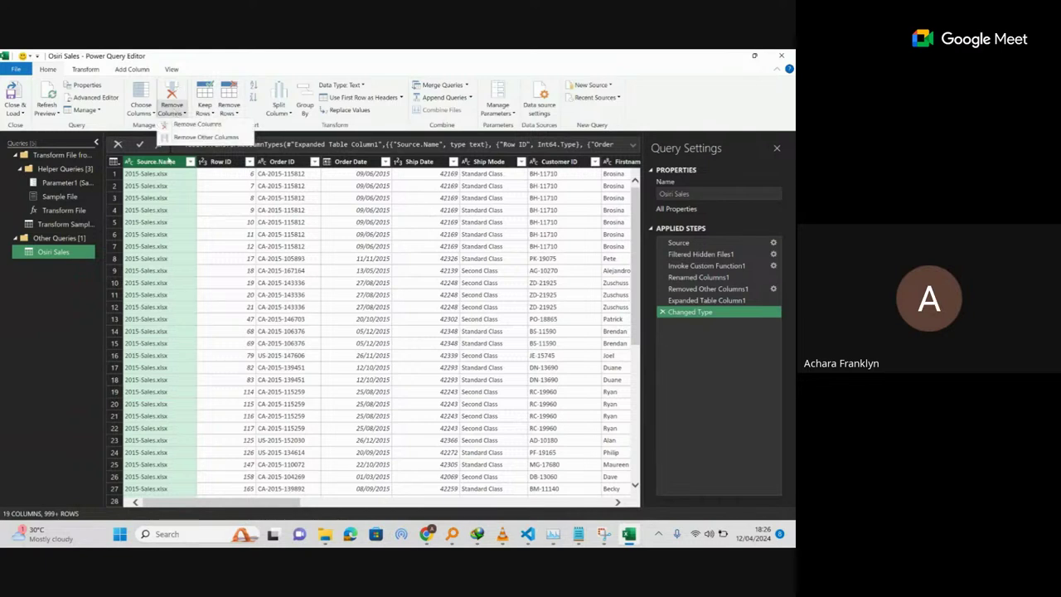
{"action": "left_click", "coordinate": [165, 165]}
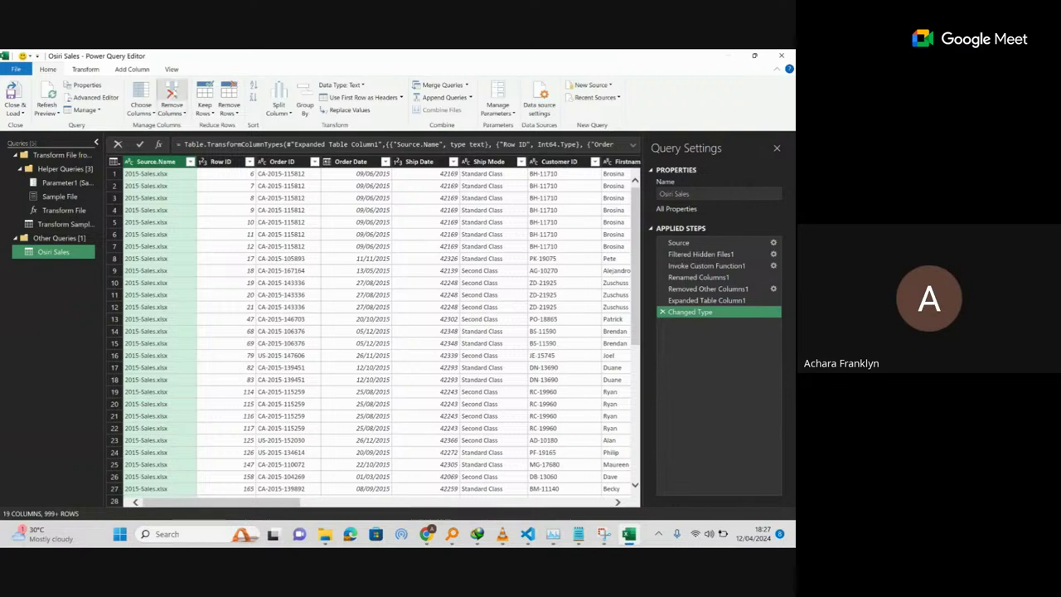
{"action": "left_click", "coordinate": [172, 95]}
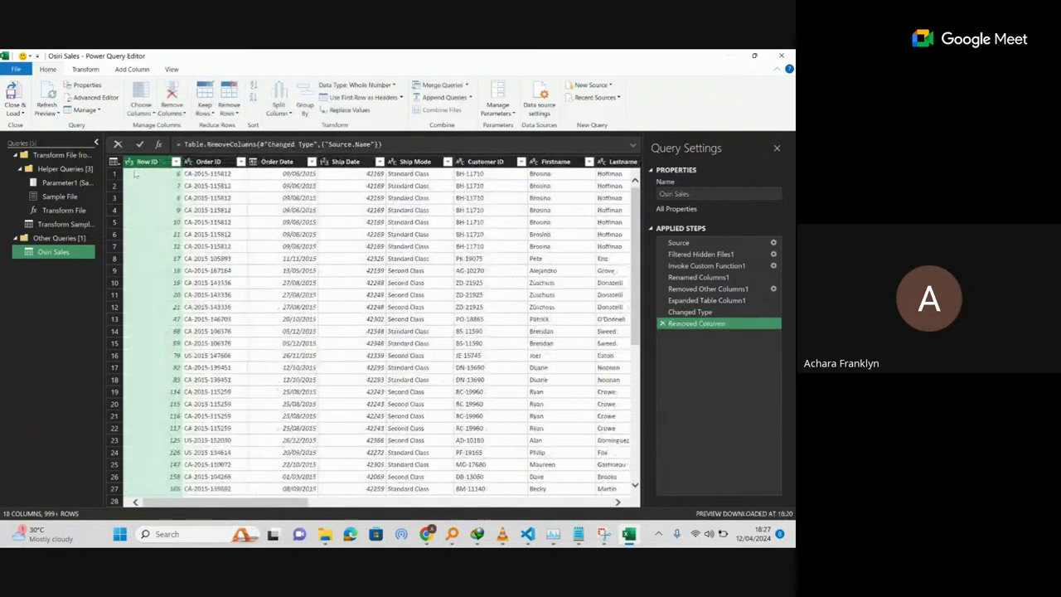
{"action": "left_click", "coordinate": [277, 160], "text": "ctrl"}
{"action": "left_click_drag", "start_coordinate": [256, 503], "coordinate": [266, 507]}
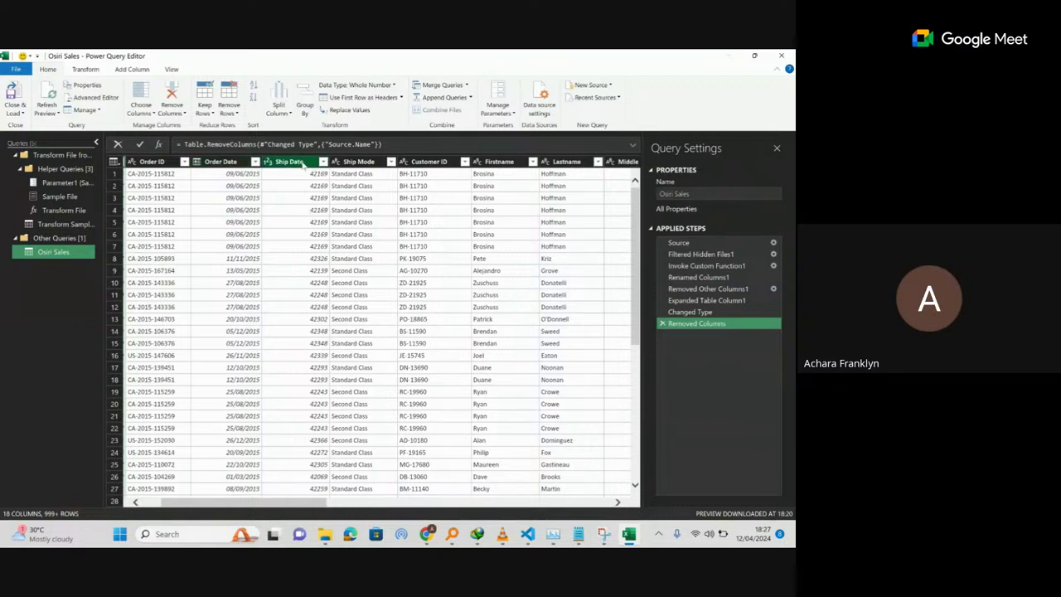
Select the Ship Date column, inspect its filter and data type menus unchanged, and show Transform commands.
{"action": "left_click", "coordinate": [290, 163]}
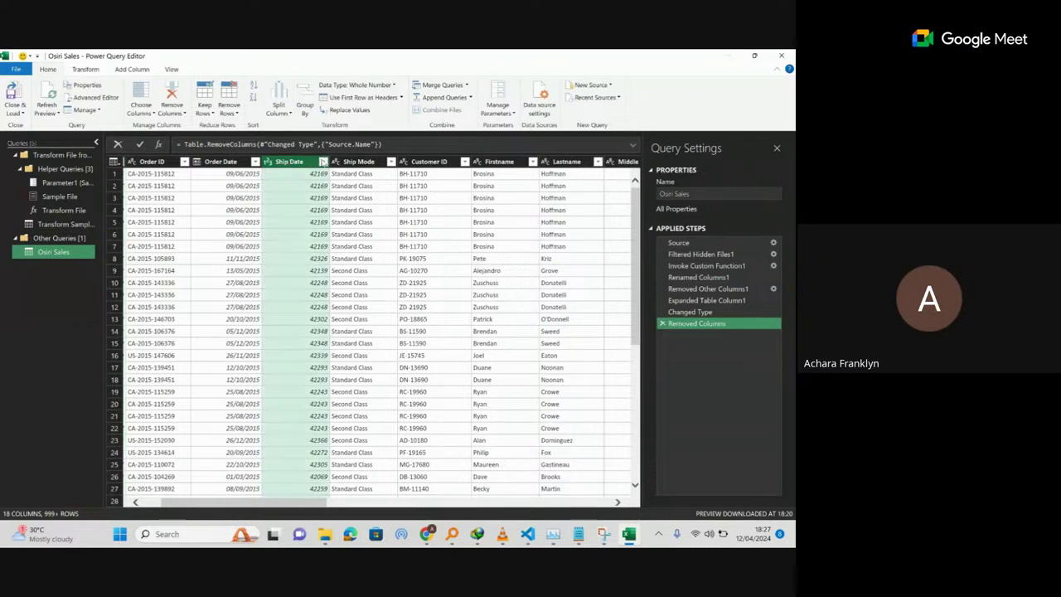
{"action": "left_click", "coordinate": [323, 162]}
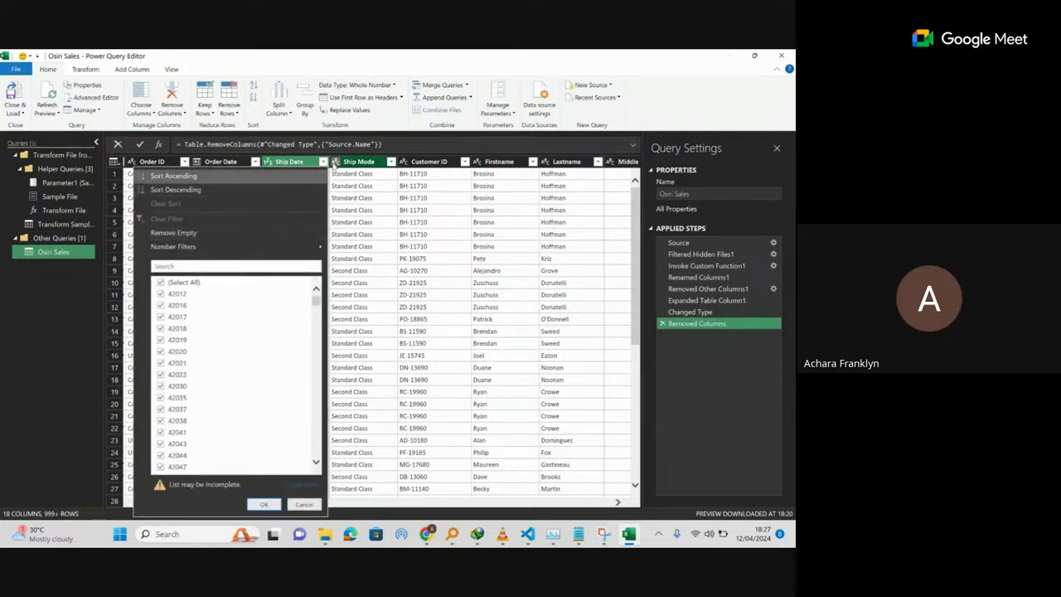
{"action": "left_click", "coordinate": [323, 163]}
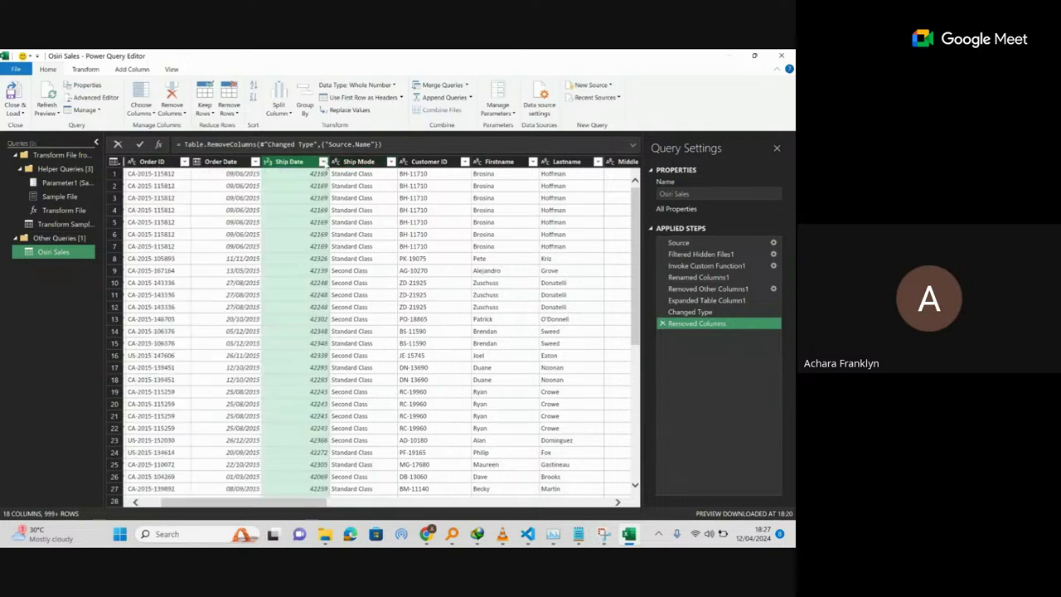
{"action": "left_click", "coordinate": [268, 162]}
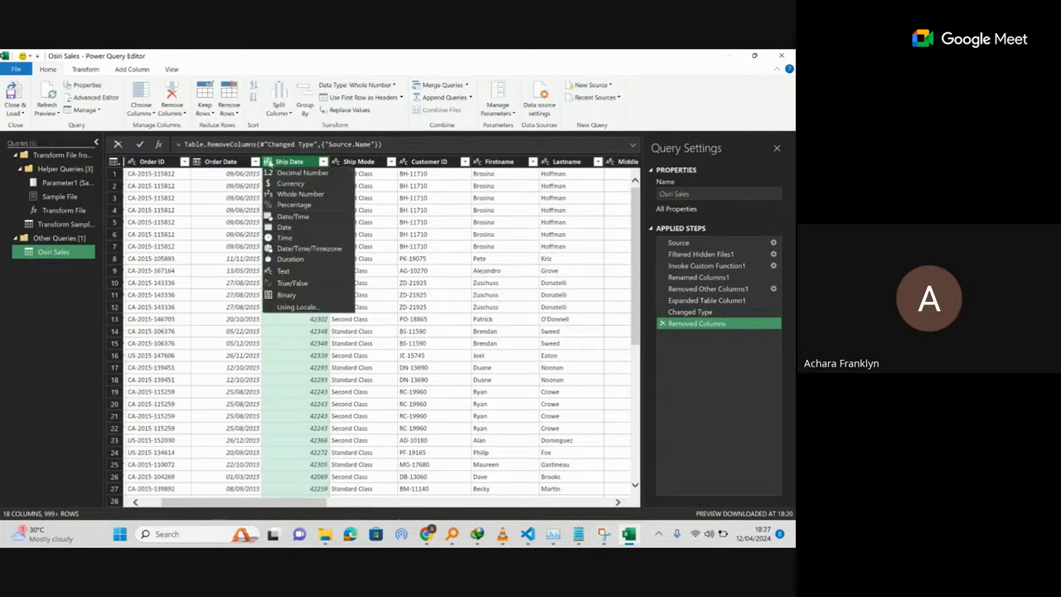
{"action": "left_click", "coordinate": [291, 163]}
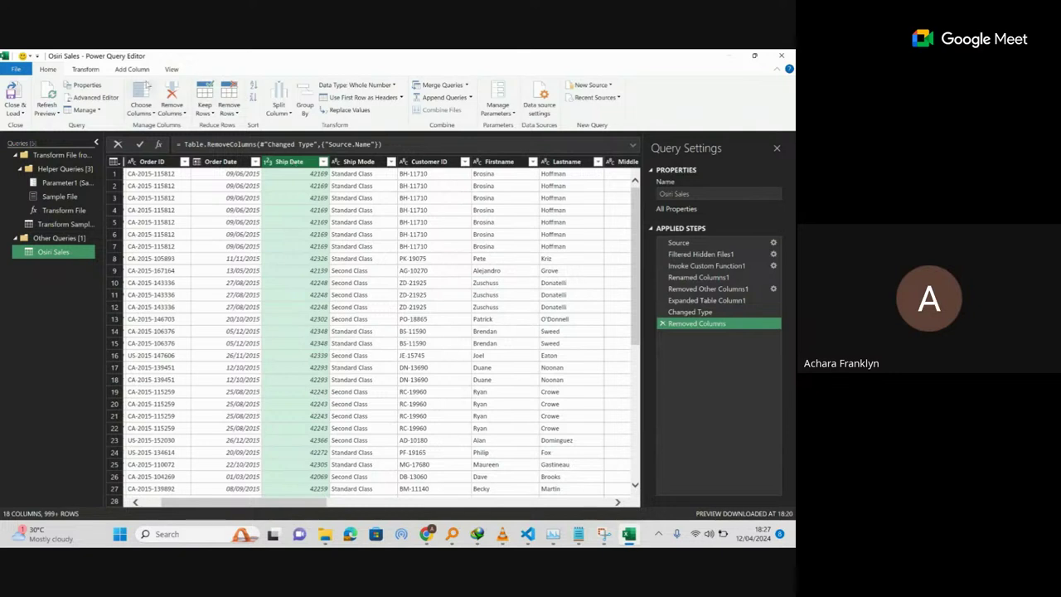
{"action": "left_click", "coordinate": [85, 70]}
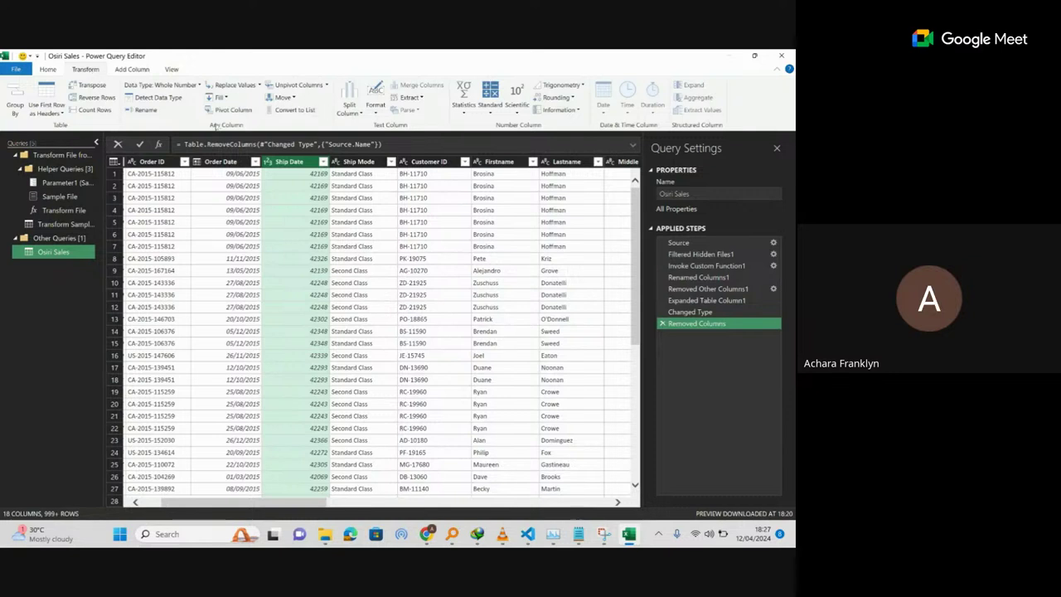
{"action": "left_click", "coordinate": [375, 108]}
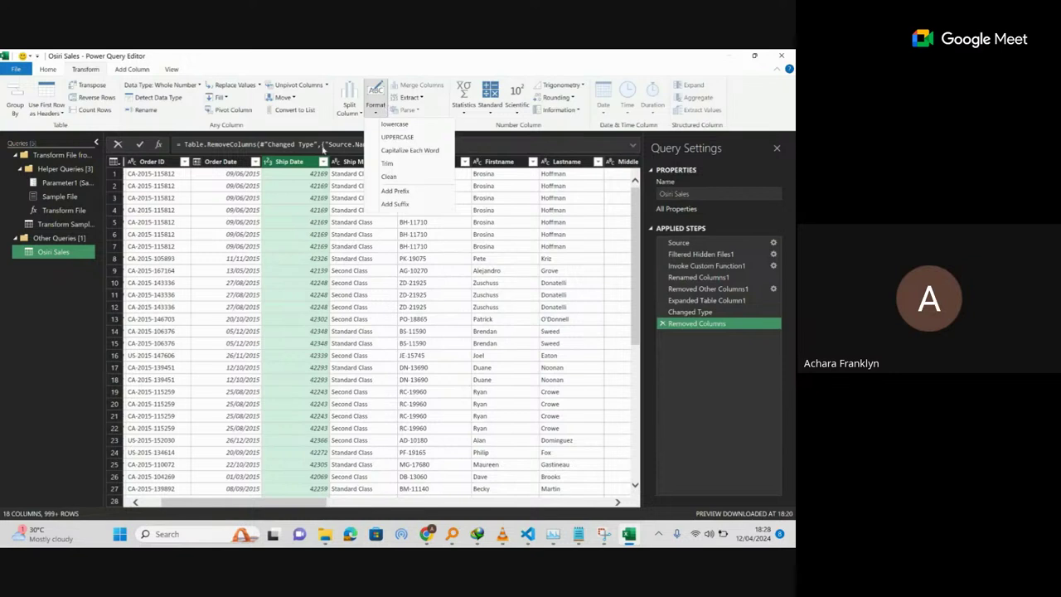
{"action": "left_click", "coordinate": [269, 165]}
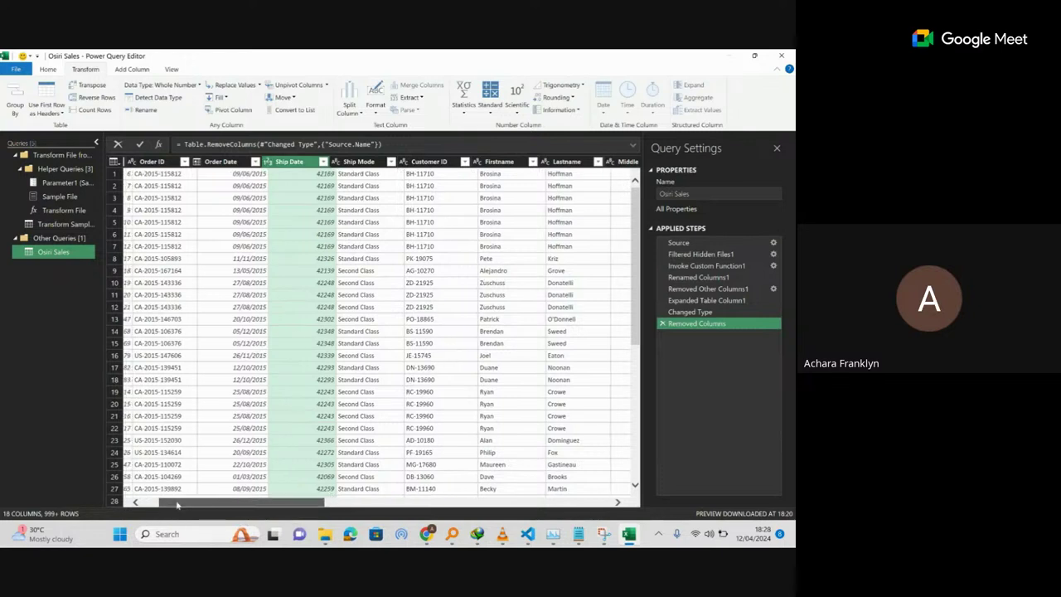
{"action": "left_click_drag", "start_coordinate": [185, 503], "coordinate": [167, 503]}
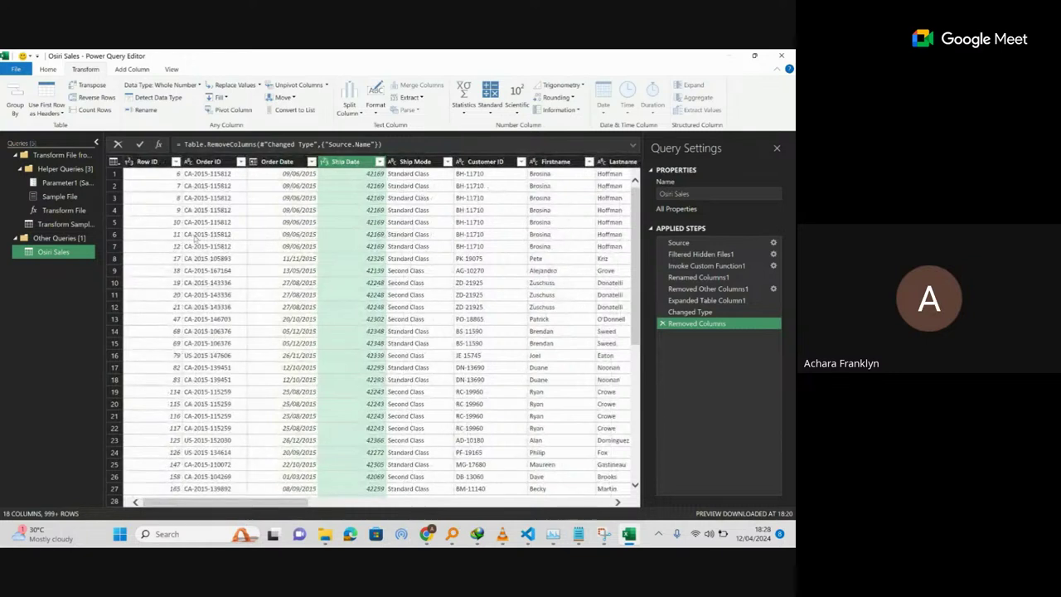
Check the Row ID, Order ID and Order Date columns, then open Ship Date's data type list.
{"action": "left_click", "coordinate": [196, 162]}
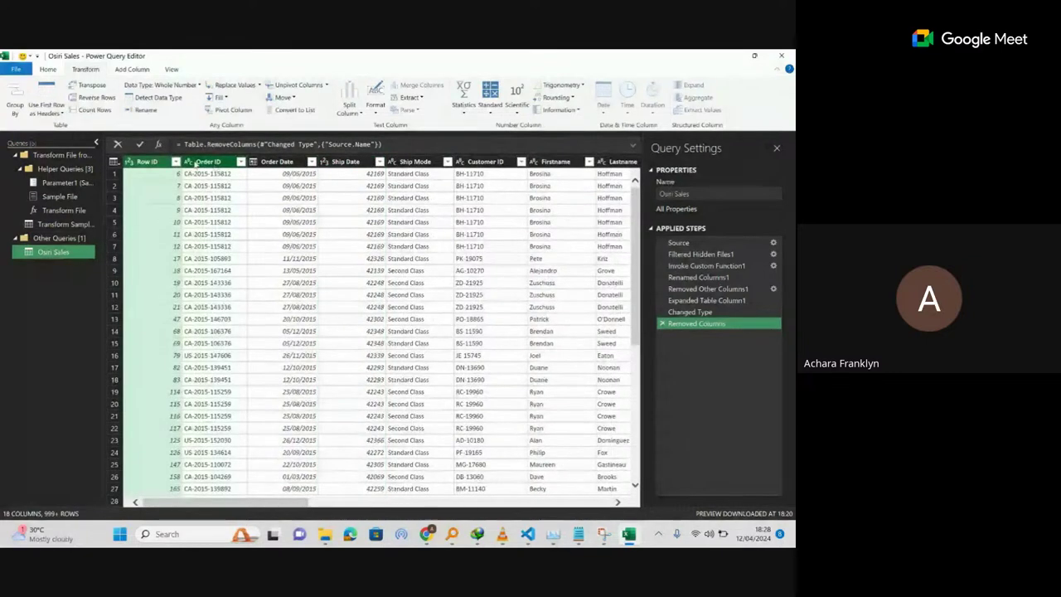
{"action": "left_click", "coordinate": [139, 162]}
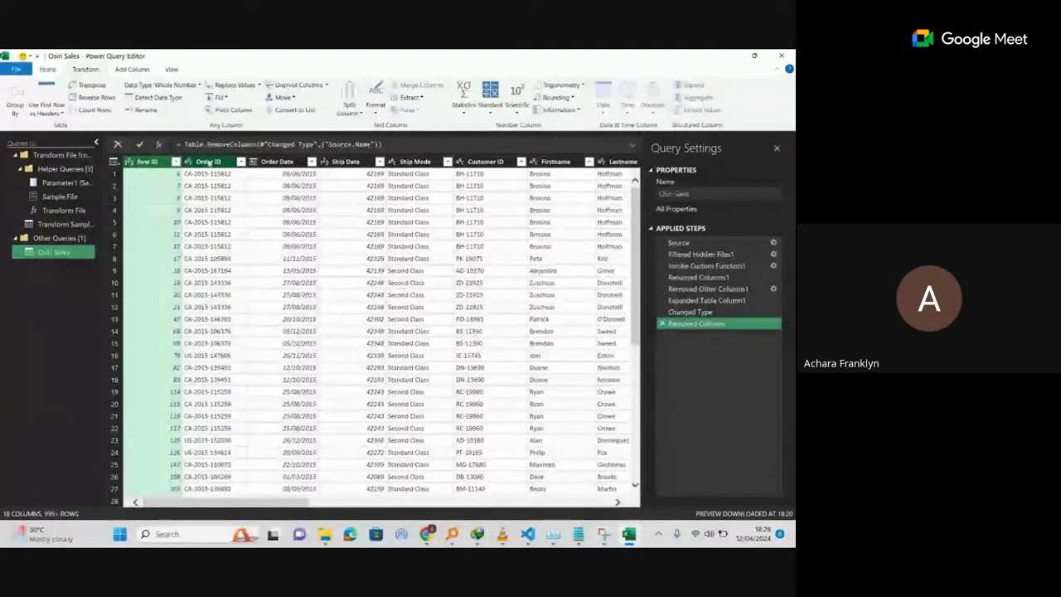
{"action": "left_click", "coordinate": [189, 162]}
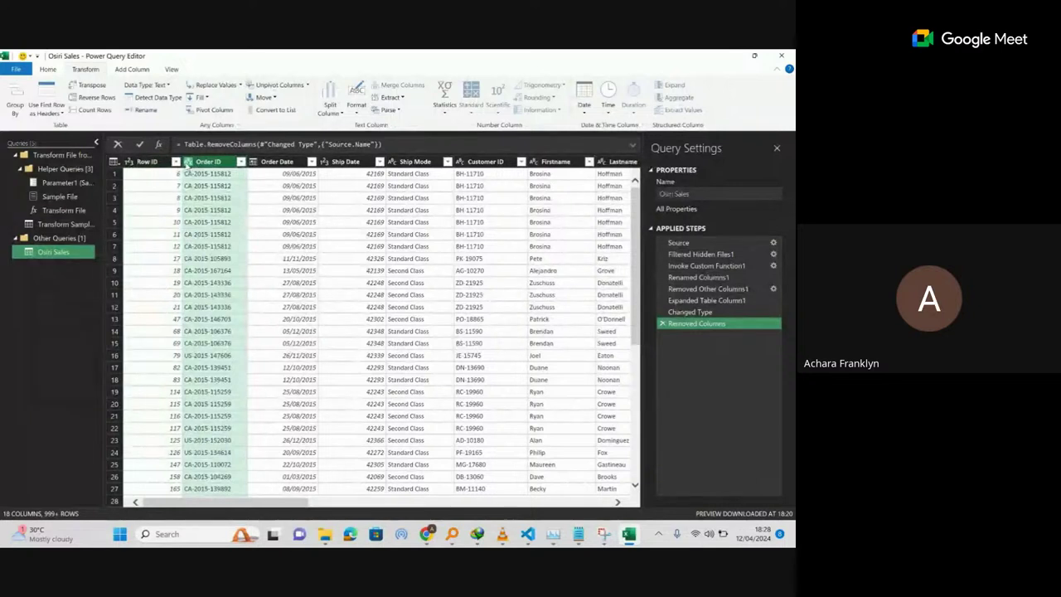
{"action": "left_click", "coordinate": [273, 163], "text": "ctrl"}
{"action": "left_click", "coordinate": [273, 163]}
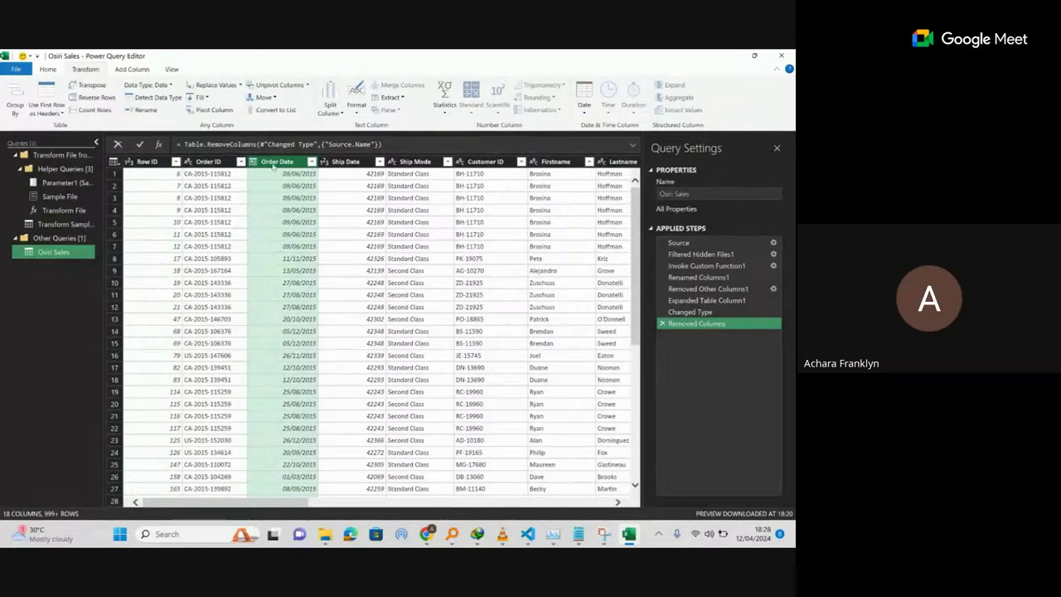
{"action": "left_click", "coordinate": [340, 162]}
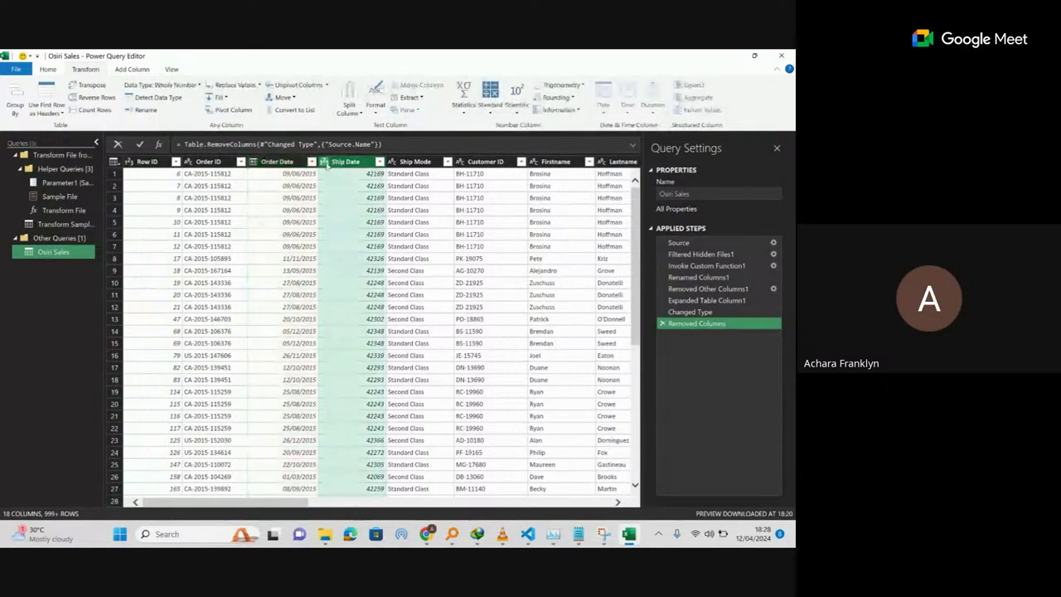
{"action": "left_click", "coordinate": [324, 162]}
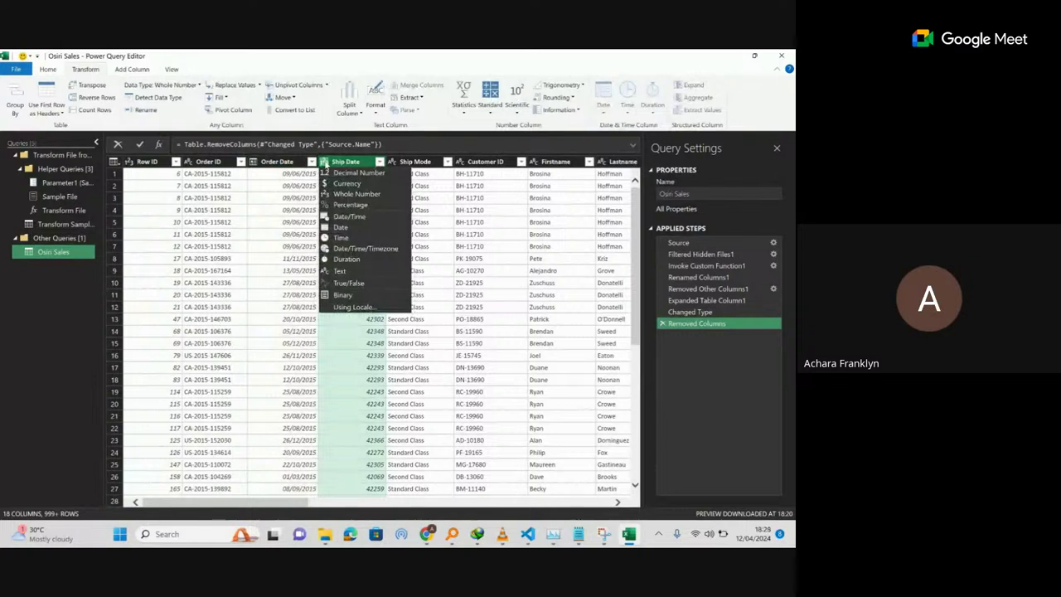
Change Ship Date's data type to Date, adding the Changed Type1 step.
{"action": "left_click", "coordinate": [340, 228]}
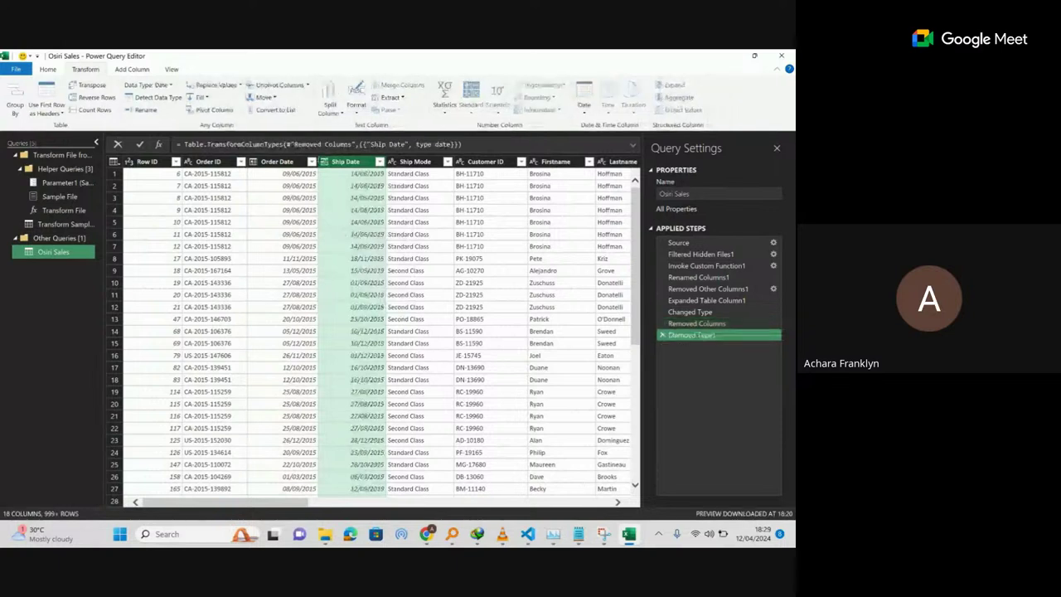
{"action": "left_click", "coordinate": [324, 162]}
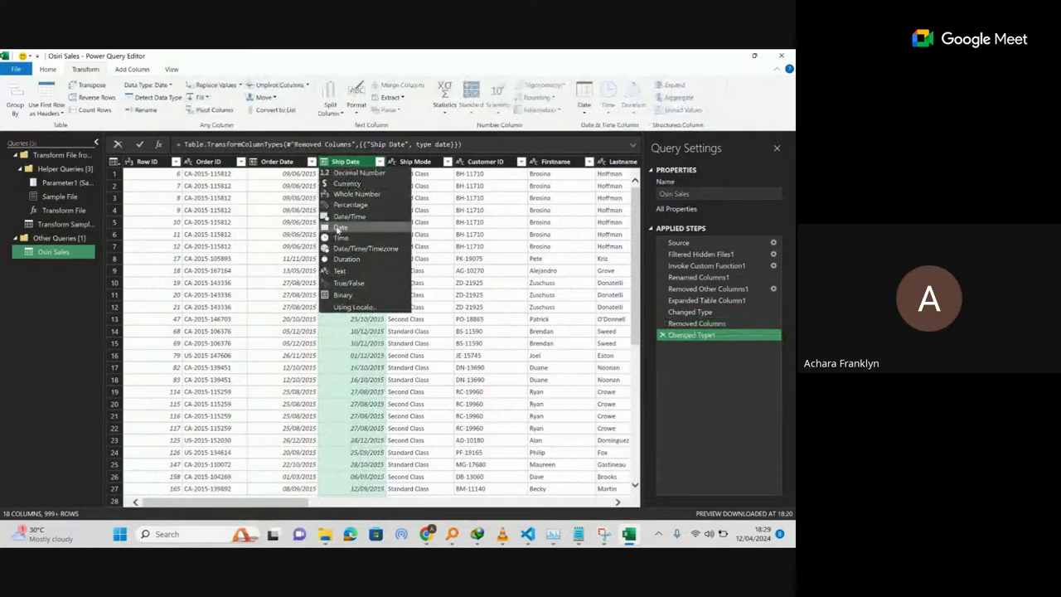
{"action": "left_click", "coordinate": [336, 229]}
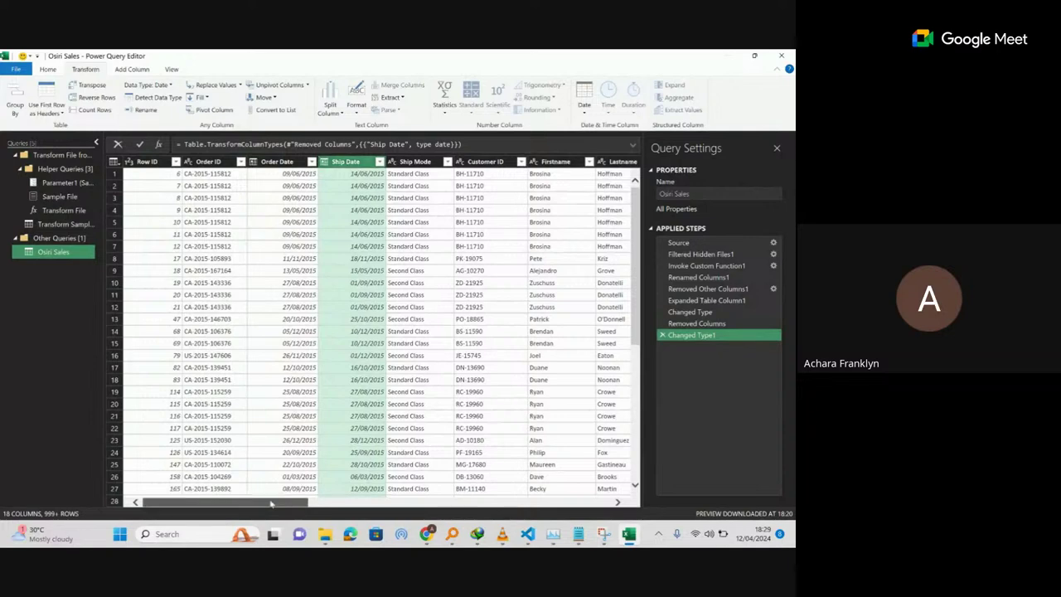
Scroll to the name columns and try selecting Firstname, Lastname and Middle Name.
{"action": "left_click_drag", "start_coordinate": [271, 503], "coordinate": [439, 500]}
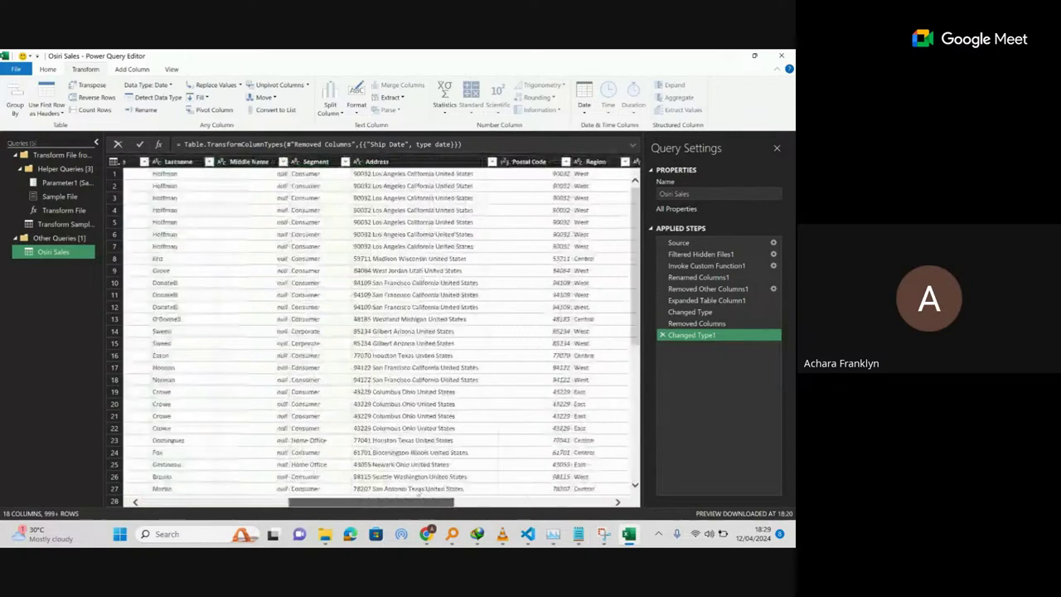
{"action": "left_click", "coordinate": [372, 163]}
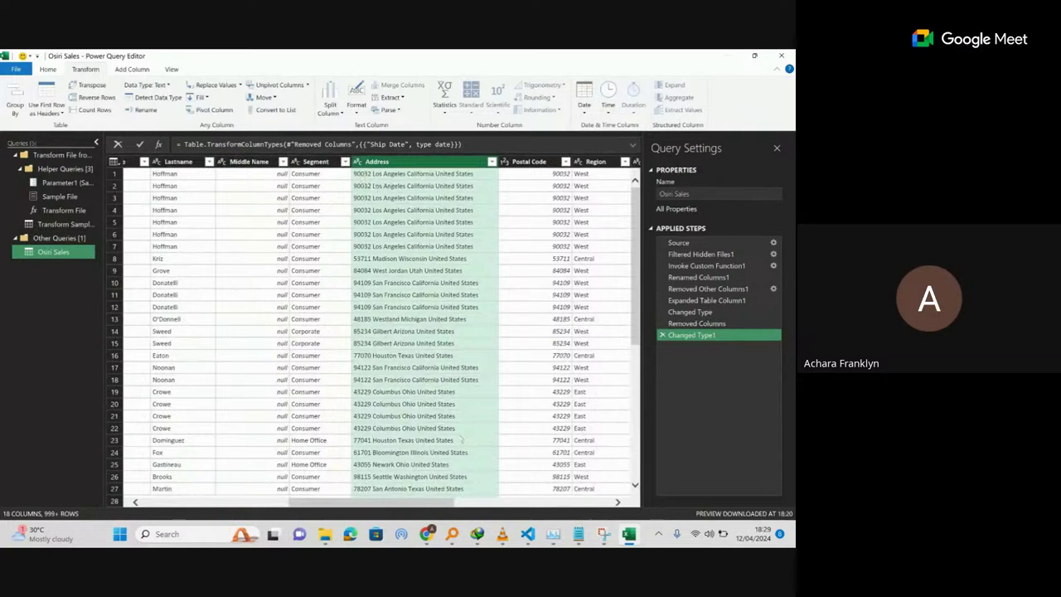
{"action": "left_click_drag", "start_coordinate": [329, 502], "coordinate": [299, 509]}
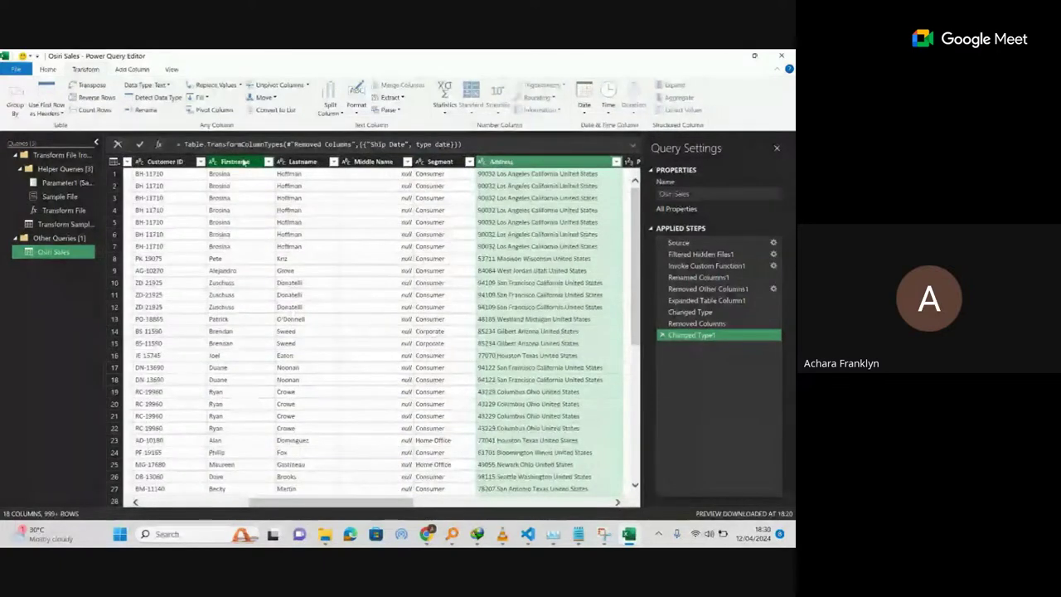
{"action": "left_click", "coordinate": [235, 161]}
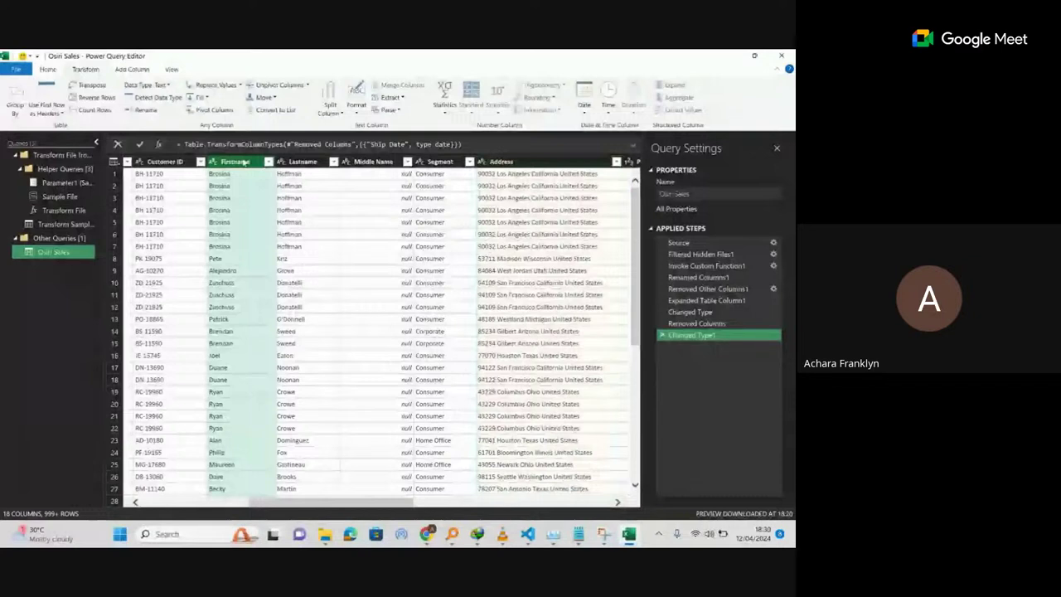
{"action": "left_click", "coordinate": [386, 162]}
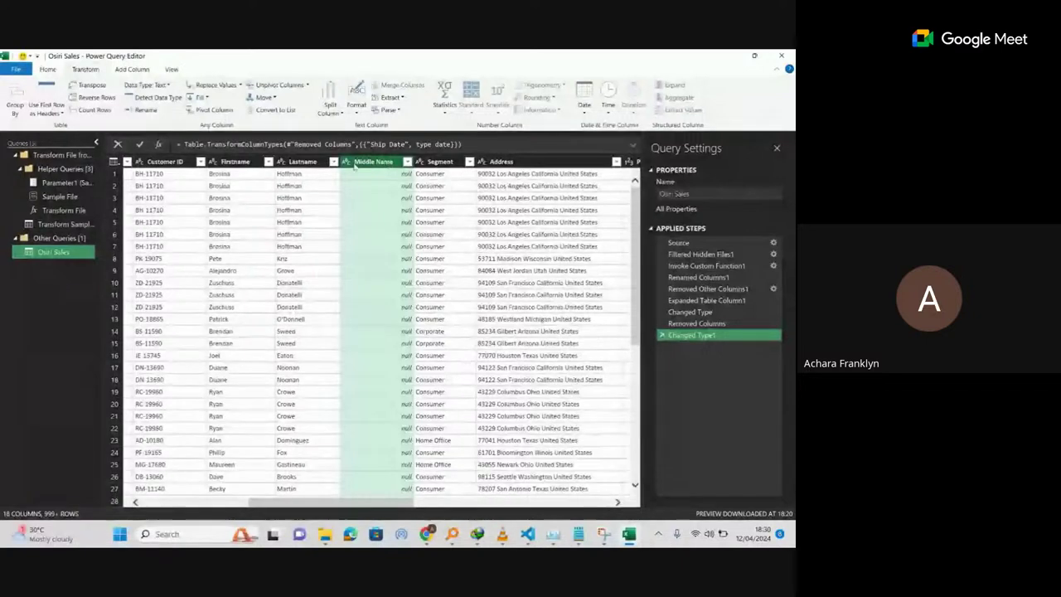
{"action": "left_click", "coordinate": [239, 163]}
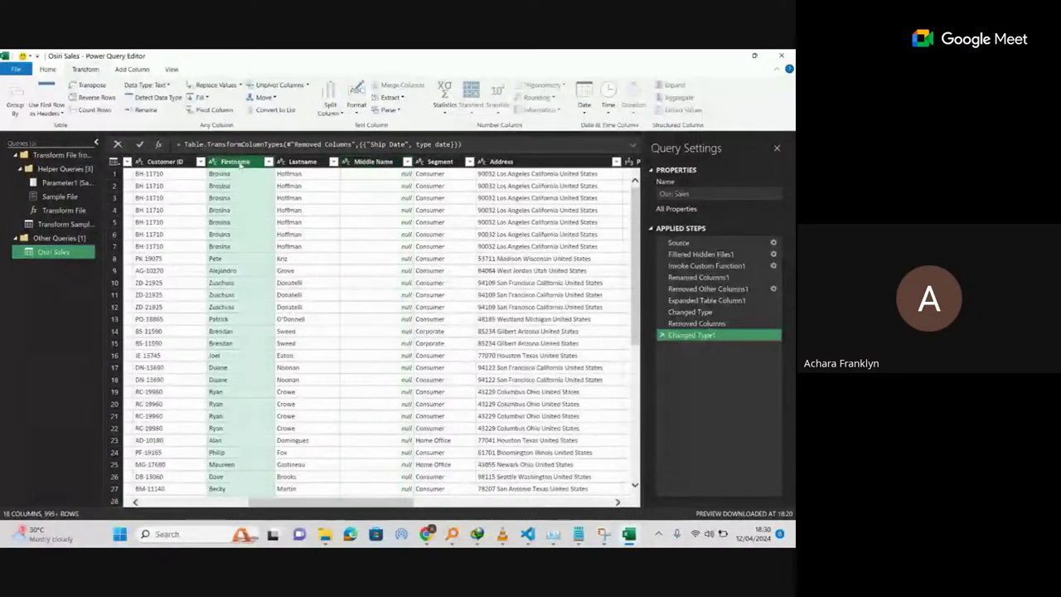
{"action": "left_click", "coordinate": [298, 163]}
{"action": "left_click", "coordinate": [347, 163], "text": "ctrl"}
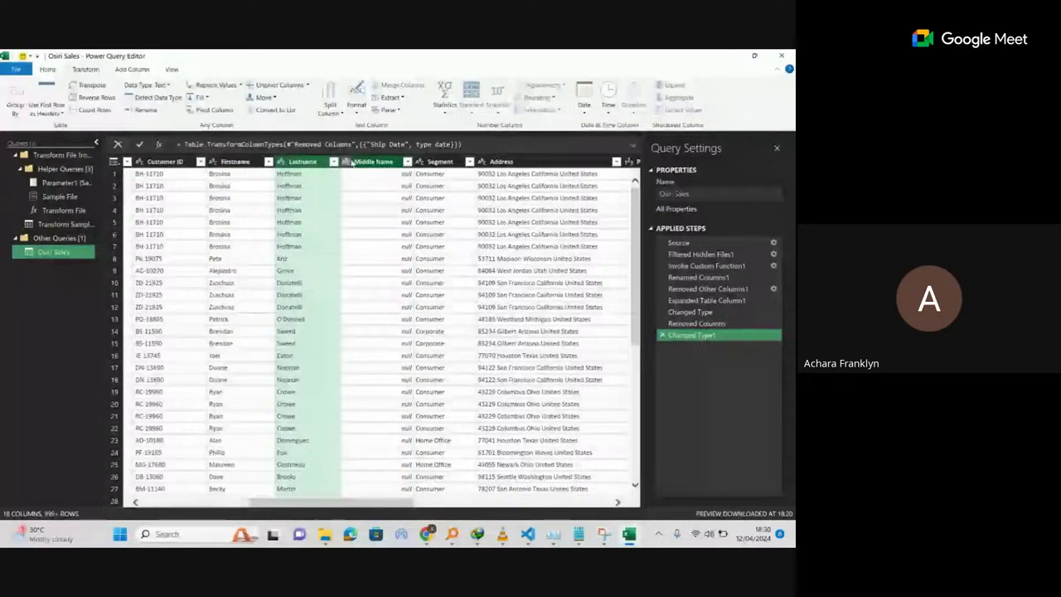
{"action": "left_click", "coordinate": [366, 164]}
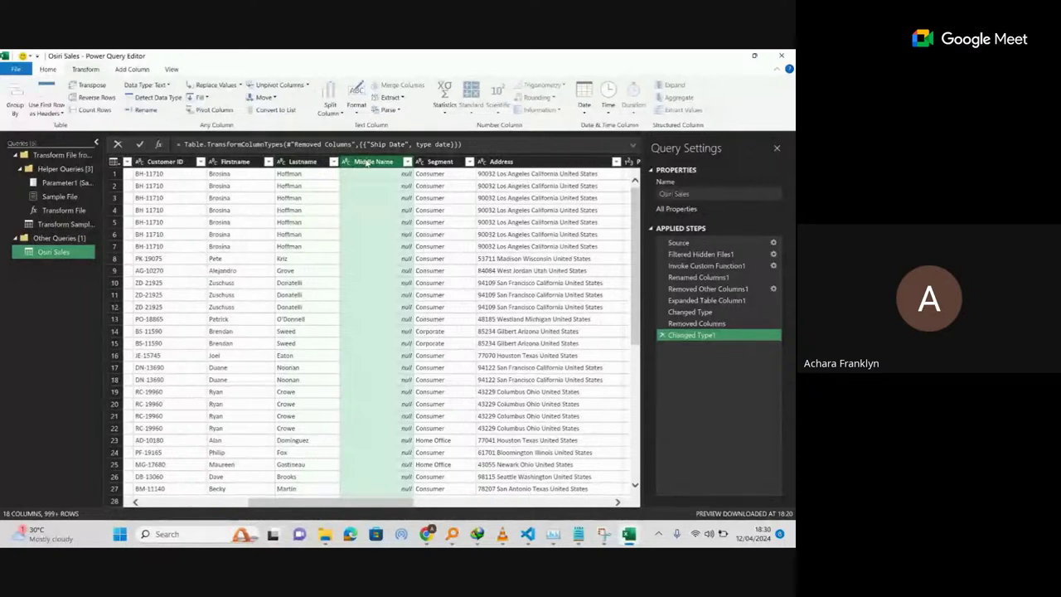
Select Firstname, Lastname and Middle Name together as one multi-column selection.
{"action": "left_click", "coordinate": [305, 163]}
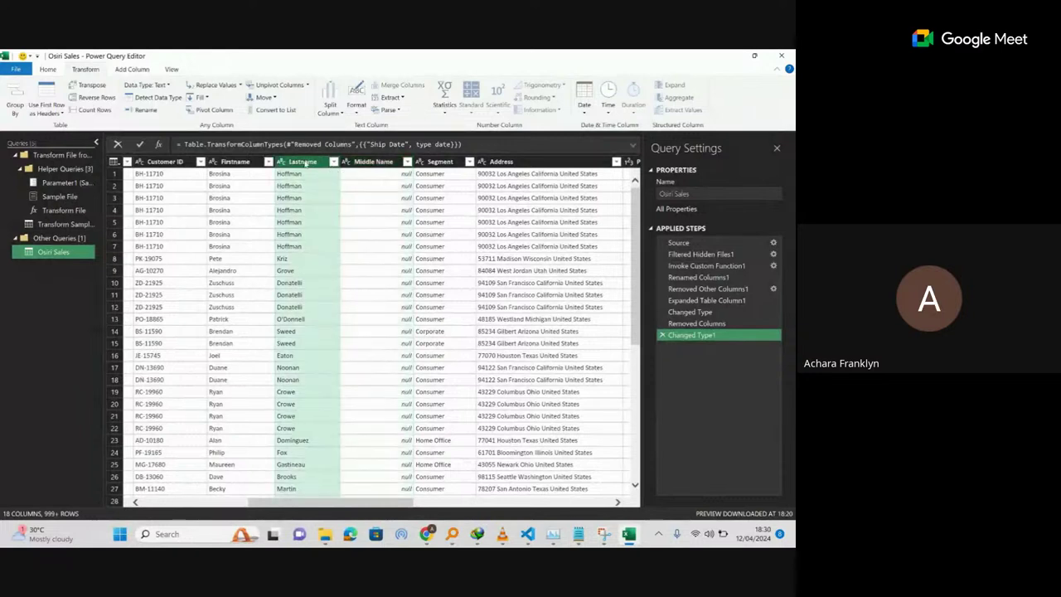
{"action": "left_click", "coordinate": [240, 163]}
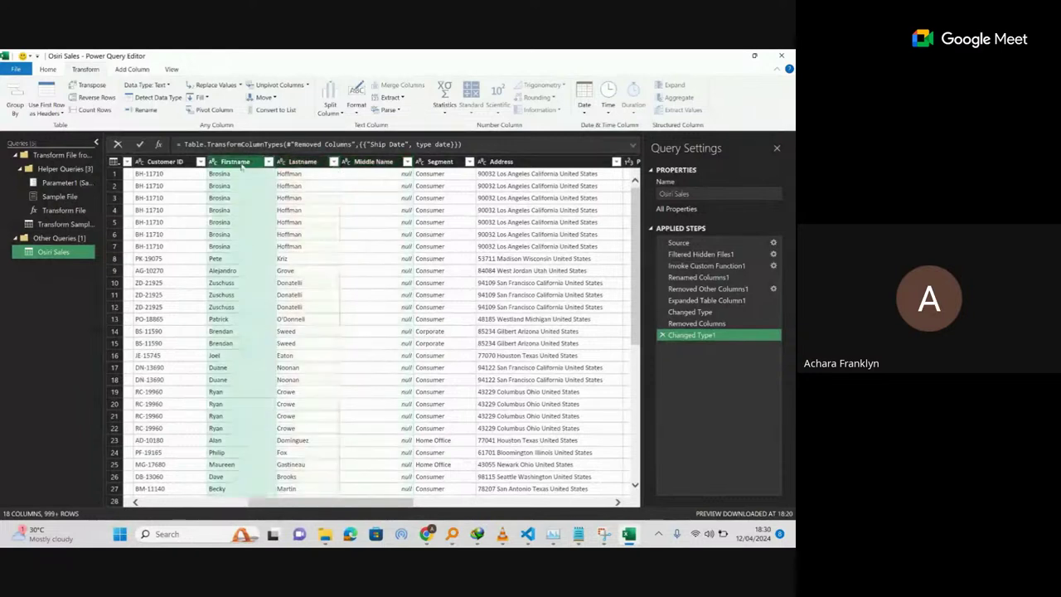
{"action": "left_click", "coordinate": [303, 161]}
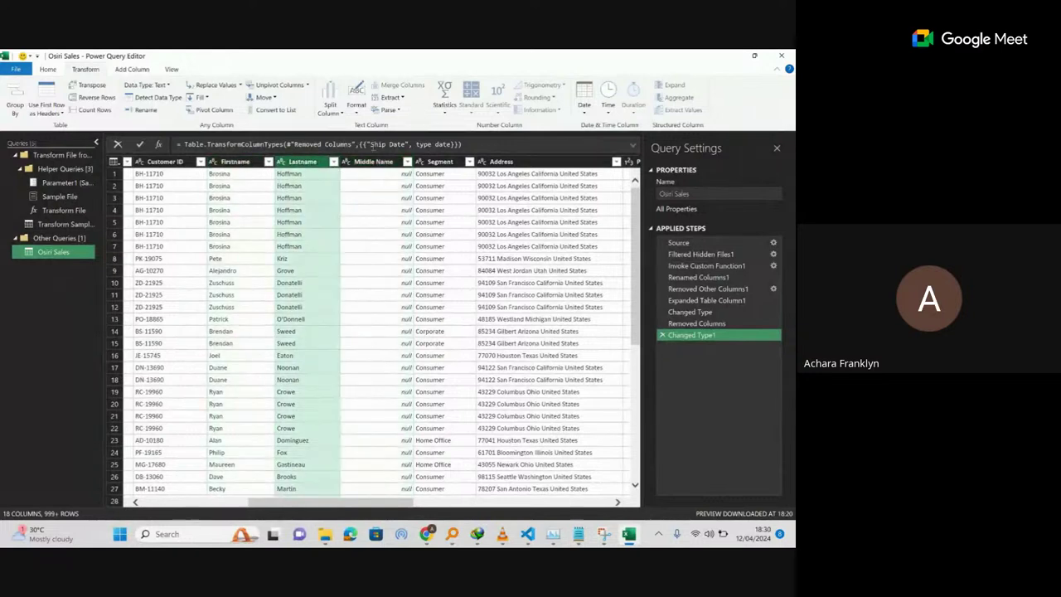
{"action": "left_click", "coordinate": [373, 161], "text": "ctrl"}
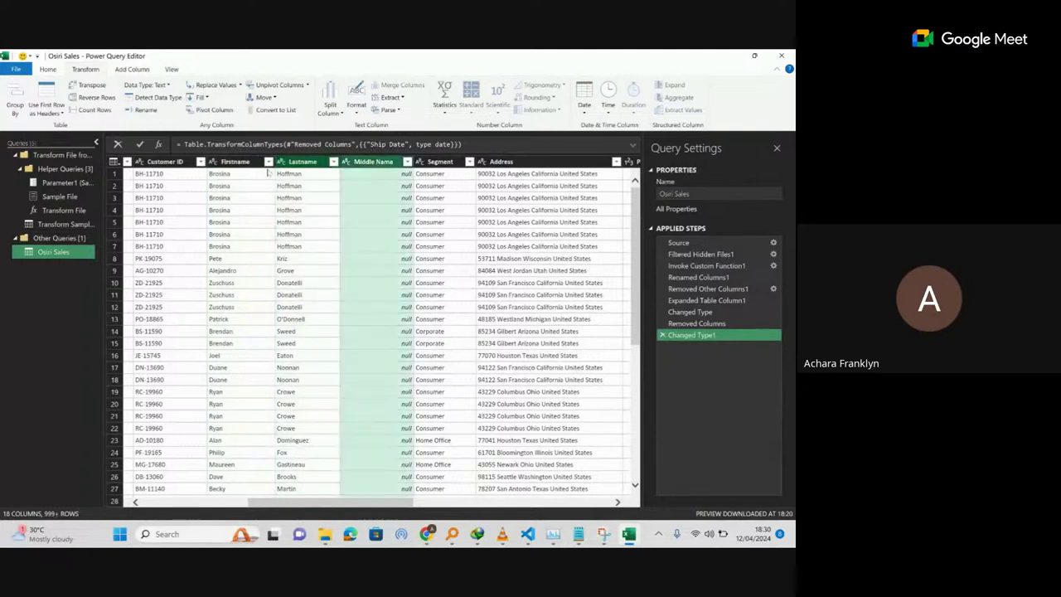
{"action": "left_click", "coordinate": [226, 164]}
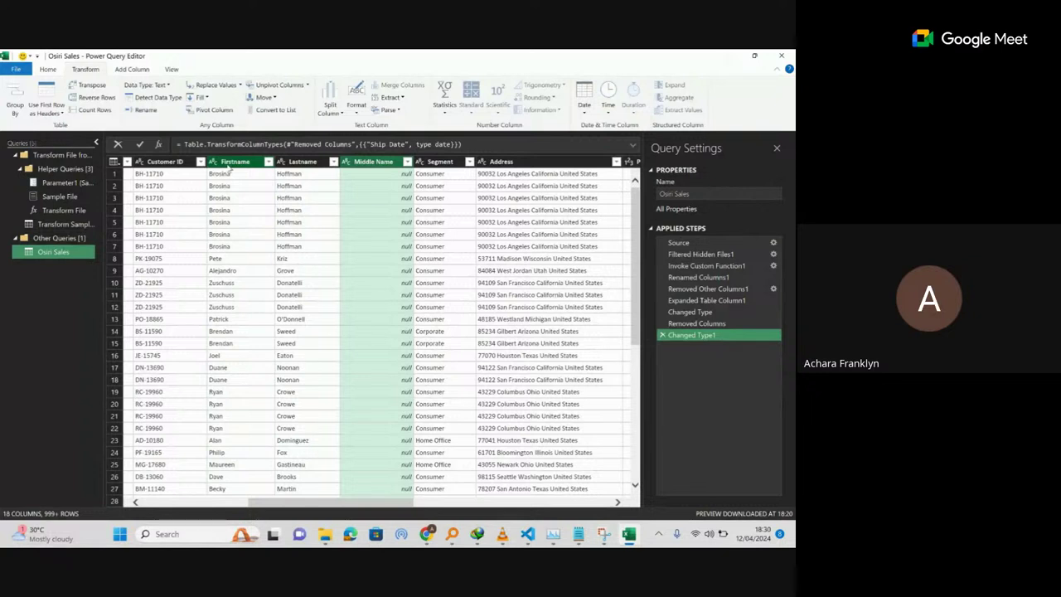
{"action": "left_click", "coordinate": [228, 166]}
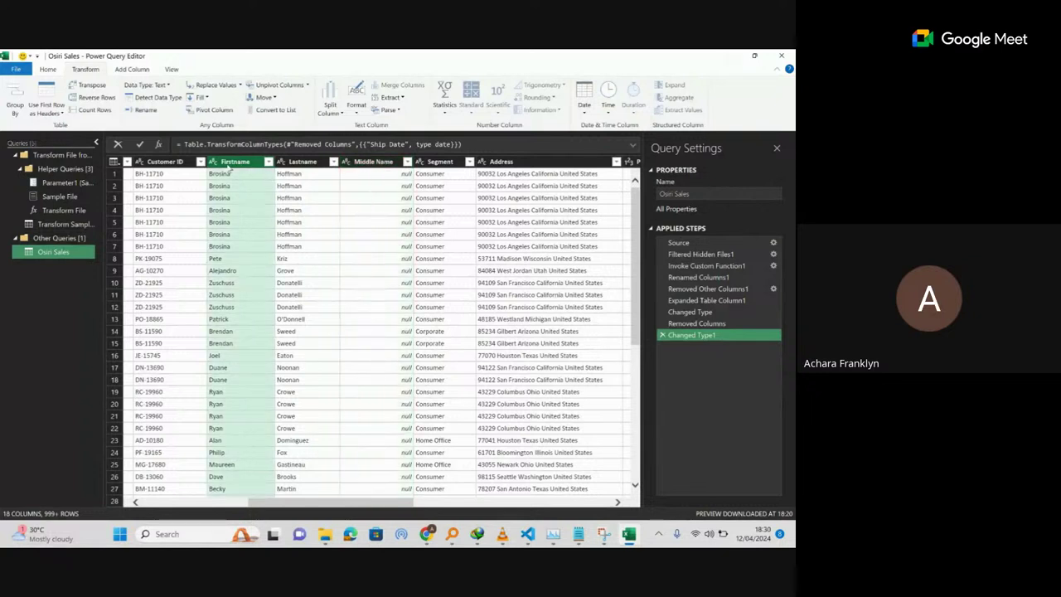
{"action": "left_click", "coordinate": [304, 164], "text": "ctrl"}
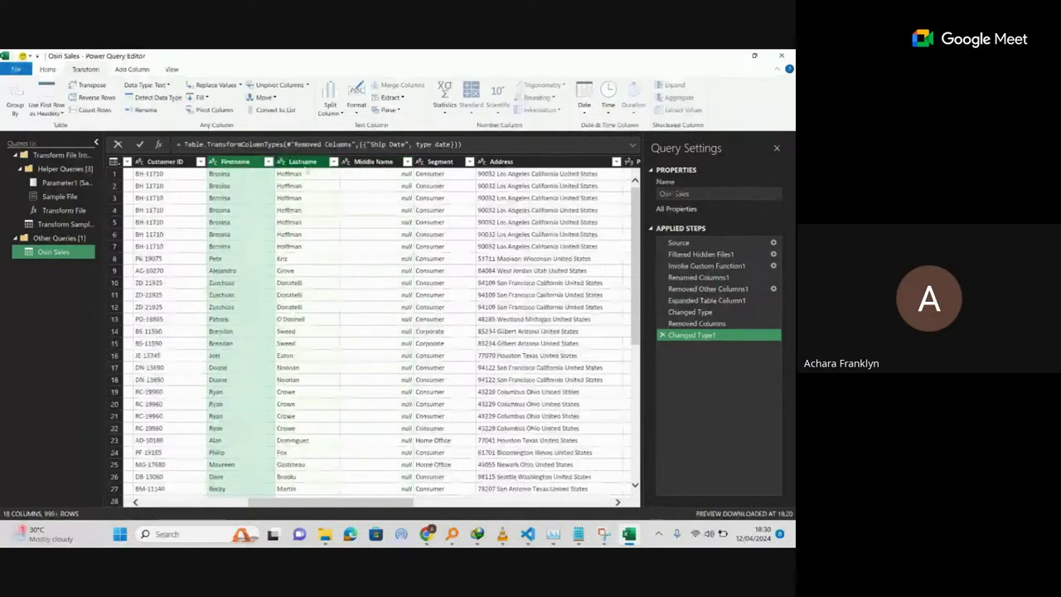
{"action": "left_click", "coordinate": [373, 162], "text": "ctrl"}
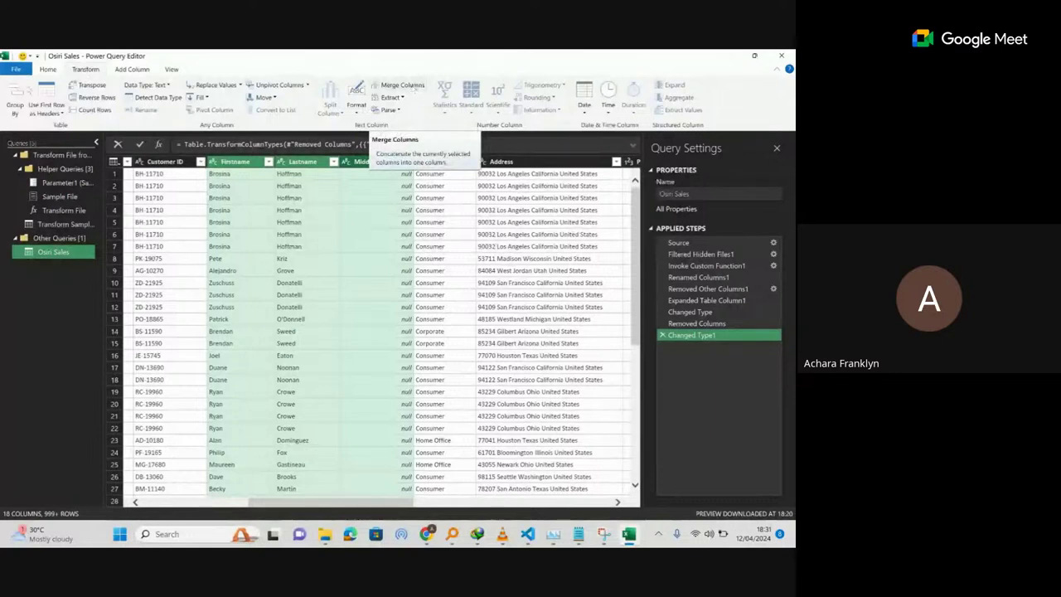
Start Merge Columns from the Add Column tab for the three selected name columns.
{"action": "left_click", "coordinate": [50, 71]}
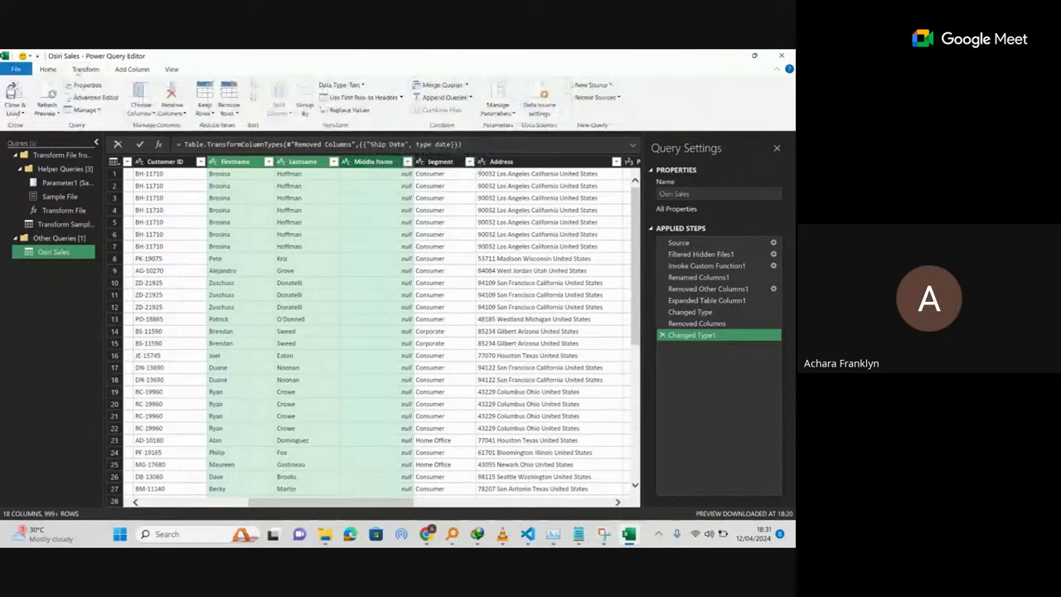
{"action": "left_click", "coordinate": [86, 69]}
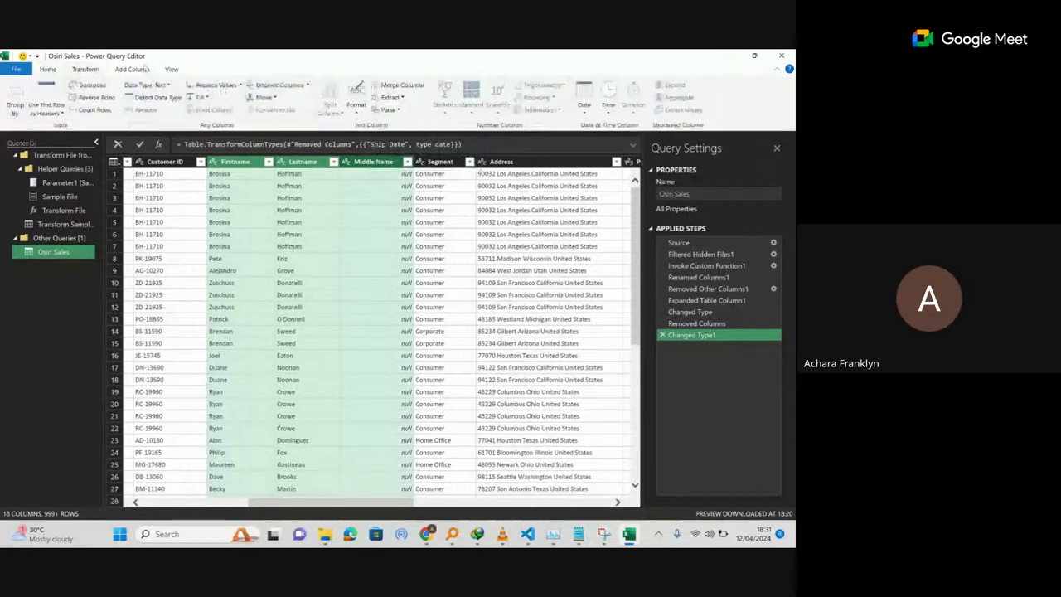
{"action": "left_click", "coordinate": [141, 70]}
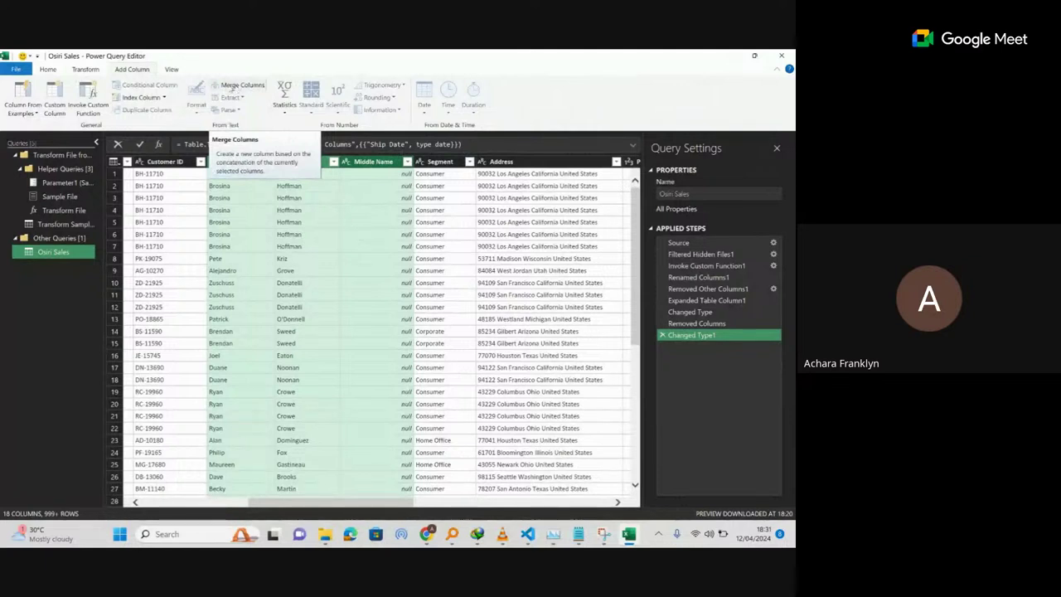
{"action": "left_click", "coordinate": [242, 85]}
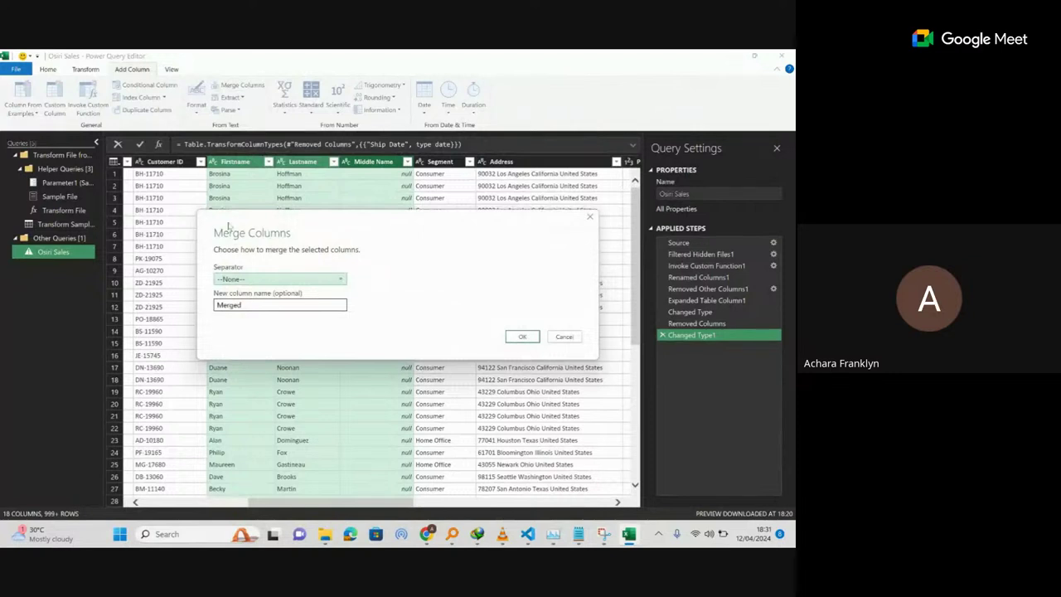
Merge into a new 'Customer Name' column with a Space separator, after briefly trying comma and semicolon.
{"action": "left_click", "coordinate": [297, 279]}
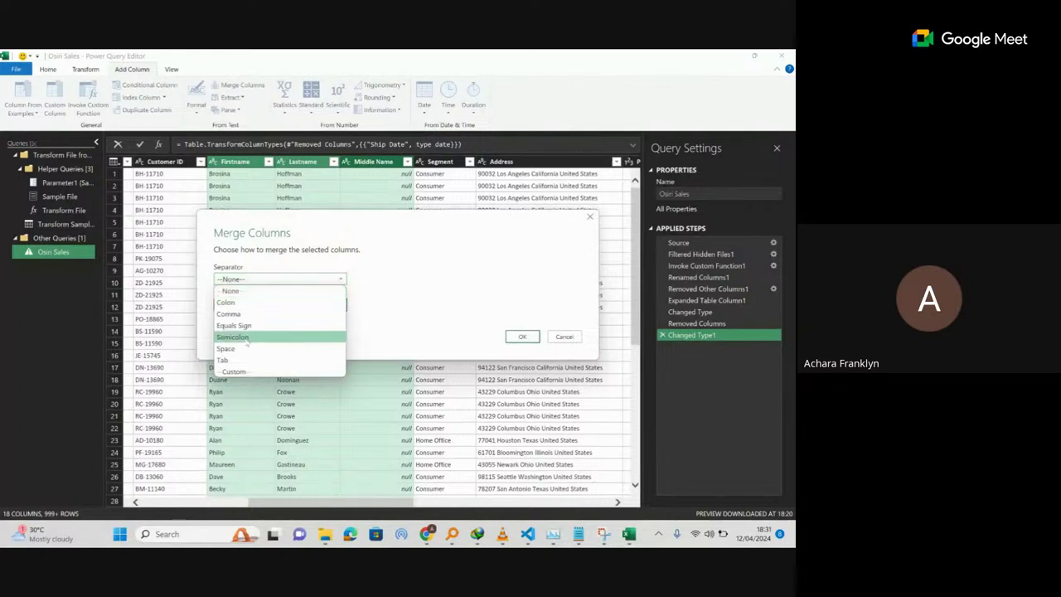
{"action": "left_click", "coordinate": [235, 348]}
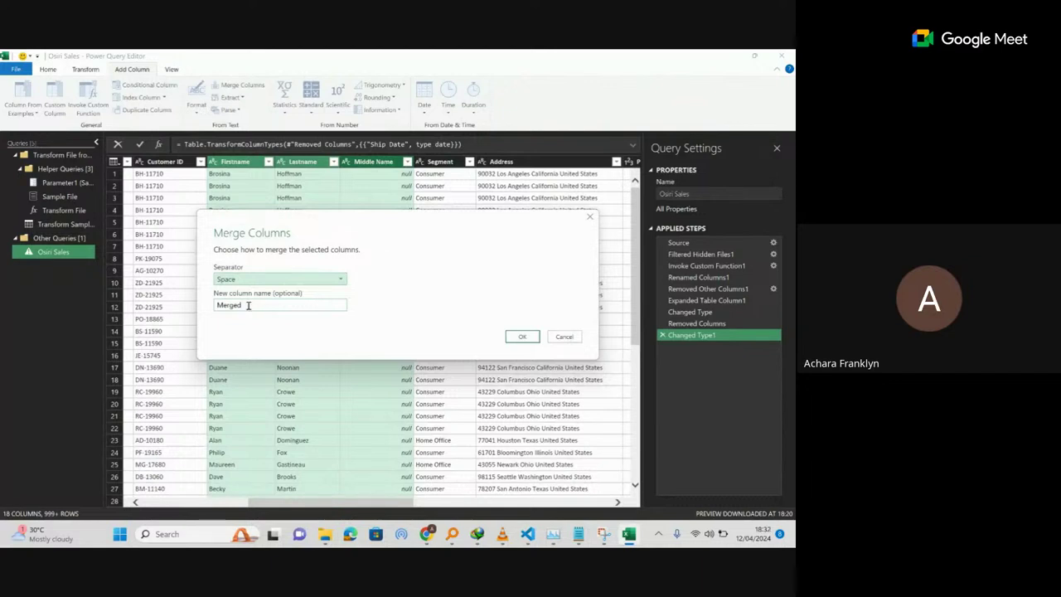
{"action": "left_click_drag", "start_coordinate": [248, 305], "coordinate": [187, 307]}
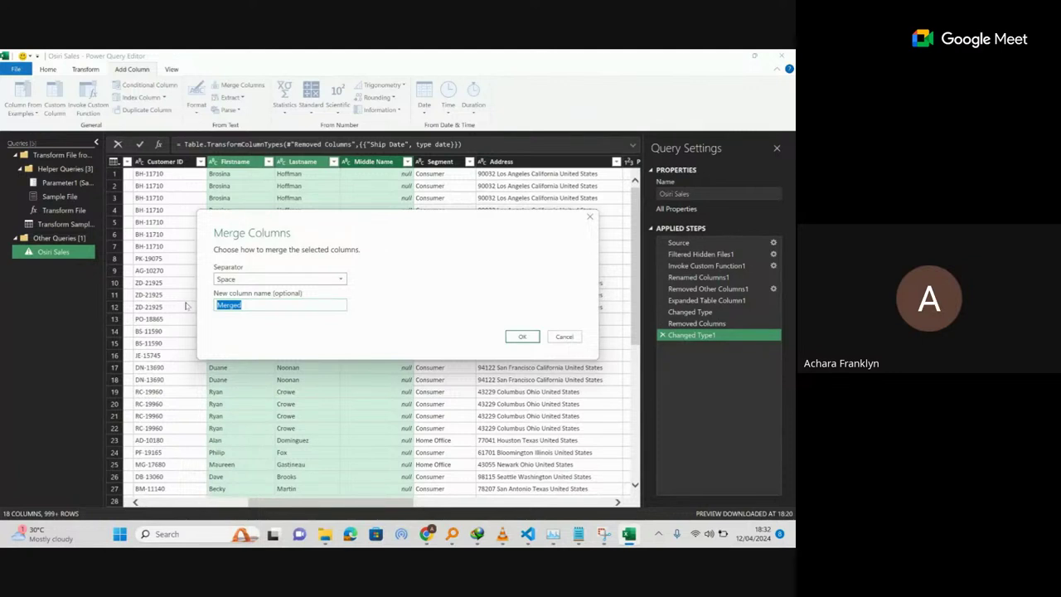
{"action": "type", "text": "Customer"}
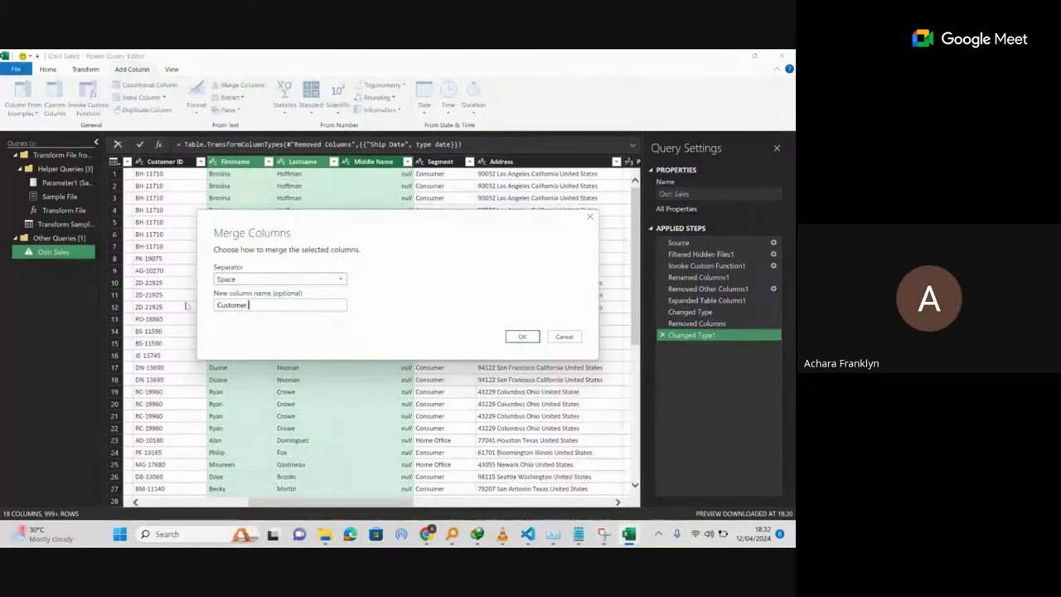
{"action": "type", "text": " Name"}
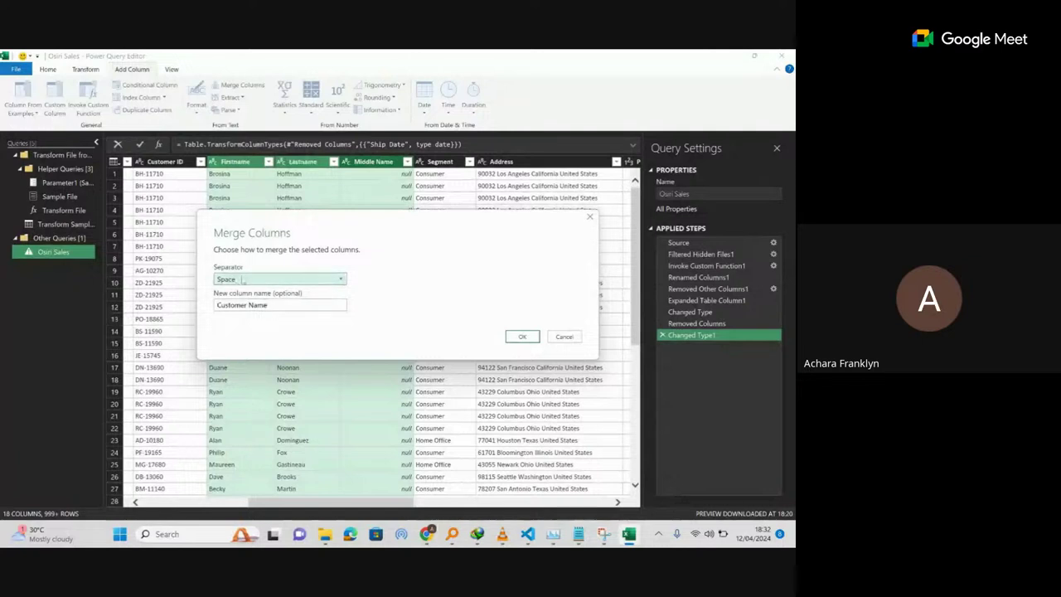
{"action": "left_click", "coordinate": [243, 280]}
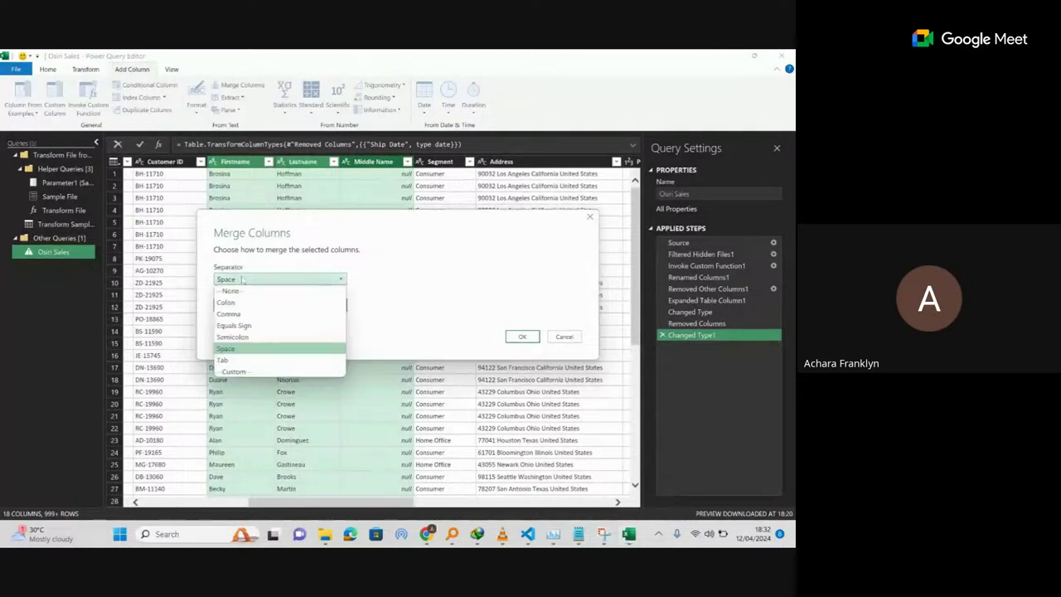
{"action": "left_click", "coordinate": [239, 315]}
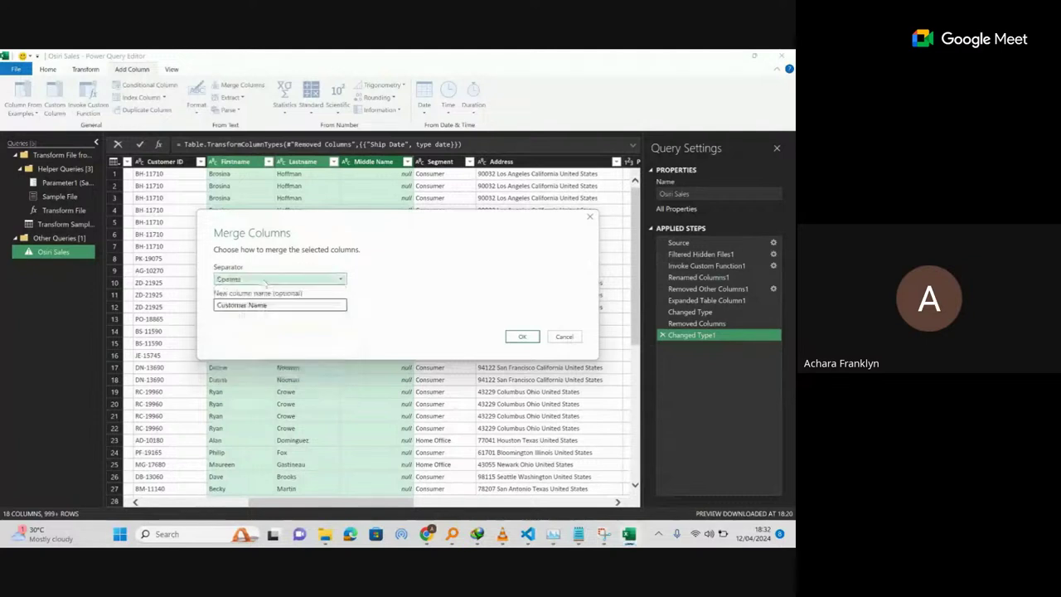
{"action": "left_click", "coordinate": [240, 280]}
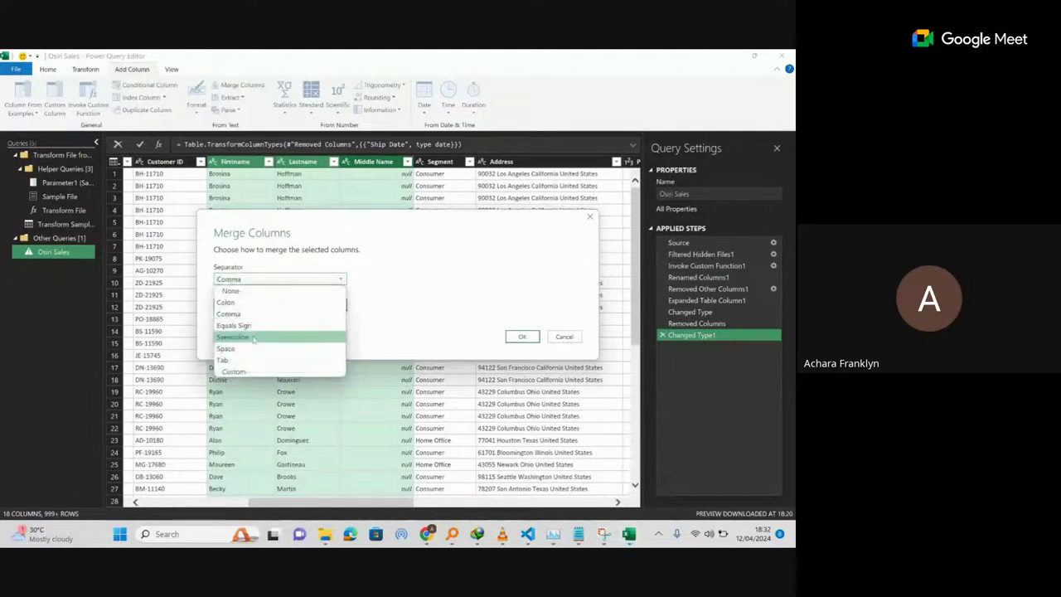
{"action": "left_click", "coordinate": [257, 338]}
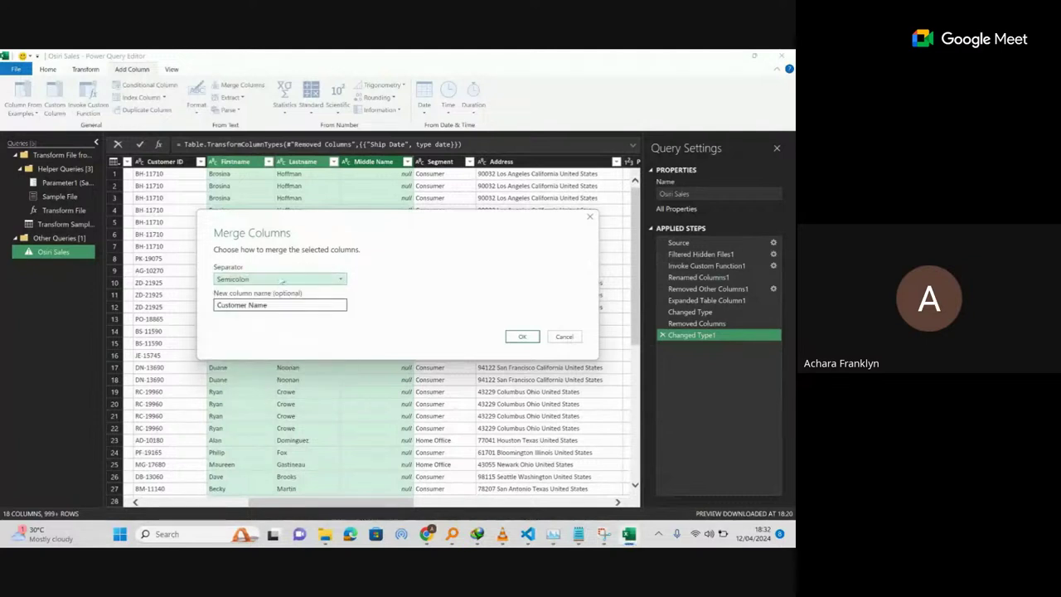
{"action": "left_click", "coordinate": [283, 282]}
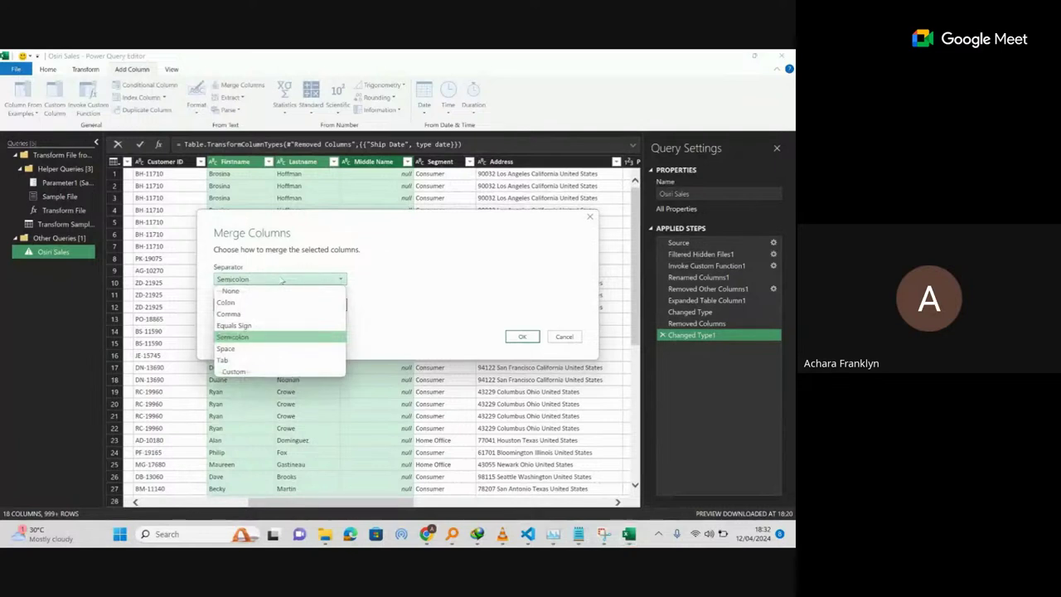
{"action": "left_click", "coordinate": [241, 352]}
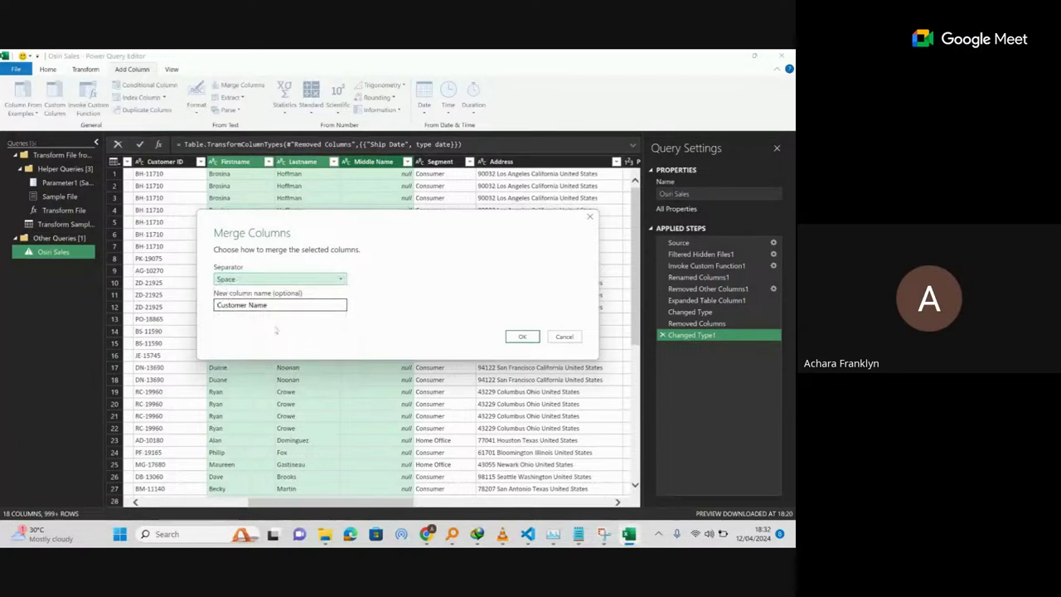
{"action": "left_click", "coordinate": [527, 339]}
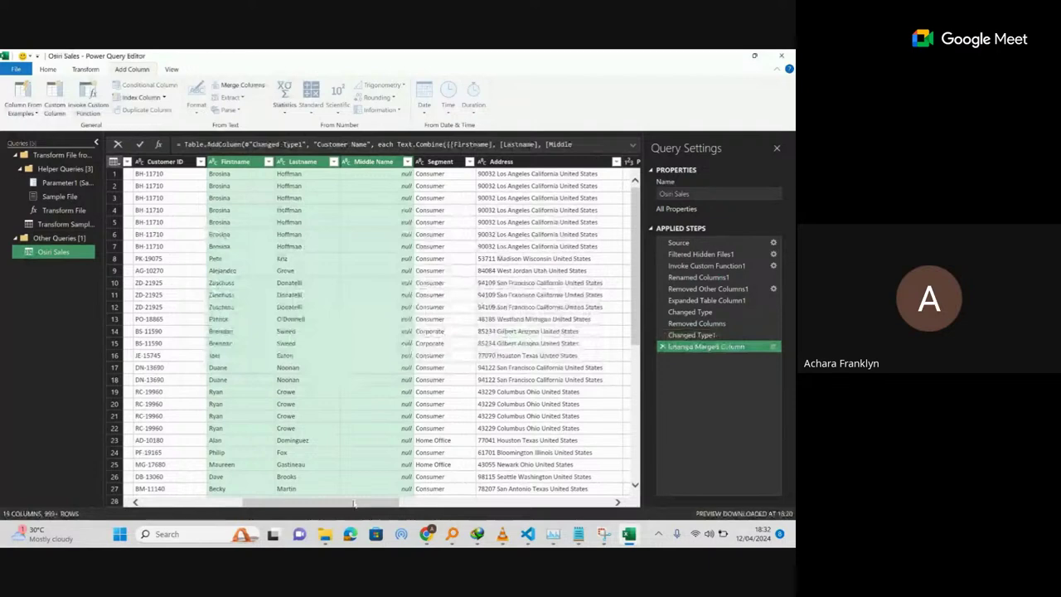
Check the Customer Name values, then delete the Inserted Merged Column applied step.
{"action": "left_click_drag", "start_coordinate": [354, 503], "coordinate": [567, 501]}
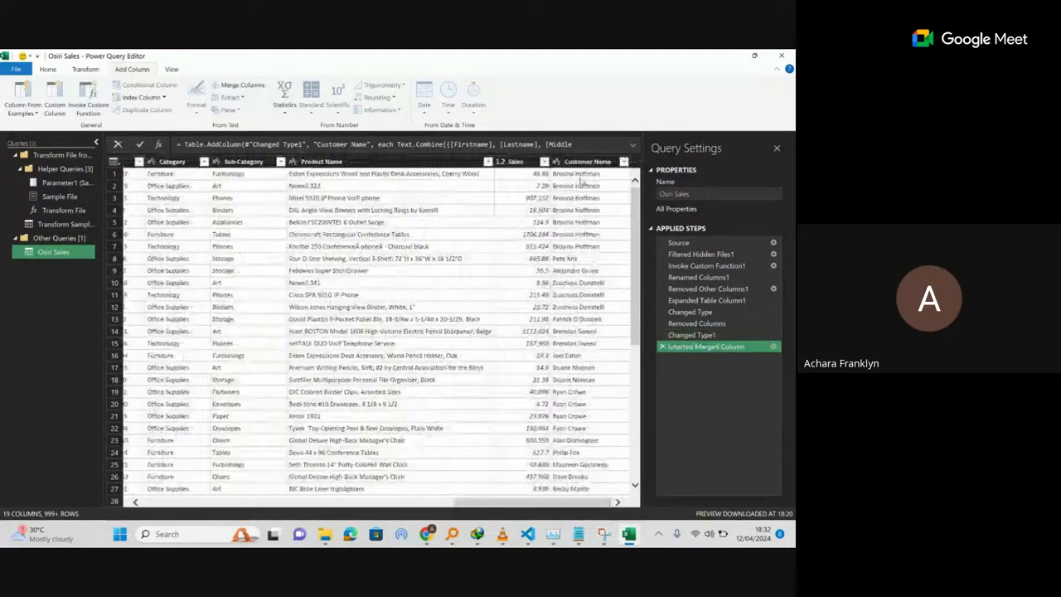
{"action": "left_click", "coordinate": [585, 163]}
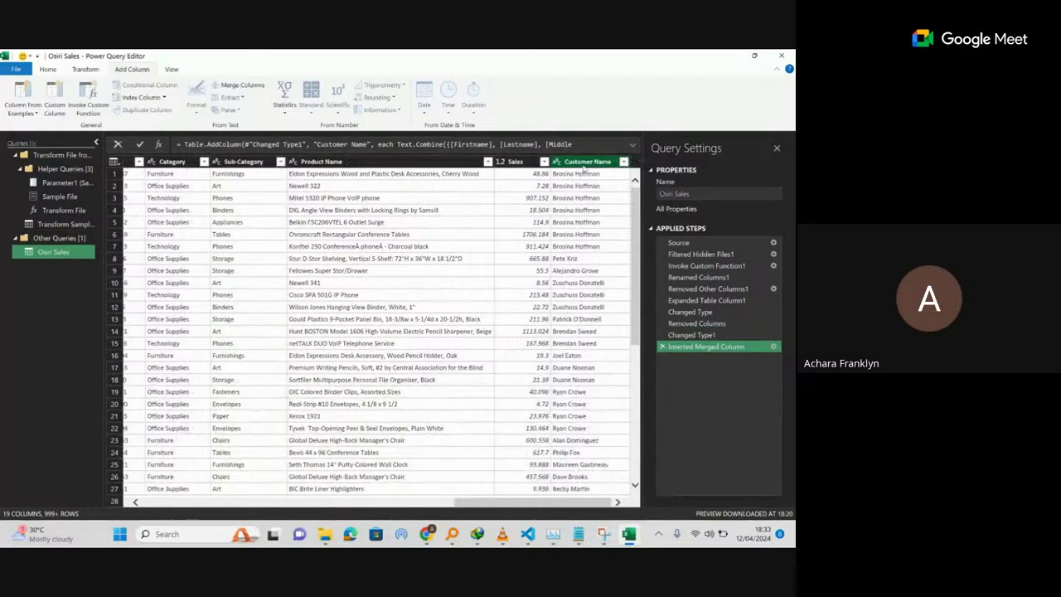
{"action": "left_click", "coordinate": [582, 166]}
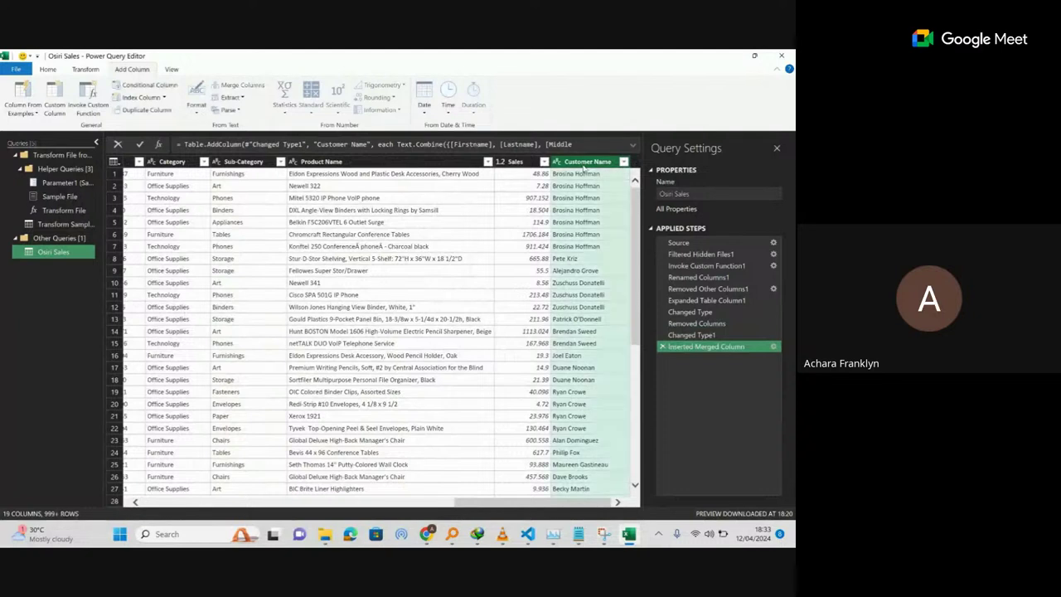
{"action": "left_click", "coordinate": [663, 347]}
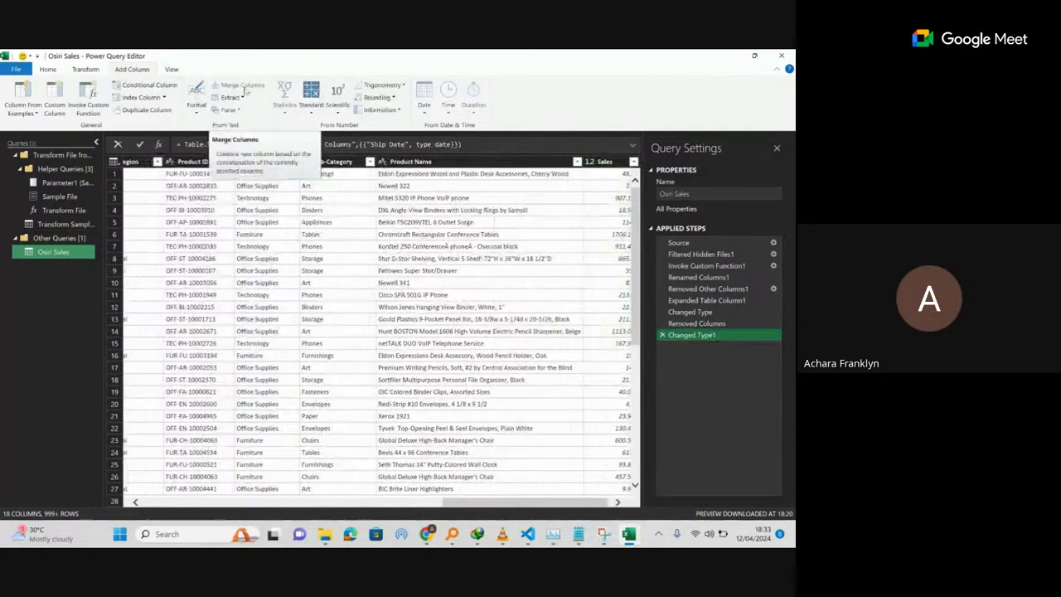
Reselect the Firstname, Lastname and Middle Name columns from the Transform tab.
{"action": "left_click", "coordinate": [85, 70]}
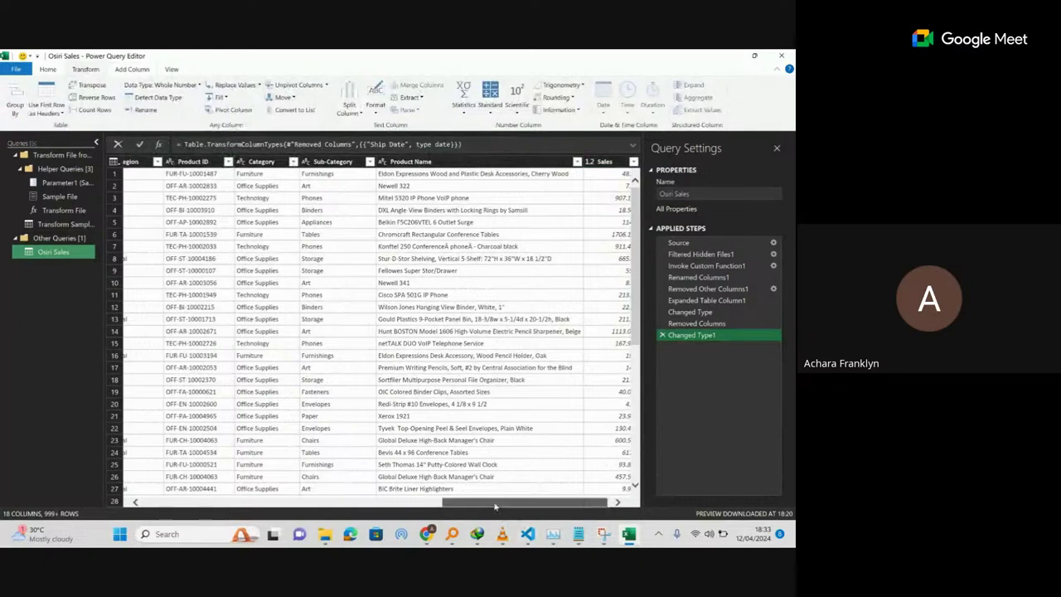
{"action": "left_click_drag", "start_coordinate": [495, 506], "coordinate": [165, 507]}
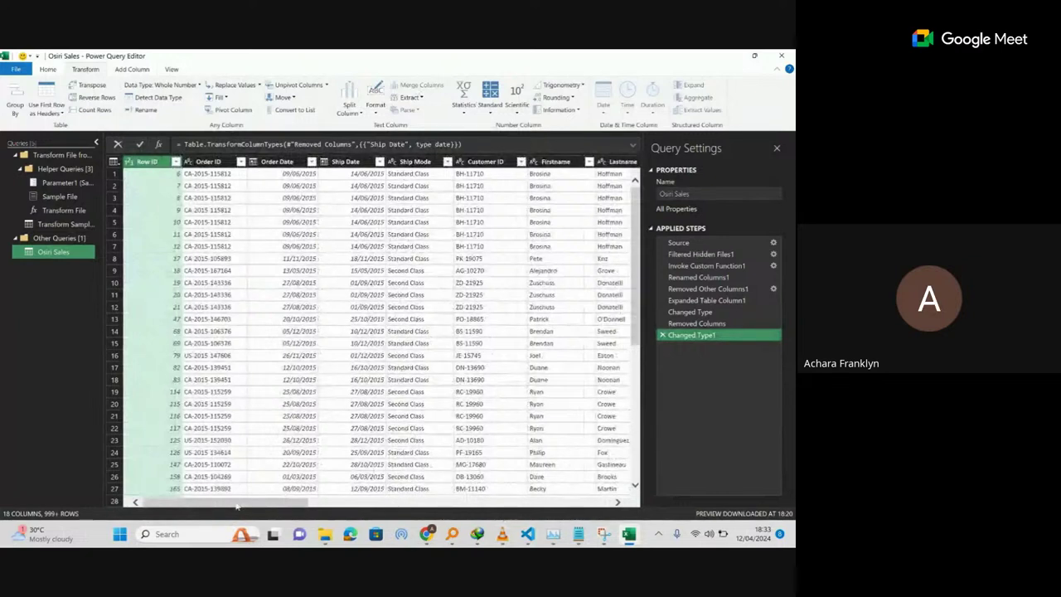
{"action": "left_click_drag", "start_coordinate": [237, 507], "coordinate": [332, 503]}
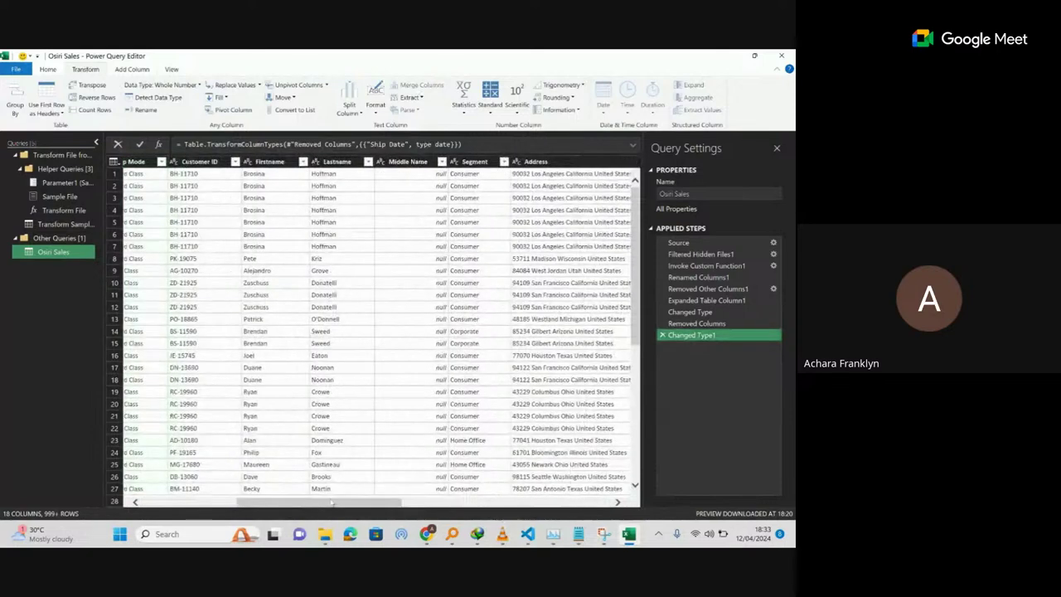
{"action": "left_click", "coordinate": [272, 163]}
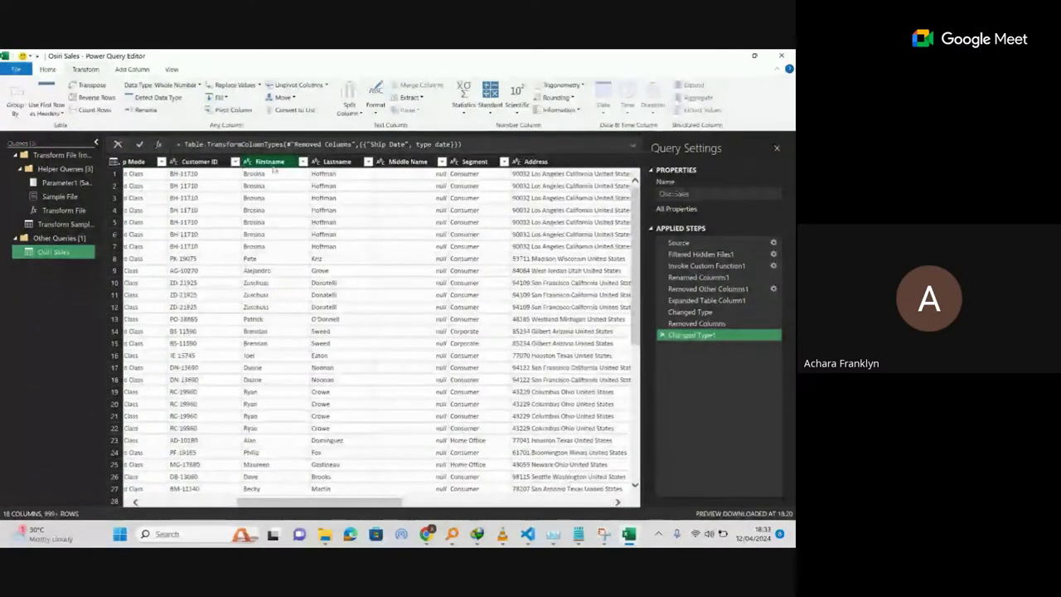
{"action": "left_click", "coordinate": [336, 161], "text": "ctrl"}
{"action": "left_click", "coordinate": [407, 163], "text": "ctrl"}
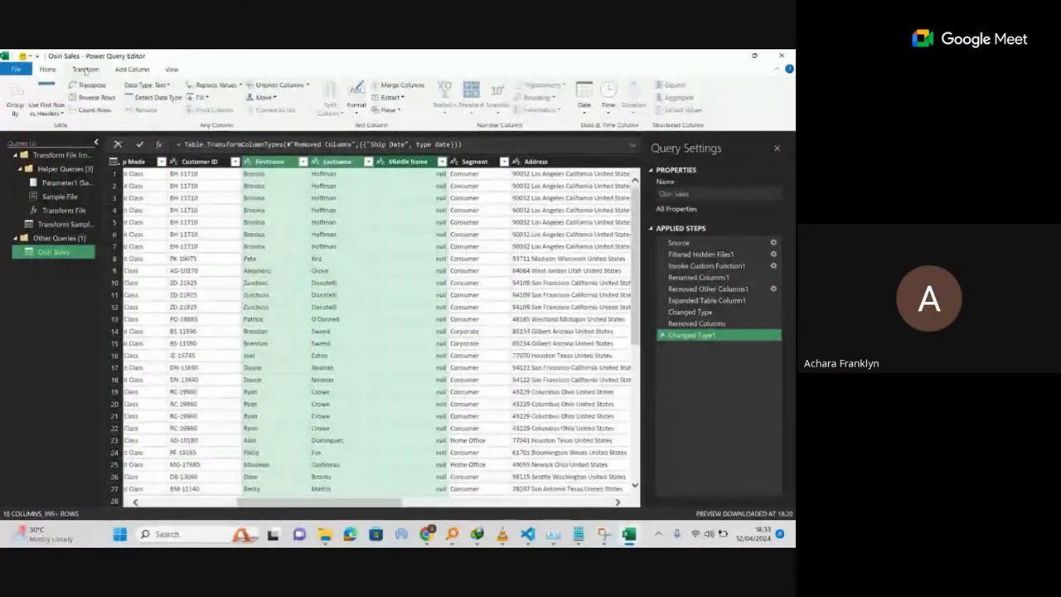
Merge them with a Space separator into a column named 'Customer Name'.
{"action": "left_click", "coordinate": [415, 84]}
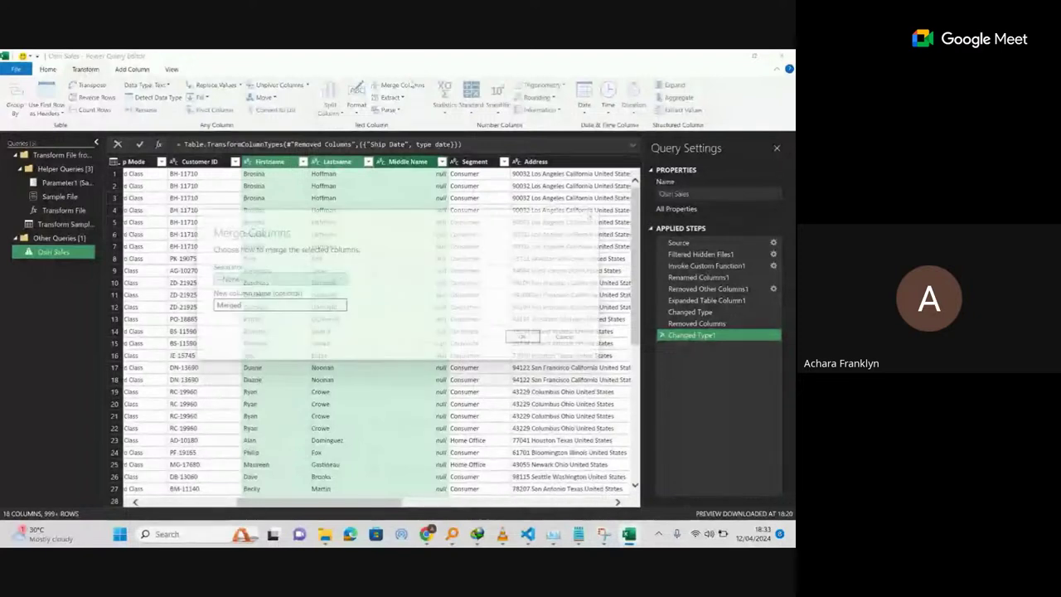
{"action": "left_click", "coordinate": [255, 282]}
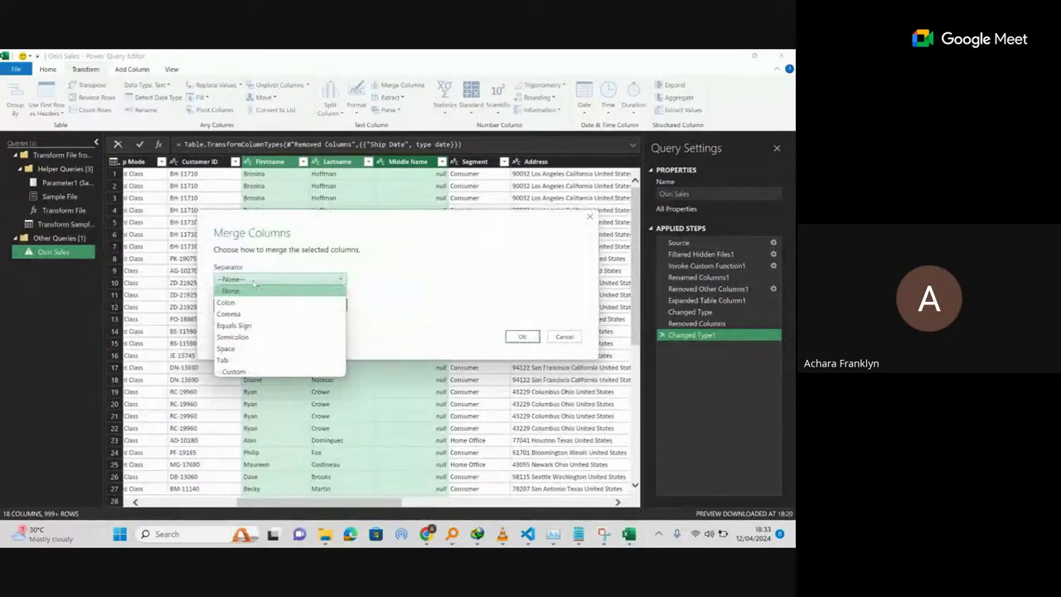
{"action": "left_click", "coordinate": [235, 348]}
{"action": "left_click_drag", "start_coordinate": [251, 308], "coordinate": [199, 309]}
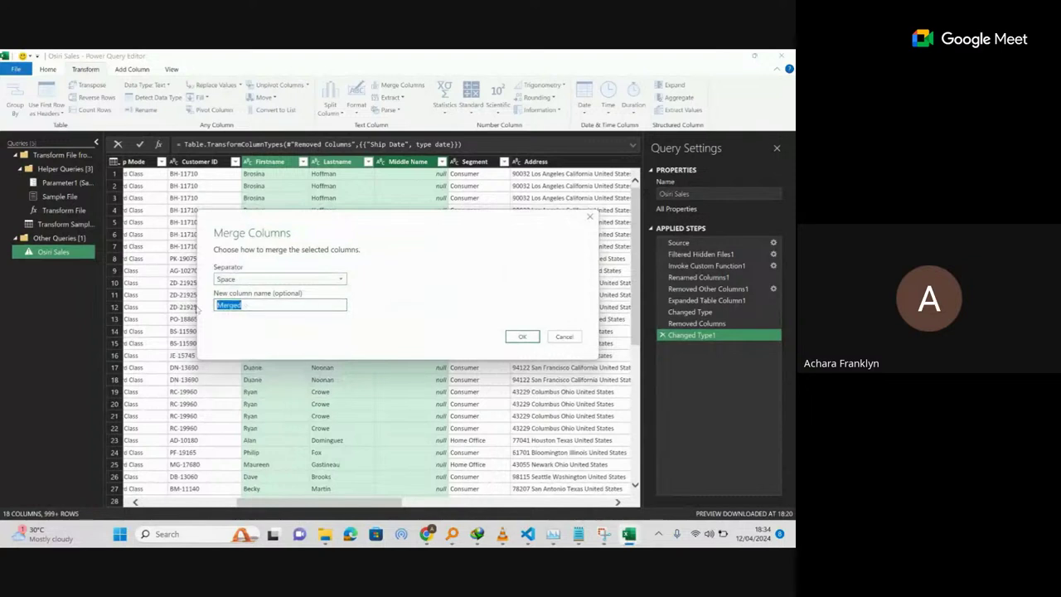
{"action": "type", "text": "Cu"}
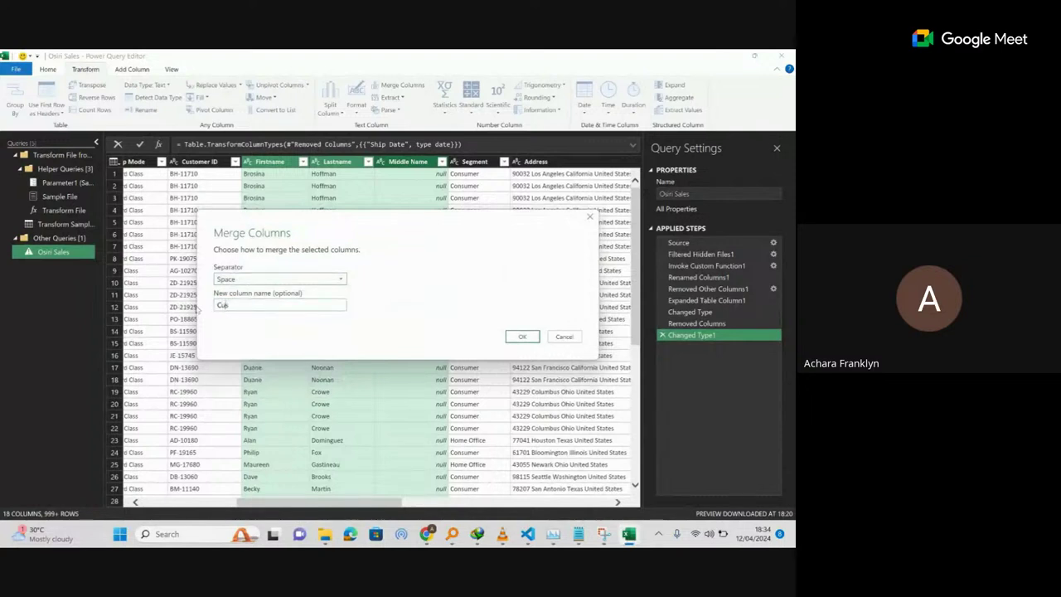
{"action": "type", "text": "stomer Name"}
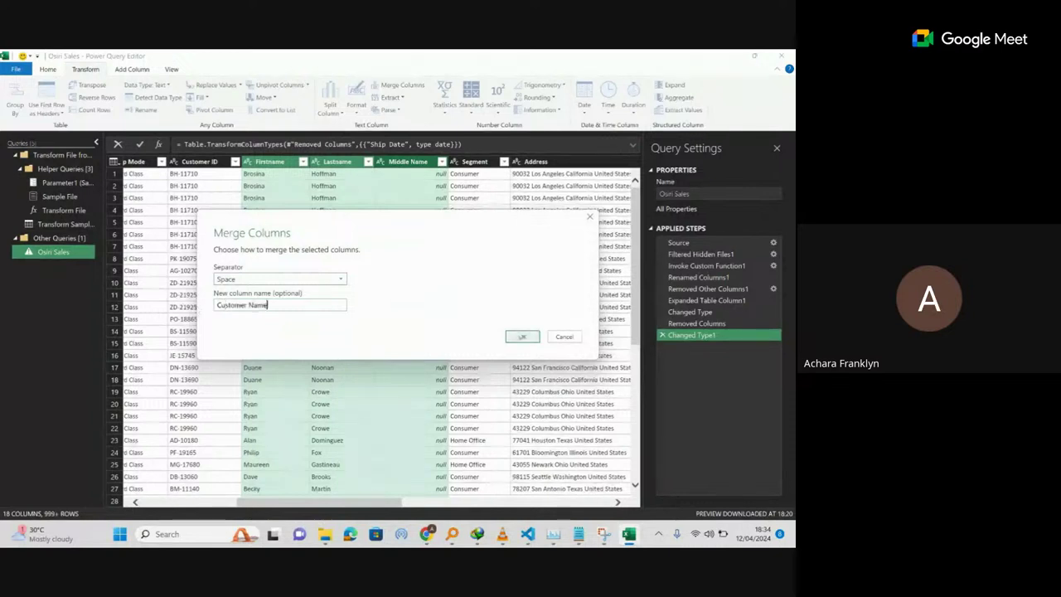
{"action": "left_click", "coordinate": [520, 337]}
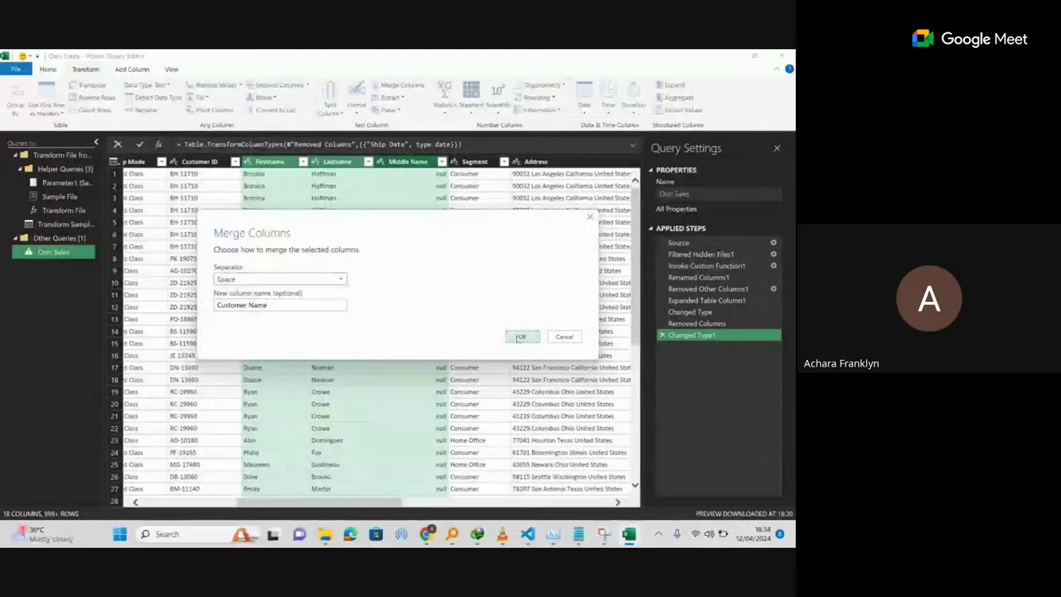
{"action": "left_click", "coordinate": [521, 336]}
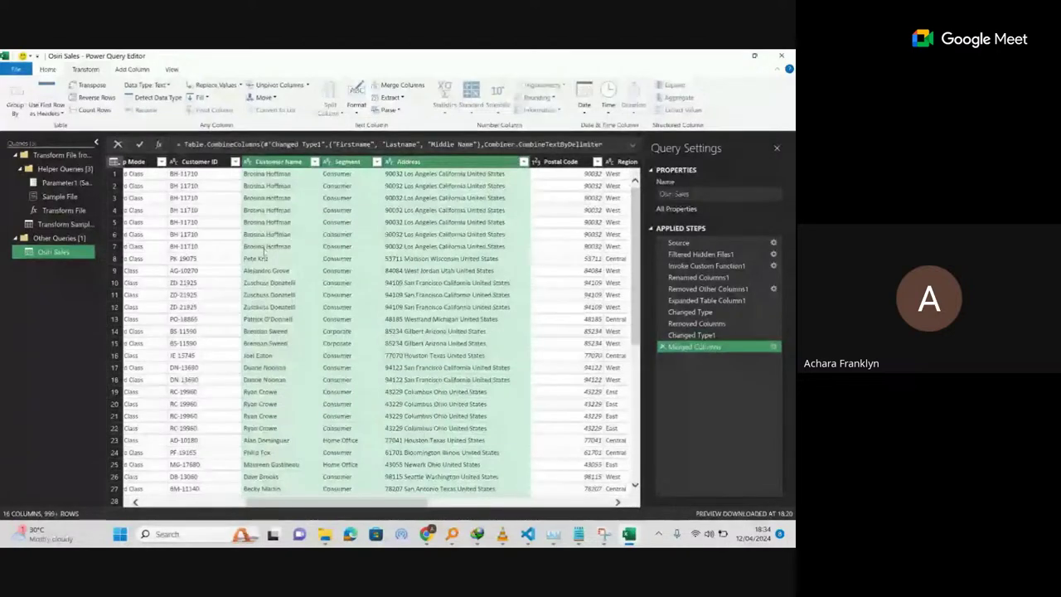
Select the Customer Name column and end on the Add Column commands.
{"action": "left_click", "coordinate": [276, 161]}
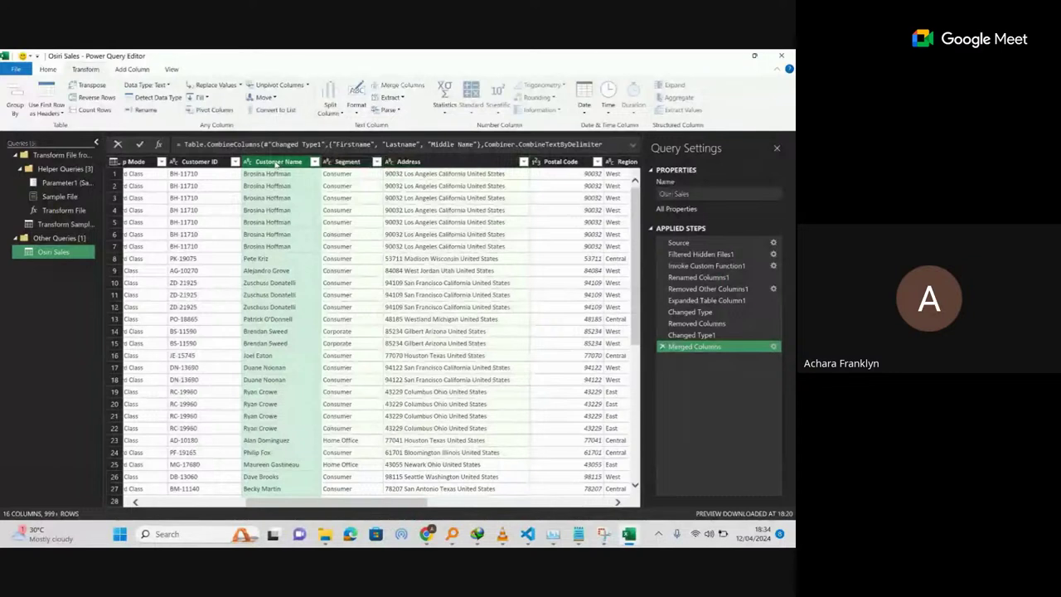
{"action": "left_click", "coordinate": [132, 70]}
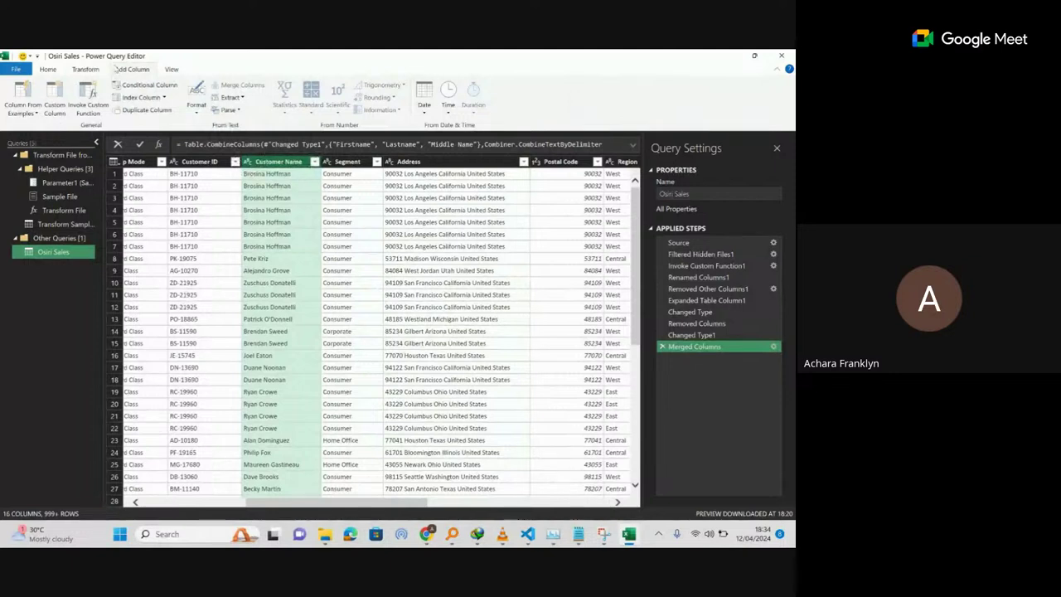
{"action": "left_click", "coordinate": [91, 70]}
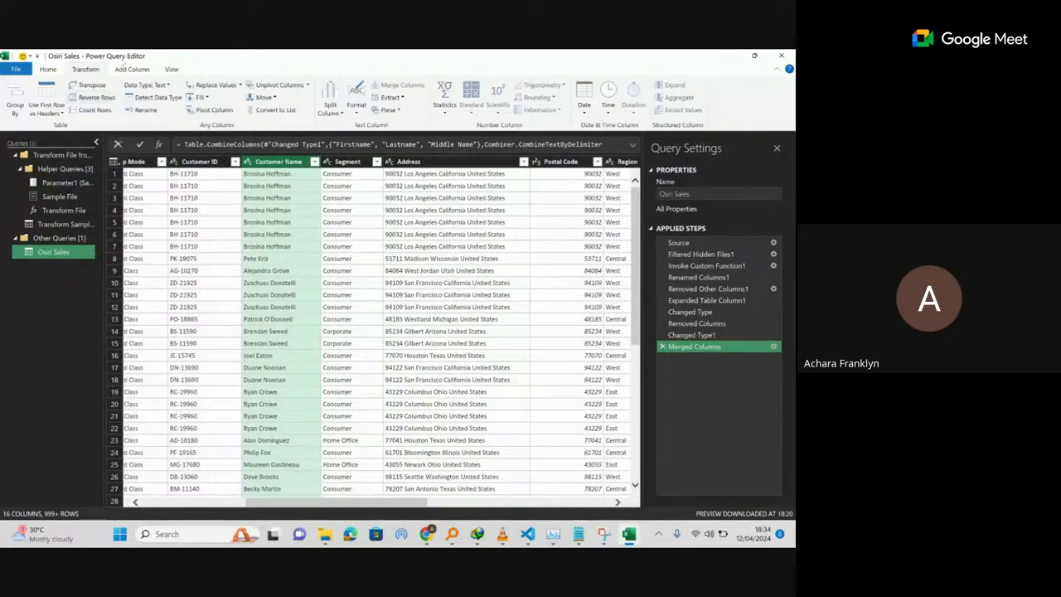
{"action": "left_click", "coordinate": [129, 70]}
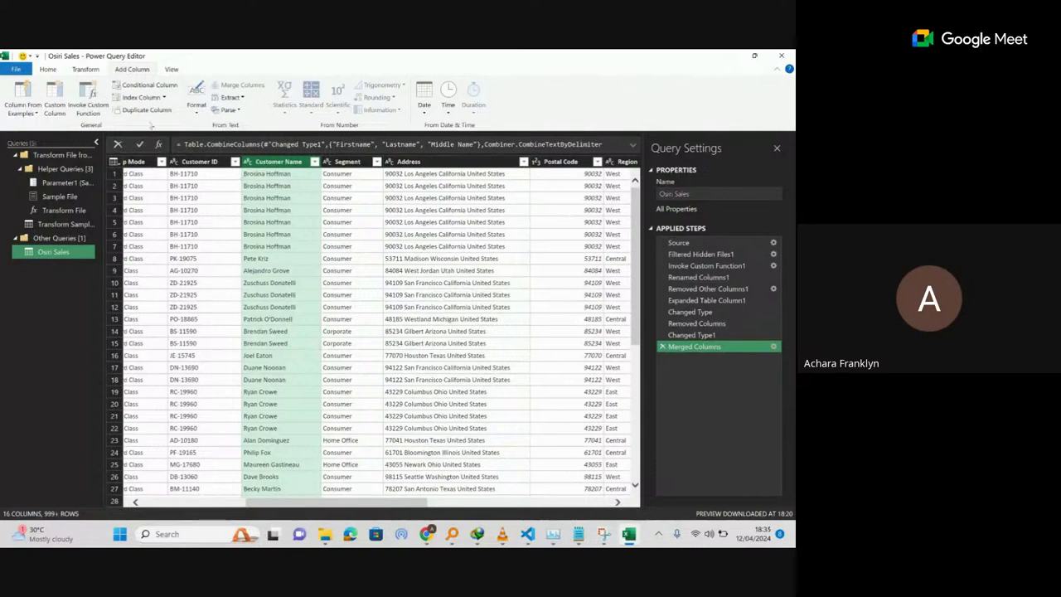
{"action": "left_click", "coordinate": [86, 70]}
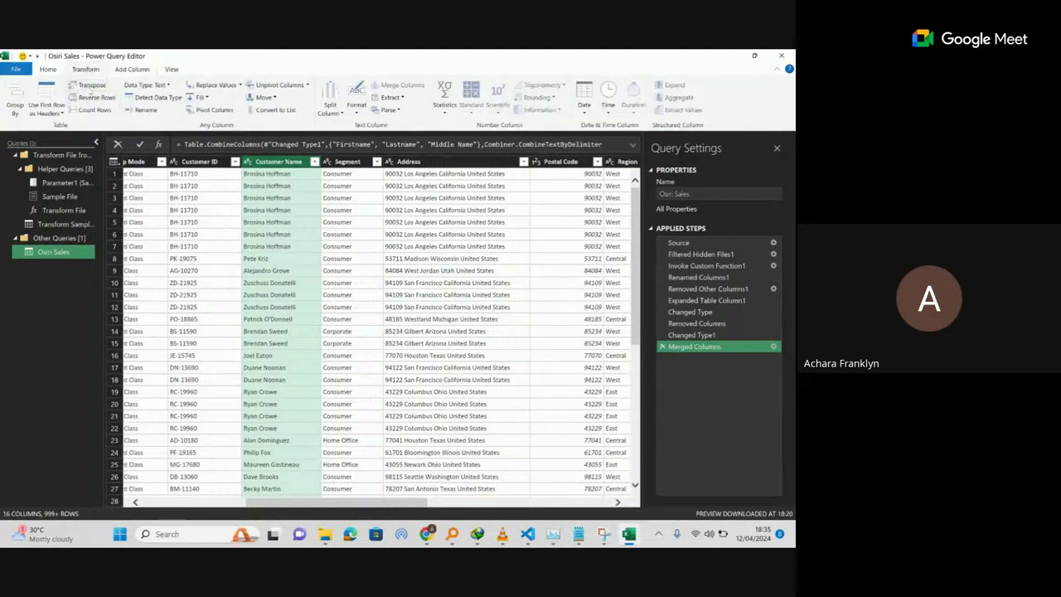
{"action": "left_click", "coordinate": [140, 72]}
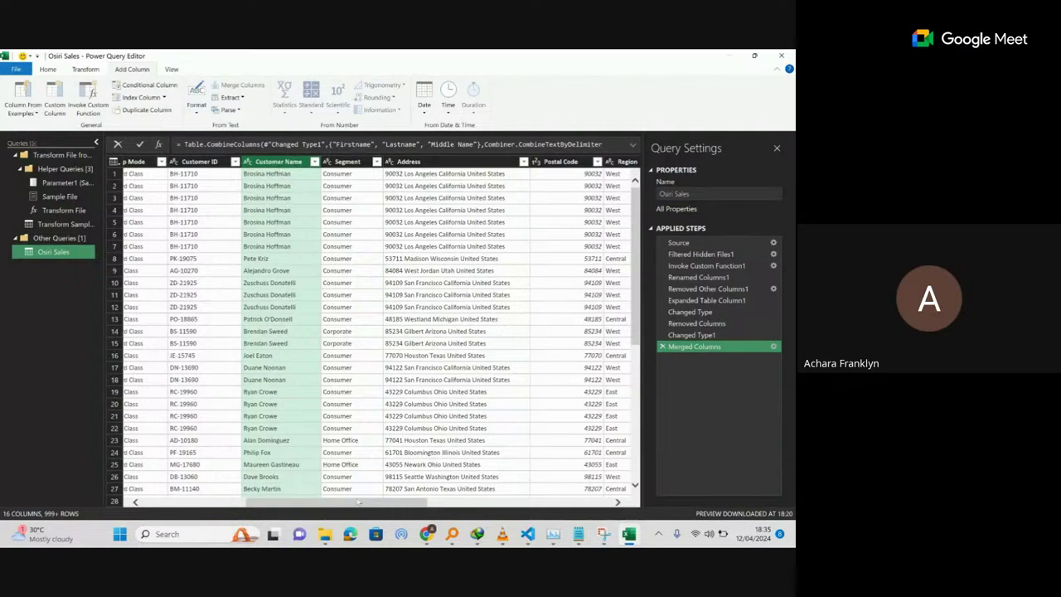
{"action": "left_click_drag", "start_coordinate": [357, 504], "coordinate": [504, 489]}
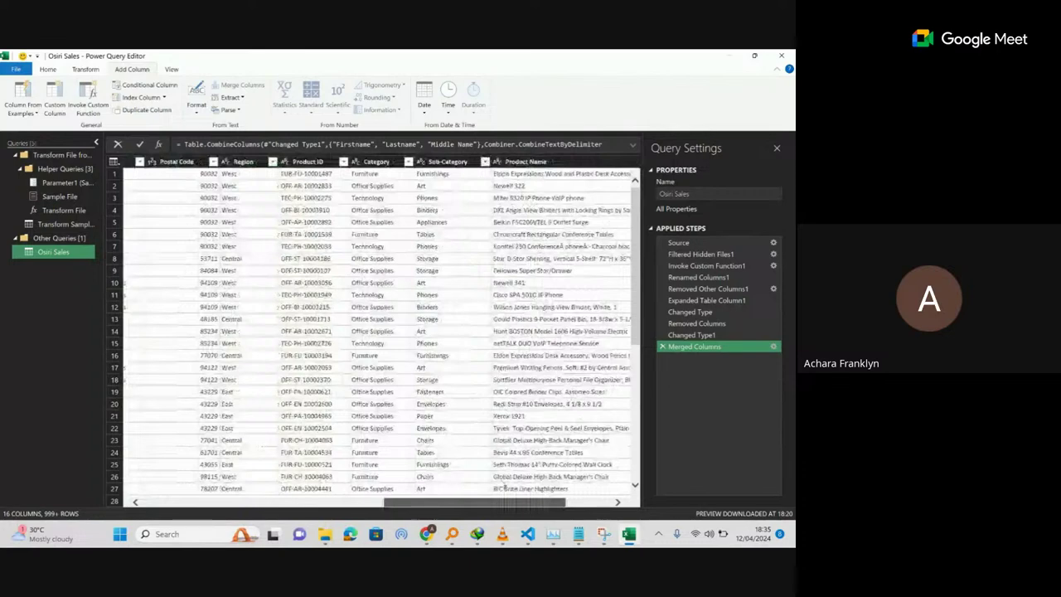
{"action": "left_click", "coordinate": [417, 163]}
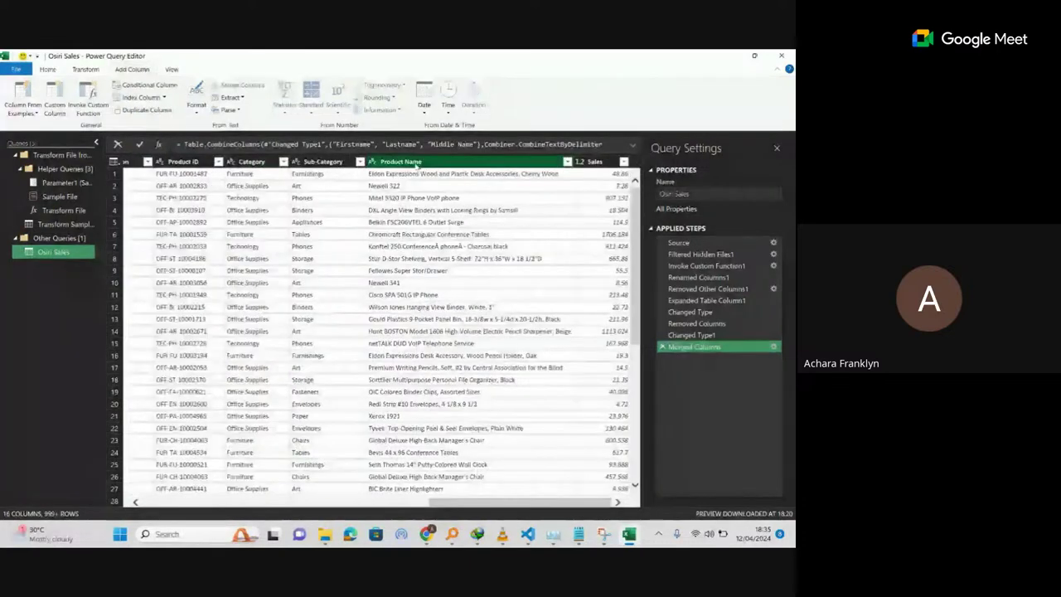
{"action": "left_click", "coordinate": [462, 503]}
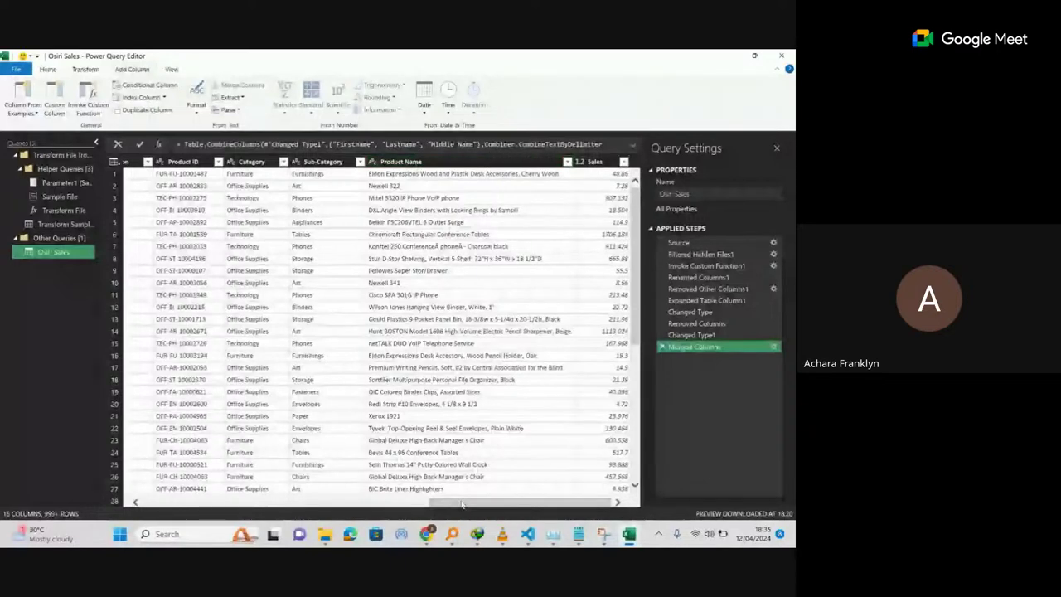
{"action": "left_click_drag", "start_coordinate": [462, 503], "coordinate": [358, 503]}
{"action": "left_click", "coordinate": [220, 162]}
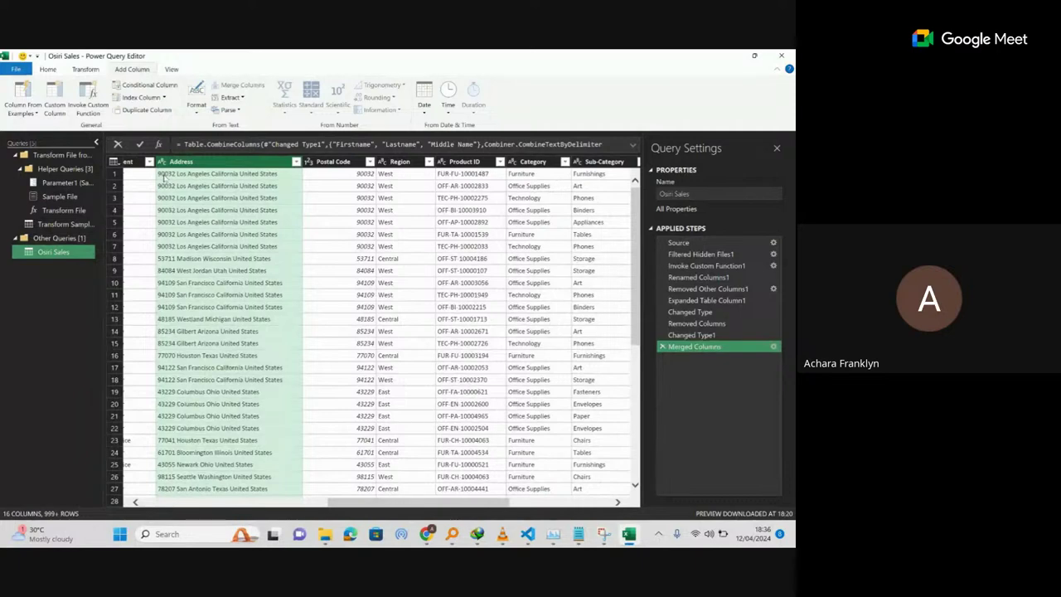
Delete the Postal Code column, then expand the formula bar to show the full formula.
{"action": "right_click", "coordinate": [328, 164]}
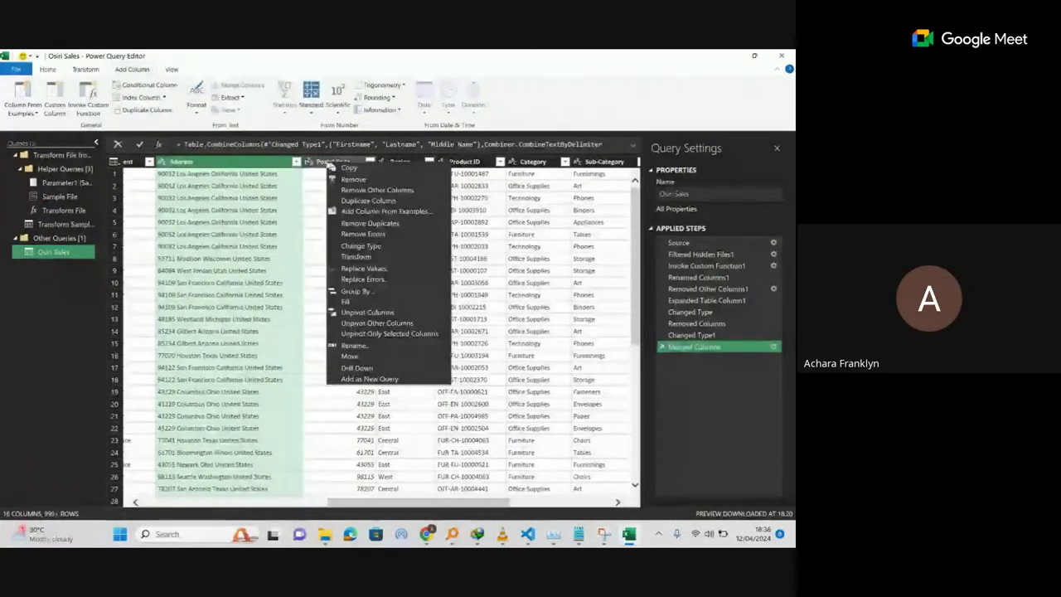
{"action": "key", "text": "Escape"}
{"action": "key", "text": "Delete"}
{"action": "left_click", "coordinate": [190, 163]}
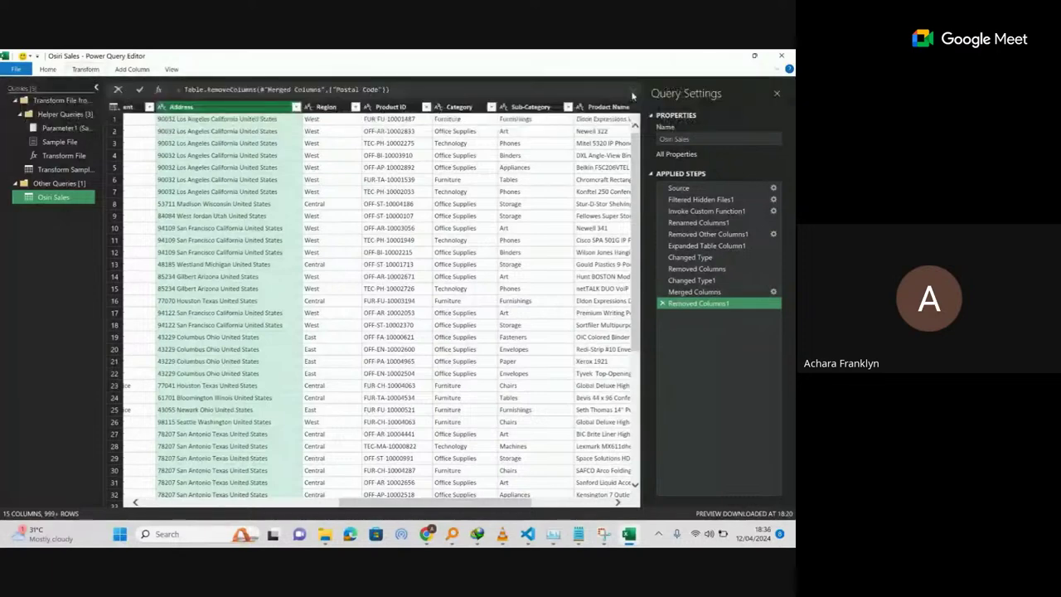
{"action": "left_click", "coordinate": [633, 94]}
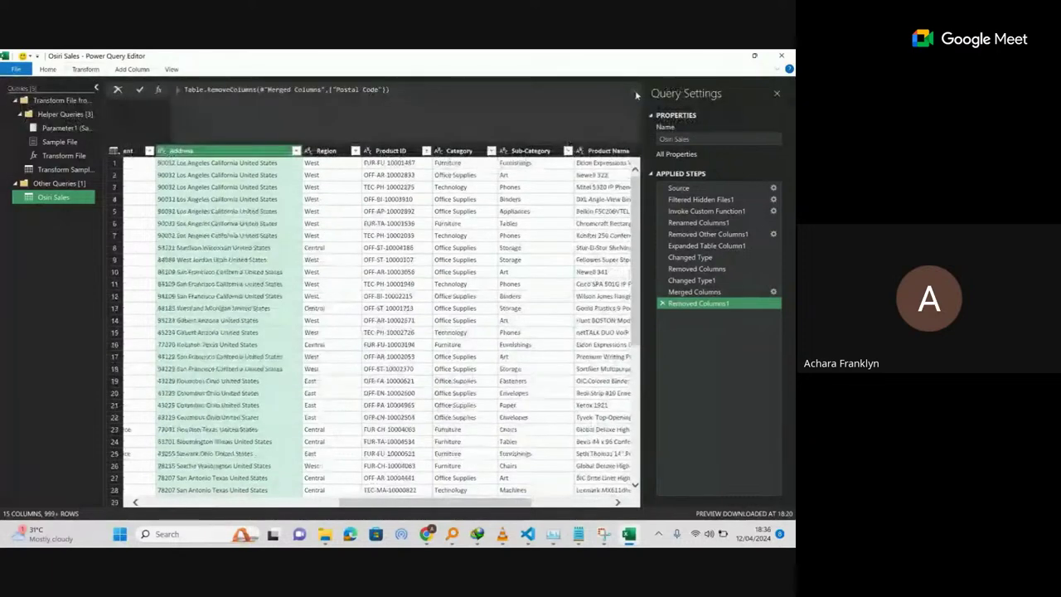
Cancel the Address column rename and collapse then re-expand the Queries pane.
{"action": "left_click", "coordinate": [88, 68]}
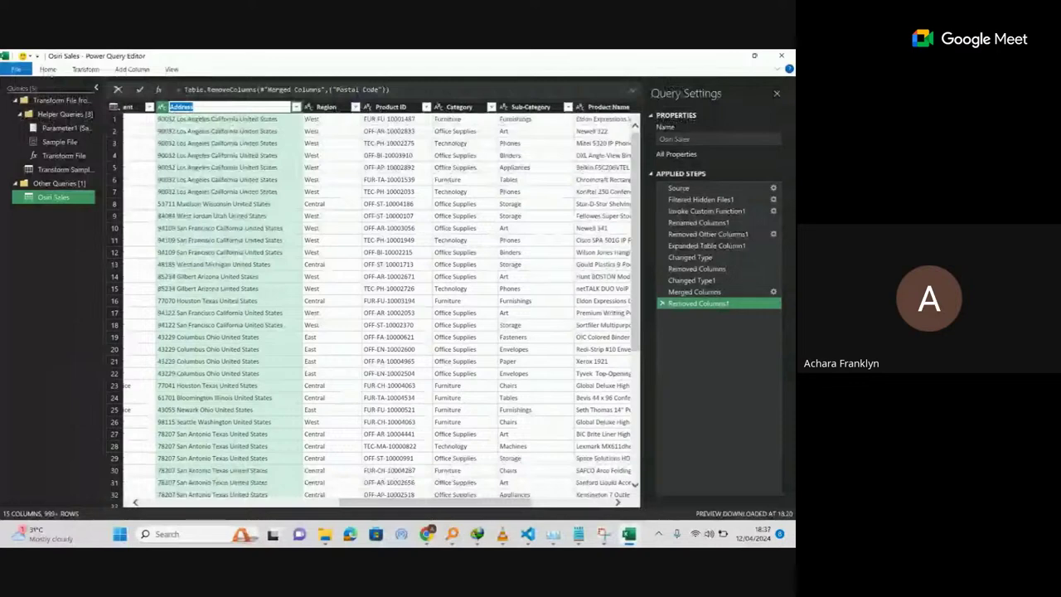
{"action": "key", "text": "Return"}
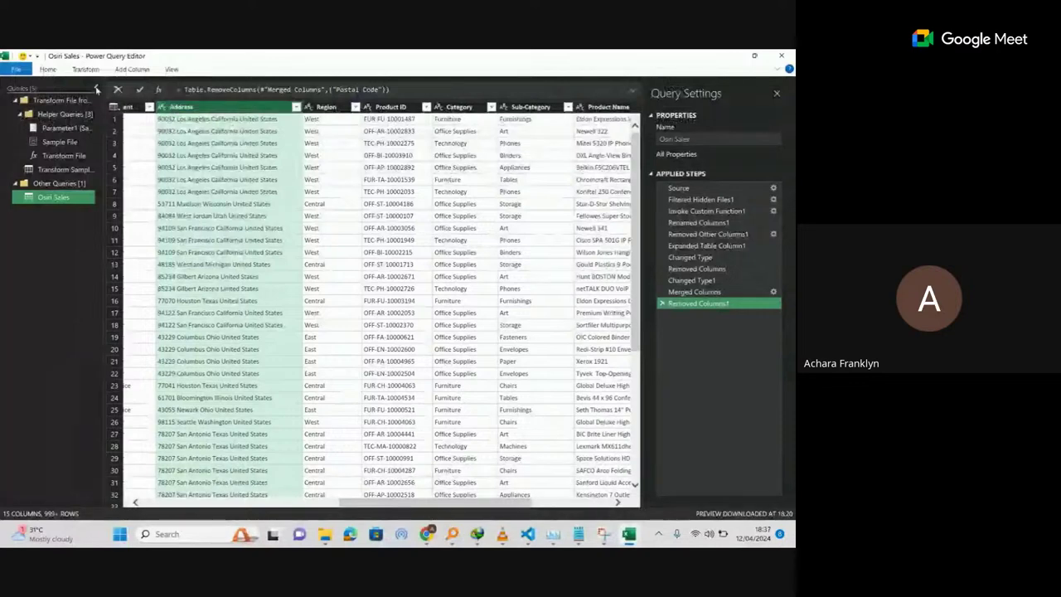
{"action": "left_click", "coordinate": [96, 89]}
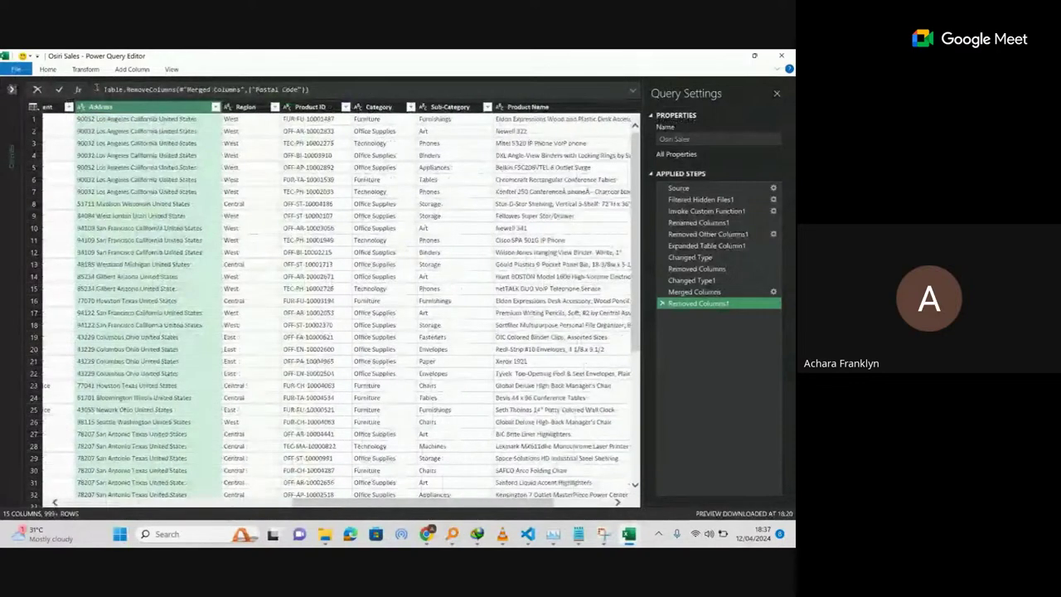
{"action": "left_click", "coordinate": [11, 89]}
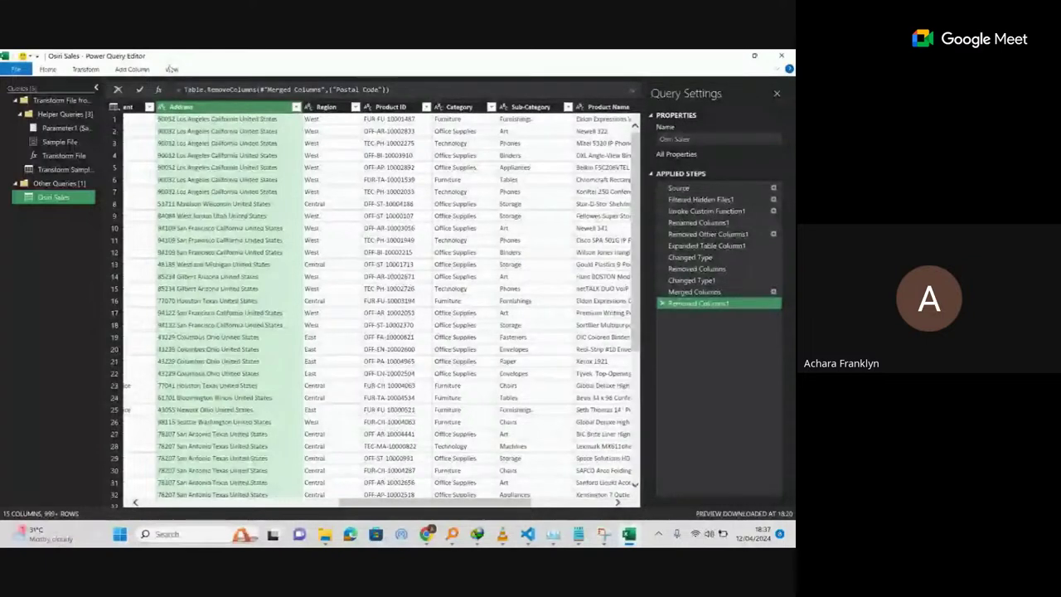
Pin the ribbon permanently open with the View options showing.
{"action": "left_click", "coordinate": [171, 69]}
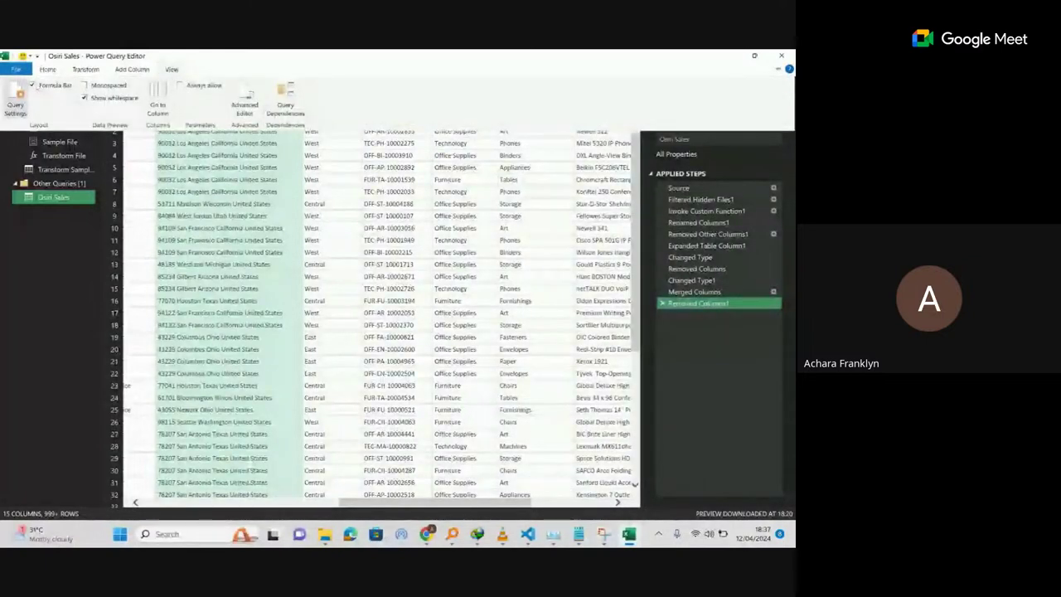
{"action": "key", "text": "Escape"}
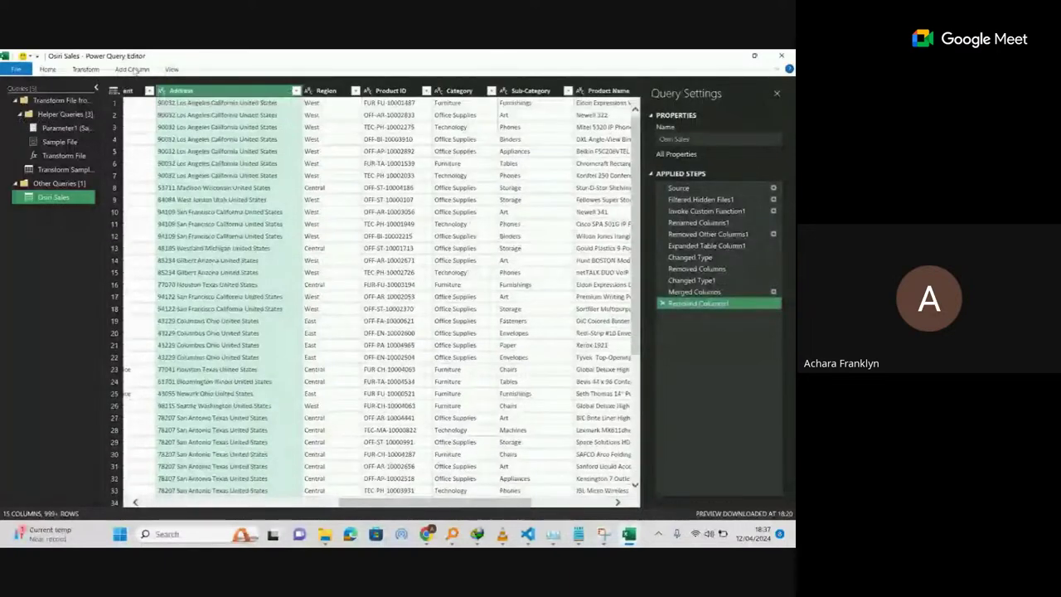
{"action": "left_click", "coordinate": [171, 69]}
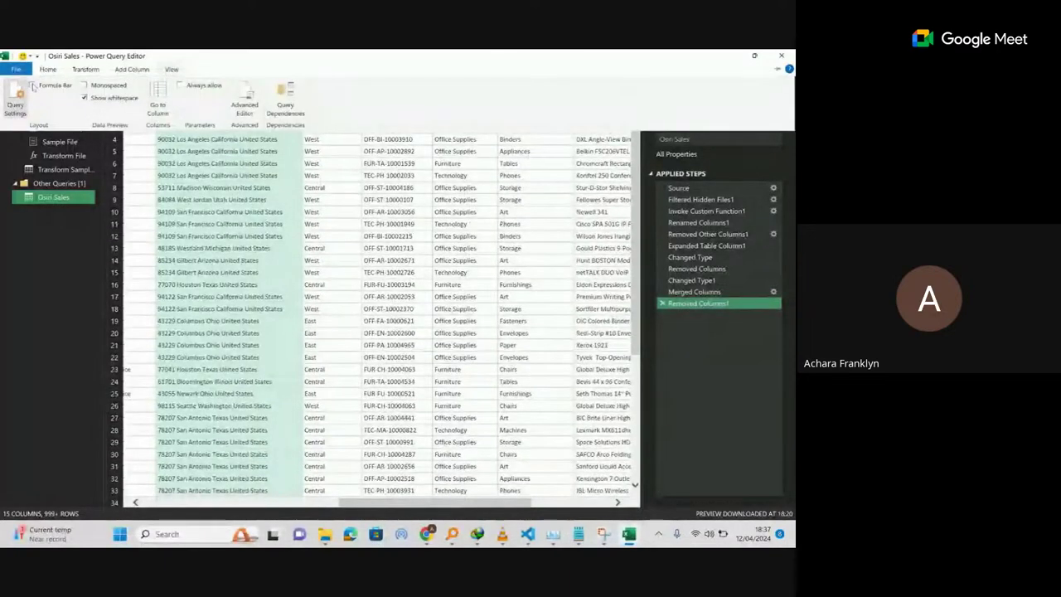
{"action": "left_click", "coordinate": [34, 85]}
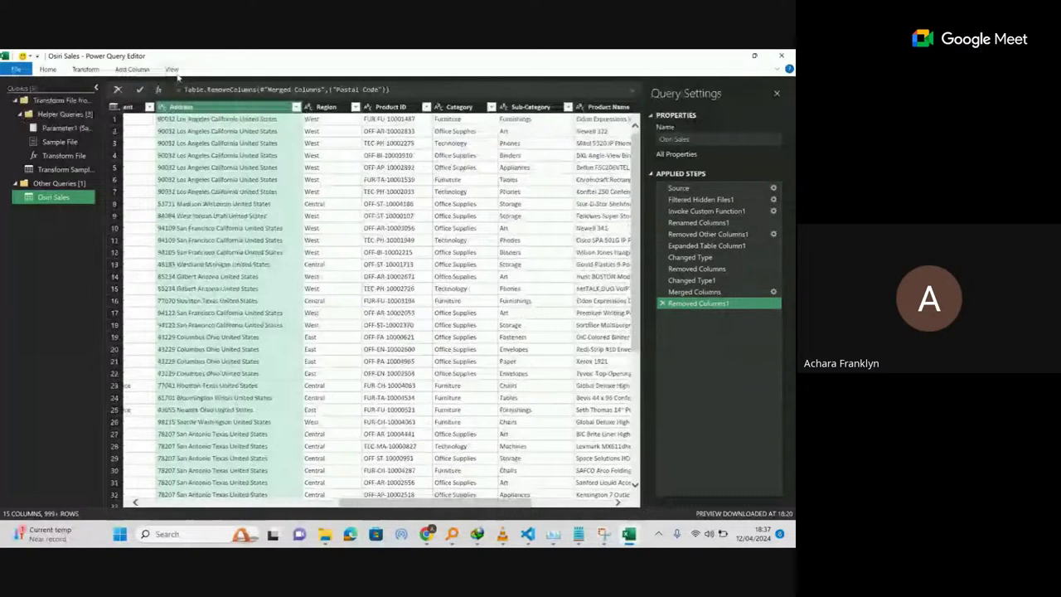
{"action": "left_click", "coordinate": [173, 70]}
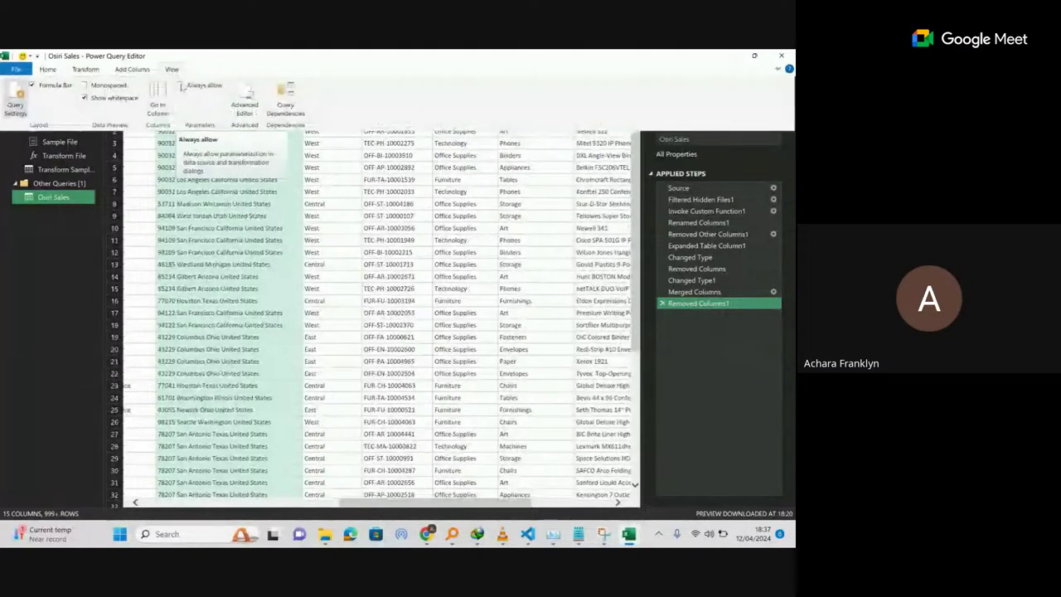
{"action": "left_click", "coordinate": [182, 87]}
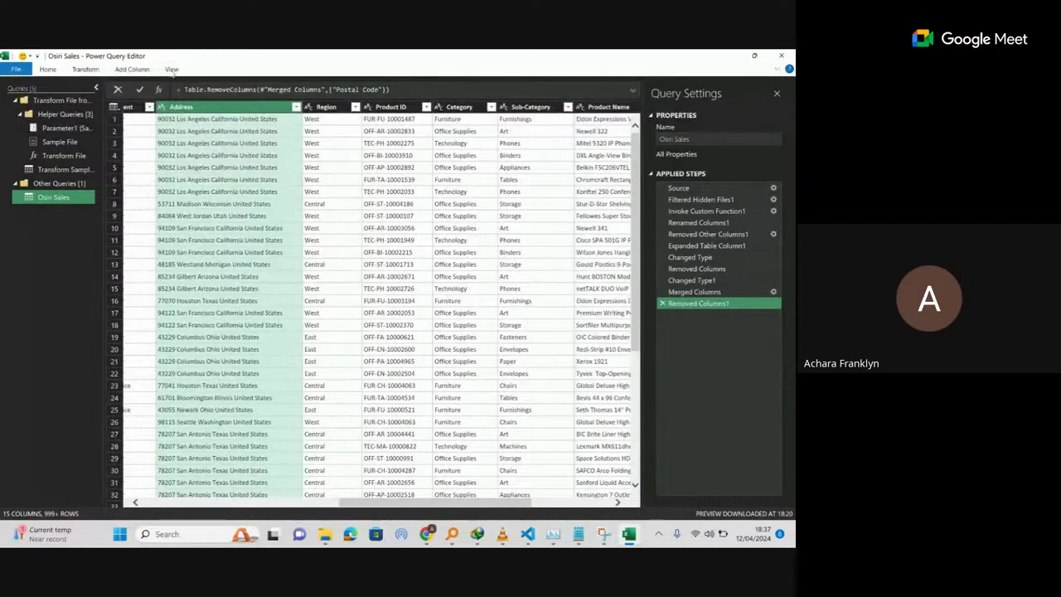
{"action": "left_click", "coordinate": [171, 69]}
{"action": "left_click", "coordinate": [171, 70]}
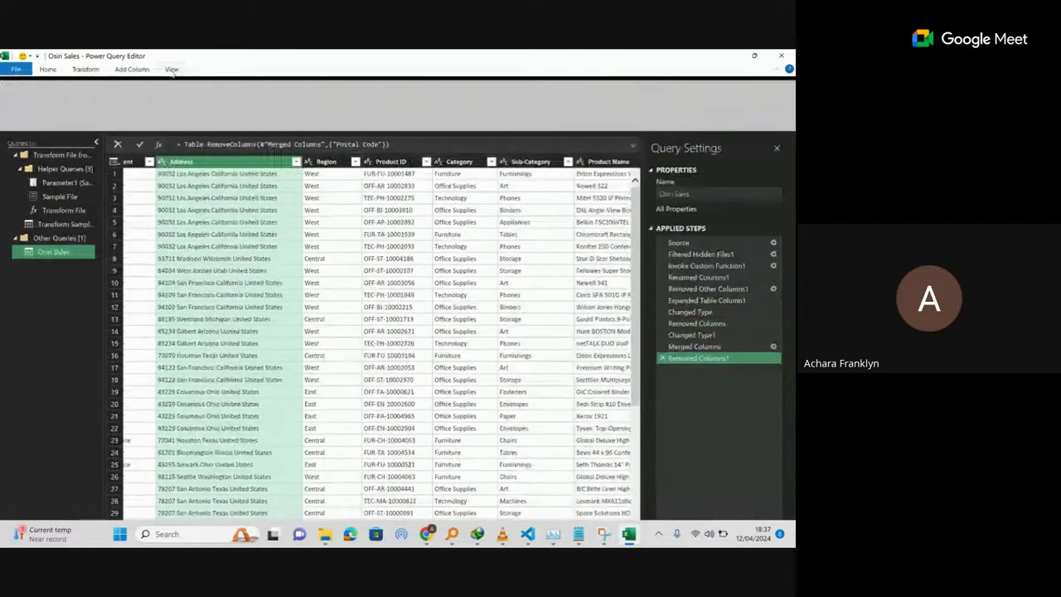
{"action": "double_click", "coordinate": [172, 70]}
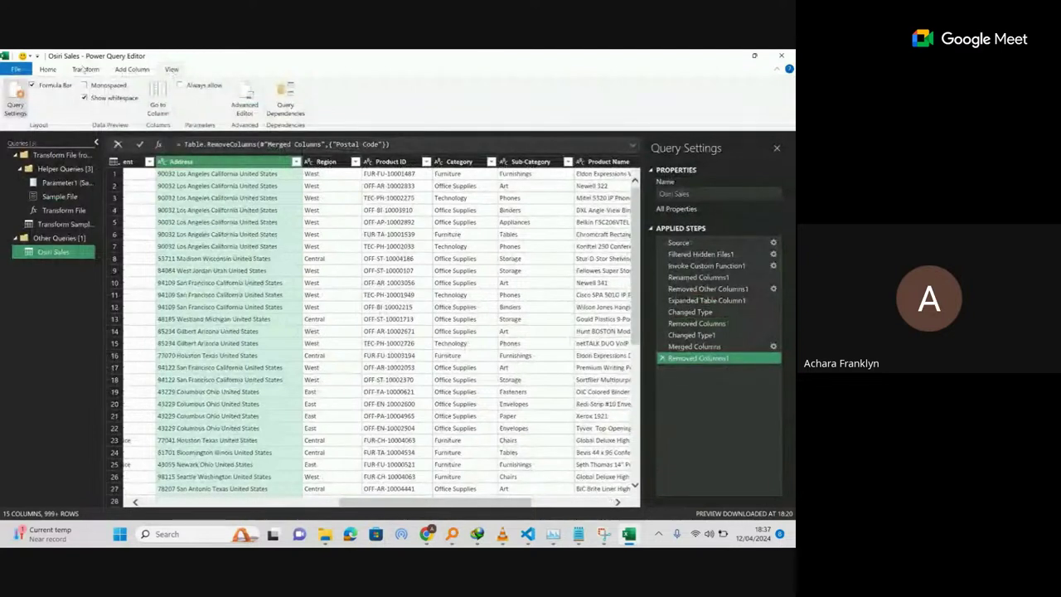
Browse the Home and Add Column commands, ending on the Transform commands.
{"action": "left_click", "coordinate": [47, 69]}
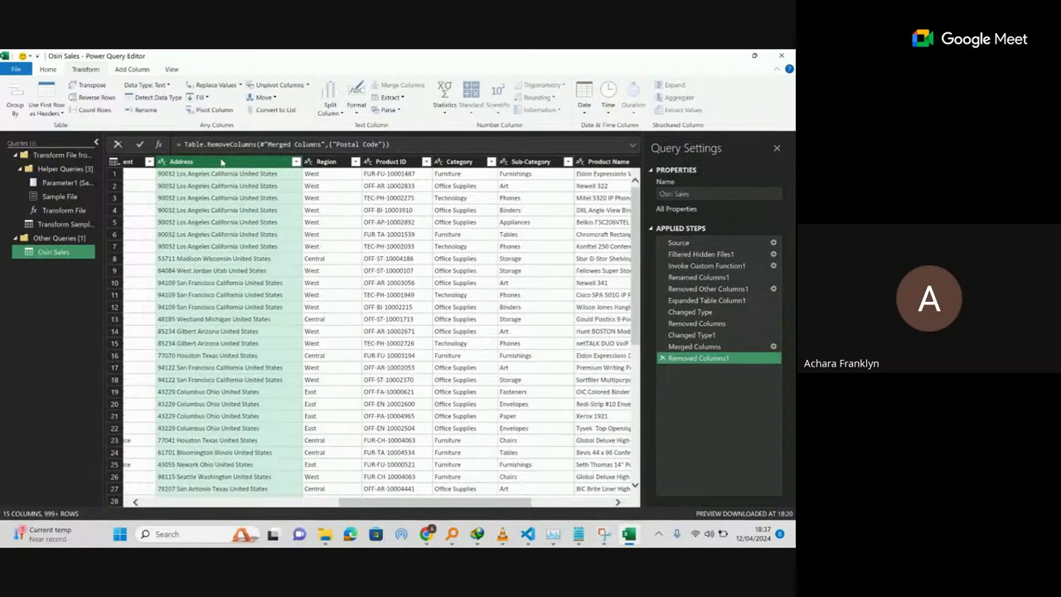
{"action": "left_click", "coordinate": [128, 71]}
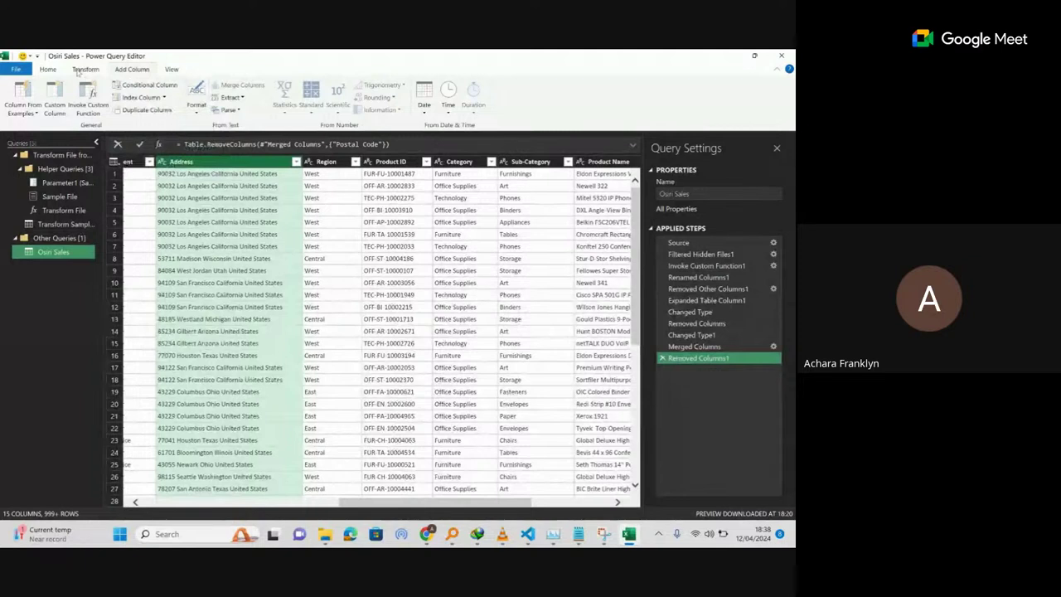
{"action": "left_click", "coordinate": [78, 72]}
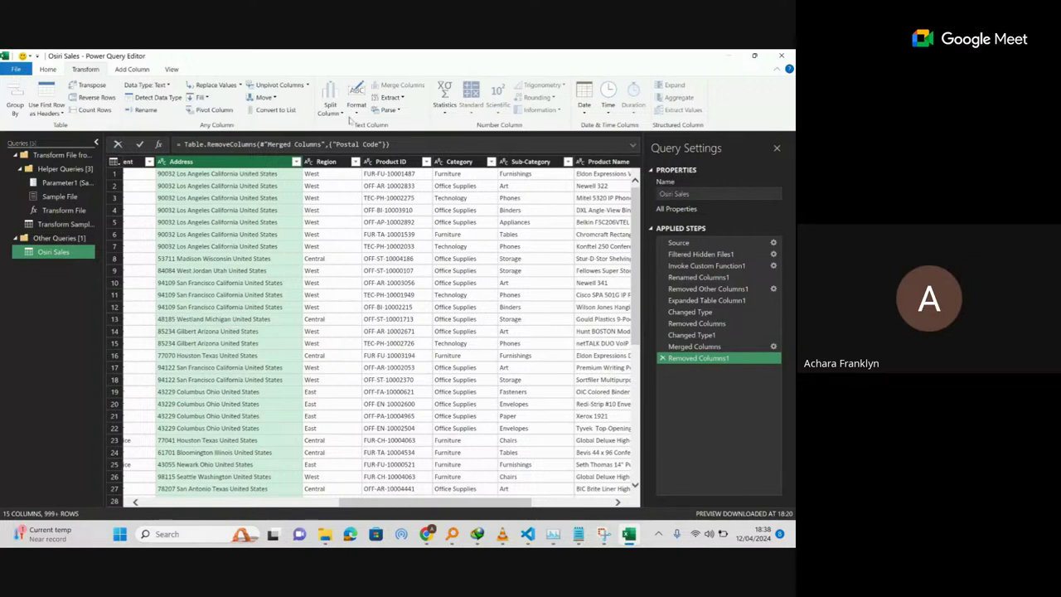
Split Address by Space at the left-most delimiter, with the quote character set to None.
{"action": "left_click", "coordinate": [330, 113]}
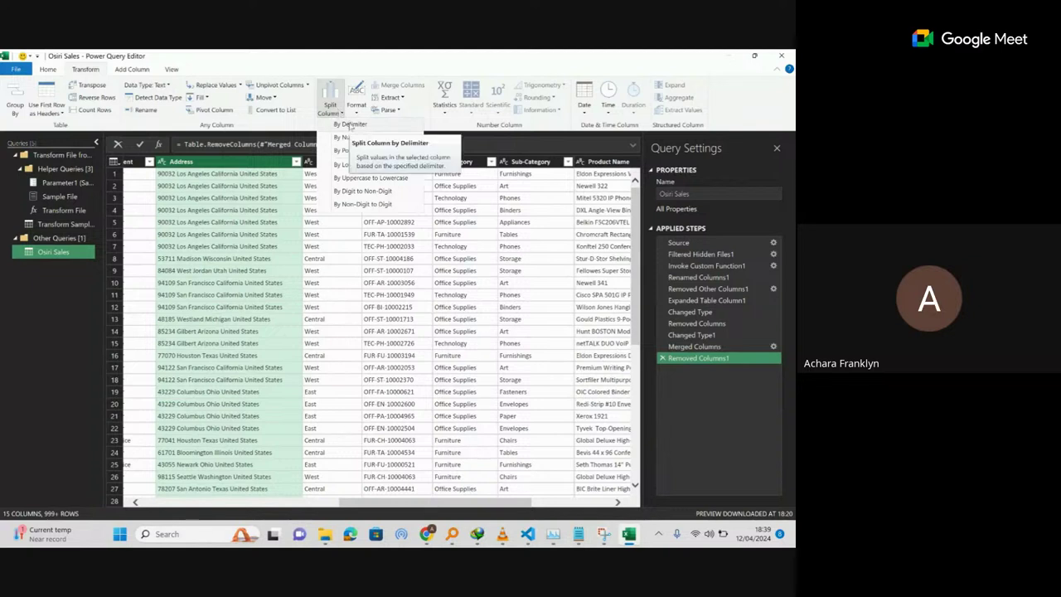
{"action": "left_click", "coordinate": [350, 126]}
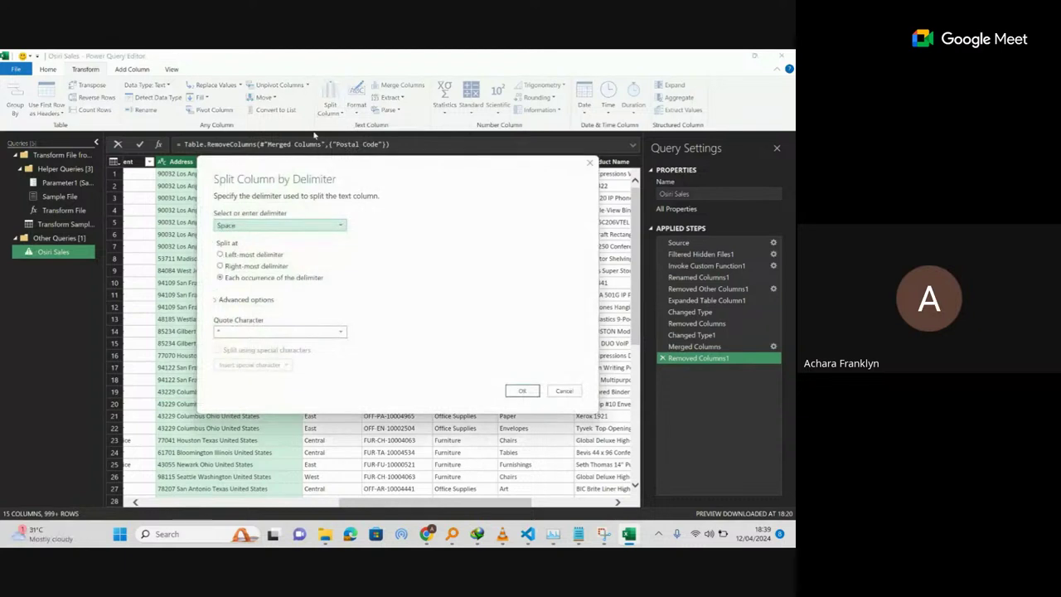
{"action": "left_click_drag", "start_coordinate": [281, 166], "coordinate": [417, 142]}
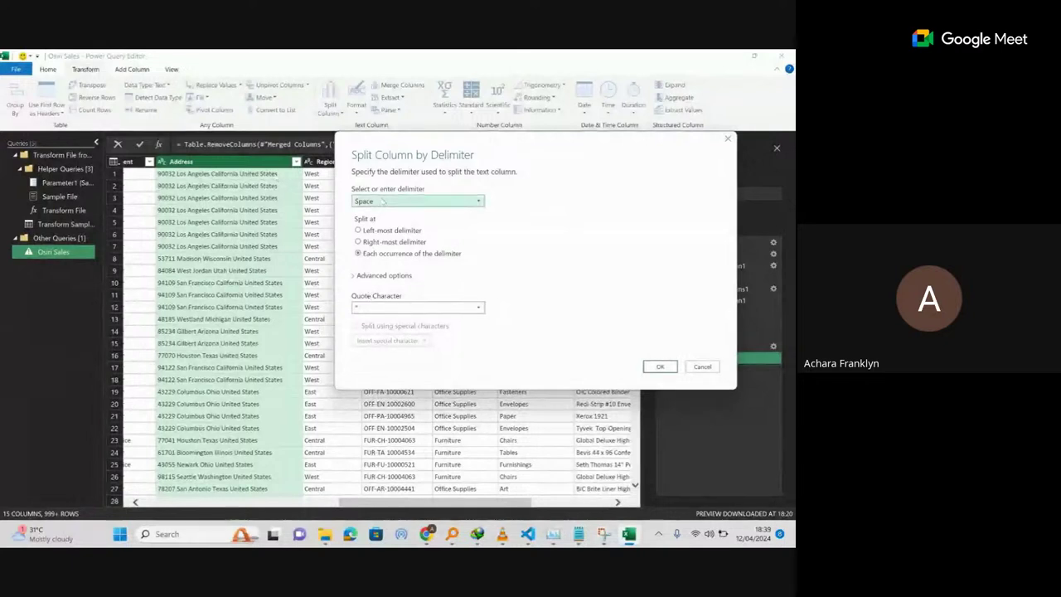
{"action": "left_click", "coordinate": [382, 200]}
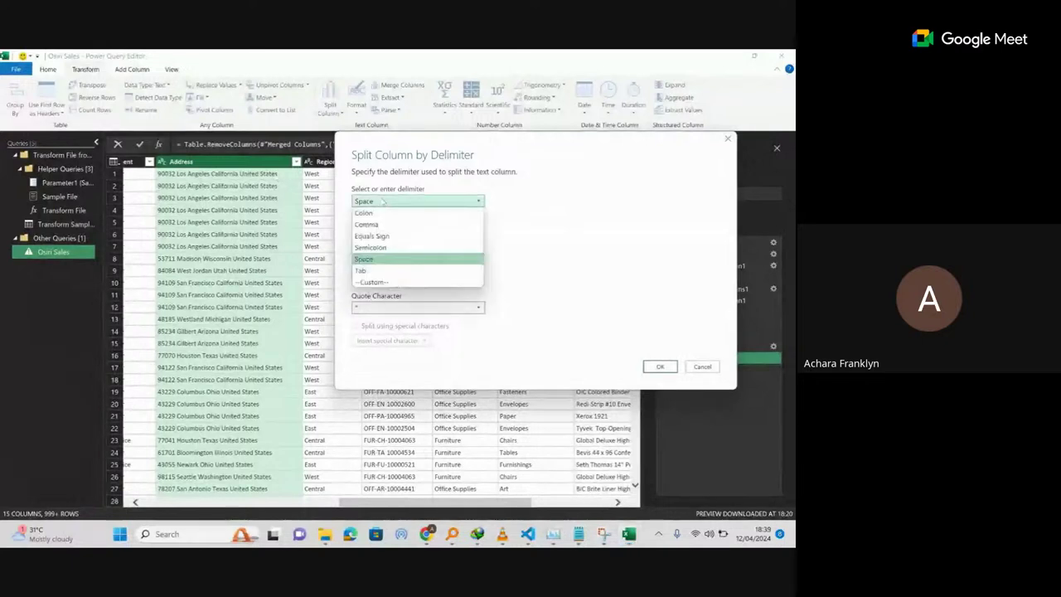
{"action": "left_click", "coordinate": [370, 260]}
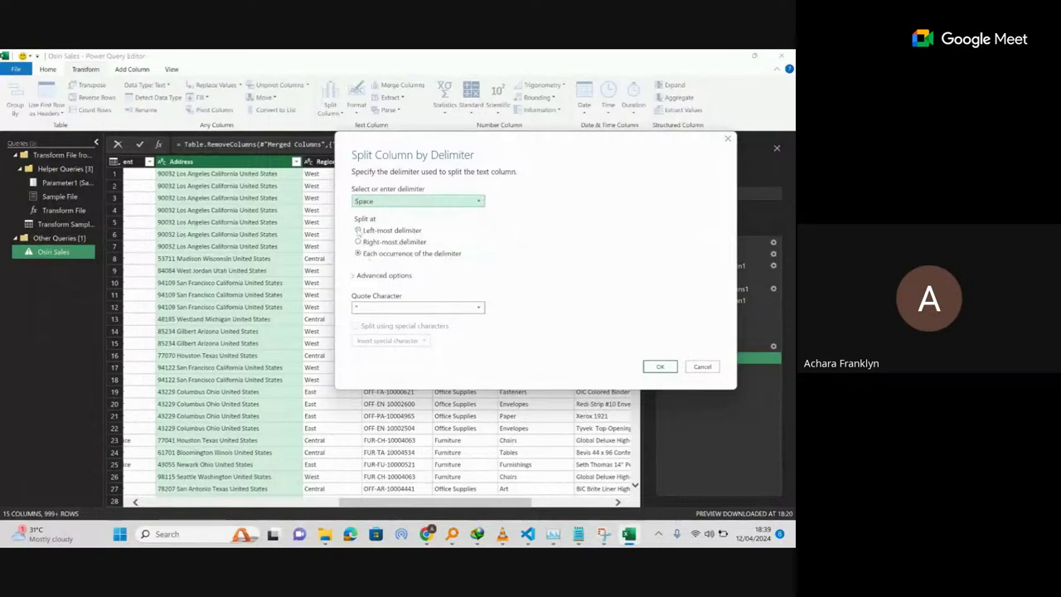
{"action": "left_click", "coordinate": [358, 231]}
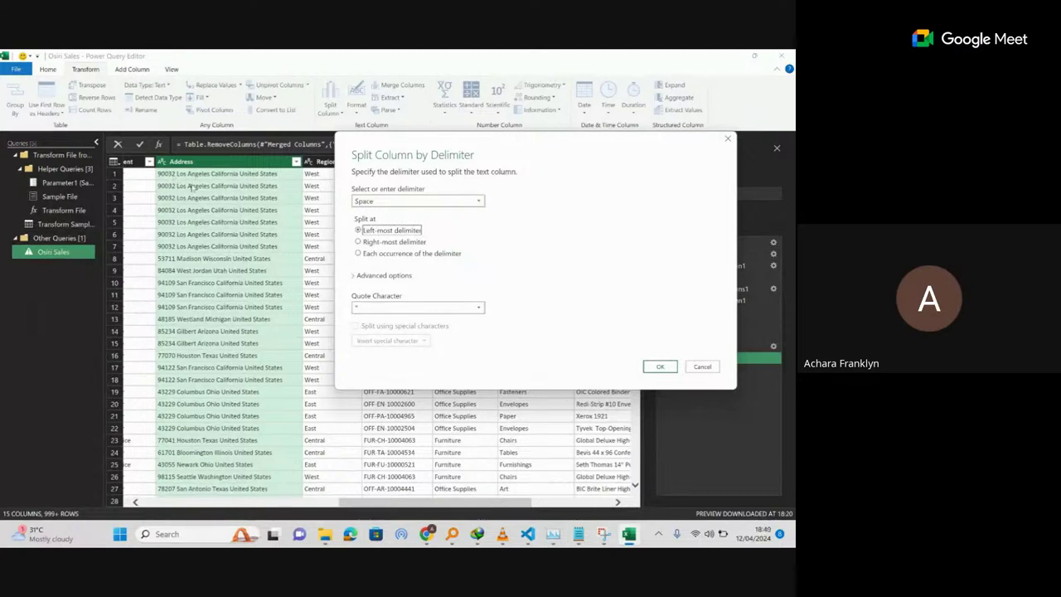
{"action": "left_click", "coordinate": [400, 310]}
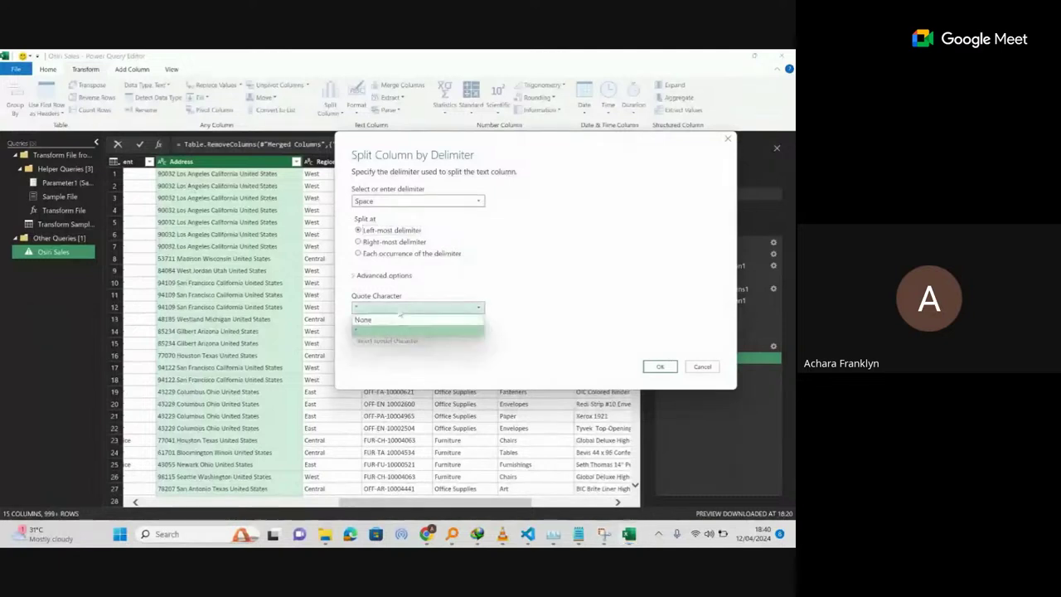
{"action": "left_click", "coordinate": [375, 320]}
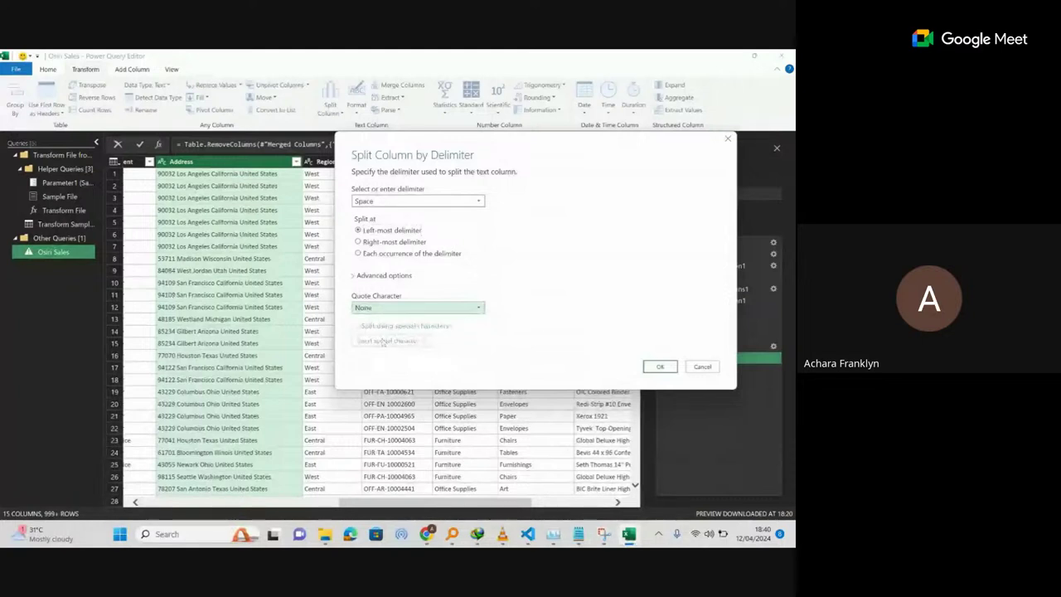
{"action": "left_click", "coordinate": [659, 367]}
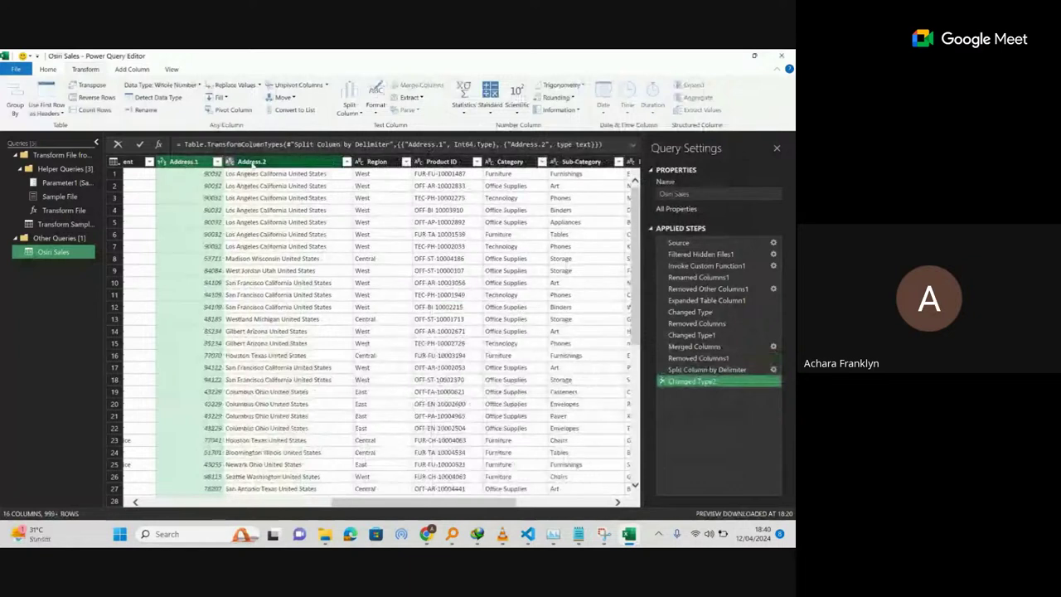
Rename Address.2 to Address and Address.1 to Postal Code, then select the Address column.
{"action": "double_click", "coordinate": [263, 162]}
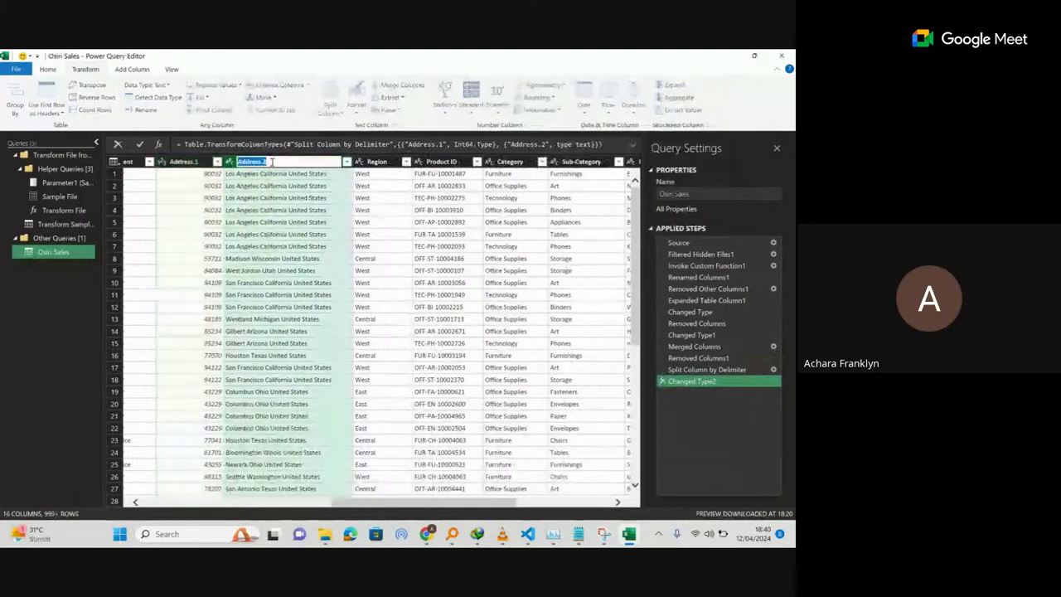
{"action": "type", "text": "Address"}
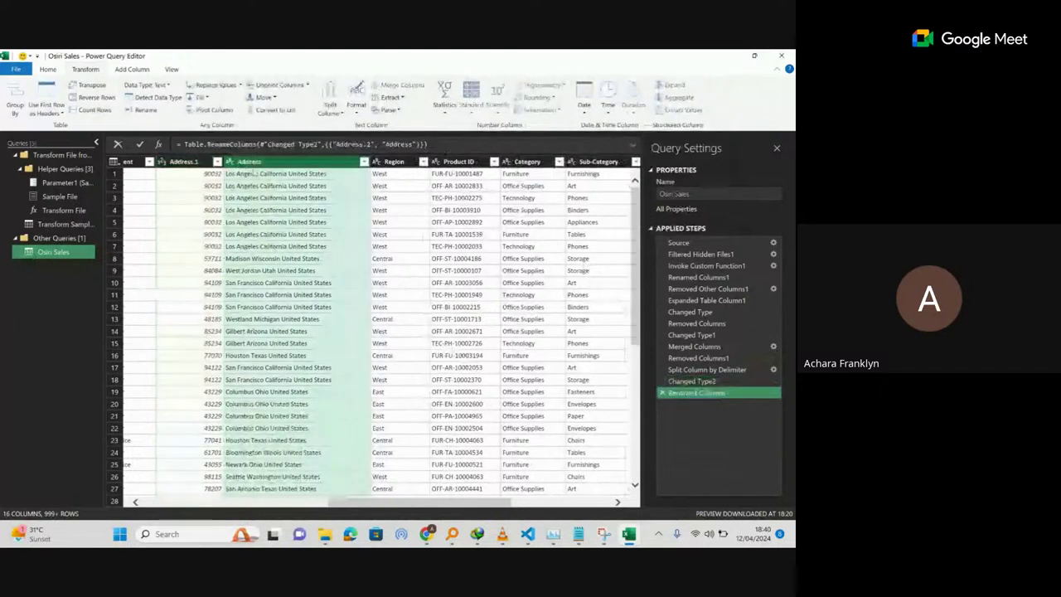
{"action": "left_click", "coordinate": [181, 163]}
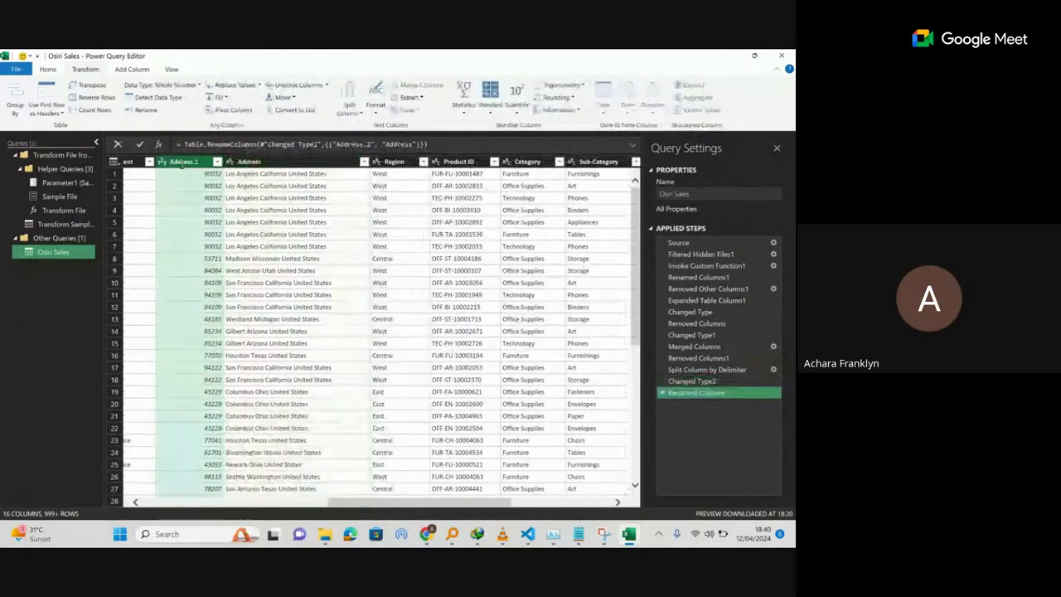
{"action": "double_click", "coordinate": [180, 162]}
{"action": "type", "text": "Postal"}
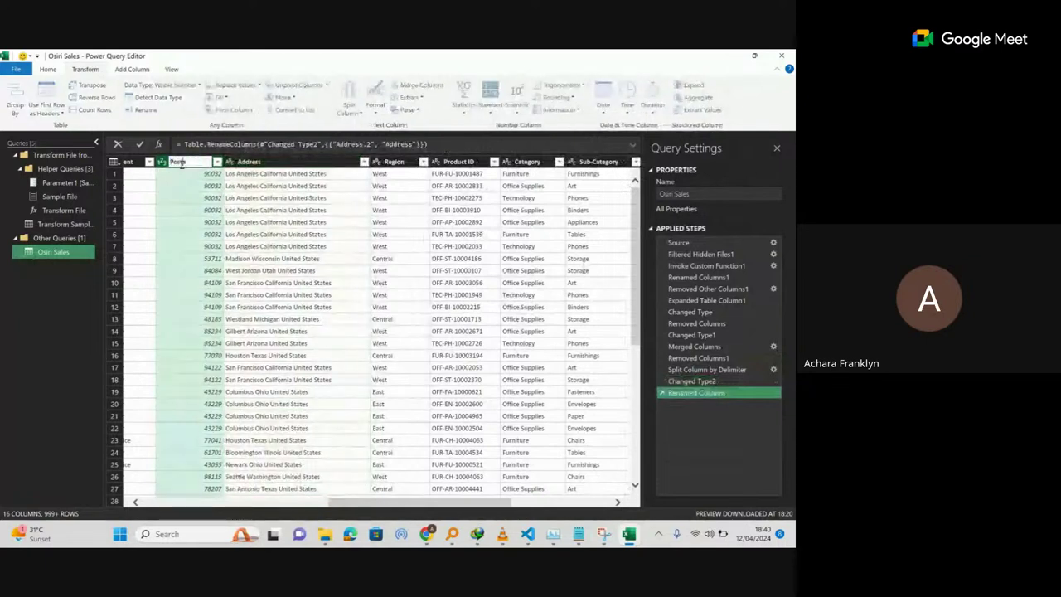
{"action": "type", "text": " Code"}
{"action": "key", "text": "Return"}
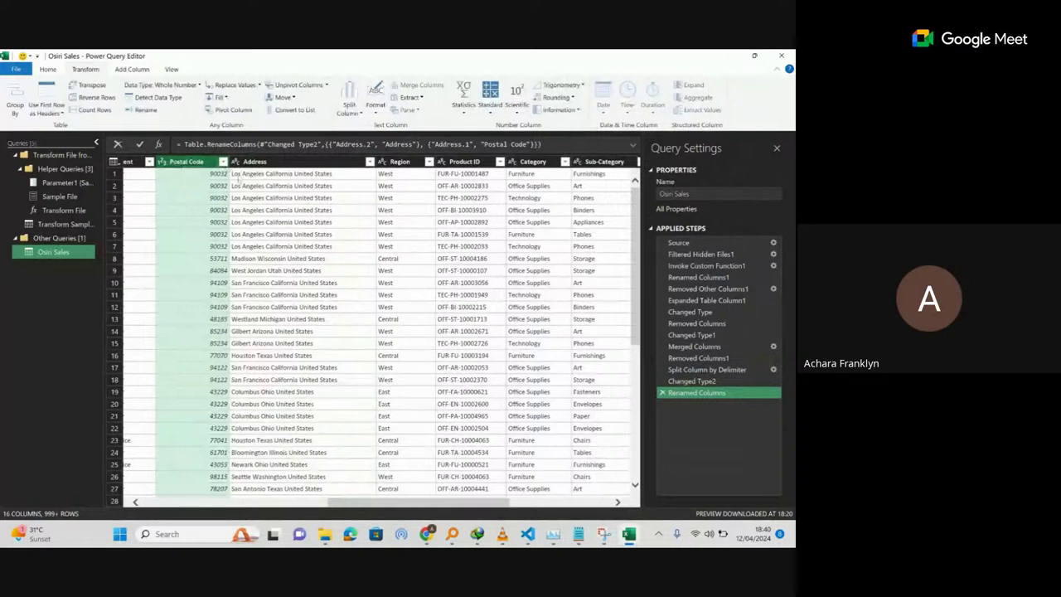
{"action": "left_click", "coordinate": [257, 165]}
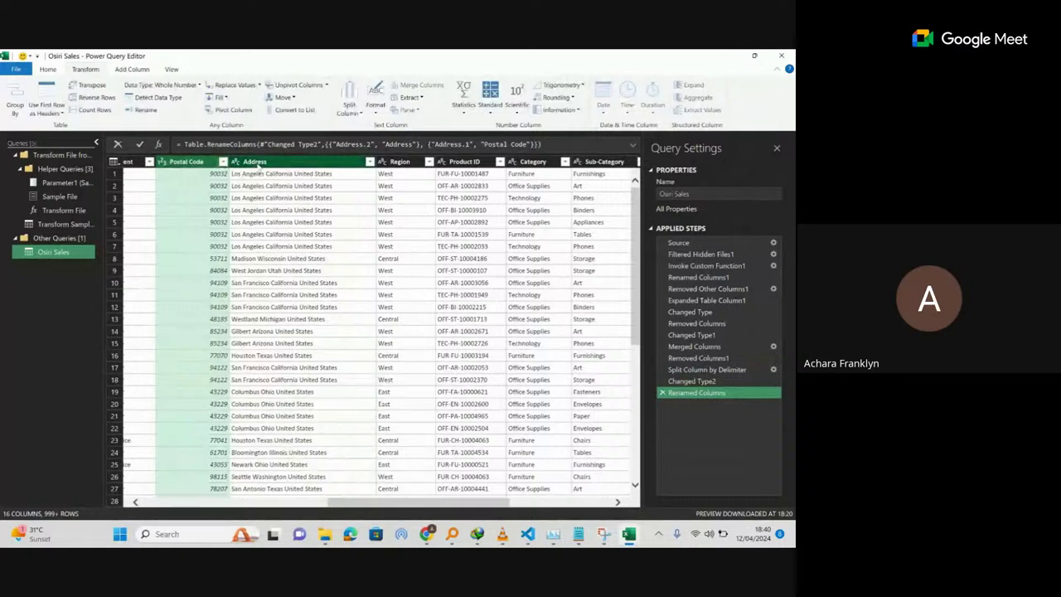
{"action": "left_click", "coordinate": [258, 164]}
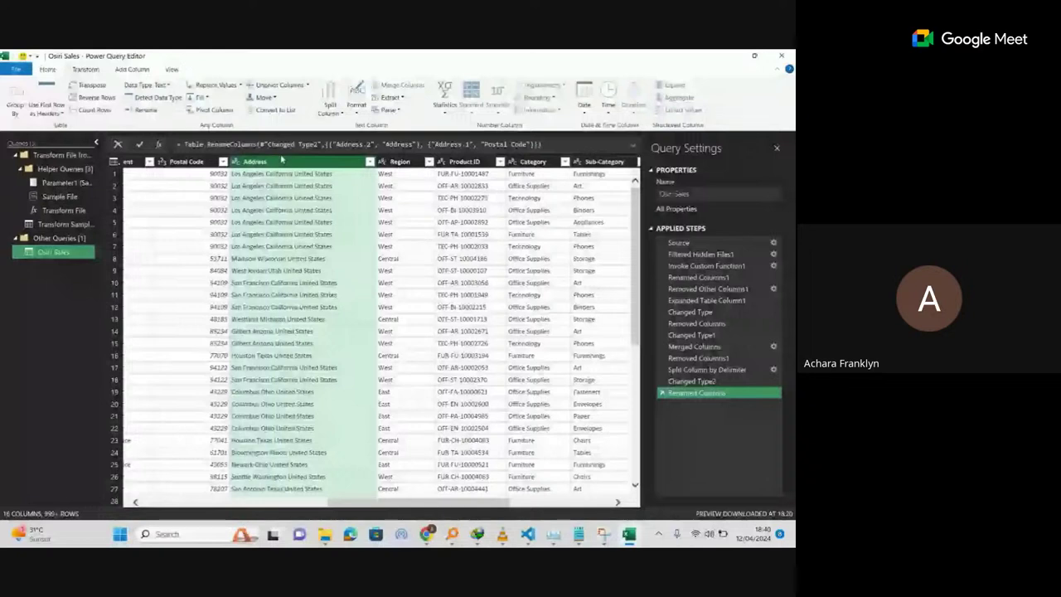
{"action": "left_click", "coordinate": [330, 106]}
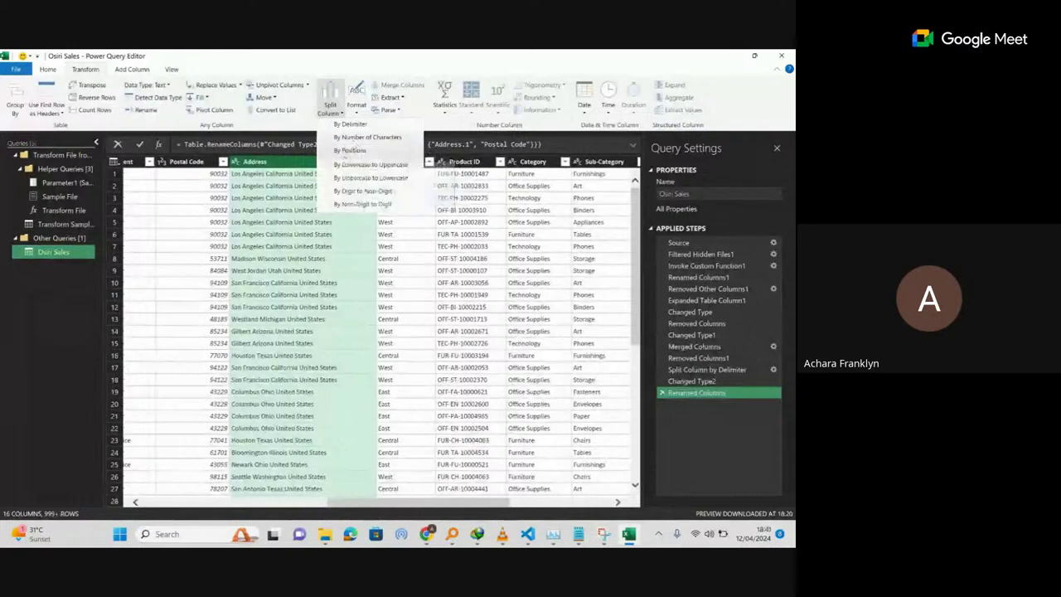
{"action": "left_click", "coordinate": [349, 150]}
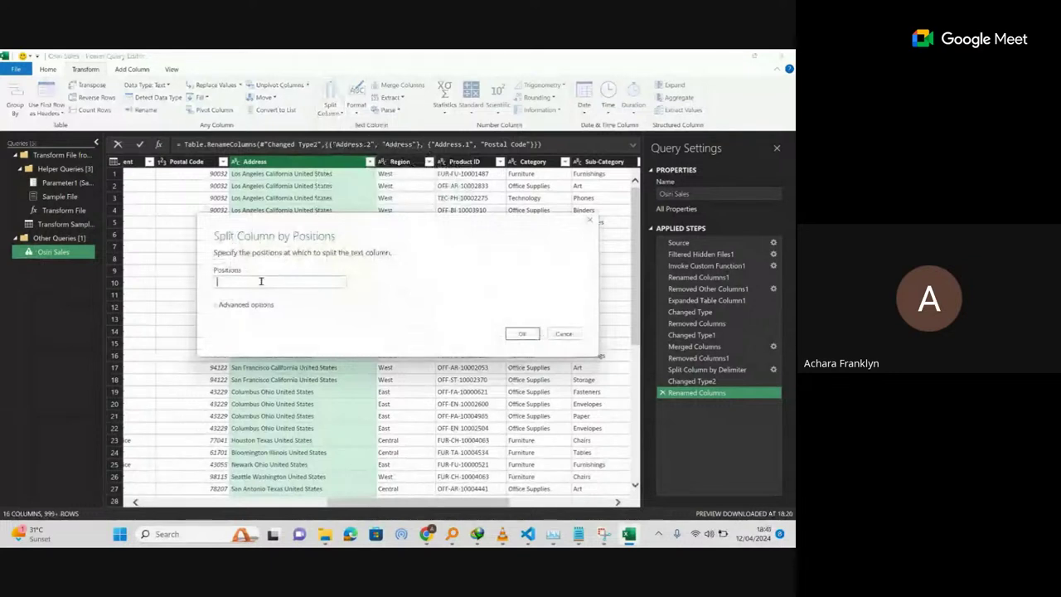
{"action": "left_click", "coordinate": [216, 305]}
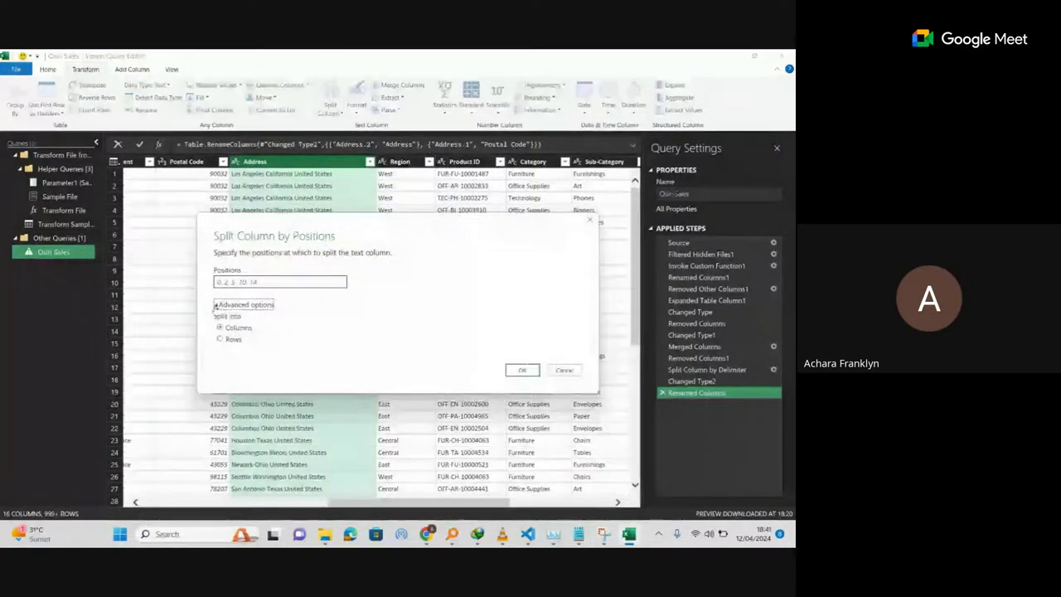
{"action": "left_click", "coordinate": [223, 283]}
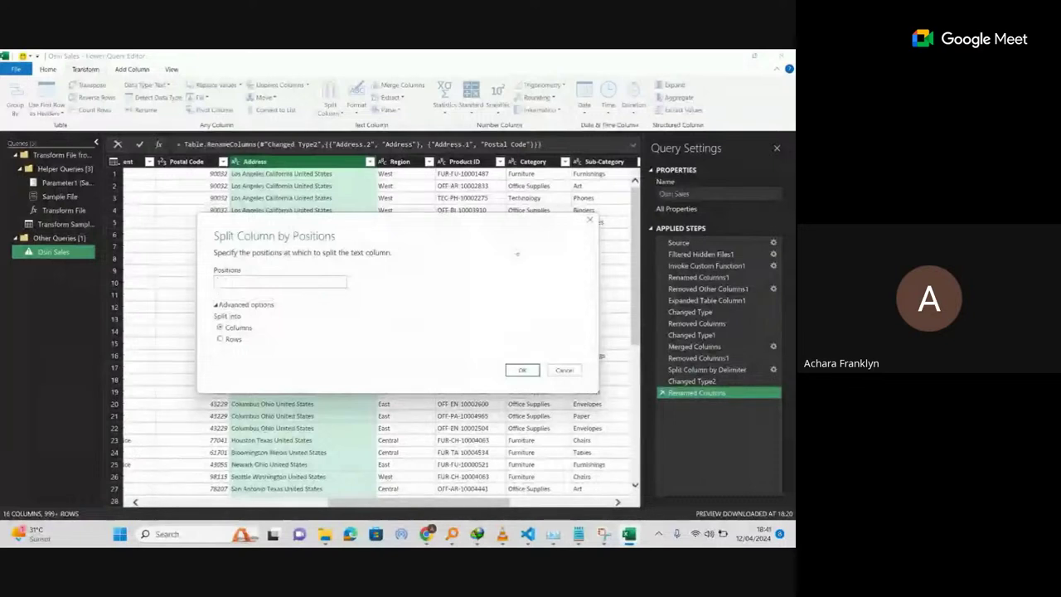
{"action": "type", "text": "0, 2, 5, 10, 14"}
{"action": "left_click", "coordinate": [590, 220]}
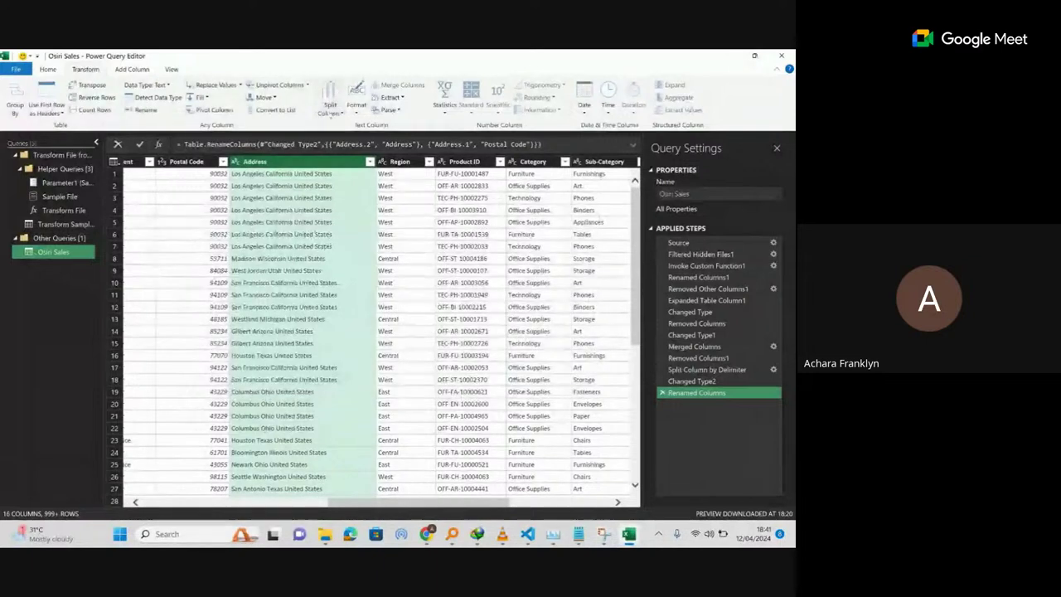
Split Address by Space at each occurrence of the delimiter, with the quote character set to None.
{"action": "left_click", "coordinate": [330, 106]}
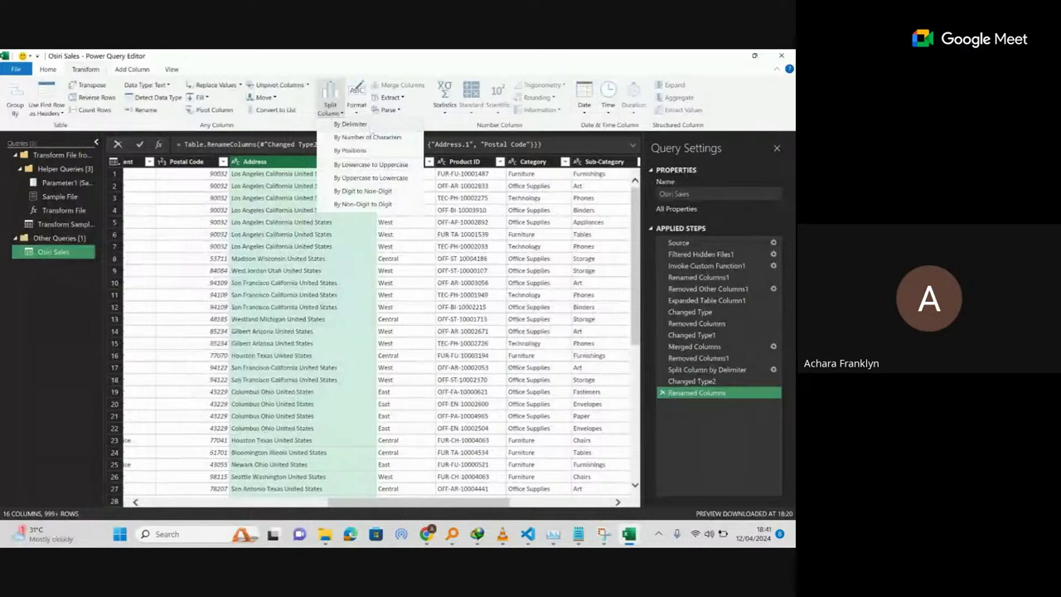
{"action": "left_click", "coordinate": [350, 123]}
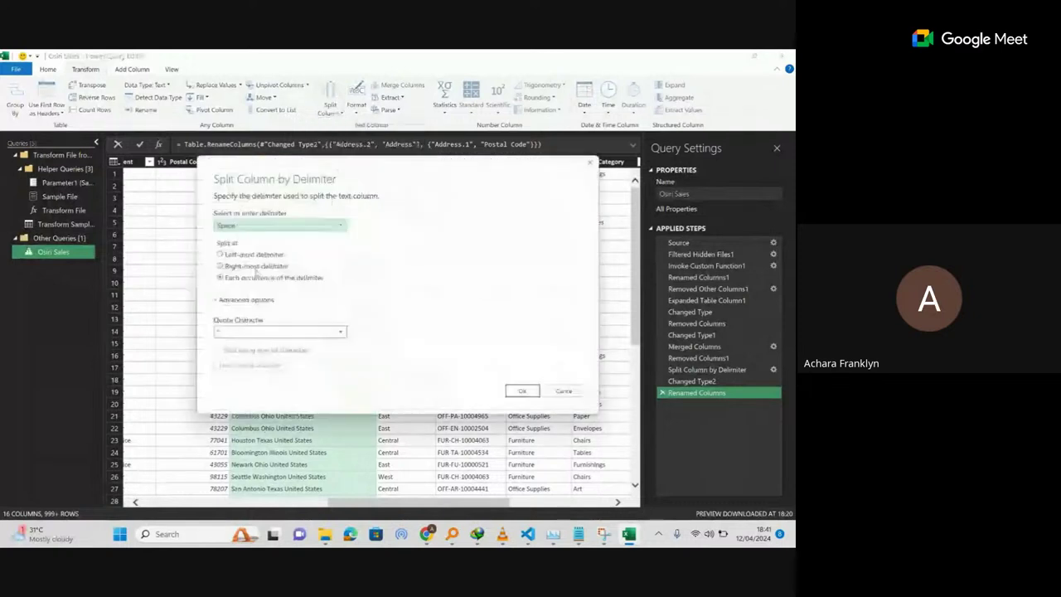
{"action": "left_click", "coordinate": [220, 254]}
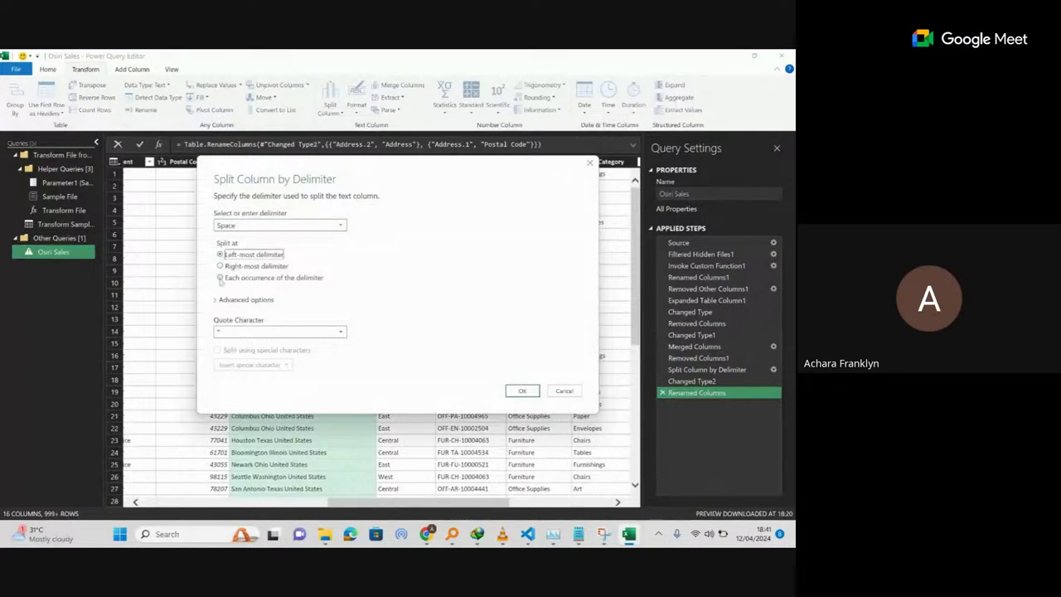
{"action": "left_click", "coordinate": [221, 279]}
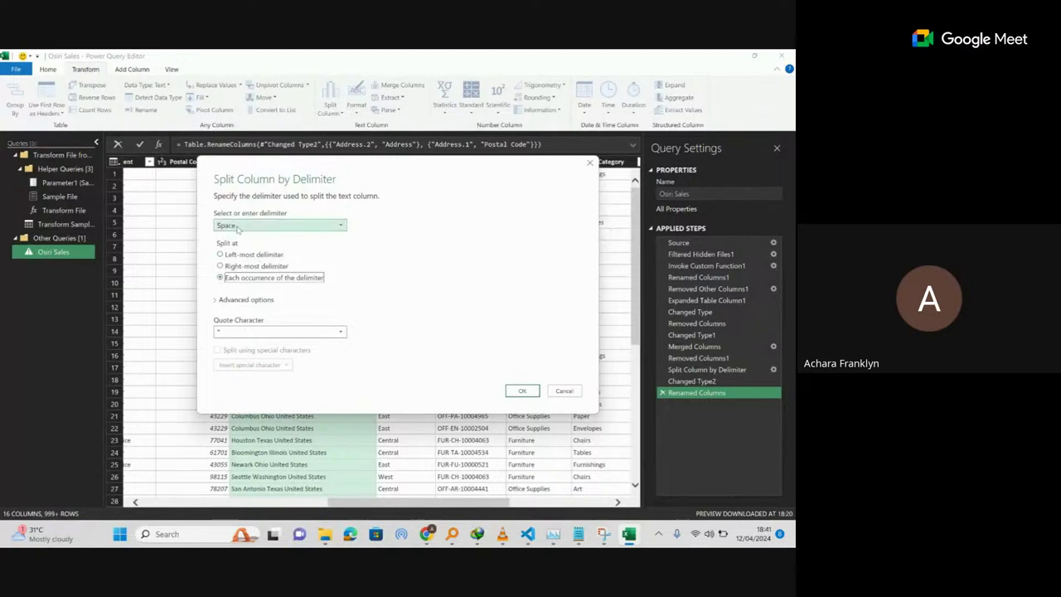
{"action": "left_click", "coordinate": [273, 332]}
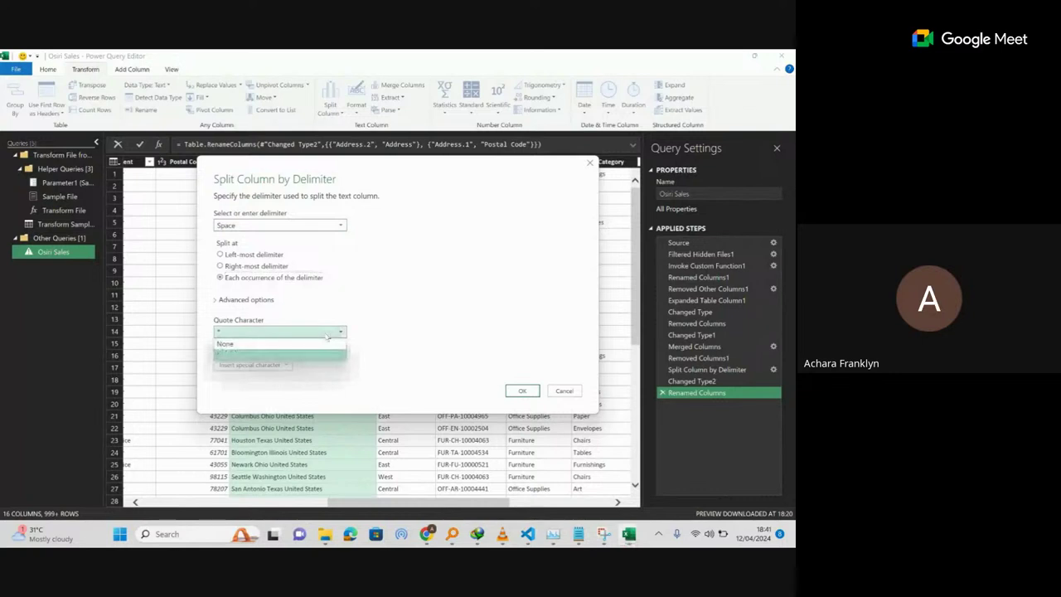
{"action": "left_click", "coordinate": [248, 346]}
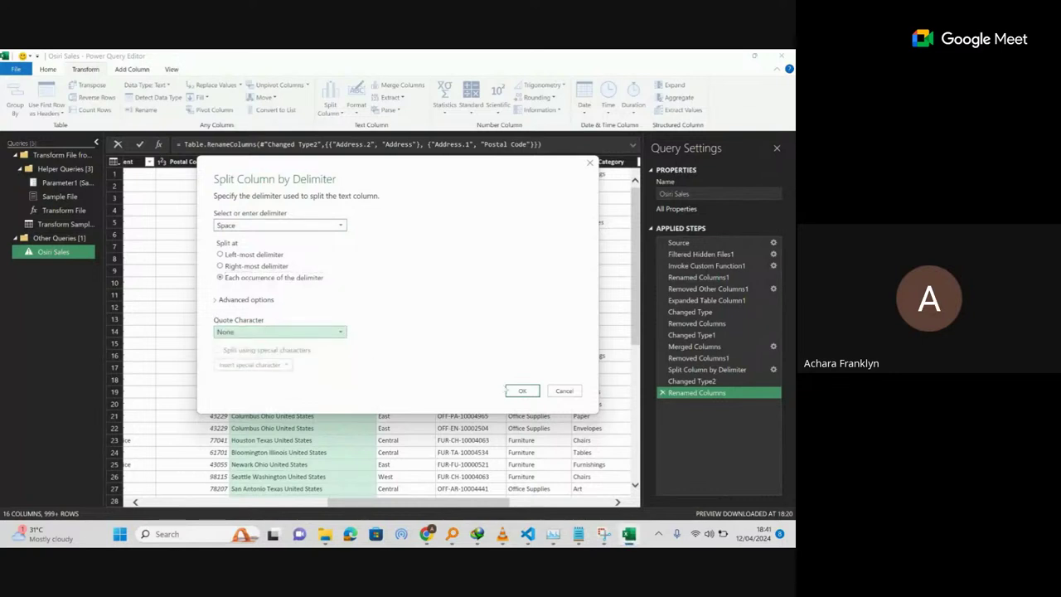
{"action": "left_click", "coordinate": [523, 391]}
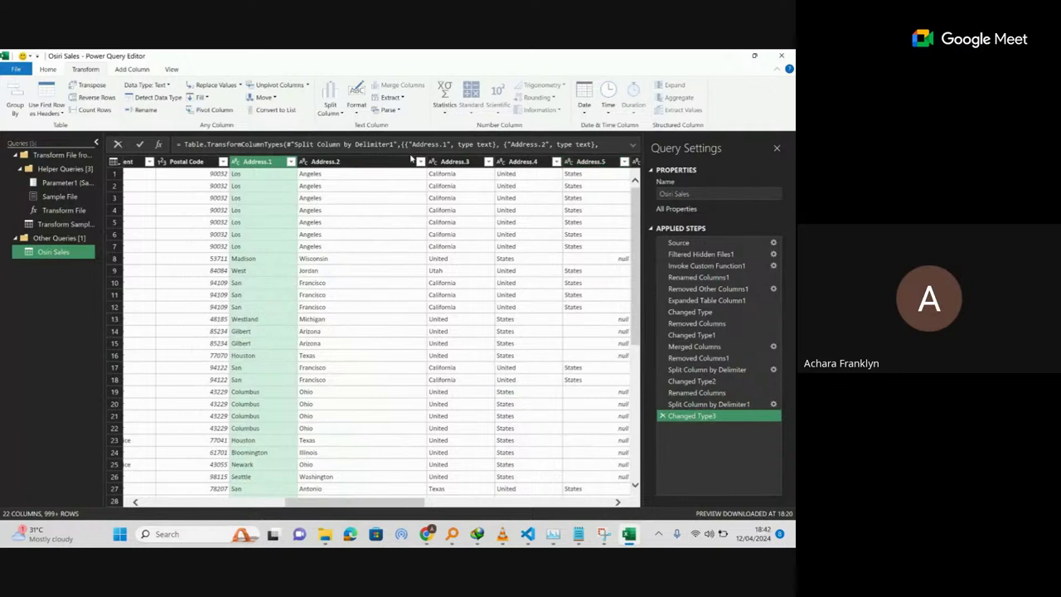
Merge Address.1 and Address.2 with no separator into a new column named City.
{"action": "left_click", "coordinate": [369, 162], "text": "ctrl"}
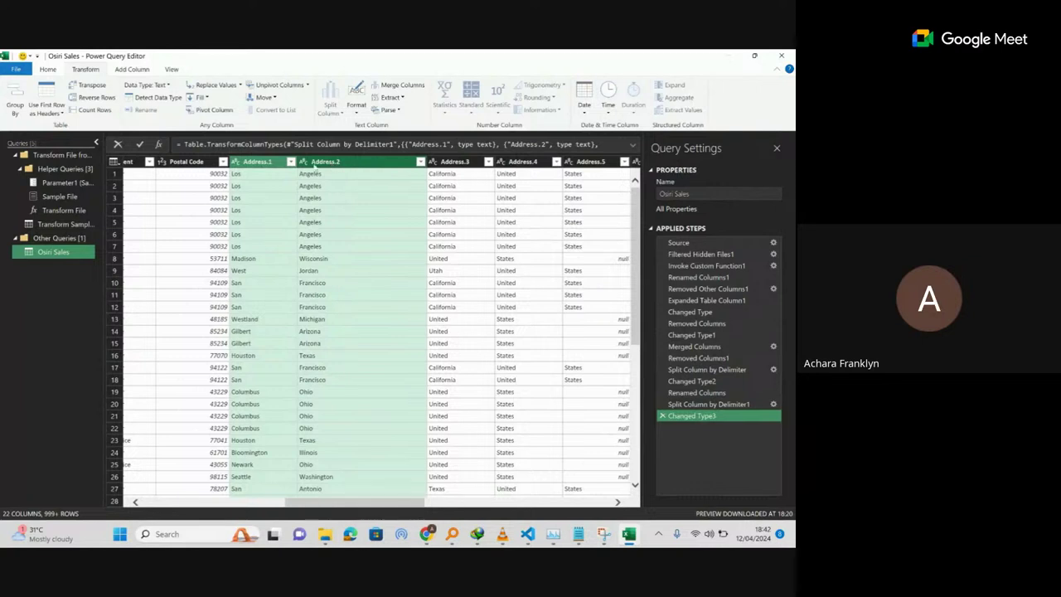
{"action": "left_click", "coordinate": [403, 86]}
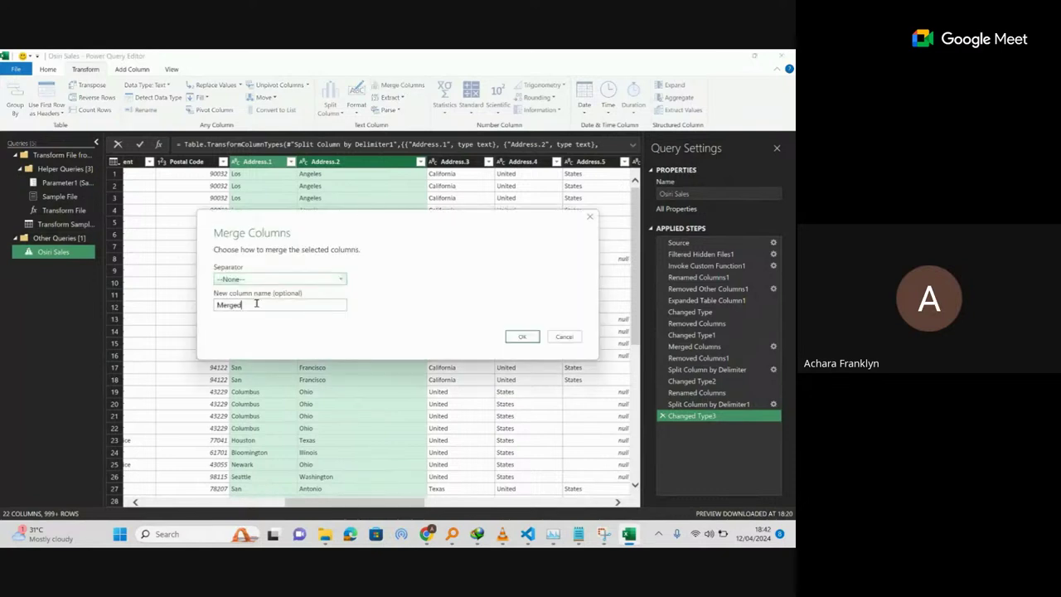
{"action": "left_click_drag", "start_coordinate": [249, 305], "coordinate": [199, 311]}
{"action": "key", "text": "BackSpace"}
{"action": "type", "text": "City"}
{"action": "left_click", "coordinate": [523, 336]}
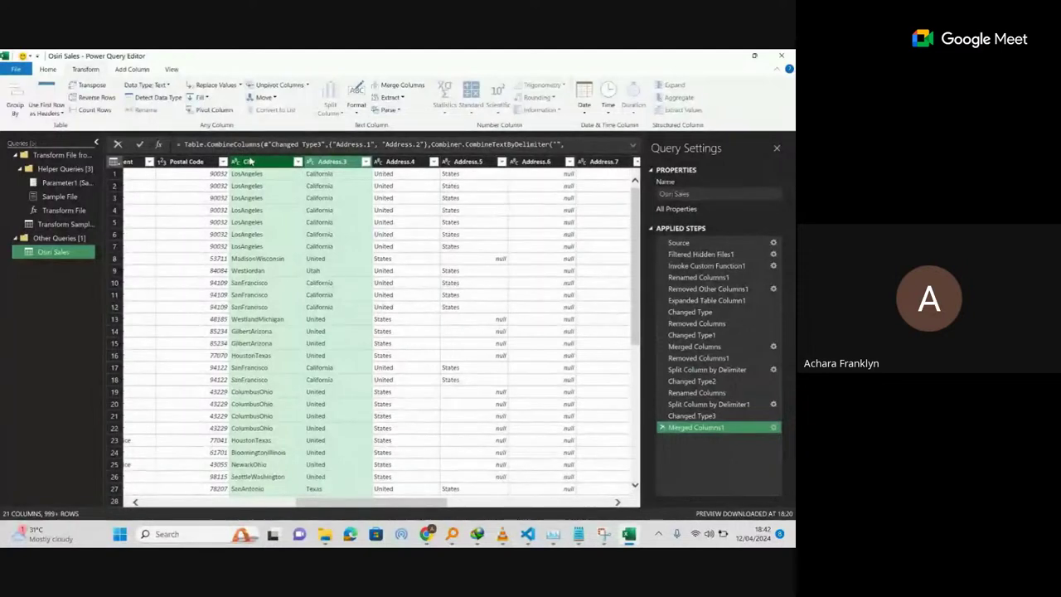
Delete the Merged Columns1 step so Address.1 and Address.2 are separate again.
{"action": "left_click", "coordinate": [249, 161]}
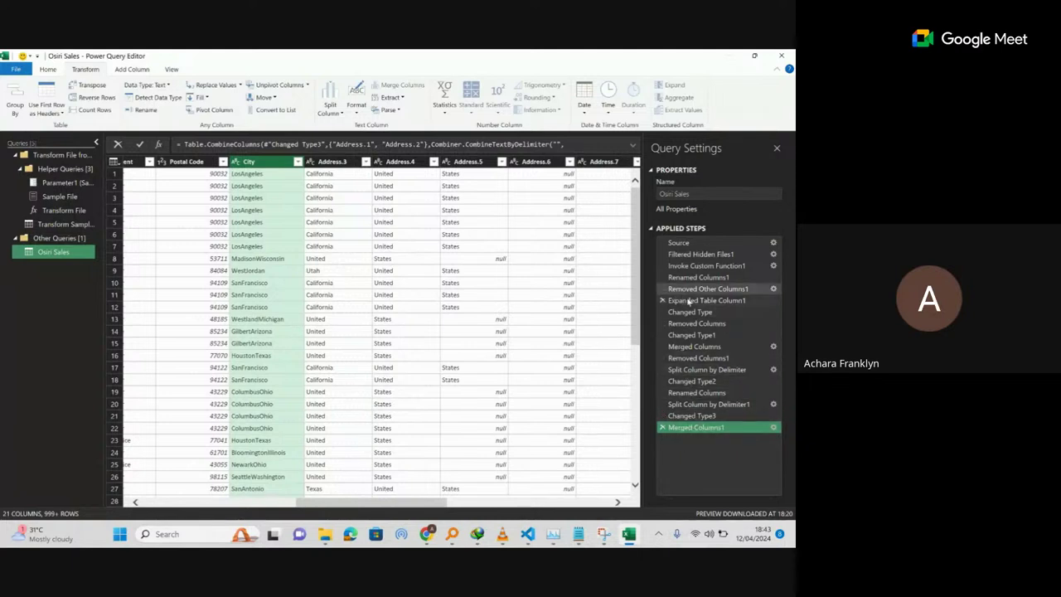
{"action": "left_click", "coordinate": [662, 427]}
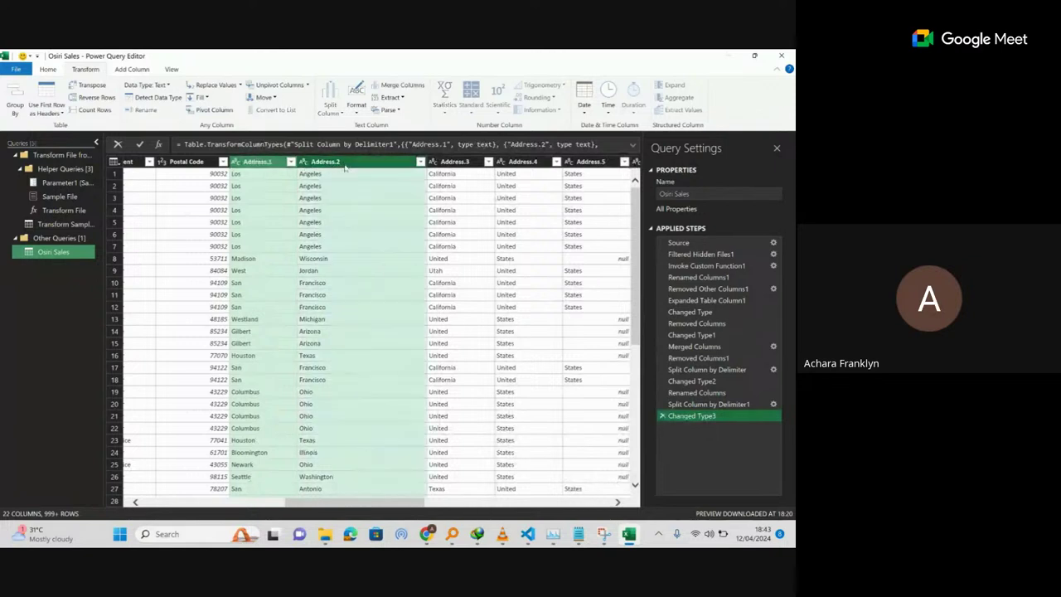
Merge Address.1 and Address.2 with a Space separator into a column named City.
{"action": "left_click", "coordinate": [344, 168], "text": "shift"}
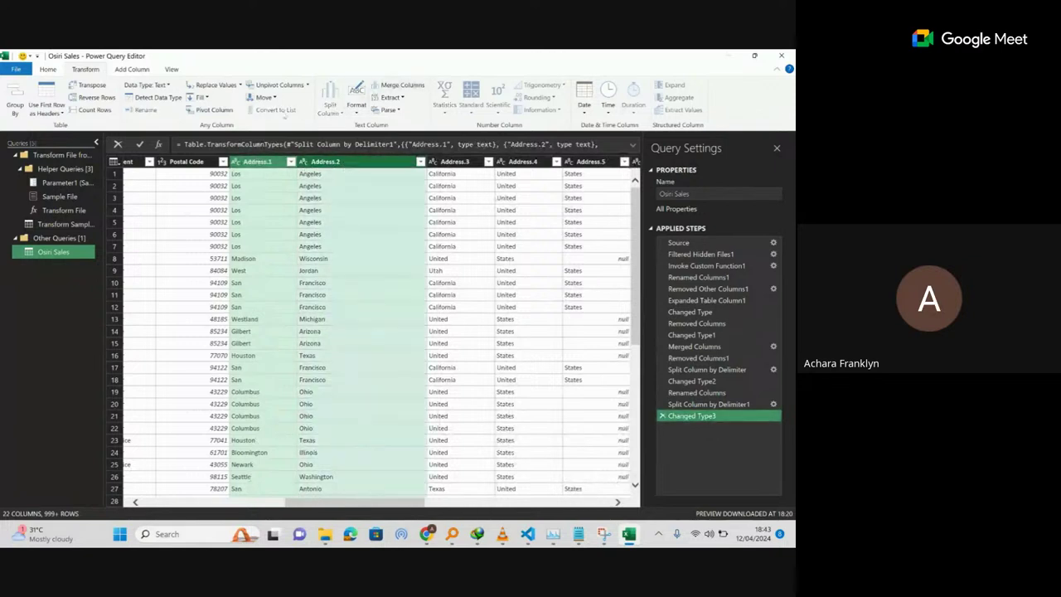
{"action": "left_click", "coordinate": [406, 87]}
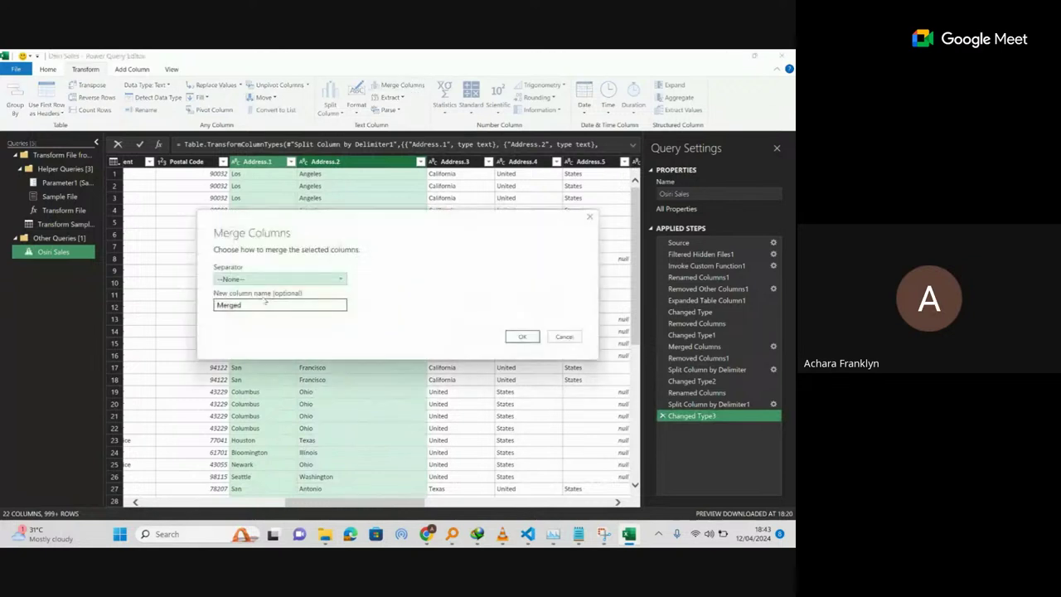
{"action": "left_click", "coordinate": [248, 279]}
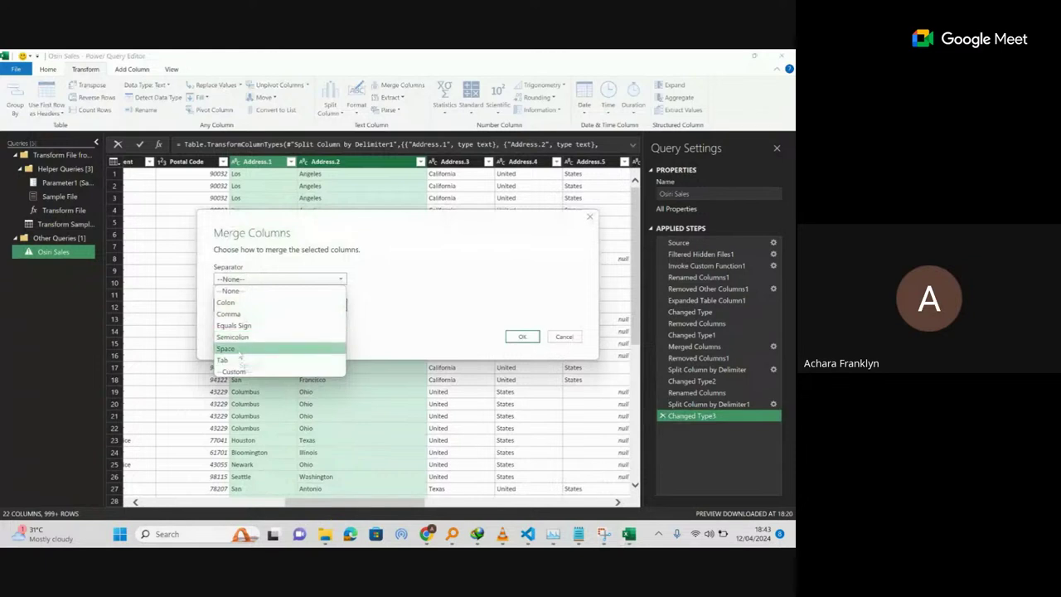
{"action": "left_click", "coordinate": [239, 350]}
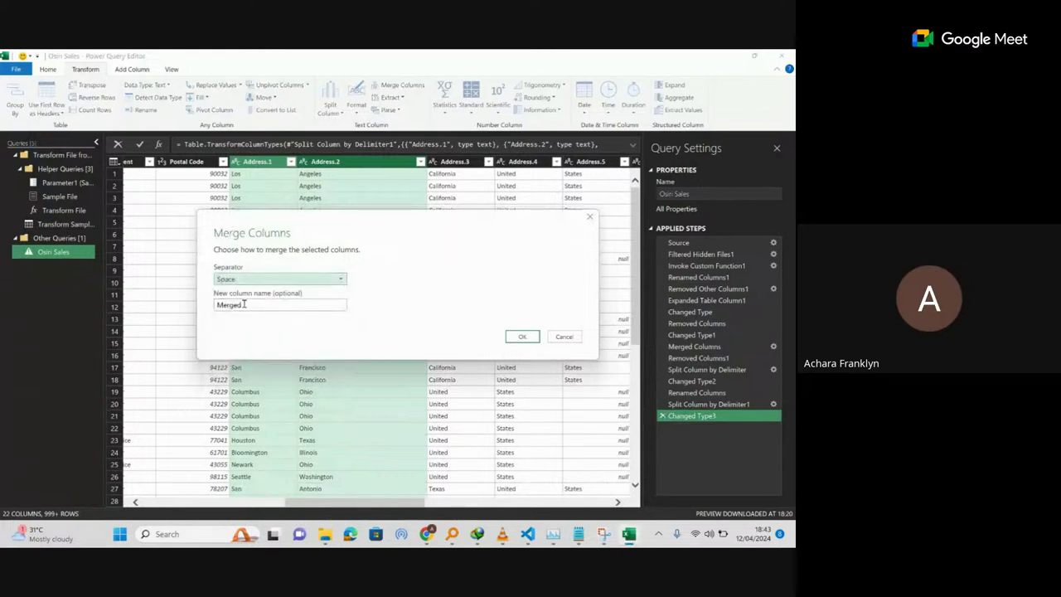
{"action": "left_click_drag", "start_coordinate": [243, 304], "coordinate": [209, 306]}
{"action": "type", "text": "C"}
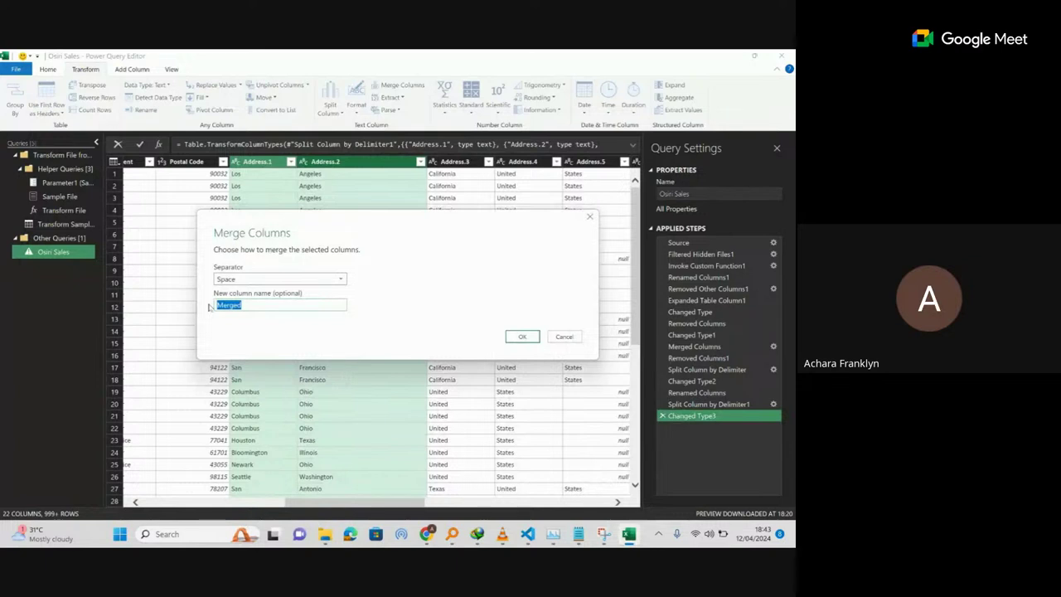
{"action": "type", "text": "ity"}
{"action": "left_click", "coordinate": [522, 336]}
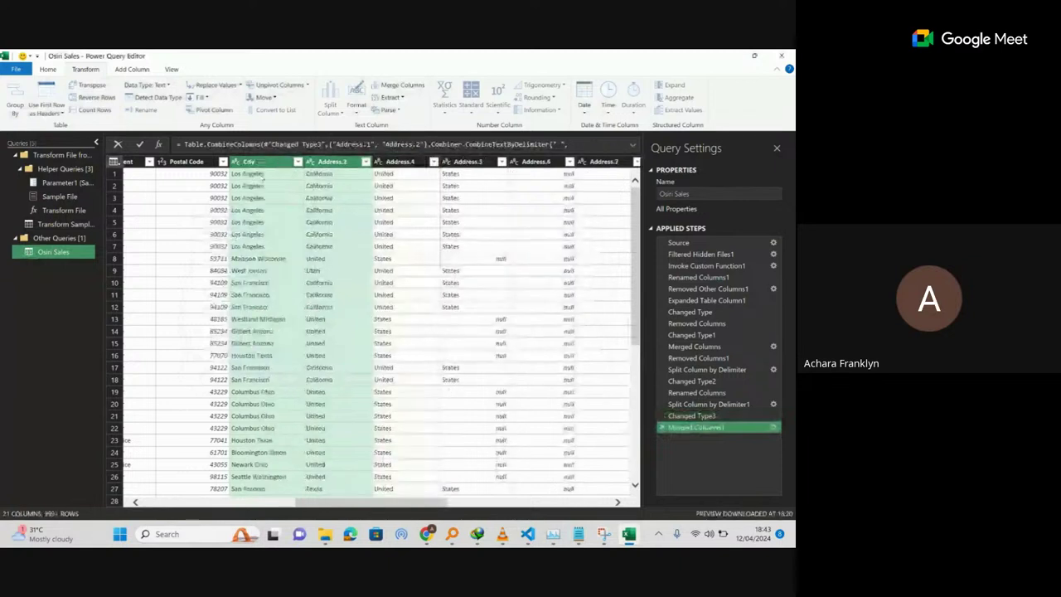
{"action": "left_click", "coordinate": [257, 164]}
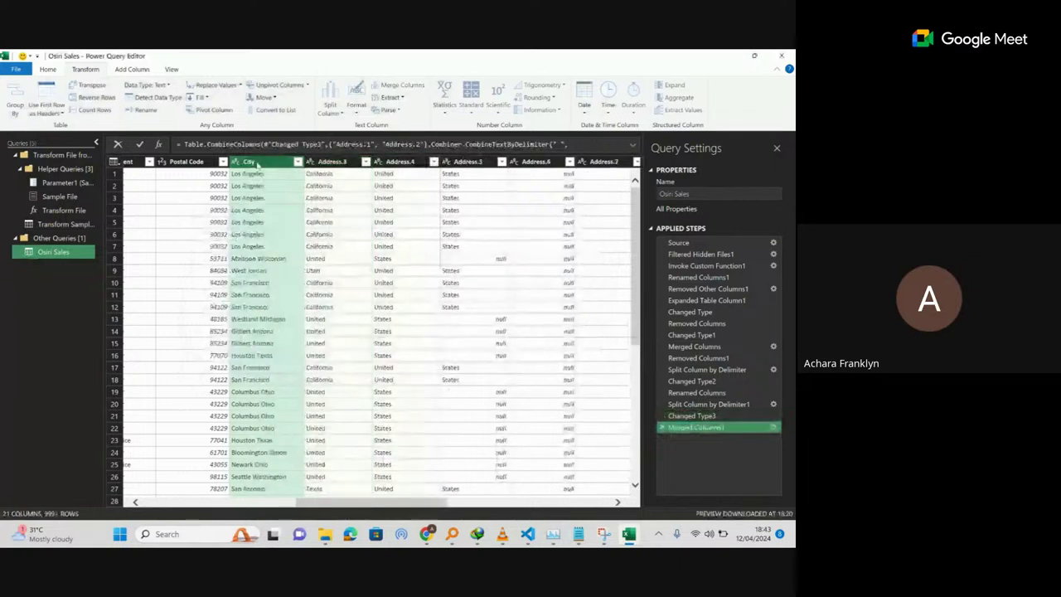
{"action": "left_click", "coordinate": [336, 161], "text": "ctrl"}
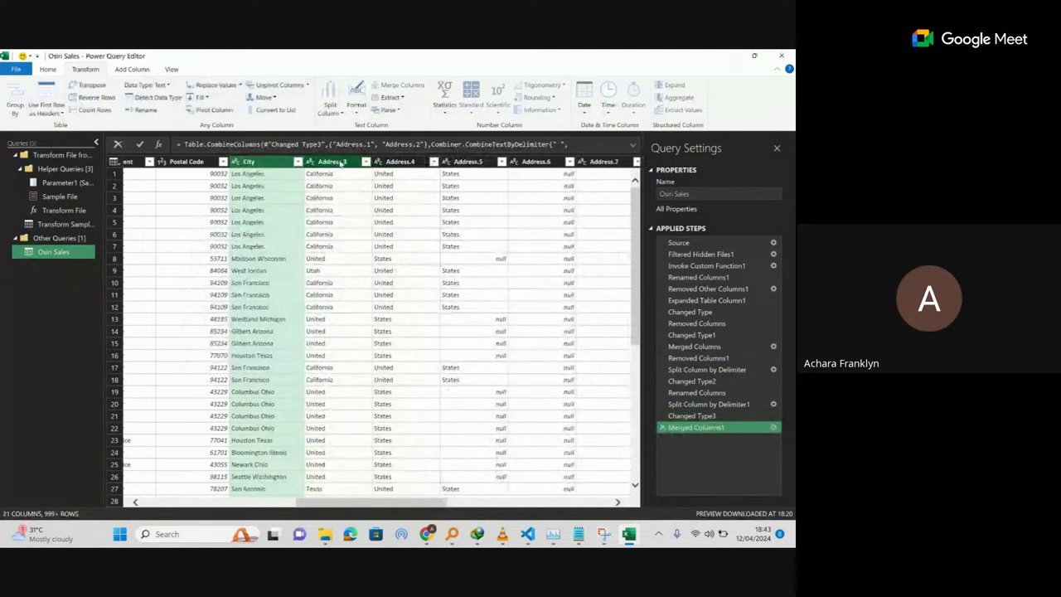
Rename Address.3 to State, then select Address.4 and Address.5 together.
{"action": "left_click", "coordinate": [339, 163]}
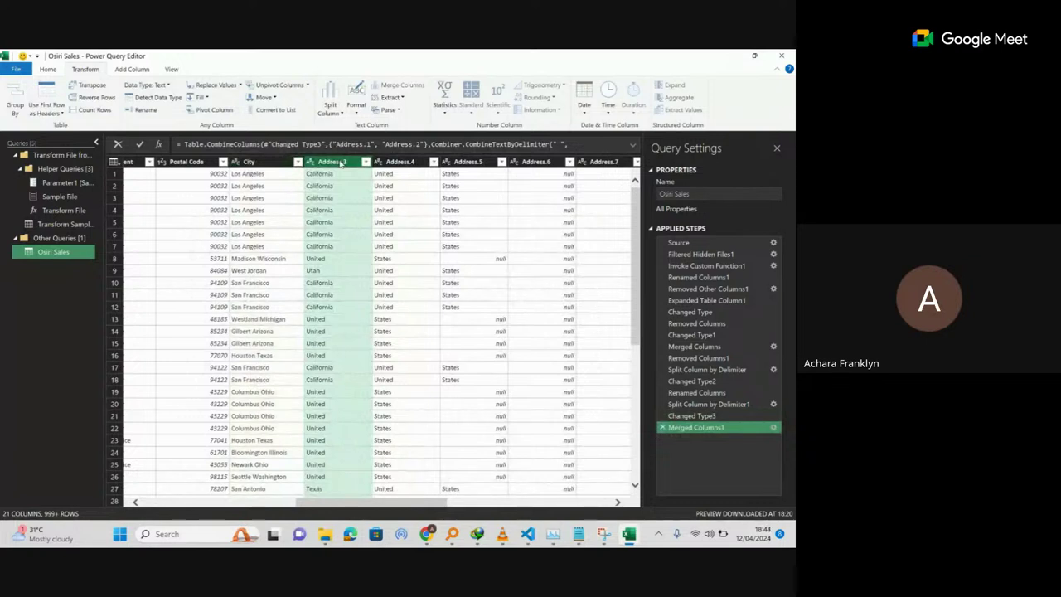
{"action": "double_click", "coordinate": [340, 163]}
{"action": "type", "text": "State"}
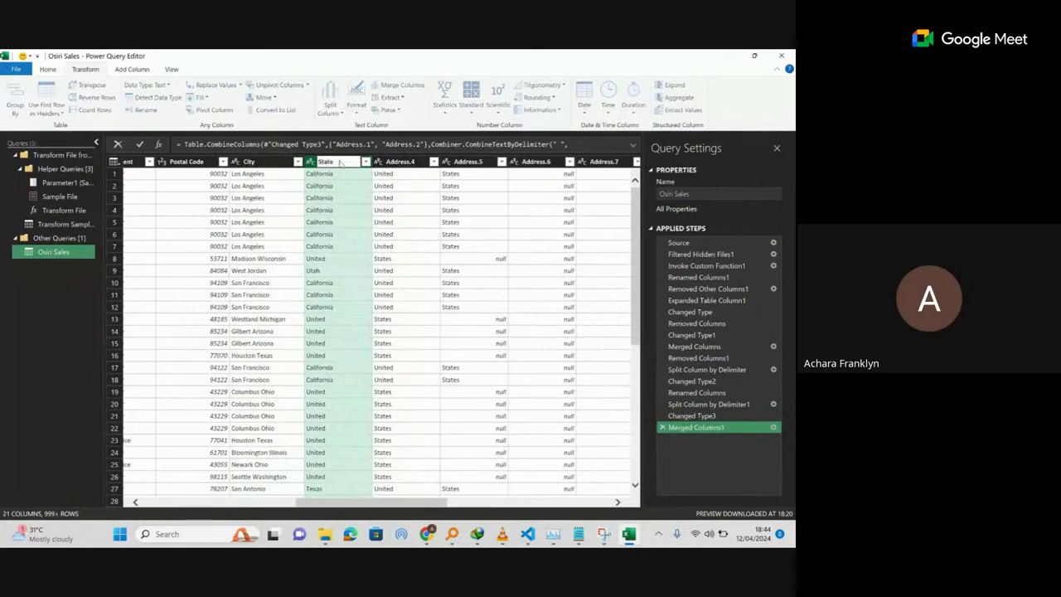
{"action": "key", "text": "Return"}
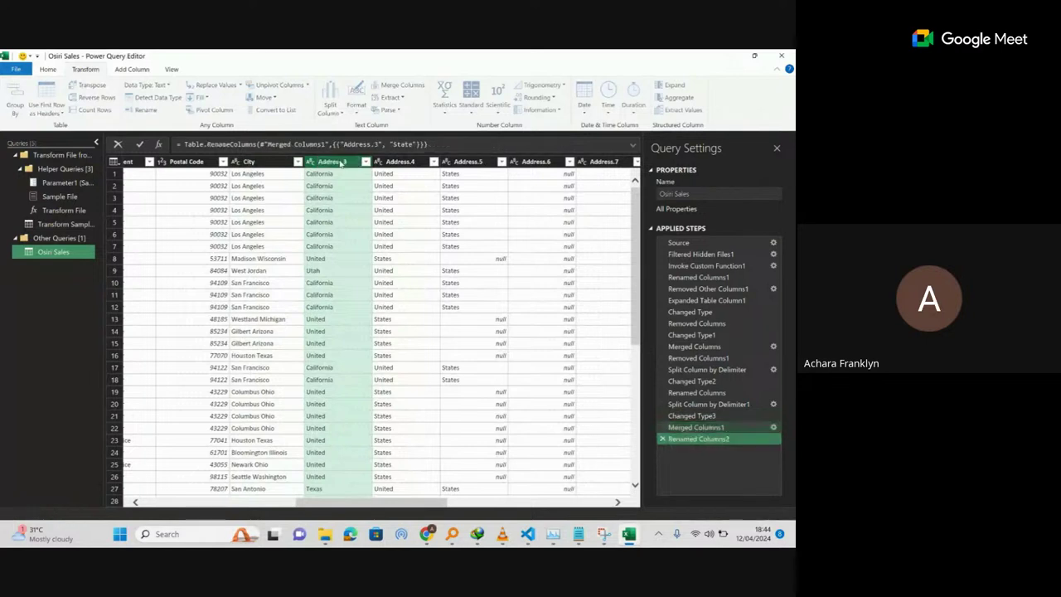
{"action": "left_click", "coordinate": [377, 173]}
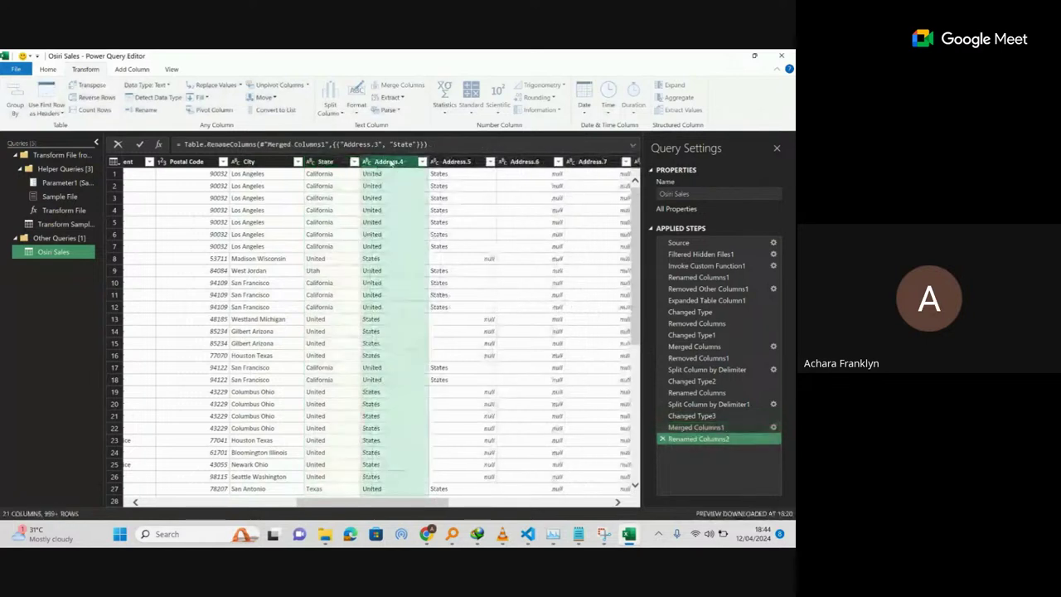
{"action": "left_click", "coordinate": [458, 161], "text": "shift"}
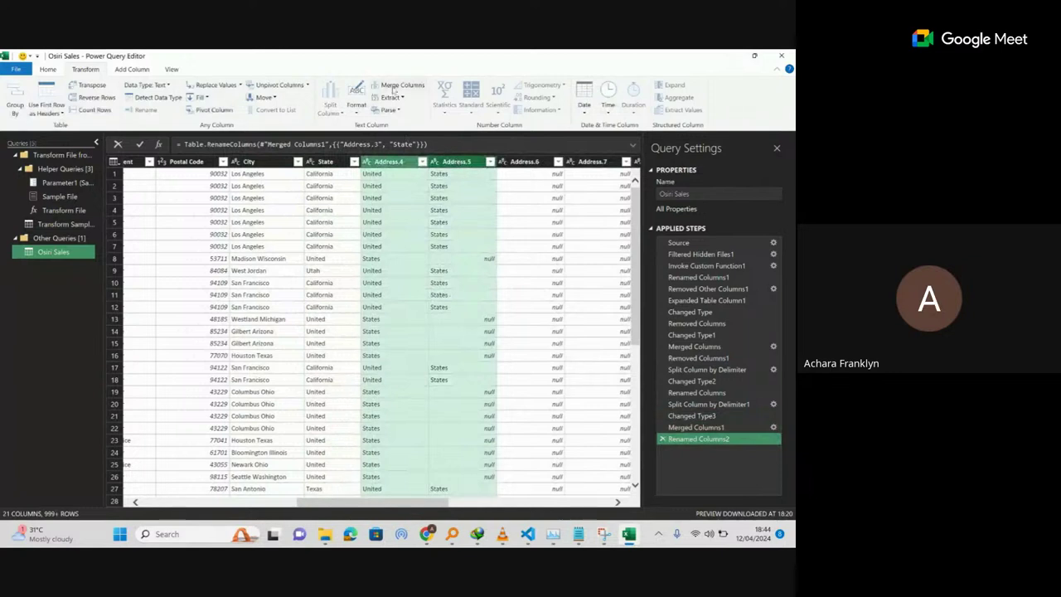
Merge Address.4 and Address.5 with a Space separator into a column named Country.
{"action": "left_click", "coordinate": [394, 86]}
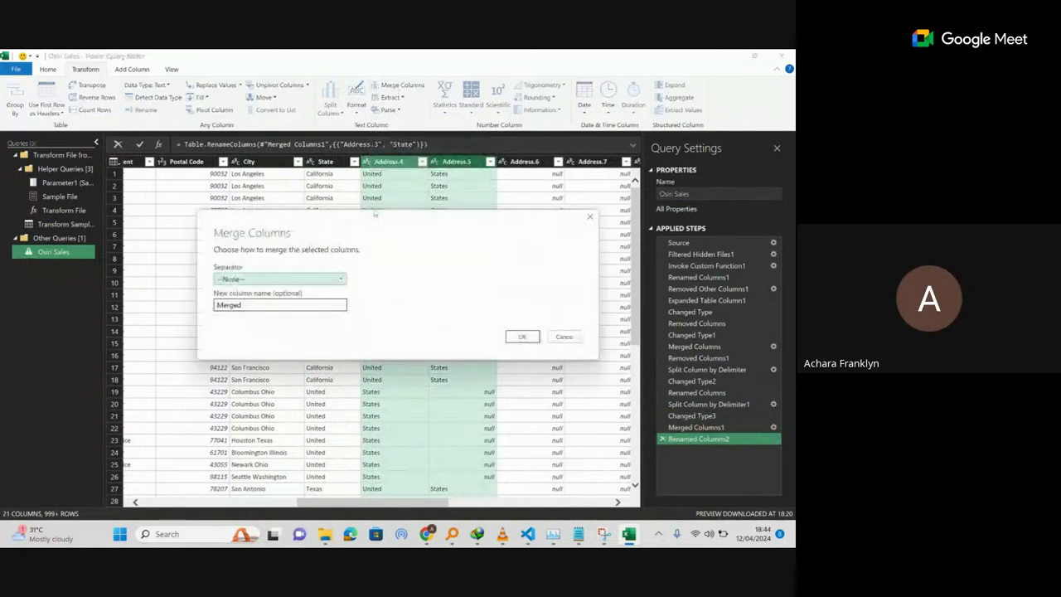
{"action": "left_click", "coordinate": [274, 279]}
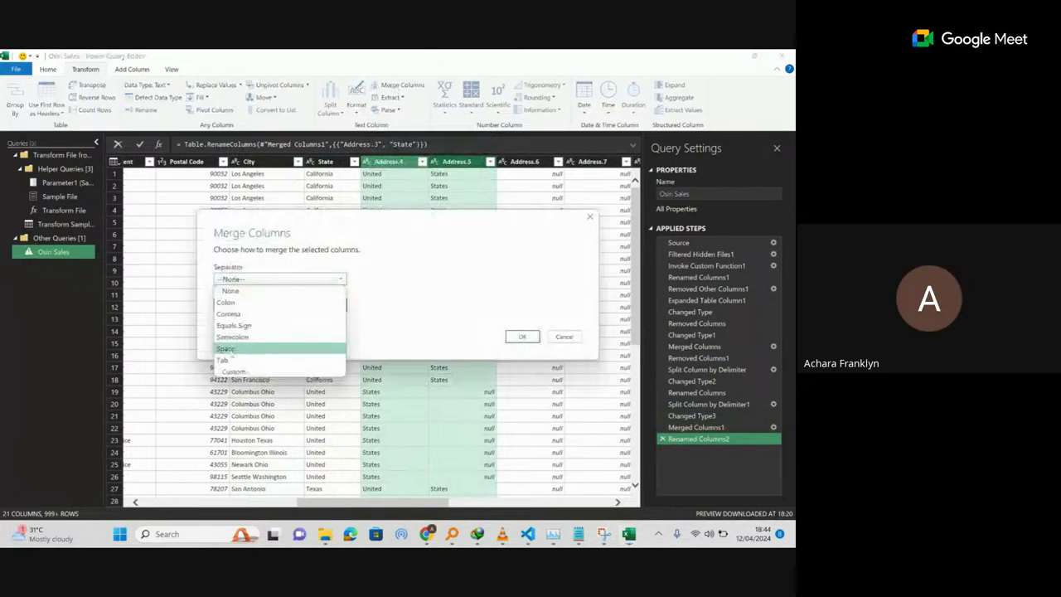
{"action": "left_click", "coordinate": [227, 349]}
{"action": "double_click", "coordinate": [254, 305]}
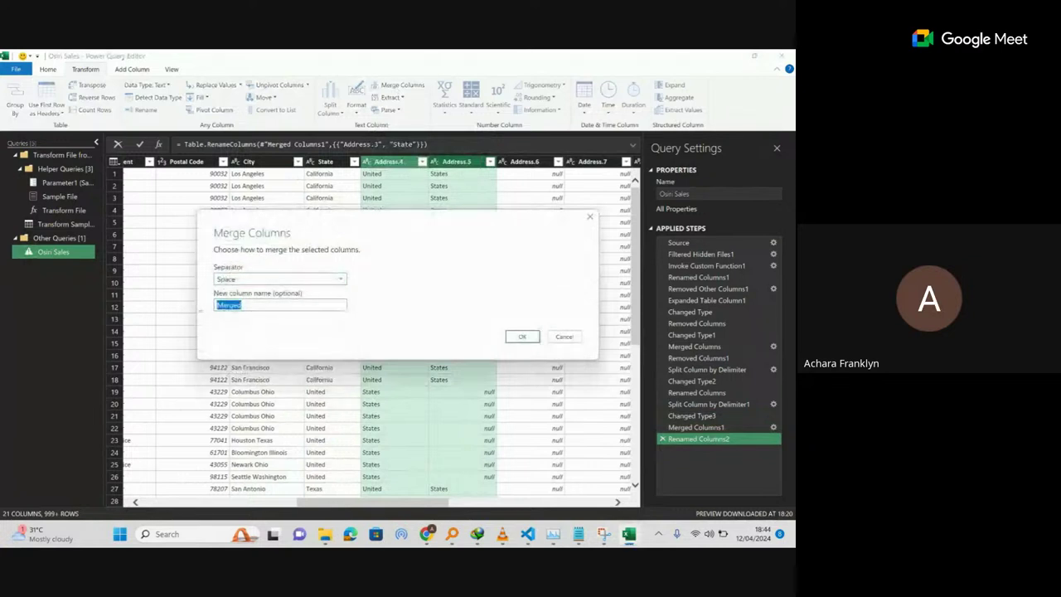
{"action": "type", "text": "Country"}
{"action": "left_click", "coordinate": [524, 337]}
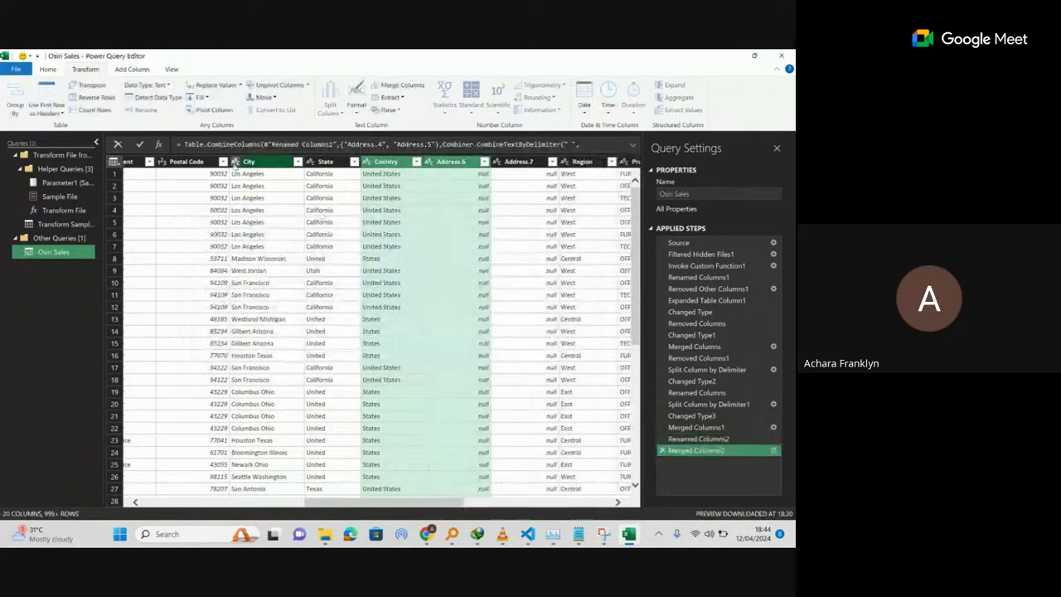
{"action": "left_click", "coordinate": [248, 163]}
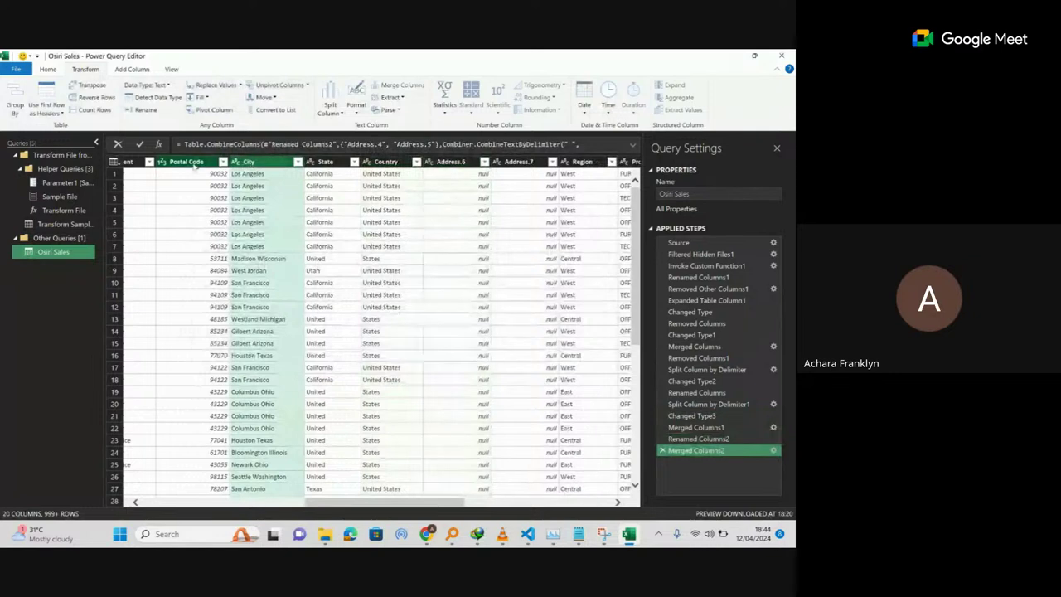
{"action": "left_click", "coordinate": [186, 161], "text": "ctrl"}
{"action": "left_click", "coordinate": [262, 163]}
{"action": "left_click", "coordinate": [330, 162], "text": "ctrl"}
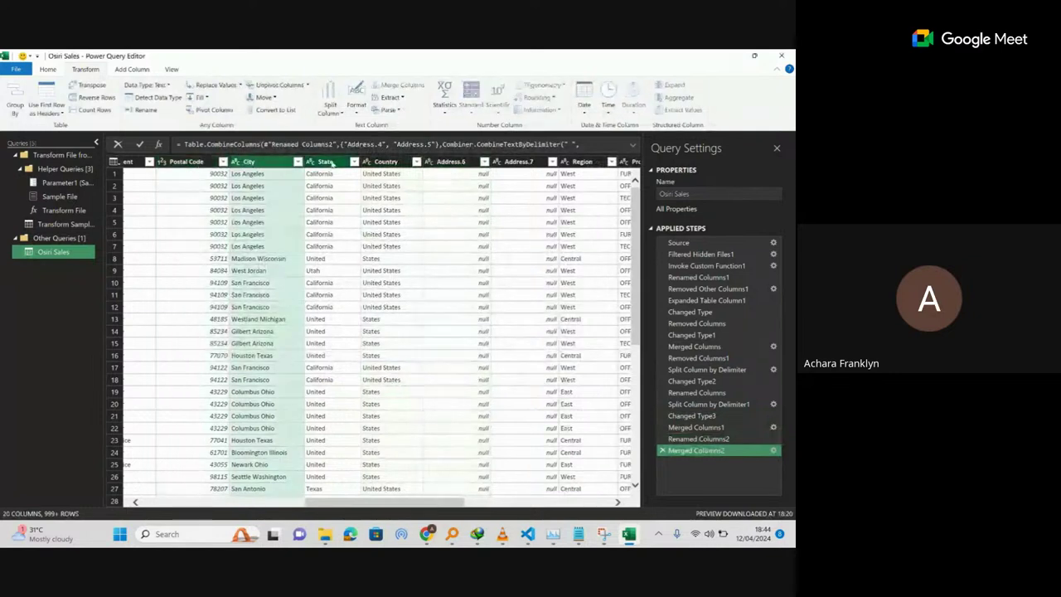
{"action": "left_click", "coordinate": [330, 162]}
{"action": "left_click", "coordinate": [386, 162]}
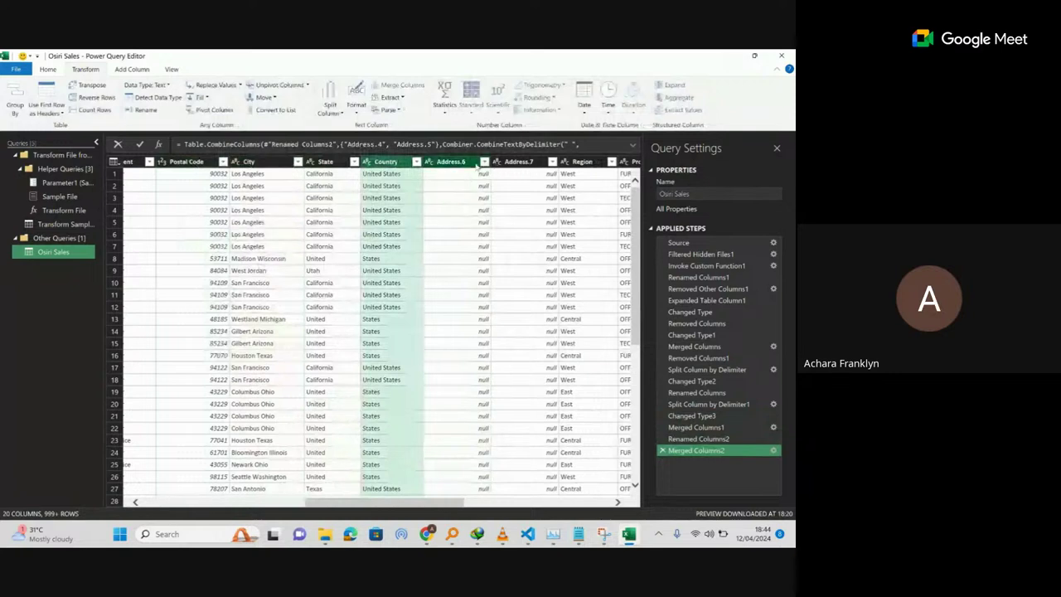
{"action": "left_click", "coordinate": [484, 162]}
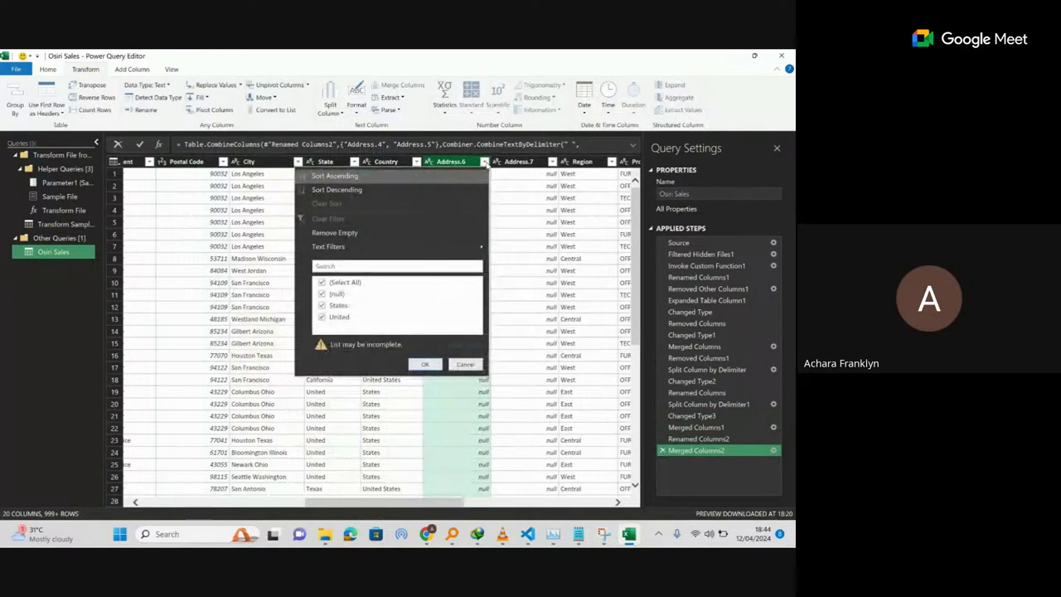
{"action": "left_click", "coordinate": [531, 171]}
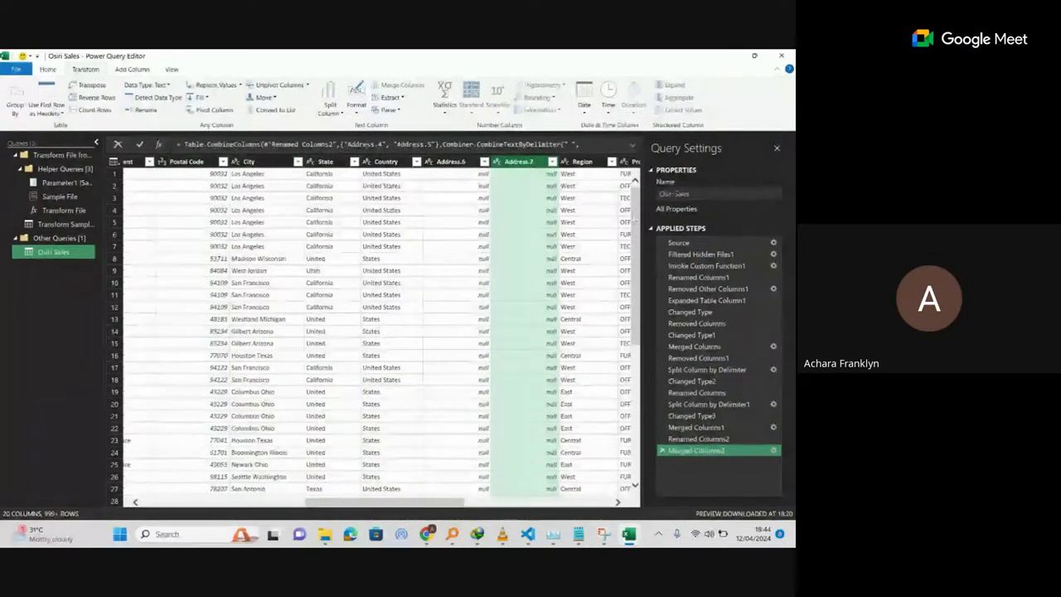
{"action": "left_click", "coordinate": [637, 359]}
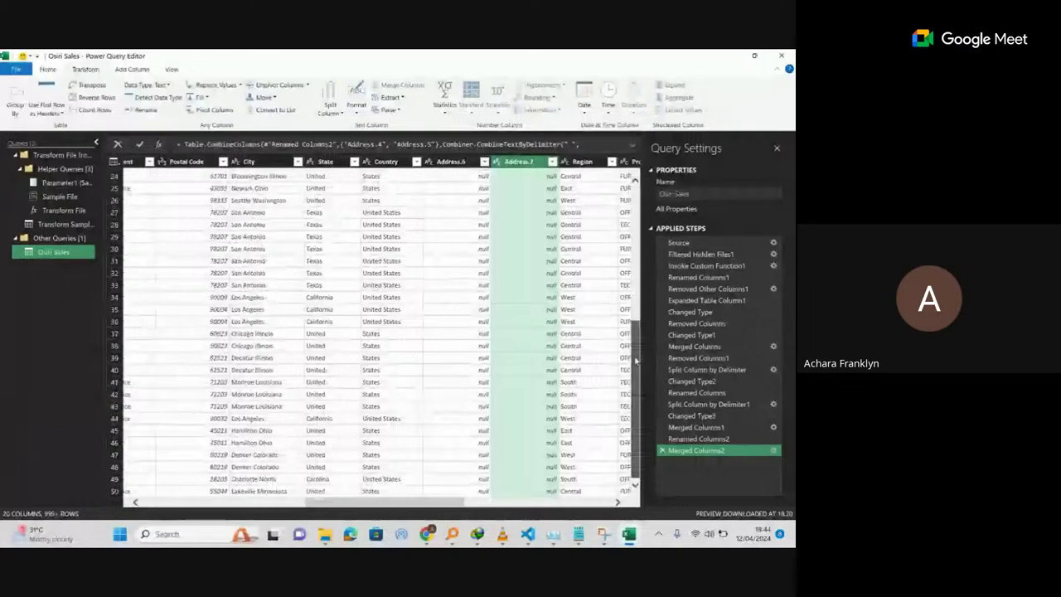
{"action": "left_click", "coordinate": [636, 359]}
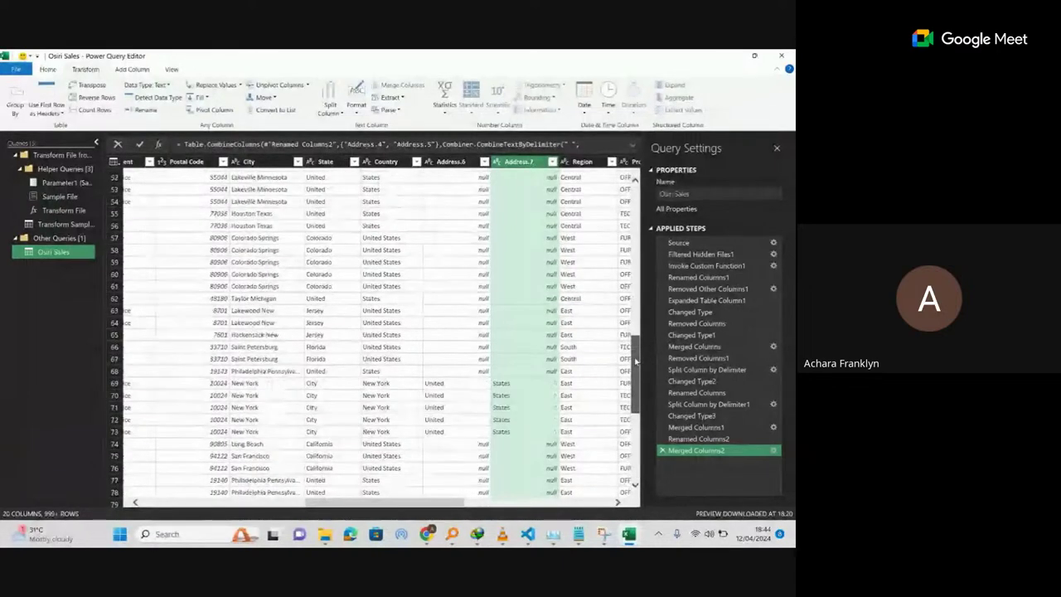
{"action": "left_click_drag", "start_coordinate": [636, 359], "coordinate": [626, 444]}
{"action": "scroll", "coordinate": [627, 444], "scroll_direction": "down", "scroll_amount": 20}
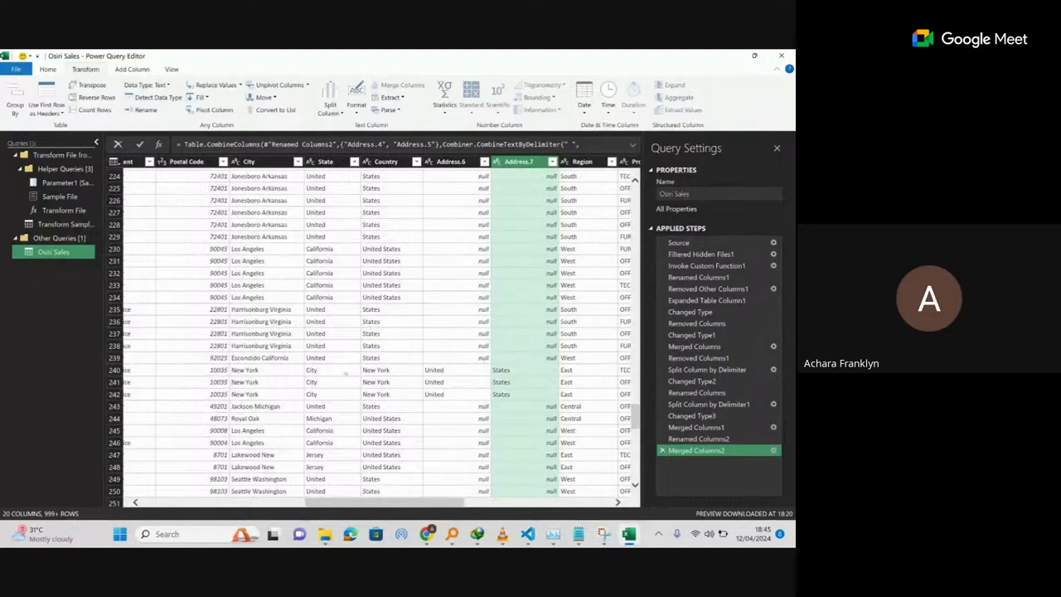
{"action": "left_click", "coordinate": [239, 372]}
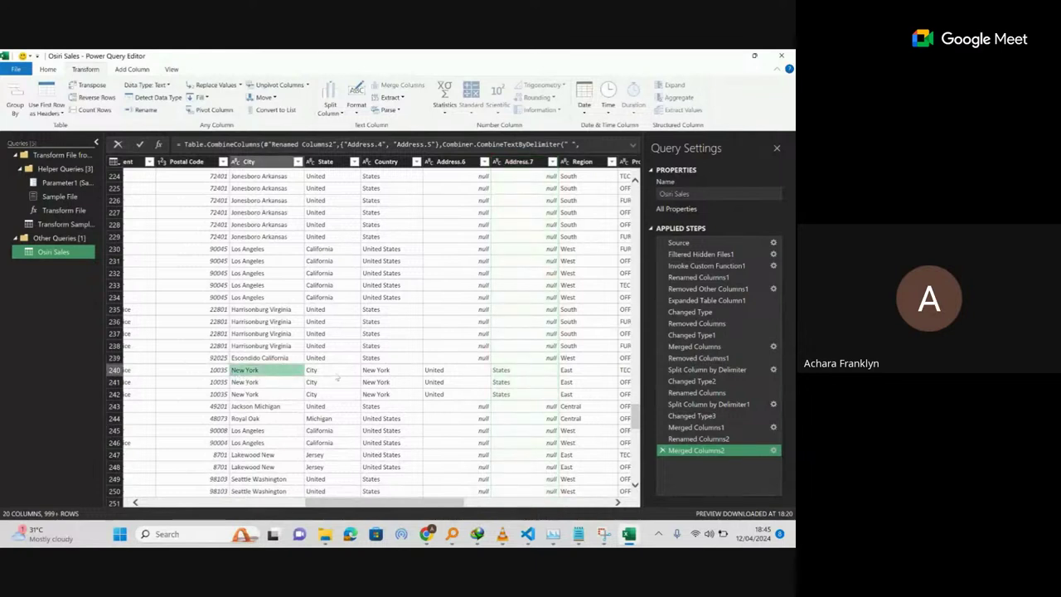
{"action": "left_click", "coordinate": [315, 371]}
{"action": "left_click", "coordinate": [389, 371]}
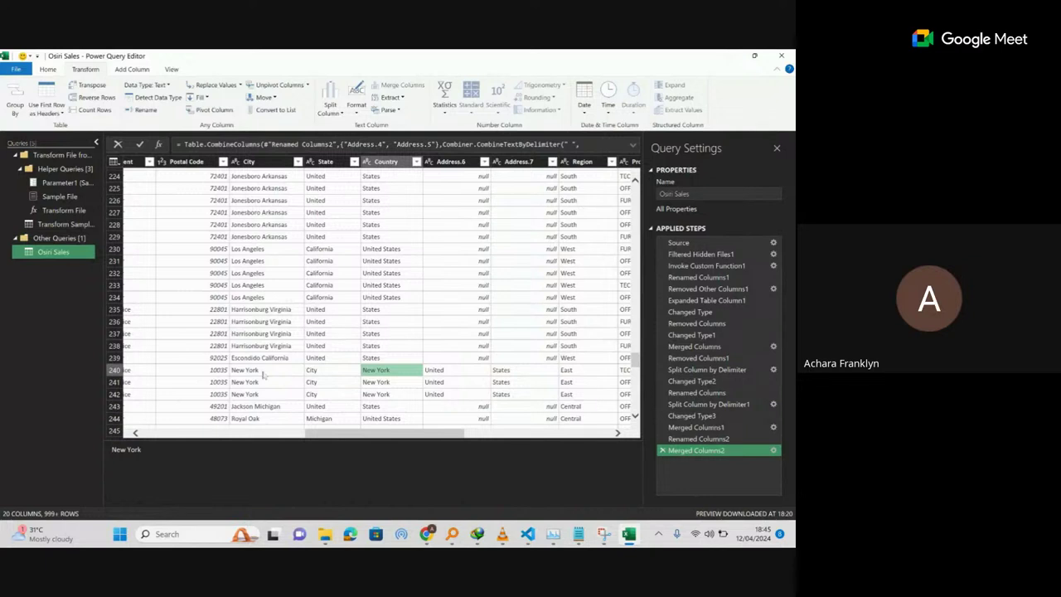
{"action": "left_click", "coordinate": [264, 373]}
{"action": "left_click", "coordinate": [326, 374]}
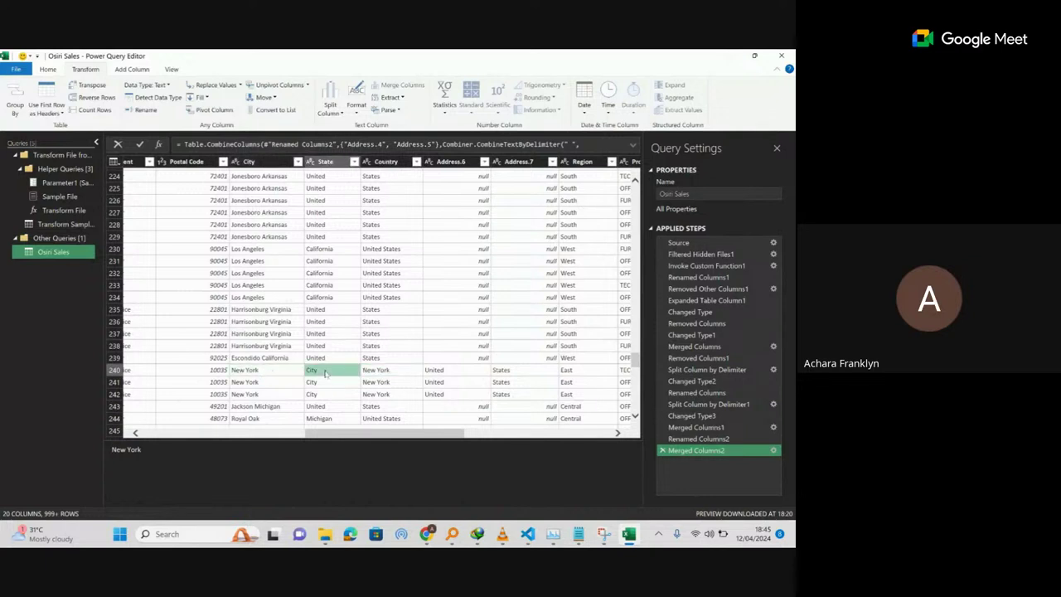
{"action": "left_click", "coordinate": [381, 373]}
{"action": "left_click", "coordinate": [287, 375]}
{"action": "left_click", "coordinate": [329, 372]}
{"action": "left_click", "coordinate": [365, 373]}
{"action": "left_click", "coordinate": [265, 374]}
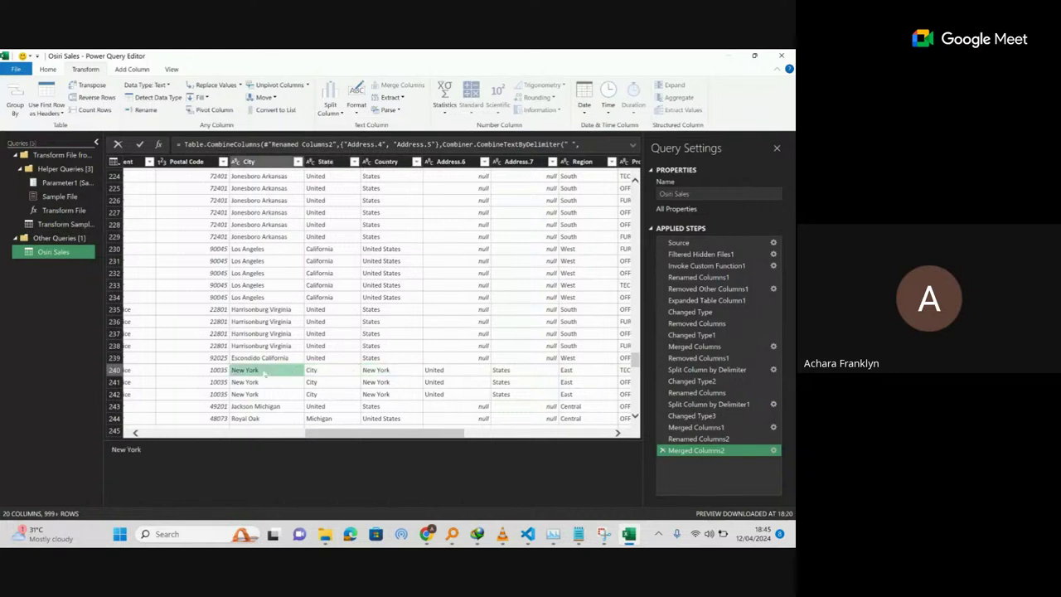
{"action": "left_click", "coordinate": [321, 373]}
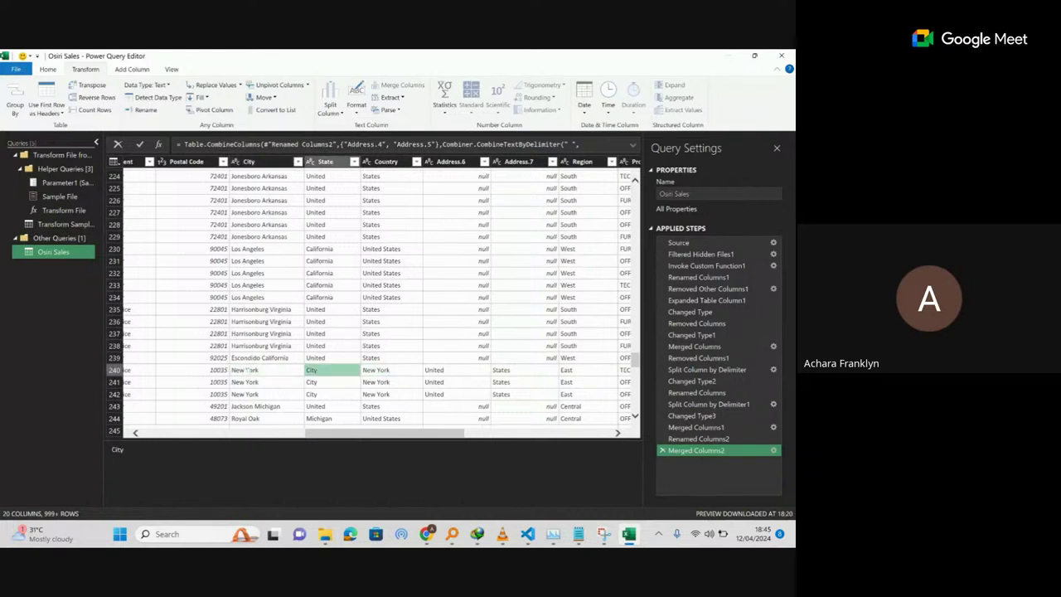
{"action": "left_click", "coordinate": [273, 373]}
{"action": "left_click", "coordinate": [328, 371]}
{"action": "left_click", "coordinate": [379, 373]}
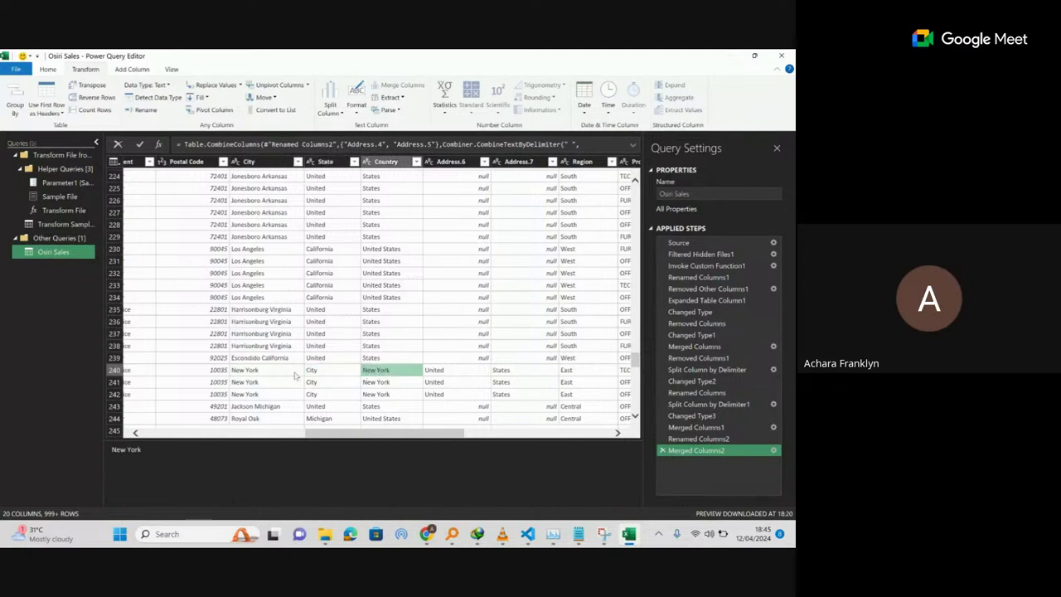
{"action": "left_click", "coordinate": [245, 374]}
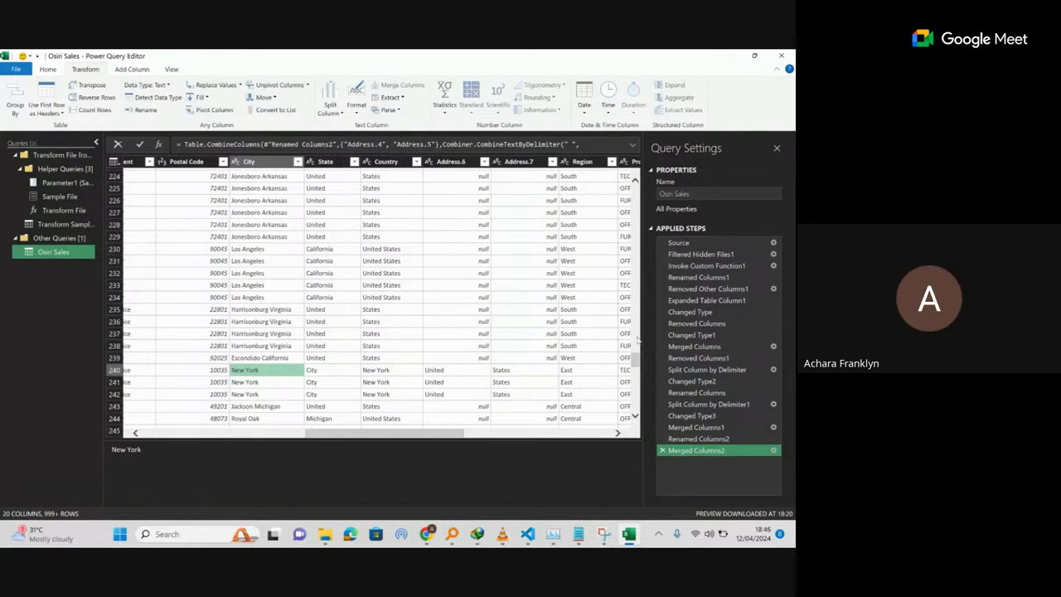
{"action": "left_click_drag", "start_coordinate": [636, 359], "coordinate": [635, 214]}
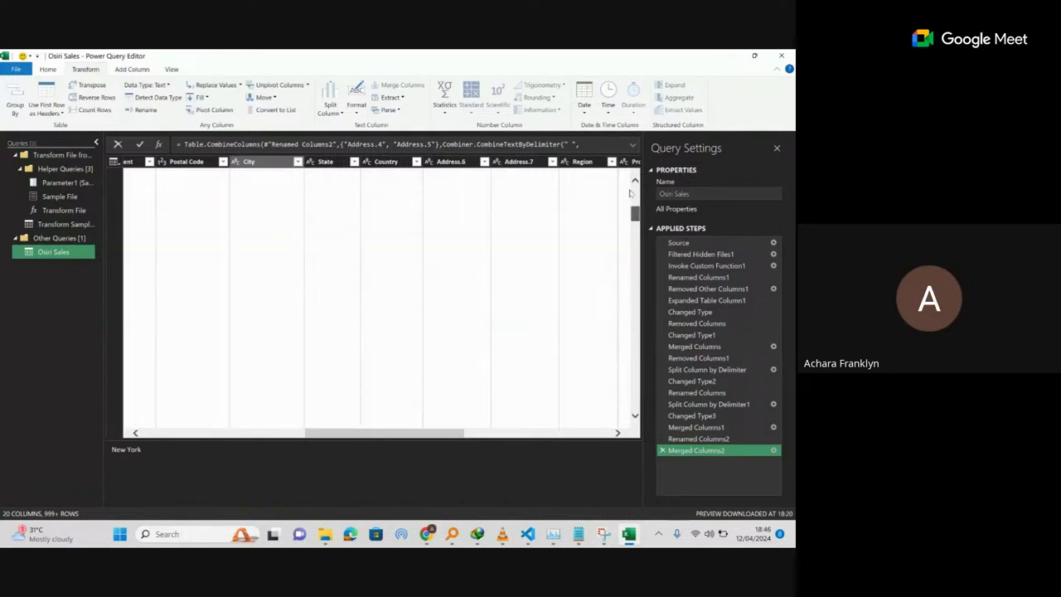
{"action": "left_click", "coordinate": [585, 142]}
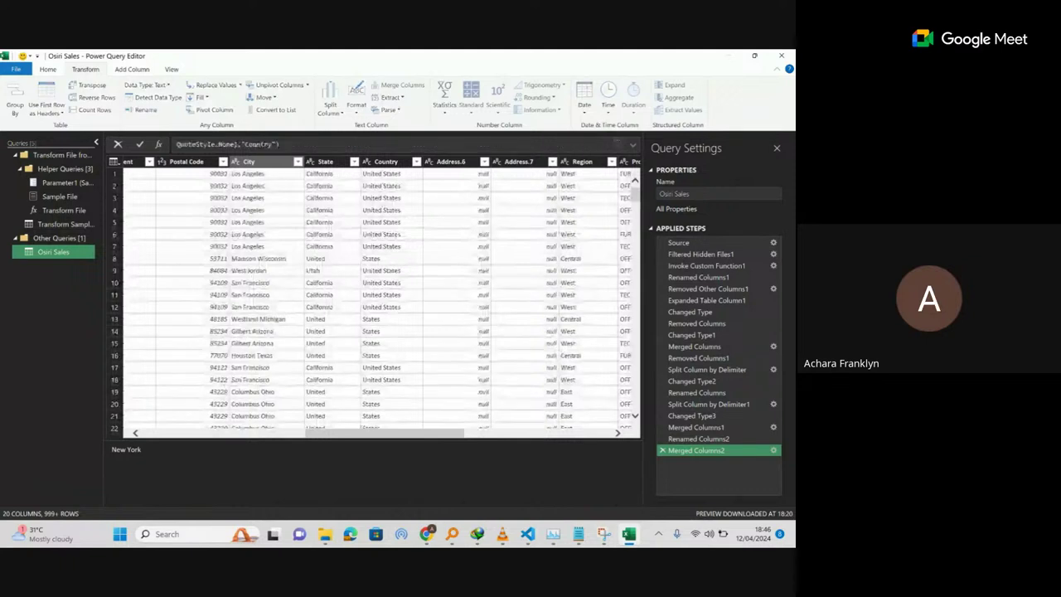
{"action": "left_click", "coordinate": [634, 149]}
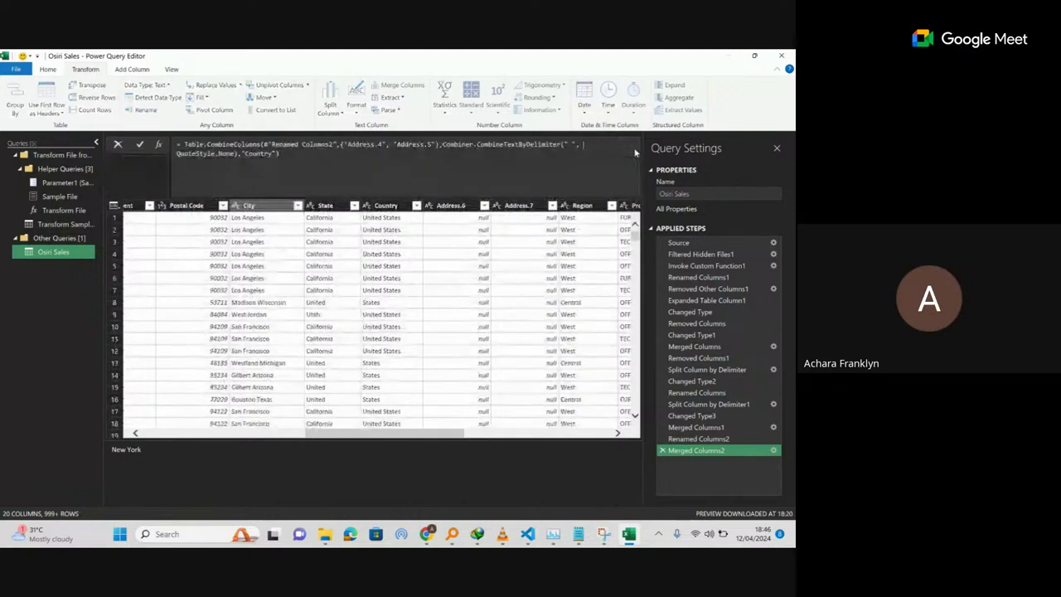
{"action": "key", "text": "ctrl+a"}
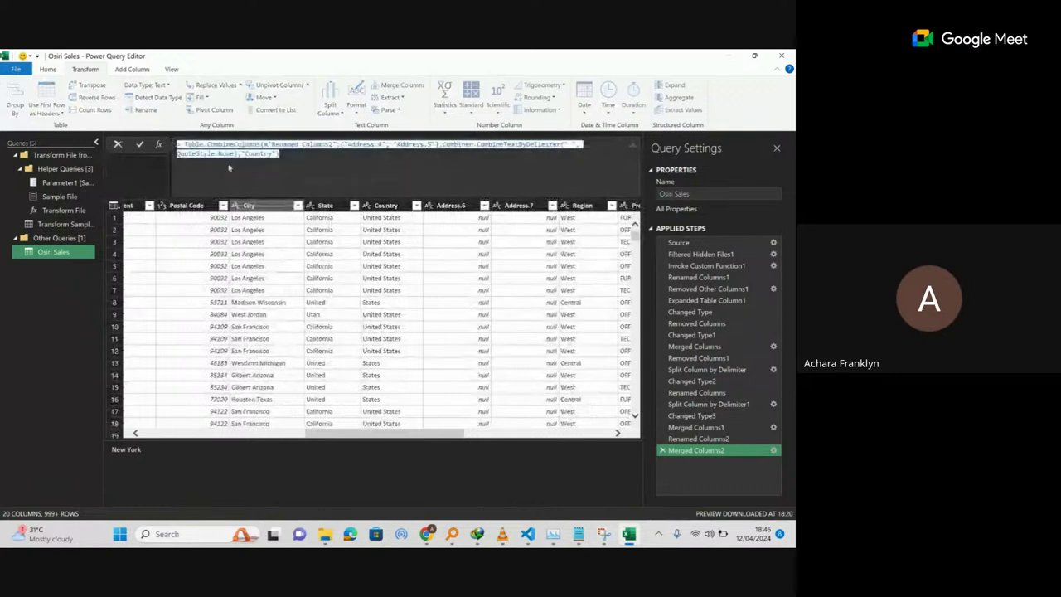
{"action": "left_click", "coordinate": [245, 170]}
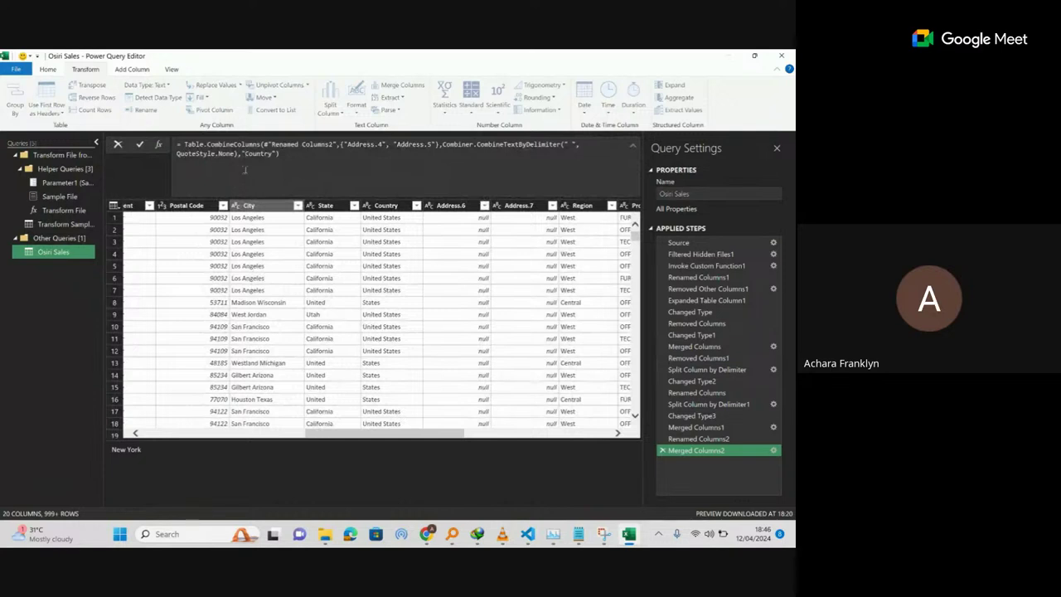
{"action": "left_click_drag", "start_coordinate": [281, 155], "coordinate": [163, 145]}
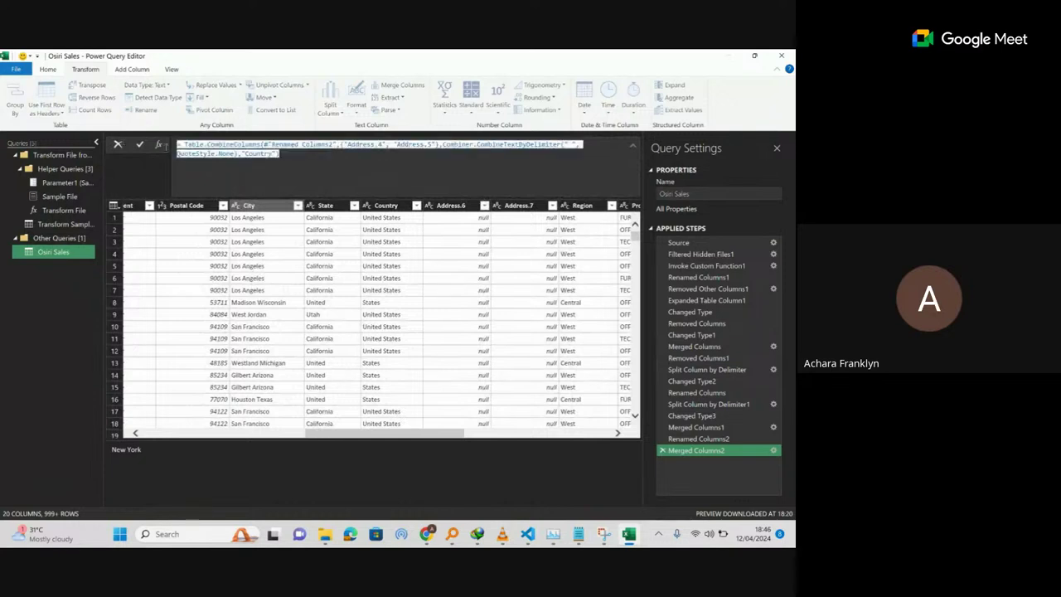
{"action": "left_click", "coordinate": [165, 146]}
{"action": "key", "text": "ctrl+a"}
{"action": "left_click", "coordinate": [344, 175]}
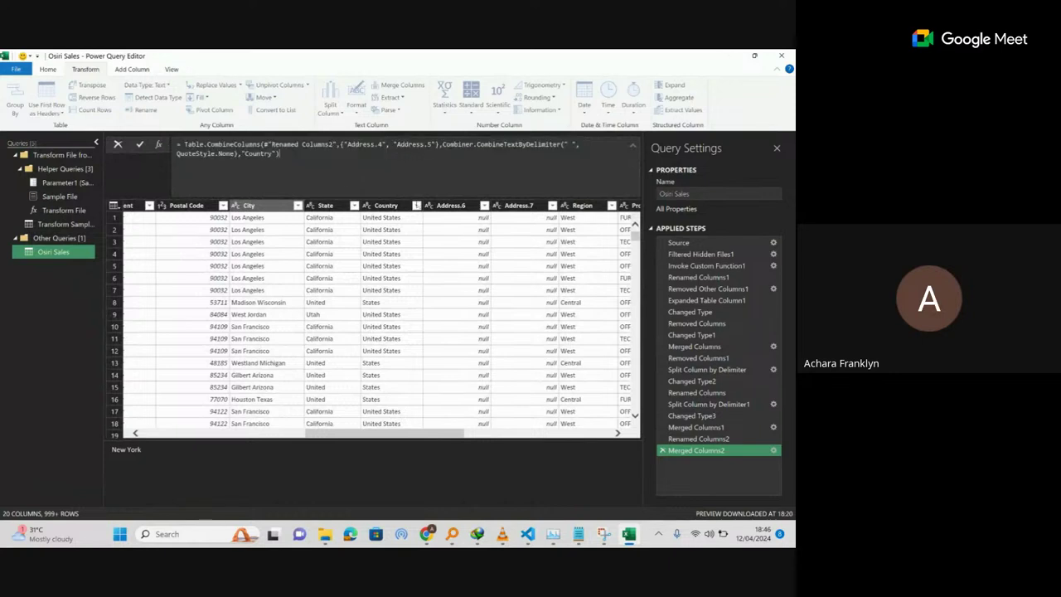
{"action": "left_click", "coordinate": [637, 146]}
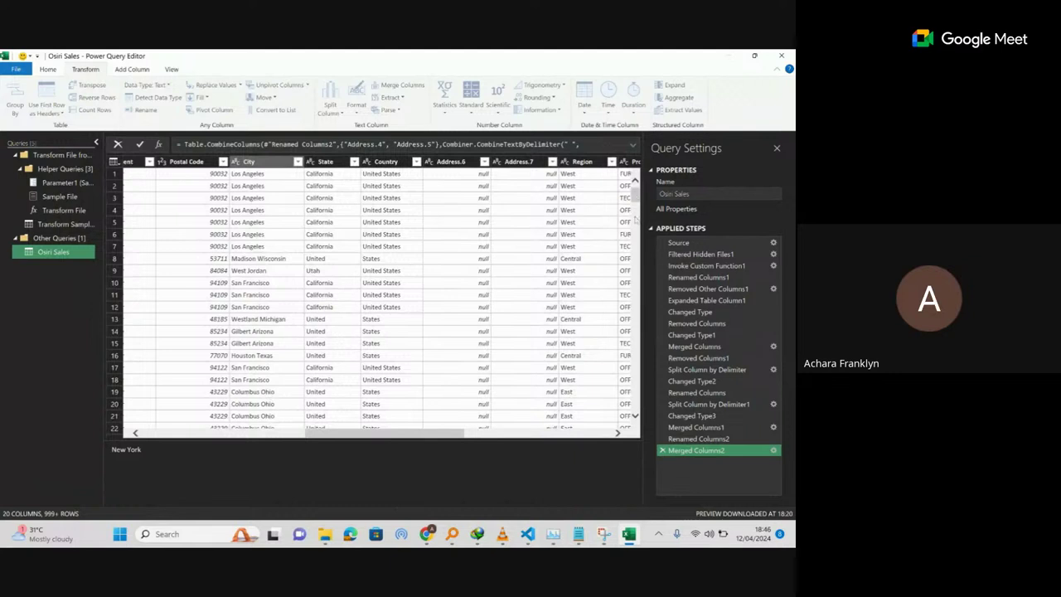
{"action": "scroll", "coordinate": [375, 298], "scroll_direction": "down", "scroll_amount": 6}
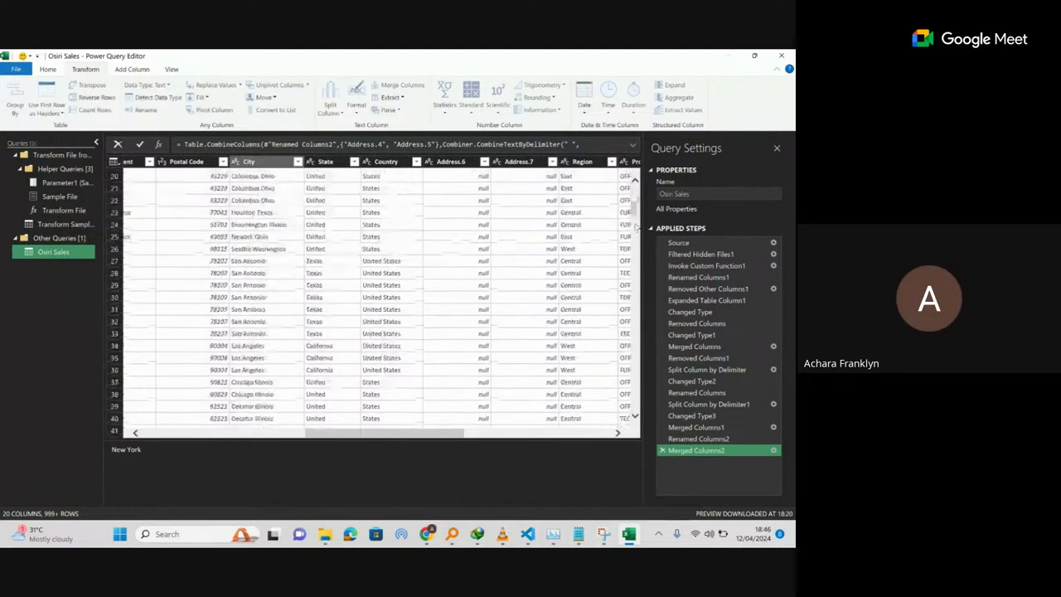
{"action": "scroll", "coordinate": [290, 246], "scroll_direction": "down", "scroll_amount": 6}
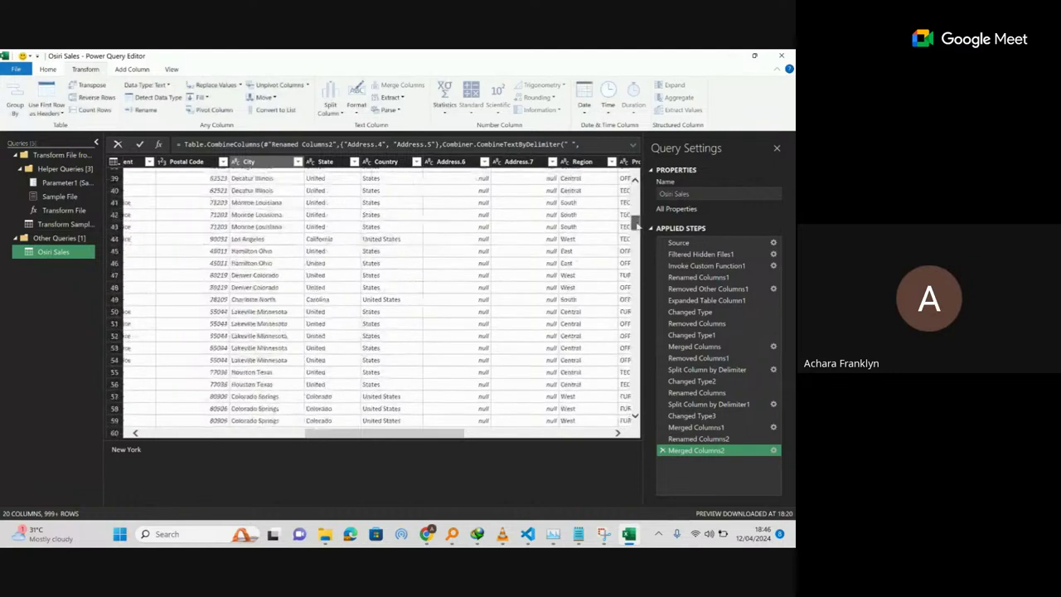
{"action": "left_click_drag", "start_coordinate": [635, 222], "coordinate": [629, 172]}
Remove the Address.6 and Address.7 columns.
{"action": "left_click", "coordinate": [518, 161]}
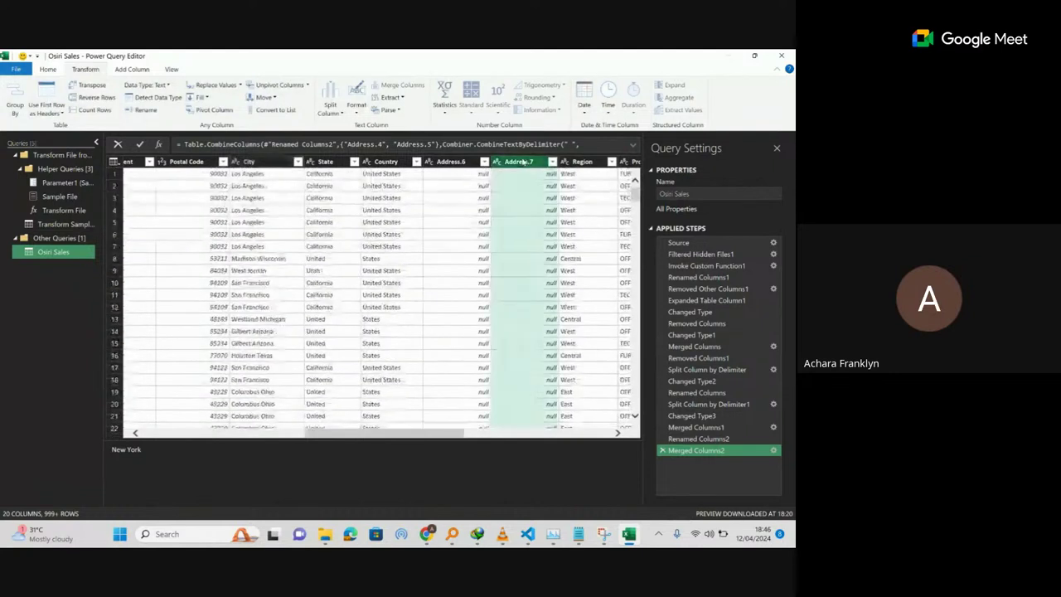
{"action": "left_click", "coordinate": [462, 163], "text": "ctrl"}
{"action": "double_click", "coordinate": [461, 162]}
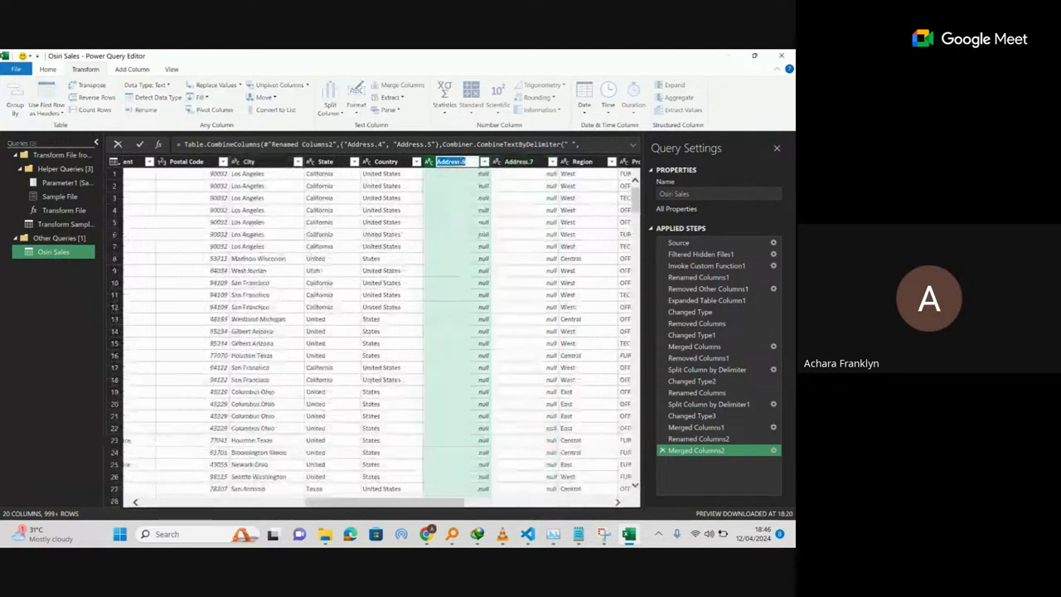
{"action": "key", "text": "Escape"}
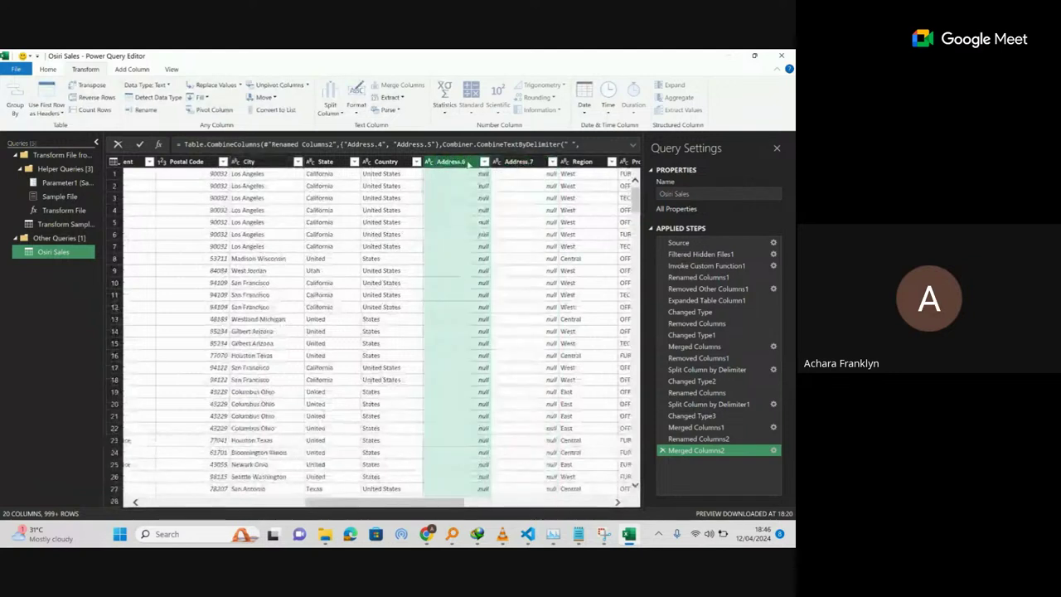
{"action": "left_click", "coordinate": [518, 162], "text": "ctrl"}
{"action": "right_click", "coordinate": [521, 165]}
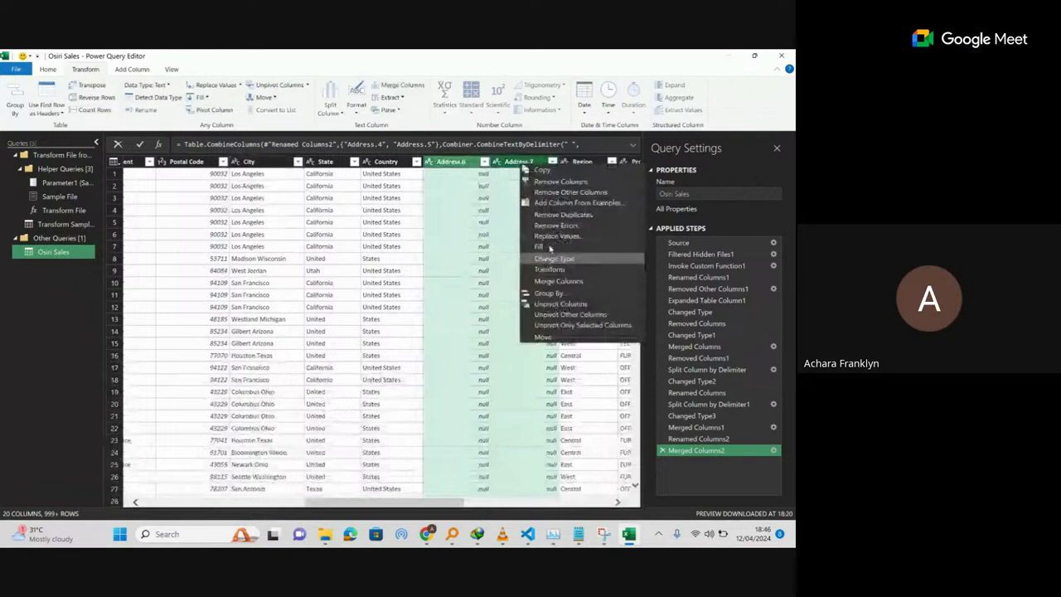
{"action": "left_click", "coordinate": [561, 182]}
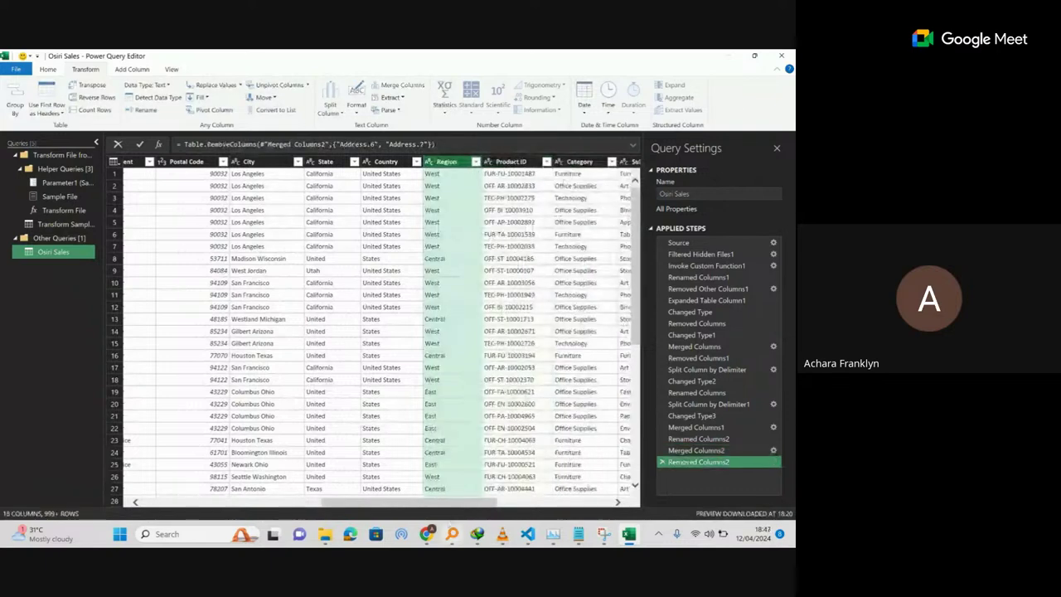
Scroll right and select the Sales column.
{"action": "scroll", "coordinate": [546, 502], "scroll_direction": "right", "scroll_amount": 3}
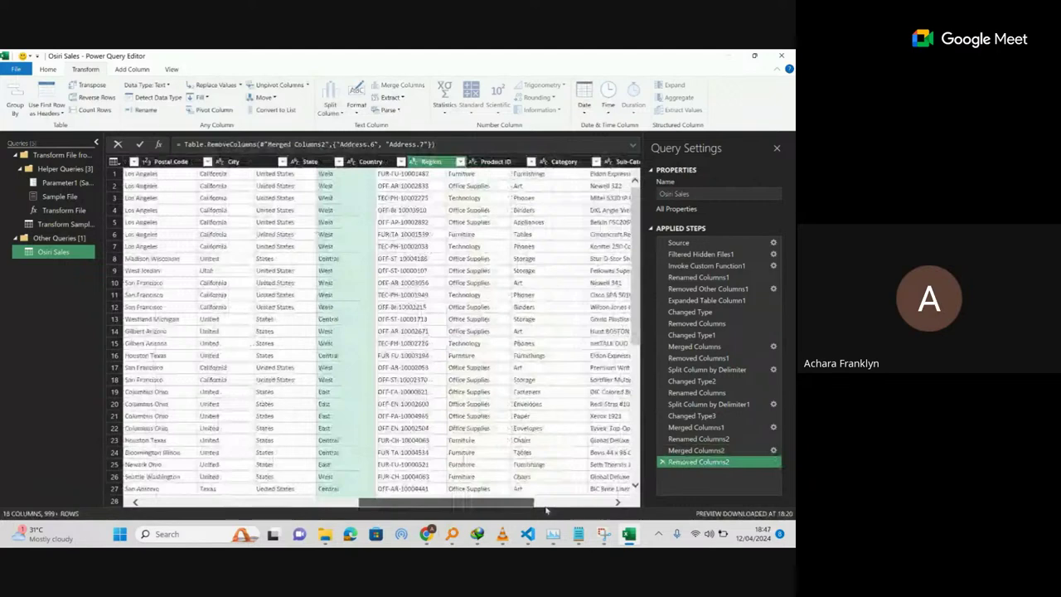
{"action": "scroll", "coordinate": [546, 501], "scroll_direction": "right", "scroll_amount": 5}
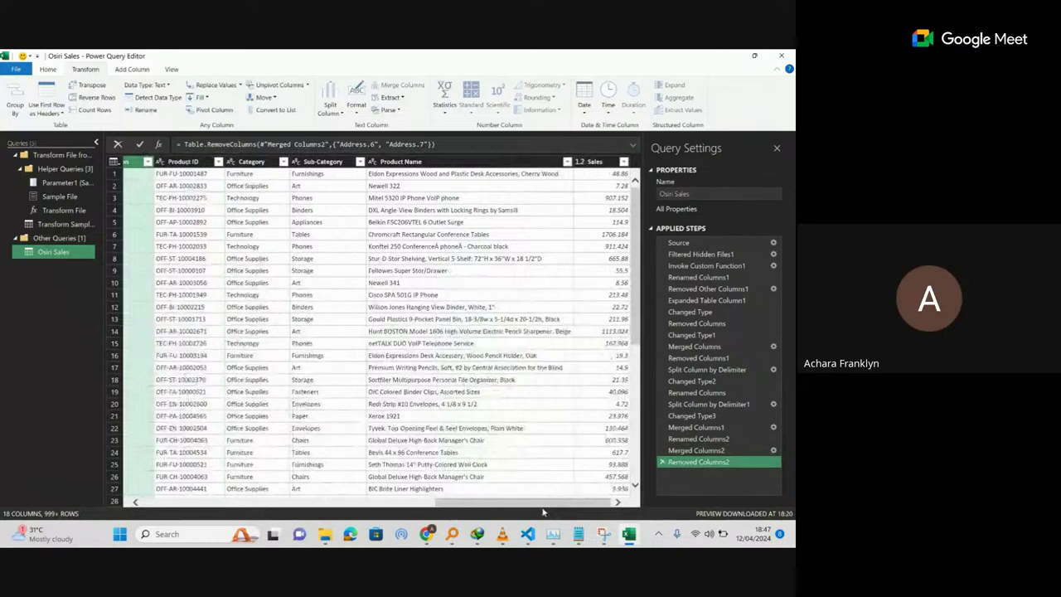
{"action": "left_click_drag", "start_coordinate": [576, 498], "coordinate": [518, 502]}
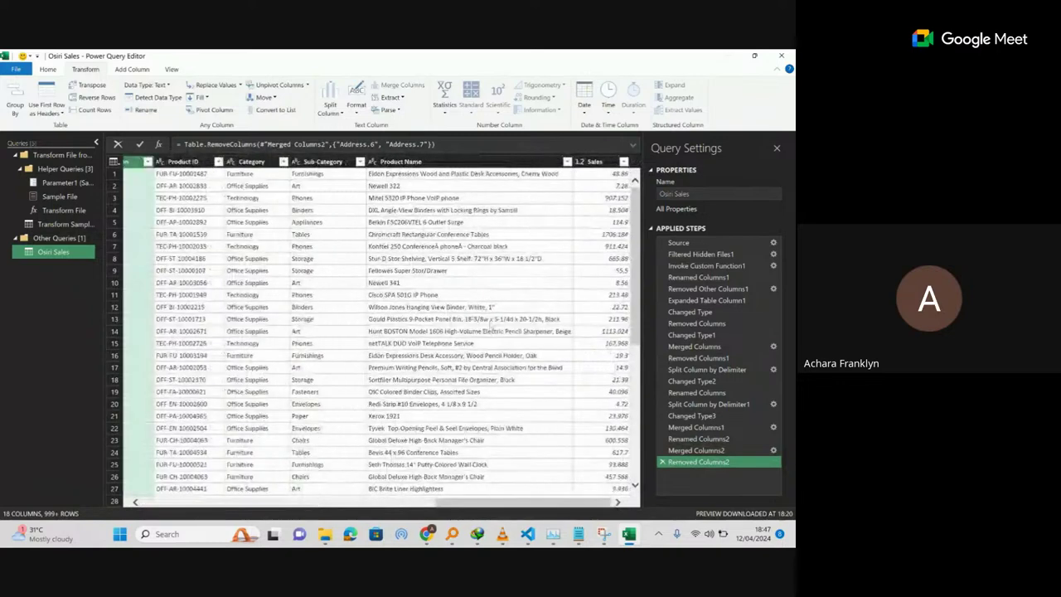
{"action": "key", "text": "ctrl+Right"}
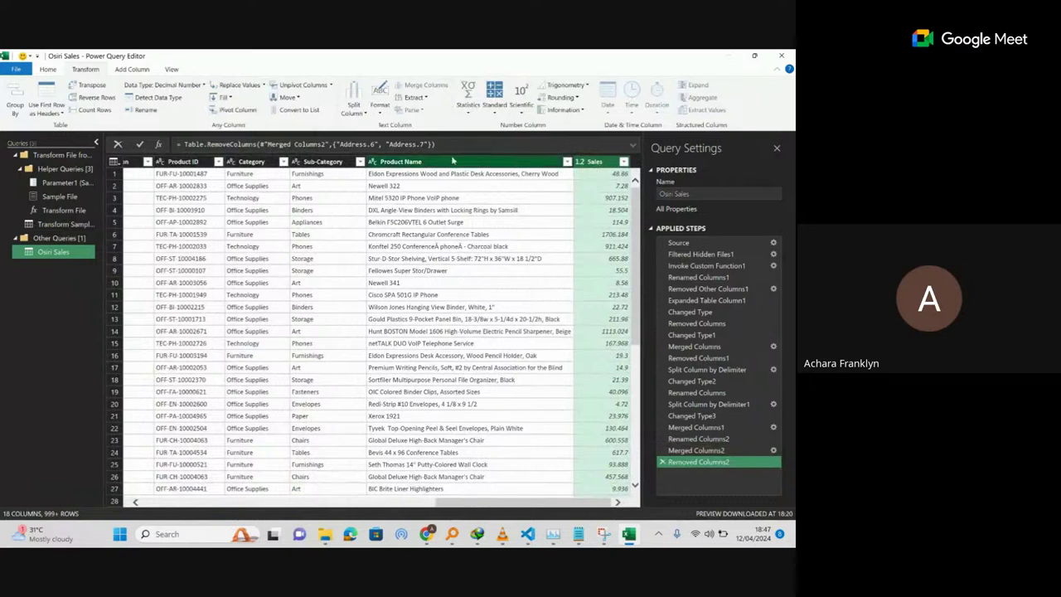
Add a Column From Examples copying Sales, using 48.86 as the example value.
{"action": "left_click", "coordinate": [129, 70]}
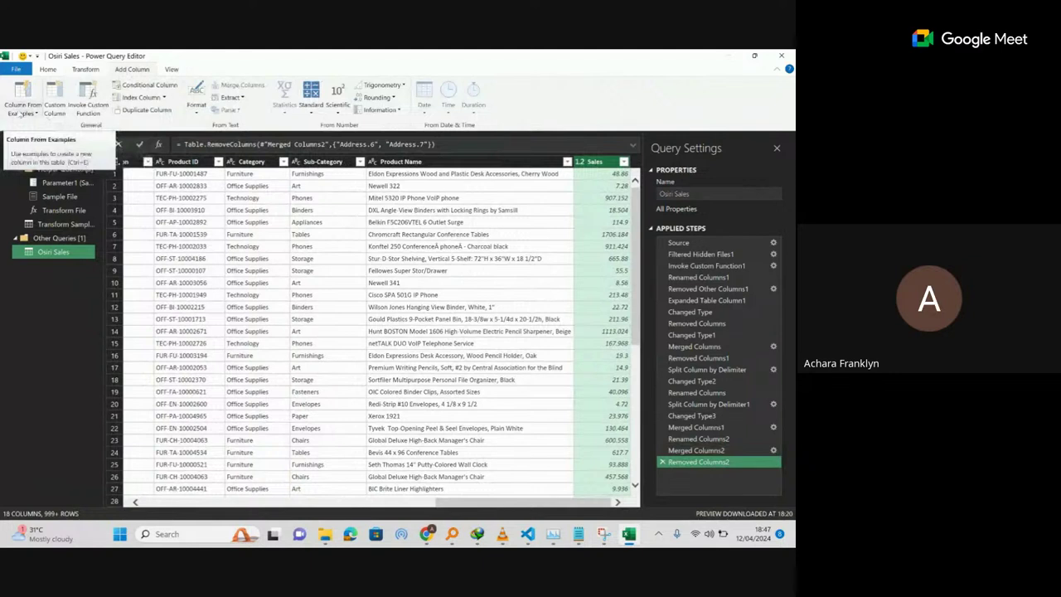
{"action": "left_click", "coordinate": [20, 115]}
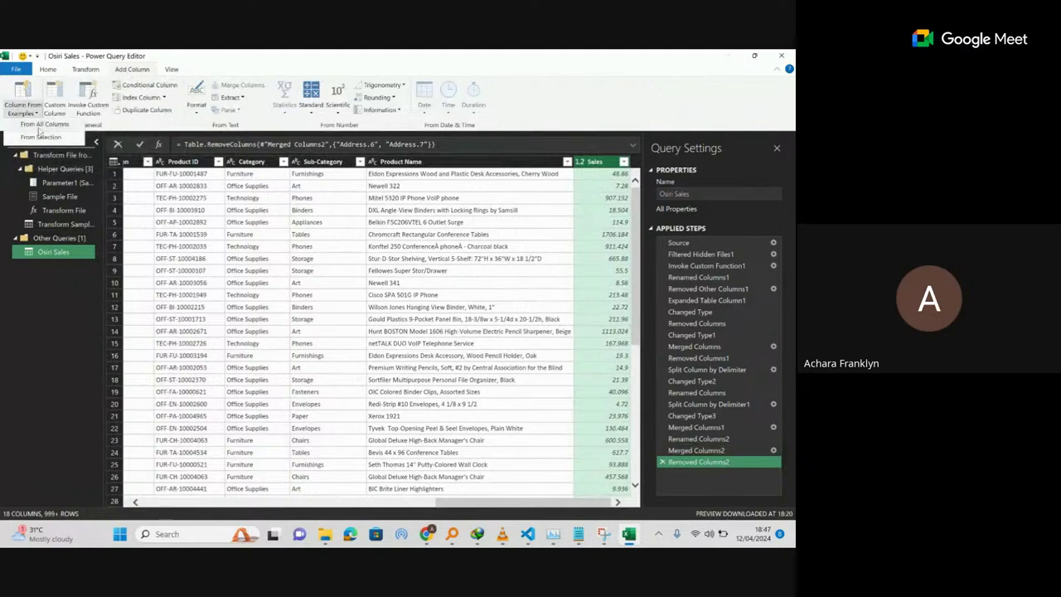
{"action": "left_click", "coordinate": [45, 137]}
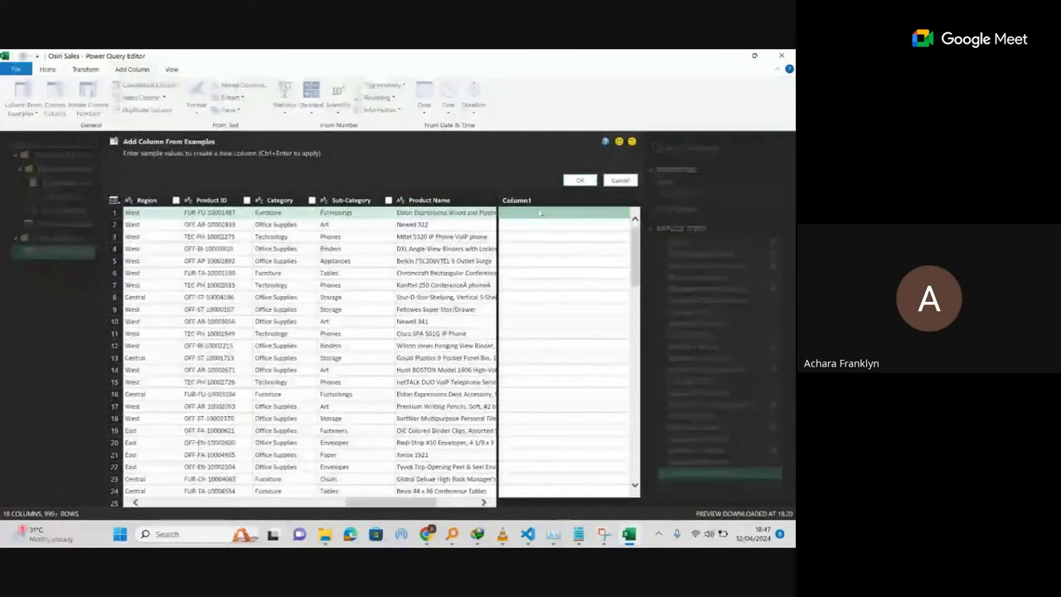
{"action": "left_click", "coordinate": [539, 213]}
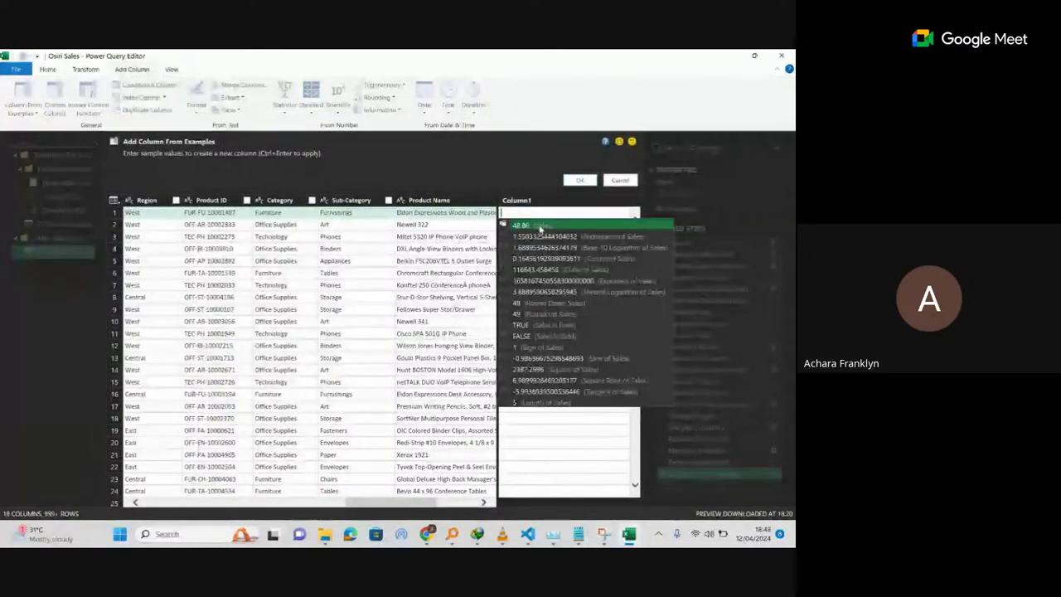
{"action": "left_click", "coordinate": [539, 226]}
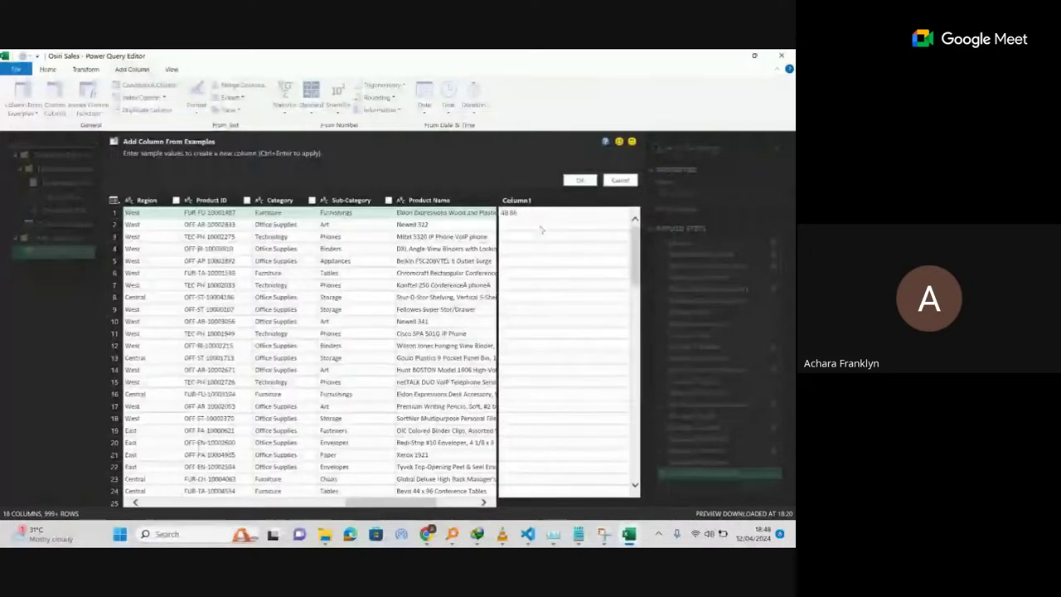
{"action": "key", "text": "Return"}
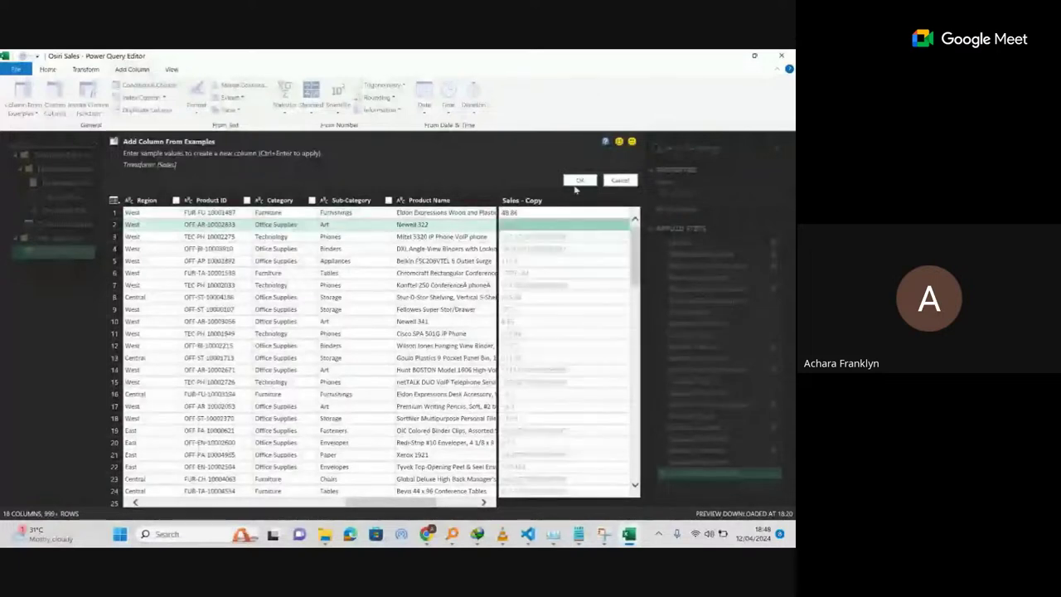
{"action": "key", "text": "ctrl+Return"}
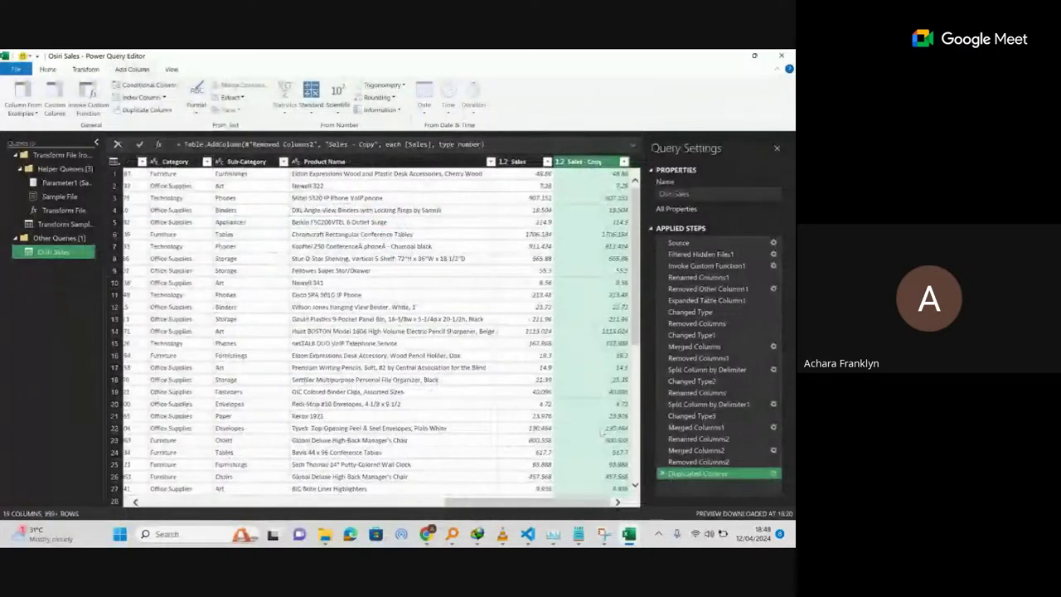
Rename the new Sales - Copy column to Cost.
{"action": "double_click", "coordinate": [575, 164]}
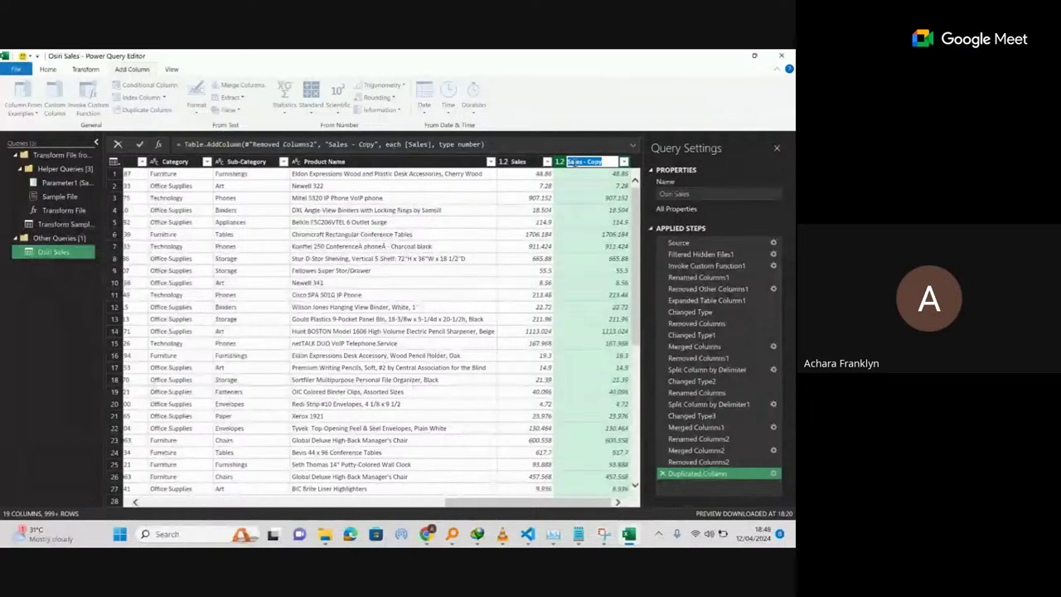
{"action": "type", "text": "Cost"}
{"action": "key", "text": "Return"}
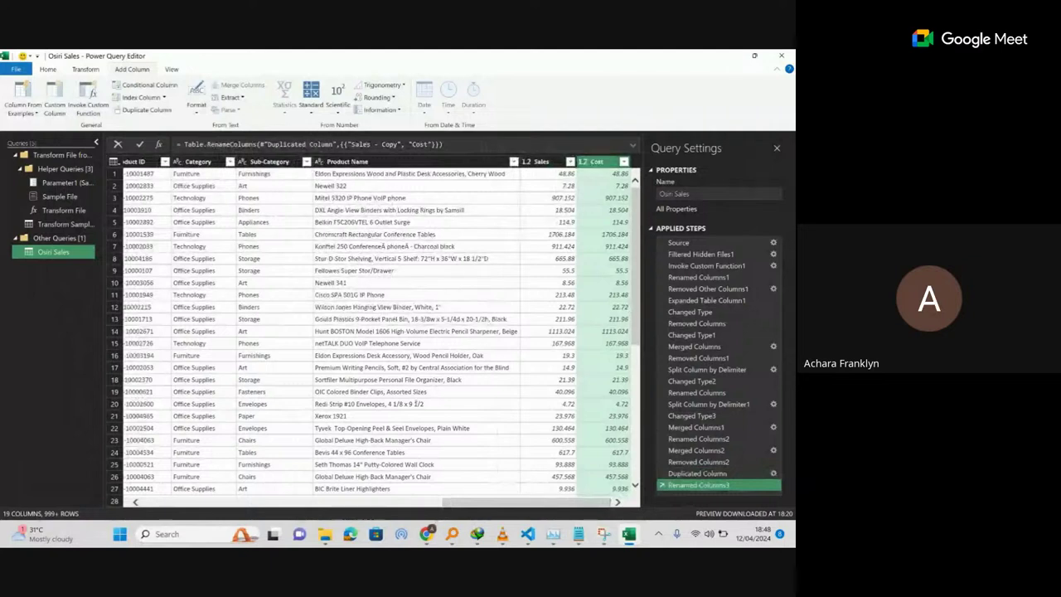
Rename the Sales column header to Transaction, then select it together with the Cost column.
{"action": "left_click", "coordinate": [543, 162], "text": "ctrl"}
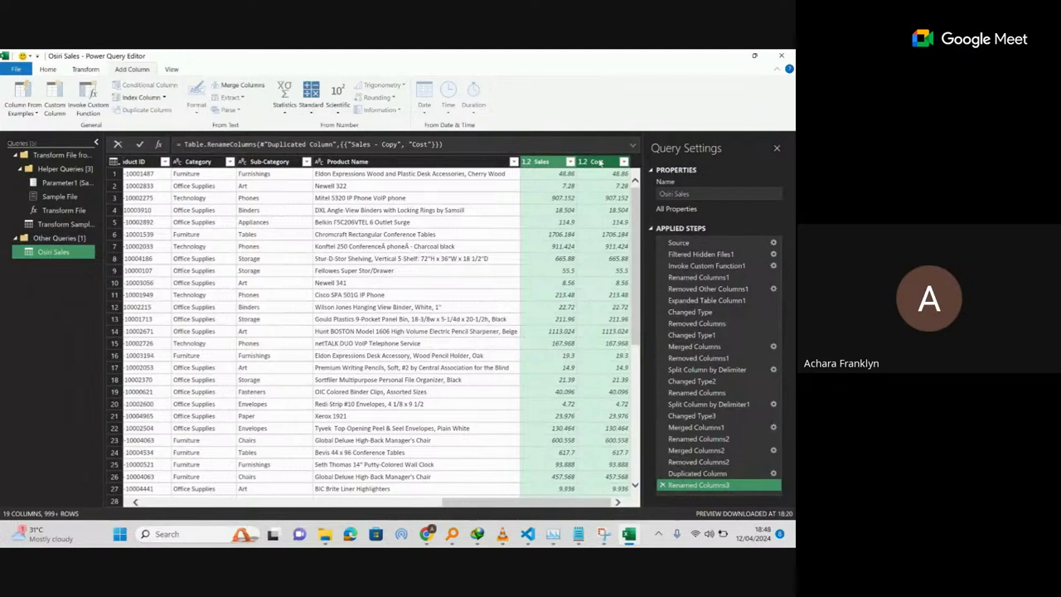
{"action": "left_click", "coordinate": [543, 163]}
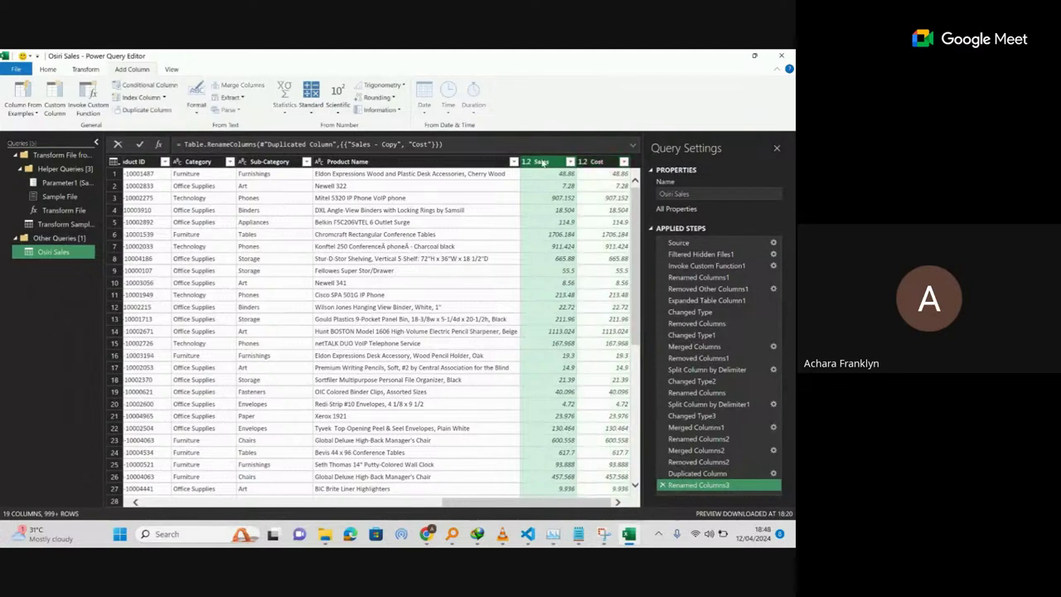
{"action": "left_click", "coordinate": [608, 163]}
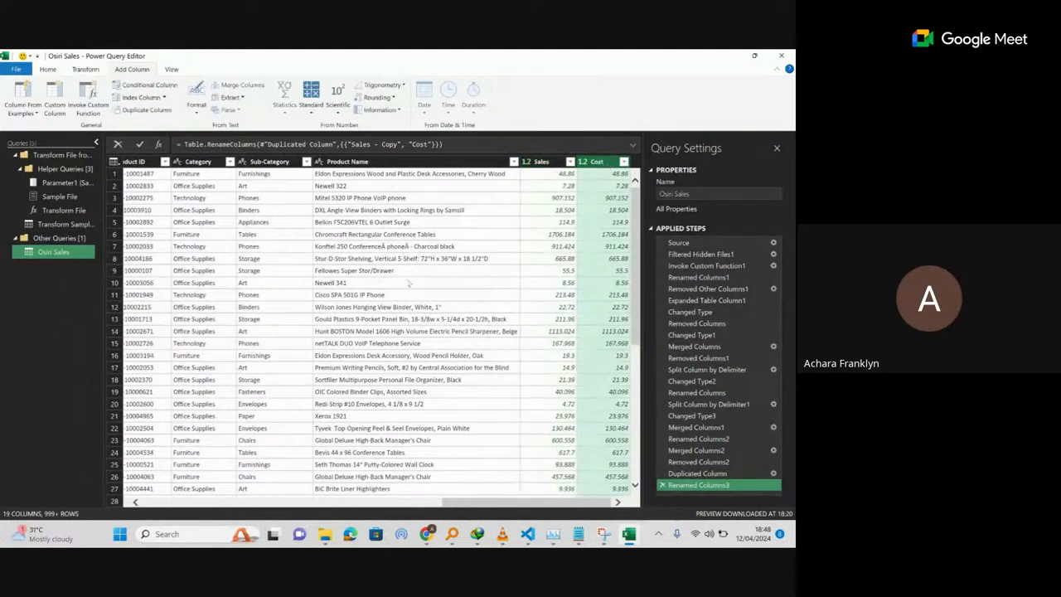
{"action": "left_click", "coordinate": [548, 165]}
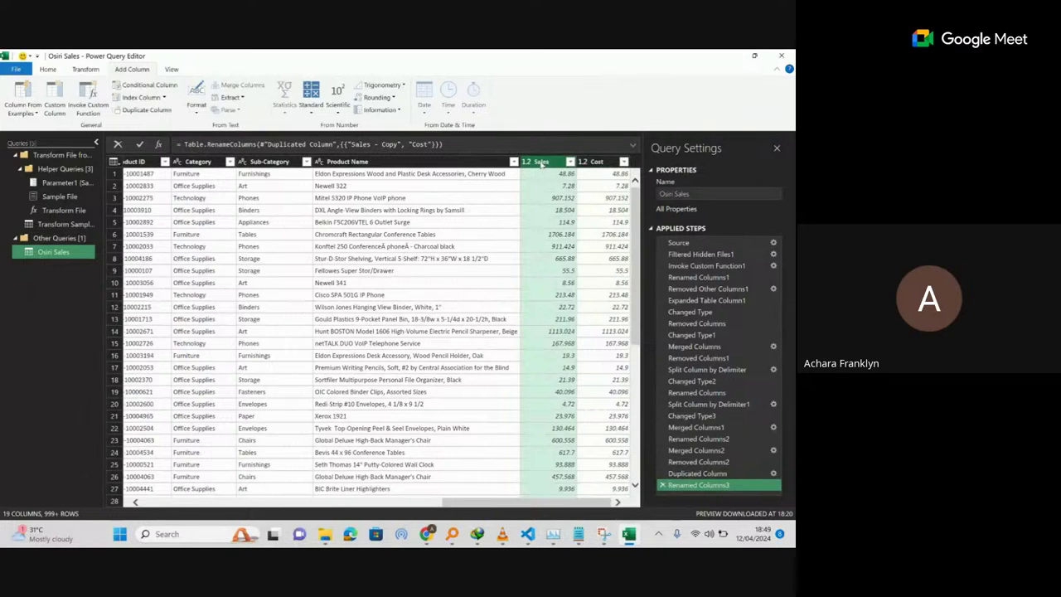
{"action": "double_click", "coordinate": [542, 163]}
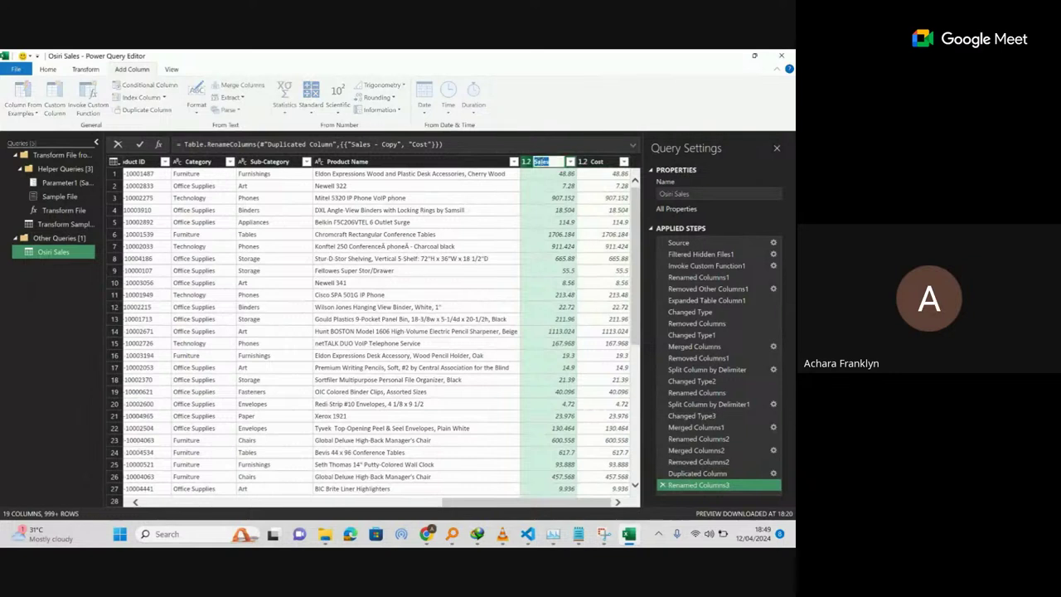
{"action": "type", "text": "Tar"}
{"action": "type", "text": "nsa"}
{"action": "type", "text": "ction"}
{"action": "key", "text": "Return"}
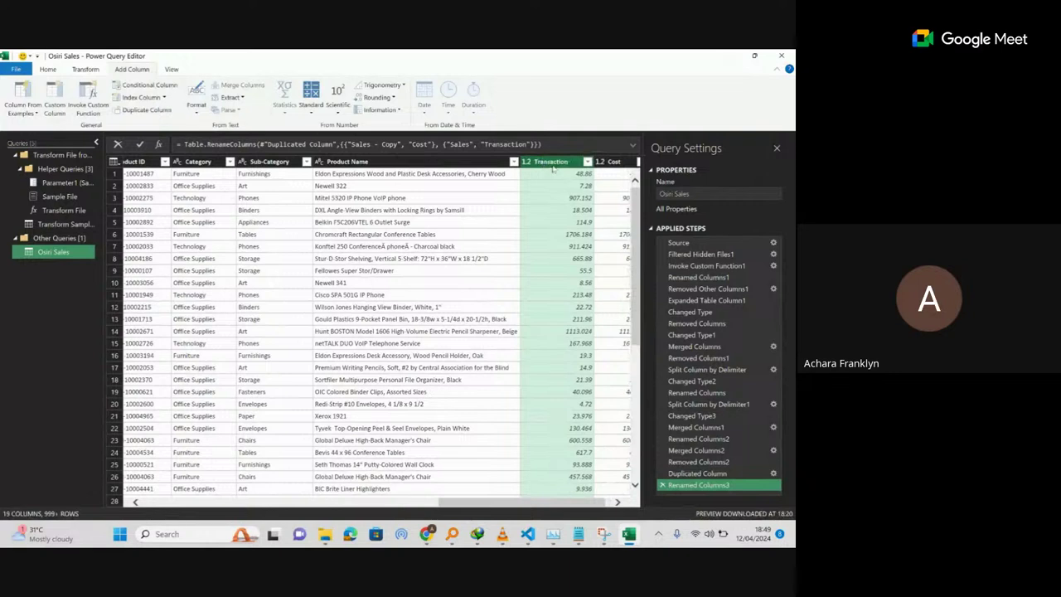
{"action": "left_click", "coordinate": [616, 162], "text": "ctrl"}
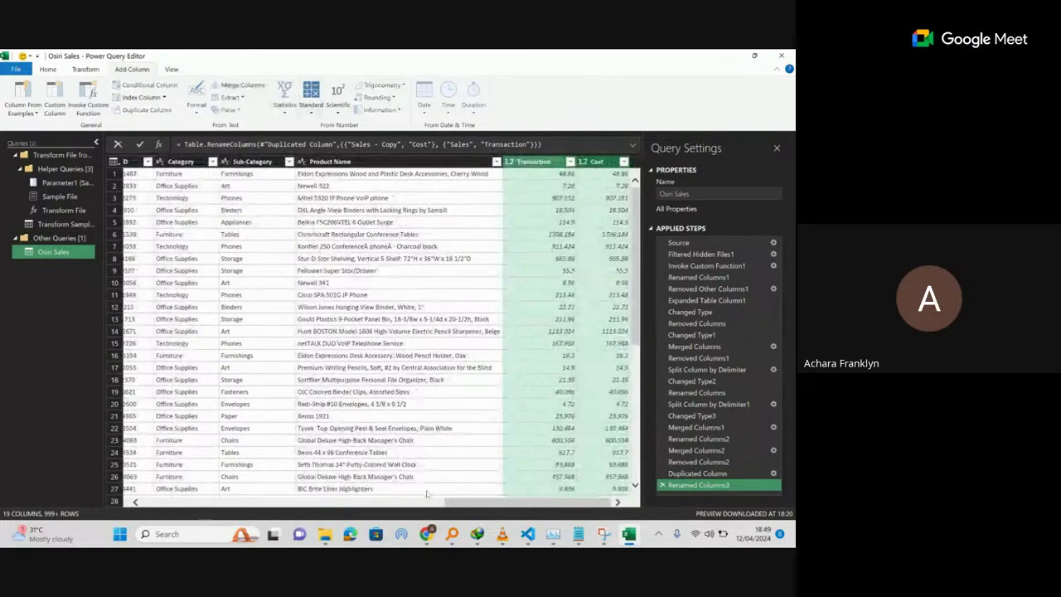
{"action": "mouse_move", "coordinate": [427, 536]}
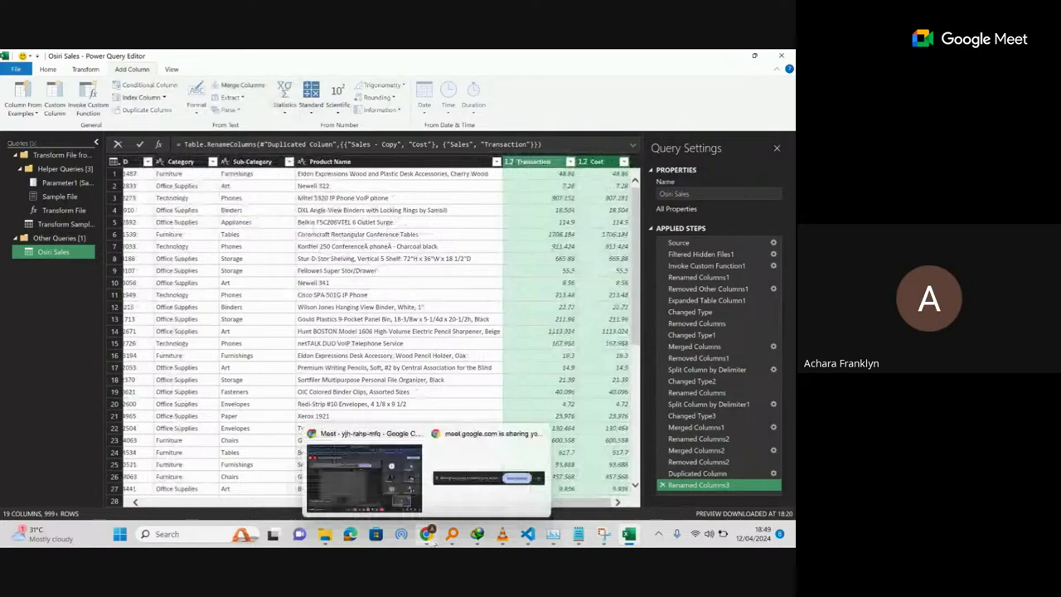
{"action": "mouse_move", "coordinate": [380, 498]}
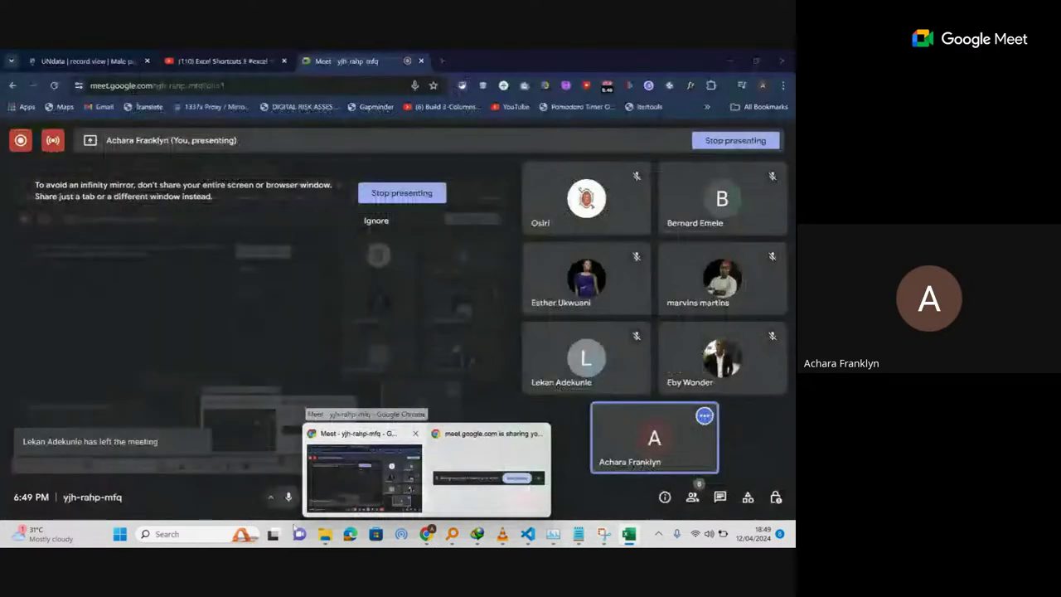
{"action": "key", "text": "alt+Tab"}
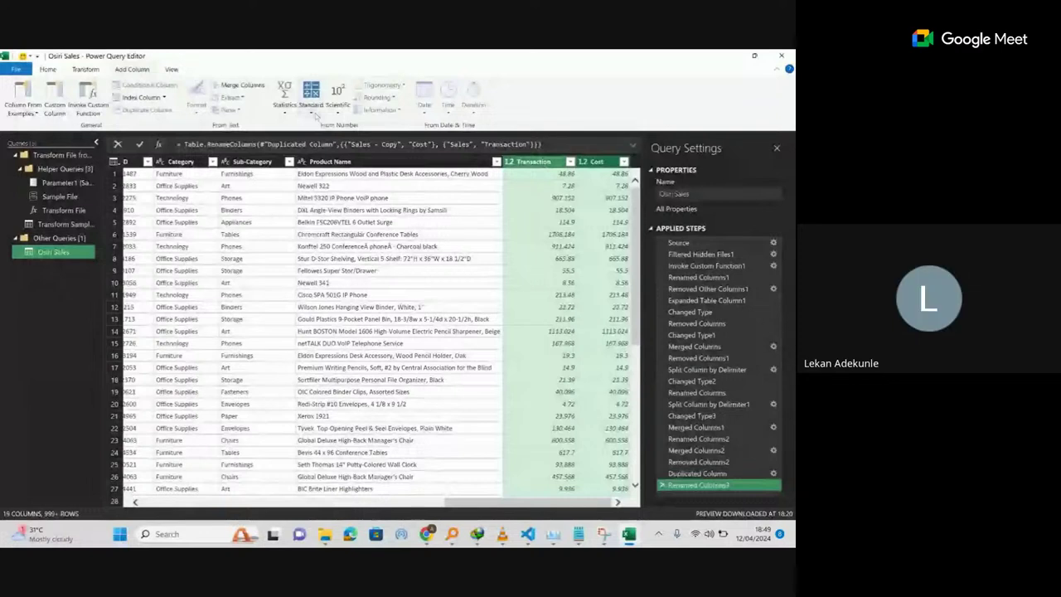
Subtract Cost from Transaction into a new column named Profit.
{"action": "left_click", "coordinate": [315, 115]}
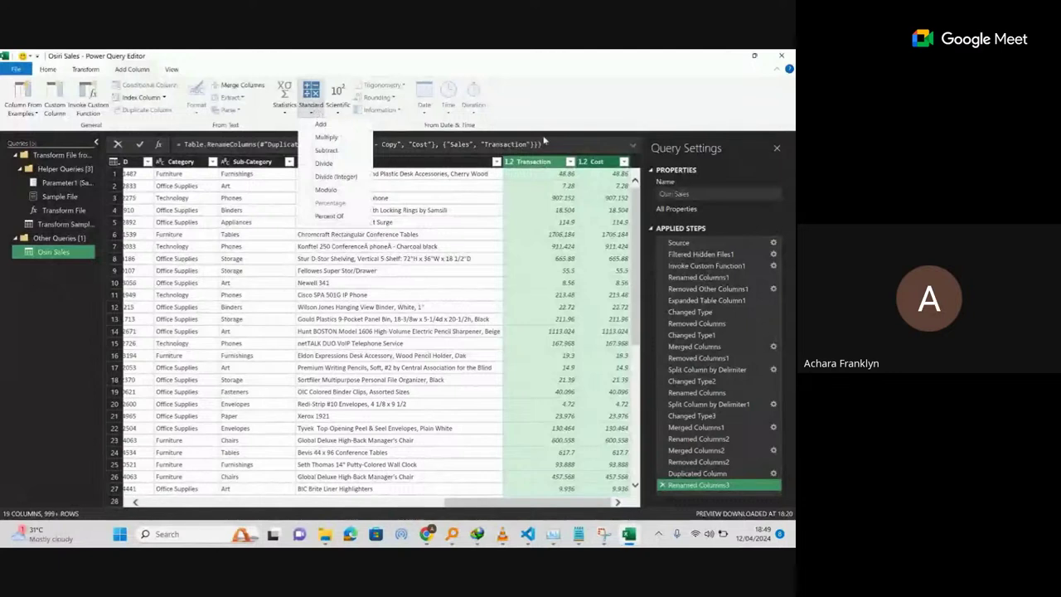
{"action": "left_click", "coordinate": [586, 116]}
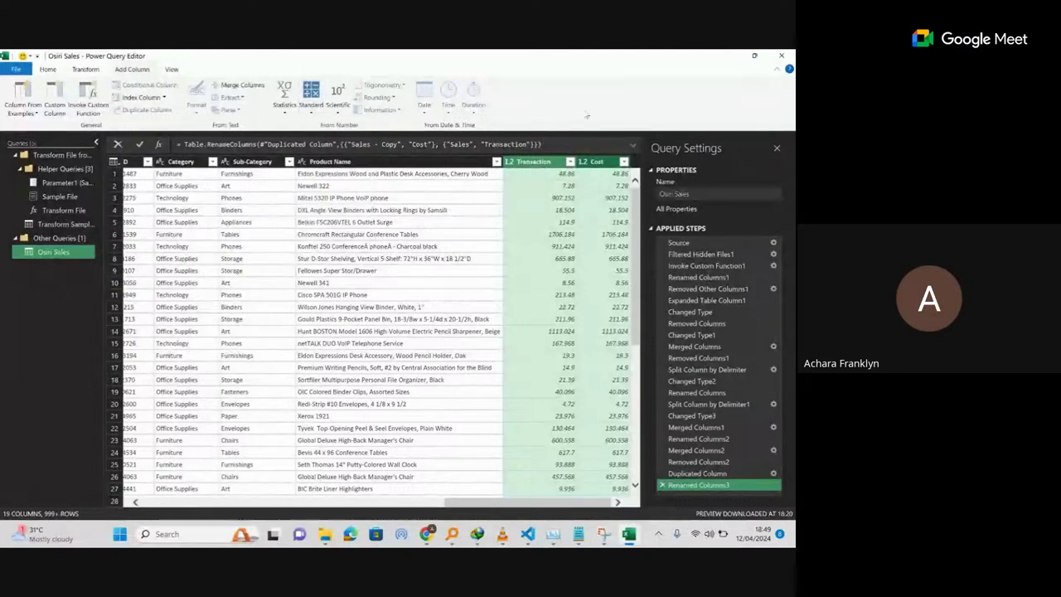
{"action": "left_click", "coordinate": [607, 162], "text": "ctrl"}
{"action": "left_click", "coordinate": [543, 162]}
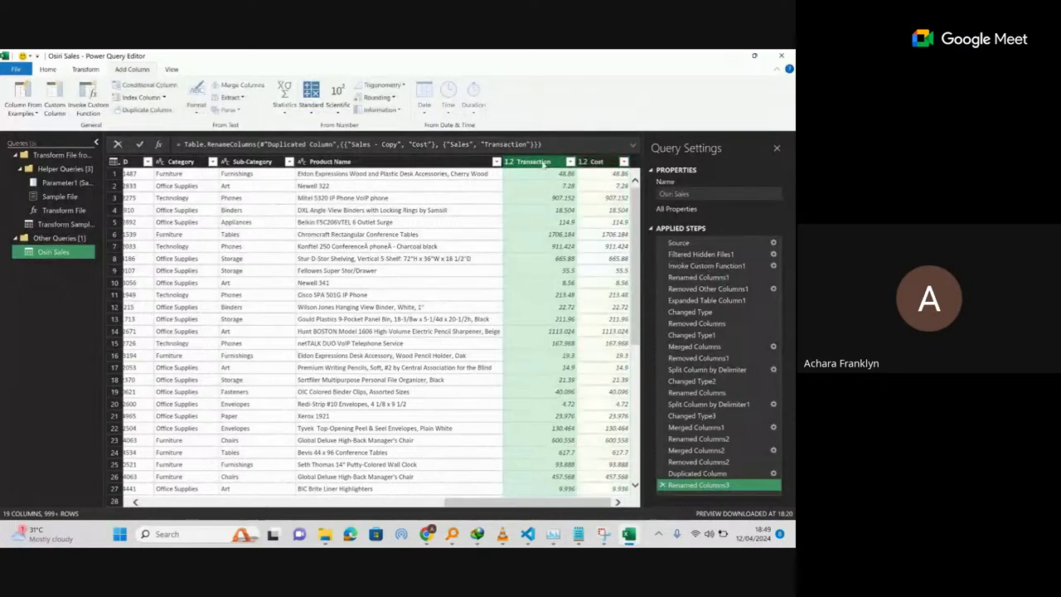
{"action": "left_click", "coordinate": [606, 162], "text": "ctrl"}
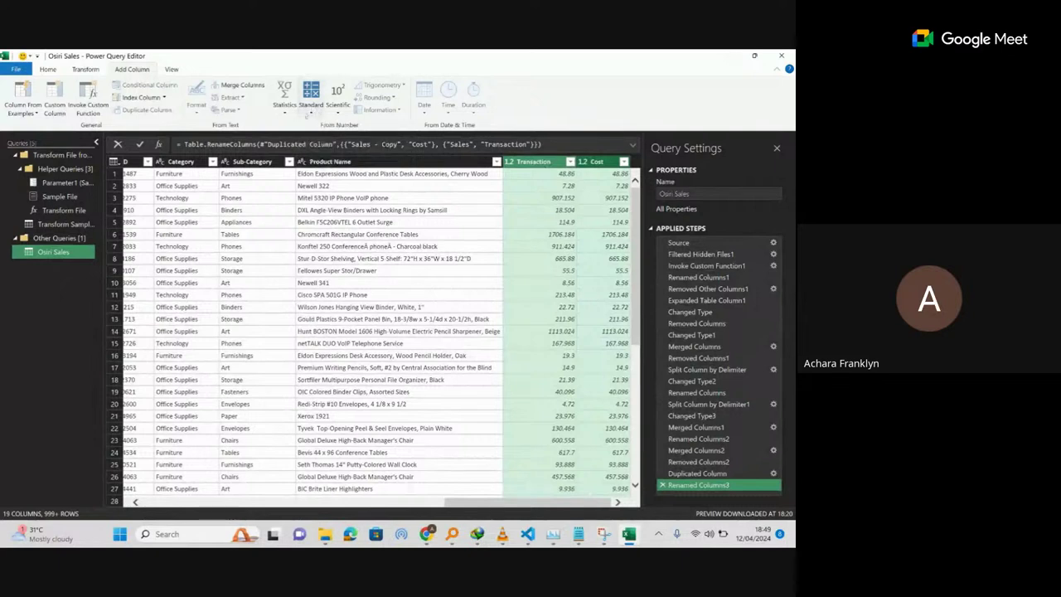
{"action": "left_click", "coordinate": [312, 114]}
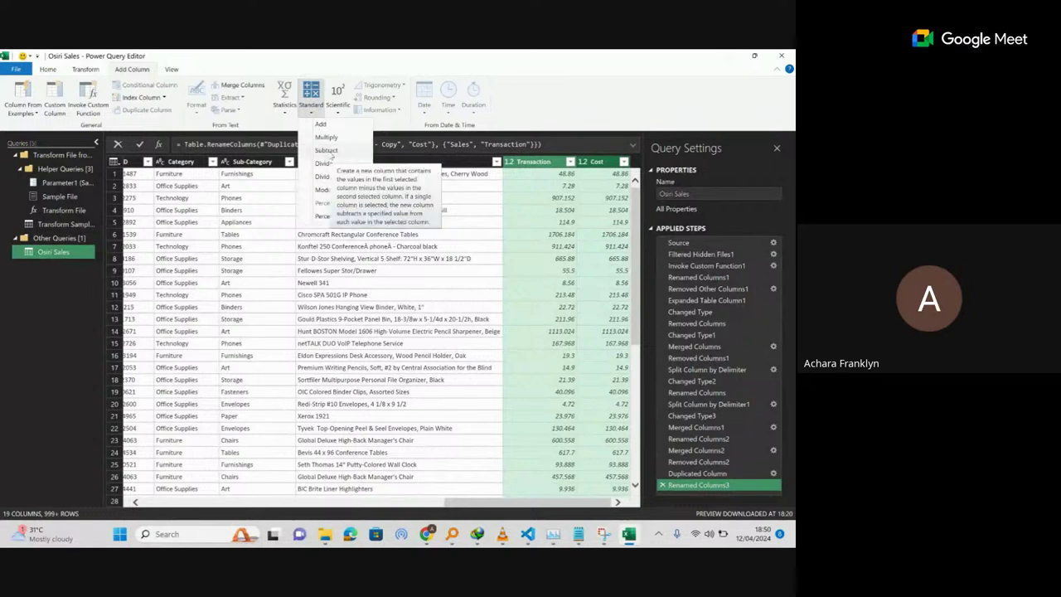
{"action": "left_click", "coordinate": [327, 151]}
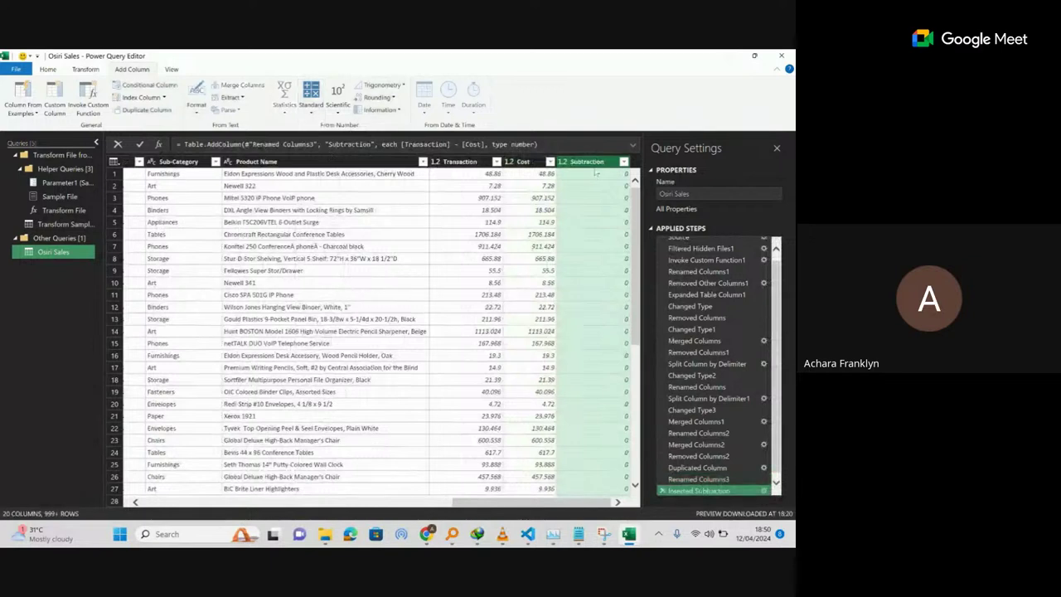
{"action": "double_click", "coordinate": [592, 163]}
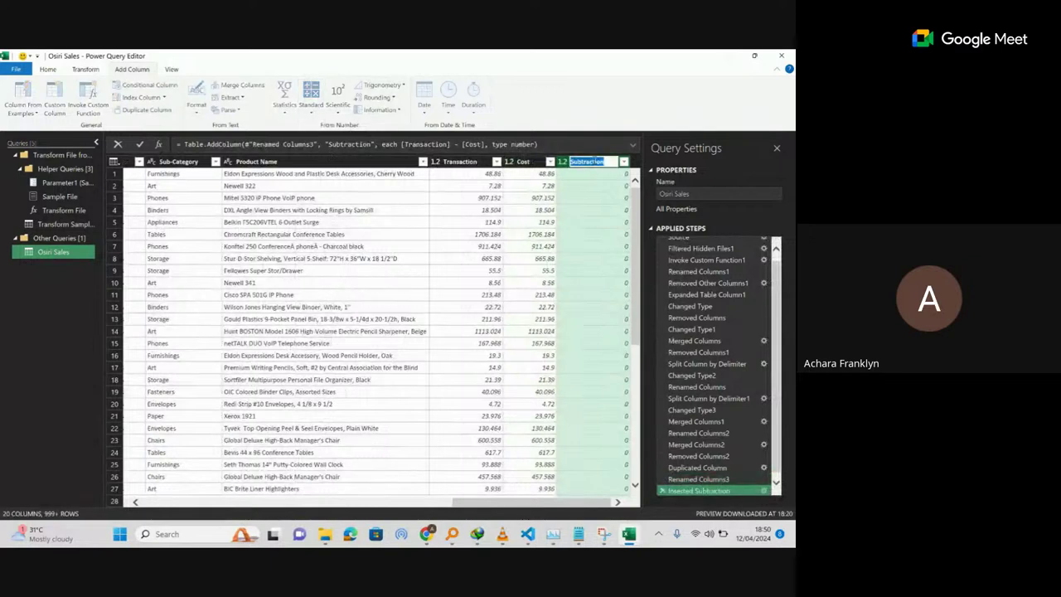
{"action": "type", "text": "Profit"}
{"action": "key", "text": "Return"}
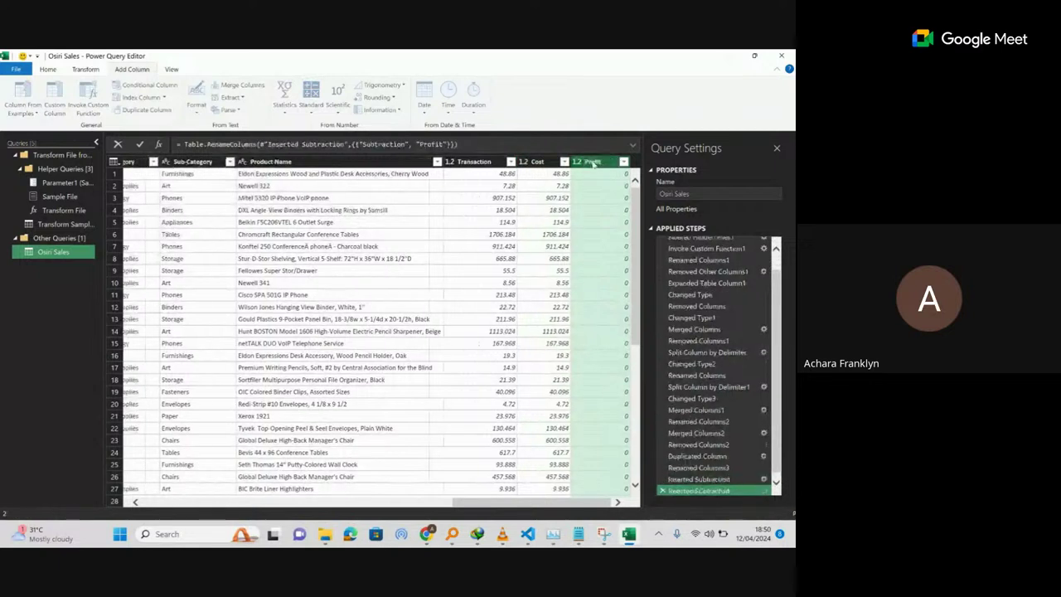
Compare the Cost, Transaction and Profit column values to check the result.
{"action": "left_click", "coordinate": [564, 187]}
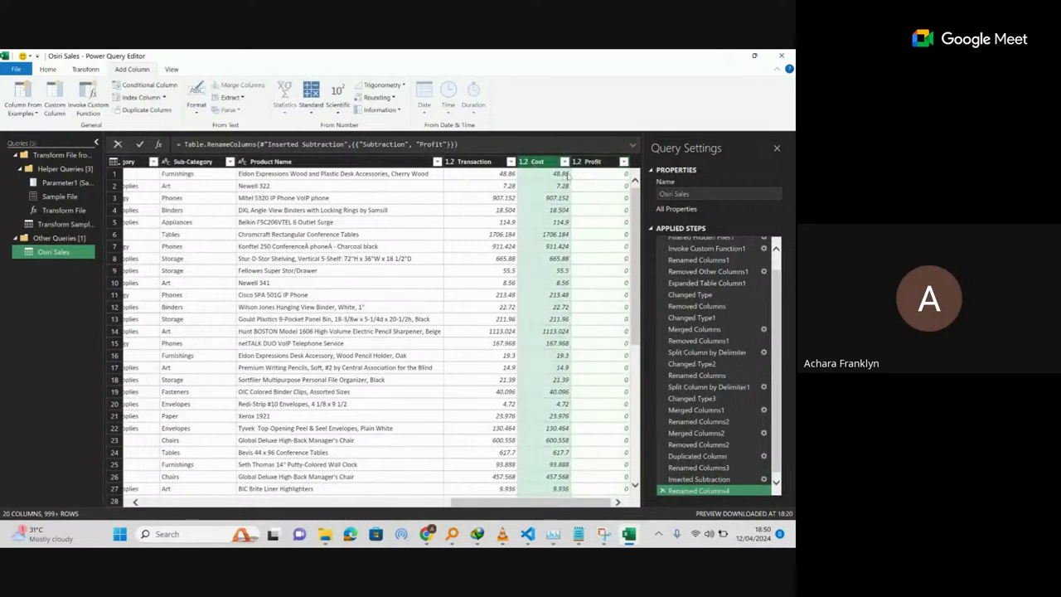
{"action": "left_click", "coordinate": [472, 163]}
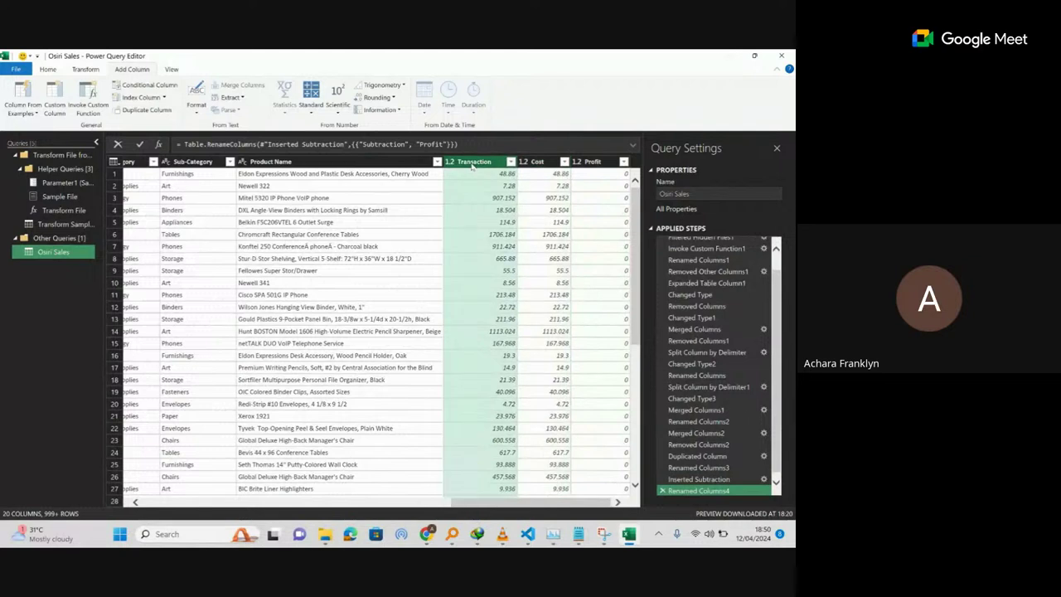
{"action": "left_click", "coordinate": [539, 163]}
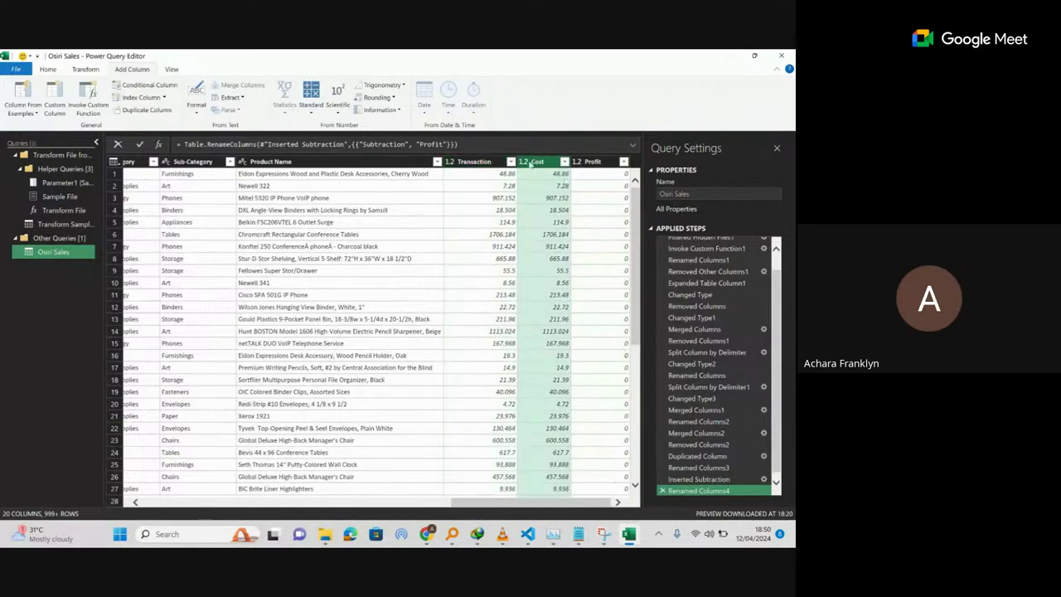
{"action": "left_click", "coordinate": [471, 163]}
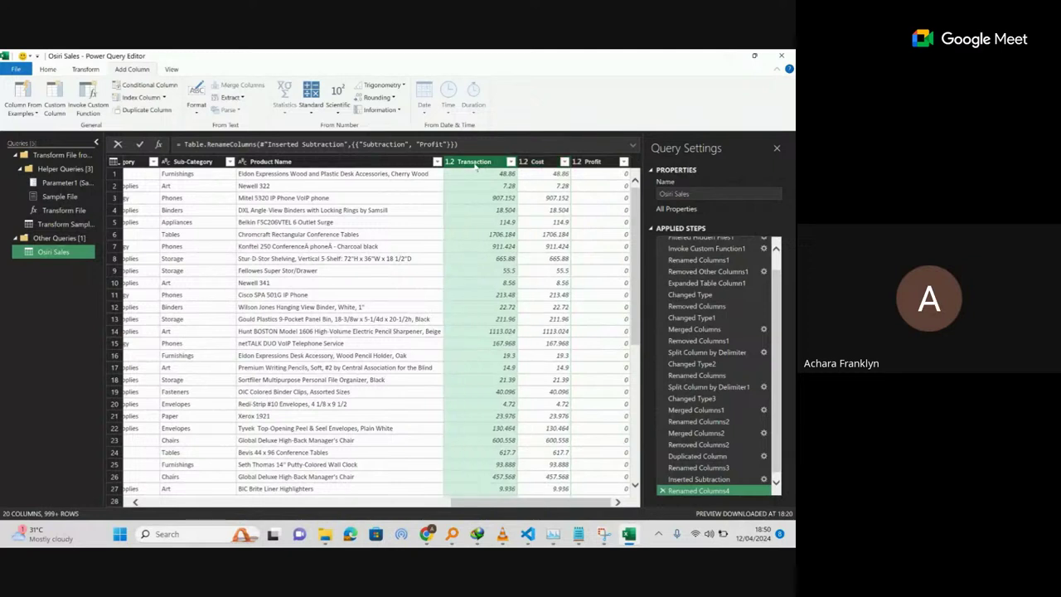
{"action": "left_click", "coordinate": [596, 163]}
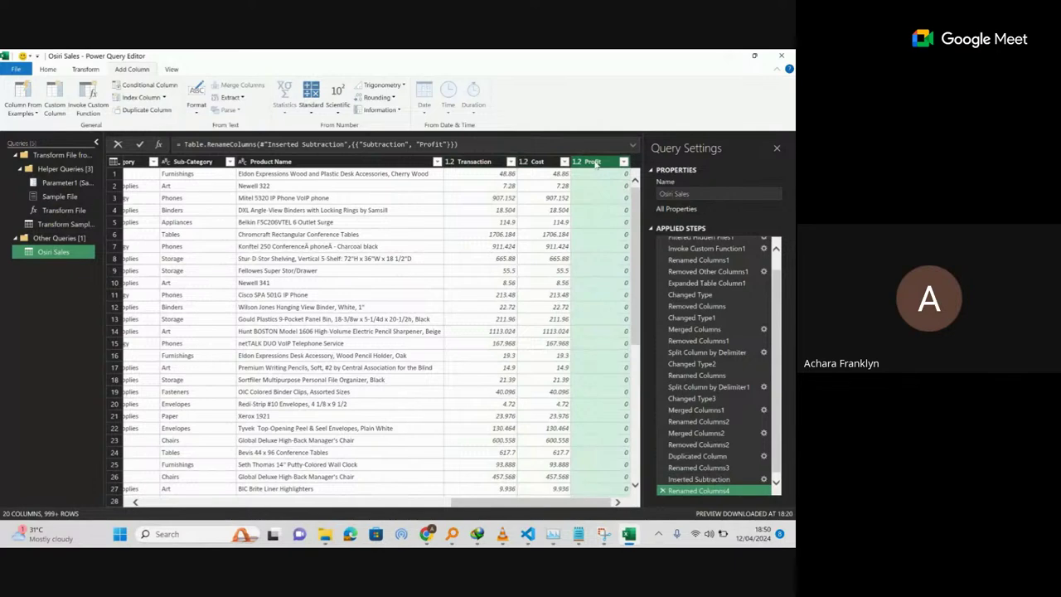
{"action": "left_click", "coordinate": [279, 505]}
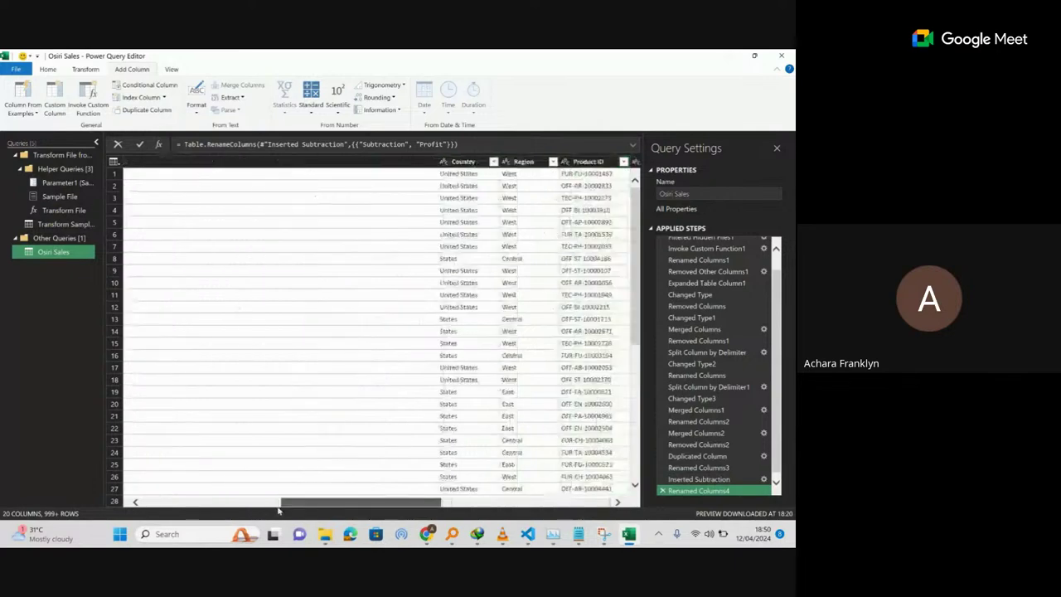
Select Ship Date first, then add Order Date so ship minus order can be computed.
{"action": "left_click", "coordinate": [278, 506]}
{"action": "left_click", "coordinate": [341, 163]}
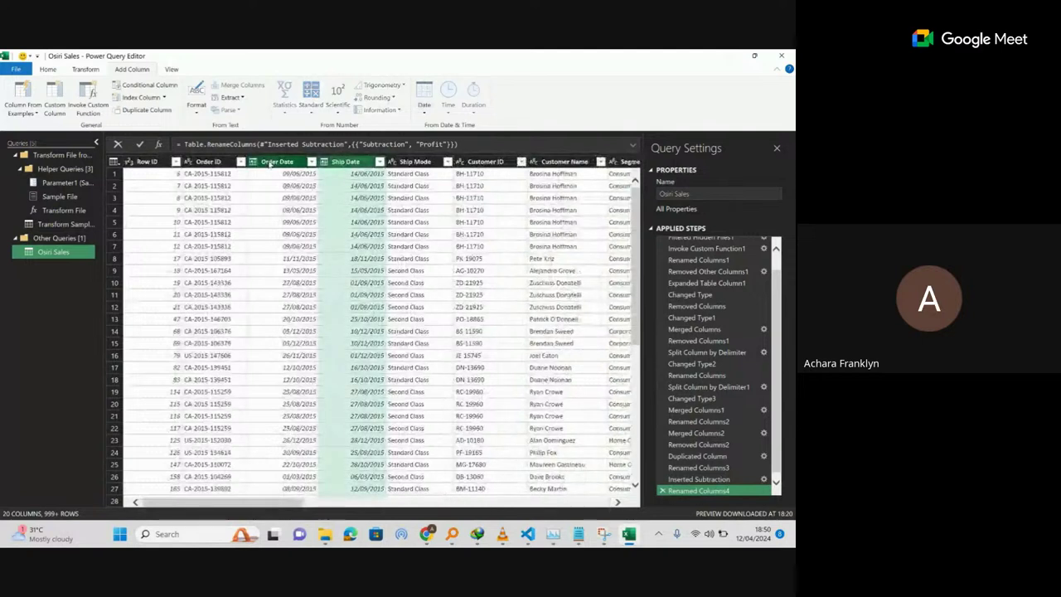
{"action": "left_click", "coordinate": [270, 163]}
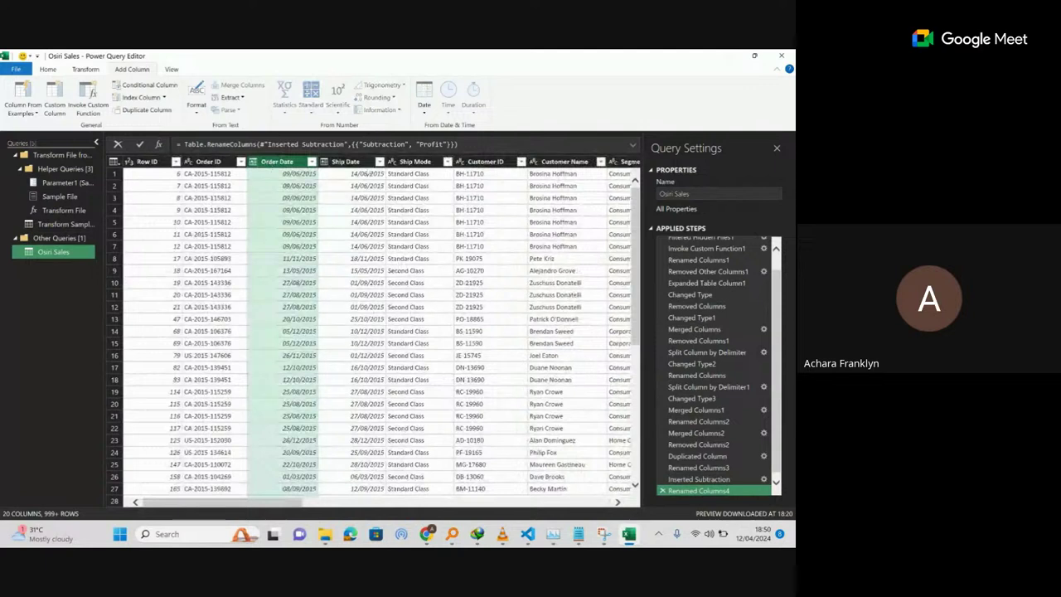
{"action": "left_click", "coordinate": [366, 164], "text": "ctrl"}
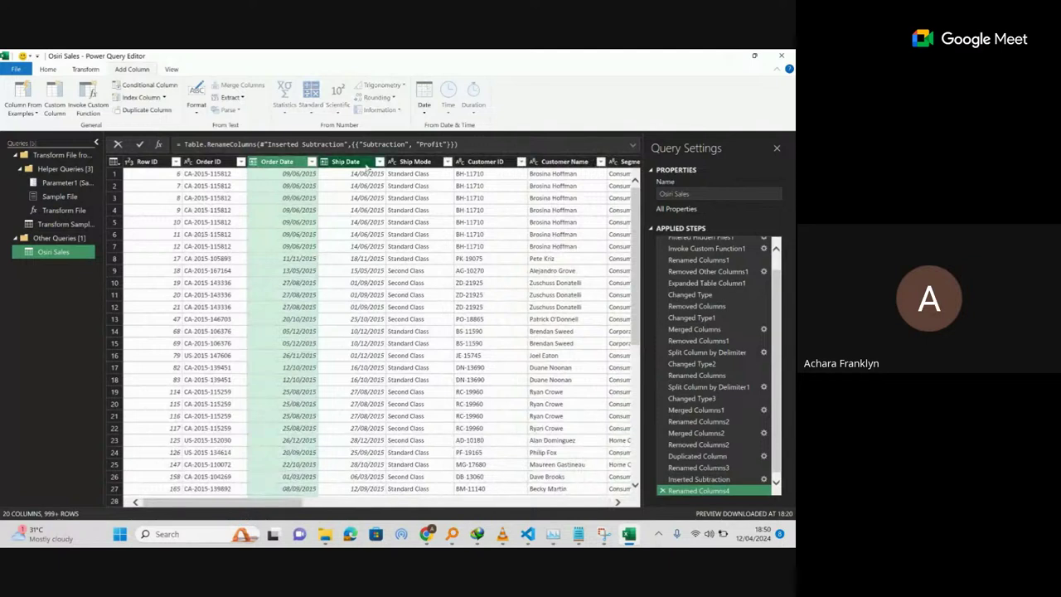
{"action": "left_click", "coordinate": [366, 164]}
{"action": "left_click", "coordinate": [280, 162]}
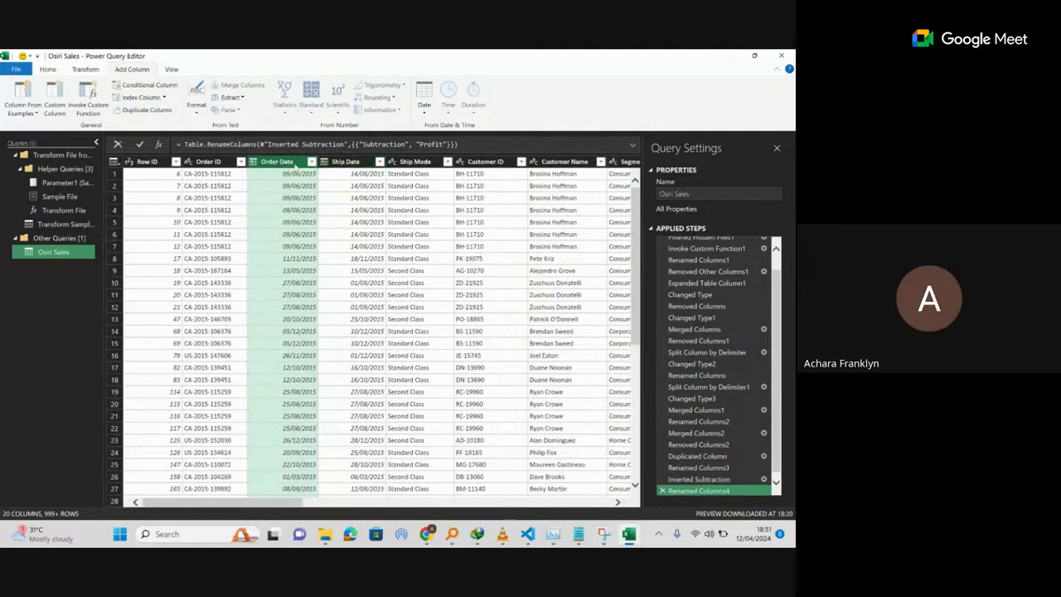
{"action": "left_click", "coordinate": [343, 162]}
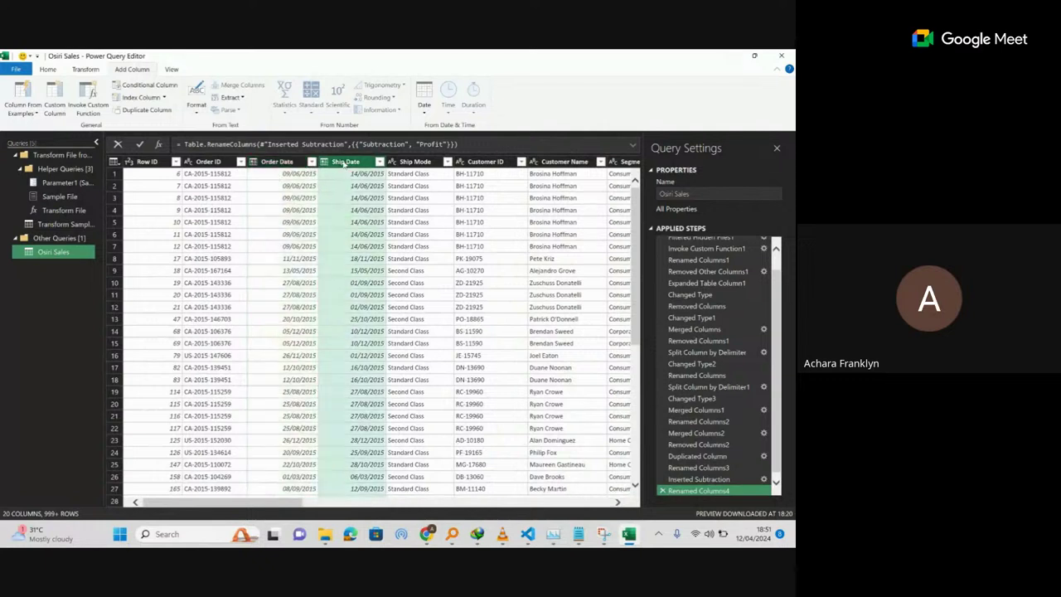
{"action": "left_click", "coordinate": [290, 163], "text": "ctrl"}
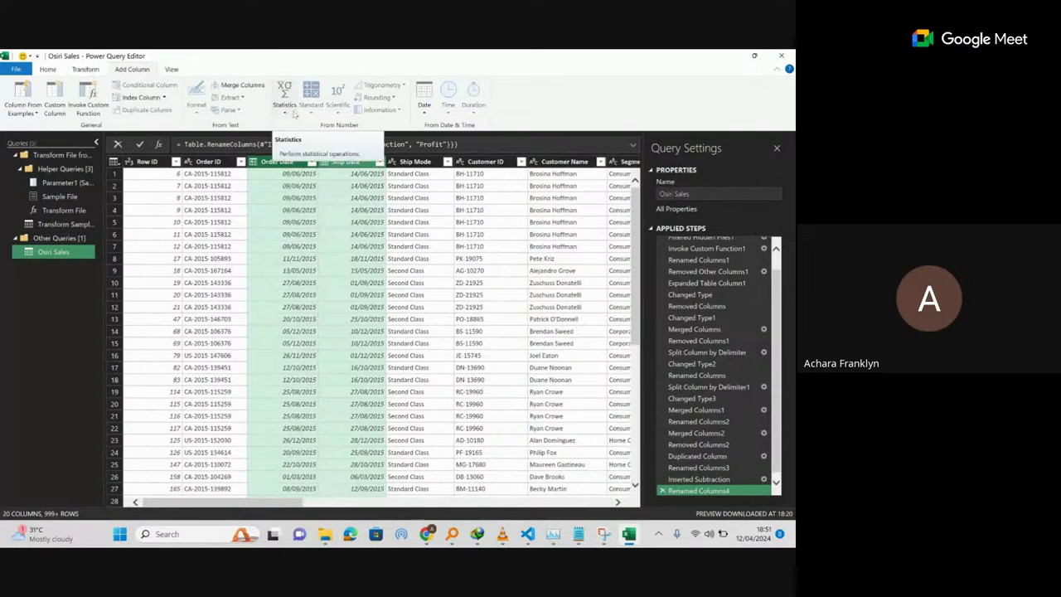
Add a Subtract Days column from Ship Date and Order Date, and name it Lead Time.
{"action": "left_click", "coordinate": [422, 107]}
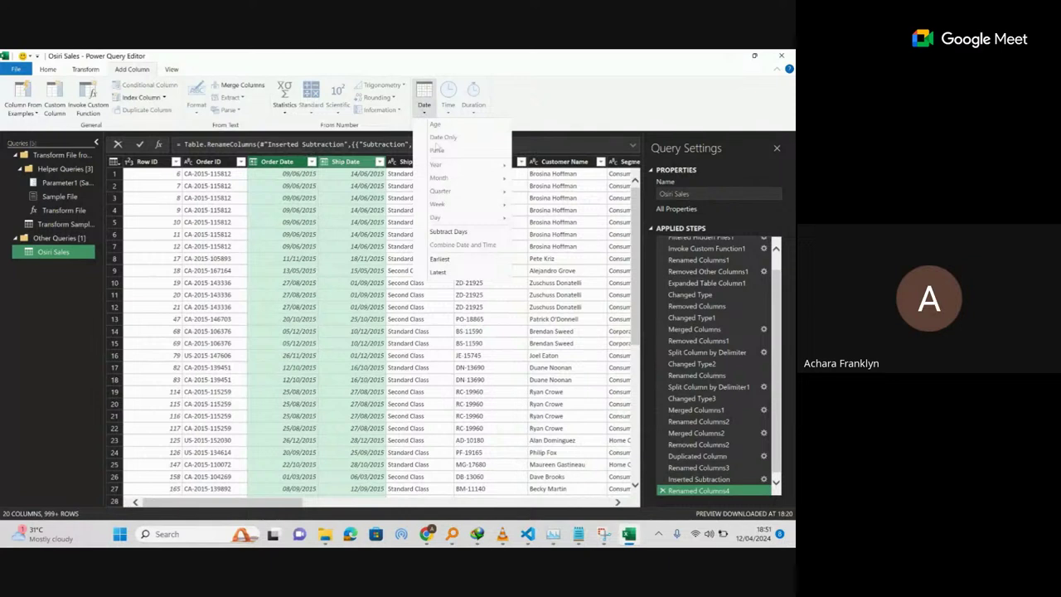
{"action": "left_click", "coordinate": [448, 232]}
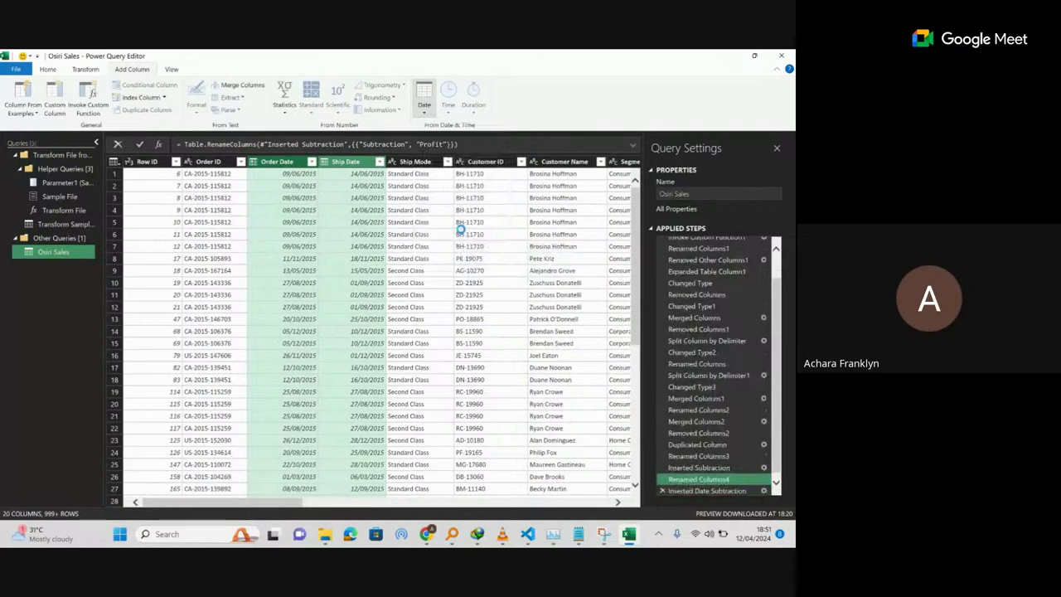
{"action": "double_click", "coordinate": [588, 161]}
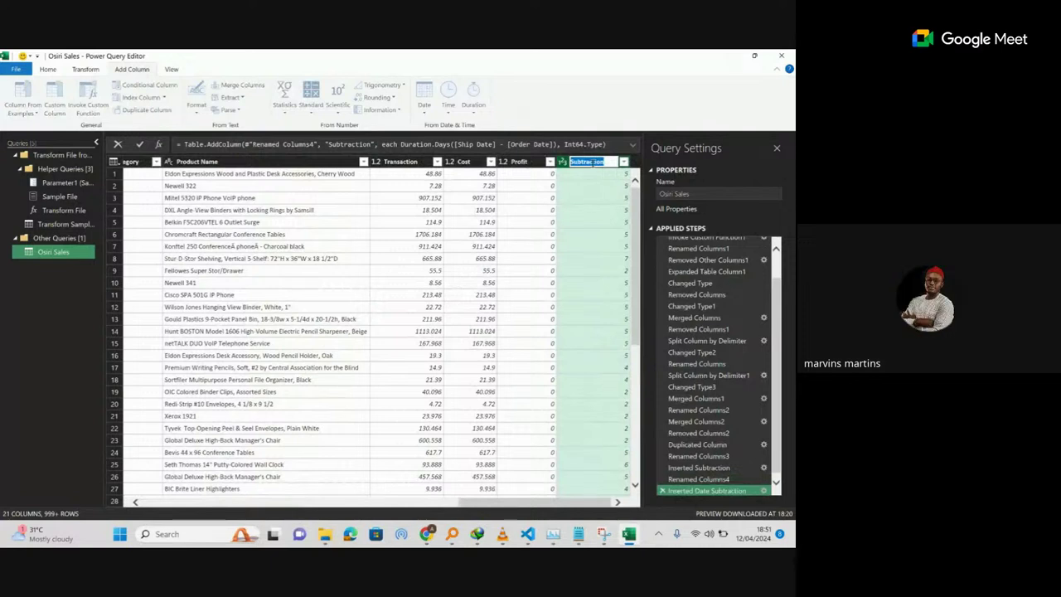
{"action": "type", "text": "Du"}
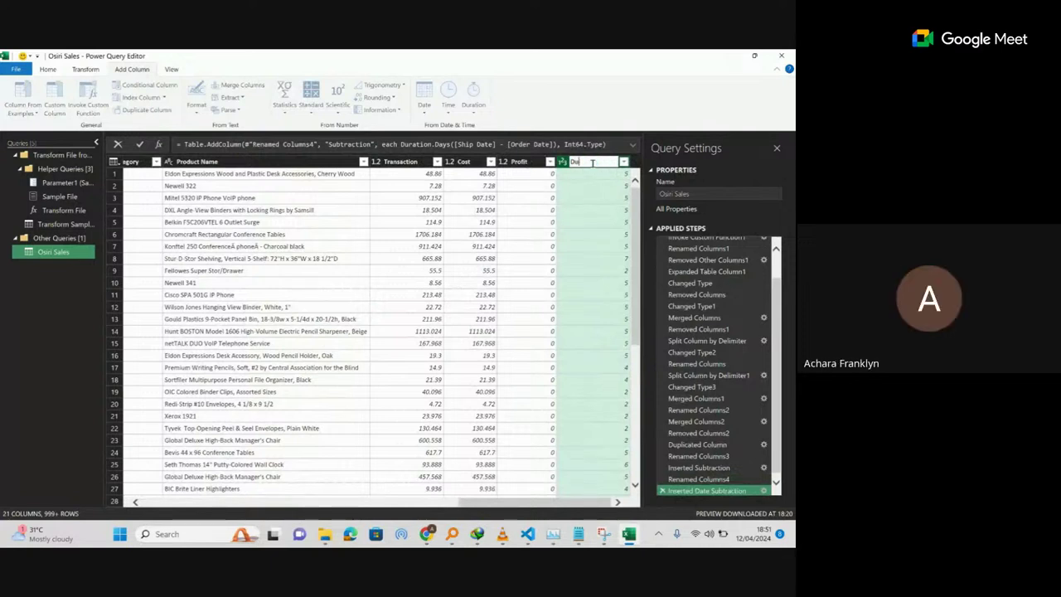
{"action": "type", "text": "ead Time"}
{"action": "key", "text": "Return"}
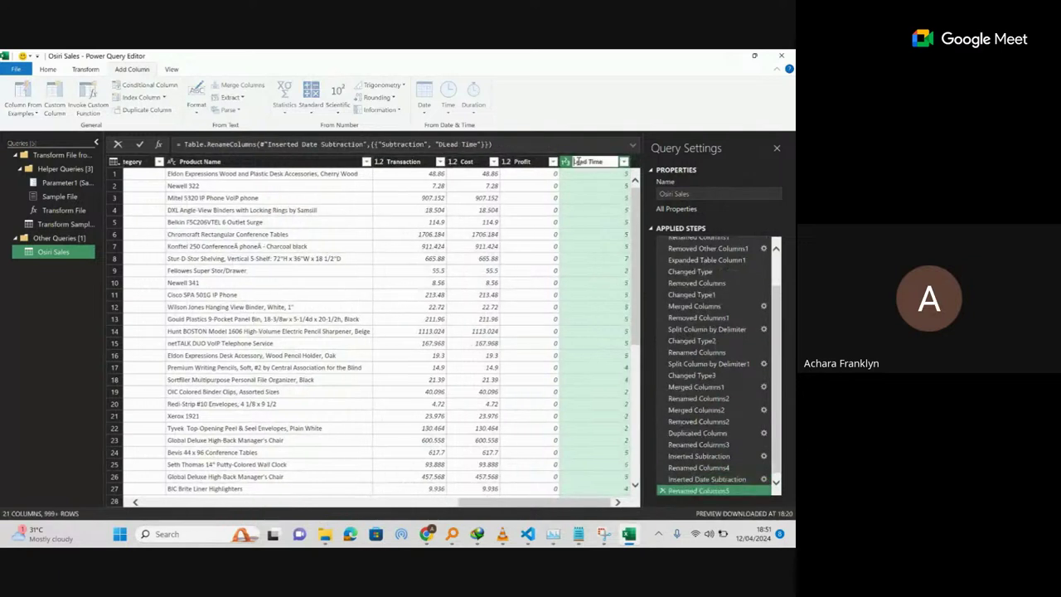
{"action": "key", "text": "BackSpace"}
{"action": "key", "text": "Return"}
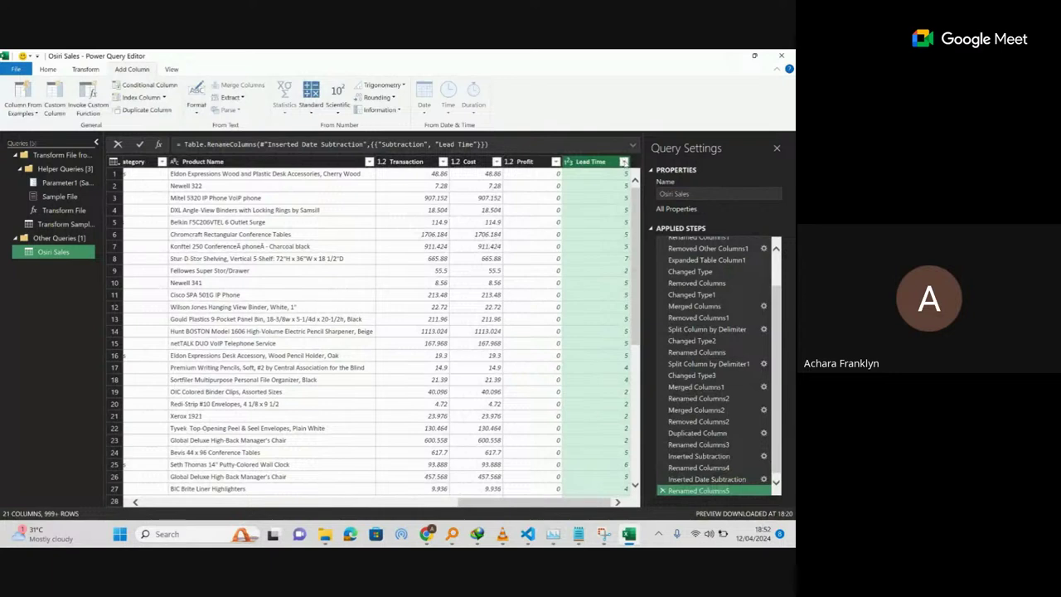
Filter the Lead Time column to only the value 7 after loading its full value list.
{"action": "left_click", "coordinate": [624, 162]}
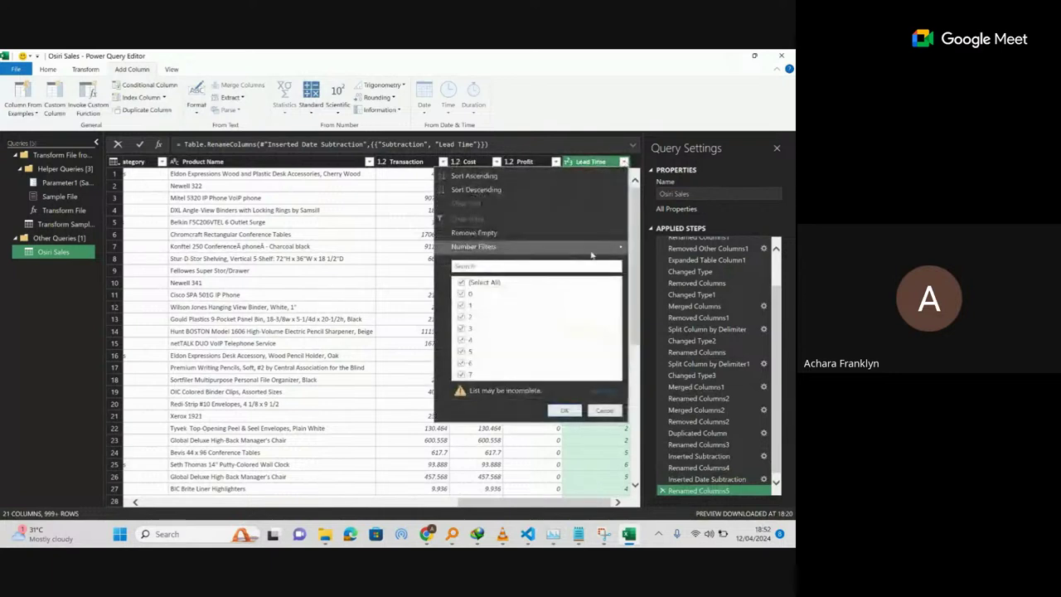
{"action": "left_click", "coordinate": [599, 390]}
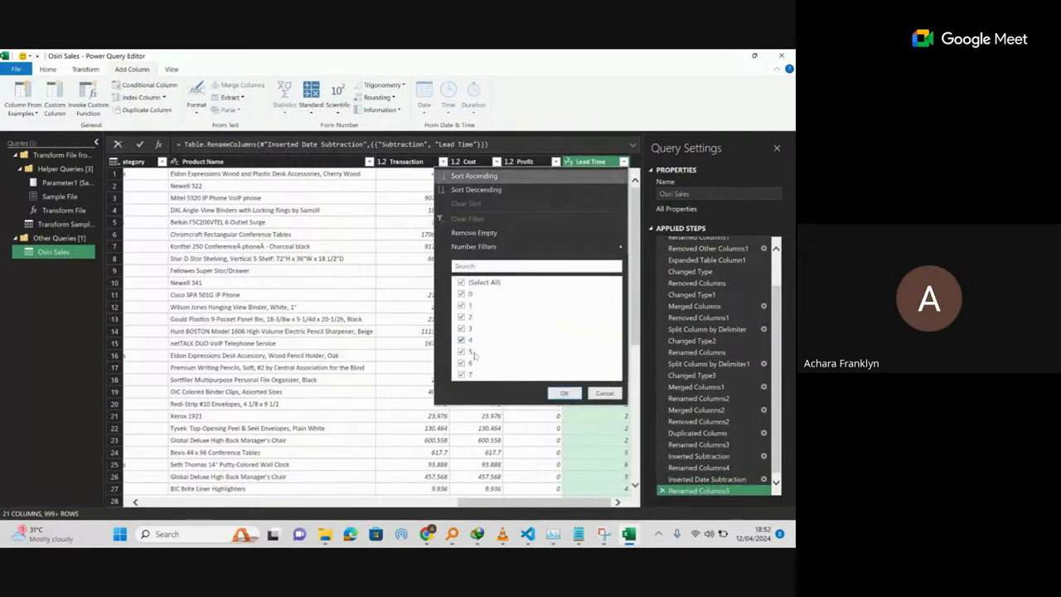
{"action": "left_click", "coordinate": [462, 282]}
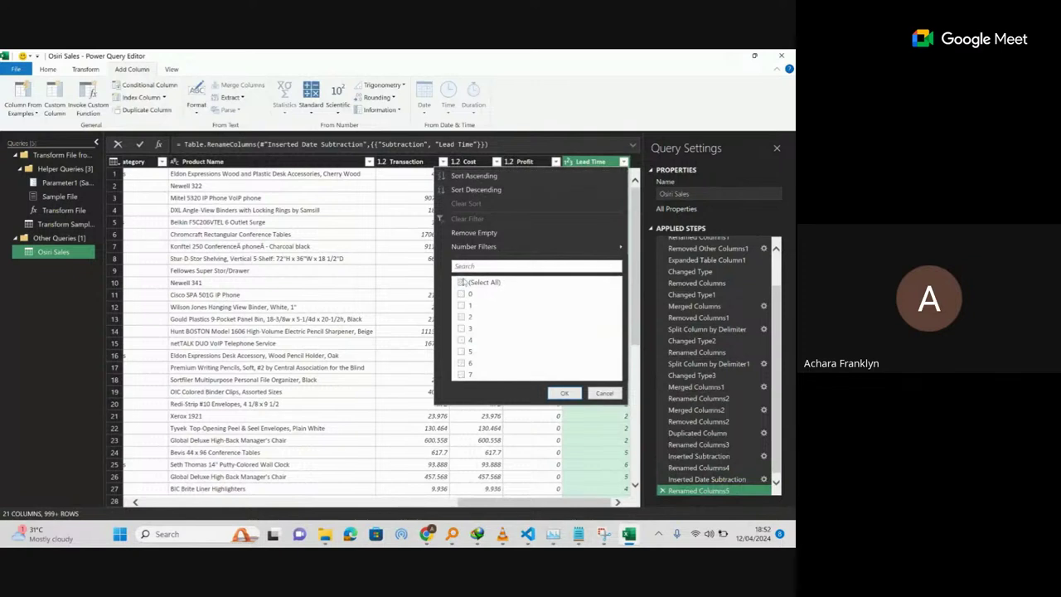
{"action": "left_click", "coordinate": [462, 376]}
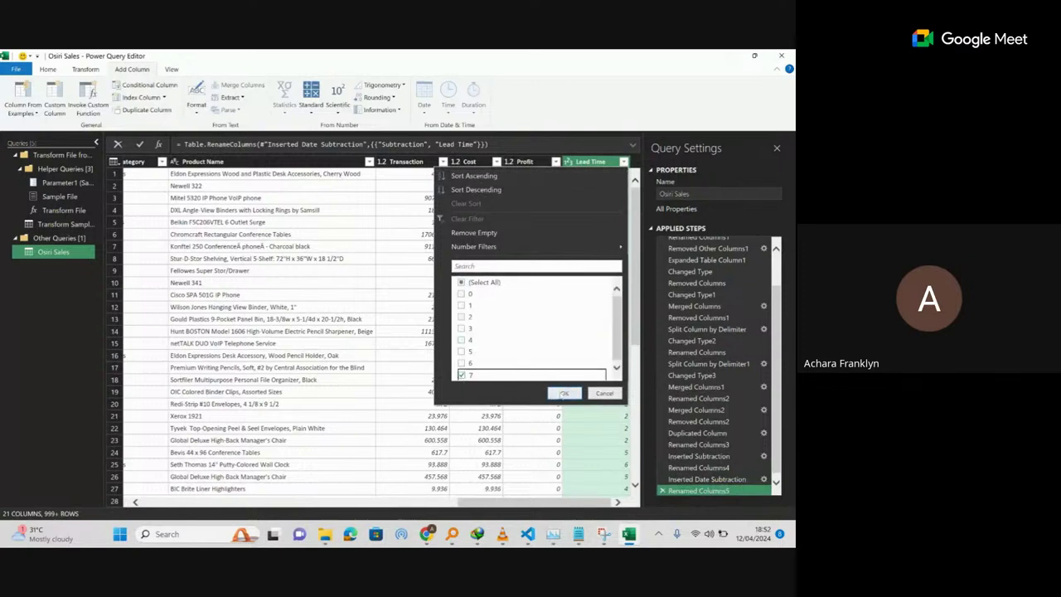
{"action": "left_click", "coordinate": [566, 393]}
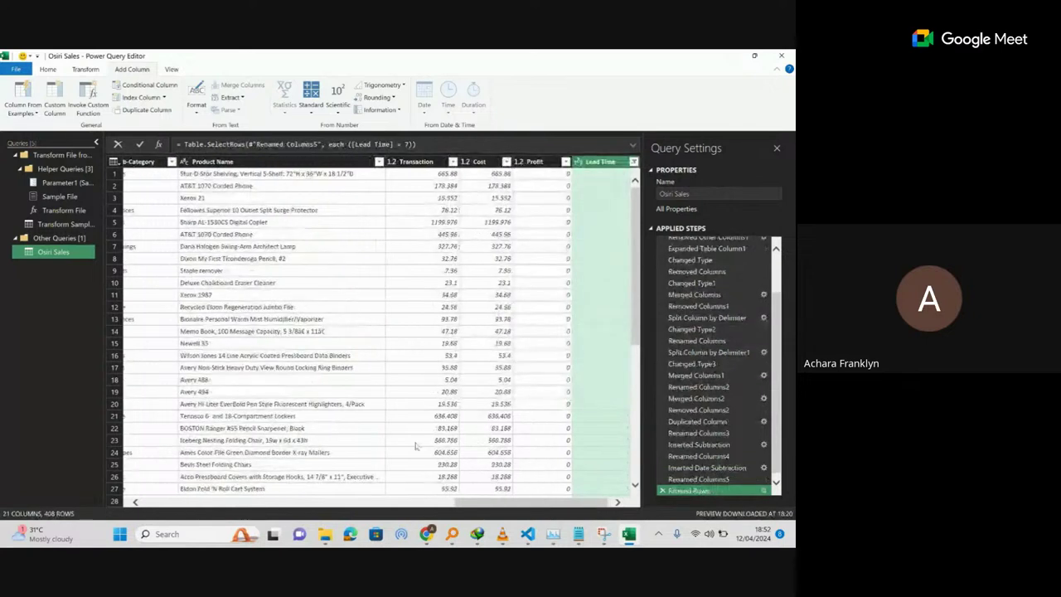
Preview the full Cost value of row 28 and scroll around the filtered grid.
{"action": "left_click", "coordinate": [484, 497]}
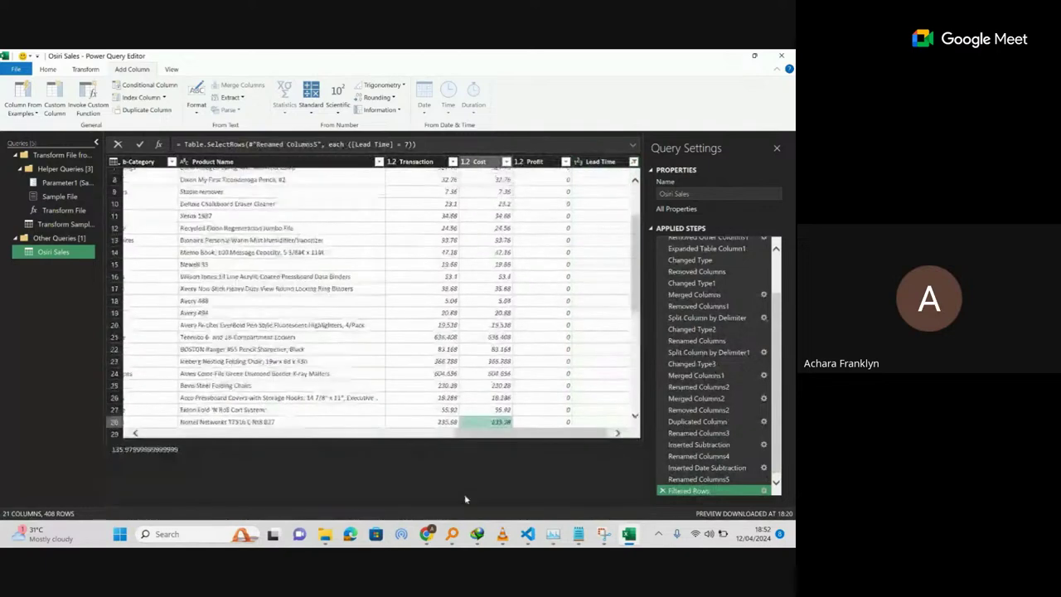
{"action": "left_click_drag", "start_coordinate": [498, 439], "coordinate": [395, 413]}
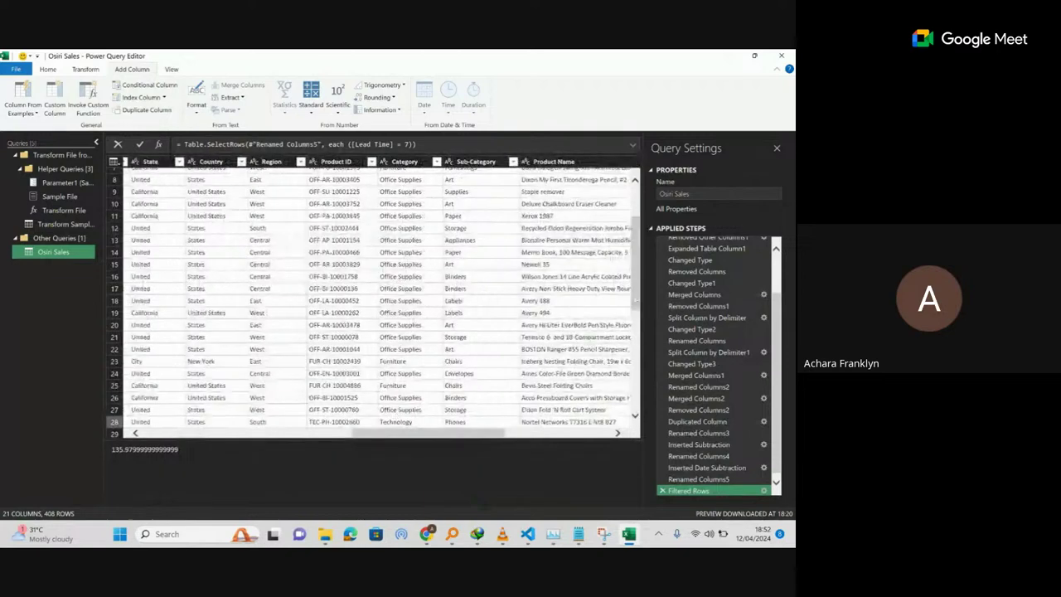
{"action": "scroll", "coordinate": [376, 298], "scroll_direction": "up", "scroll_amount": 3}
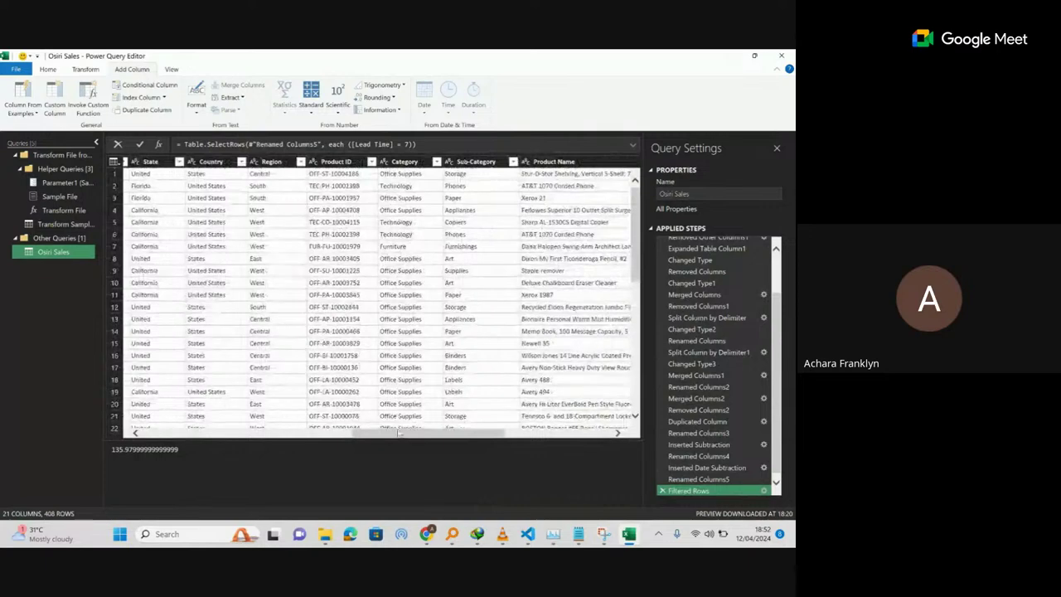
{"action": "left_click_drag", "start_coordinate": [400, 433], "coordinate": [616, 330]}
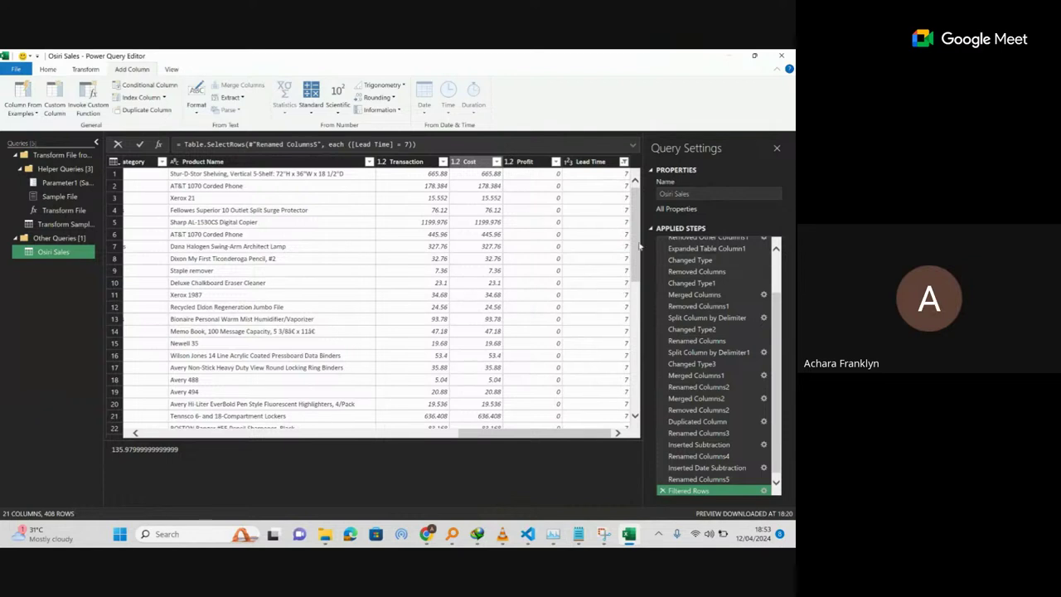
Scroll through the filtered rows, then return to the Google Meet call in Chrome.
{"action": "left_click_drag", "start_coordinate": [639, 246], "coordinate": [635, 317]}
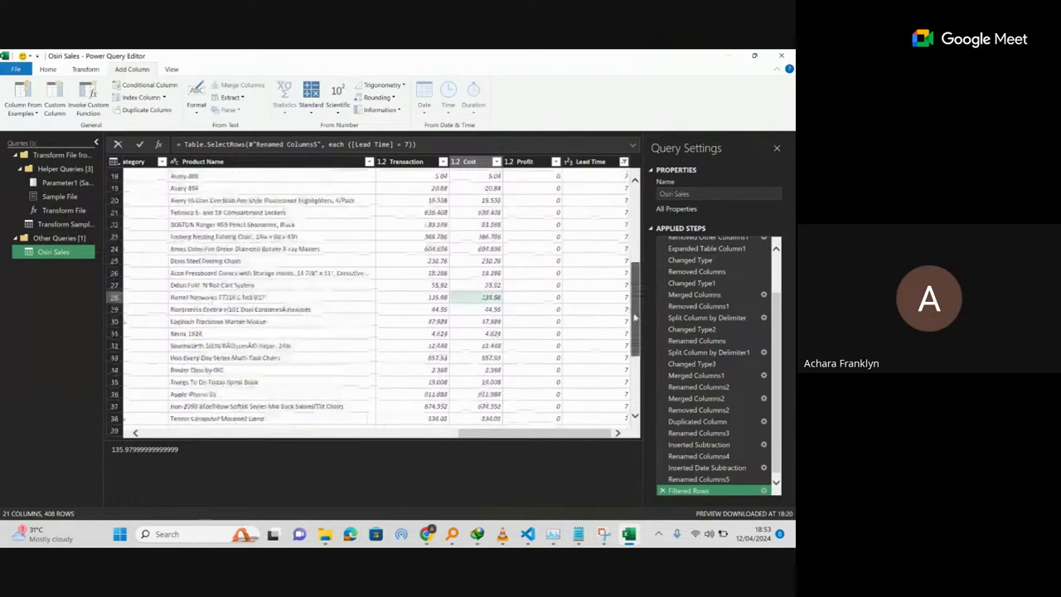
{"action": "scroll", "coordinate": [635, 317], "scroll_direction": "up", "scroll_amount": 6}
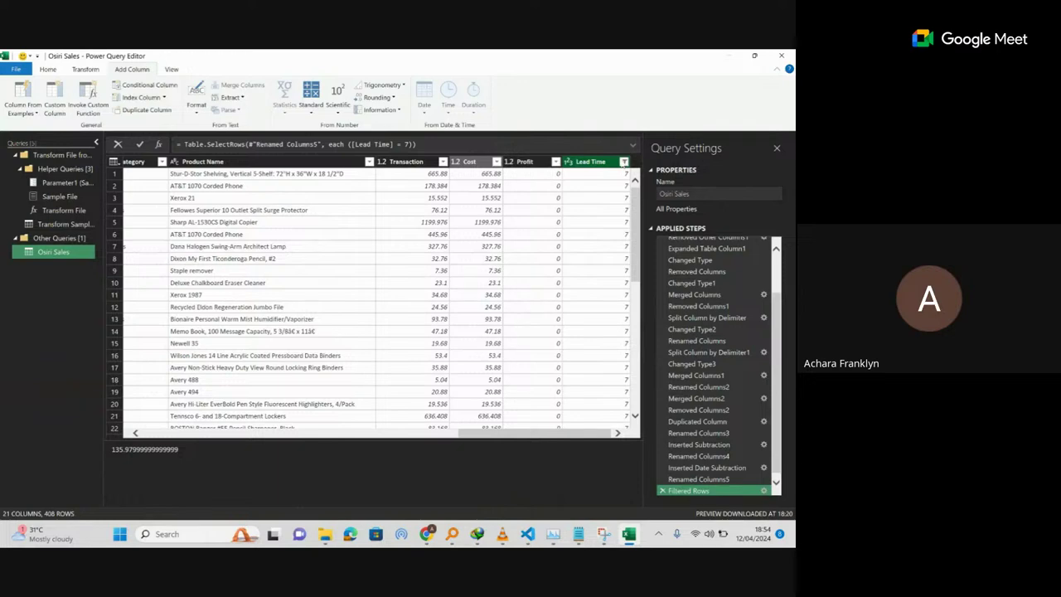
{"action": "mouse_move", "coordinate": [379, 484]}
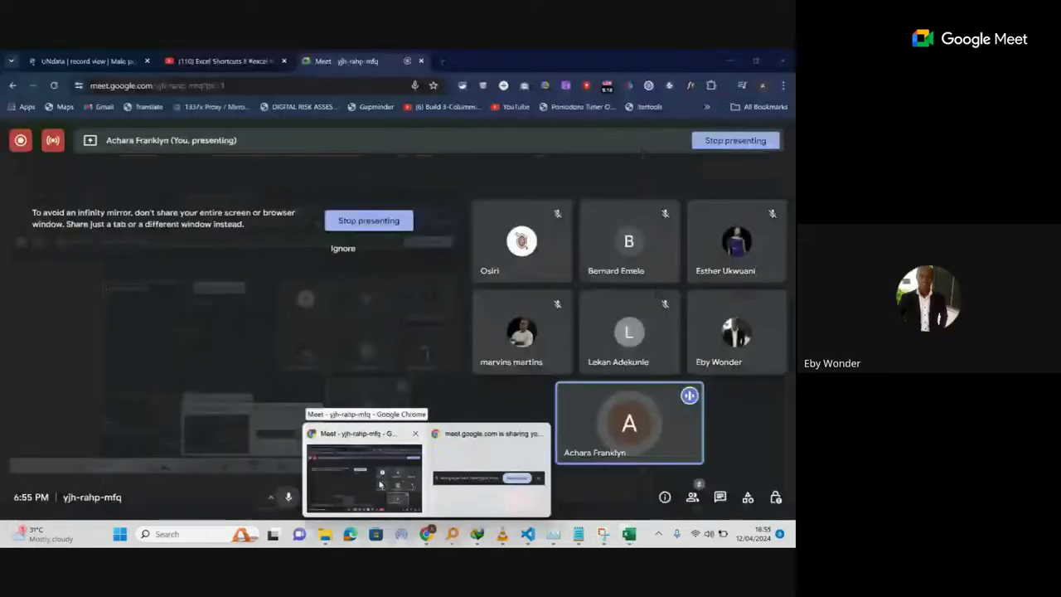
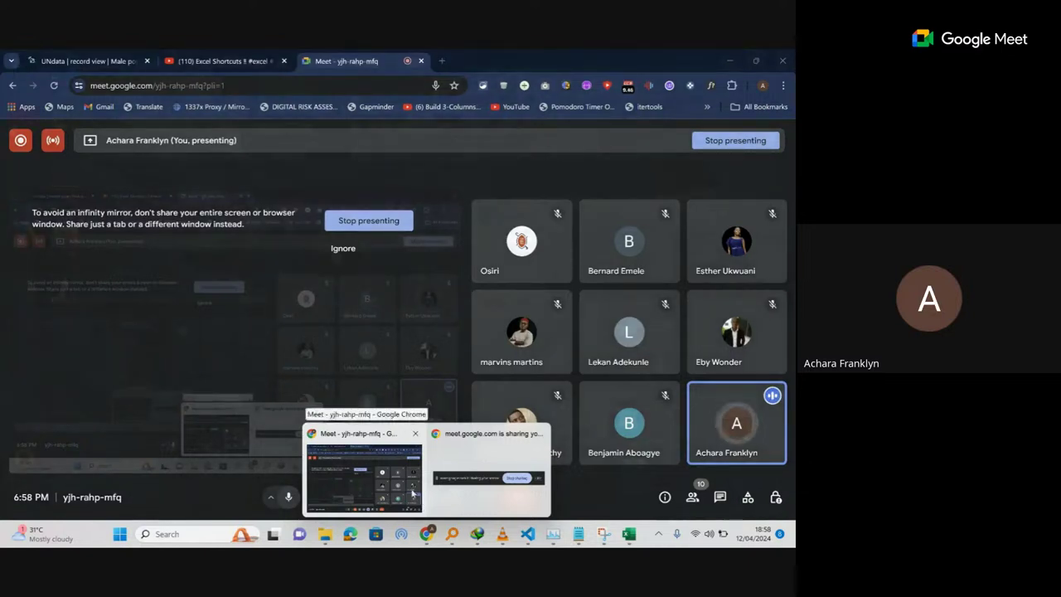
Dismiss the infinity-mirror warning and bring the Osiri Sales query in Power Query Editor into view.
{"action": "mouse_move", "coordinate": [469, 490]}
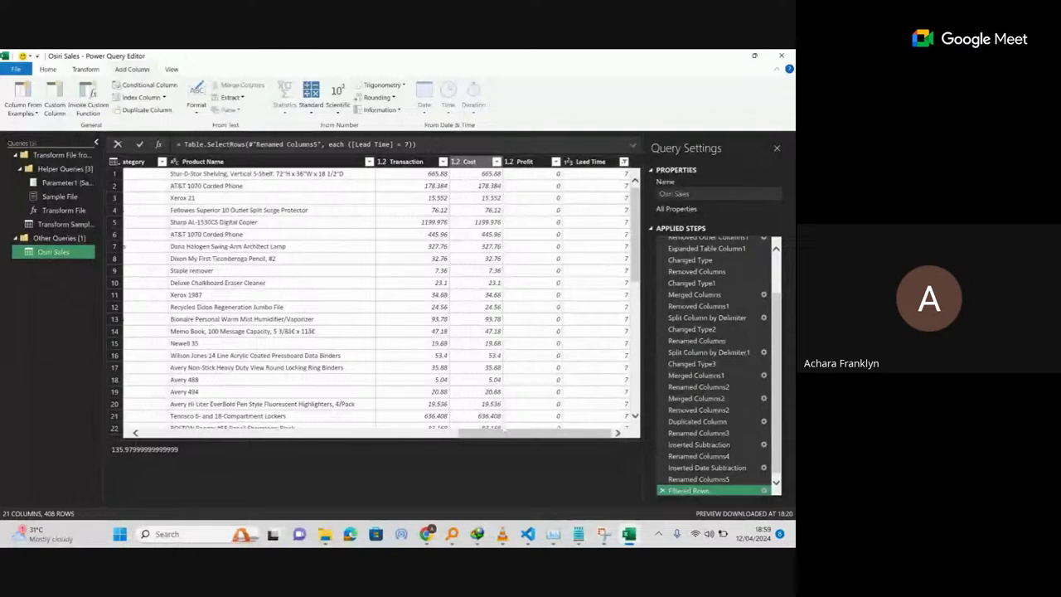
Scroll the query preview and select the Product Name, Region and Category columns.
{"action": "left_click_drag", "start_coordinate": [504, 432], "coordinate": [424, 437]}
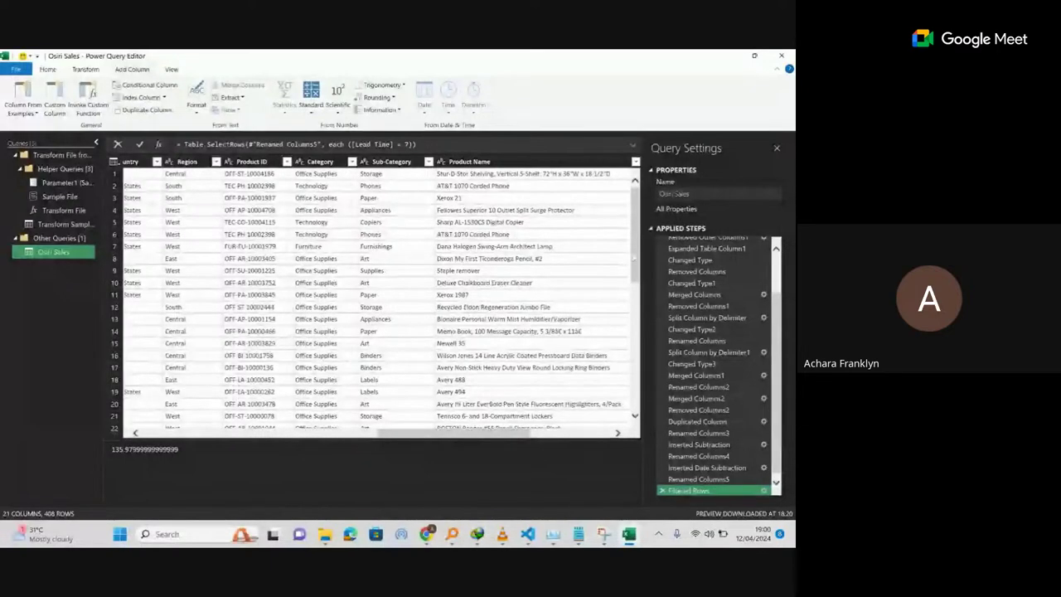
{"action": "left_click_drag", "start_coordinate": [634, 258], "coordinate": [633, 304]}
{"action": "scroll", "coordinate": [633, 303], "scroll_direction": "up", "scroll_amount": 4}
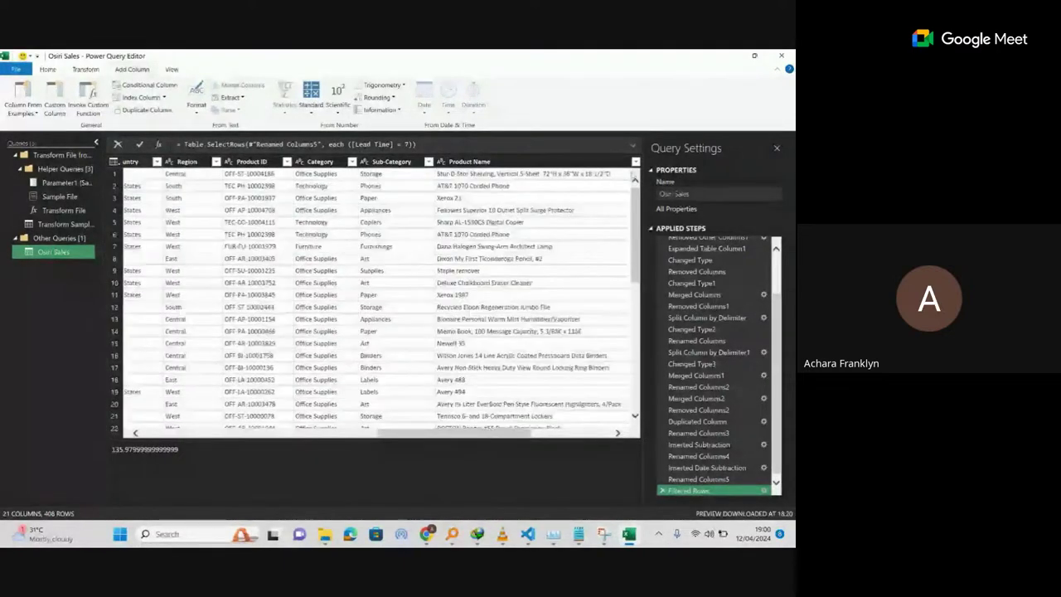
{"action": "left_click", "coordinate": [469, 162]}
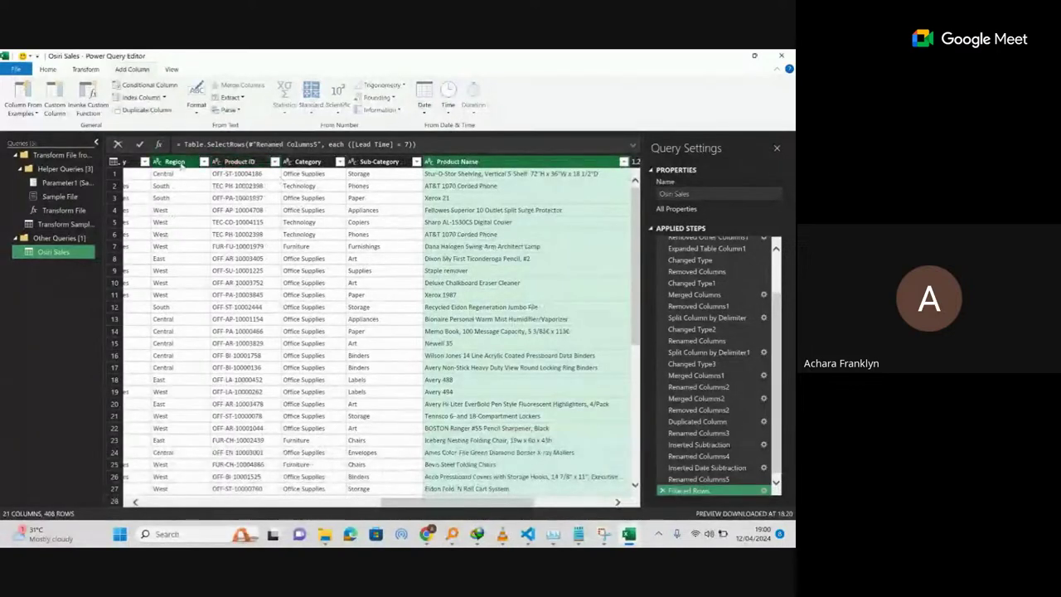
{"action": "left_click", "coordinate": [175, 161]}
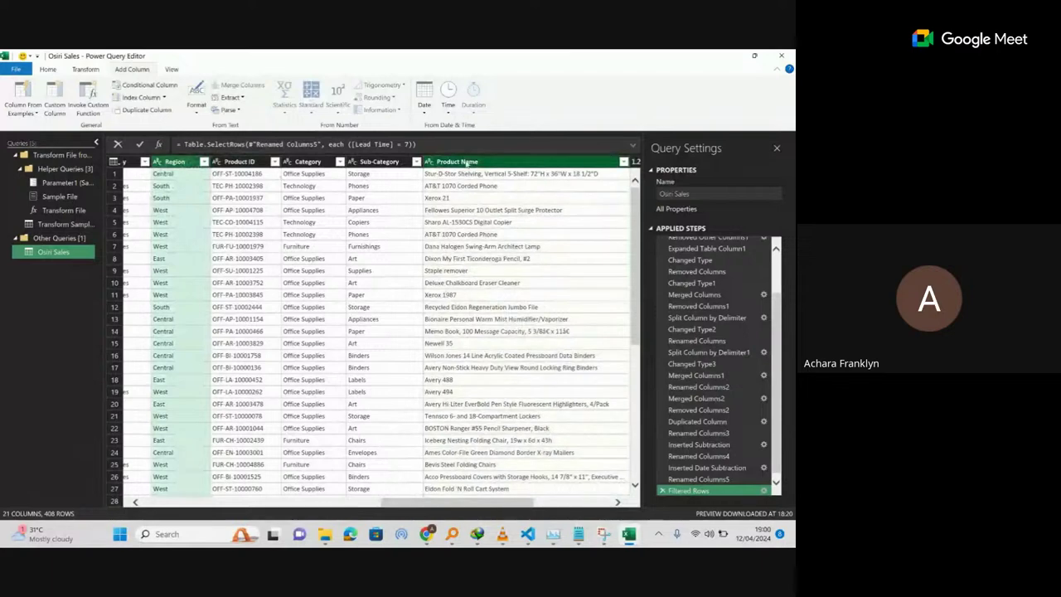
{"action": "left_click", "coordinate": [466, 163]}
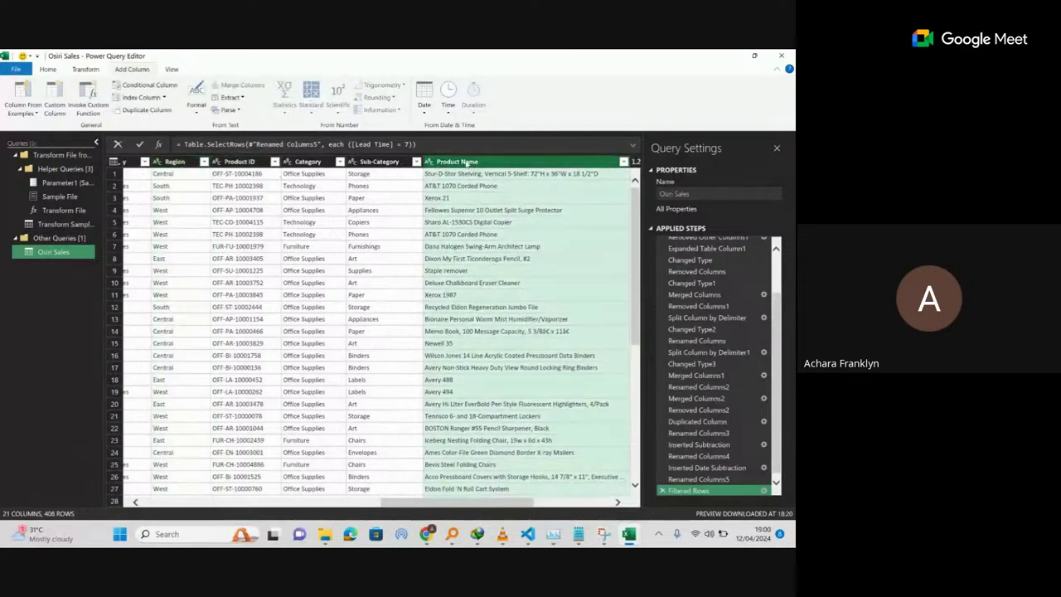
{"action": "left_click", "coordinate": [384, 162]}
{"action": "left_click", "coordinate": [307, 162]}
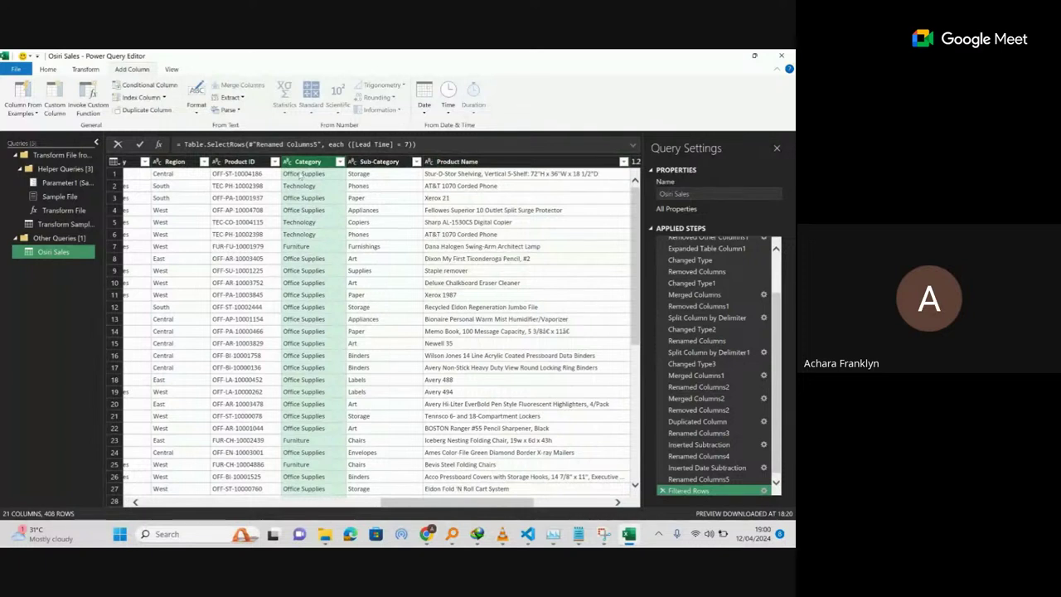
Close & Load the Osiri Sales query into Excel, loading 408 rows.
{"action": "left_click", "coordinate": [47, 70]}
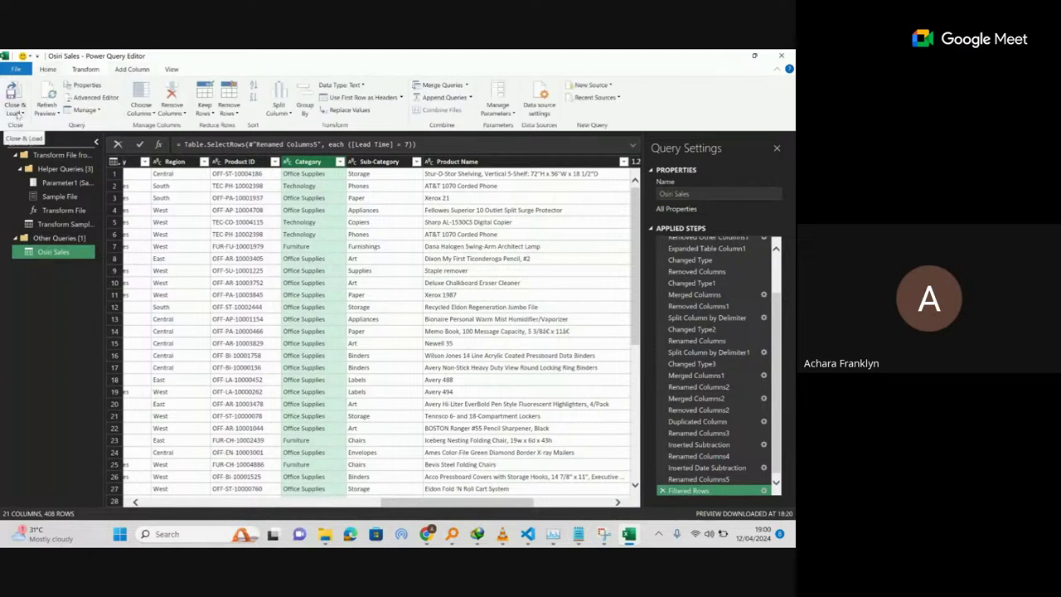
{"action": "left_click", "coordinate": [15, 113]}
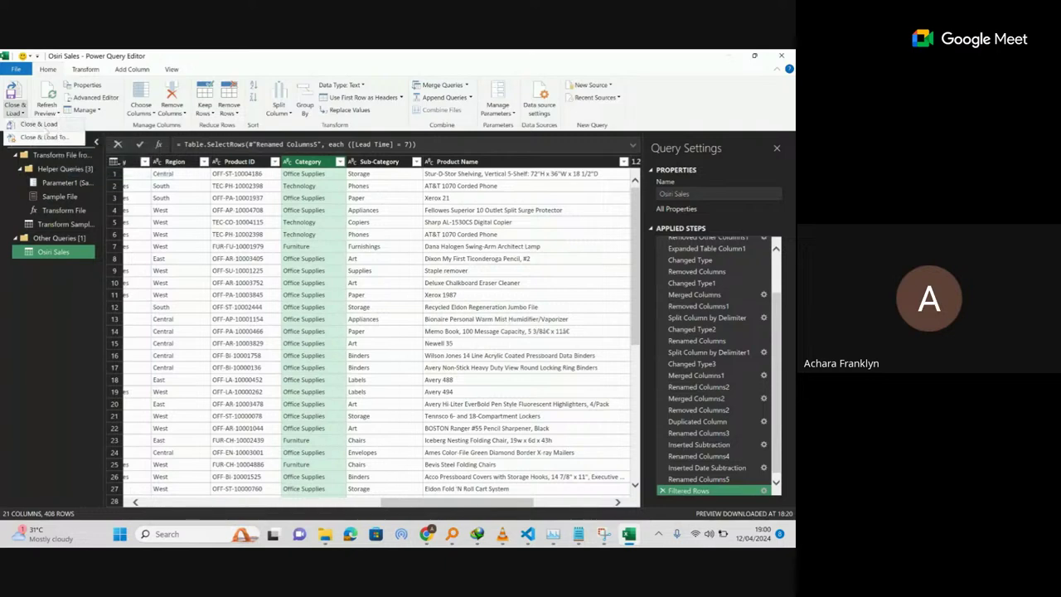
{"action": "left_click", "coordinate": [46, 128]}
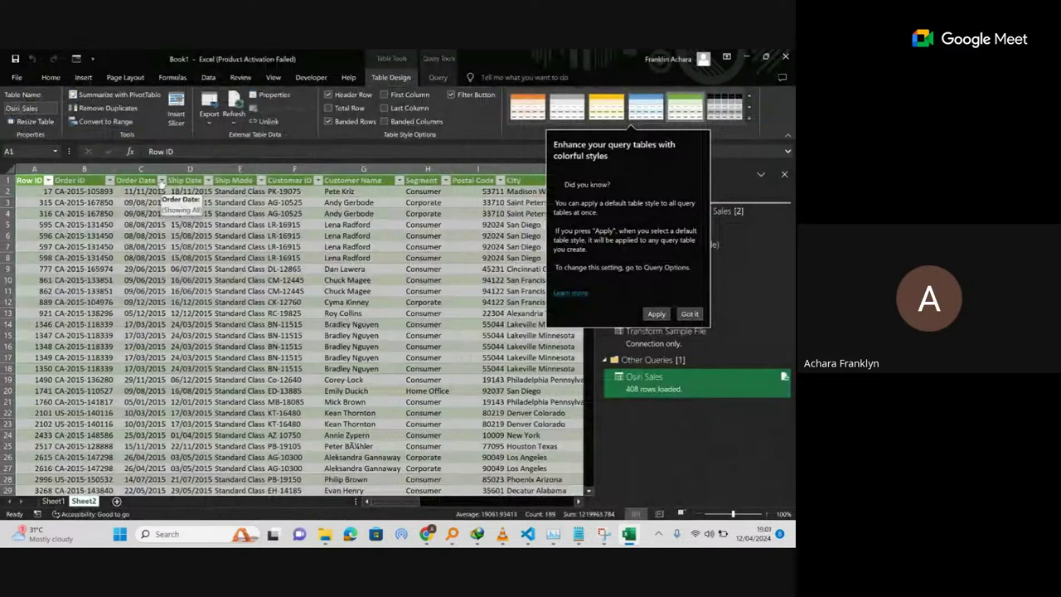
Open the Order Date filter and confirm it with every order year still checked.
{"action": "left_click", "coordinate": [162, 180]}
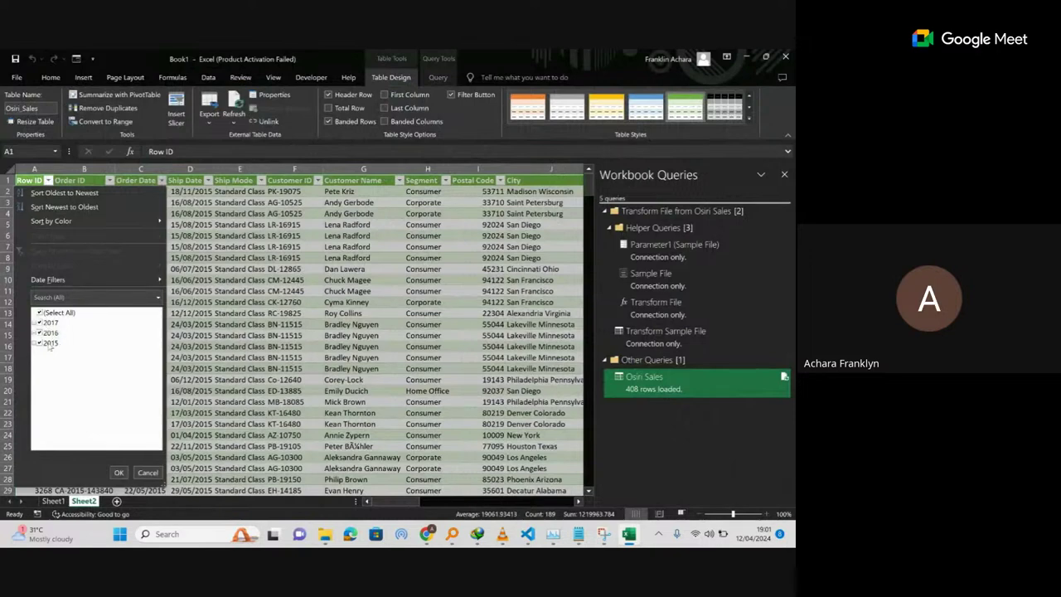
{"action": "left_click", "coordinate": [118, 472]}
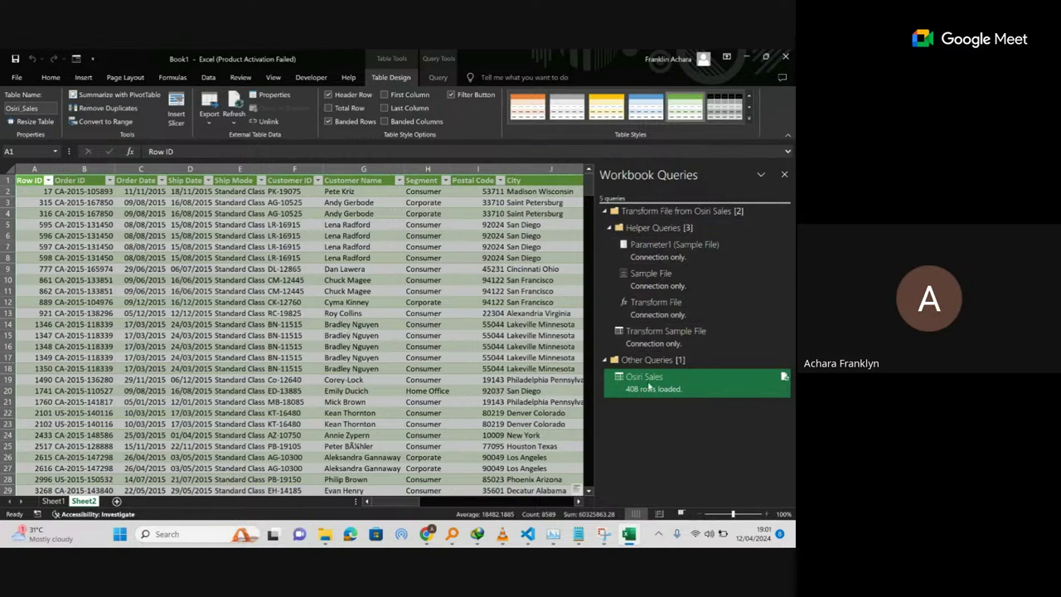
Reload the Osiri Sales query via Close & Load, then start a PivotTable from the table.
{"action": "mouse_move", "coordinate": [649, 387]}
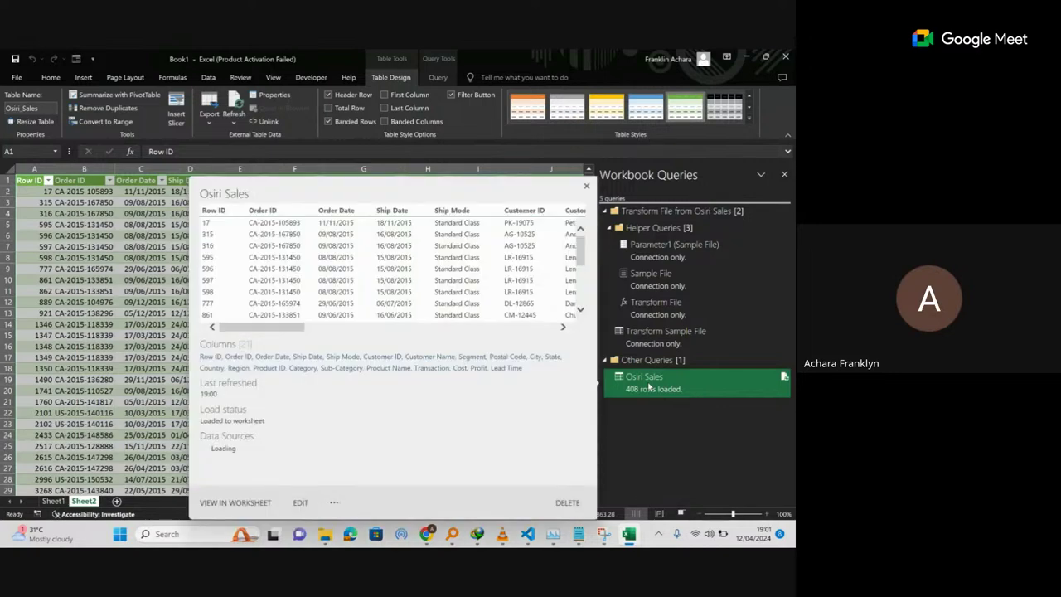
{"action": "double_click", "coordinate": [648, 387]}
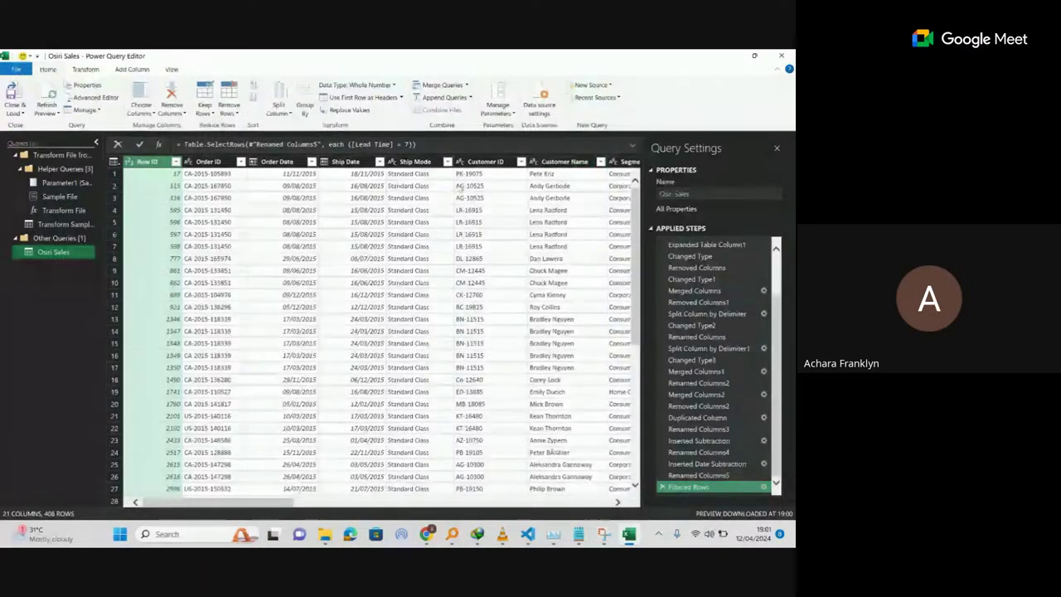
{"action": "left_click", "coordinate": [18, 114]}
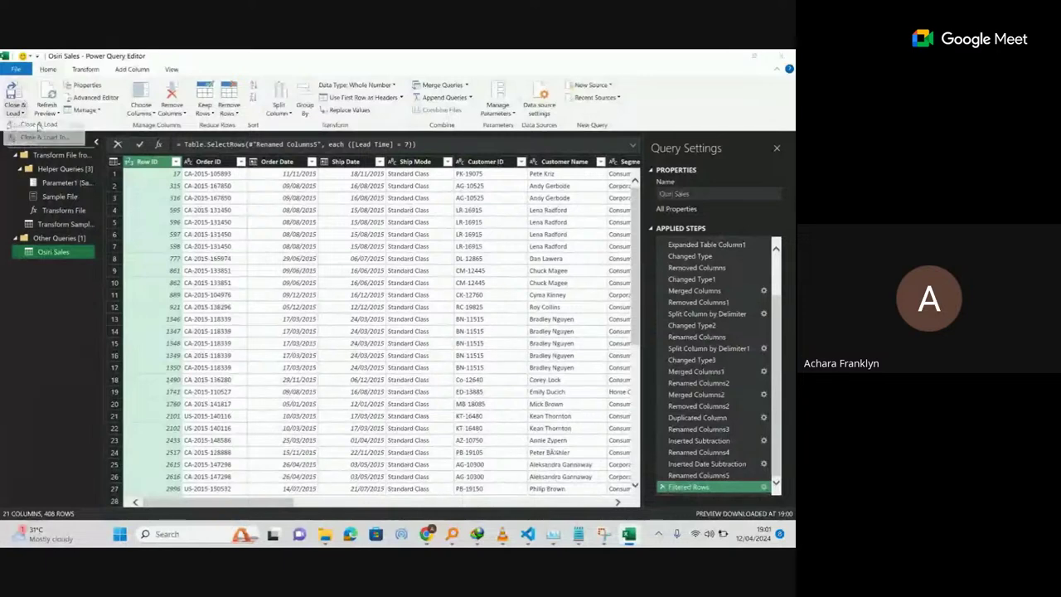
{"action": "left_click", "coordinate": [39, 125]}
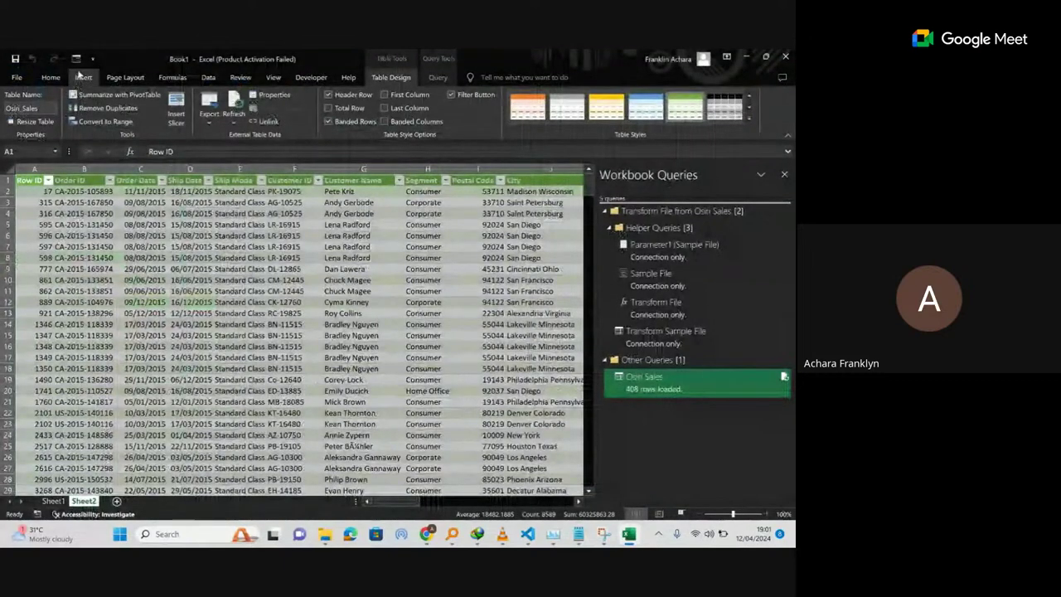
{"action": "left_click", "coordinate": [83, 76]}
{"action": "left_click", "coordinate": [21, 108]}
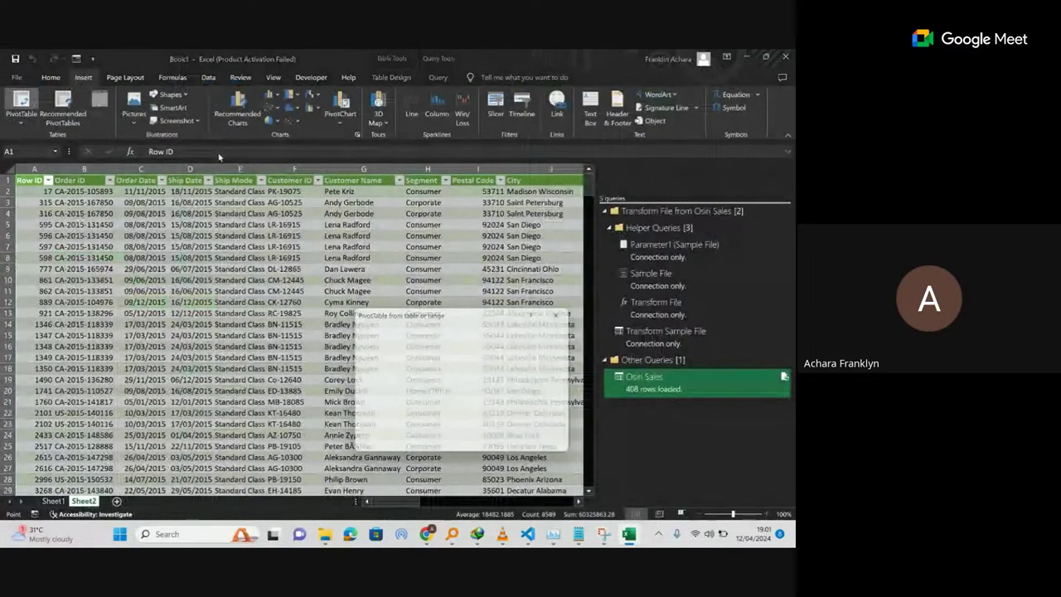
Build a PivotTable on a new sheet summing Transaction by Ship Mode.
{"action": "left_click", "coordinate": [511, 446]}
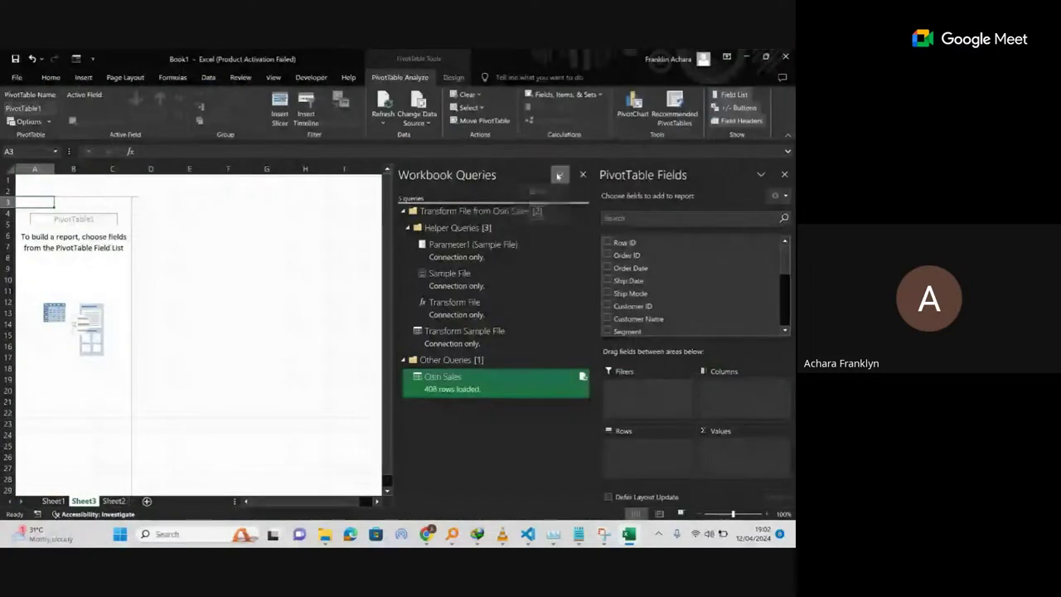
{"action": "left_click", "coordinate": [582, 175]}
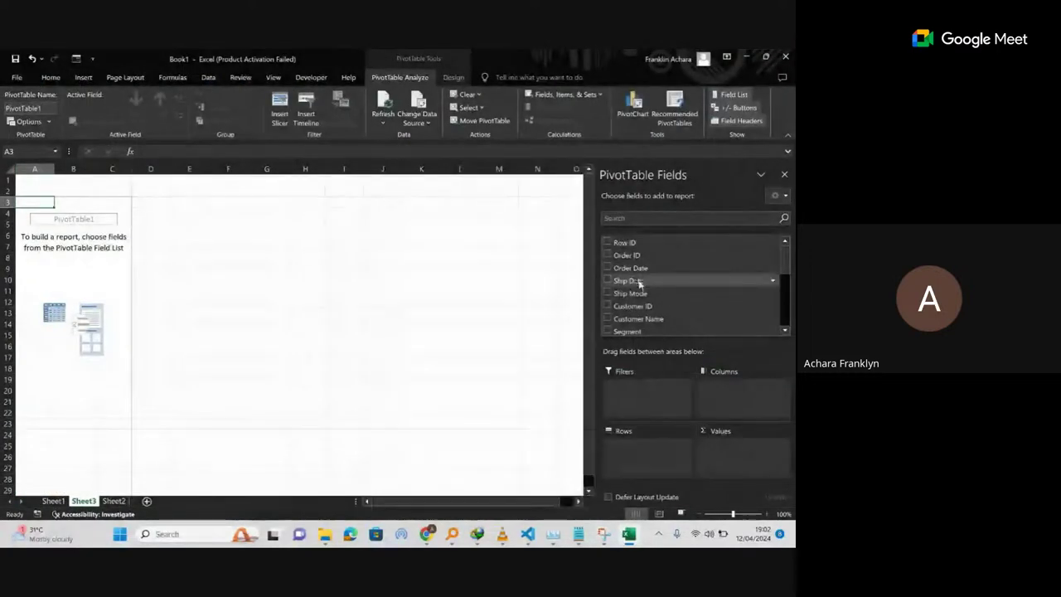
{"action": "left_click", "coordinate": [653, 217]}
{"action": "type", "text": "sal"}
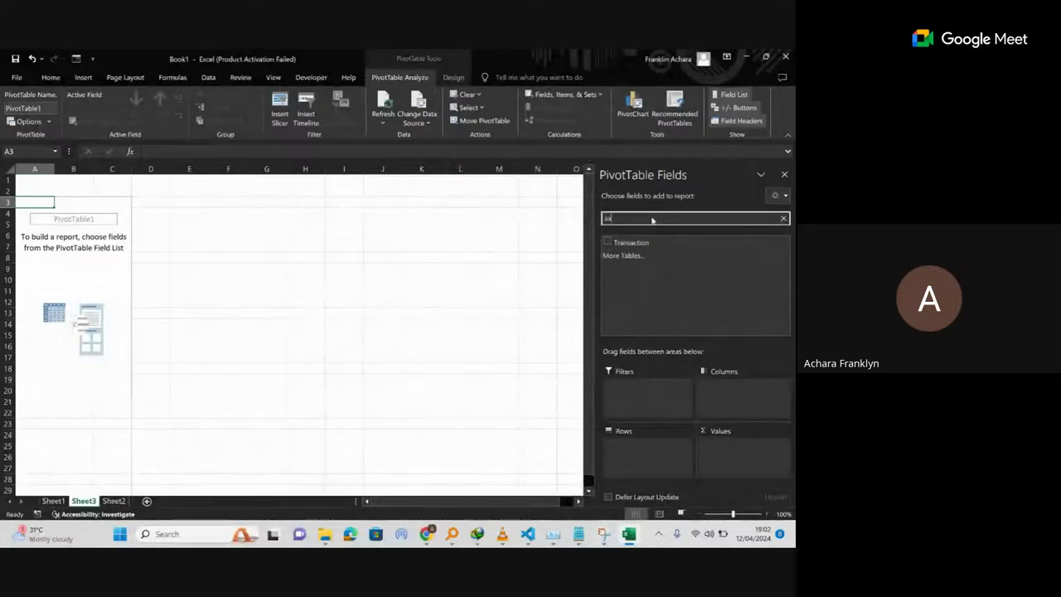
{"action": "key", "text": "BackSpace"}
{"action": "key", "text": "BackSpace"}
{"action": "key", "text": "BackSpace"}
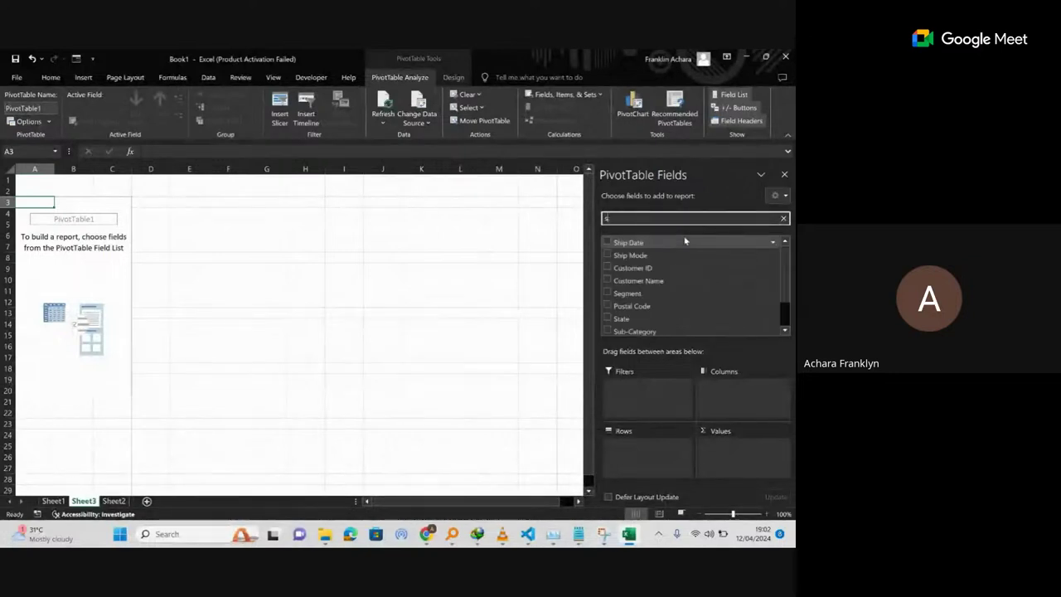
{"action": "type", "text": "tra"}
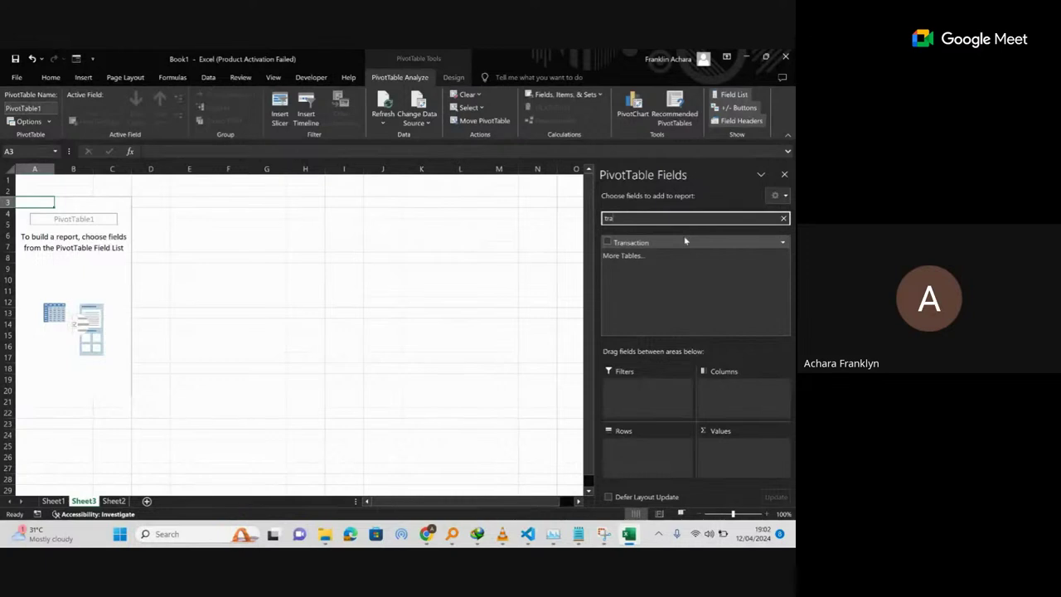
{"action": "left_click_drag", "start_coordinate": [663, 240], "coordinate": [718, 453]}
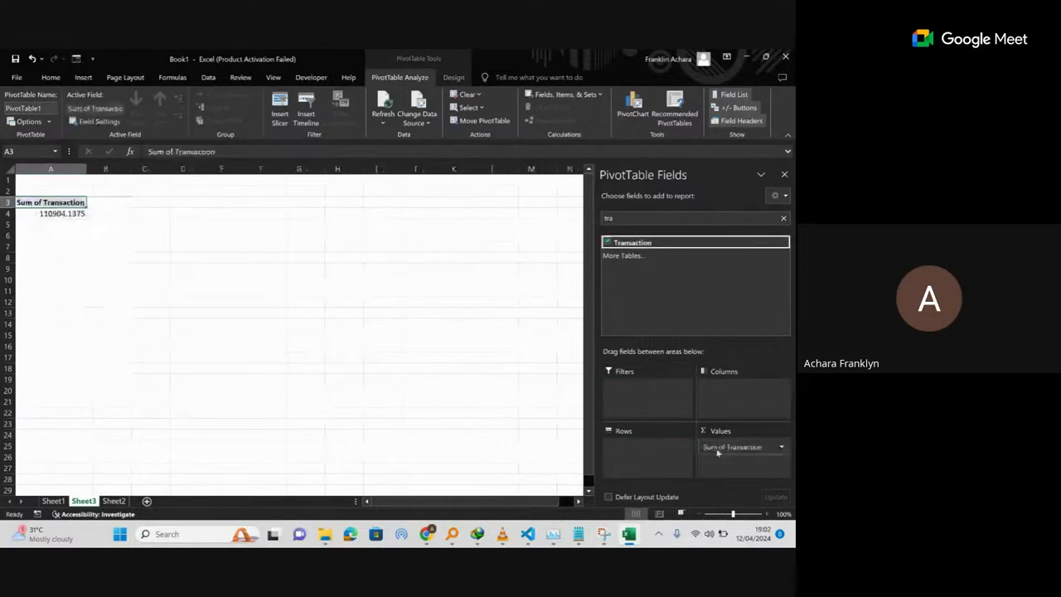
{"action": "double_click", "coordinate": [612, 218]}
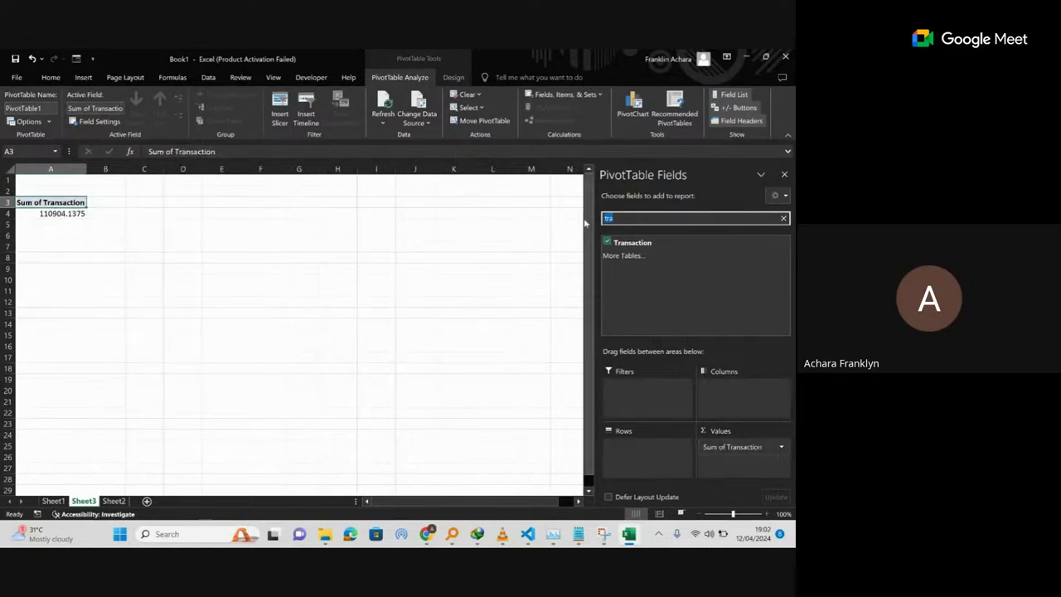
{"action": "key", "text": "BackSpace"}
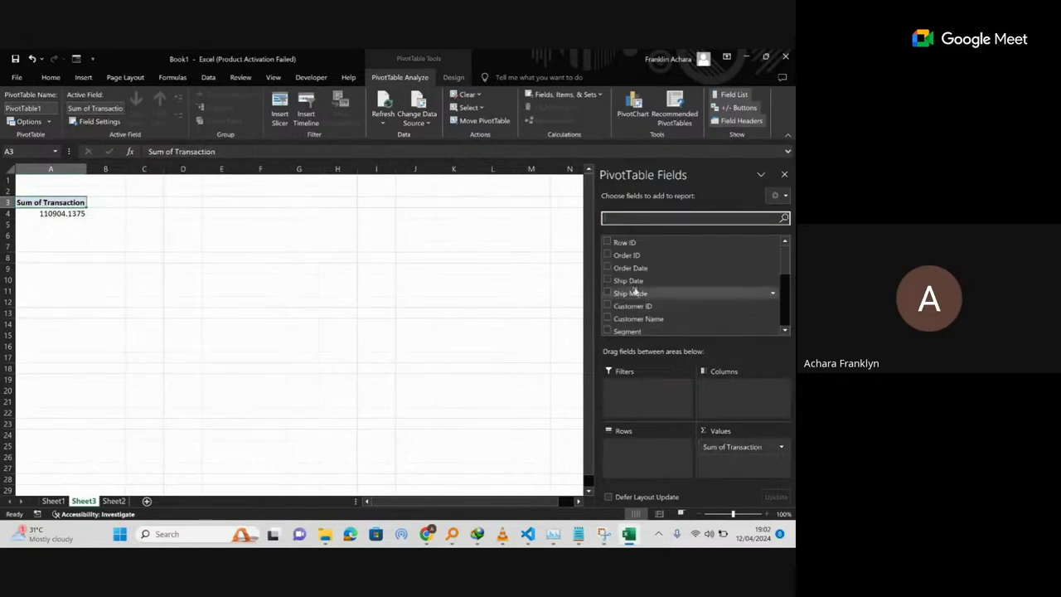
{"action": "left_click_drag", "start_coordinate": [636, 296], "coordinate": [655, 448]}
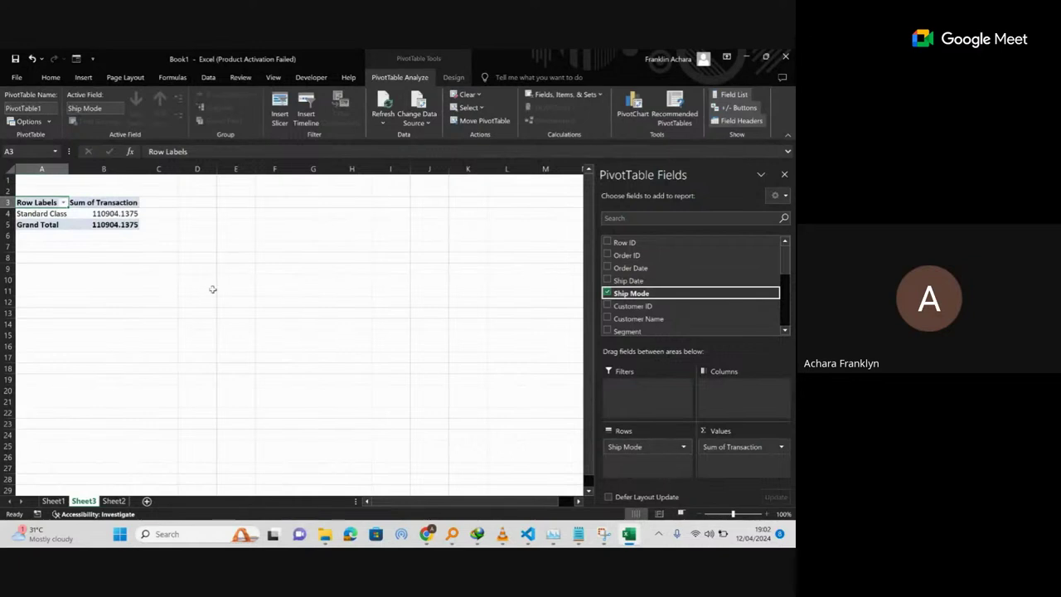
Glance at Sheet1 and Sheet3, then settle on Sheet2's raw order data.
{"action": "left_click", "coordinate": [53, 500]}
{"action": "left_click", "coordinate": [83, 501]}
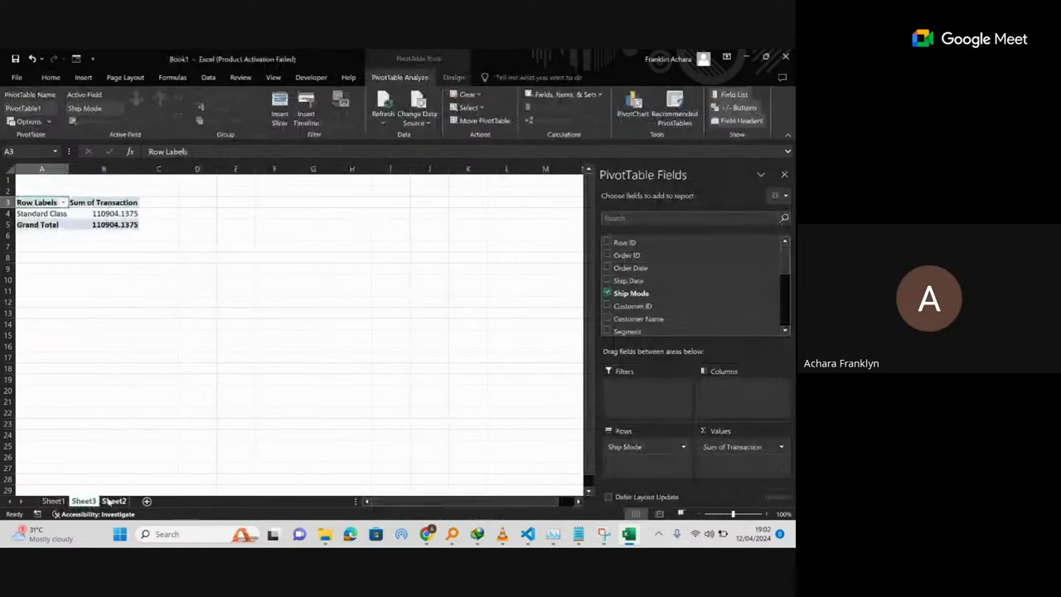
{"action": "left_click", "coordinate": [108, 501]}
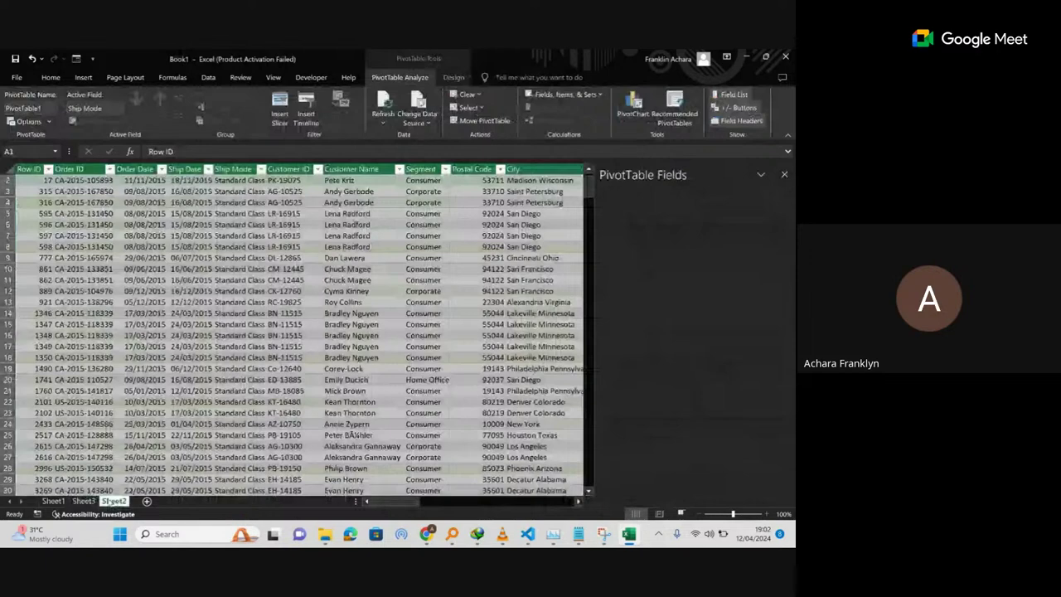
Copy the 2018-Sales workbook from Osiri Excel Class into the Osiri Sales folder.
{"action": "key", "text": "alt+Tab"}
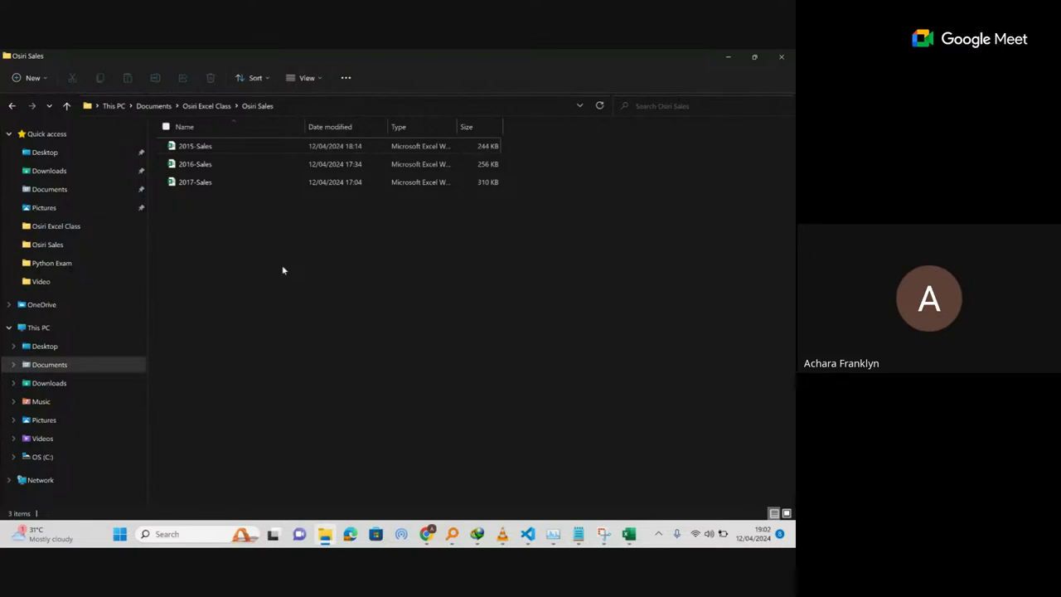
{"action": "left_click", "coordinate": [223, 111]}
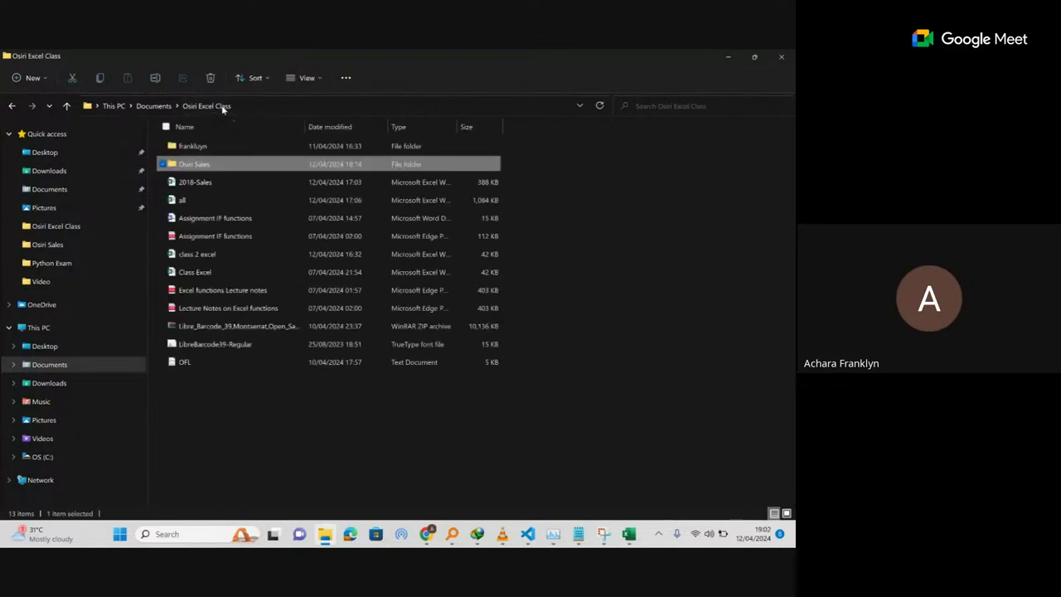
{"action": "left_click", "coordinate": [450, 186]}
{"action": "key", "text": "ctrl+c"}
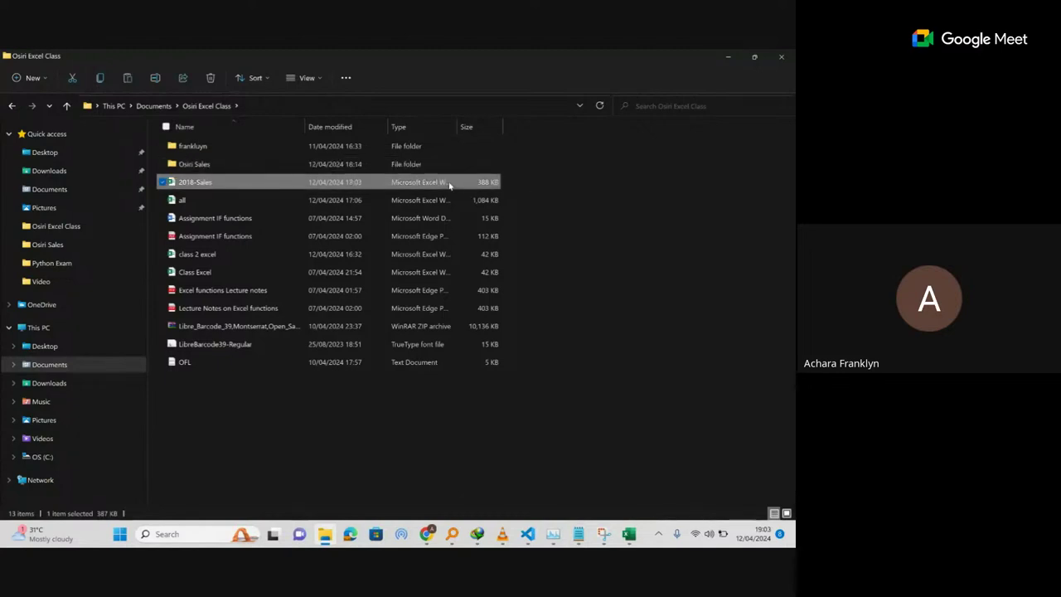
{"action": "left_click", "coordinate": [11, 107]}
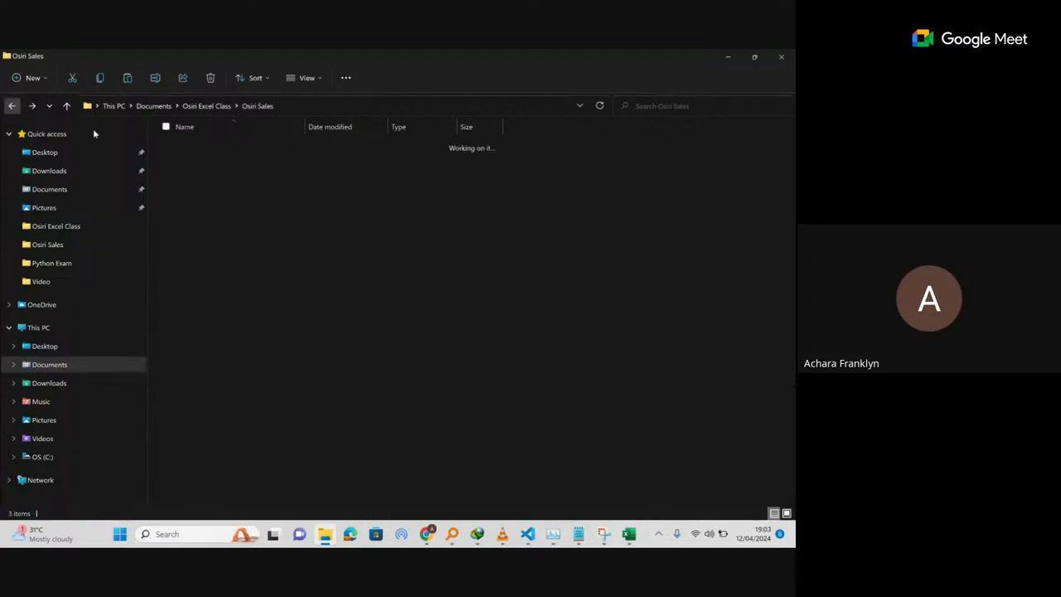
{"action": "key", "text": "ctrl+v"}
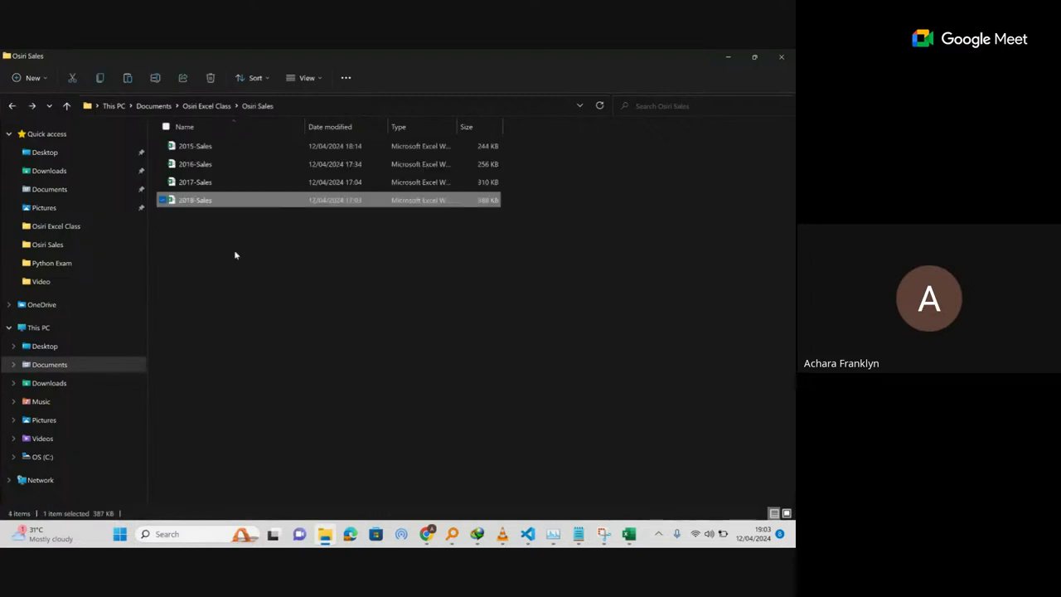
{"action": "left_click", "coordinate": [202, 236]}
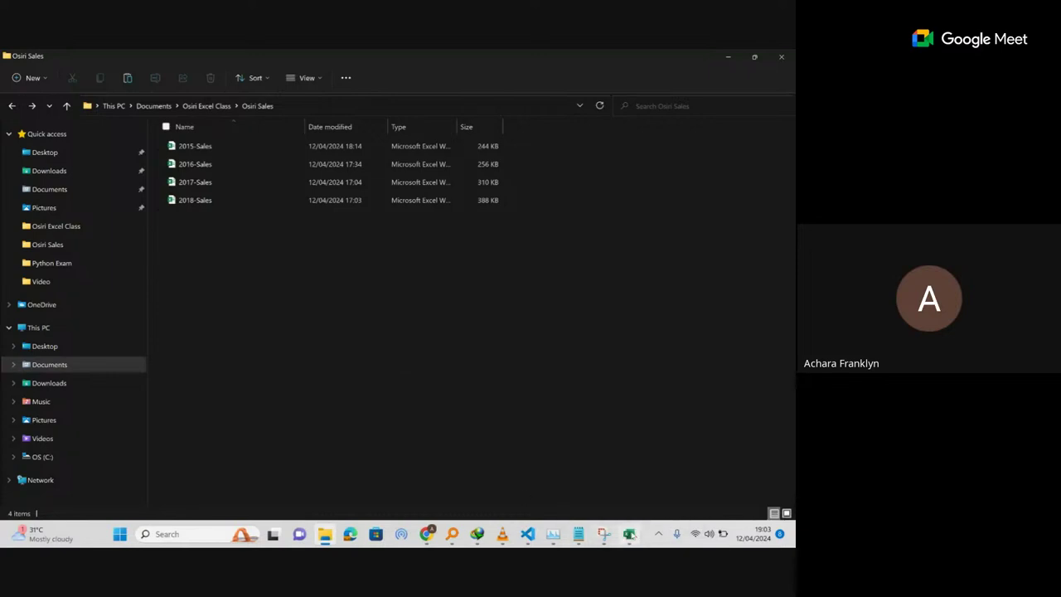
Refresh All data sources from the PivotTable Analyze tab and return to Sheet2's order table.
{"action": "left_click", "coordinate": [629, 534]}
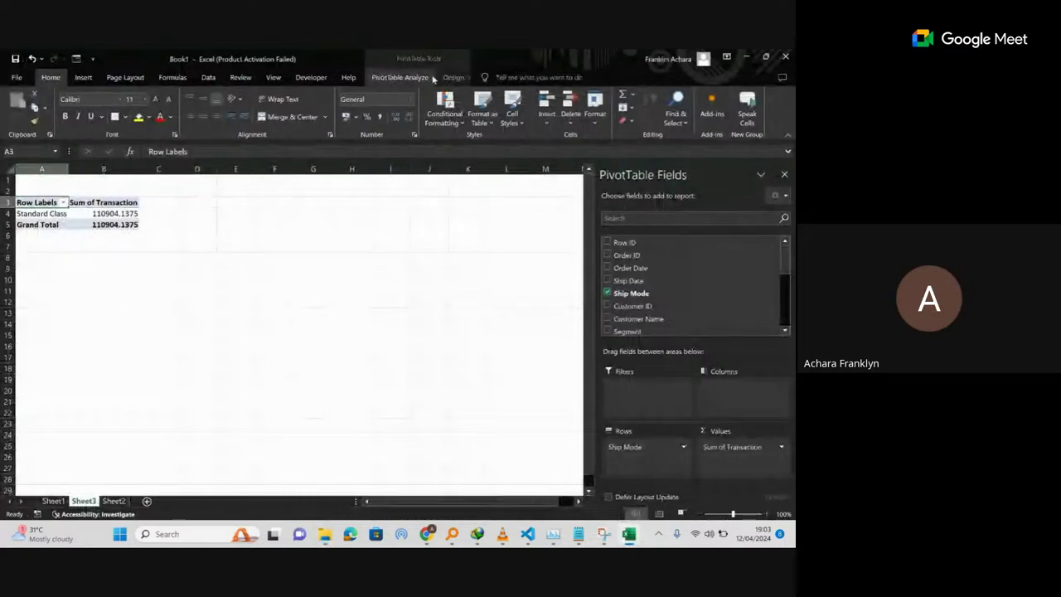
{"action": "left_click", "coordinate": [428, 76]}
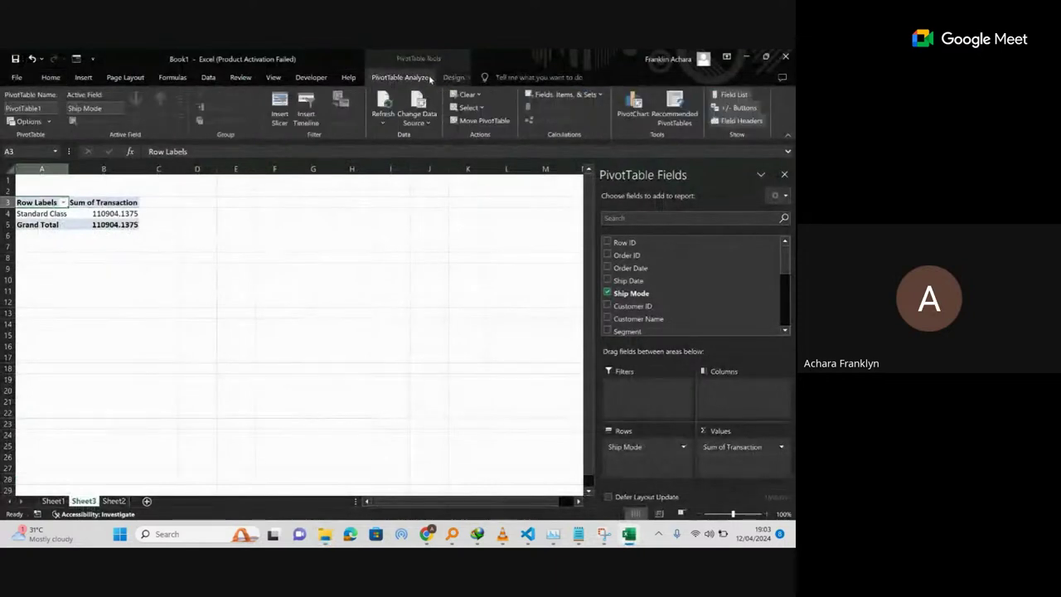
{"action": "left_click", "coordinate": [384, 122]}
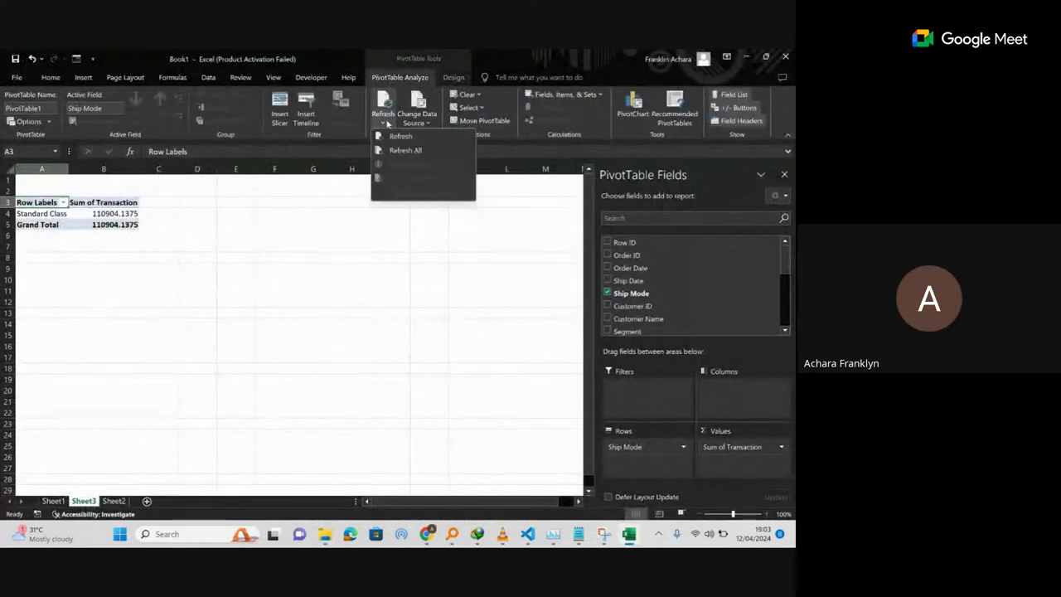
{"action": "left_click", "coordinate": [421, 151]}
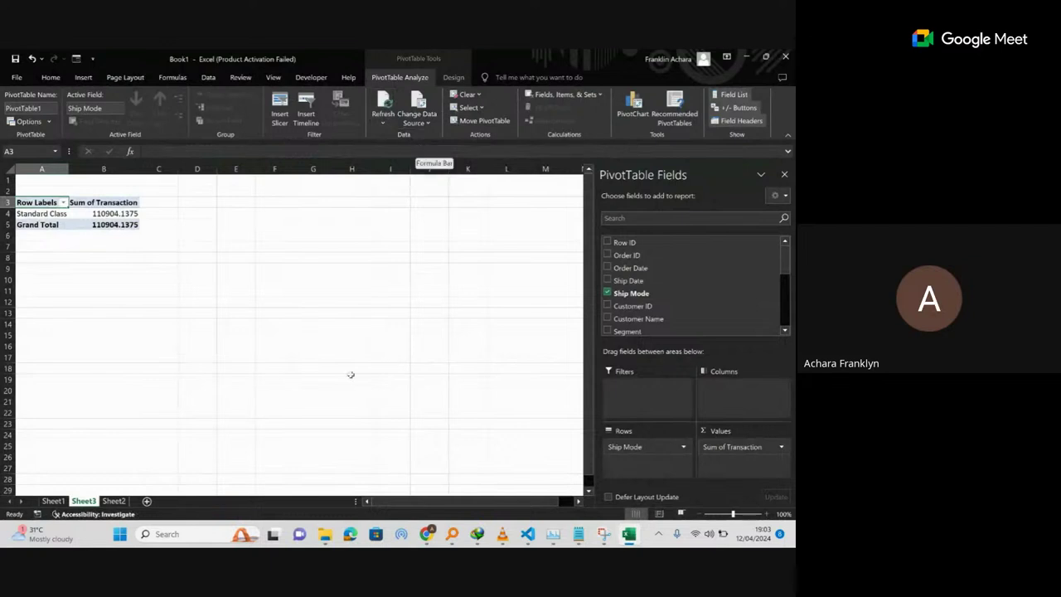
{"action": "left_click", "coordinate": [115, 502]}
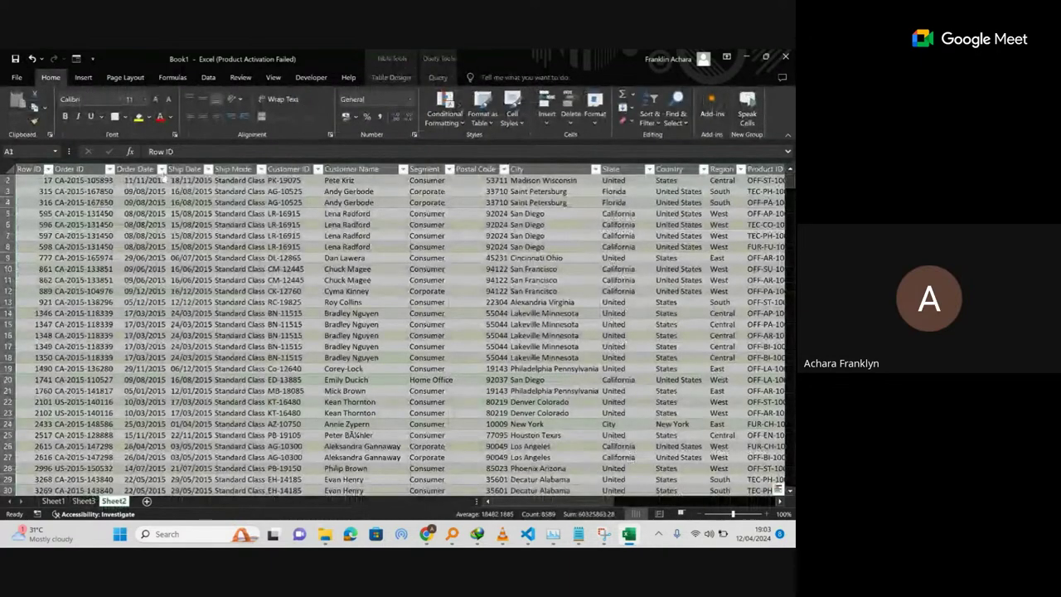
{"action": "left_click", "coordinate": [161, 169]}
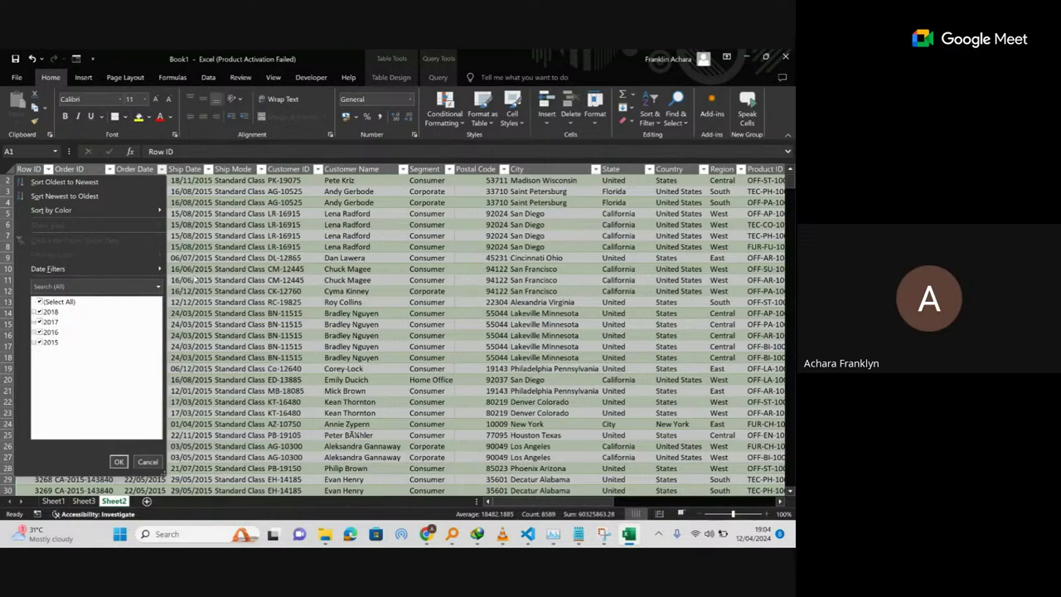
{"action": "left_click", "coordinate": [194, 279]}
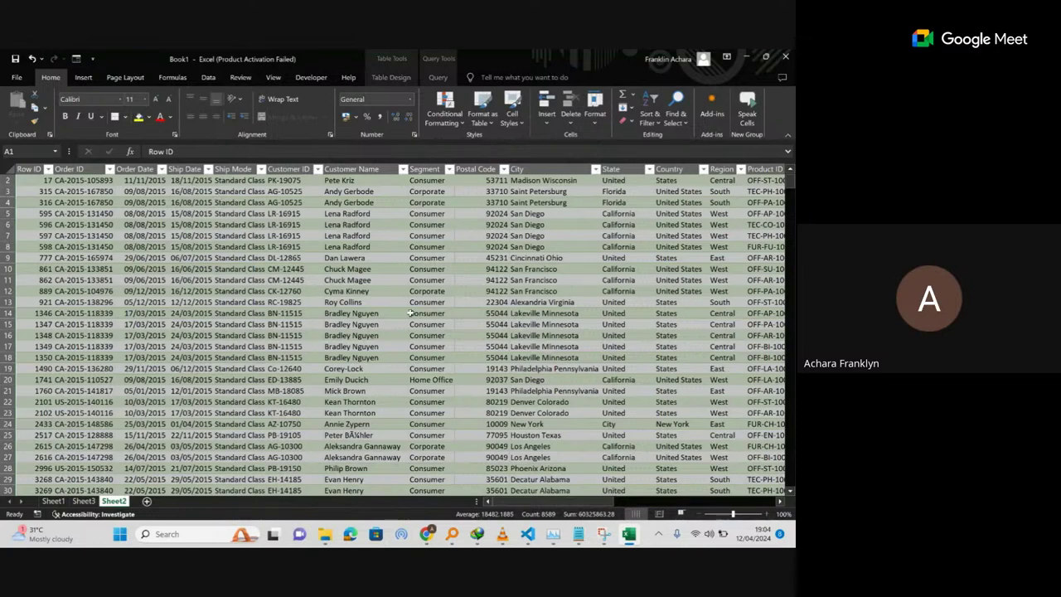
{"action": "left_click", "coordinate": [209, 170]}
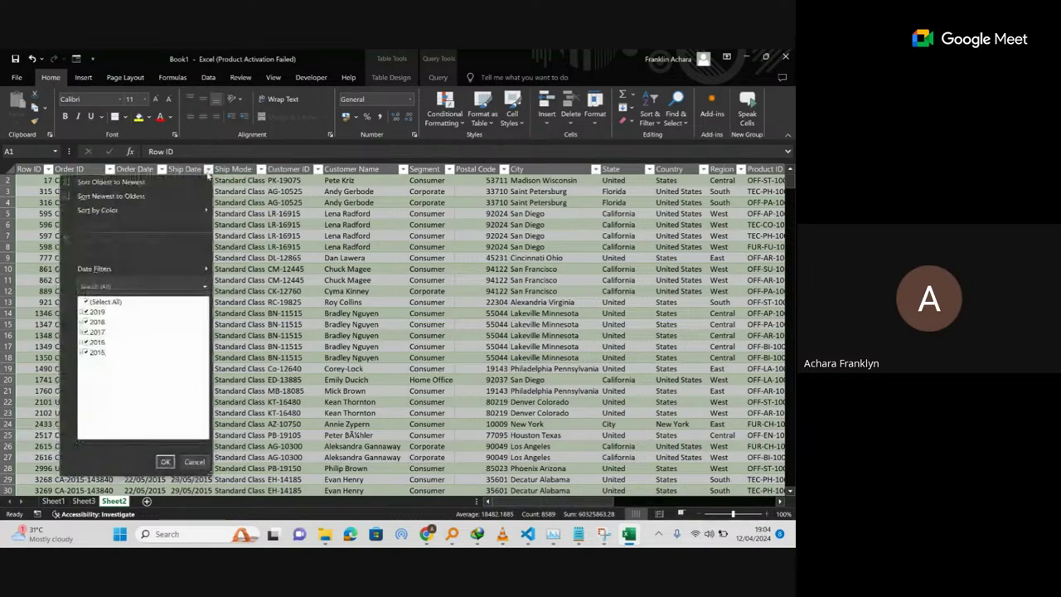
{"action": "left_click", "coordinate": [209, 174]}
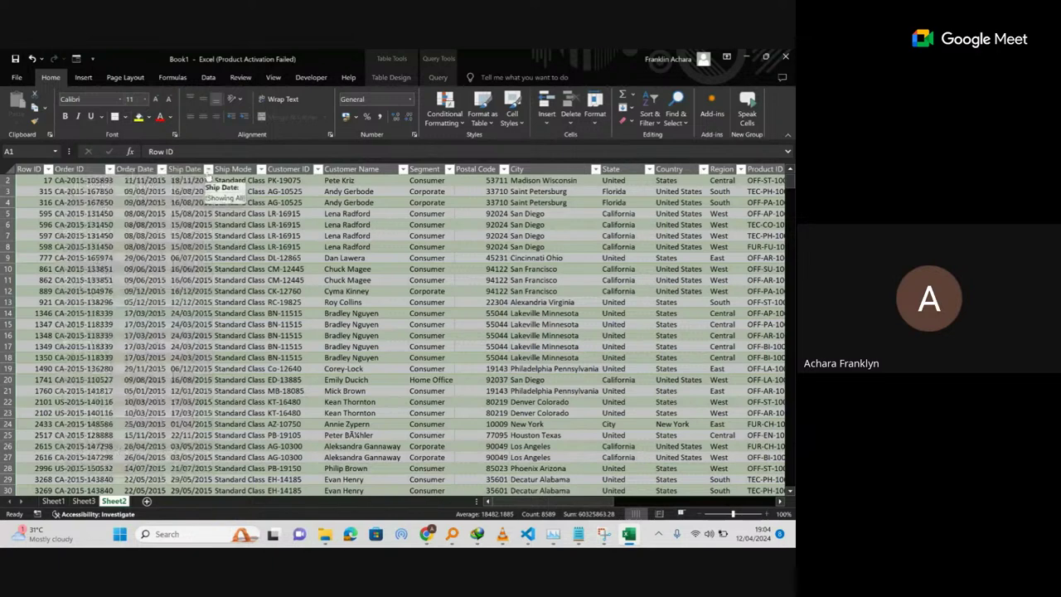
{"action": "left_click", "coordinate": [314, 280]}
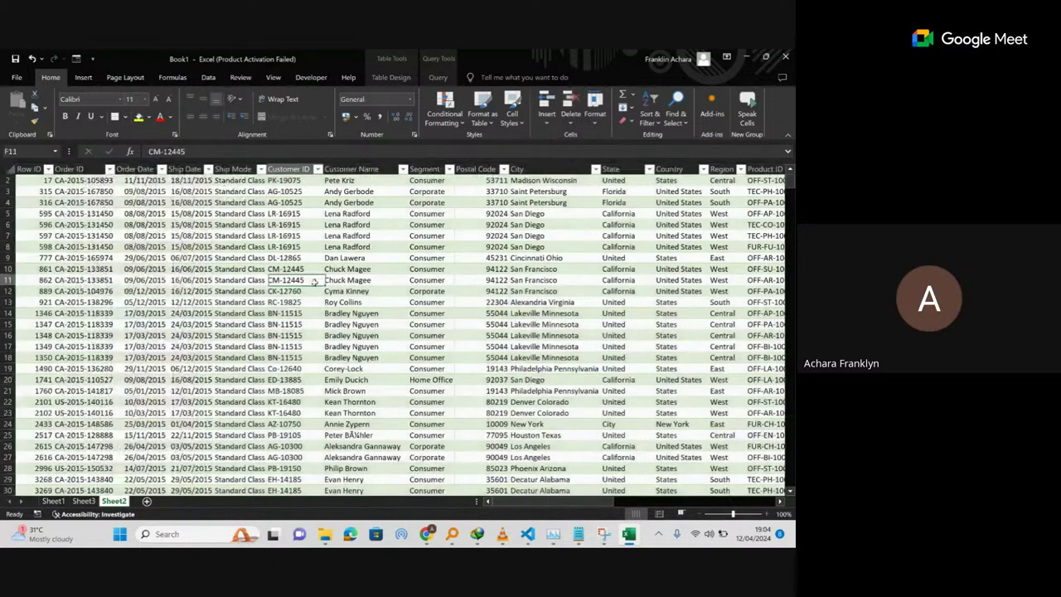
{"action": "left_click", "coordinate": [325, 423]}
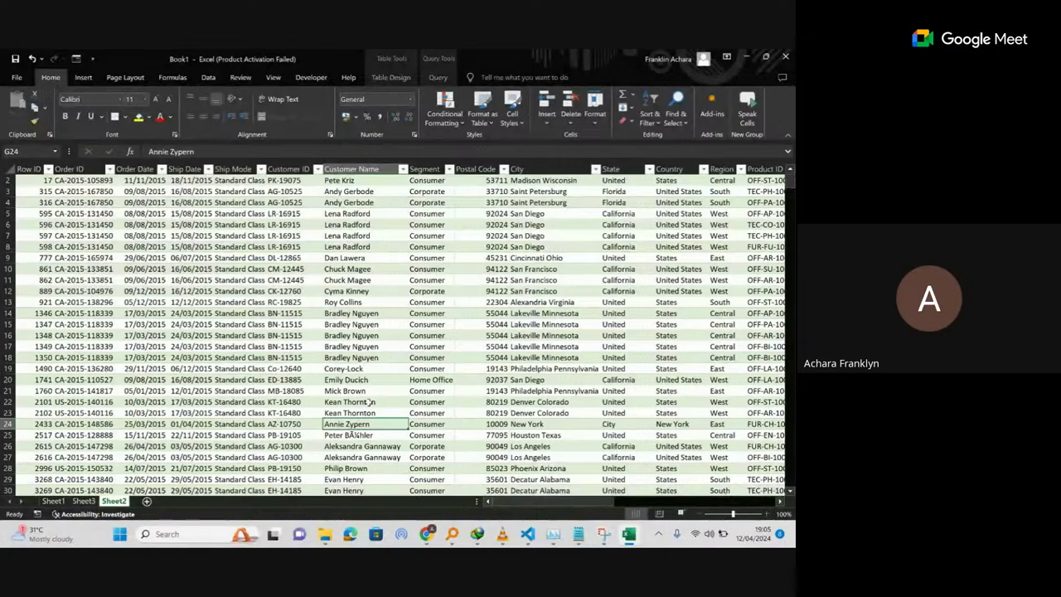
{"action": "mouse_move", "coordinate": [426, 534]}
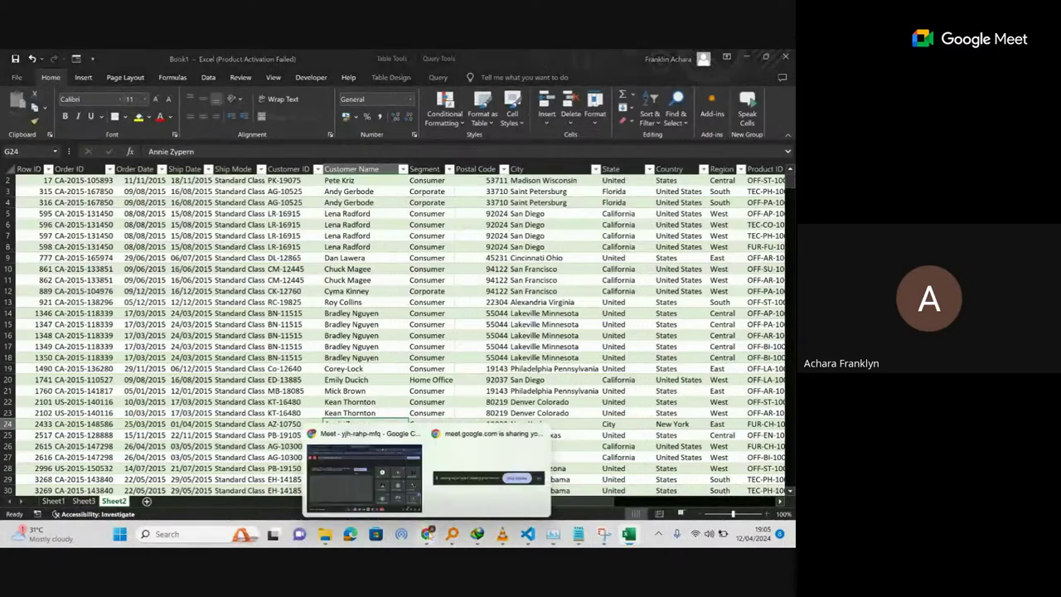
Bring the Meet call window forward and switch to the UNdata male population tab.
{"action": "left_click", "coordinate": [382, 497]}
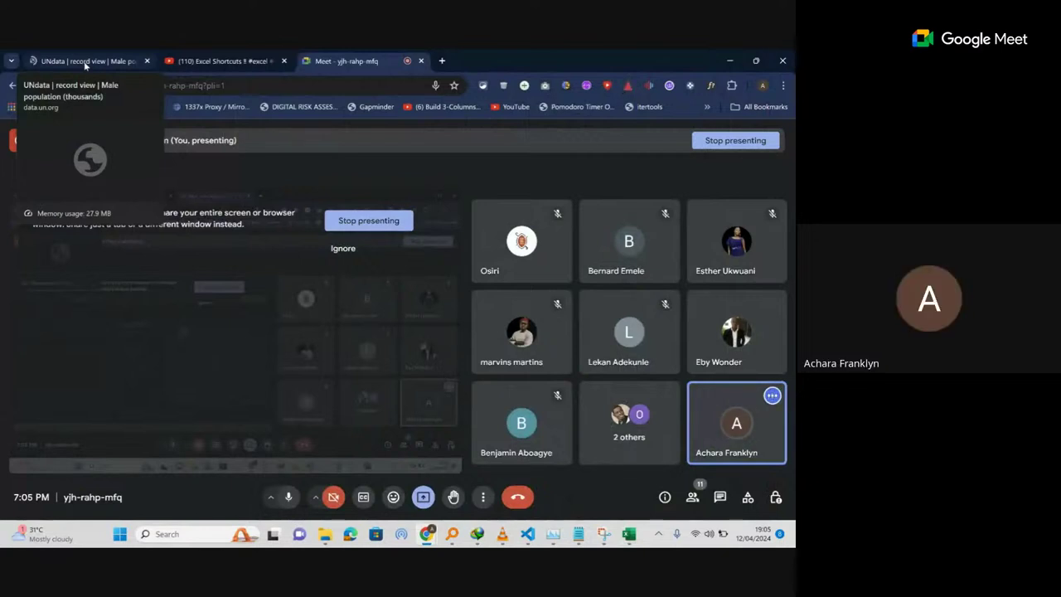
{"action": "left_click", "coordinate": [85, 62]}
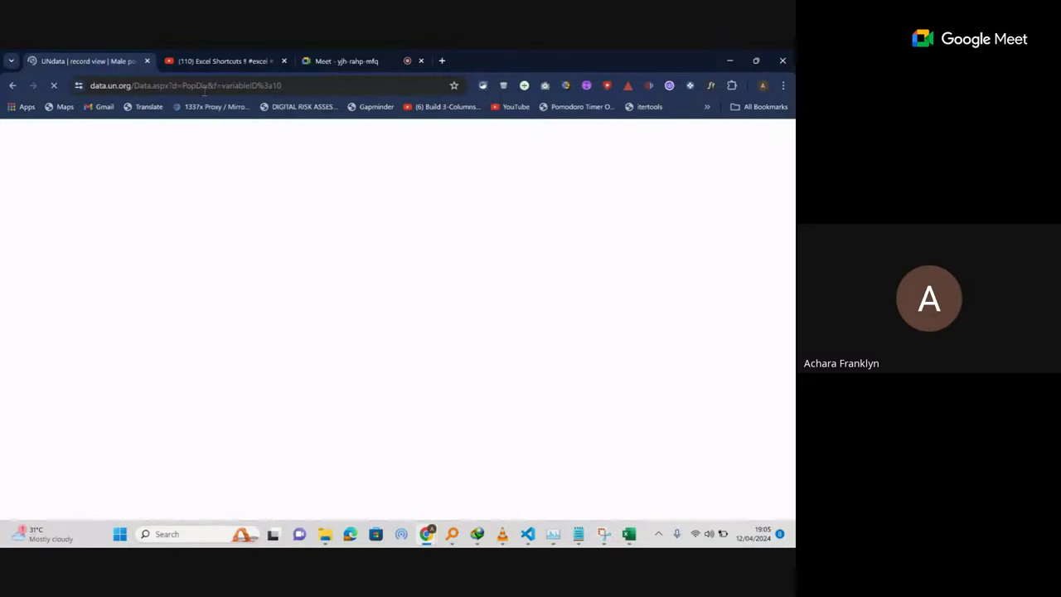
Return to the Meet call and toggle the microphone off and on twice.
{"action": "left_click", "coordinate": [340, 62]}
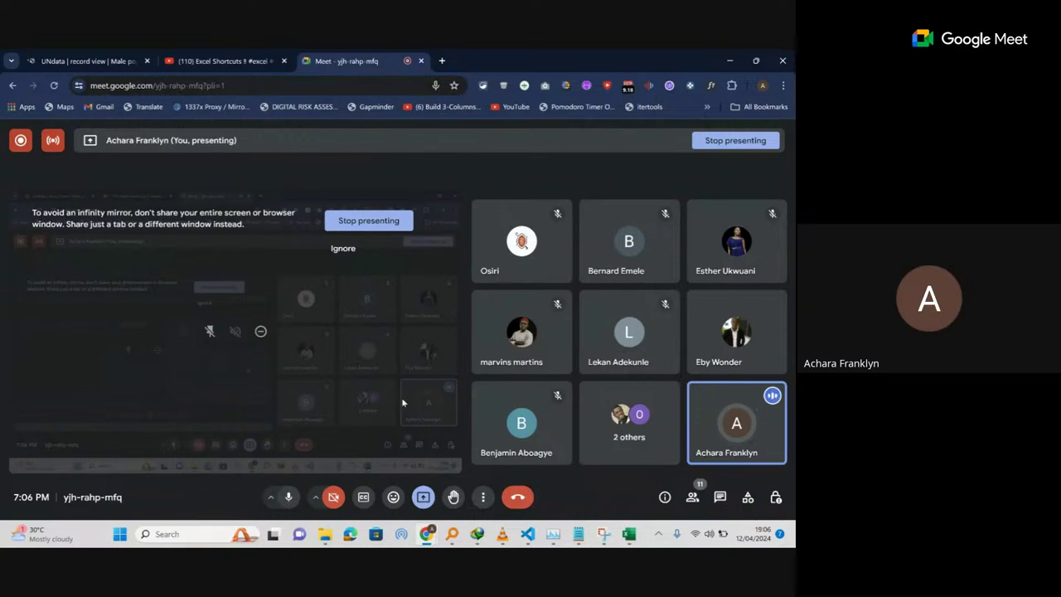
{"action": "mouse_move", "coordinate": [577, 534]}
{"action": "mouse_move", "coordinate": [628, 534]}
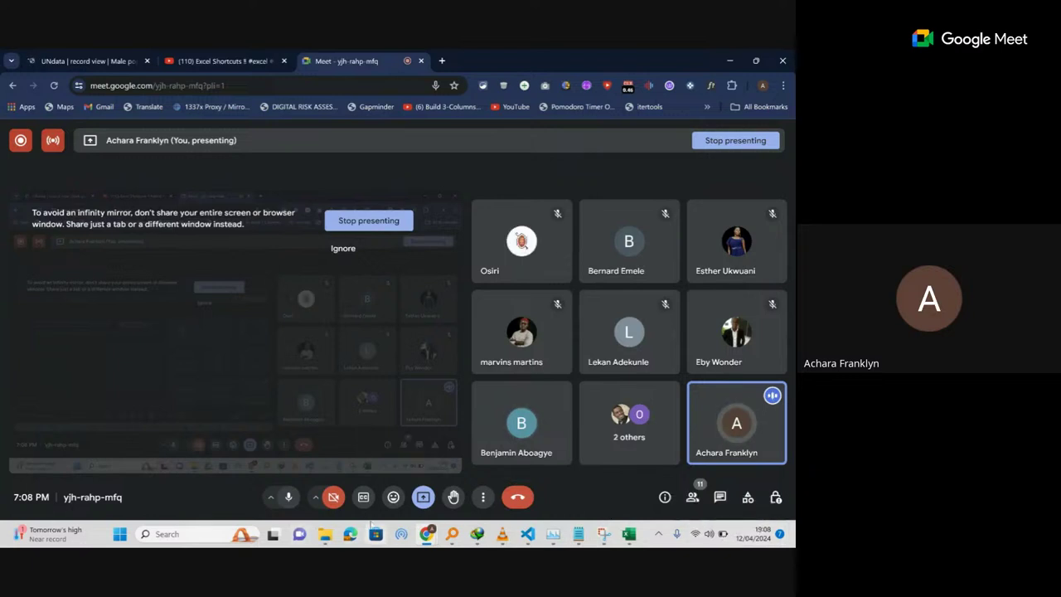
{"action": "left_click", "coordinate": [290, 497]}
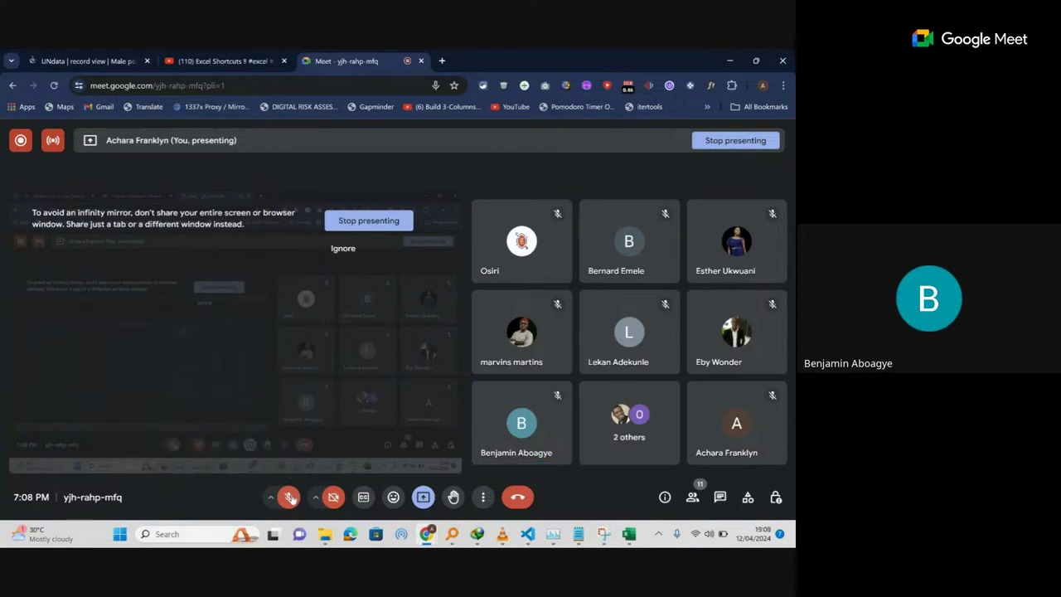
{"action": "left_click", "coordinate": [290, 497]}
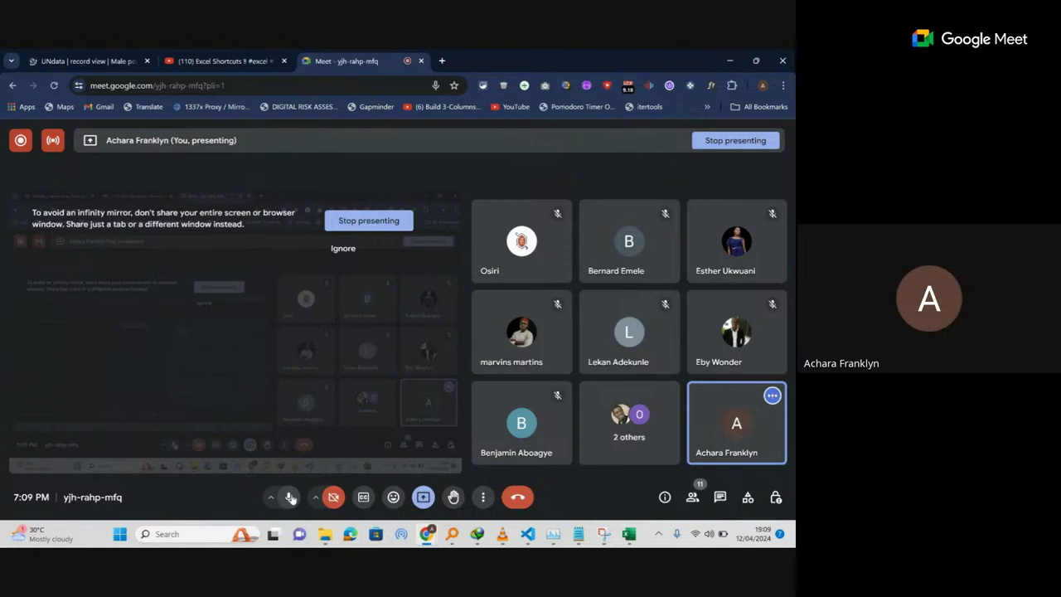
{"action": "left_click", "coordinate": [289, 497]}
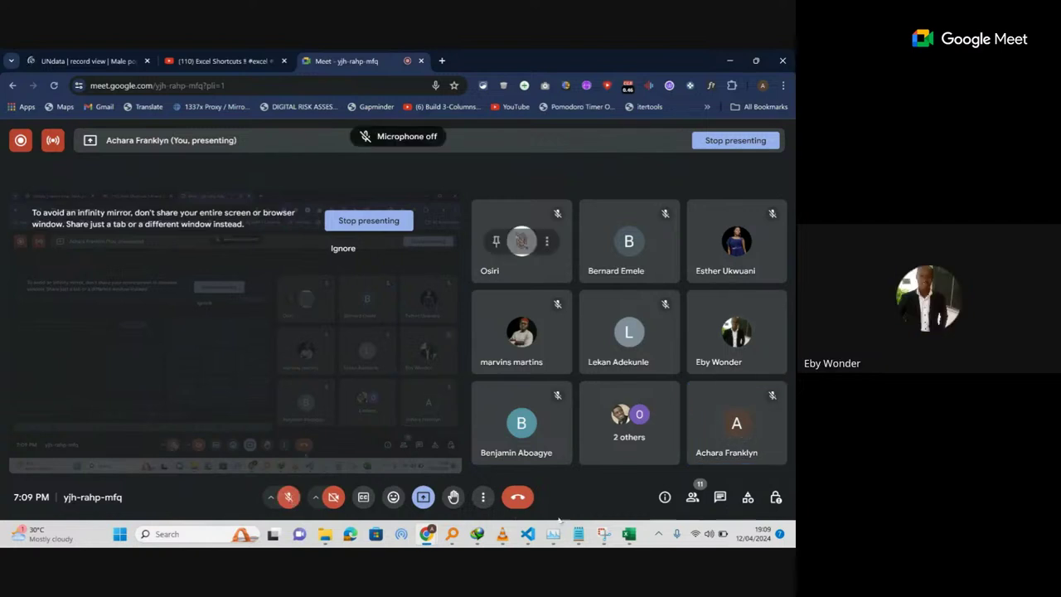
{"action": "left_click", "coordinate": [286, 501]}
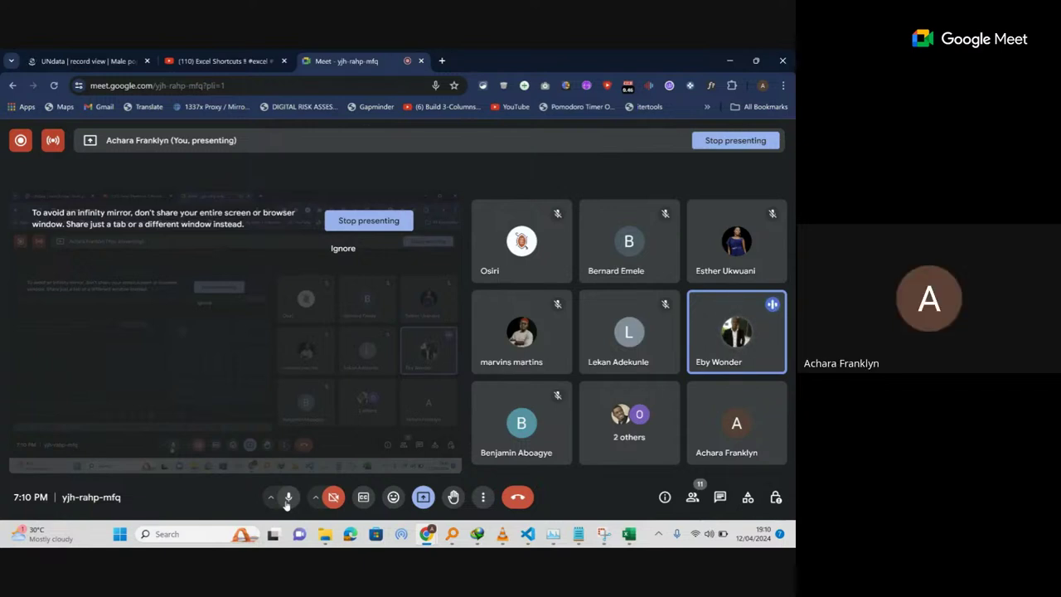
Show the four yearly sales workbooks in the Osiri Sales folder, then minimize it.
{"action": "left_click", "coordinate": [324, 533]}
{"action": "left_click_drag", "start_coordinate": [244, 228], "coordinate": [190, 148]}
{"action": "left_click", "coordinate": [315, 325]}
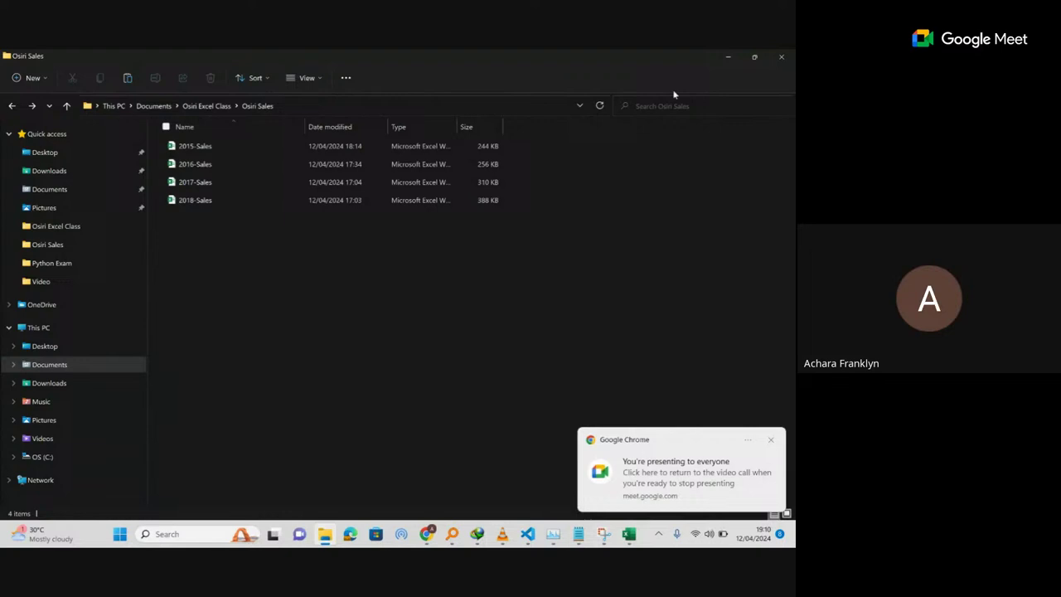
{"action": "left_click", "coordinate": [724, 57]}
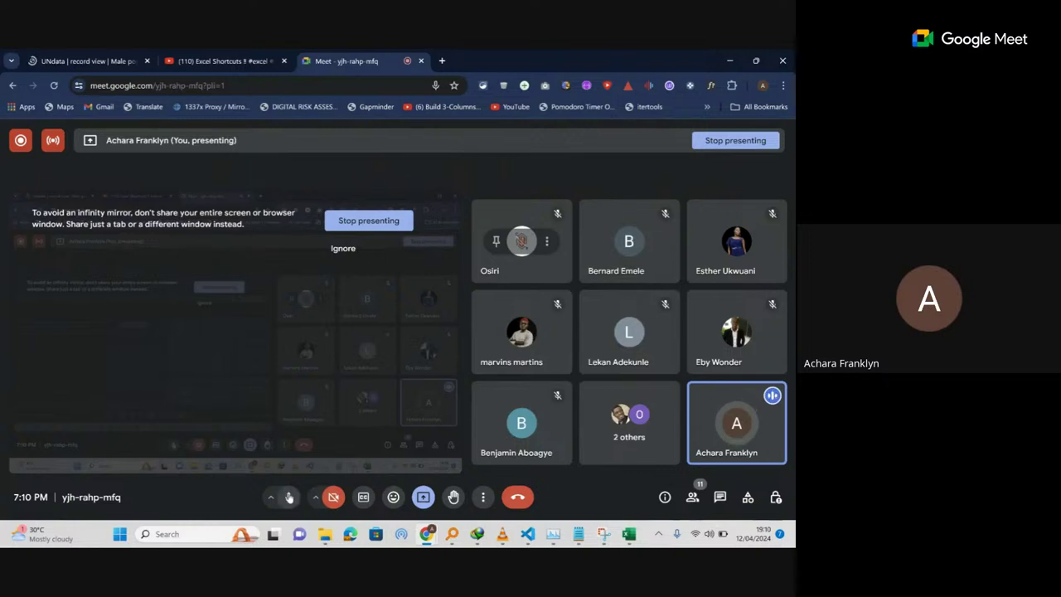
Toggle the microphone off and back on, then bring the Book1 workbook forward.
{"action": "mouse_move", "coordinate": [630, 534]}
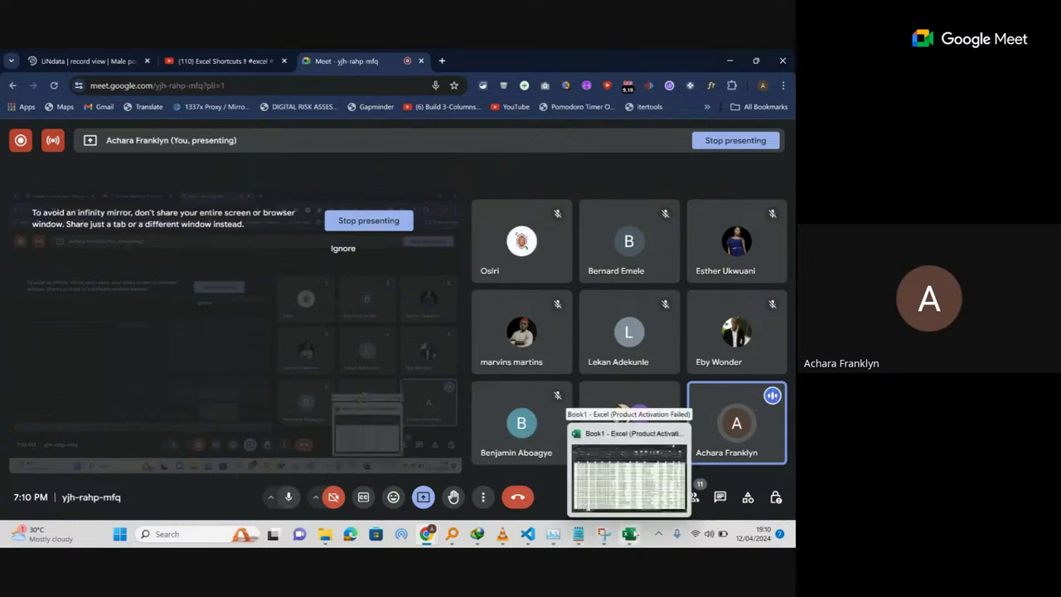
{"action": "left_click", "coordinate": [289, 498]}
{"action": "left_click", "coordinate": [289, 498]}
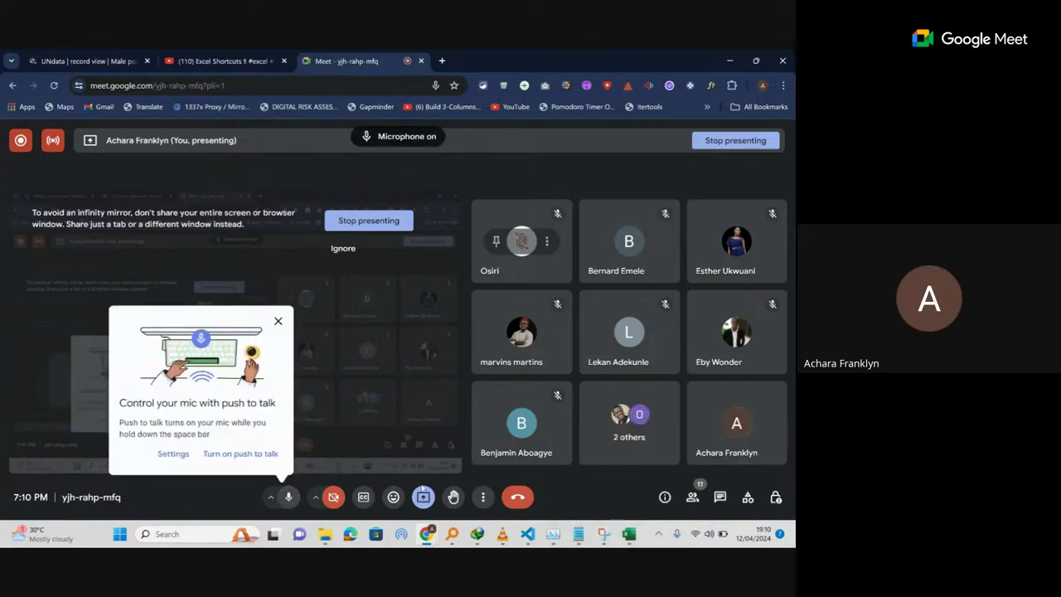
{"action": "left_click", "coordinate": [628, 533]}
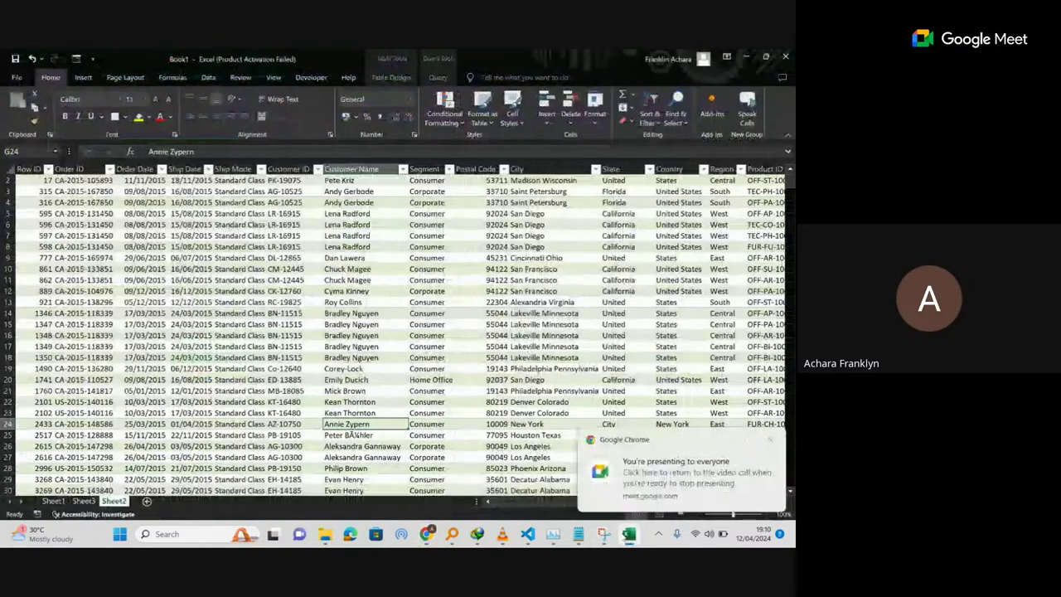
Close the Book1 workbook, choosing Don't Save at the save-changes prompt.
{"action": "left_click", "coordinate": [787, 58]}
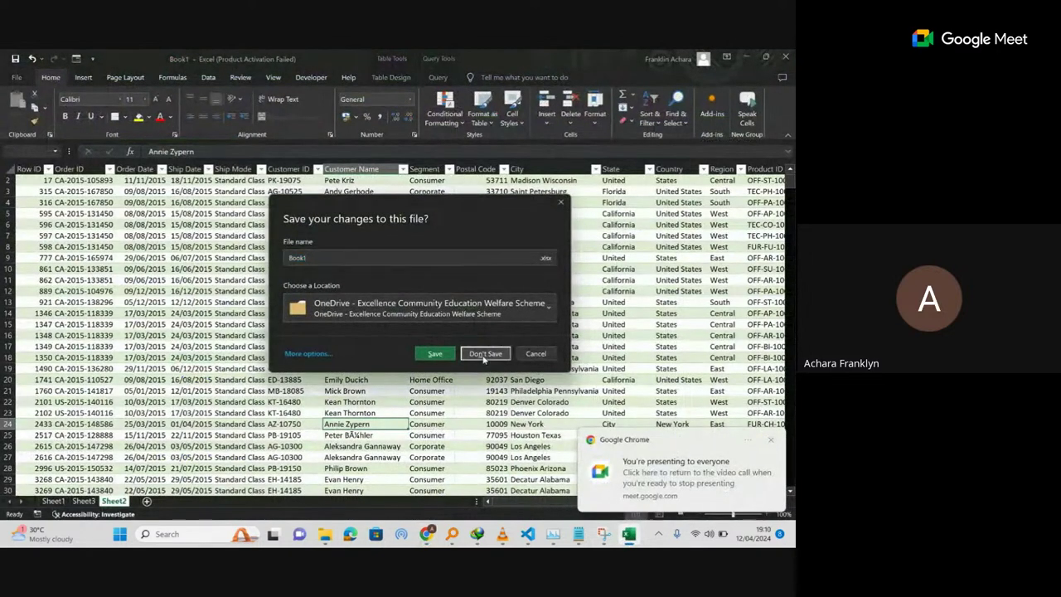
{"action": "left_click", "coordinate": [485, 354]}
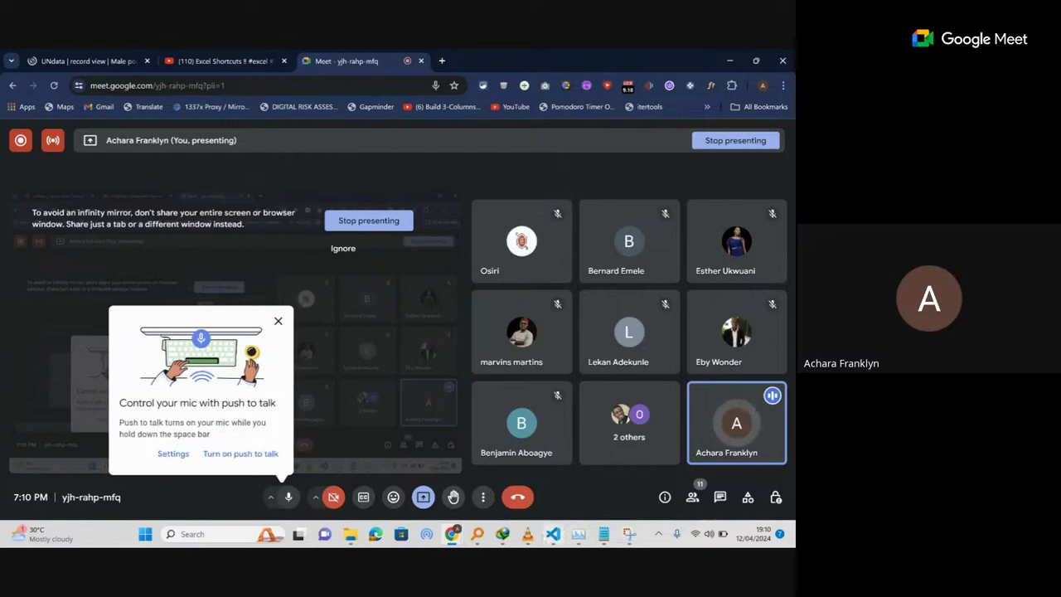
Search Everything for 'train' and open the autorecovered train.xlsb workbook with Excel.
{"action": "left_click", "coordinate": [476, 534]}
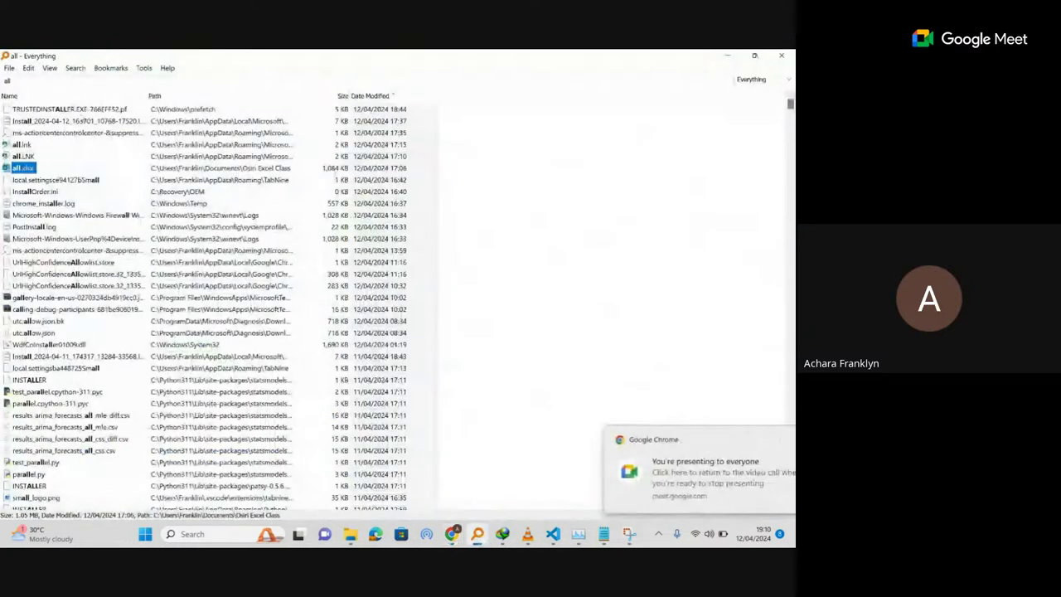
{"action": "left_click", "coordinate": [6, 78]}
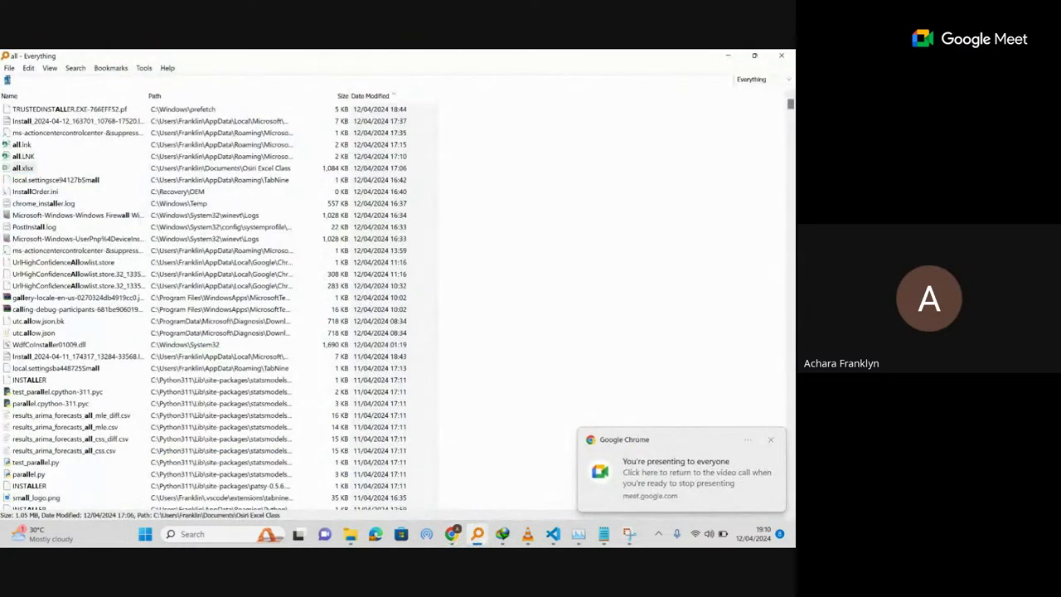
{"action": "type", "text": "train"}
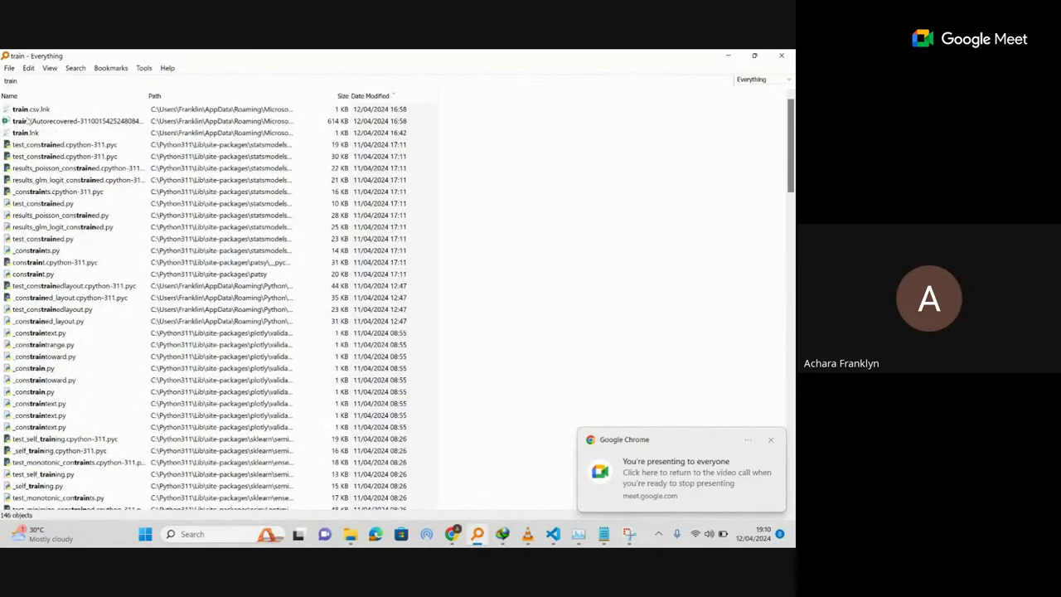
{"action": "right_click", "coordinate": [27, 121]}
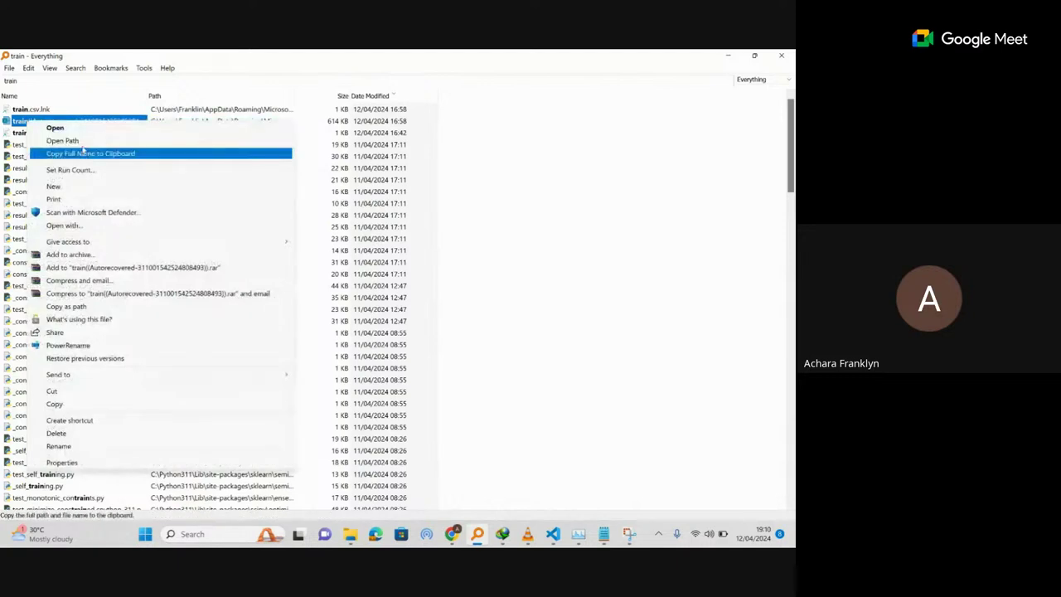
{"action": "left_click", "coordinate": [82, 225]}
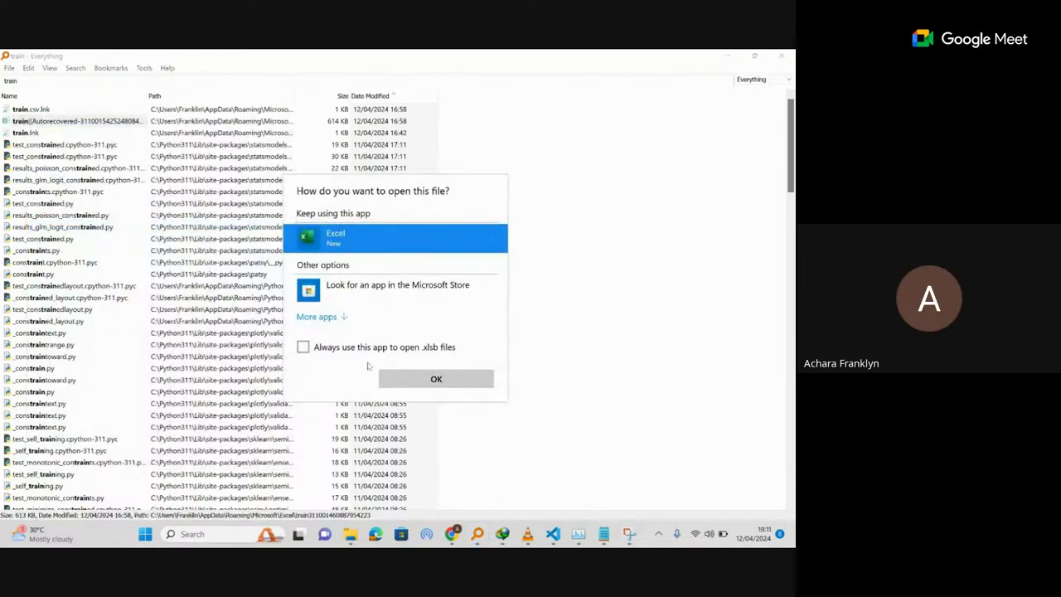
{"action": "left_click", "coordinate": [409, 378]}
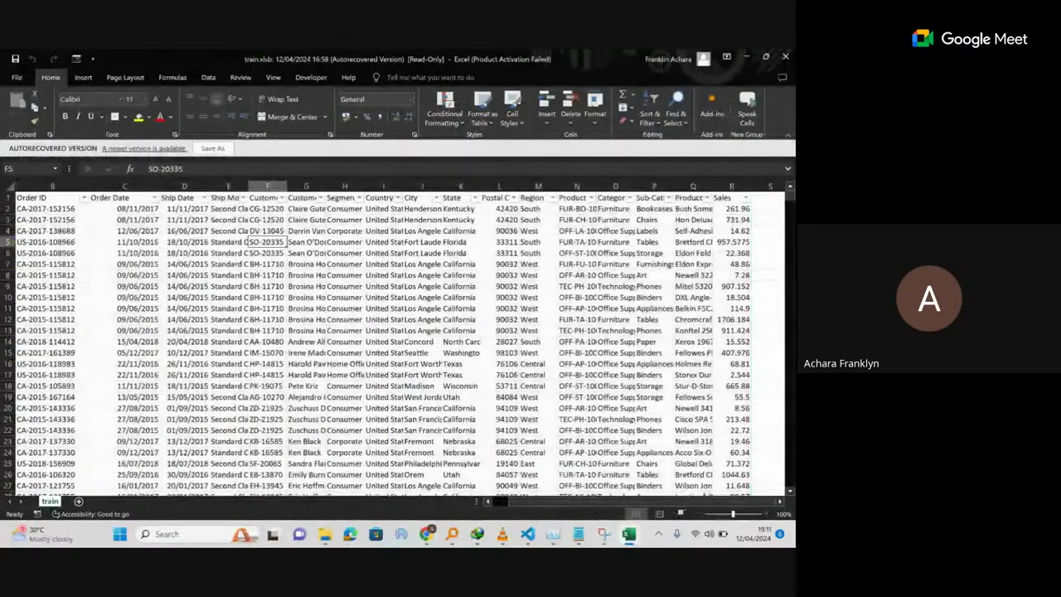
Dismiss the activation wizard and save the recovered workbook as train.
{"action": "left_click", "coordinate": [538, 113]}
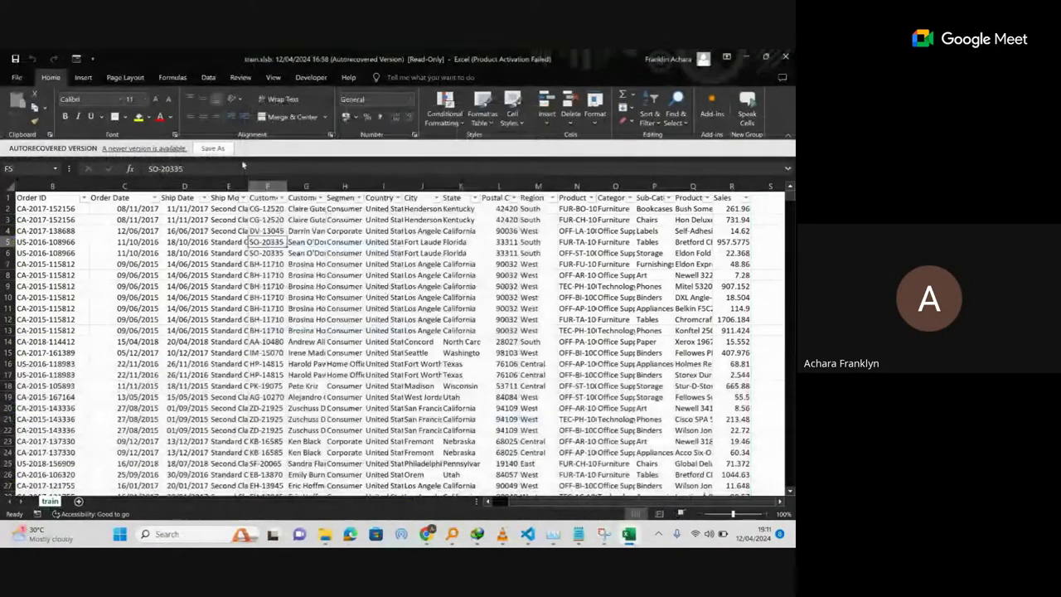
{"action": "left_click", "coordinate": [213, 148]}
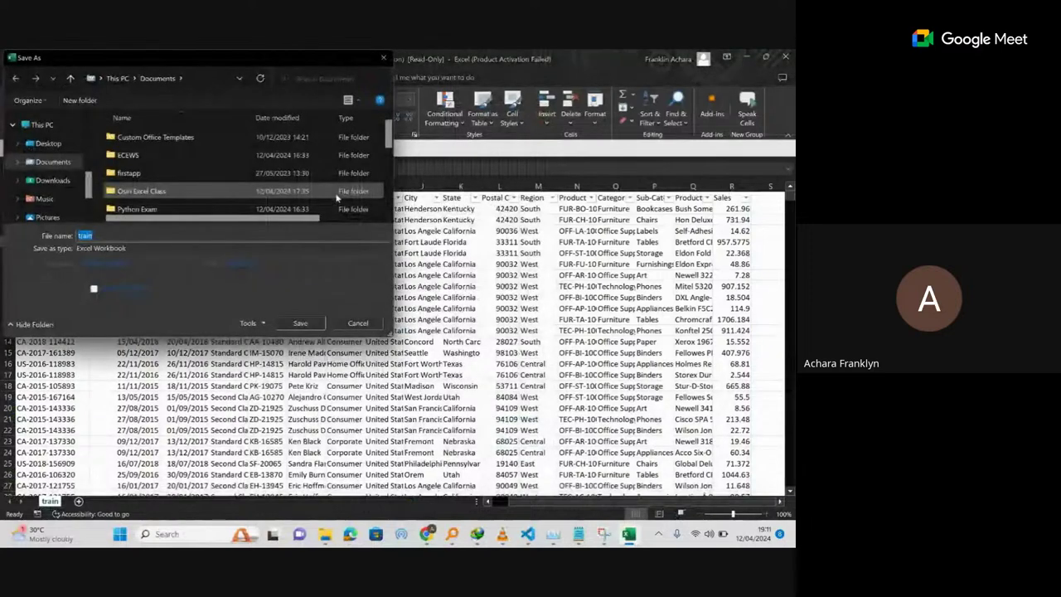
{"action": "left_click", "coordinate": [302, 323]}
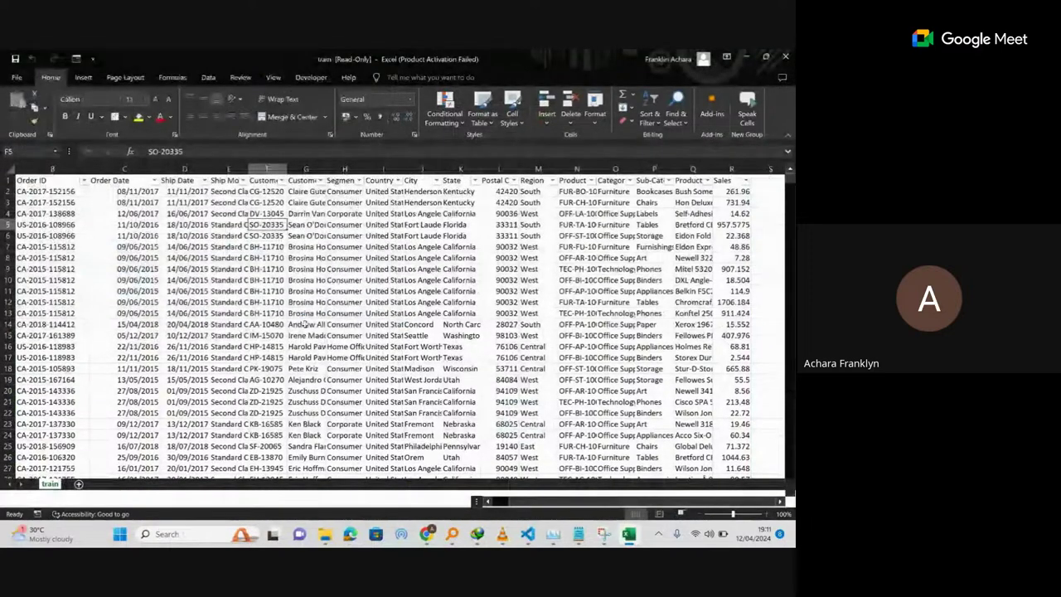
Select the Order ID, Order Date and Sales columns together.
{"action": "left_click", "coordinate": [168, 192]}
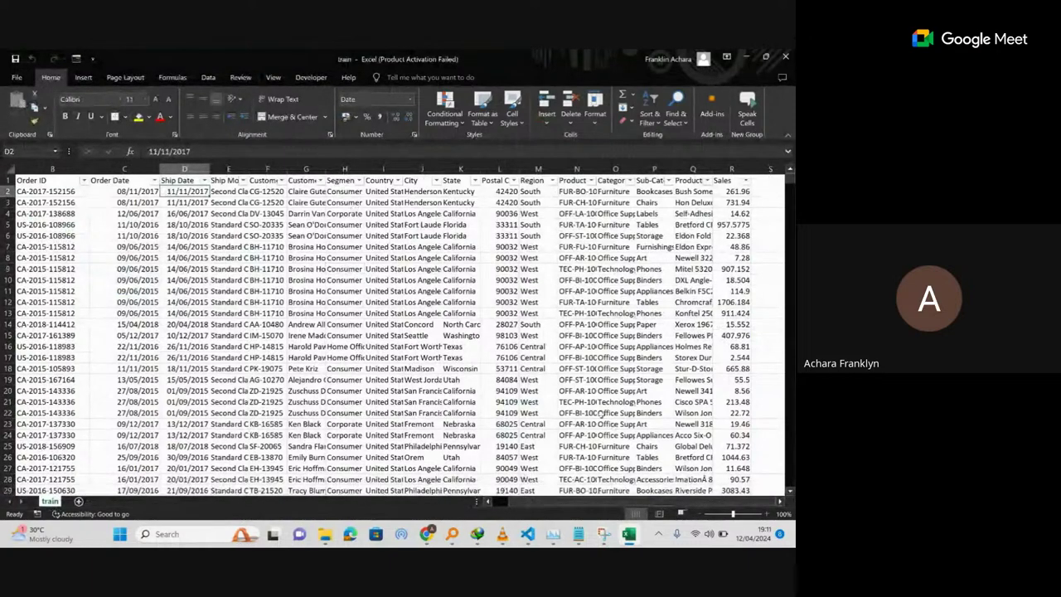
{"action": "left_click", "coordinate": [578, 324]}
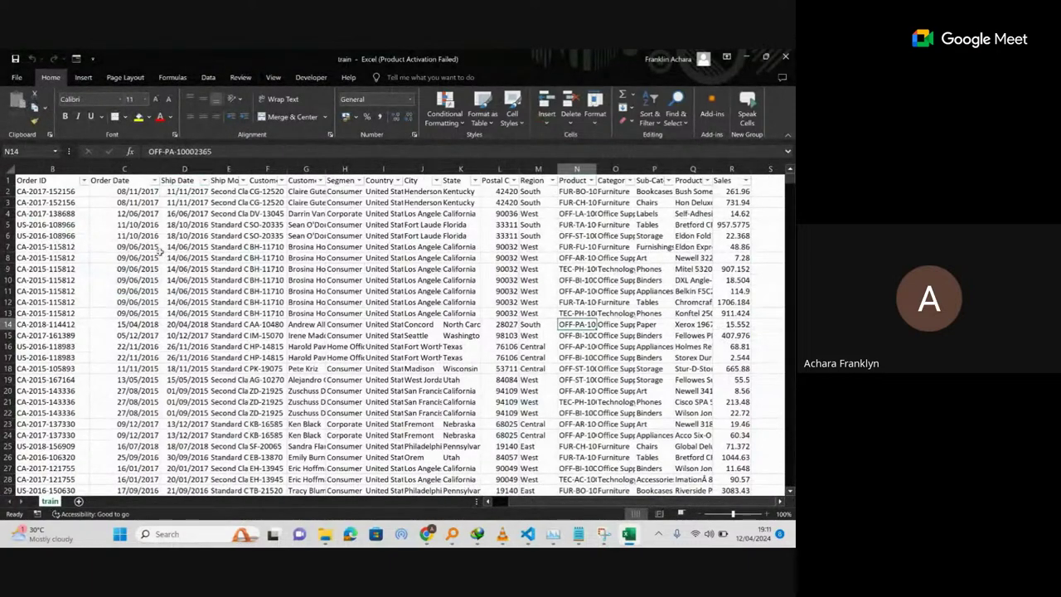
{"action": "left_click", "coordinate": [162, 251]}
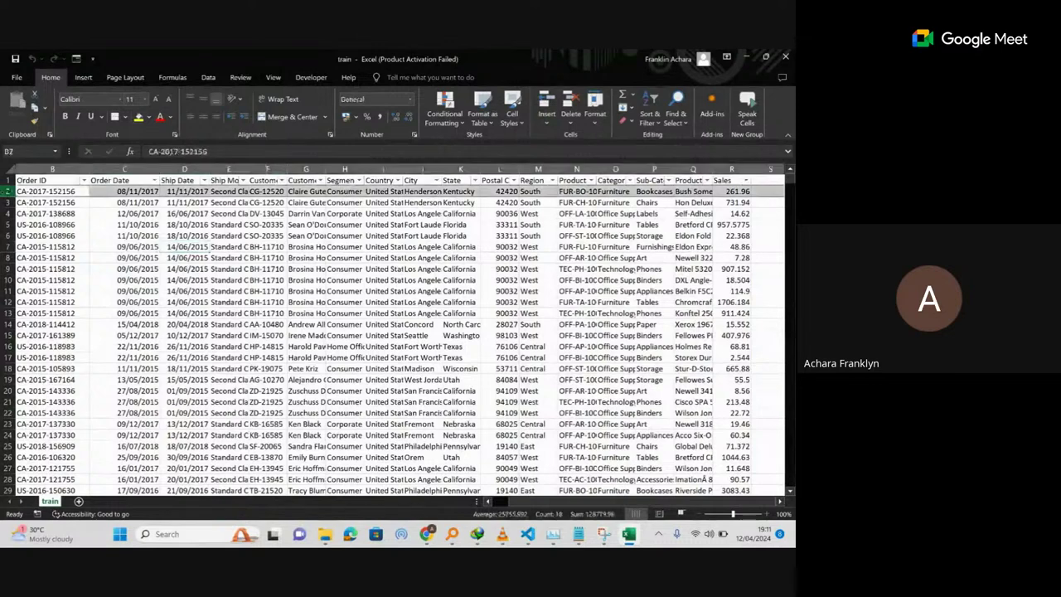
{"action": "key", "text": "ctrl+Home"}
{"action": "left_click", "coordinate": [53, 169]}
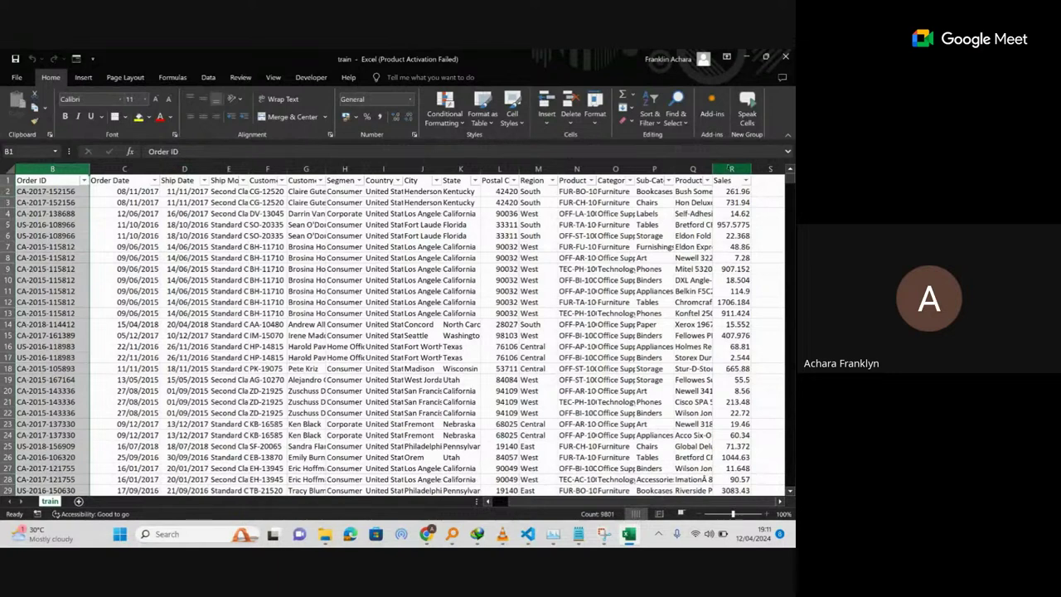
{"action": "left_click", "coordinate": [730, 169]}
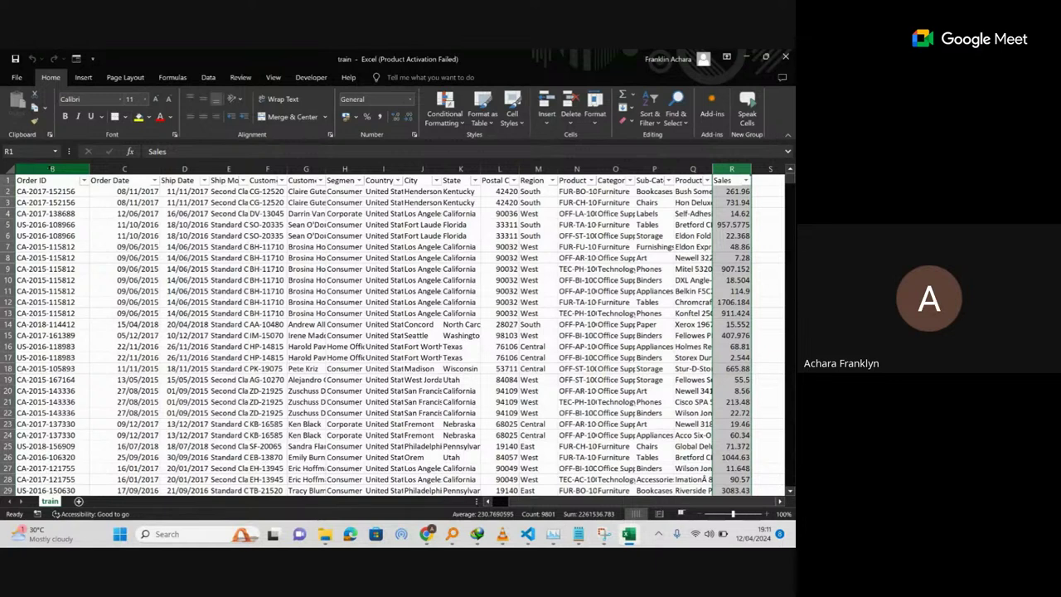
{"action": "left_click_drag", "start_coordinate": [52, 169], "coordinate": [124, 170]}
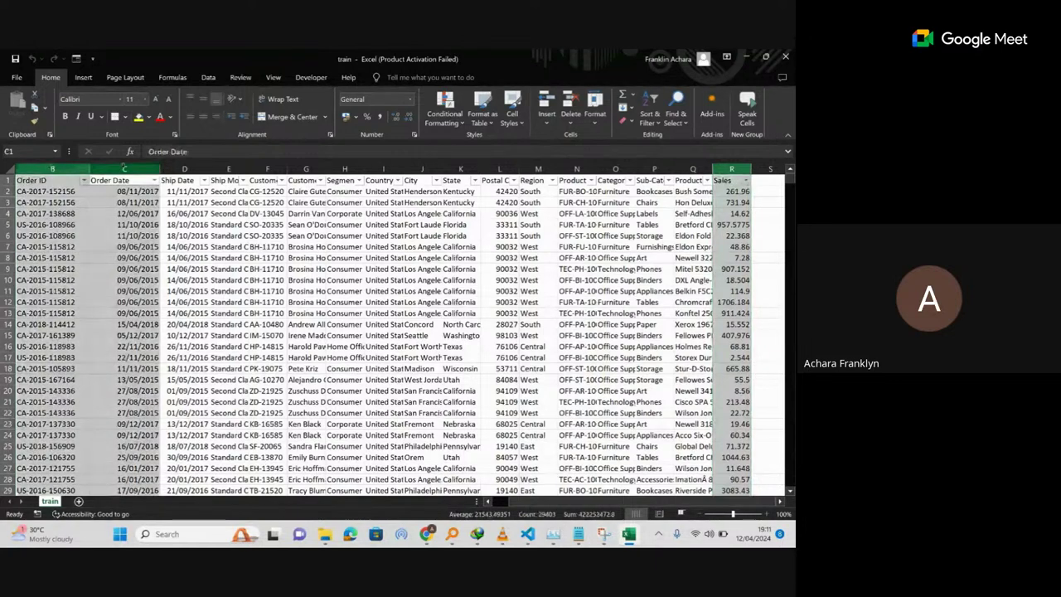
Add Ship Date and Postal Code to the selection and paste the columns into a new workbook.
{"action": "left_click", "coordinate": [184, 170], "text": "ctrl"}
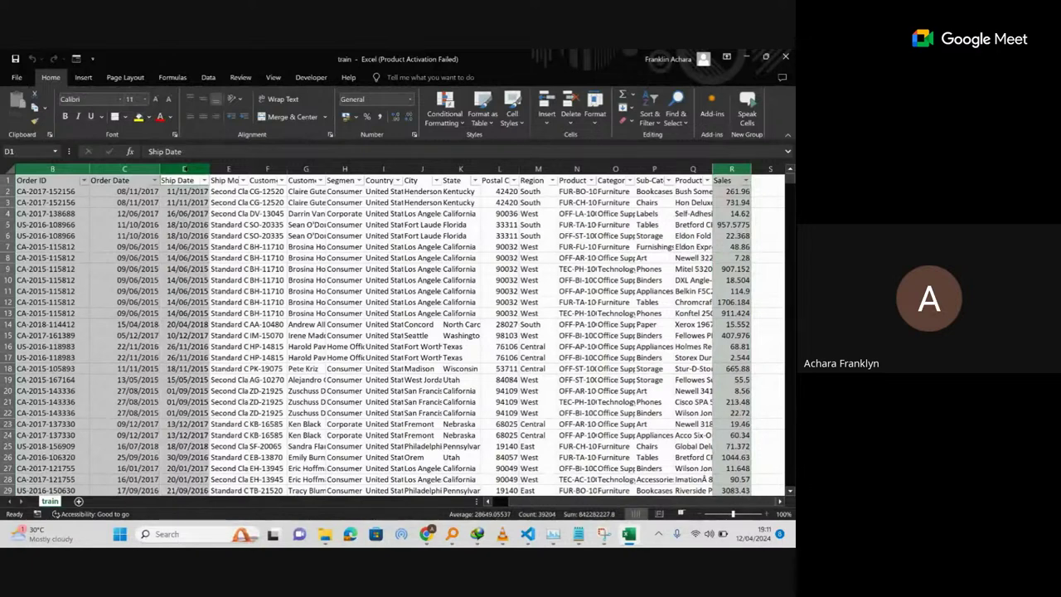
{"action": "left_click", "coordinate": [502, 169], "text": "ctrl"}
{"action": "key", "text": "ctrl+c"}
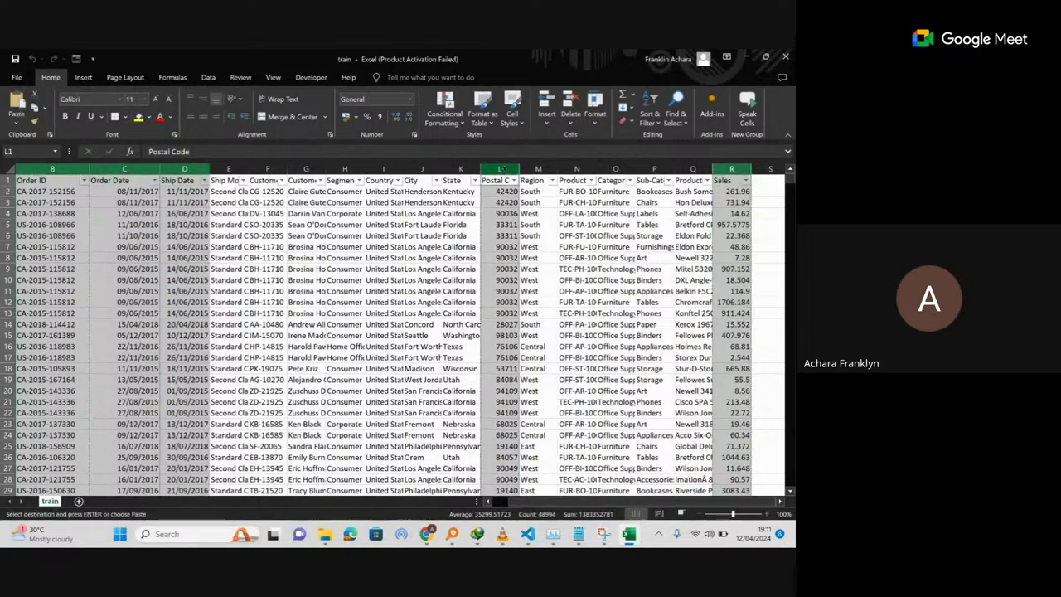
{"action": "key", "text": "ctrl+n"}
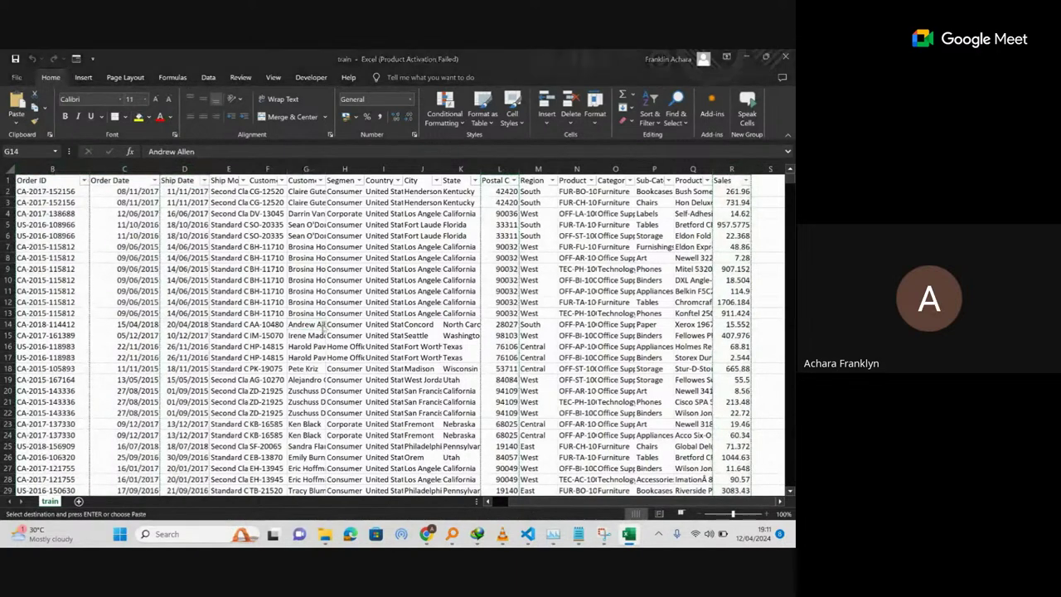
{"action": "key", "text": "ctrl+v"}
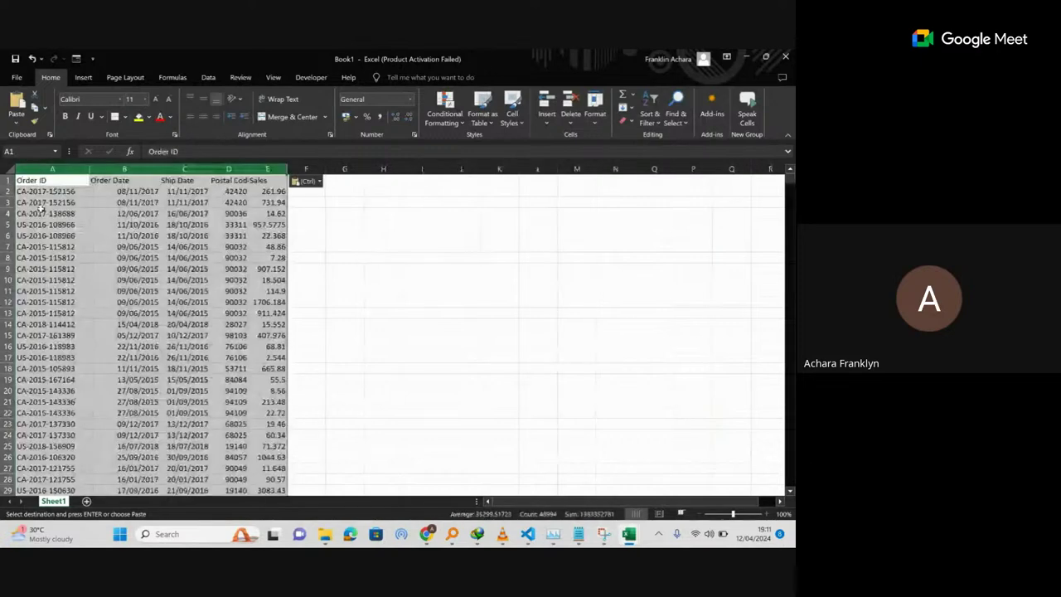
Delete the leftover rows 31 through 45 beneath the order data.
{"action": "left_click", "coordinate": [30, 479]}
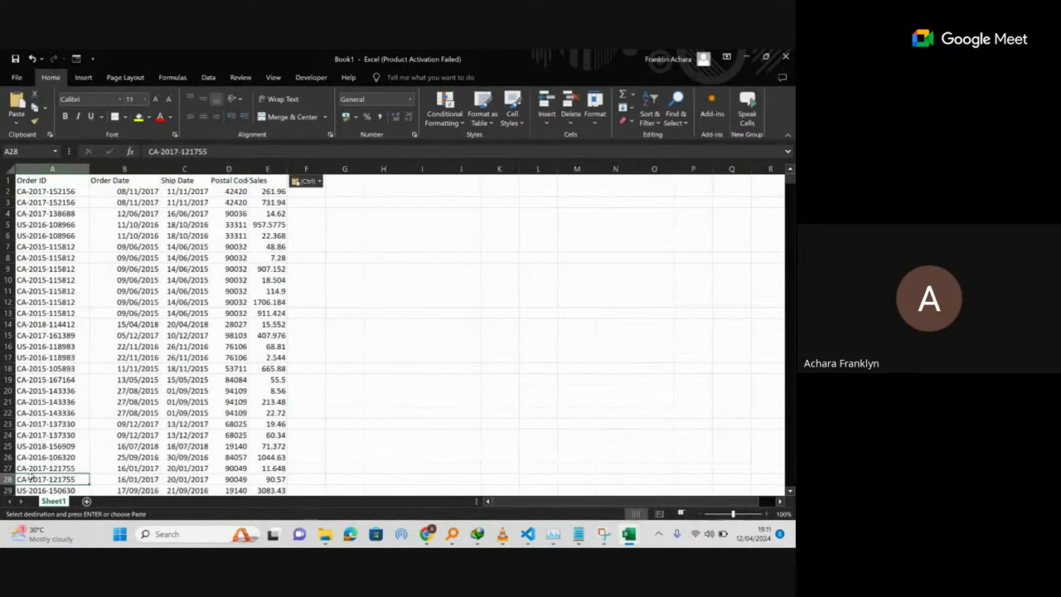
{"action": "key", "text": "Down"}
{"action": "key", "text": "Down"}
{"action": "key", "text": "Down"}
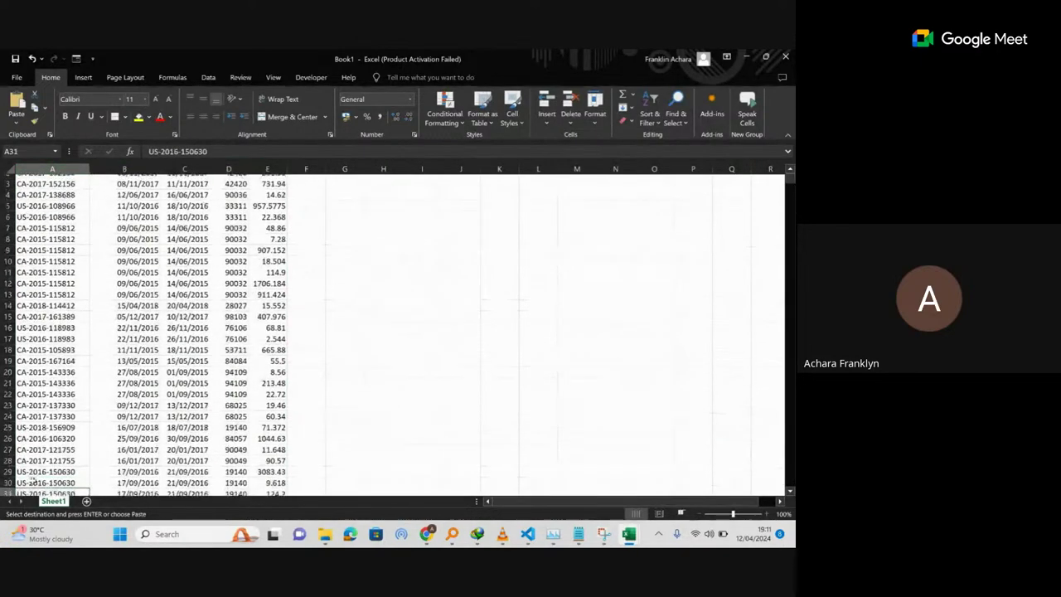
{"action": "key", "text": "ctrl+shift+Right"}
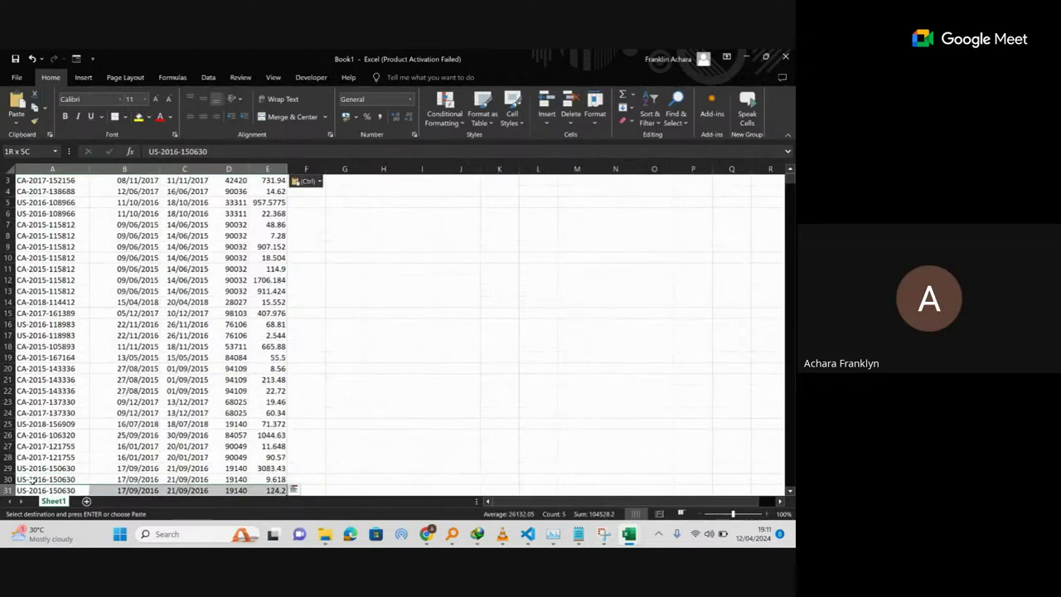
{"action": "key", "text": "ctrl+shift+Down"}
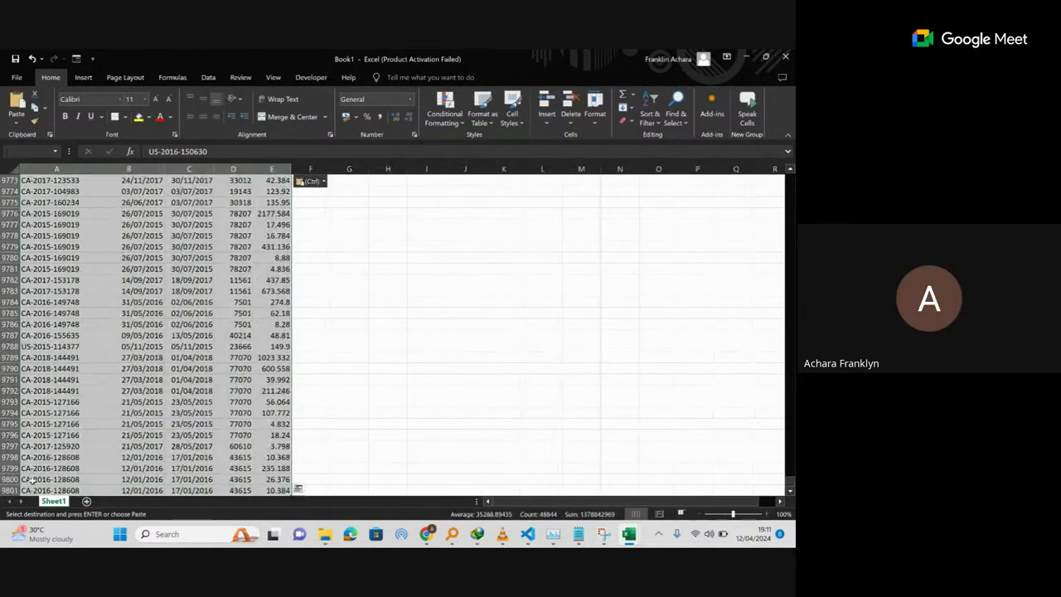
{"action": "key", "text": "Delete"}
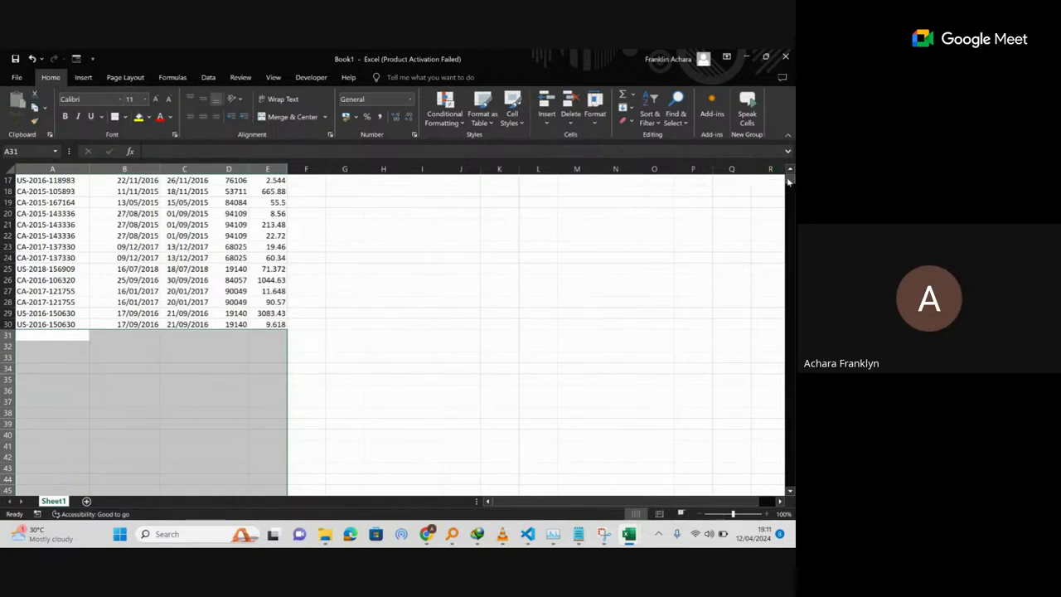
{"action": "scroll", "coordinate": [788, 181], "scroll_direction": "up", "scroll_amount": 5}
{"action": "left_click", "coordinate": [345, 236]}
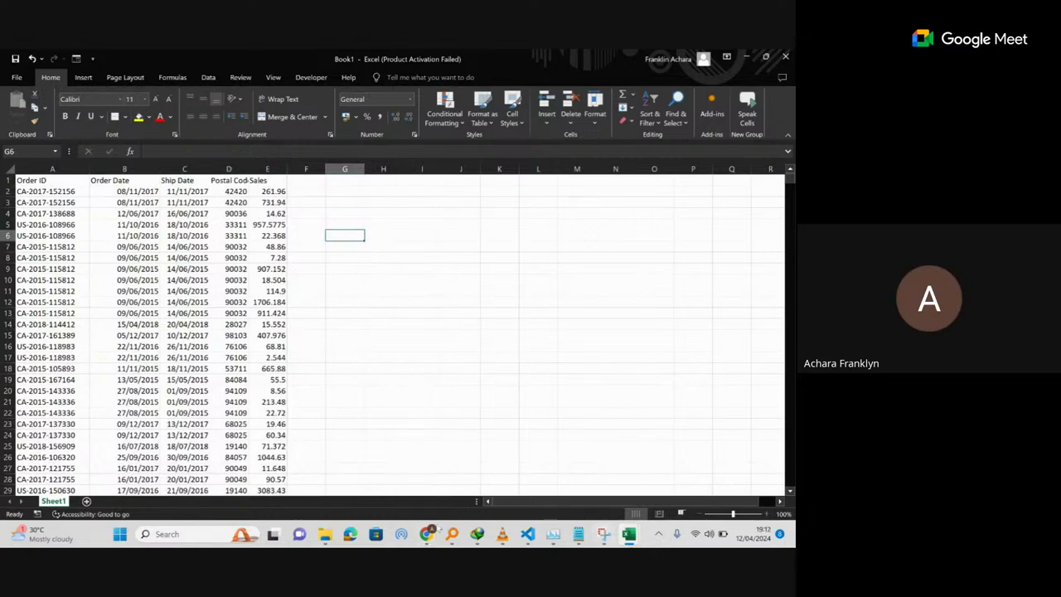
Close the push-to-talk tip in the Meet call window and bring Book1 back to the front.
{"action": "mouse_move", "coordinate": [428, 529]}
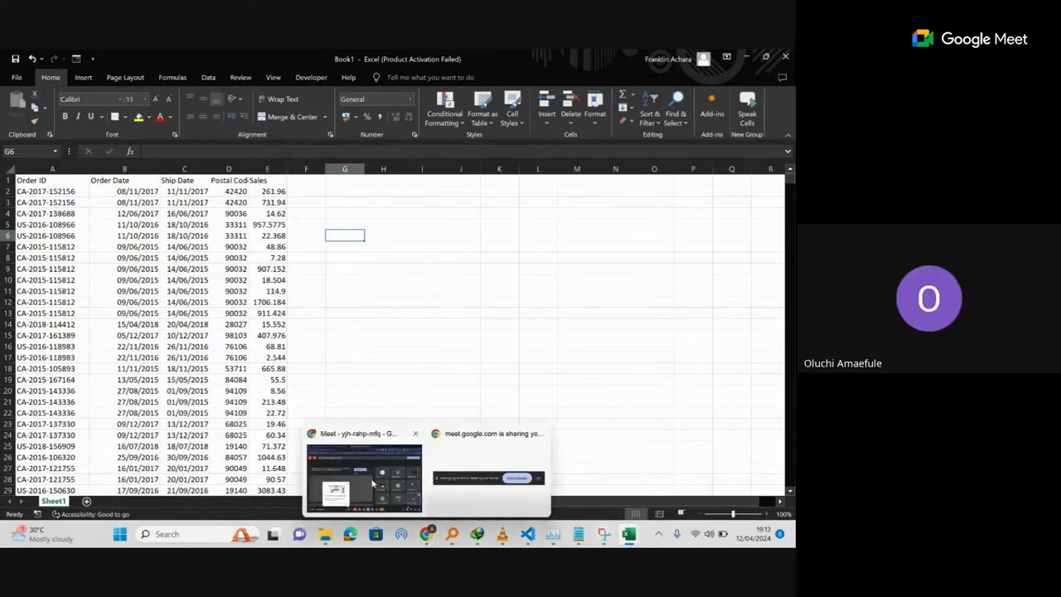
{"action": "left_click", "coordinate": [363, 476]}
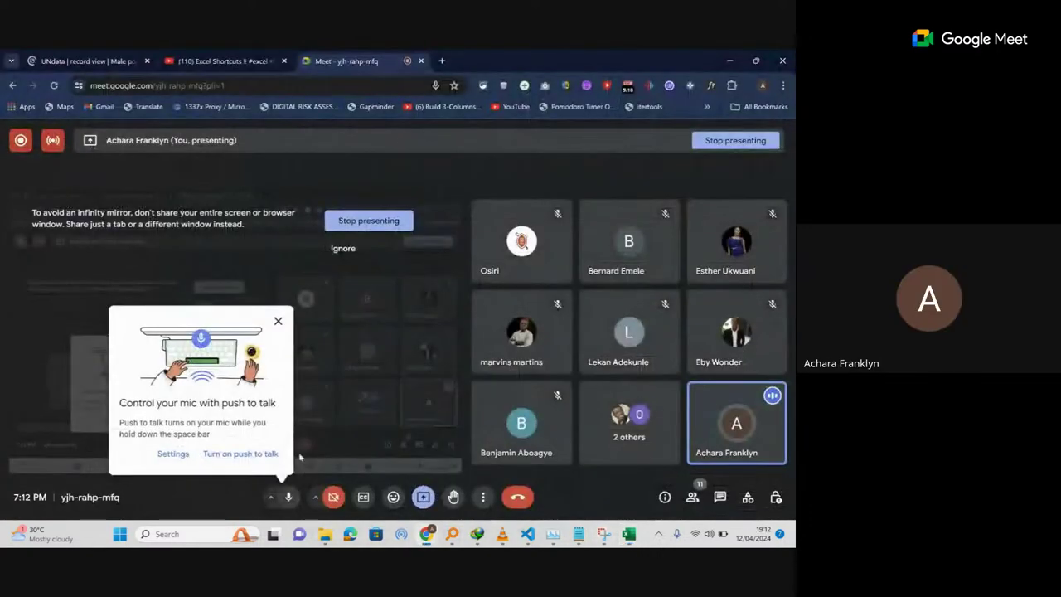
{"action": "left_click", "coordinate": [278, 320]}
{"action": "mouse_move", "coordinate": [629, 534]}
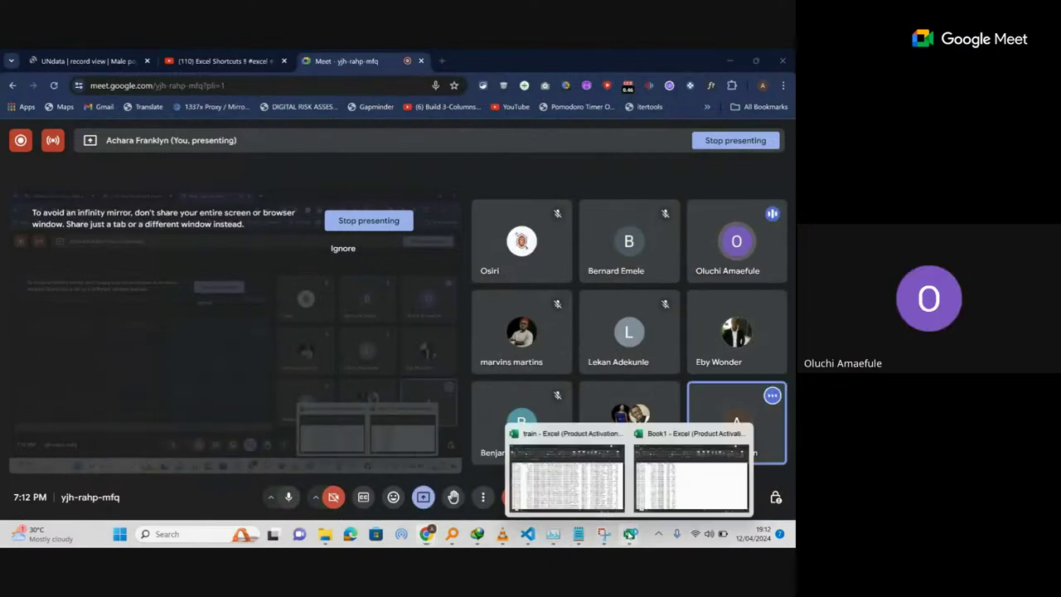
{"action": "left_click", "coordinate": [690, 476]}
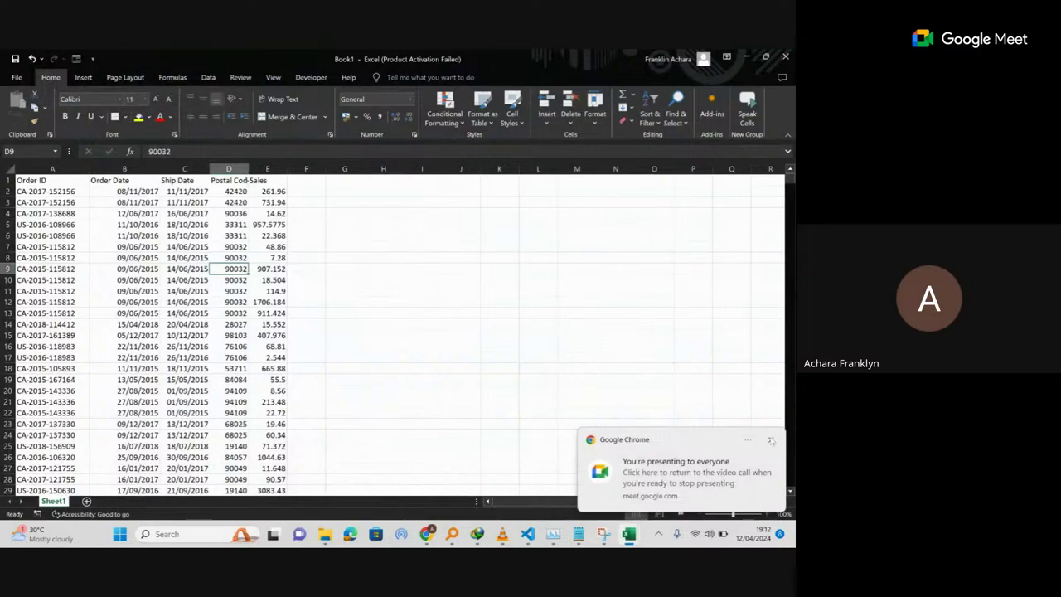
Dismiss Chrome's presenting notification and zoom the sheet to about 148%.
{"action": "left_click", "coordinate": [770, 441]}
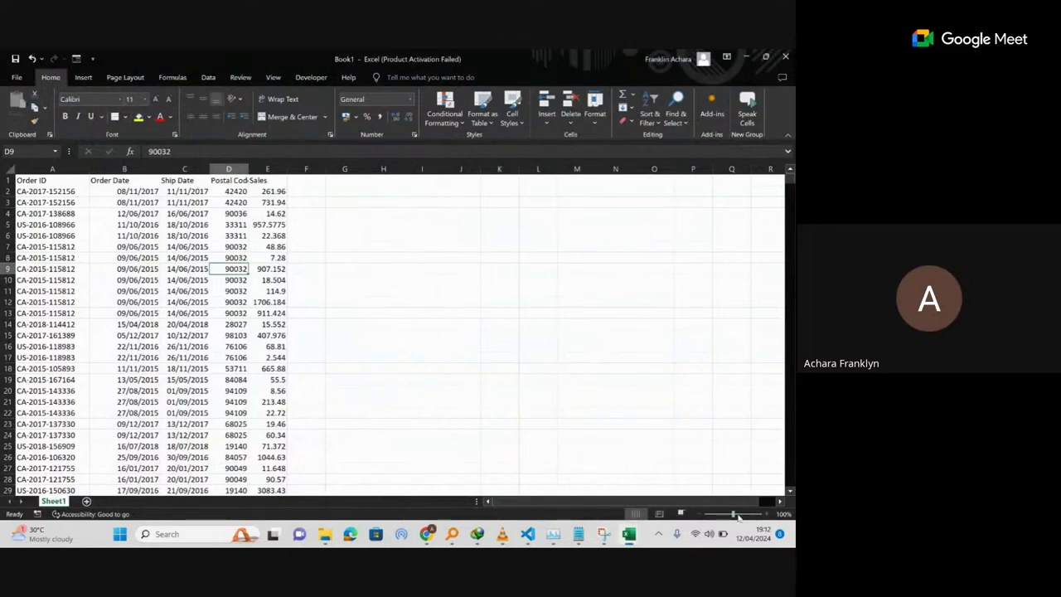
{"action": "left_click", "coordinate": [736, 514]}
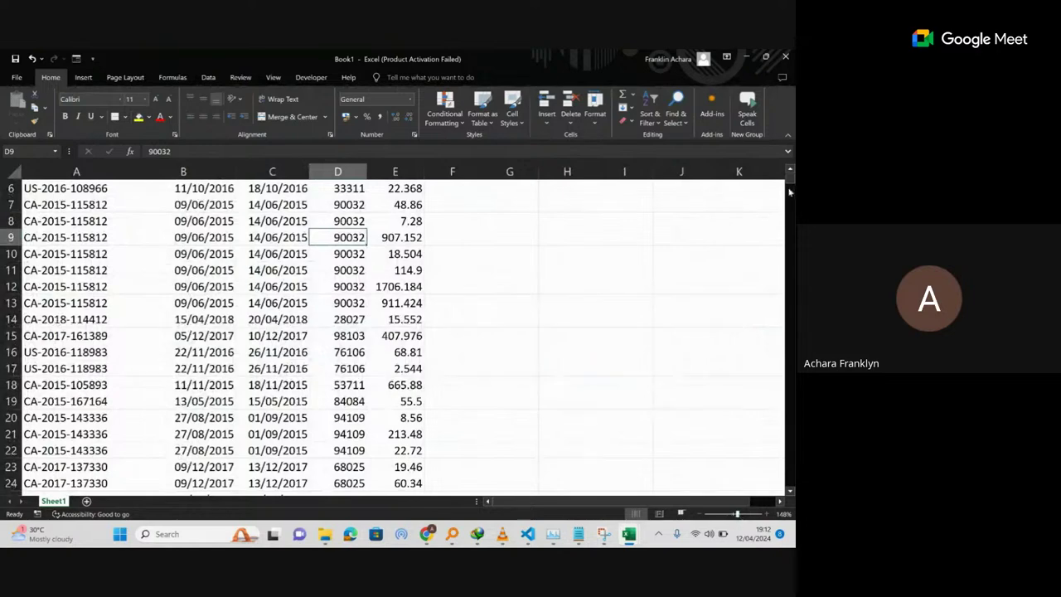
{"action": "left_click_drag", "start_coordinate": [790, 176], "coordinate": [764, 124]}
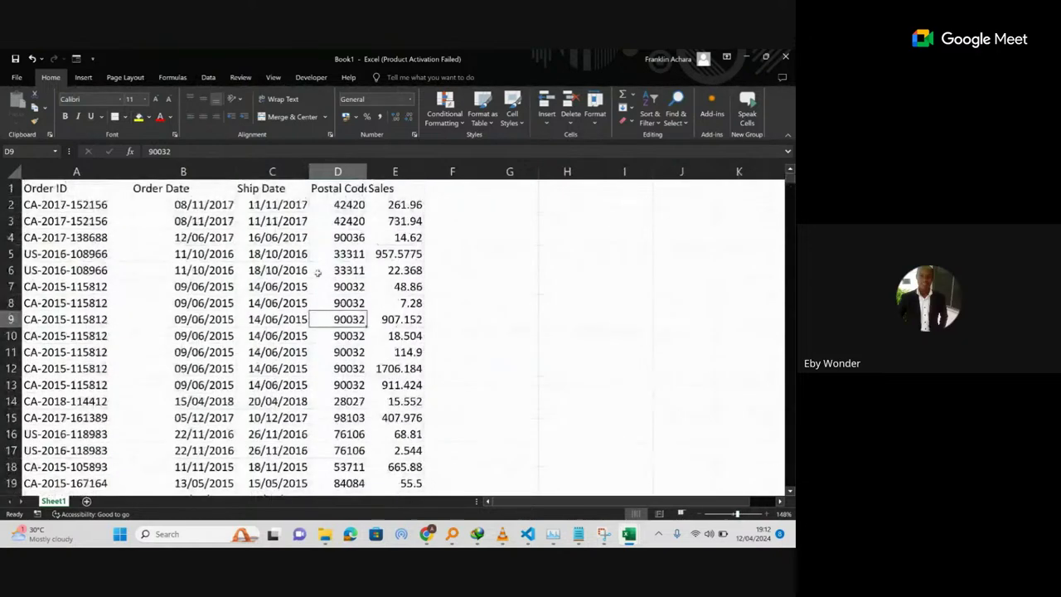
{"action": "left_click", "coordinate": [245, 303]}
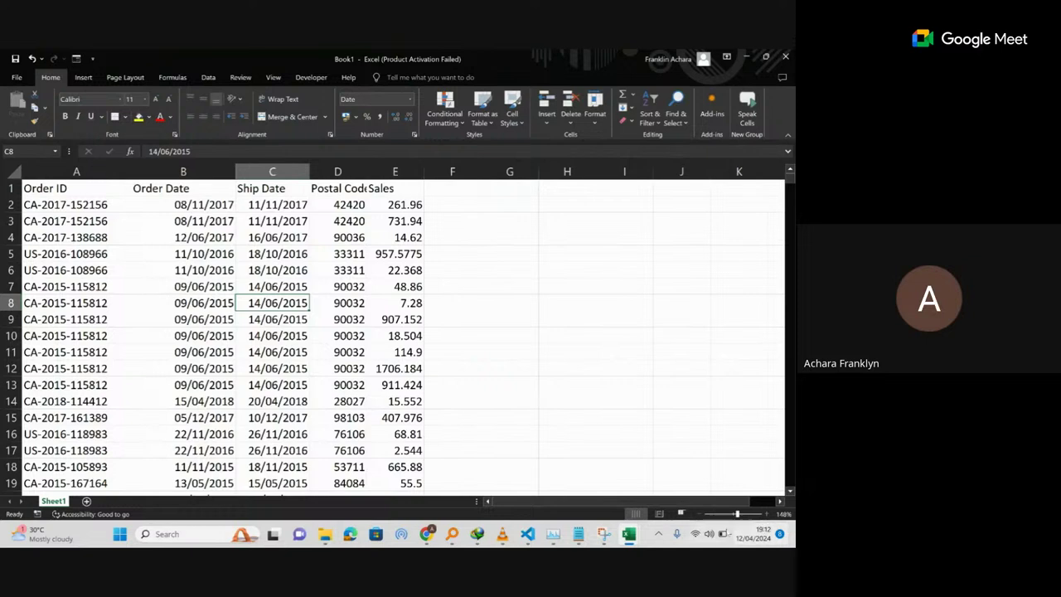
Open and close the Windows quick settings, returning to the sheet at cell G7.
{"action": "left_click", "coordinate": [721, 539]}
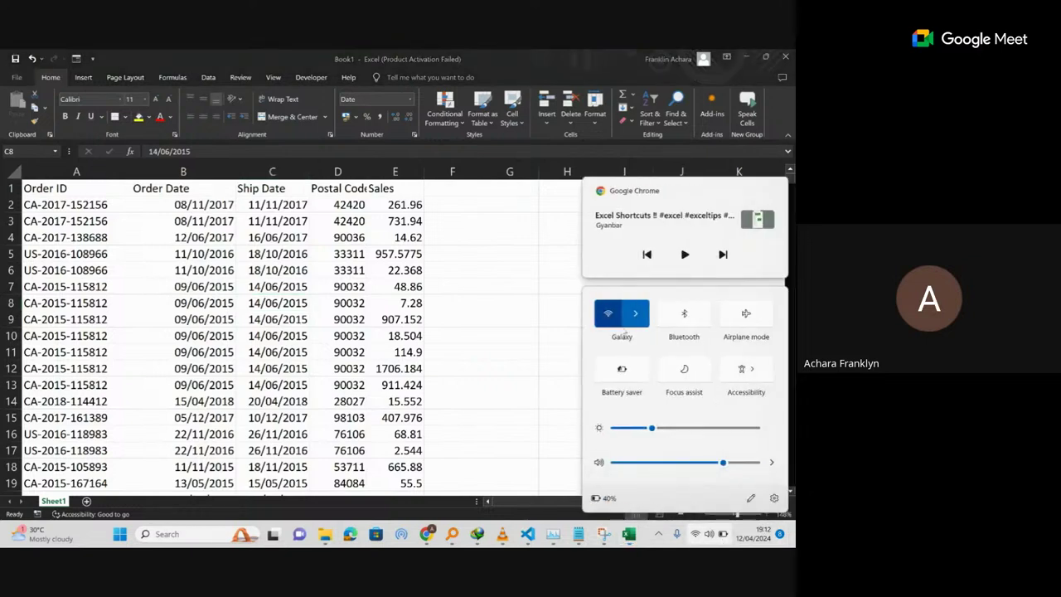
{"action": "left_click", "coordinate": [510, 371]}
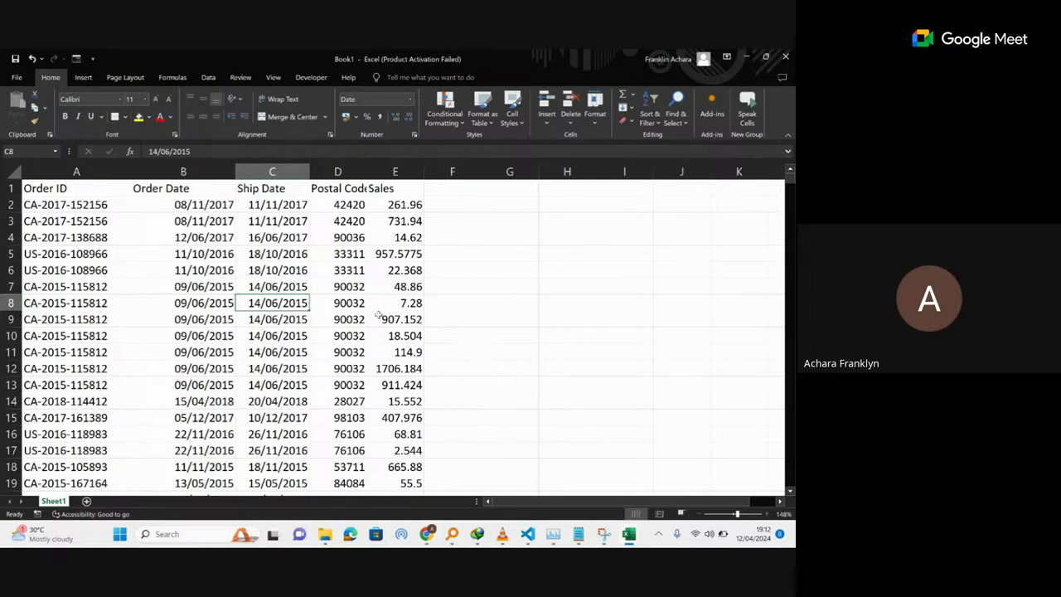
{"action": "left_click", "coordinate": [531, 290]}
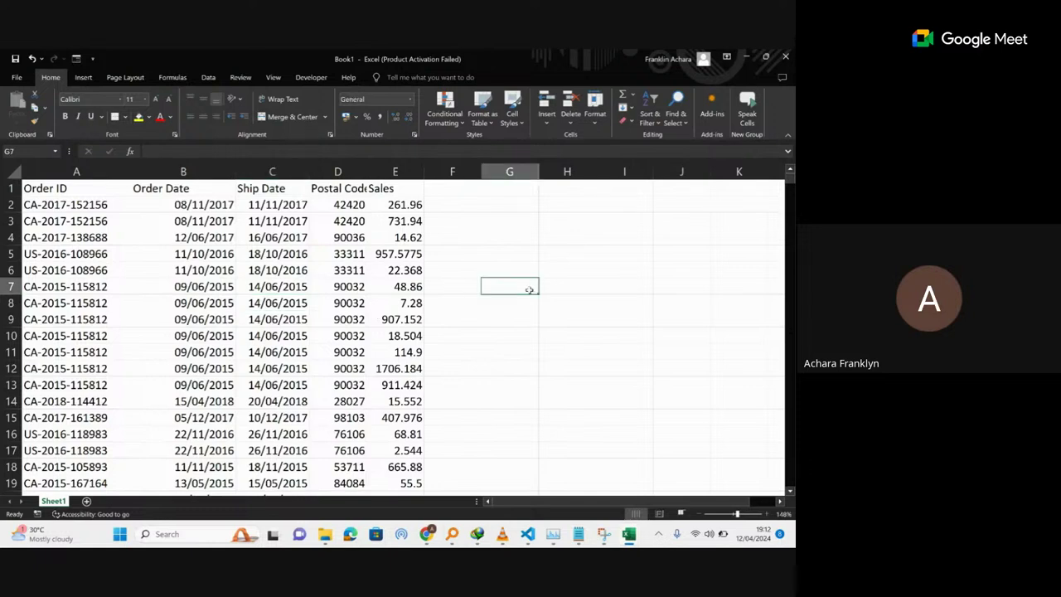
Enter the shortcut note 'Ctrl+ s' in G2, then clear it.
{"action": "type", "text": "="}
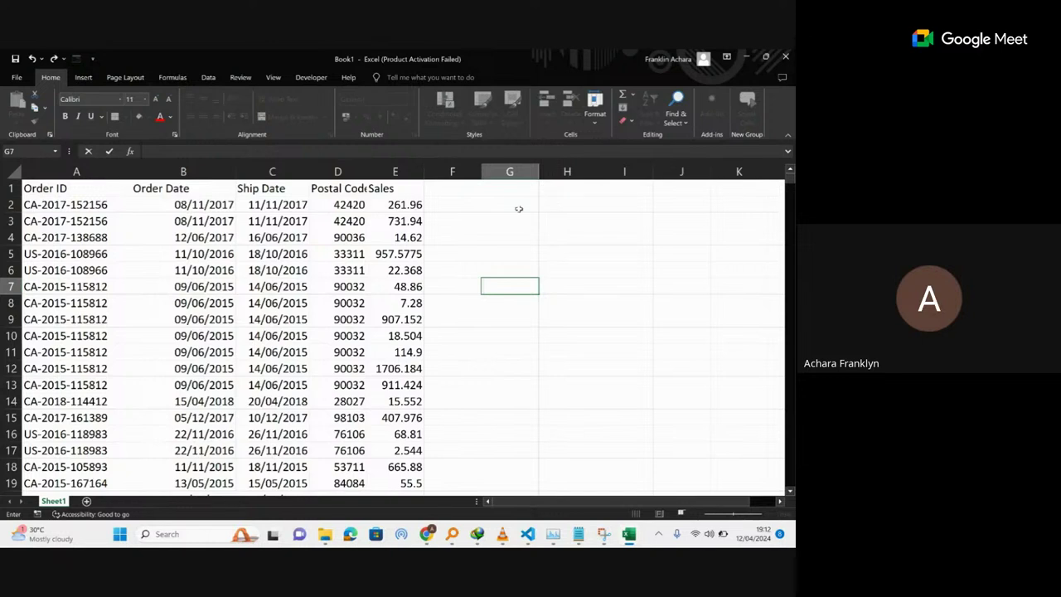
{"action": "left_click", "coordinate": [518, 208]}
{"action": "type", "text": "Cr"}
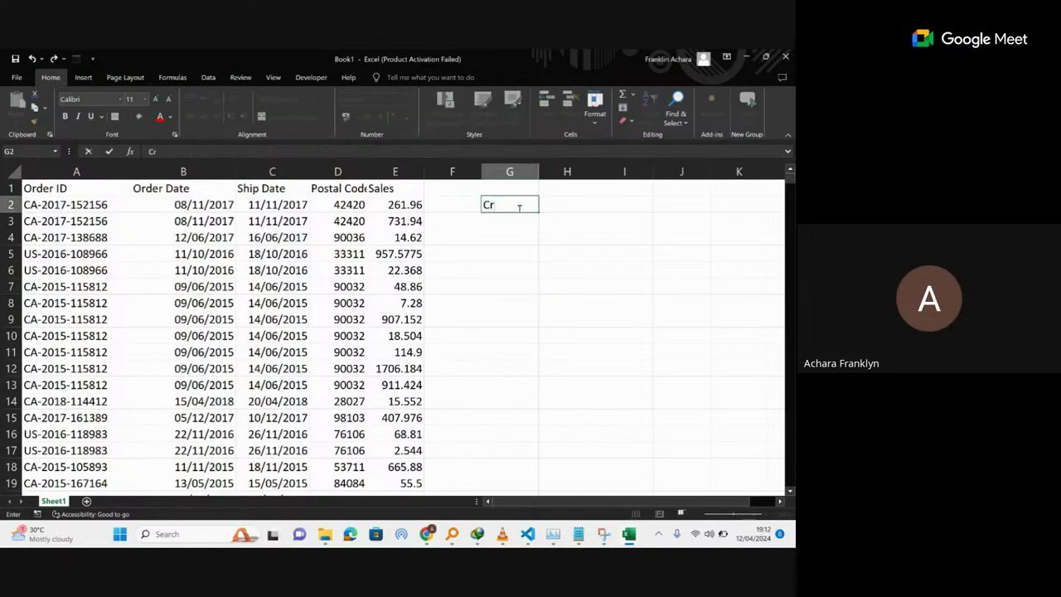
{"action": "key", "text": "BackSpace"}
{"action": "type", "text": "trl+ 2"}
{"action": "key", "text": "BackSpace"}
{"action": "type", "text": "2"}
{"action": "key", "text": "BackSpace"}
{"action": "type", "text": "s"}
{"action": "key", "text": "ctrl+Return"}
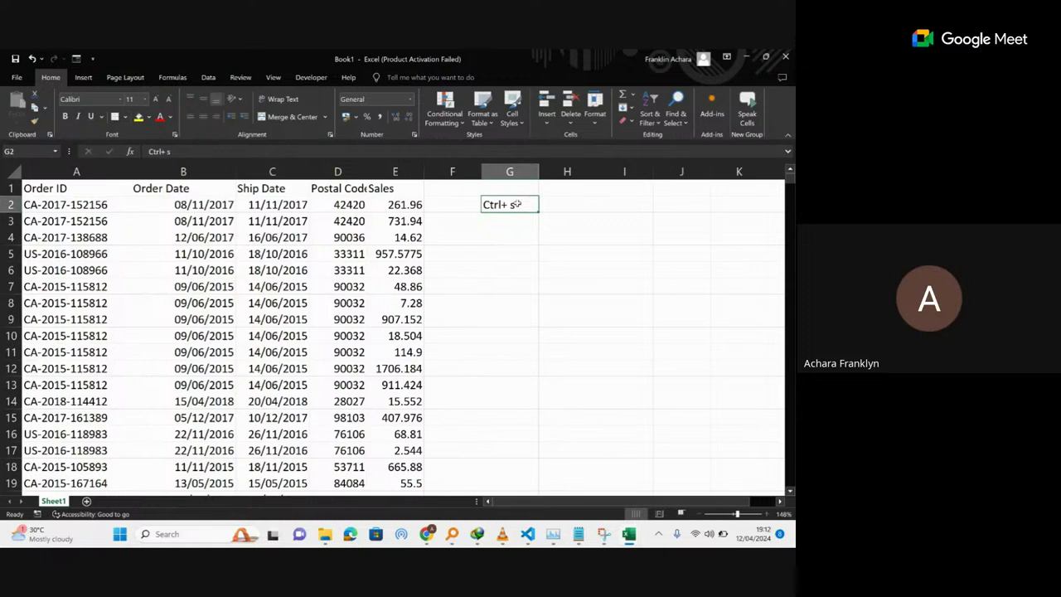
{"action": "key", "text": "Delete"}
Widen column D so the Postal Code header fits.
{"action": "left_click", "coordinate": [342, 285]}
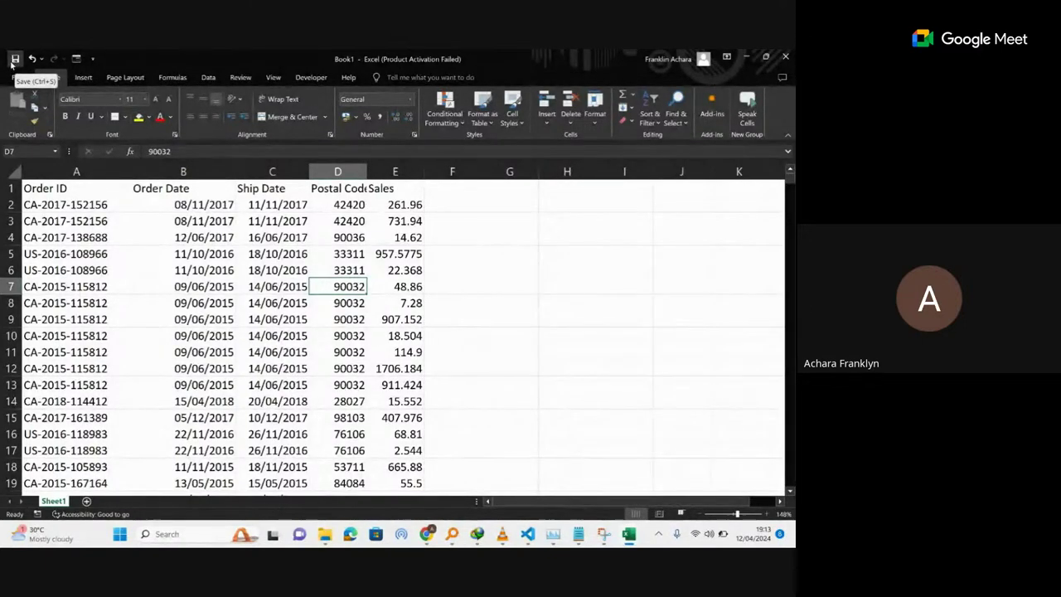
{"action": "left_click", "coordinate": [241, 282]}
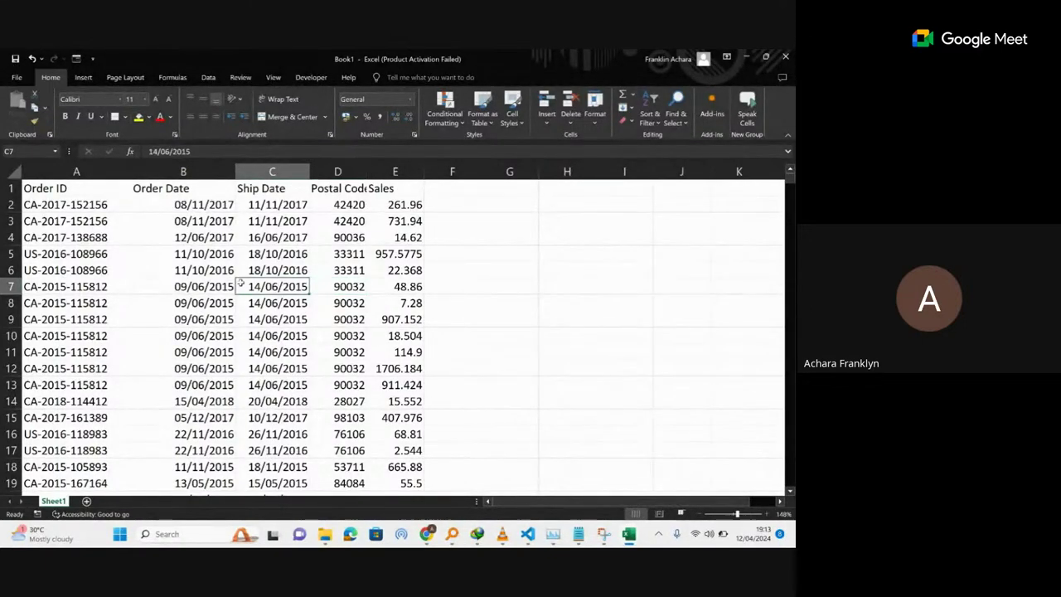
{"action": "left_click", "coordinate": [463, 271]}
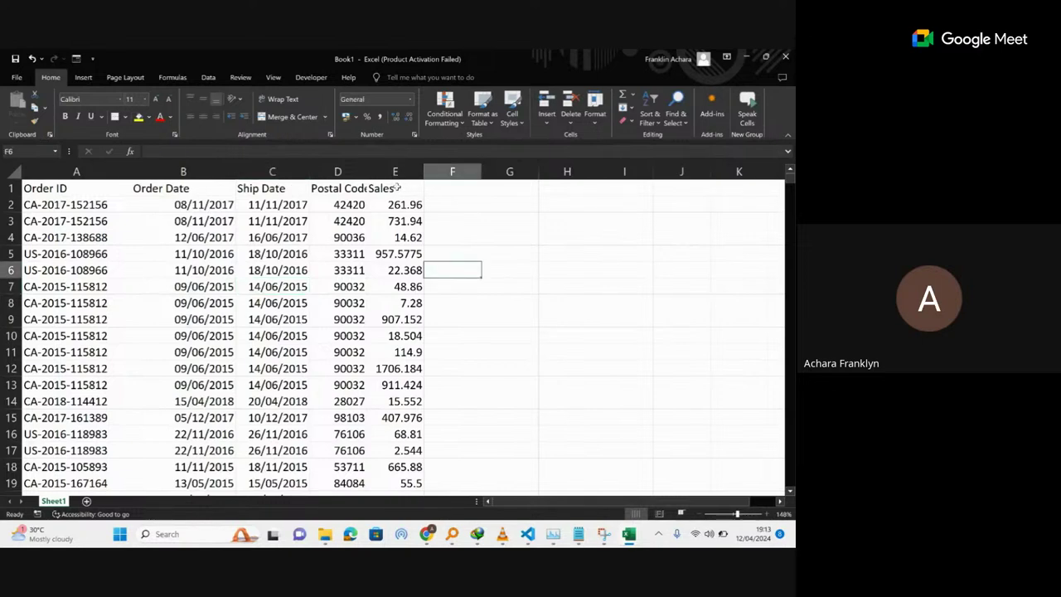
{"action": "left_click_drag", "start_coordinate": [366, 171], "coordinate": [420, 169]}
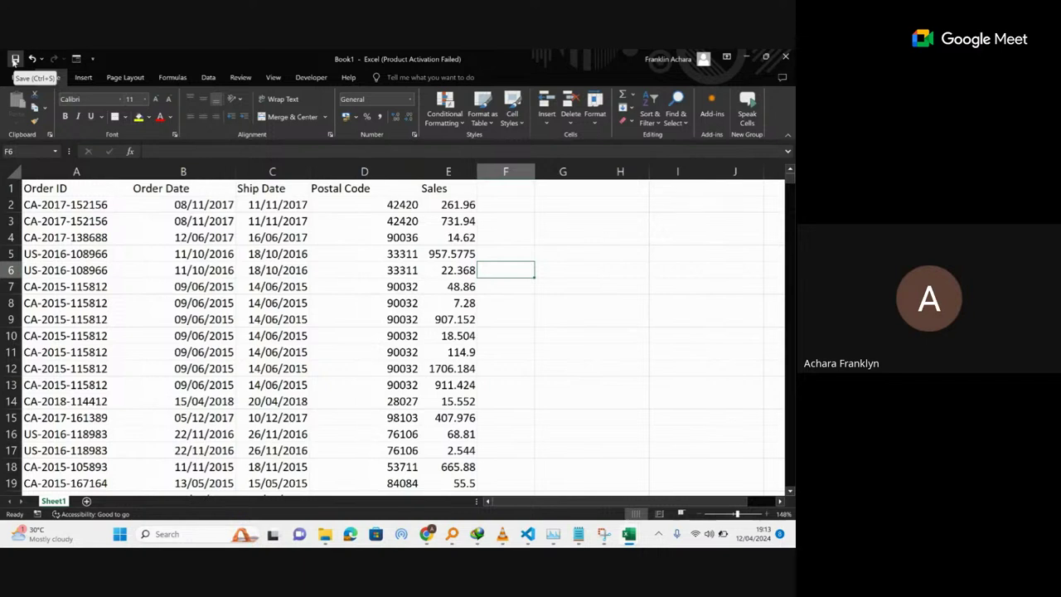
{"action": "left_click", "coordinate": [167, 237]}
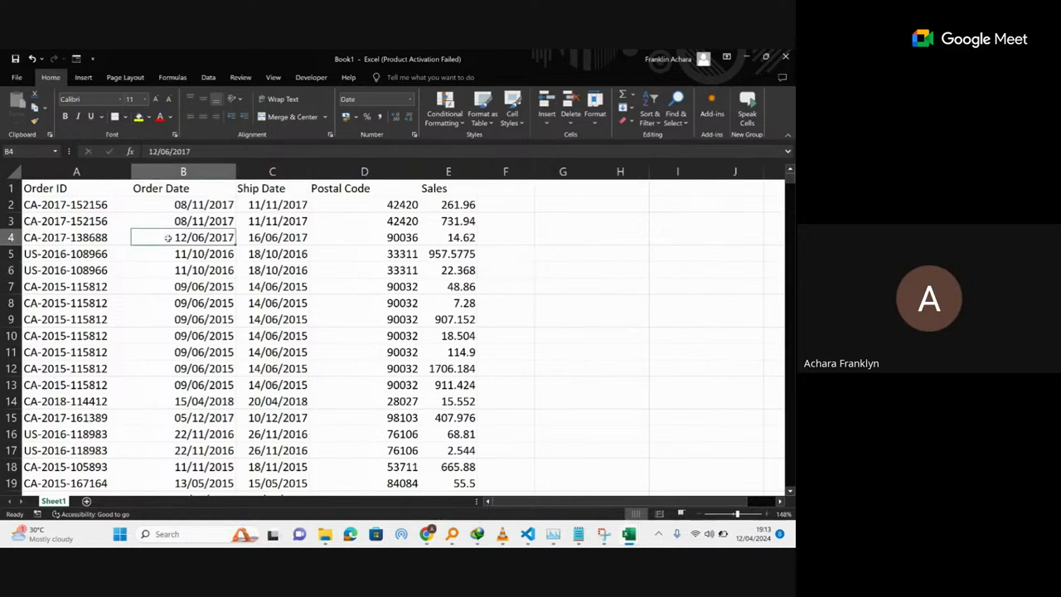
{"action": "key", "text": "ctrl+s"}
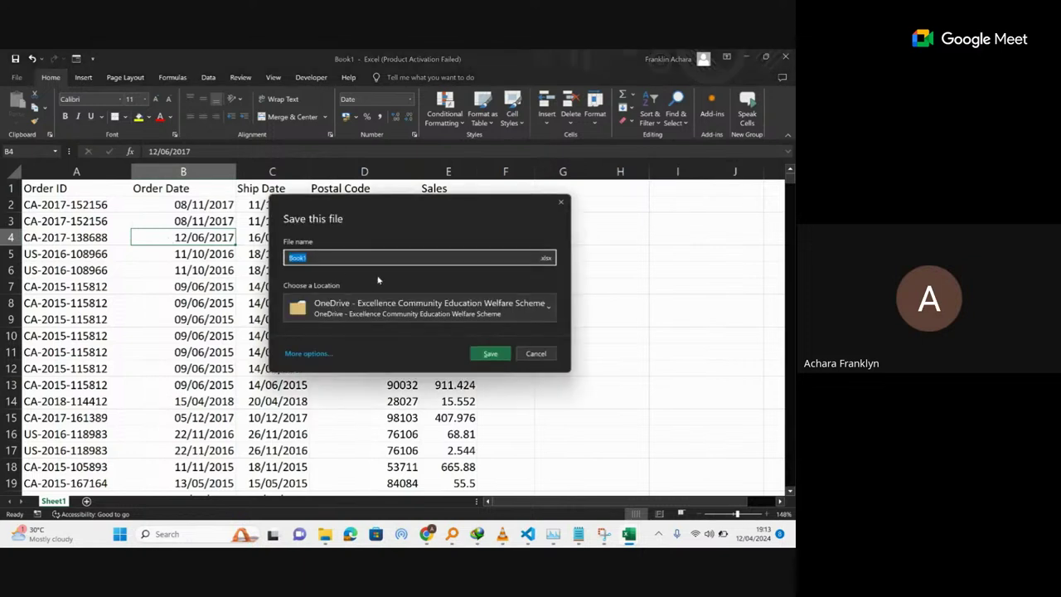
{"action": "left_click", "coordinate": [373, 304]}
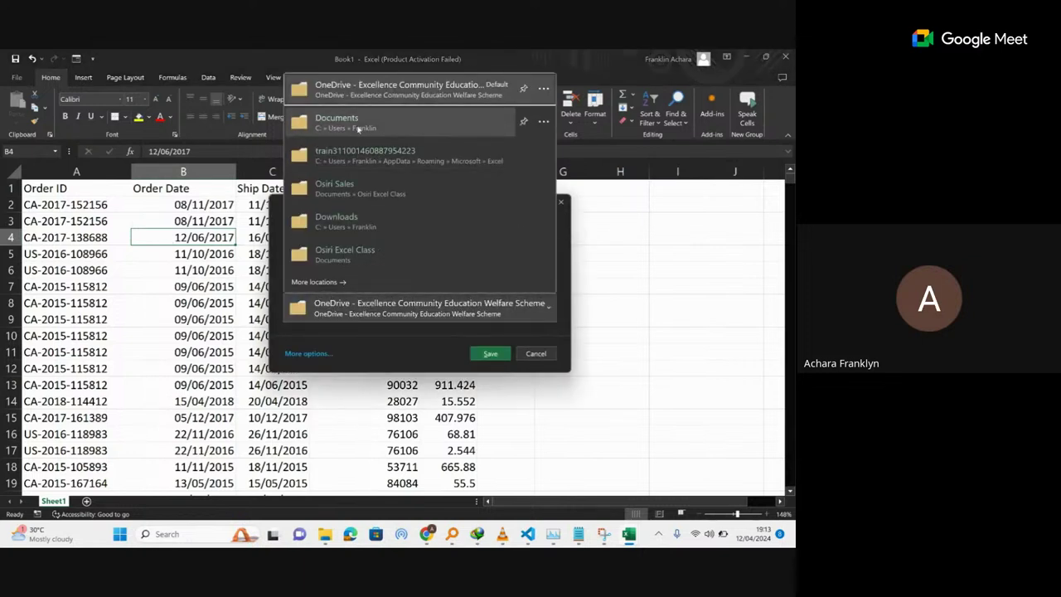
{"action": "left_click", "coordinate": [358, 128]}
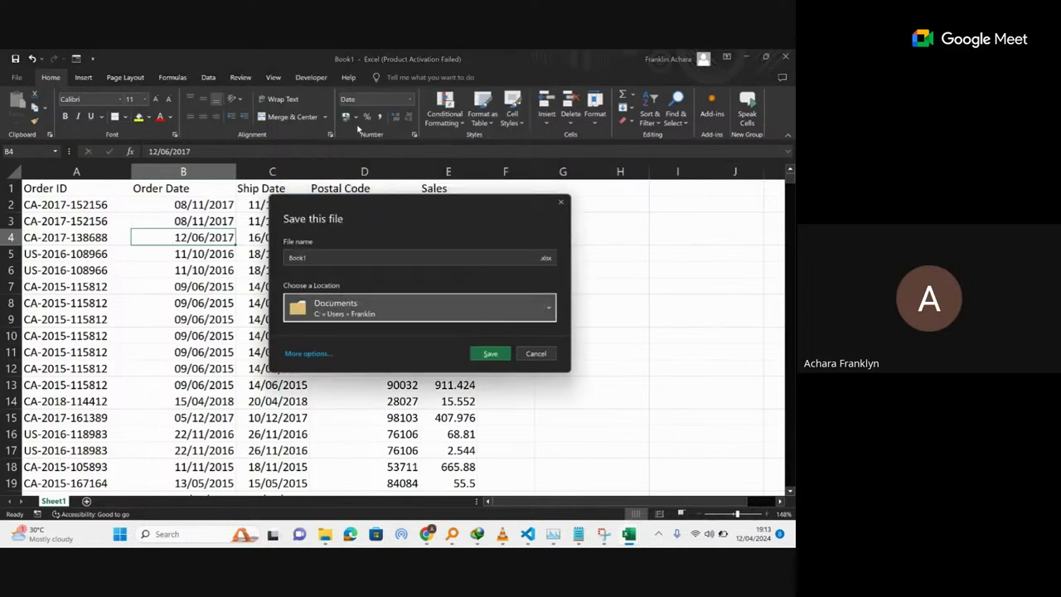
{"action": "left_click", "coordinate": [335, 260]}
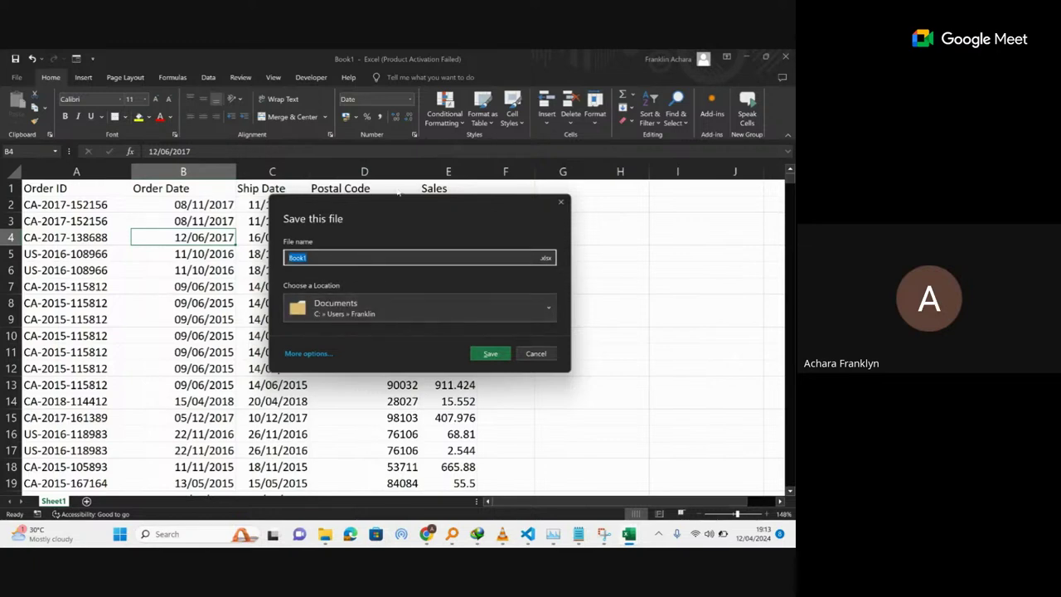
{"action": "left_click_drag", "start_coordinate": [396, 197], "coordinate": [361, 186]}
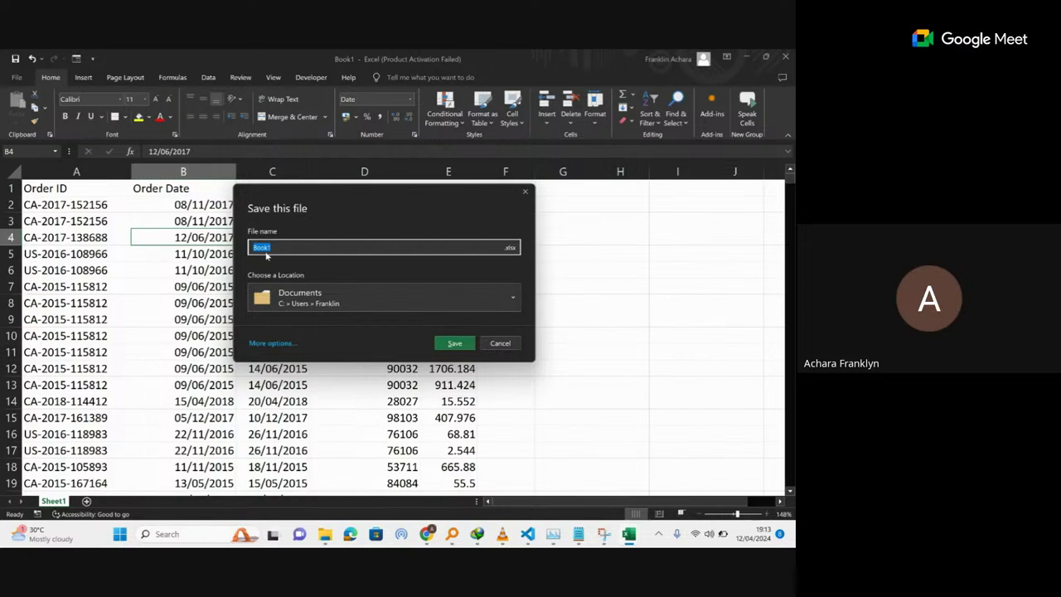
{"action": "left_click", "coordinate": [453, 344]}
{"action": "left_click", "coordinate": [120, 232]}
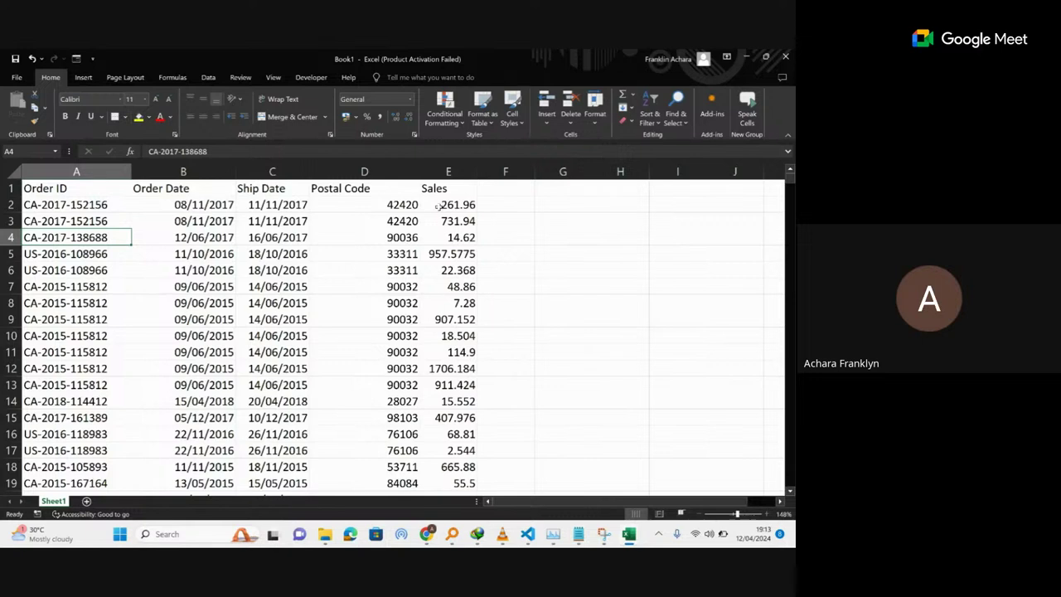
{"action": "left_click", "coordinate": [457, 207]}
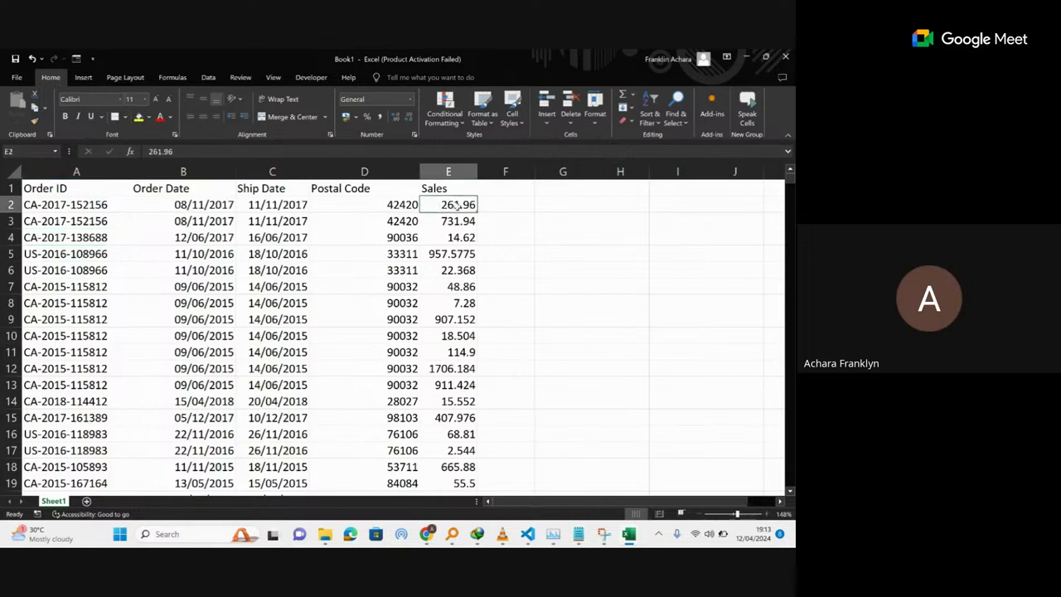
{"action": "left_click", "coordinate": [514, 224]}
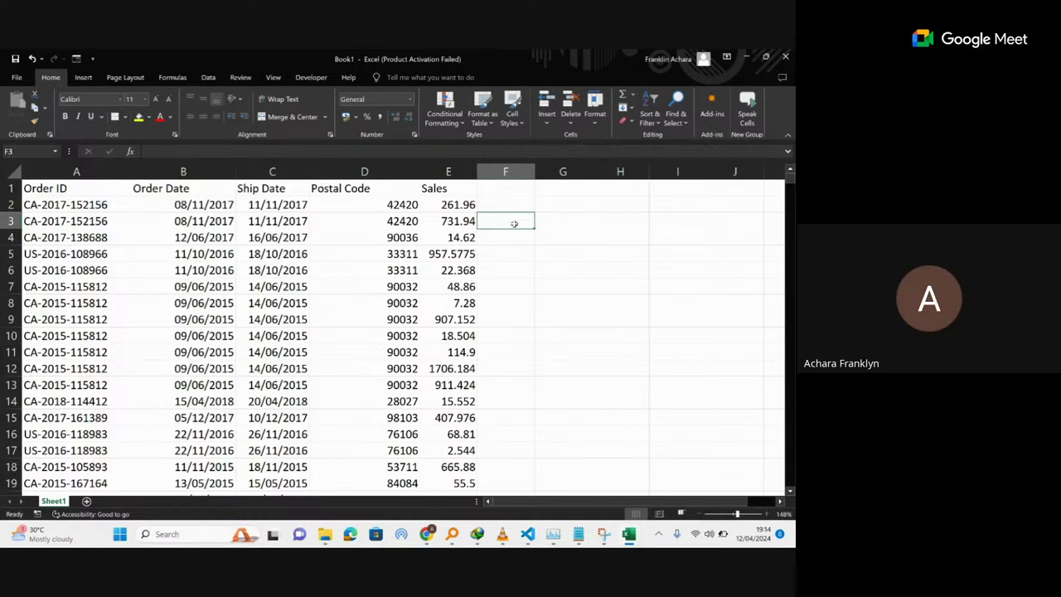
{"action": "left_click", "coordinate": [139, 234]}
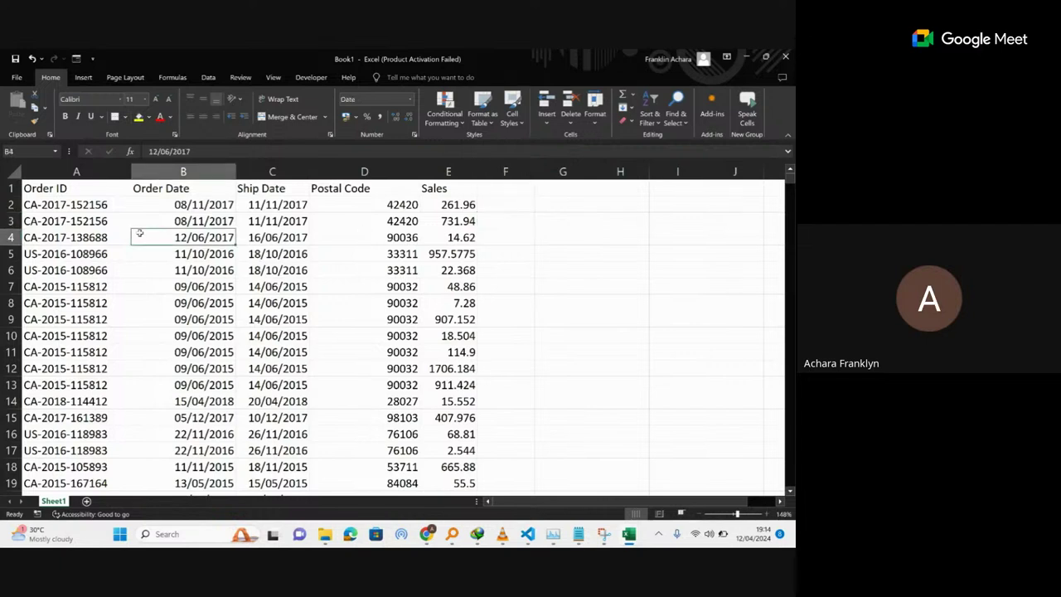
Change the AutoRecover interval in Excel Options > Save from 10 to 5 minutes.
{"action": "left_click", "coordinate": [18, 77]}
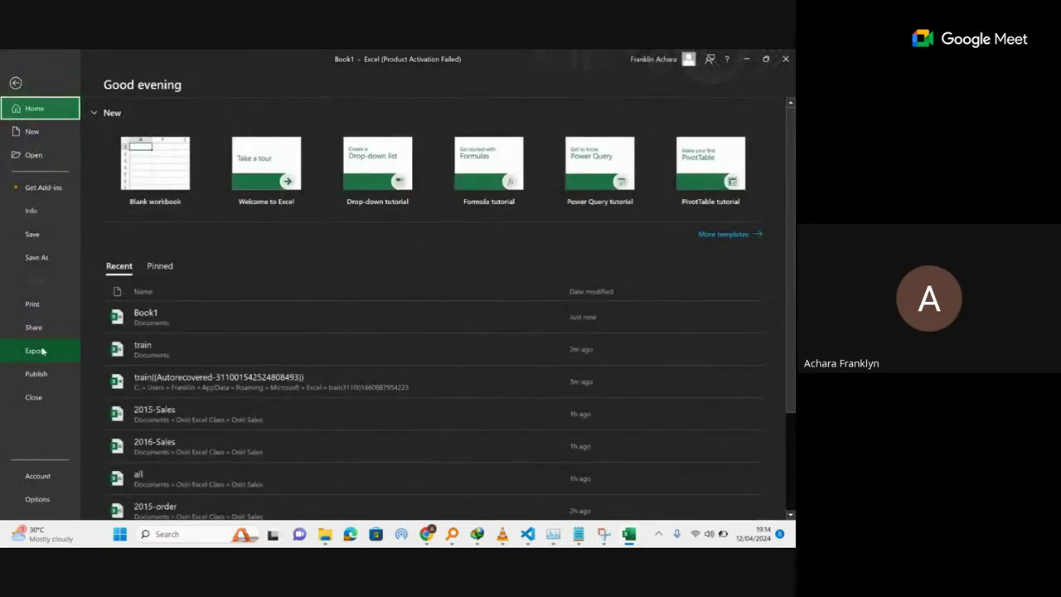
{"action": "left_click", "coordinate": [36, 499]}
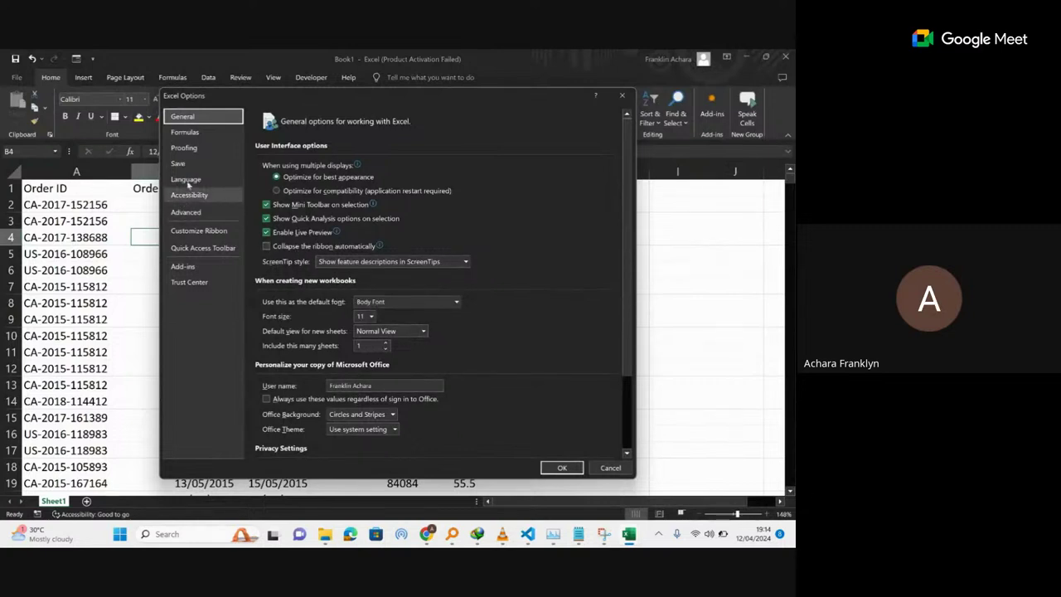
{"action": "left_click", "coordinate": [189, 166]}
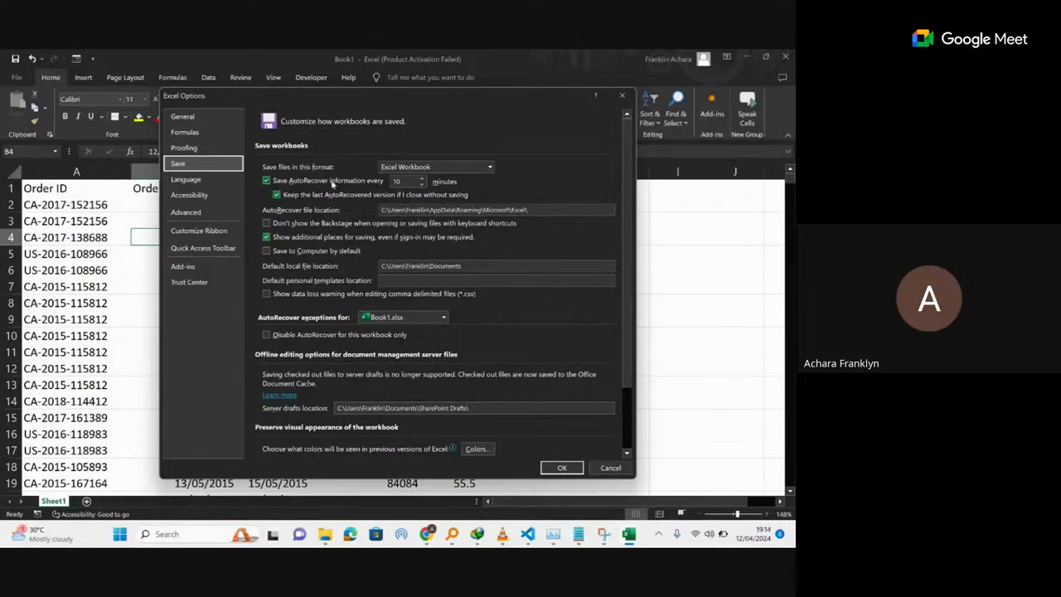
{"action": "double_click", "coordinate": [408, 180]}
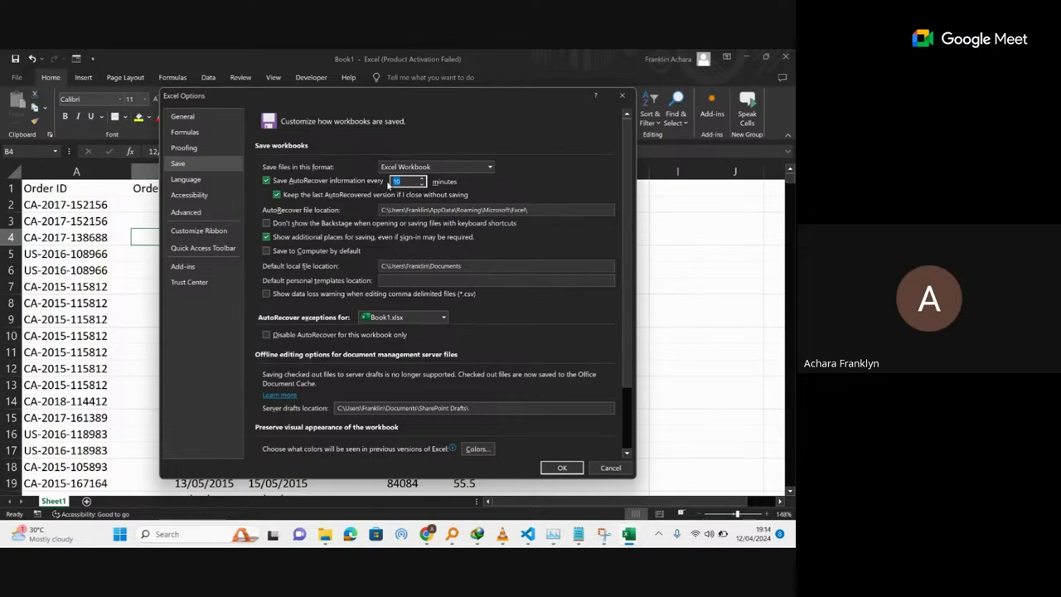
{"action": "type", "text": "5"}
{"action": "left_click", "coordinate": [563, 468]}
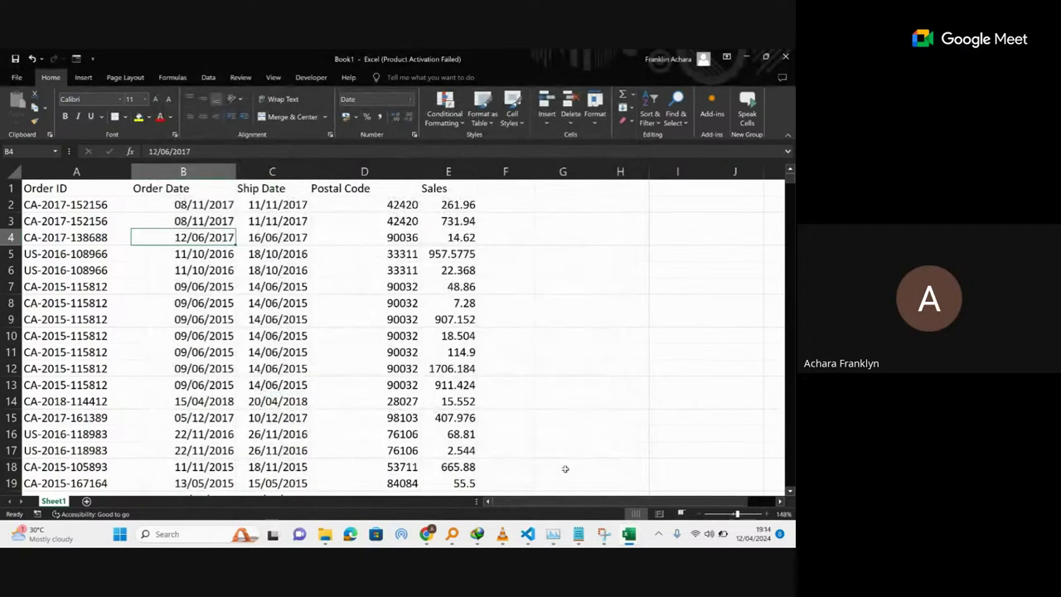
Open the File view on the way to Excel Options' General page.
{"action": "left_click", "coordinate": [15, 78]}
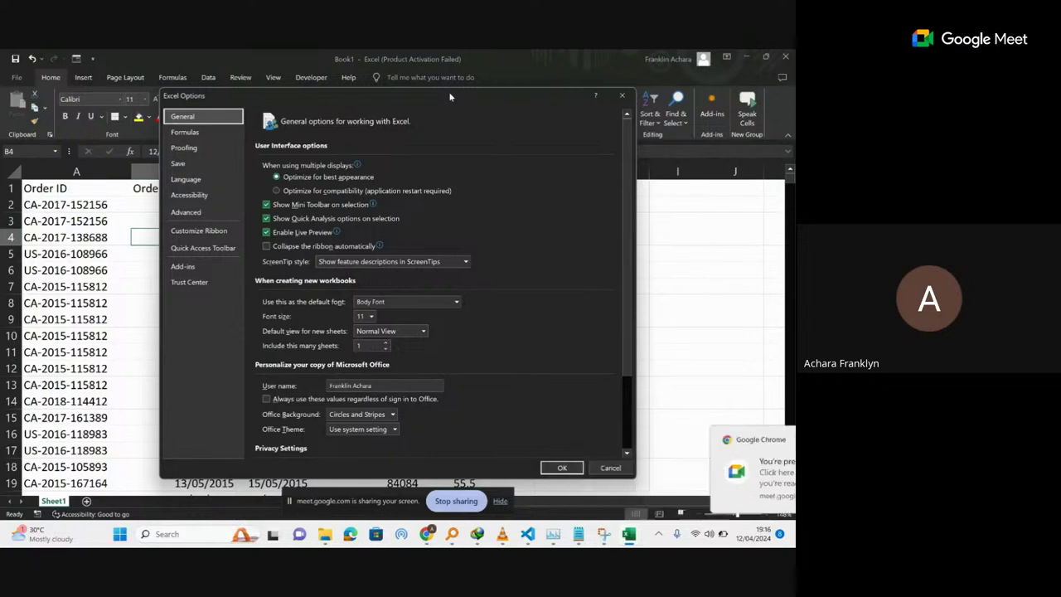
Close Excel Options without changes and save the workbook.
{"action": "left_click_drag", "start_coordinate": [448, 96], "coordinate": [367, 81]}
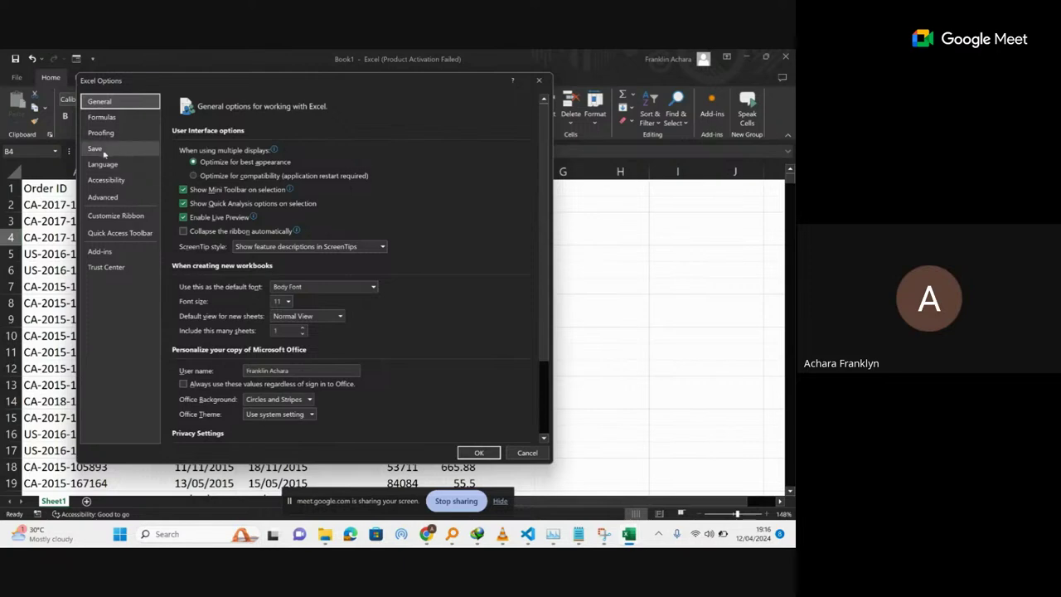
{"action": "left_click", "coordinate": [537, 82]}
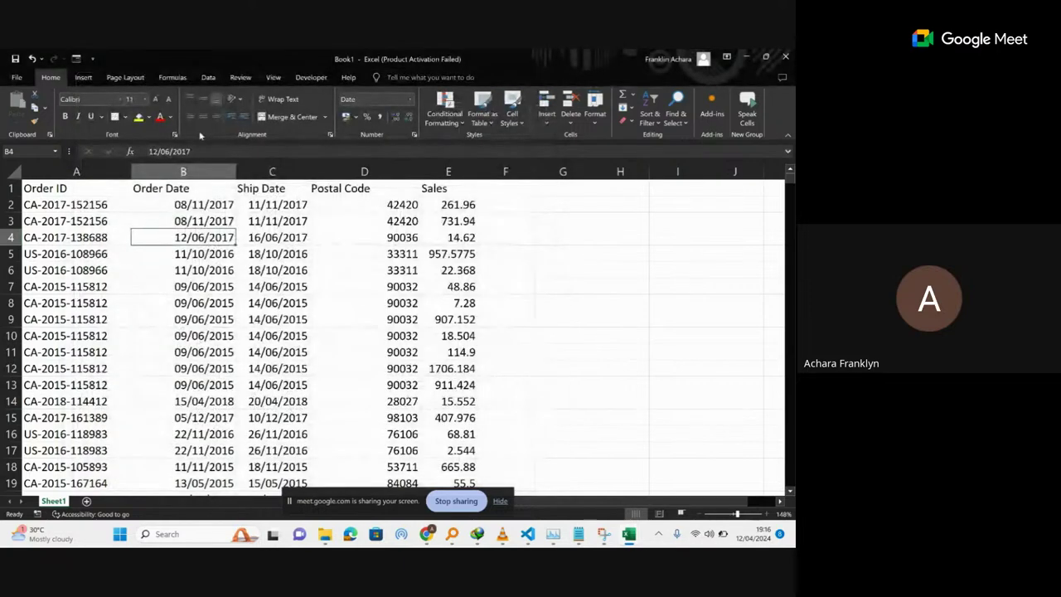
{"action": "left_click", "coordinate": [18, 77]}
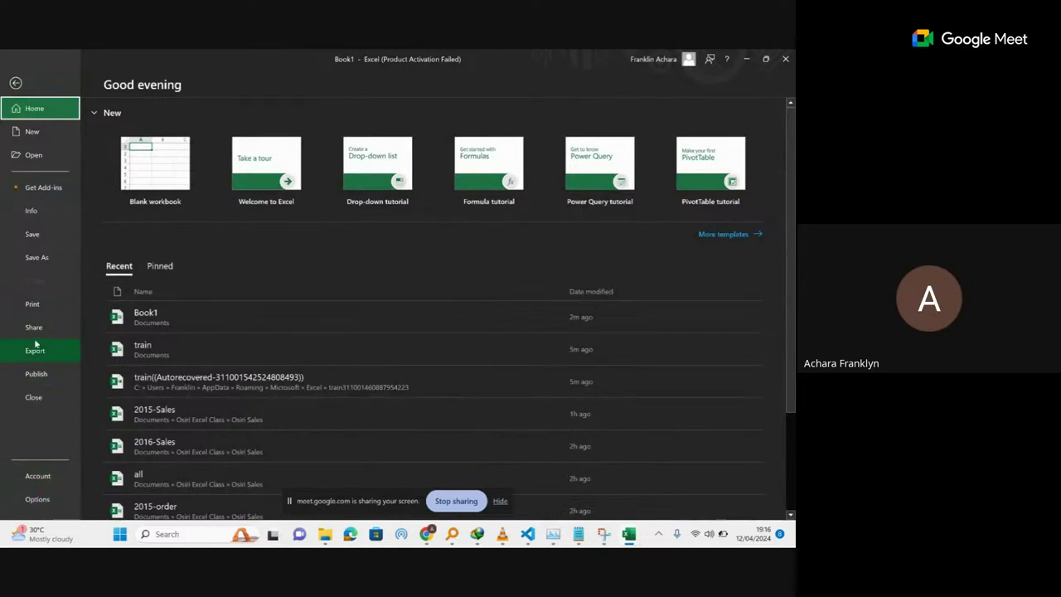
{"action": "left_click", "coordinate": [32, 234]}
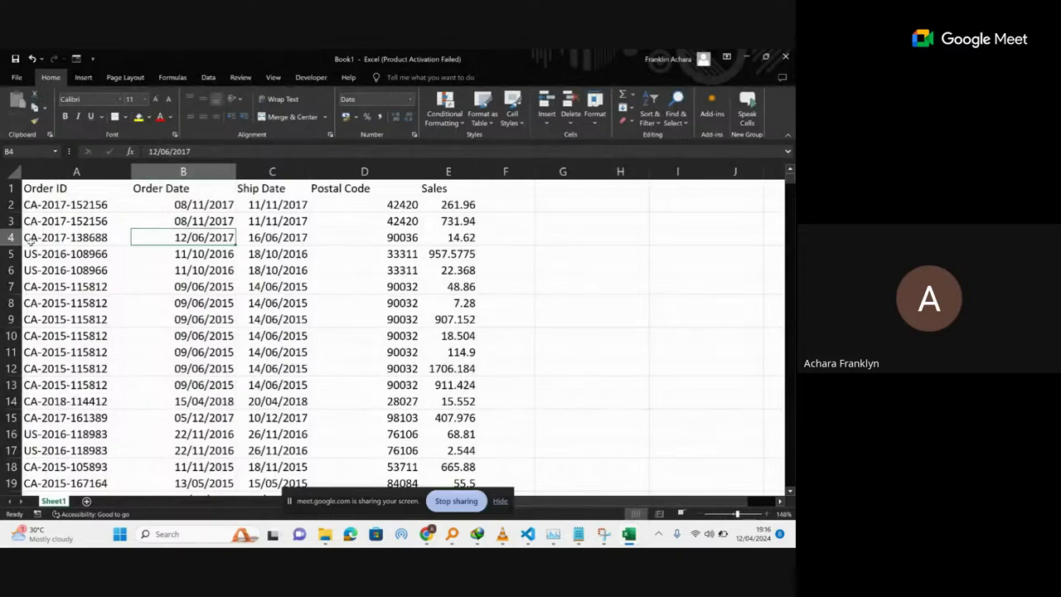
Return from the File view to the sheet and select Order Date cells B8 and B5.
{"action": "left_click", "coordinate": [16, 77]}
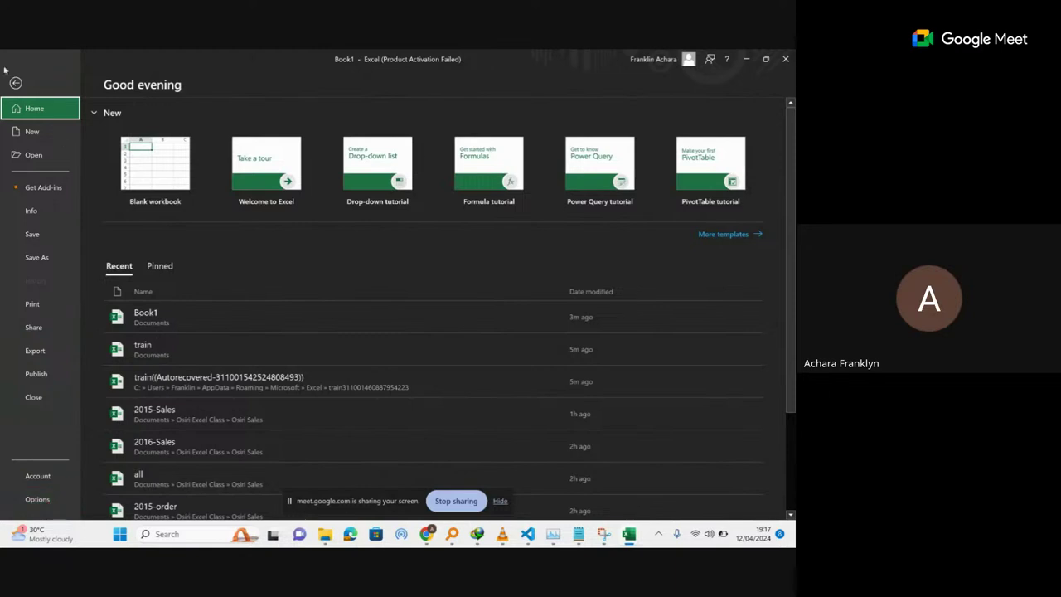
{"action": "left_click", "coordinate": [33, 83]}
{"action": "left_click", "coordinate": [199, 300]}
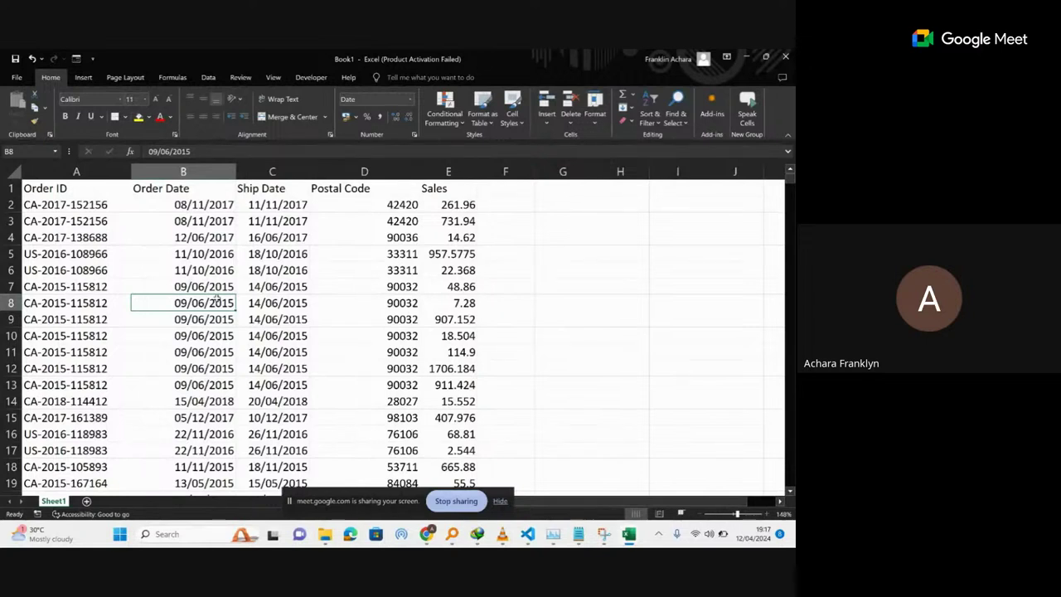
{"action": "left_click", "coordinate": [179, 258]}
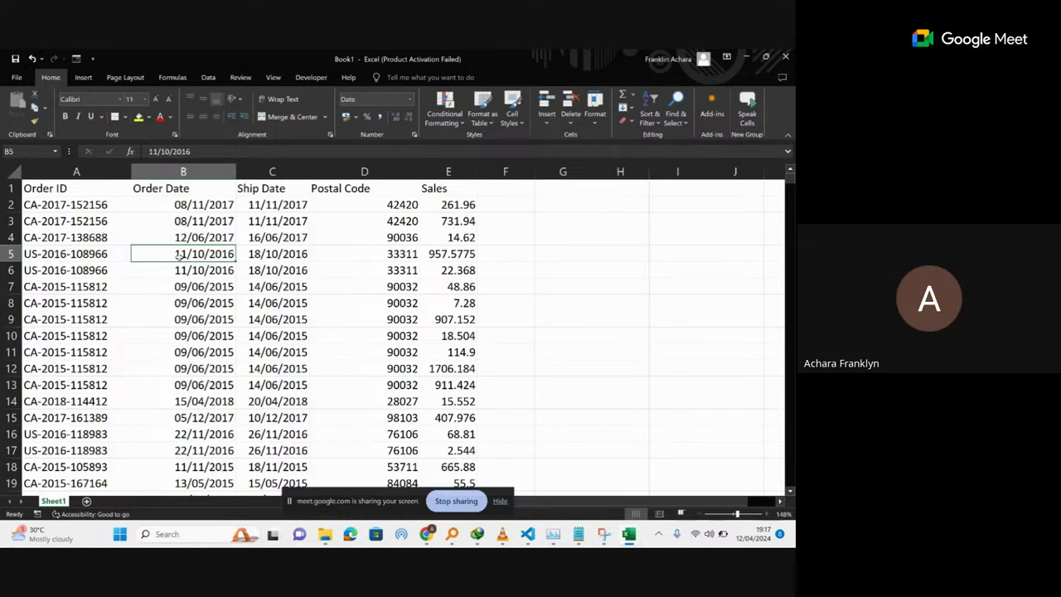
{"action": "left_click", "coordinate": [16, 77]}
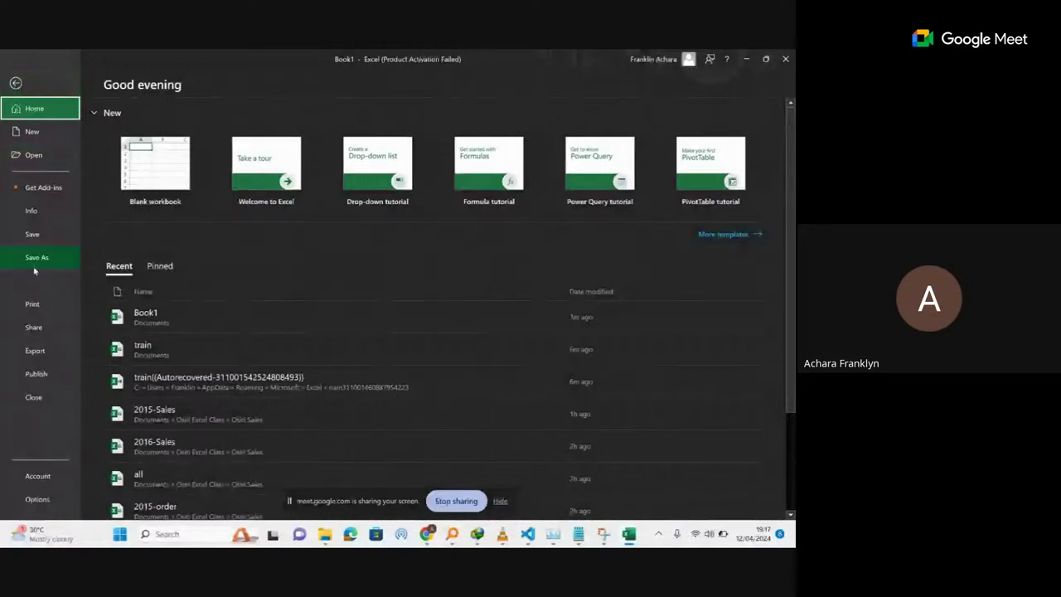
{"action": "left_click", "coordinate": [35, 500]}
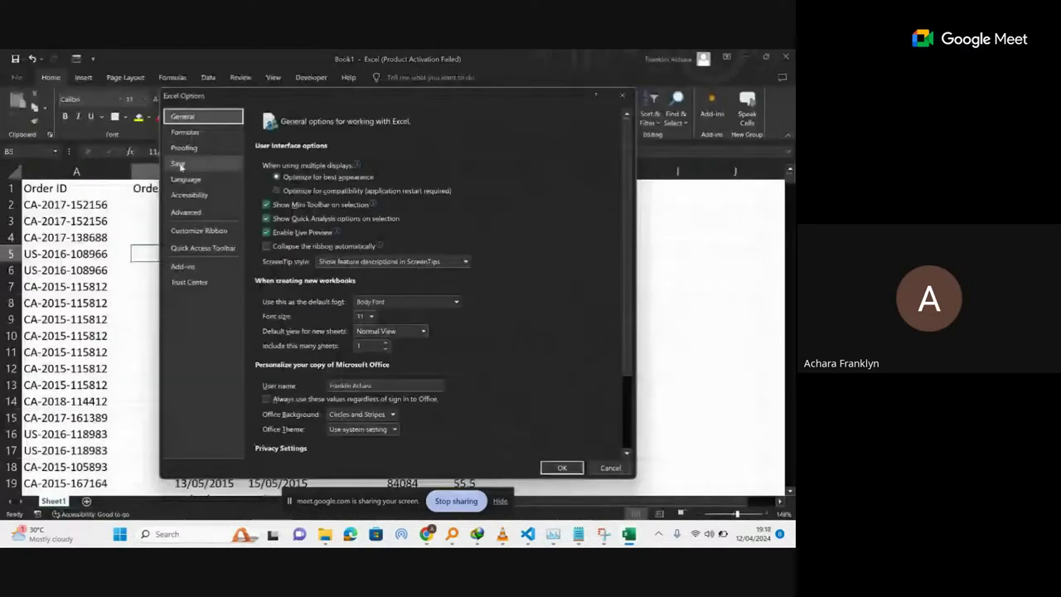
{"action": "left_click", "coordinate": [178, 164]}
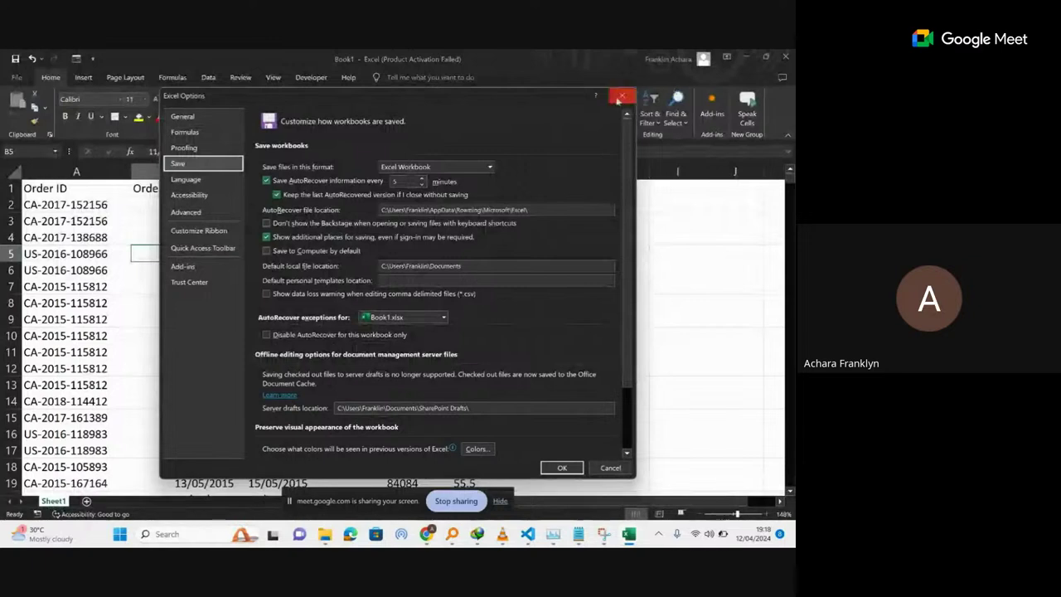
{"action": "double_click", "coordinate": [404, 182]}
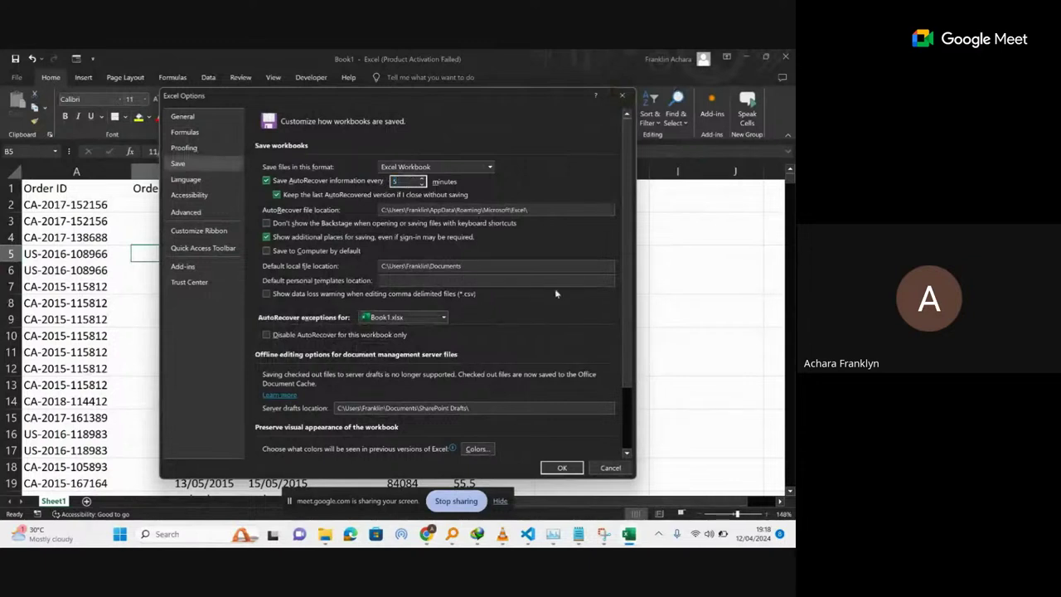
{"action": "left_click", "coordinate": [563, 468]}
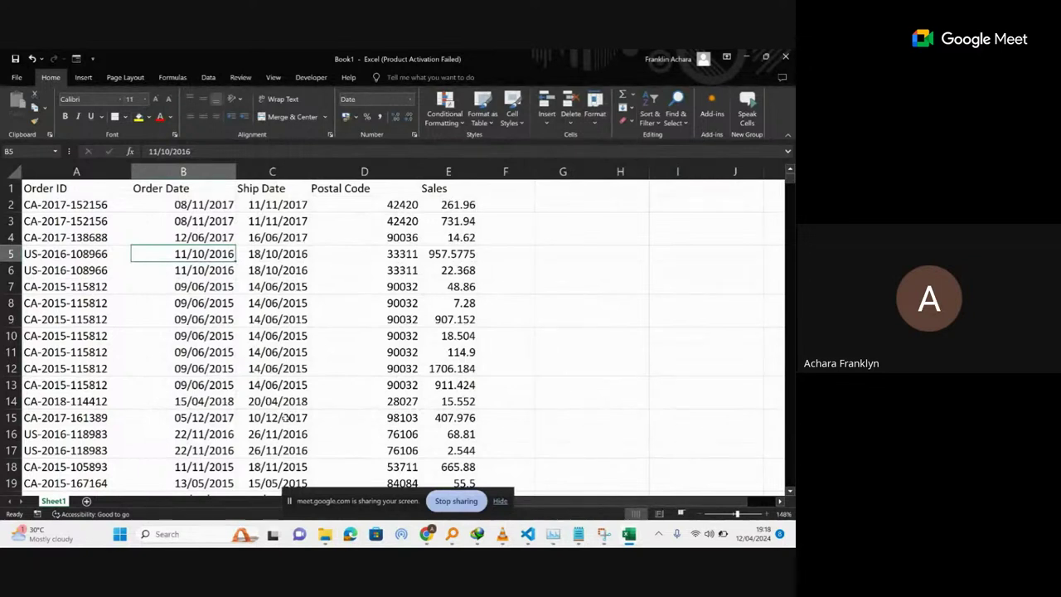
Copy the whole order data range into a new Sheet2.
{"action": "left_click", "coordinate": [211, 340]}
{"action": "key", "text": "ctrl+a"}
{"action": "key", "text": "ctrl+c"}
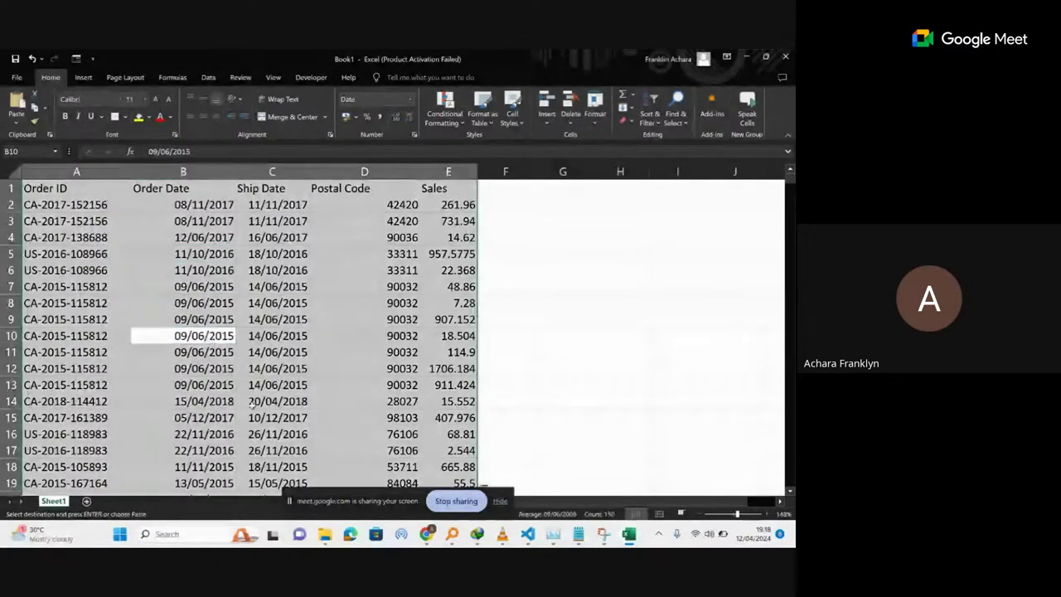
{"action": "left_click", "coordinate": [86, 500]}
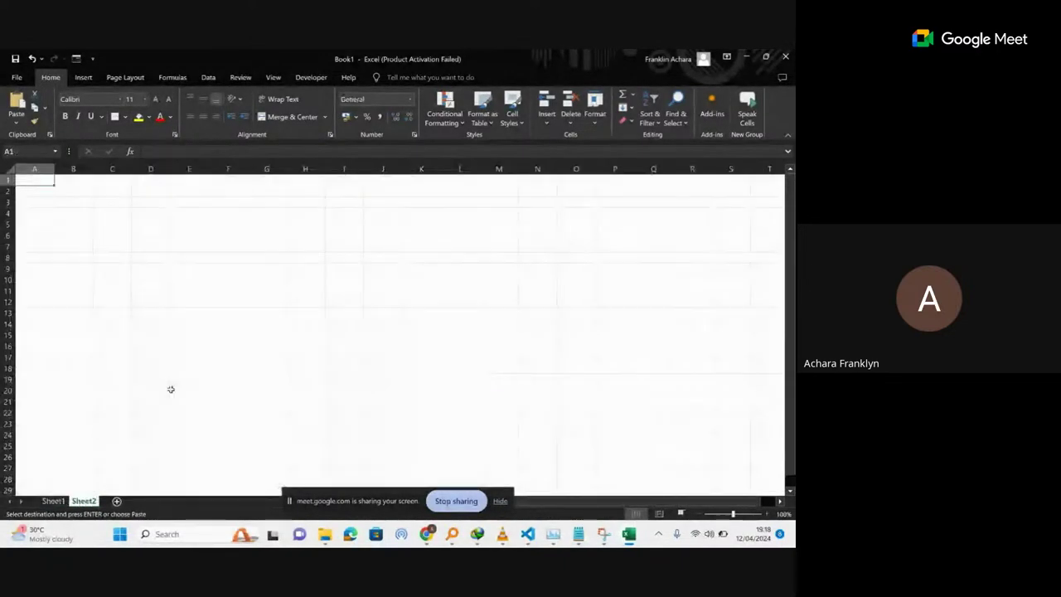
{"action": "key", "text": "ctrl+v"}
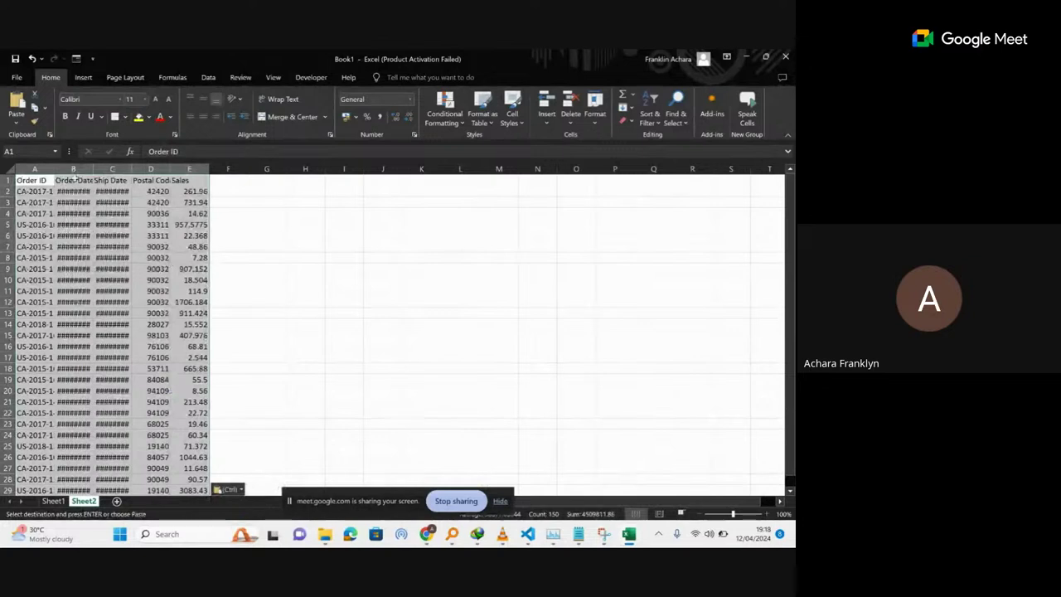
Autofit columns A–C and start converting the data into a table.
{"action": "left_click_drag", "start_coordinate": [53, 169], "coordinate": [106, 157]}
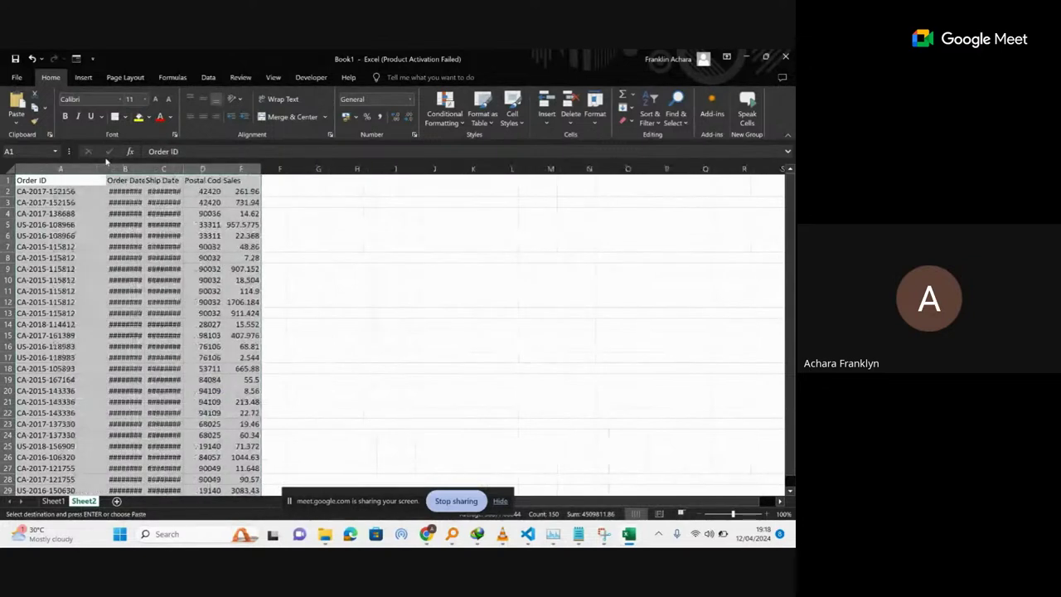
{"action": "double_click", "coordinate": [183, 169]}
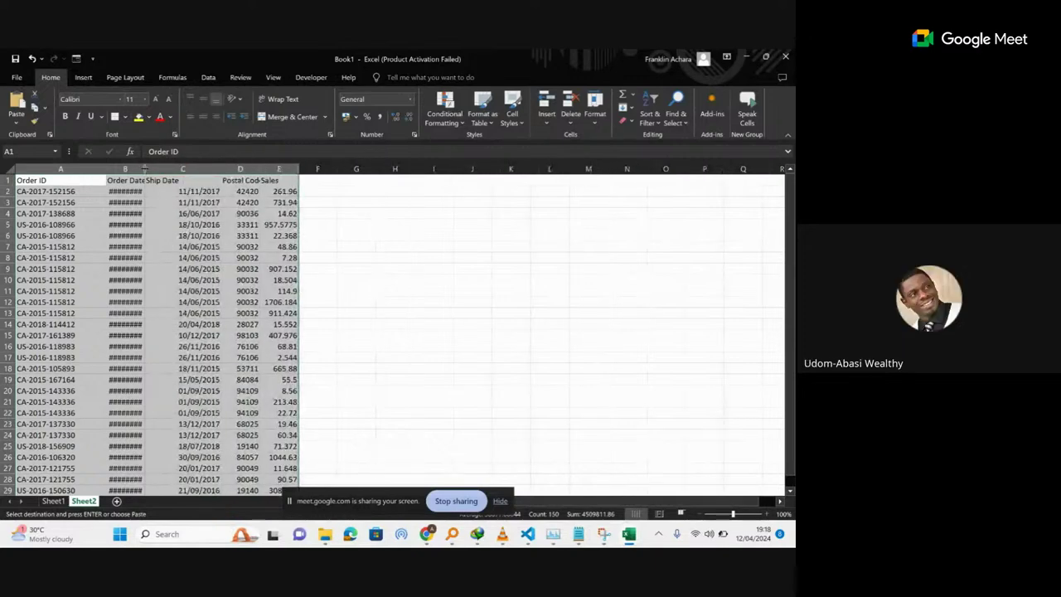
{"action": "double_click", "coordinate": [145, 169]}
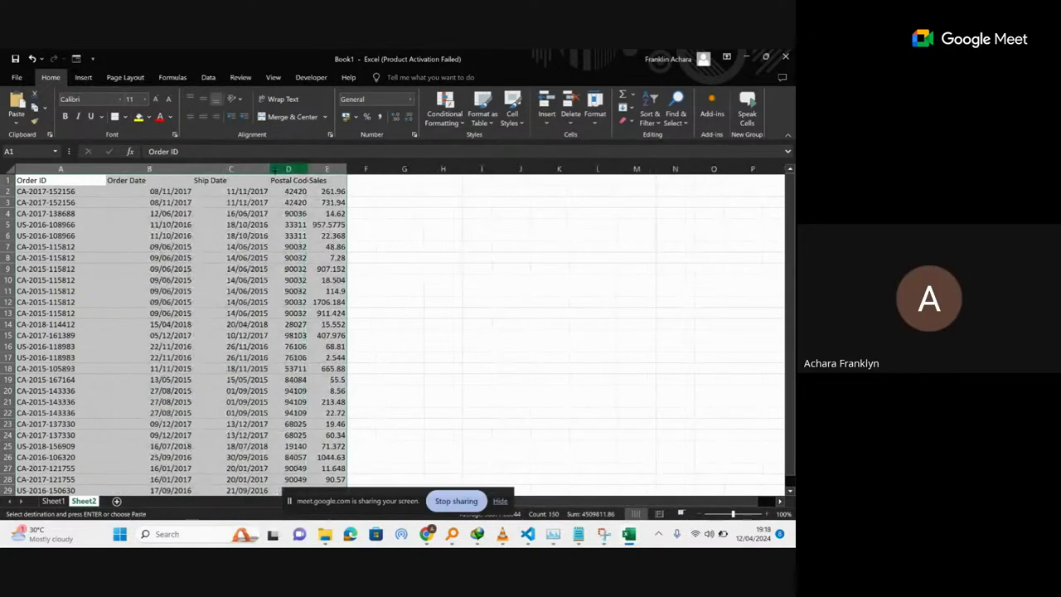
{"action": "left_click", "coordinate": [216, 223]}
{"action": "key", "text": "ctrl+a"}
Make the order data a table with headers, then convert it back to a normal range.
{"action": "key", "text": "ctrl+t"}
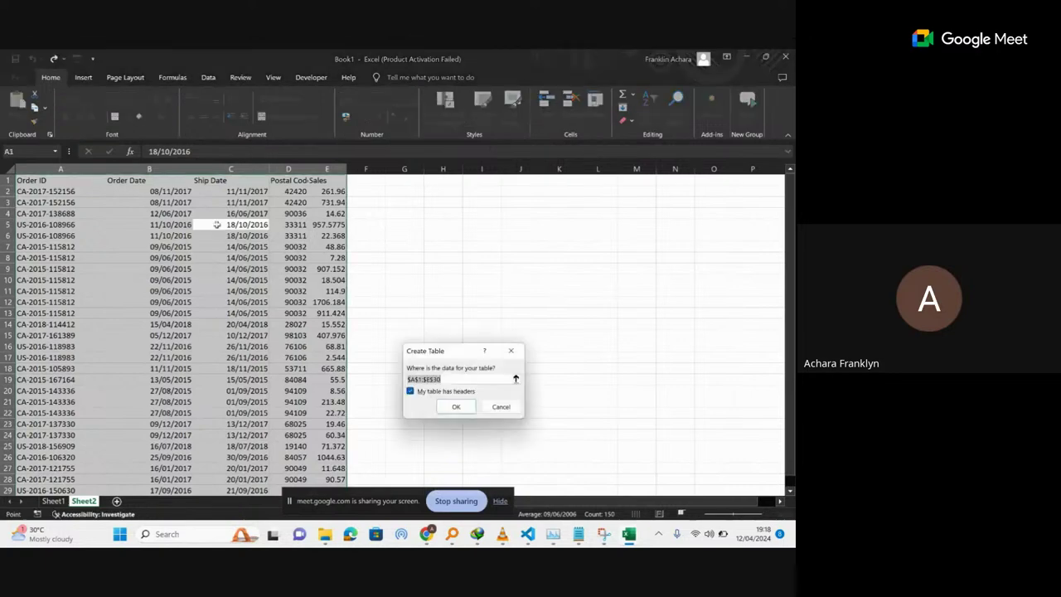
{"action": "left_click", "coordinate": [455, 406]}
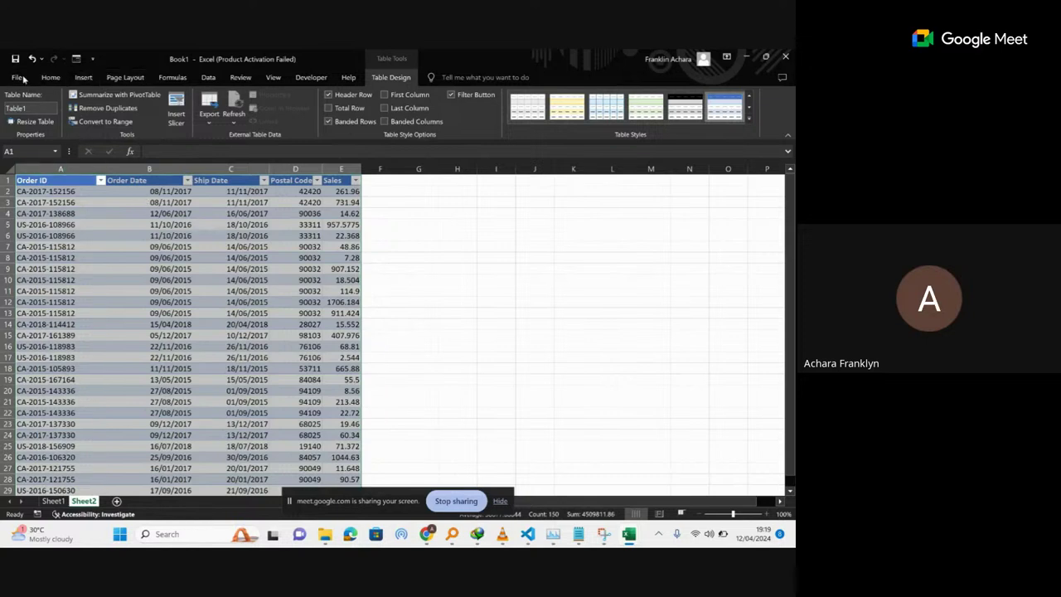
{"action": "left_click", "coordinate": [50, 77]}
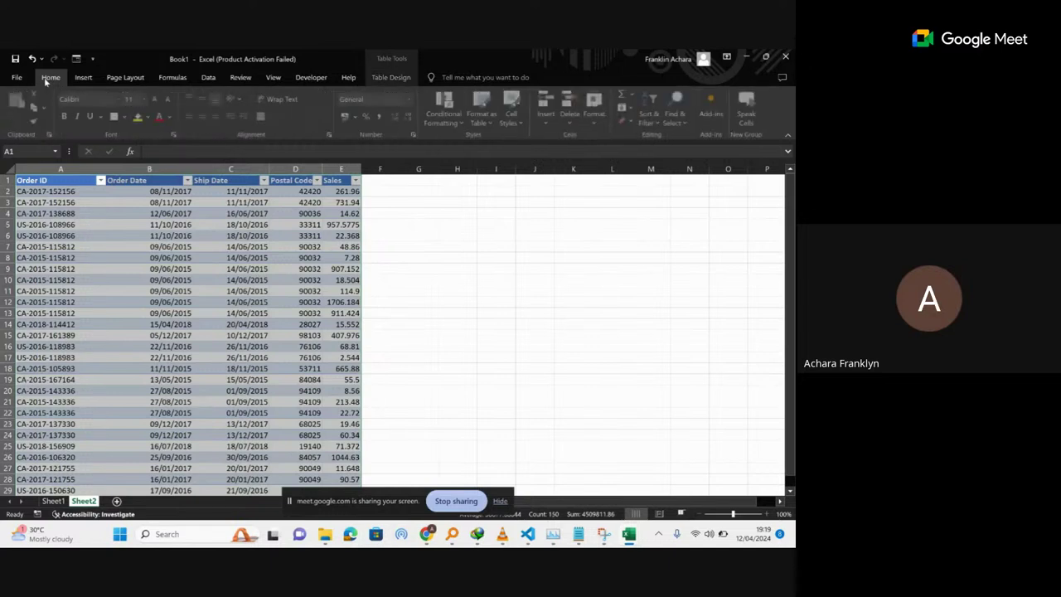
{"action": "left_click", "coordinate": [393, 77]}
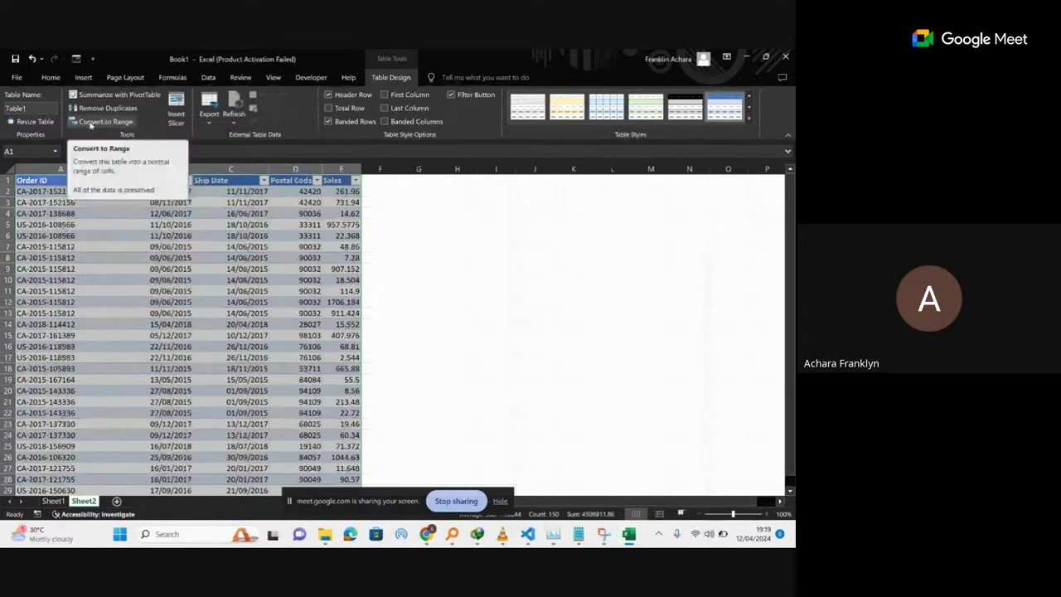
{"action": "left_click", "coordinate": [91, 123]}
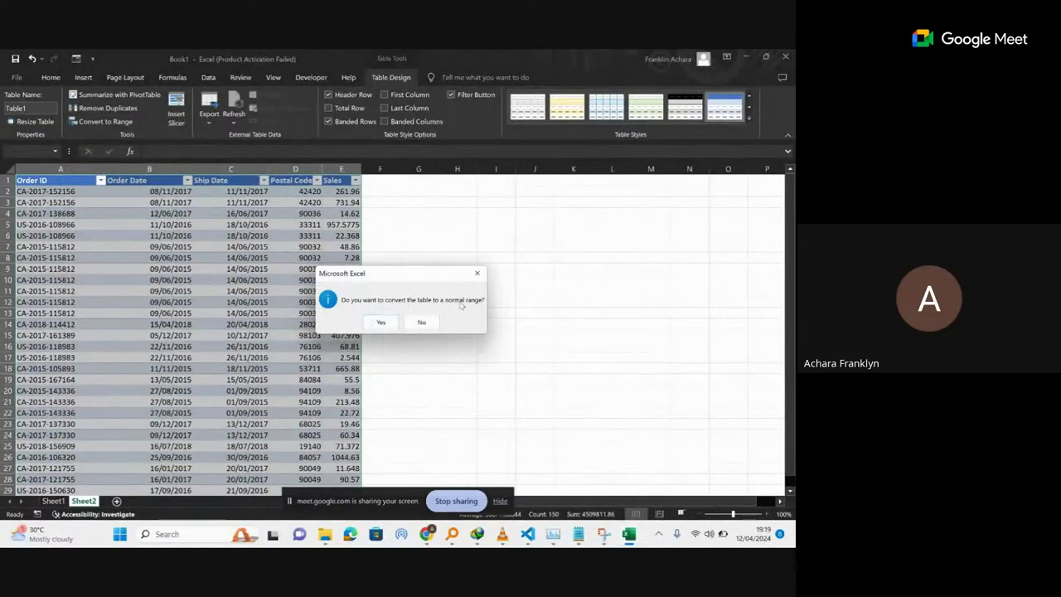
{"action": "left_click", "coordinate": [381, 321]}
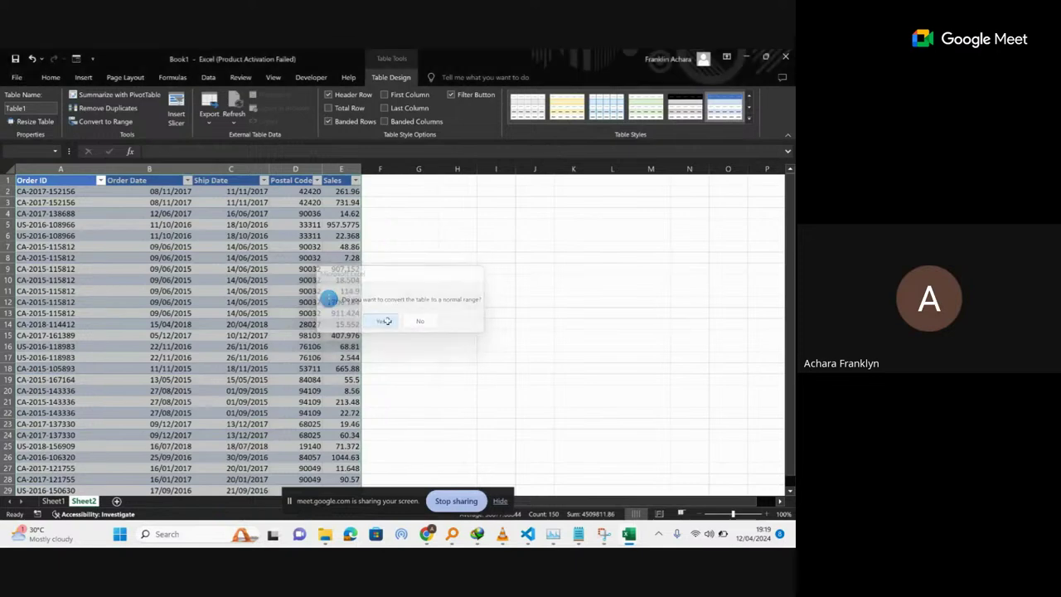
Check Ship Date, Order Date and Sales cells, then select header row A1:E1 and cell F2.
{"action": "left_click", "coordinate": [248, 246]}
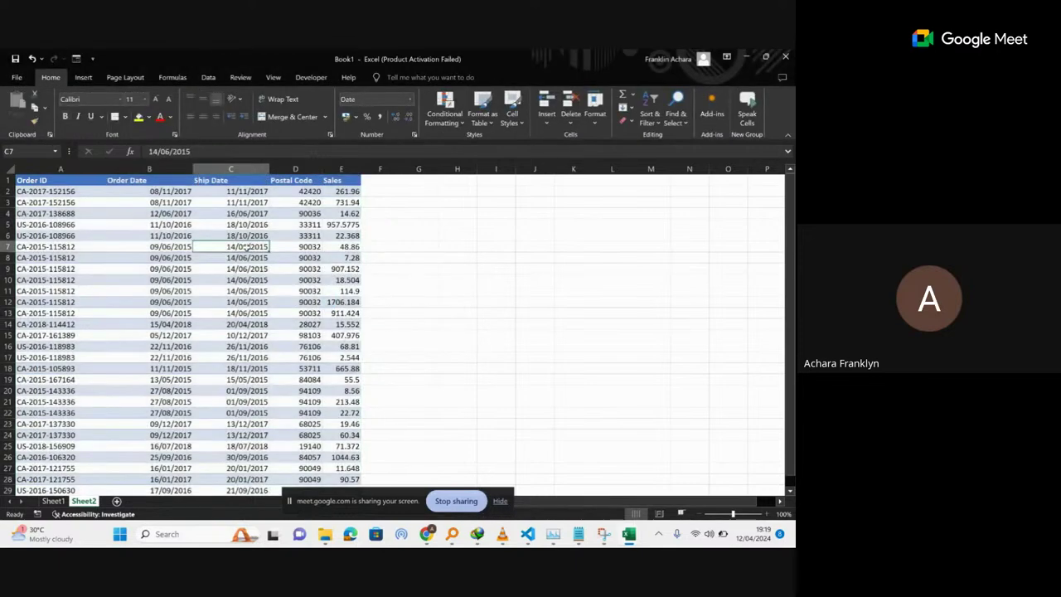
{"action": "left_click", "coordinate": [218, 217]}
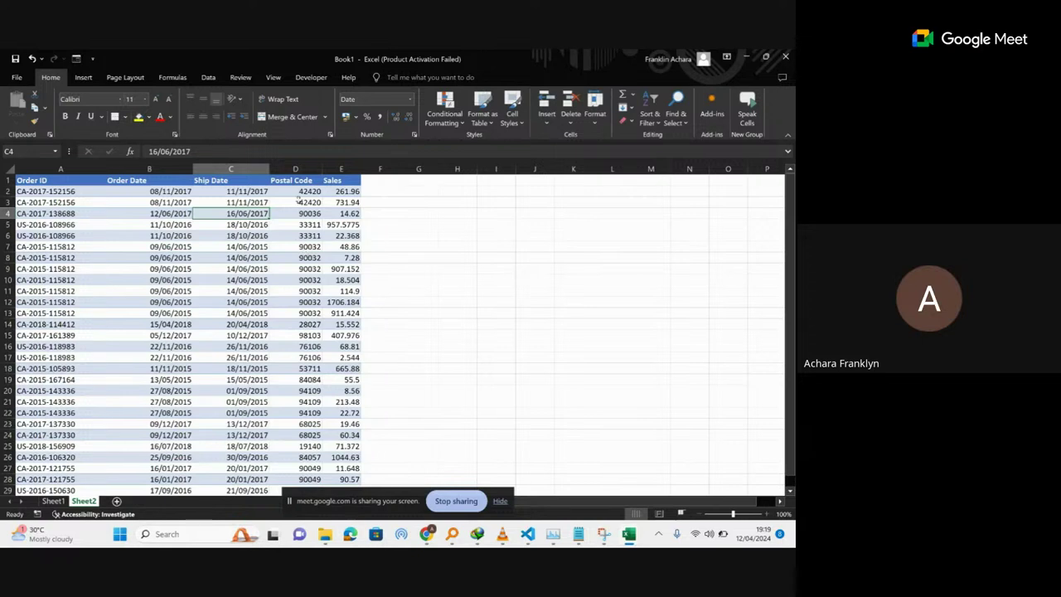
{"action": "left_click", "coordinate": [145, 179]}
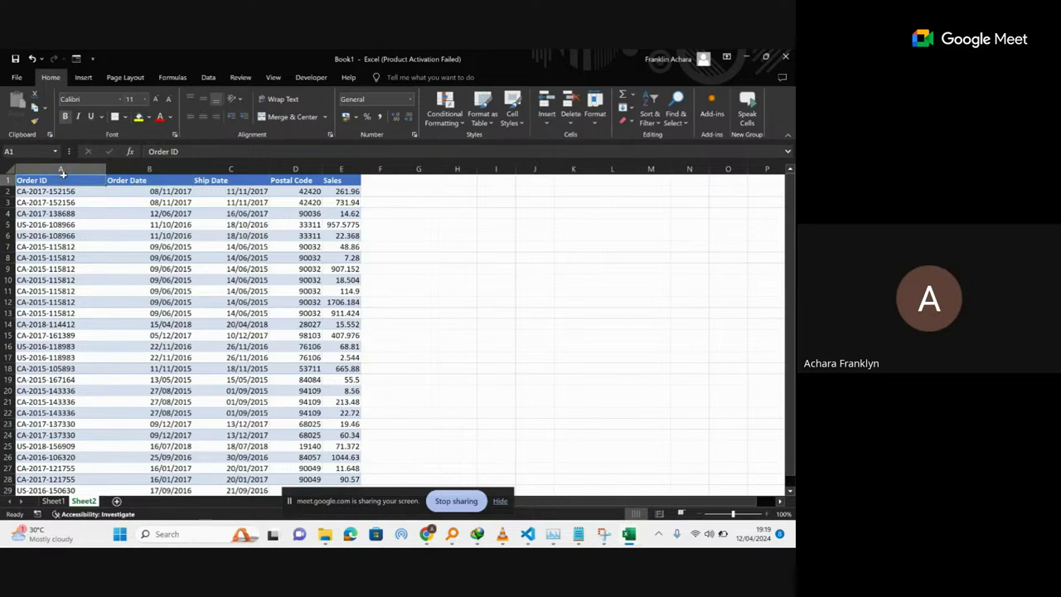
{"action": "left_click", "coordinate": [119, 247]}
{"action": "left_click", "coordinate": [124, 200]}
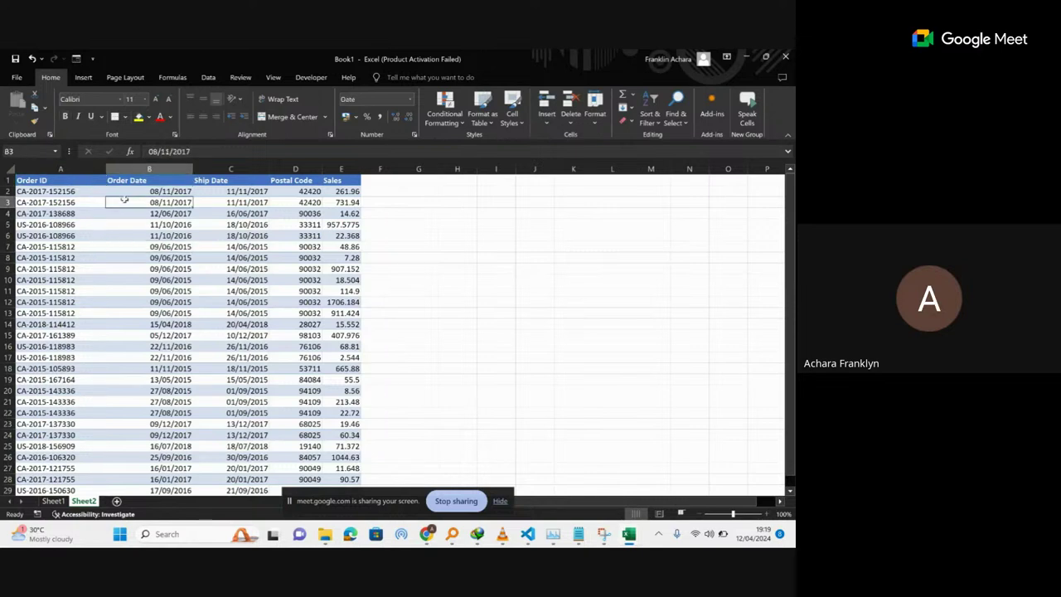
{"action": "left_click", "coordinate": [224, 193]}
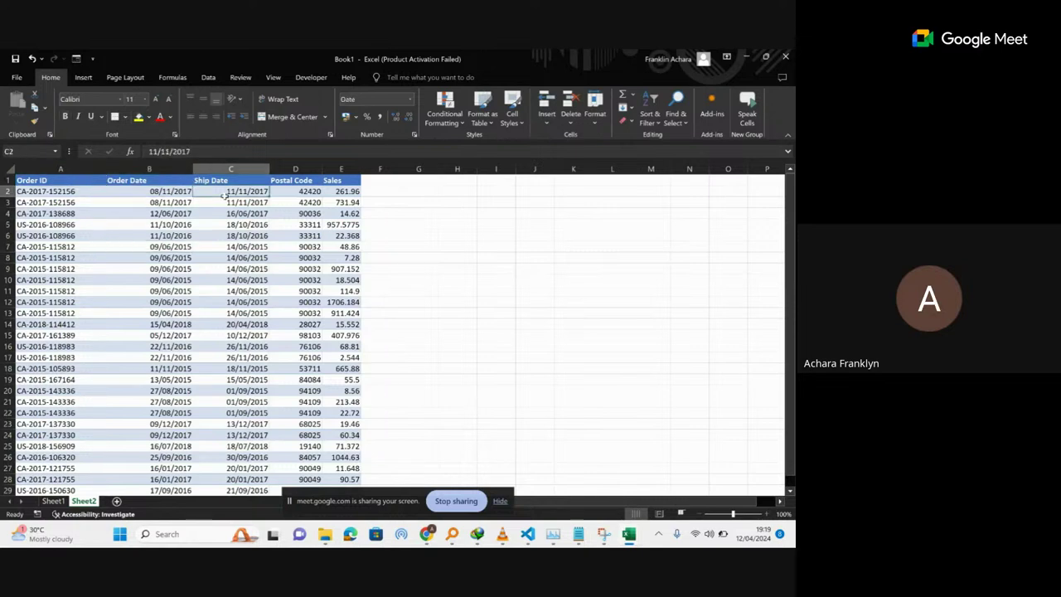
{"action": "left_click", "coordinate": [328, 181]}
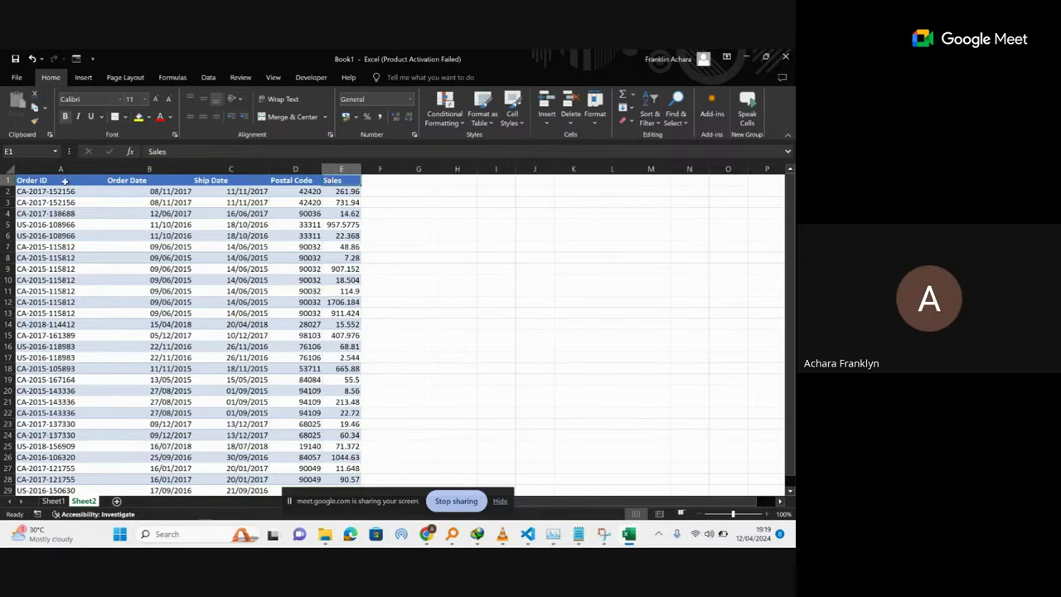
{"action": "left_click_drag", "start_coordinate": [67, 181], "coordinate": [335, 182]}
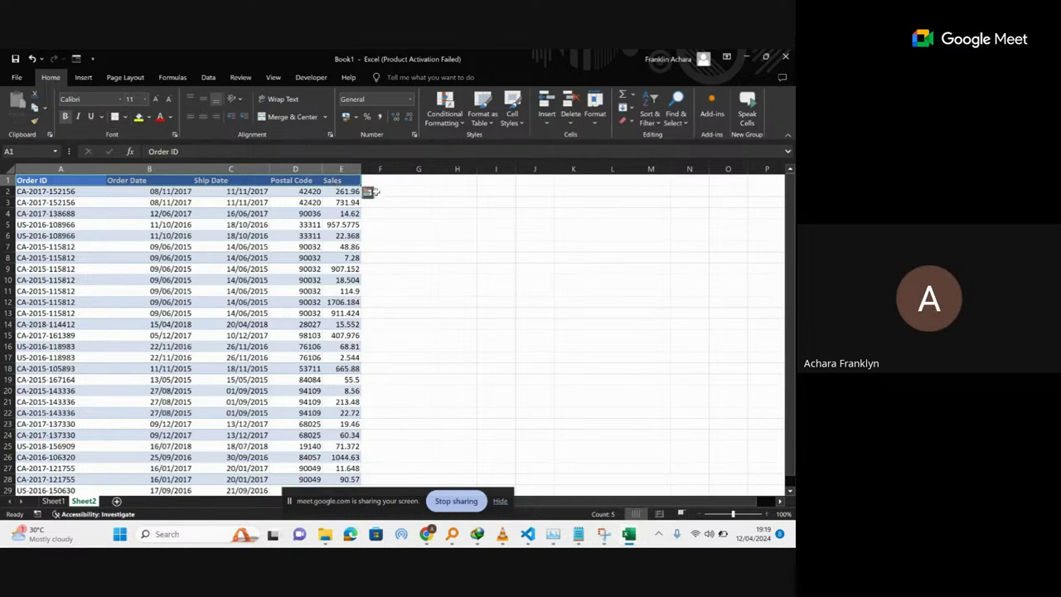
{"action": "left_click", "coordinate": [388, 192]}
Enter the formula =E2+D2 in F2, adding Sales to Postal Code.
{"action": "type", "text": "="}
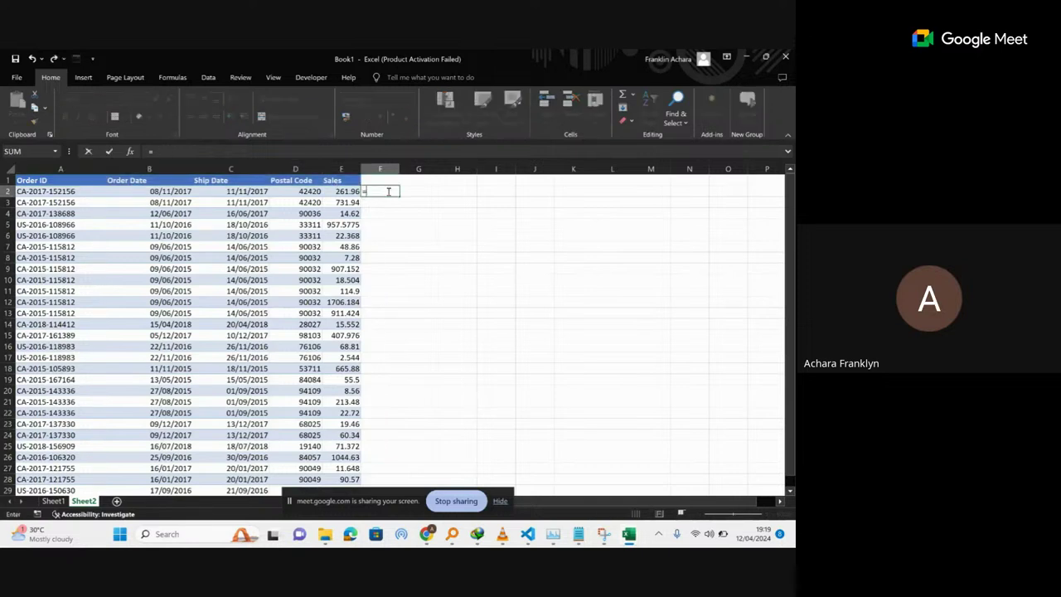
{"action": "left_click", "coordinate": [345, 192]}
{"action": "type", "text": "+"}
{"action": "left_click", "coordinate": [311, 192]}
{"action": "key", "text": "Return"}
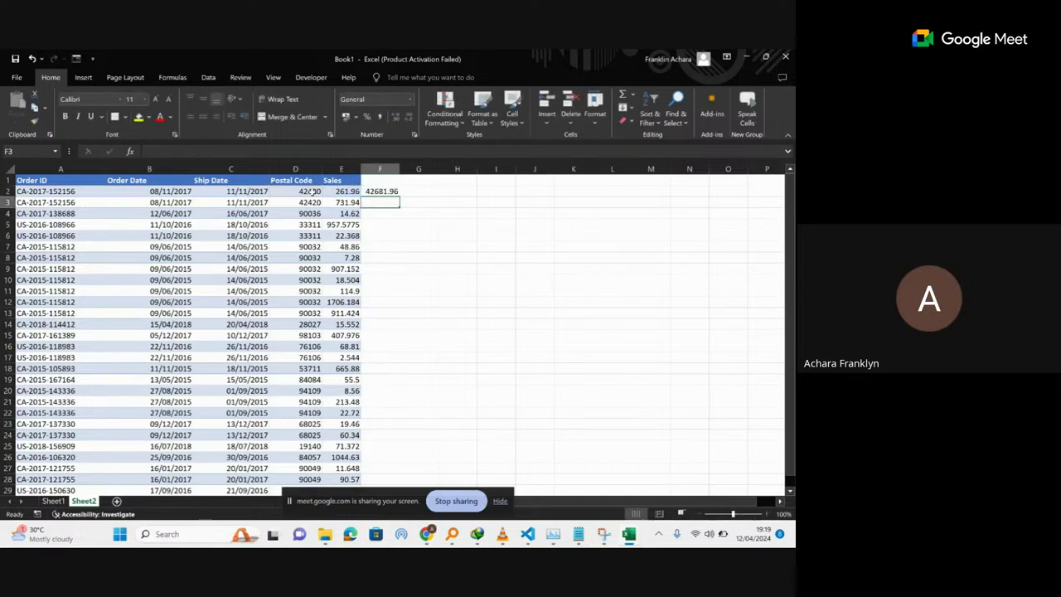
Clear the sum from F2 and select the whole data range with Ctrl+A.
{"action": "left_click", "coordinate": [392, 191]}
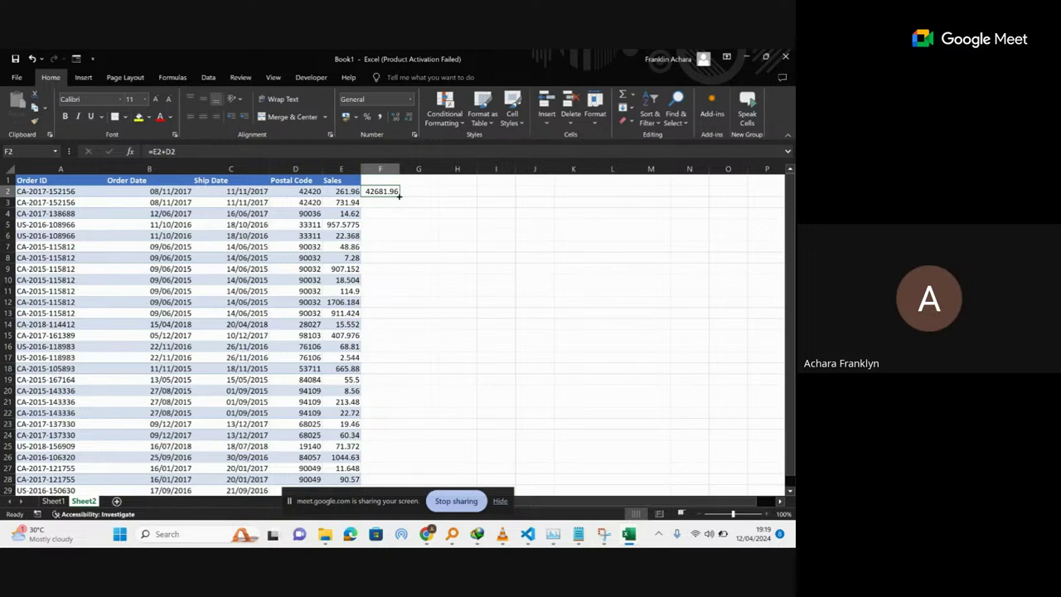
{"action": "key", "text": "Delete"}
{"action": "left_click", "coordinate": [304, 213]}
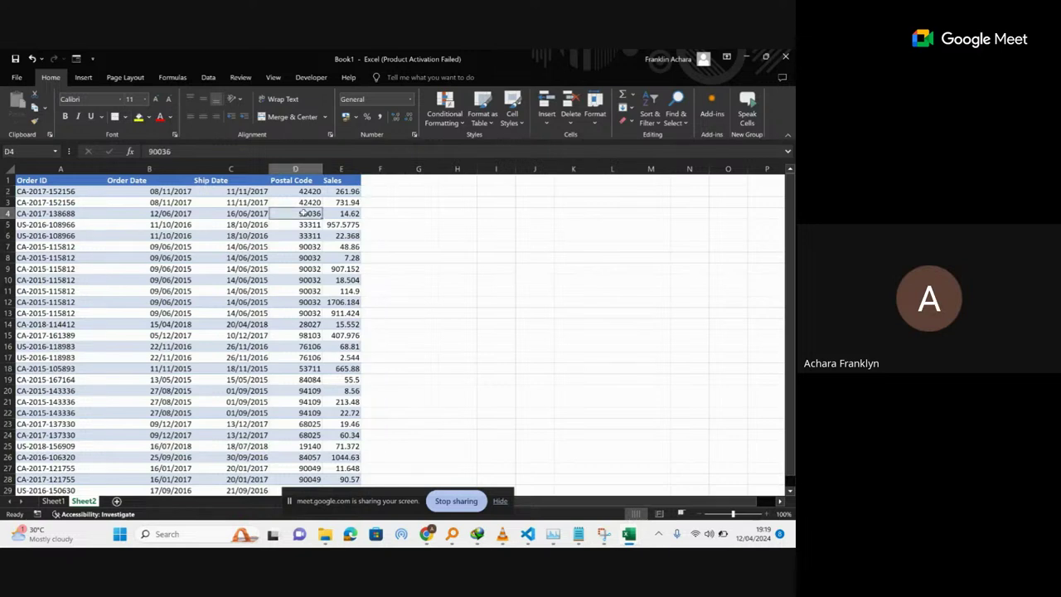
{"action": "key", "text": "ctrl+a"}
{"action": "key", "text": "ctrl+t"}
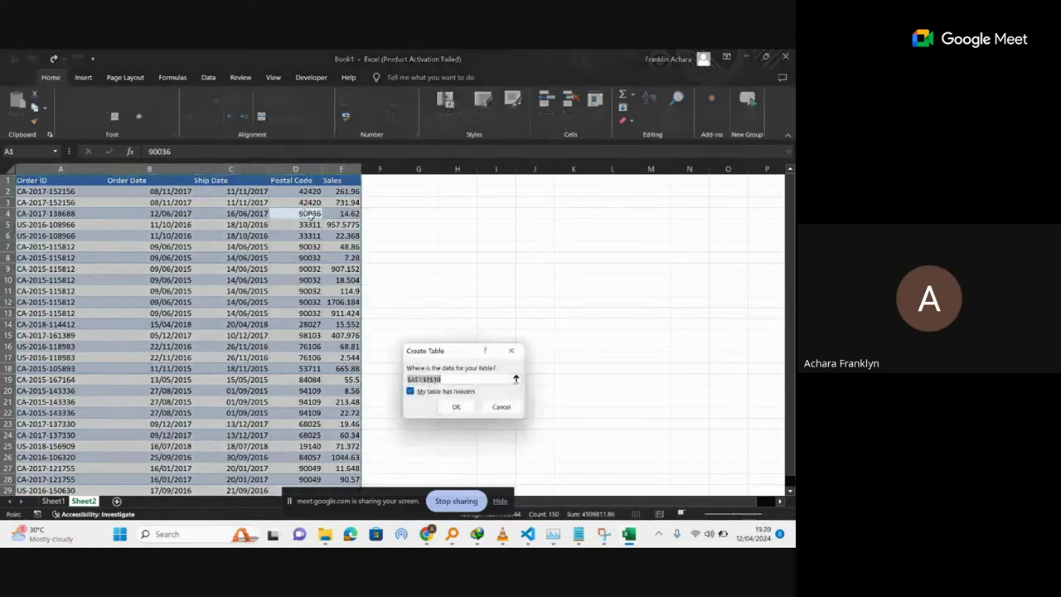
{"action": "left_click", "coordinate": [452, 404]}
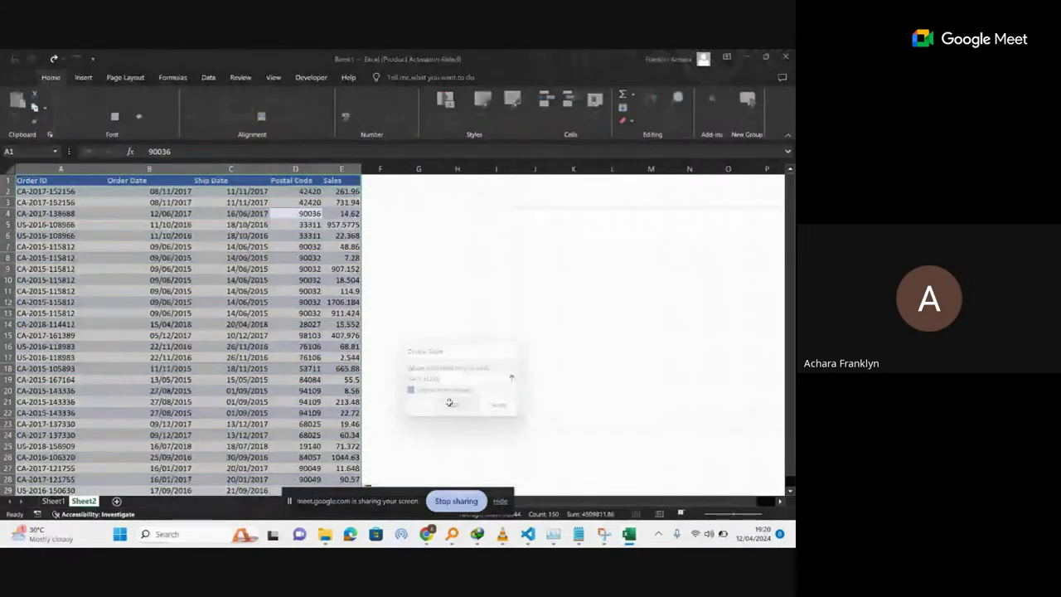
{"action": "left_click", "coordinate": [388, 192]}
{"action": "type", "text": "="}
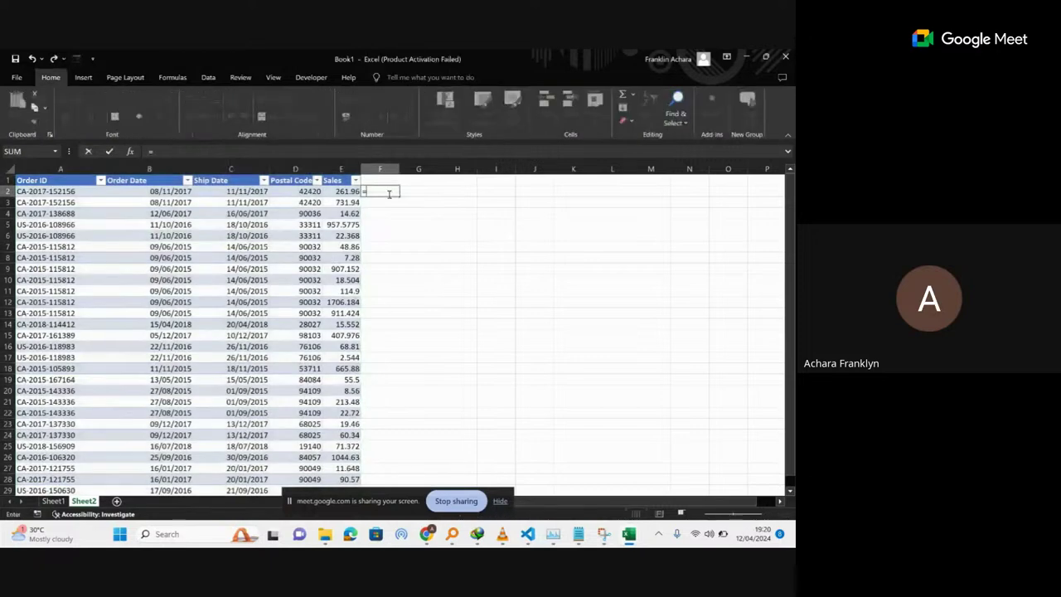
{"action": "left_click", "coordinate": [336, 192]}
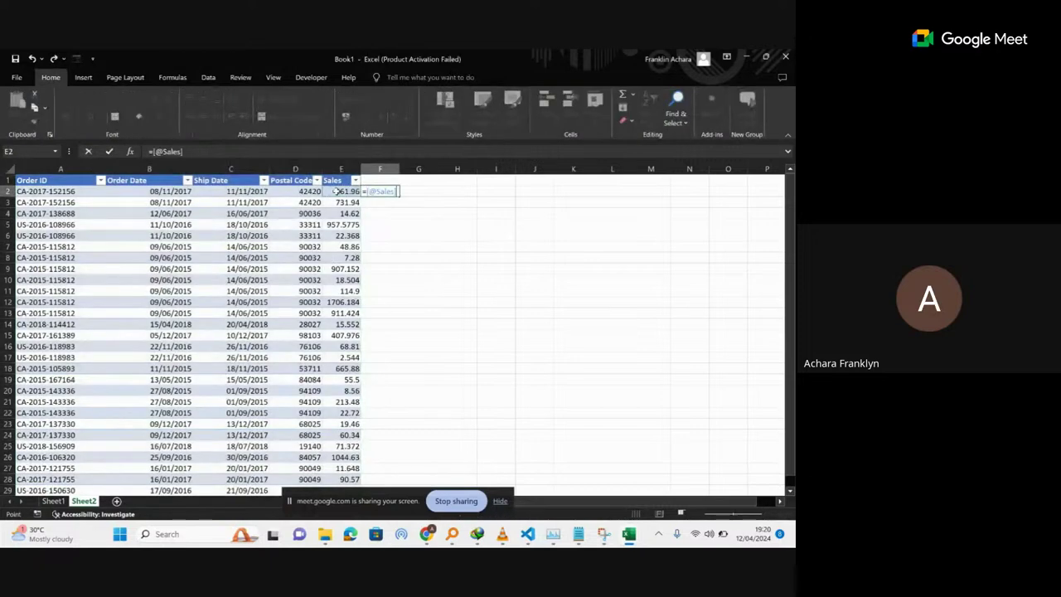
{"action": "type", "text": "*"}
{"action": "left_click", "coordinate": [304, 192]}
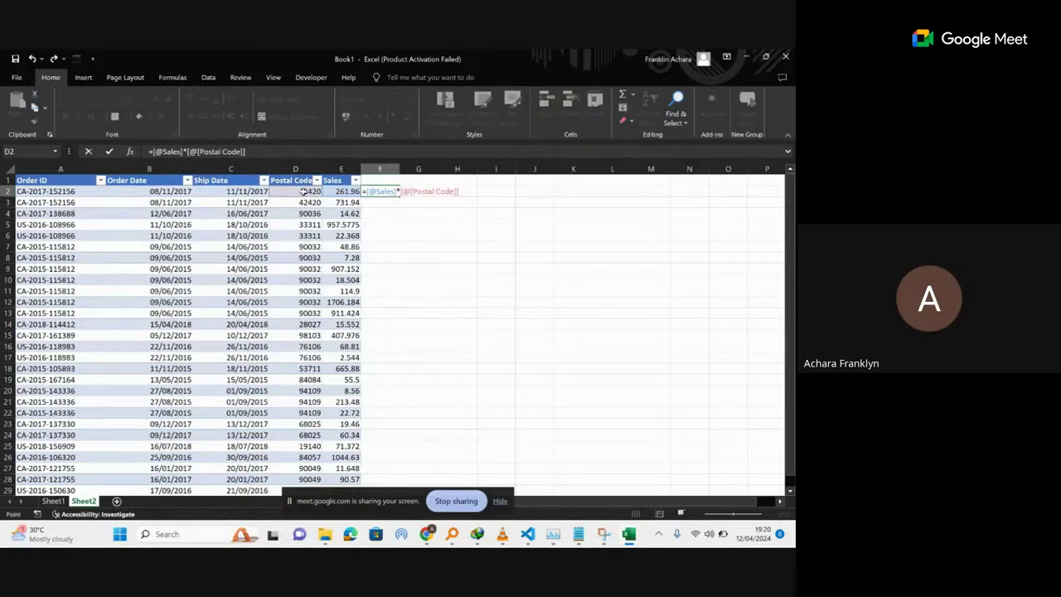
{"action": "key", "text": "Return"}
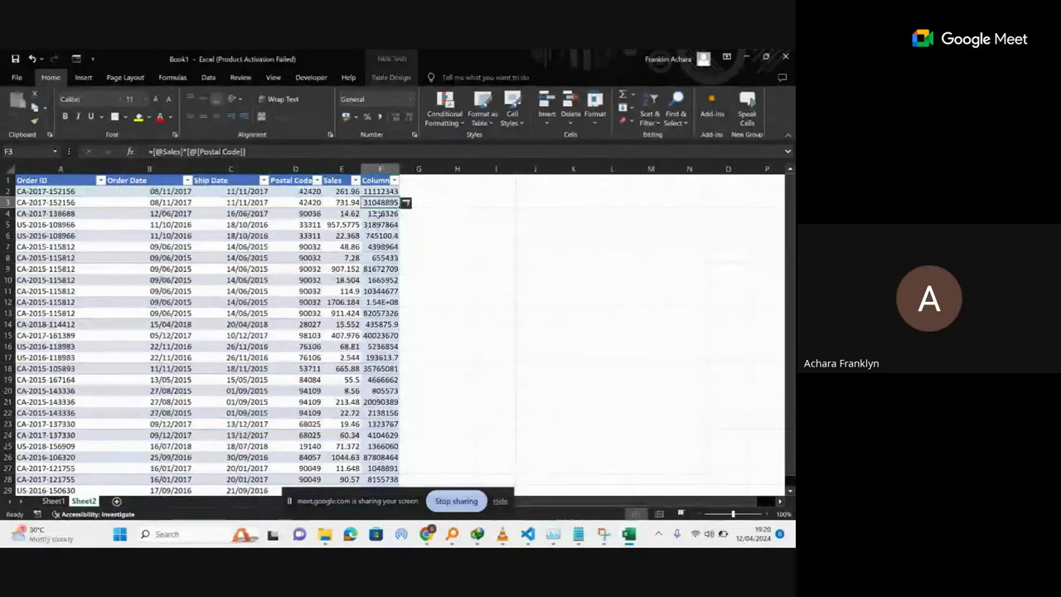
{"action": "left_click", "coordinate": [380, 168]}
{"action": "right_click", "coordinate": [380, 170]}
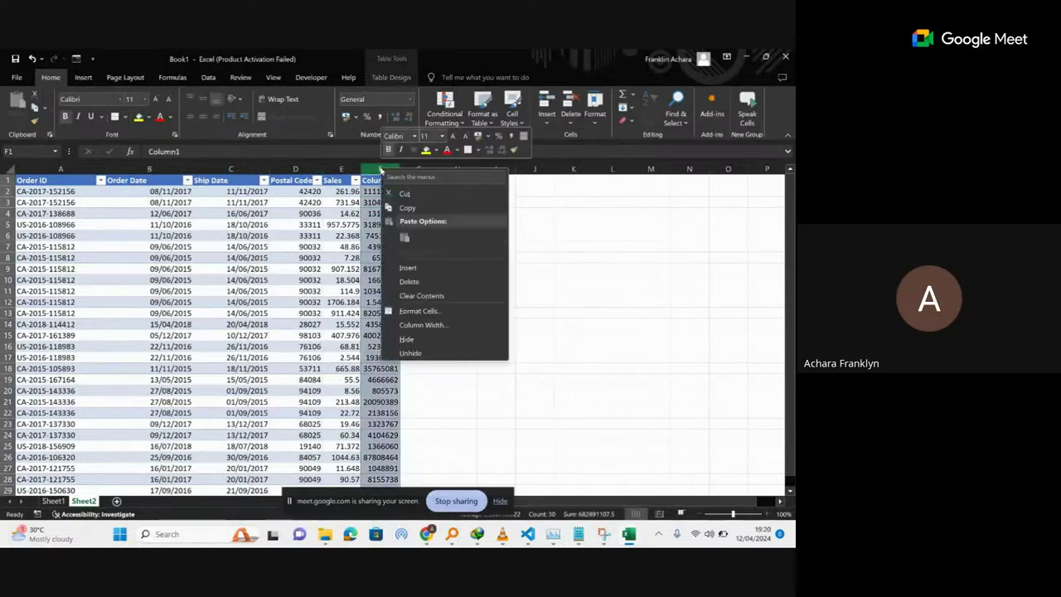
{"action": "left_click", "coordinate": [411, 283]}
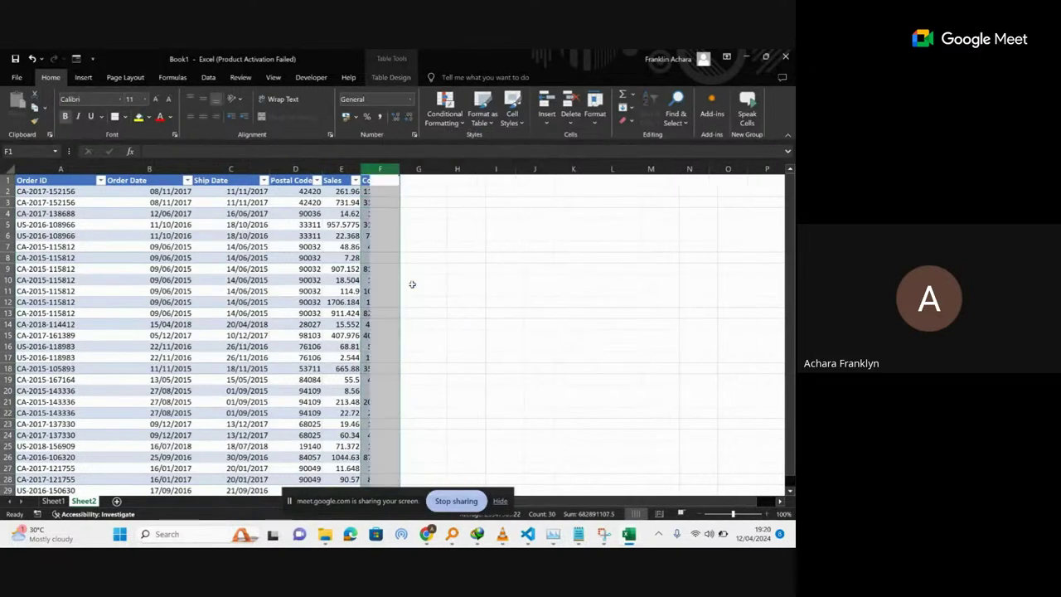
{"action": "left_click", "coordinate": [277, 235]}
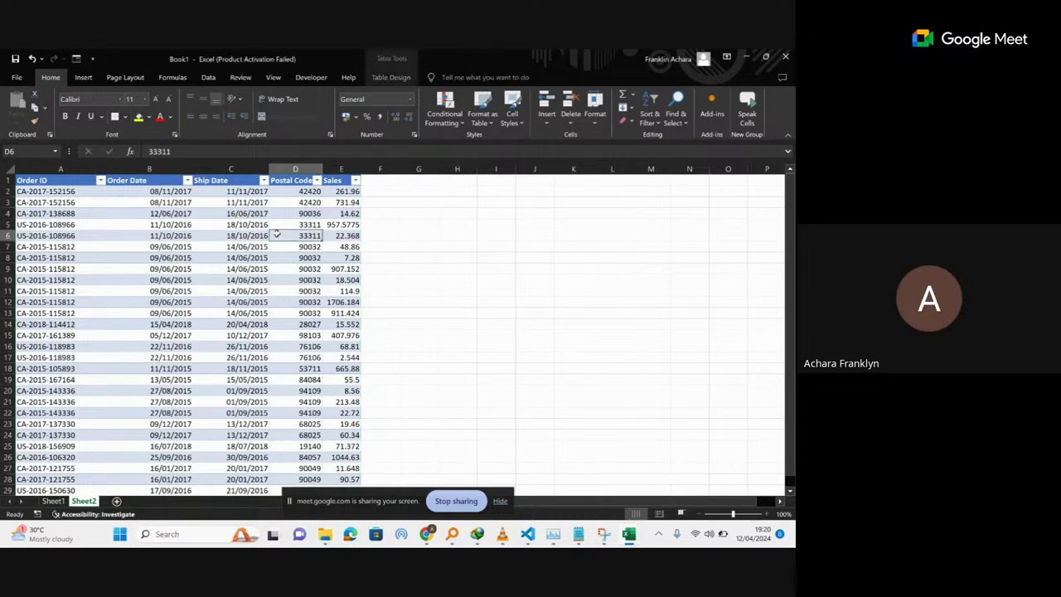
{"action": "key", "text": "ctrl+a"}
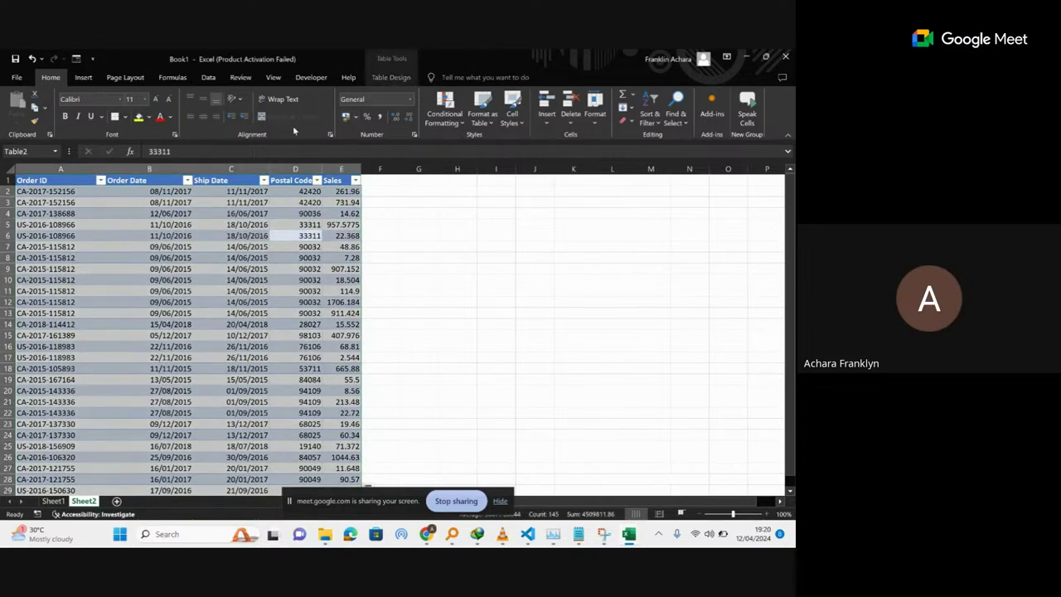
{"action": "left_click", "coordinate": [390, 78]}
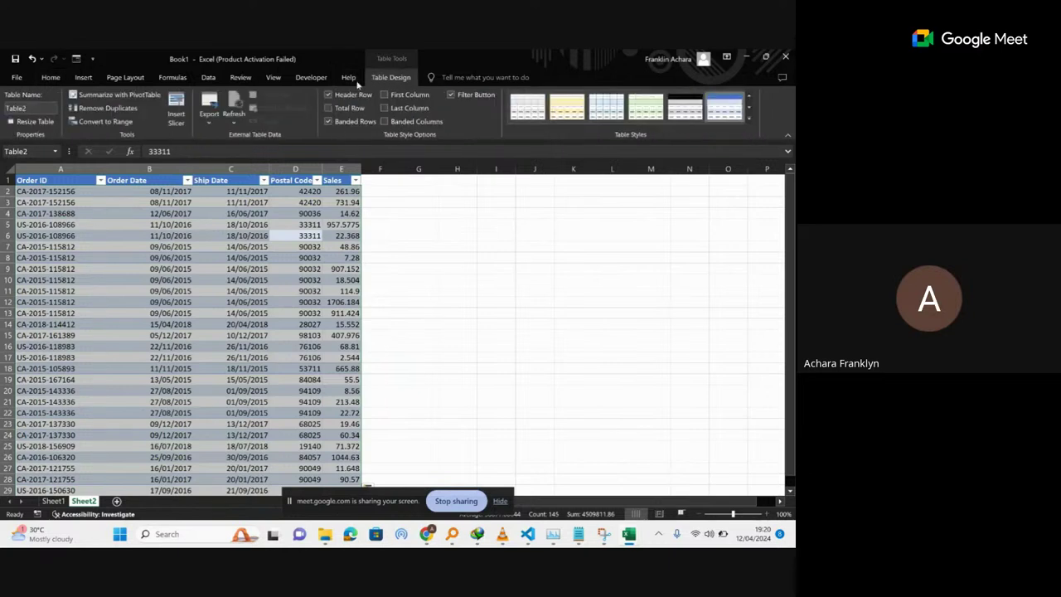
{"action": "left_click", "coordinate": [105, 122]}
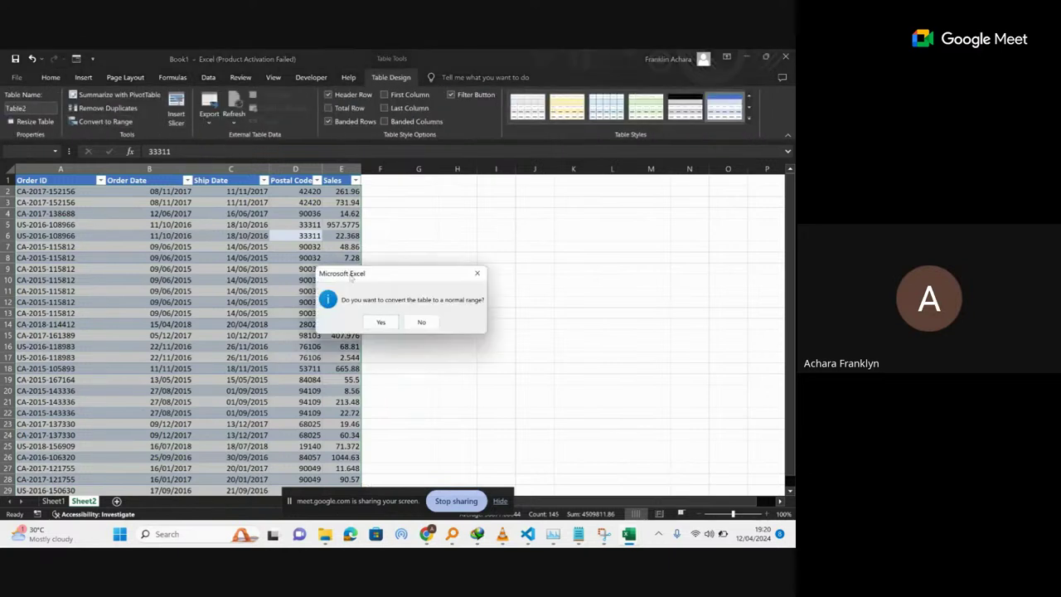
{"action": "left_click", "coordinate": [380, 321]}
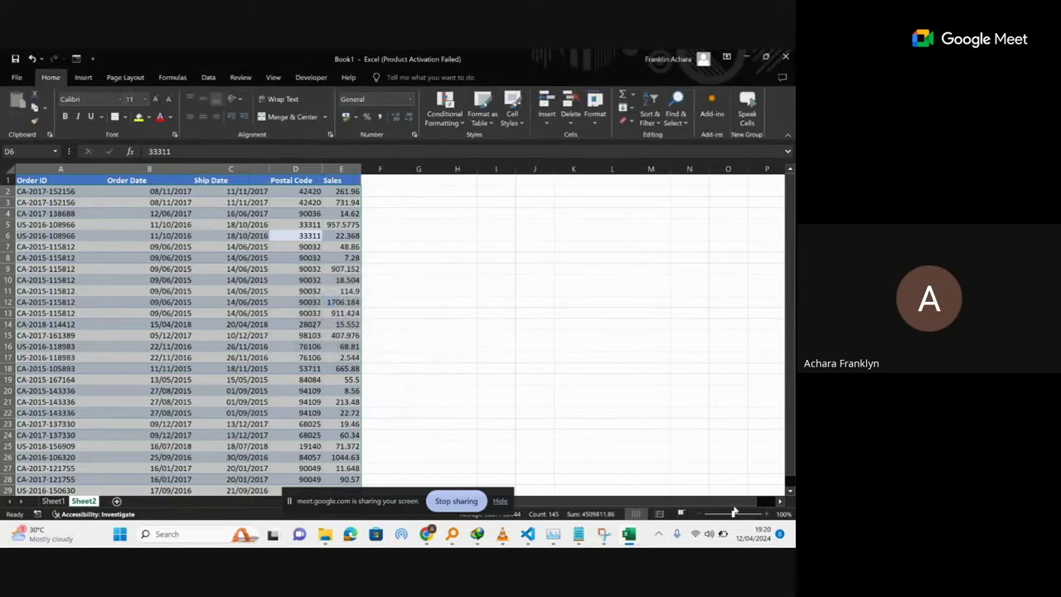
Zoom in, switch to Sheet1, and select cells D5 (33311) and C6 (18/10/2016).
{"action": "left_click_drag", "start_coordinate": [736, 515], "coordinate": [740, 515]}
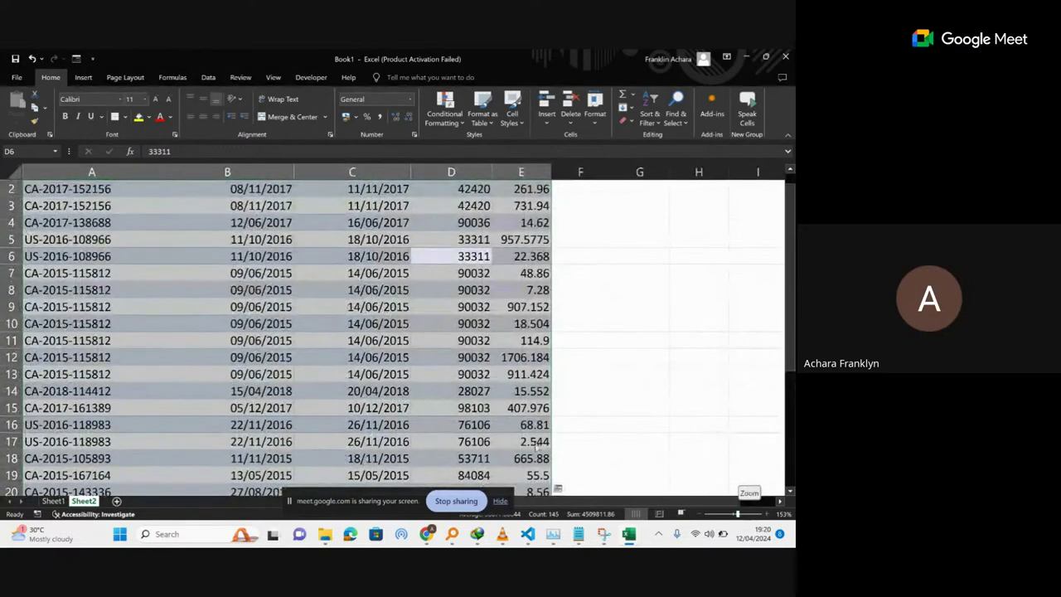
{"action": "left_click", "coordinate": [53, 501]}
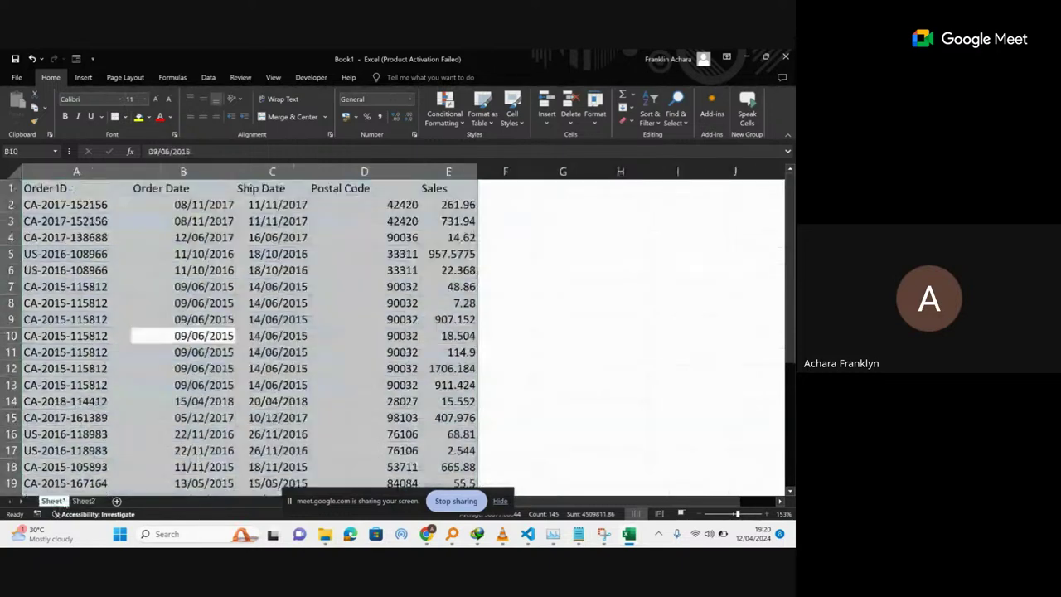
{"action": "left_click", "coordinate": [511, 270]}
{"action": "left_click", "coordinate": [352, 257]}
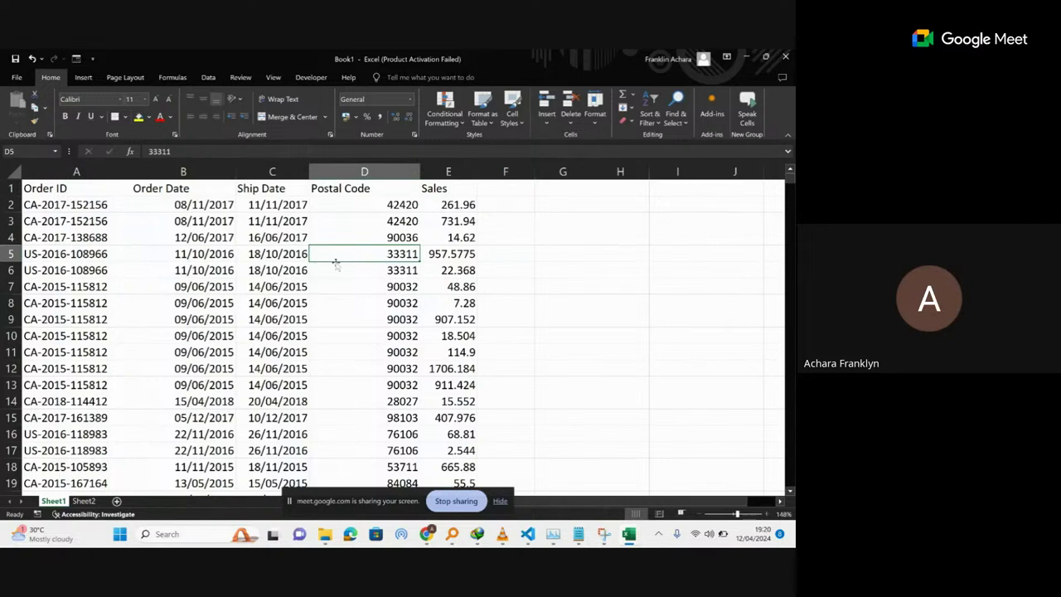
{"action": "left_click", "coordinate": [246, 267]}
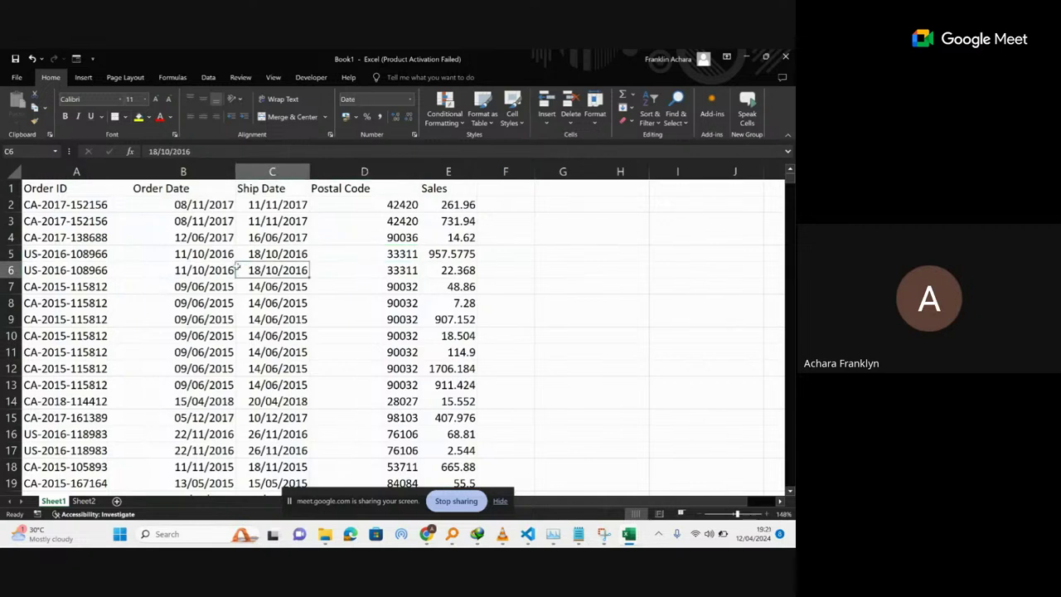
Turn on filtering for the header row, then undo it.
{"action": "left_click", "coordinate": [656, 115]}
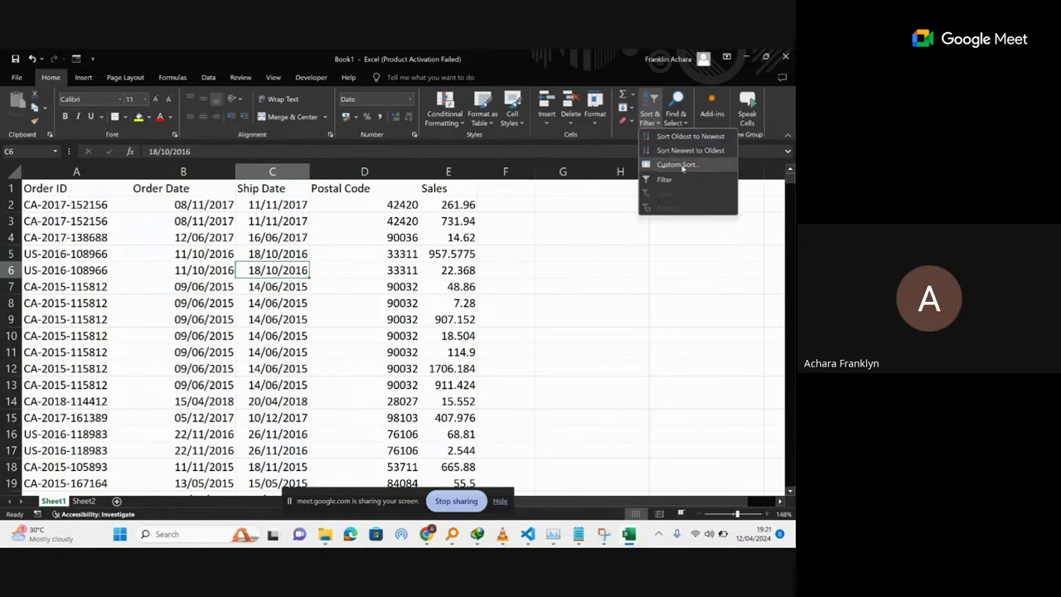
{"action": "left_click", "coordinate": [674, 178]}
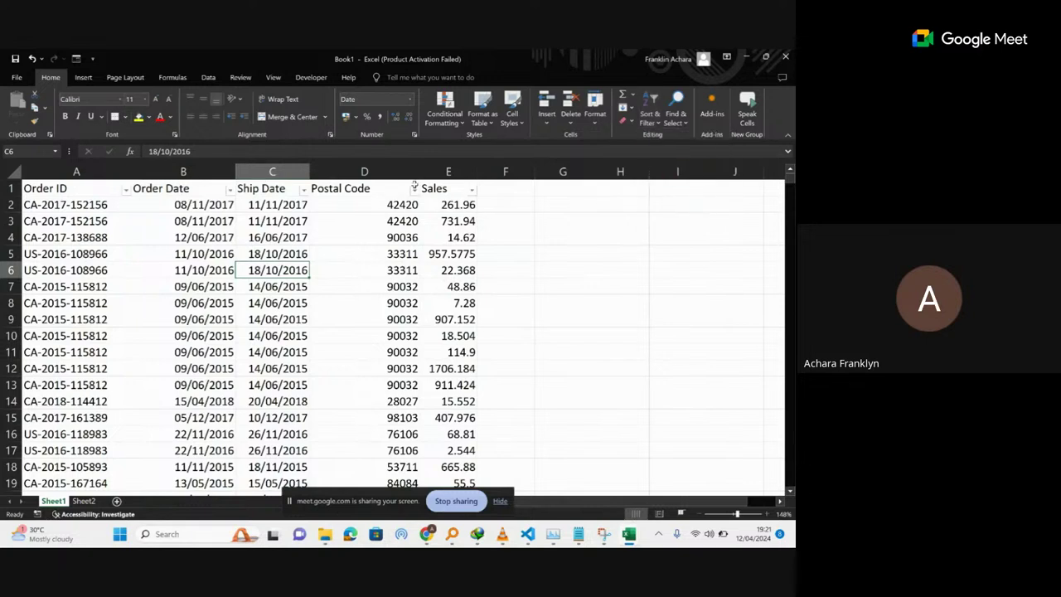
{"action": "key", "text": "ctrl+z"}
Fill header row A1:E1 yellow, re-enable filters with Ctrl+Shift+L, and open the Order Date filter.
{"action": "left_click_drag", "start_coordinate": [86, 187], "coordinate": [480, 192]}
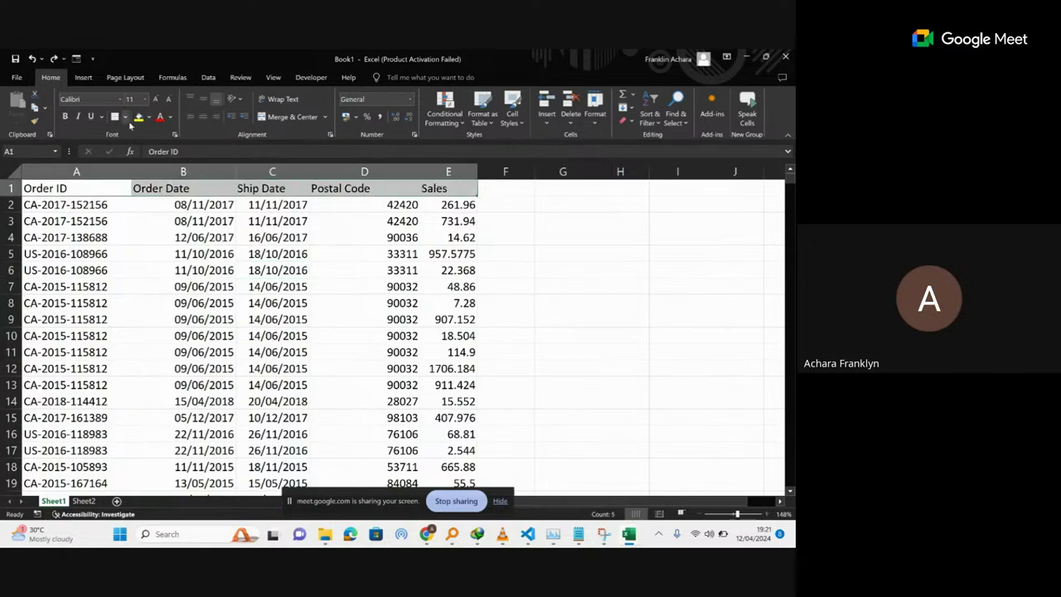
{"action": "left_click", "coordinate": [139, 117]}
{"action": "left_click", "coordinate": [197, 272]}
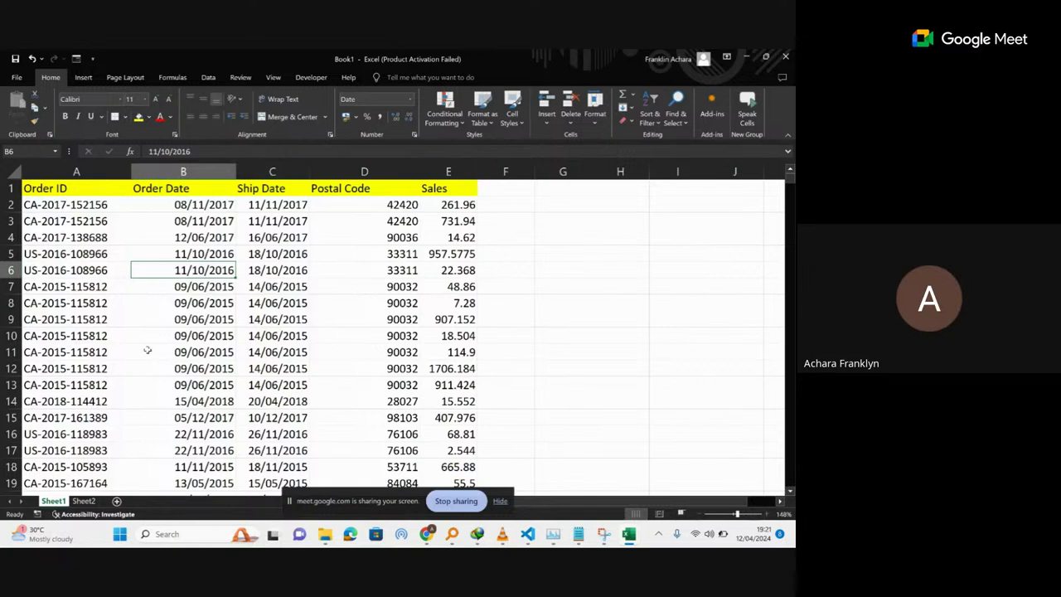
{"action": "key", "text": "ctrl+shift+l"}
{"action": "left_click", "coordinate": [230, 191]}
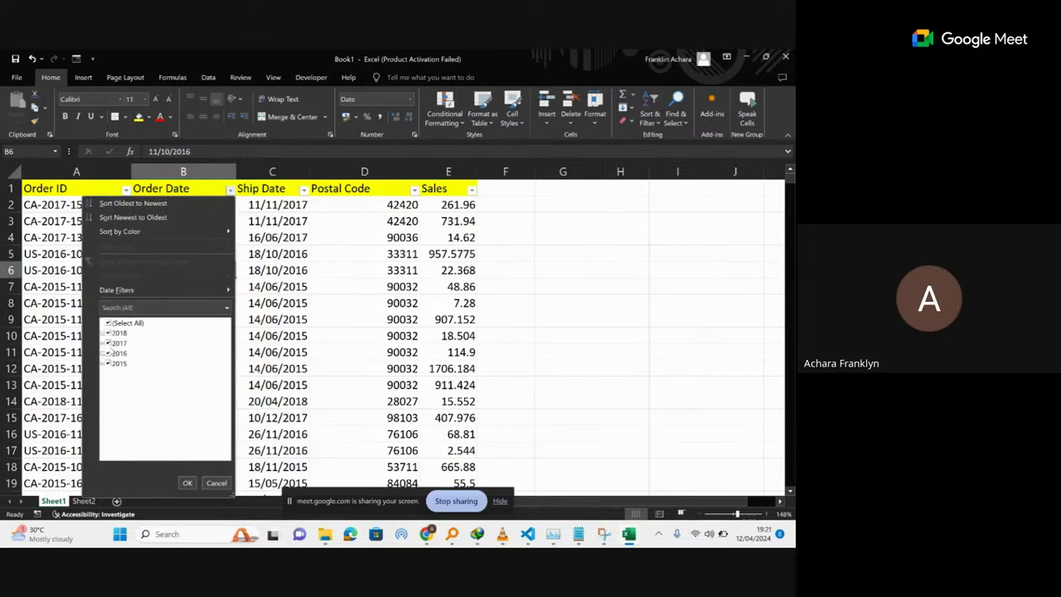
Uncheck 2017 and 2016 in the Order Date filter, close it, and select the first table rows.
{"action": "left_click", "coordinate": [108, 342]}
{"action": "left_click", "coordinate": [109, 353]}
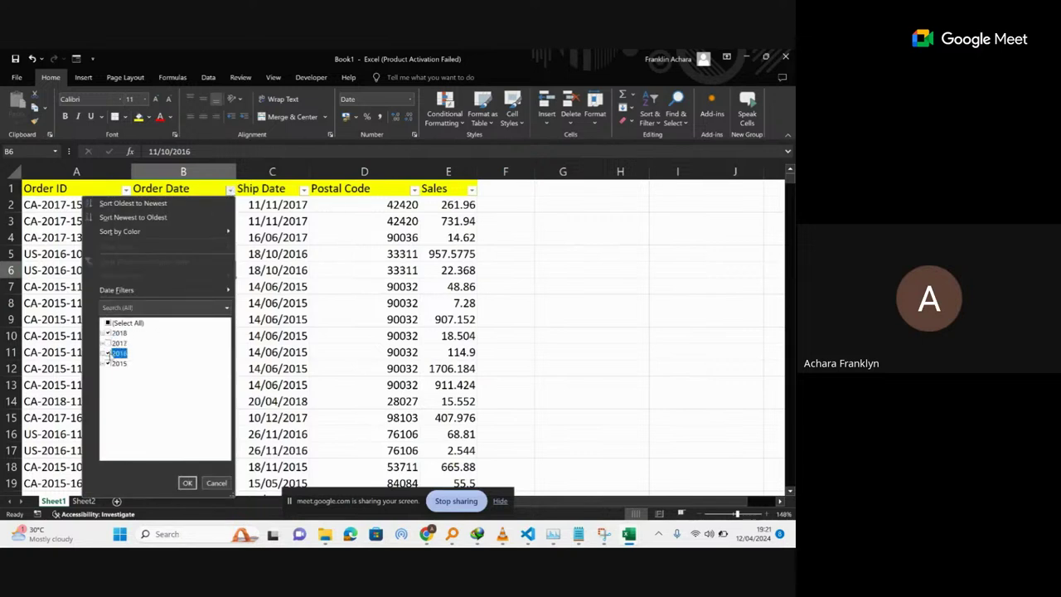
{"action": "left_click", "coordinate": [188, 482]}
{"action": "left_click", "coordinate": [205, 305]}
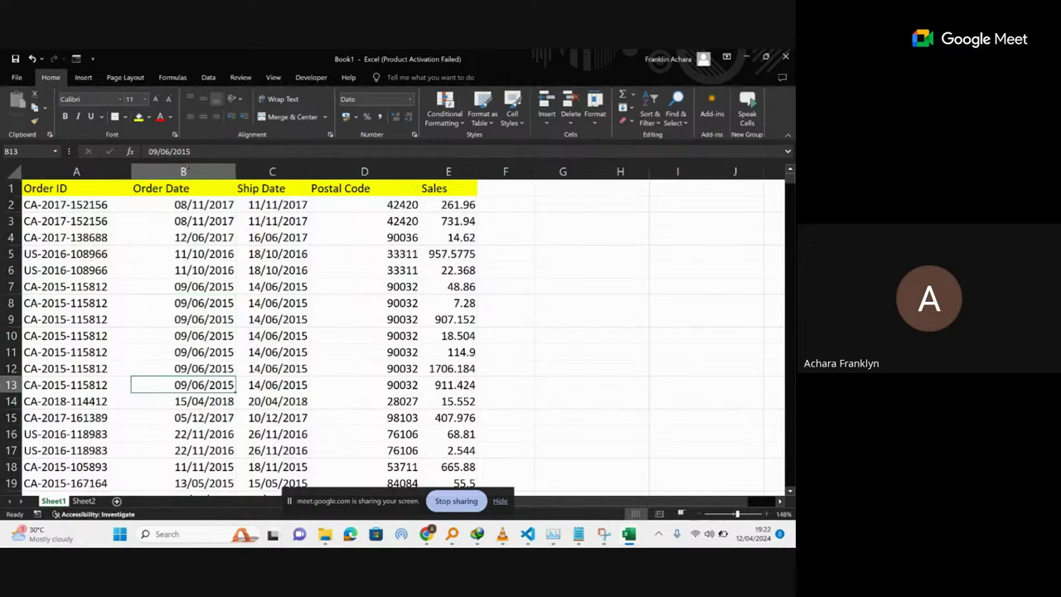
{"action": "left_click_drag", "start_coordinate": [65, 189], "coordinate": [402, 213]}
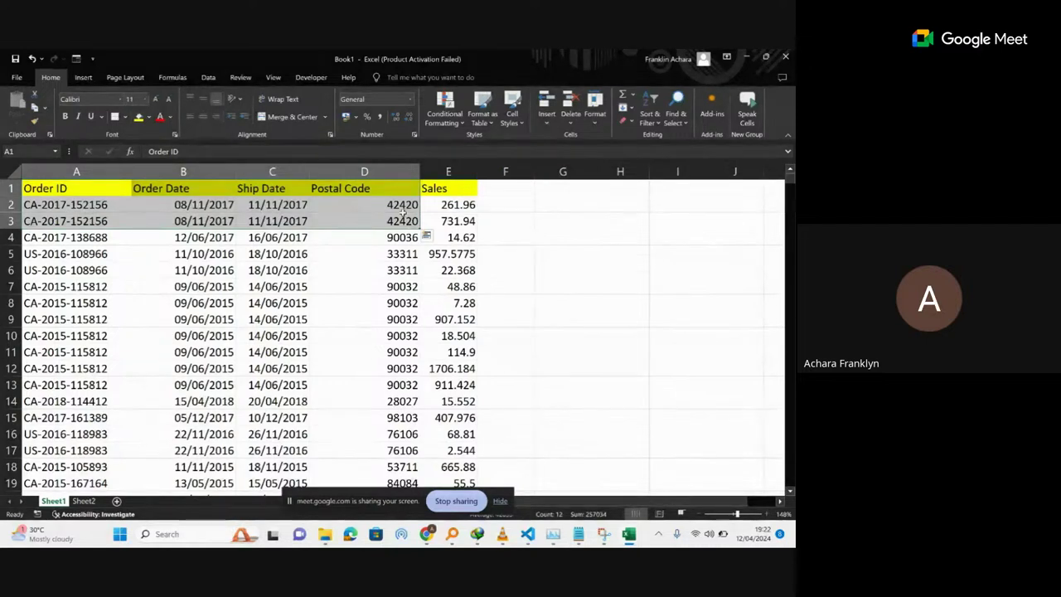
Scroll below the last order, select A31:E31 and apply Merge & Center.
{"action": "left_click", "coordinate": [261, 236]}
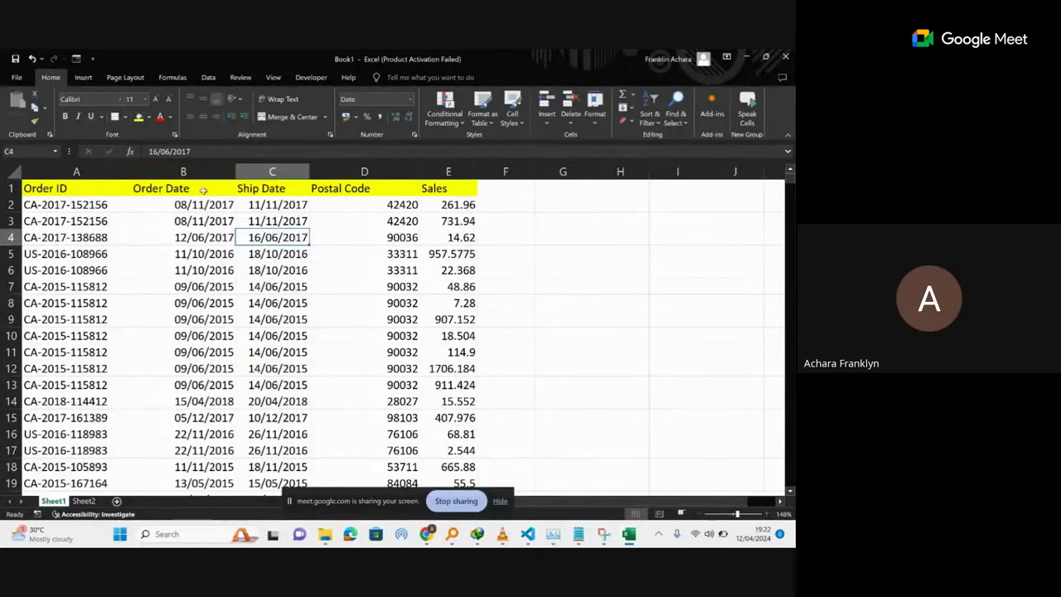
{"action": "left_click", "coordinate": [204, 190]}
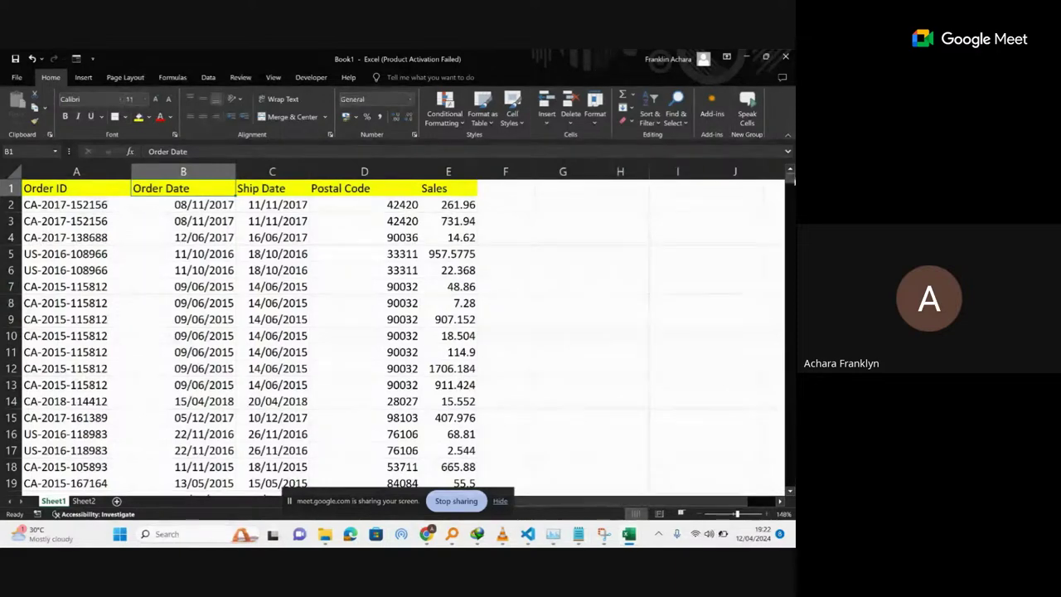
{"action": "mouse_move", "coordinate": [791, 182]}
{"action": "left_mouse_down"}
{"action": "mouse_move", "coordinate": [792, 218]}
{"action": "mouse_move", "coordinate": [787, 158]}
{"action": "mouse_move", "coordinate": [779, 167]}
{"action": "mouse_move", "coordinate": [790, 190]}
{"action": "left_mouse_up"}
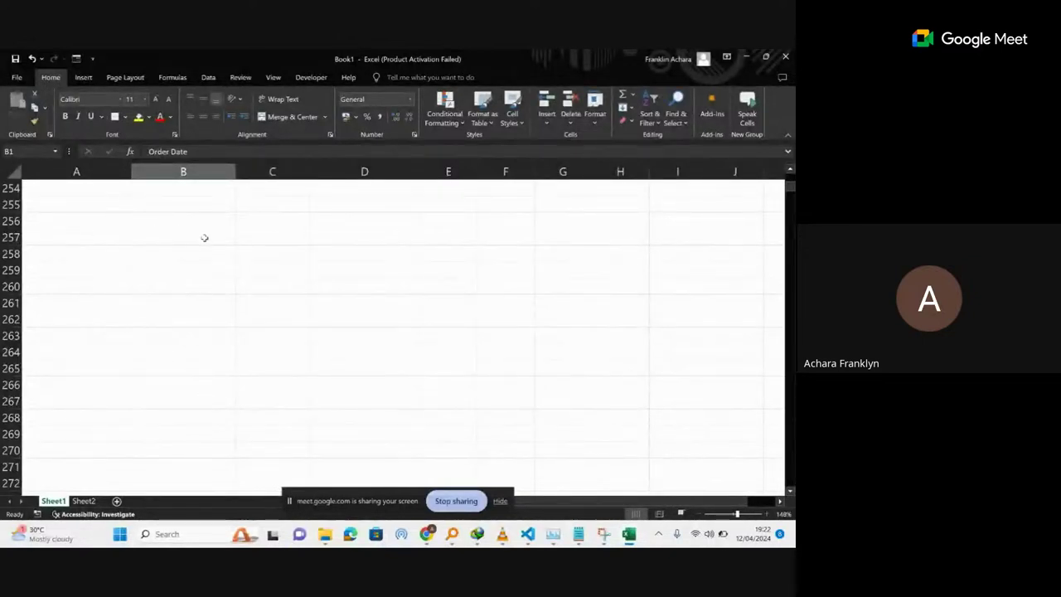
{"action": "left_click_drag", "start_coordinate": [791, 191], "coordinate": [789, 170]}
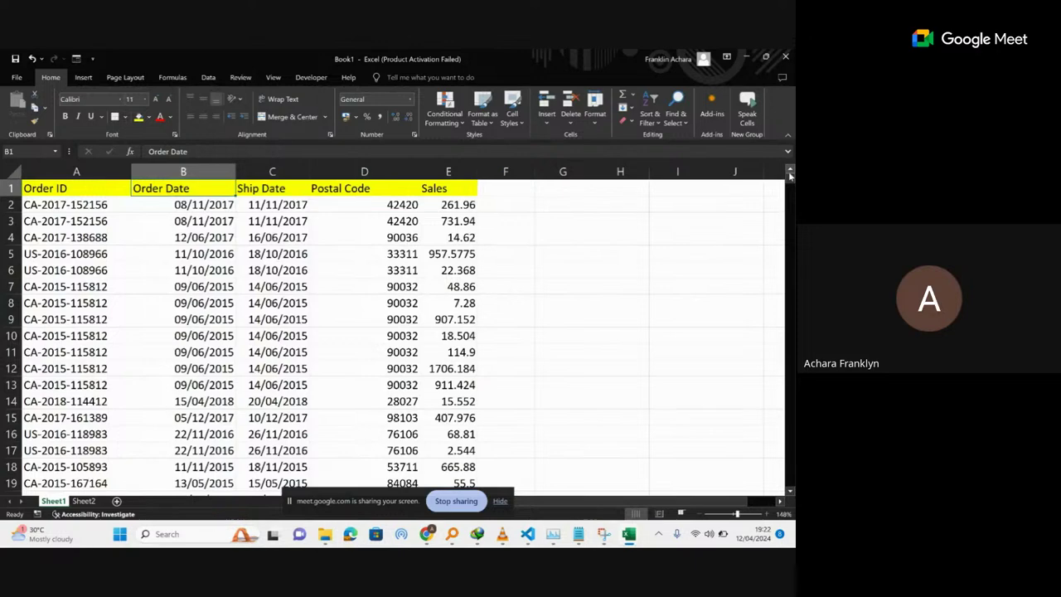
{"action": "mouse_move", "coordinate": [791, 179]}
{"action": "left_mouse_down"}
{"action": "mouse_move", "coordinate": [791, 194]}
{"action": "mouse_move", "coordinate": [788, 172]}
{"action": "left_mouse_up"}
{"action": "left_click", "coordinate": [117, 340]}
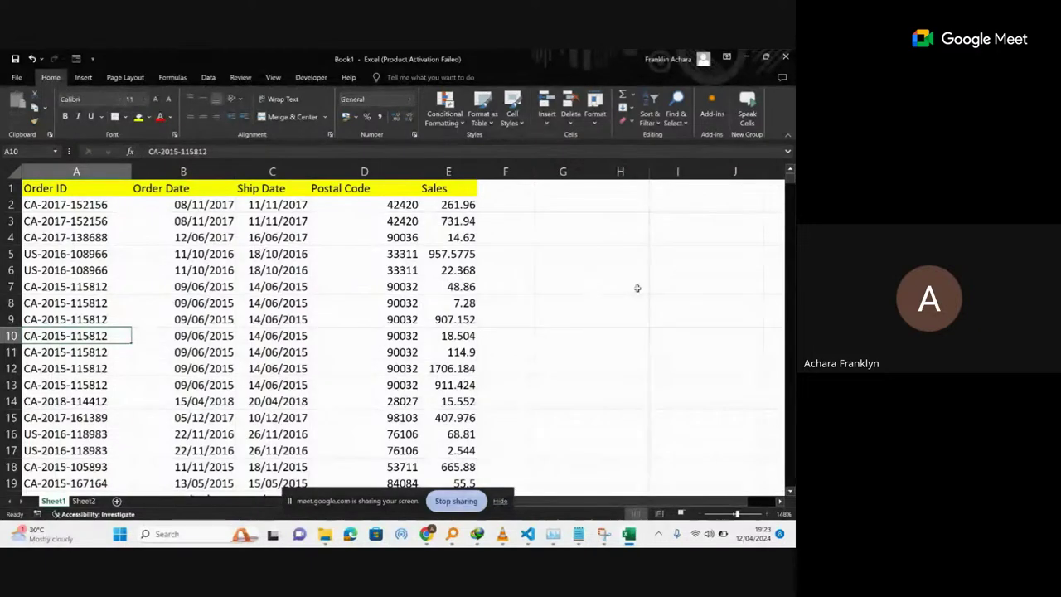
{"action": "left_click", "coordinate": [792, 254]}
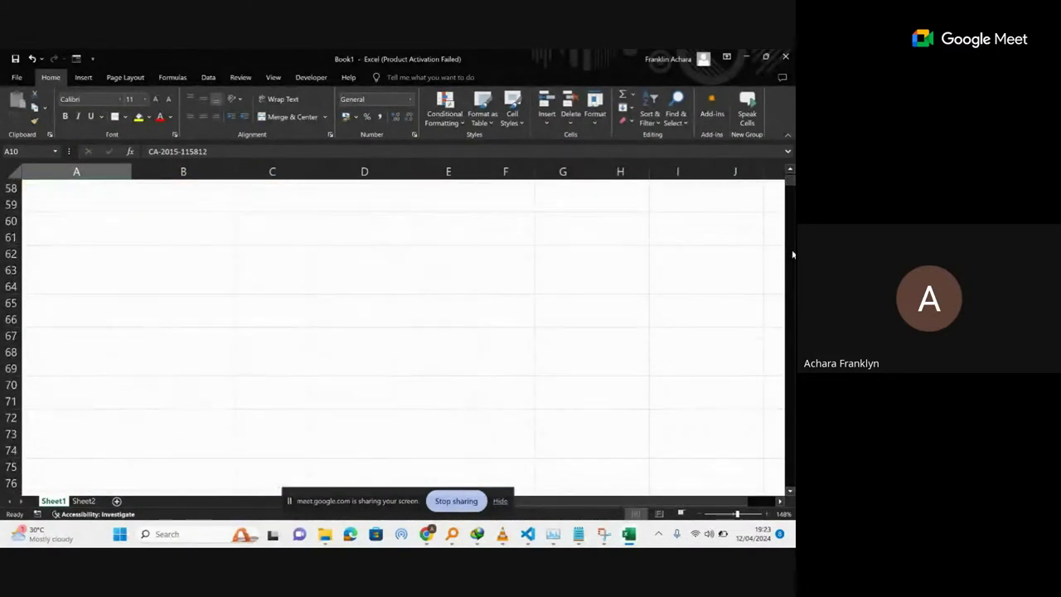
{"action": "scroll", "coordinate": [790, 171], "scroll_direction": "up", "scroll_amount": 5}
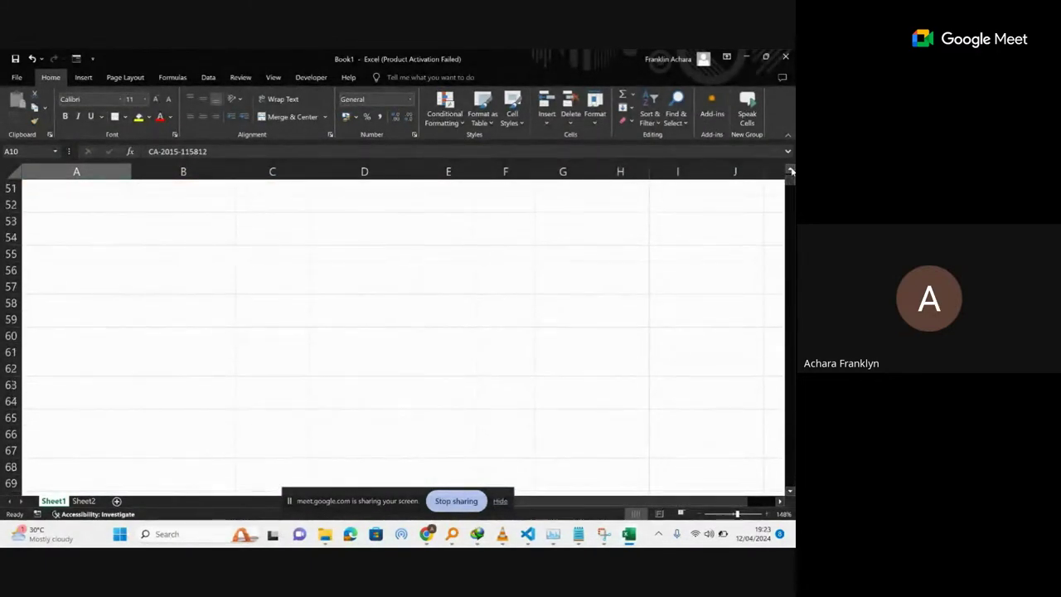
{"action": "scroll", "coordinate": [790, 171], "scroll_direction": "up", "scroll_amount": 6}
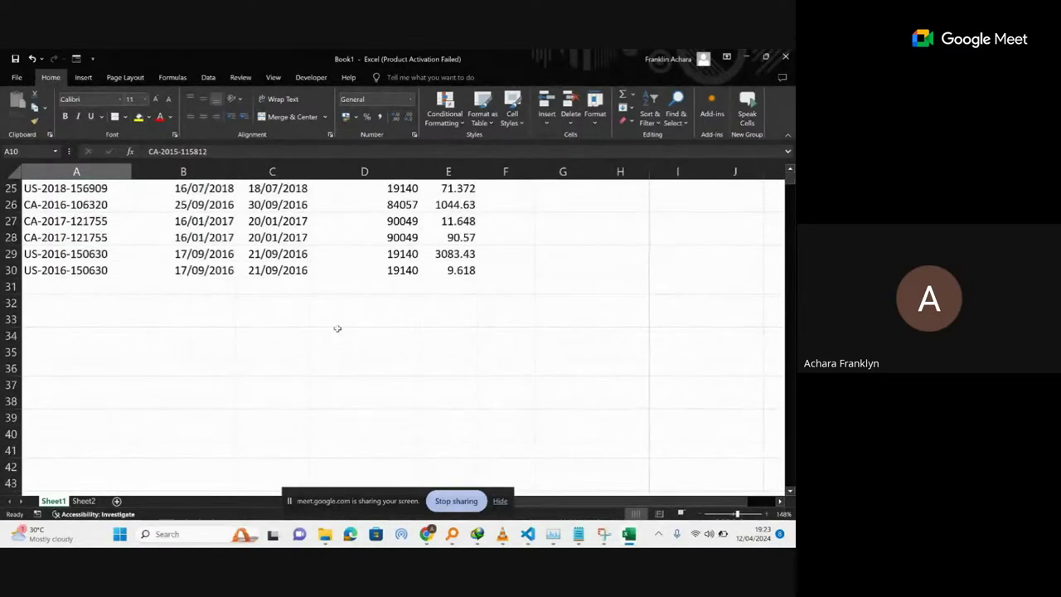
{"action": "left_click_drag", "start_coordinate": [94, 289], "coordinate": [489, 284]}
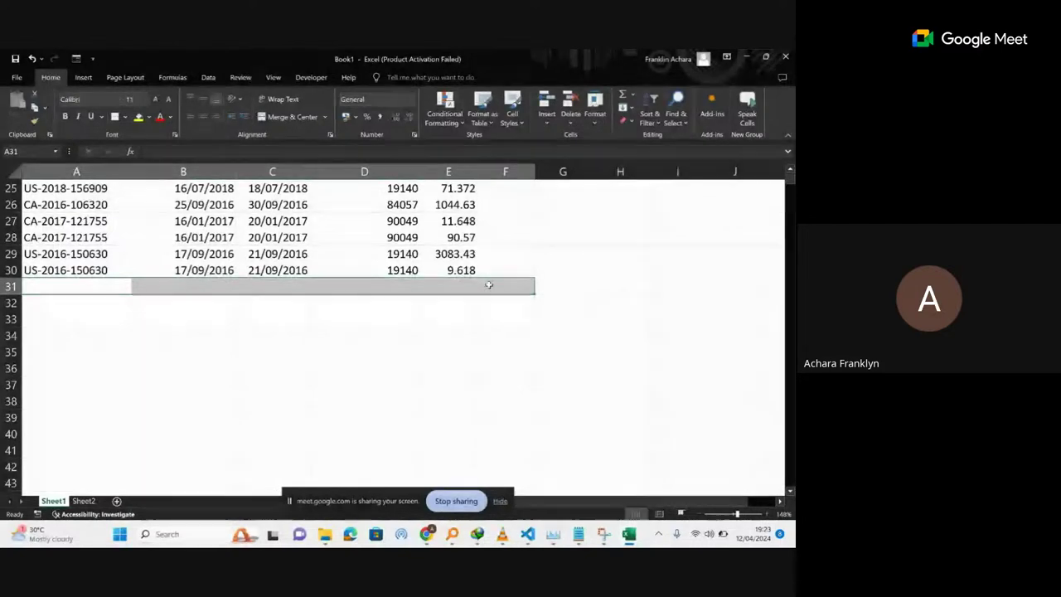
{"action": "left_click_drag", "start_coordinate": [106, 282], "coordinate": [451, 289]}
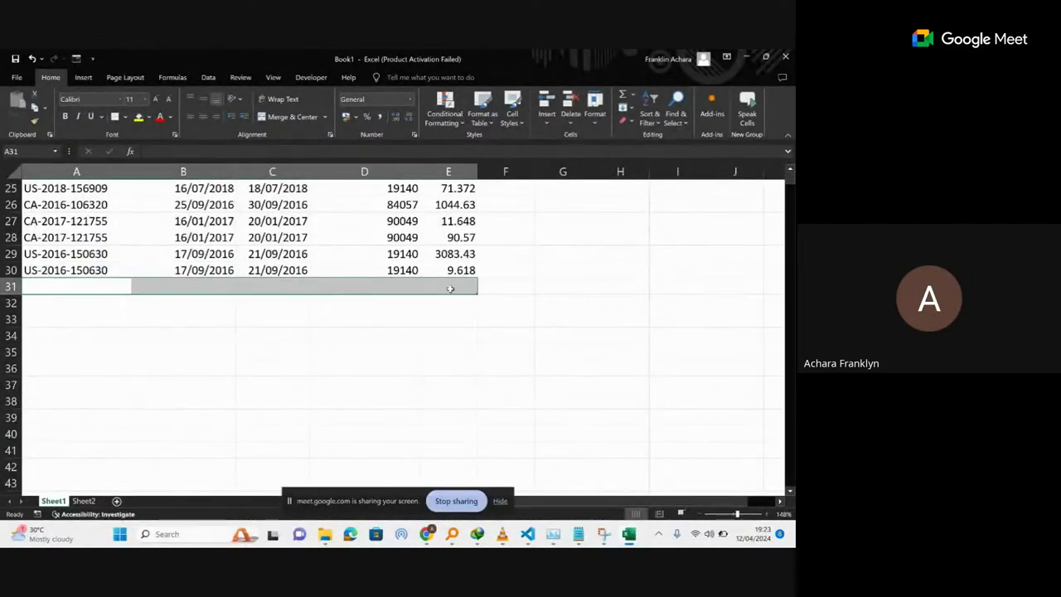
{"action": "left_click", "coordinate": [287, 117]}
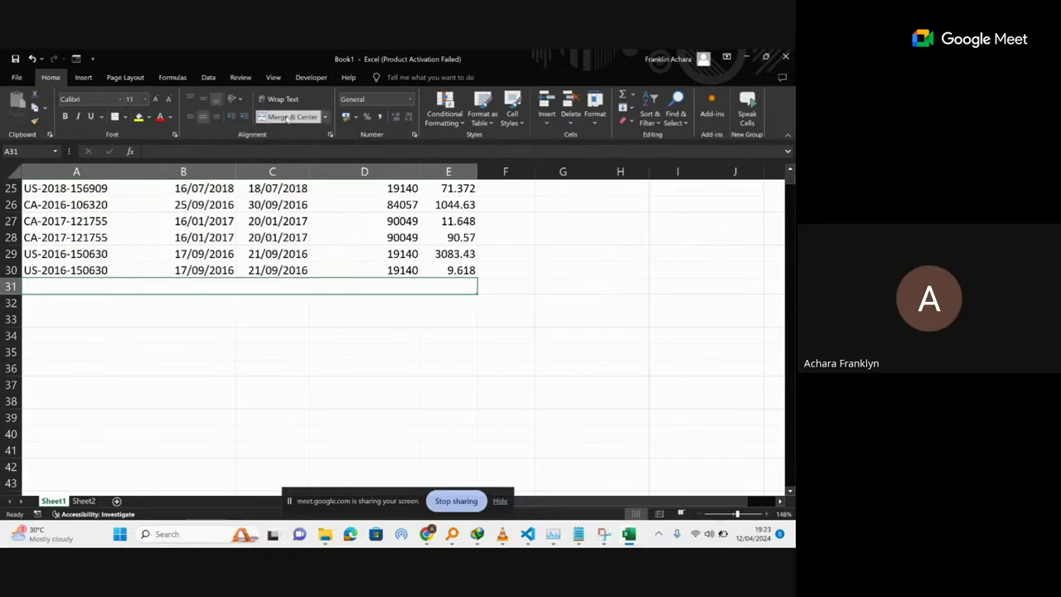
{"action": "type", "text": "E"}
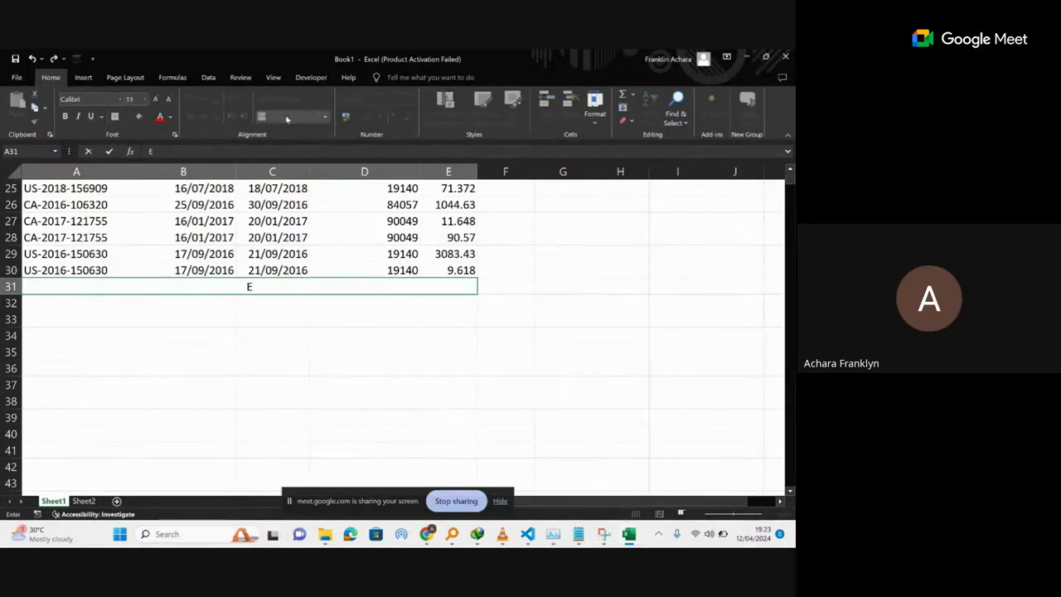
{"action": "type", "text": "nd"}
{"action": "key", "text": "Return"}
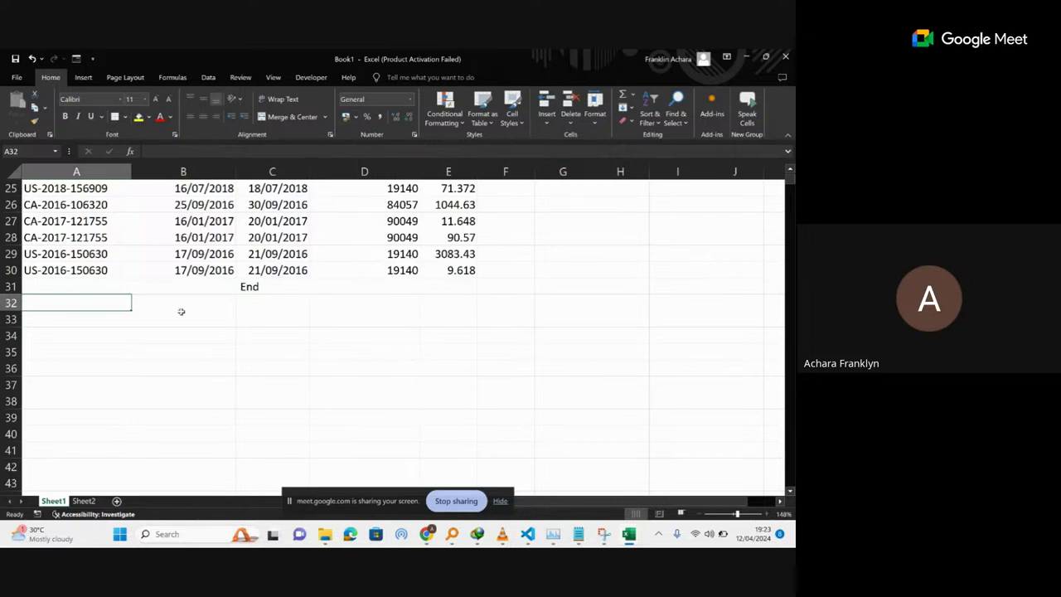
{"action": "left_click", "coordinate": [180, 287]}
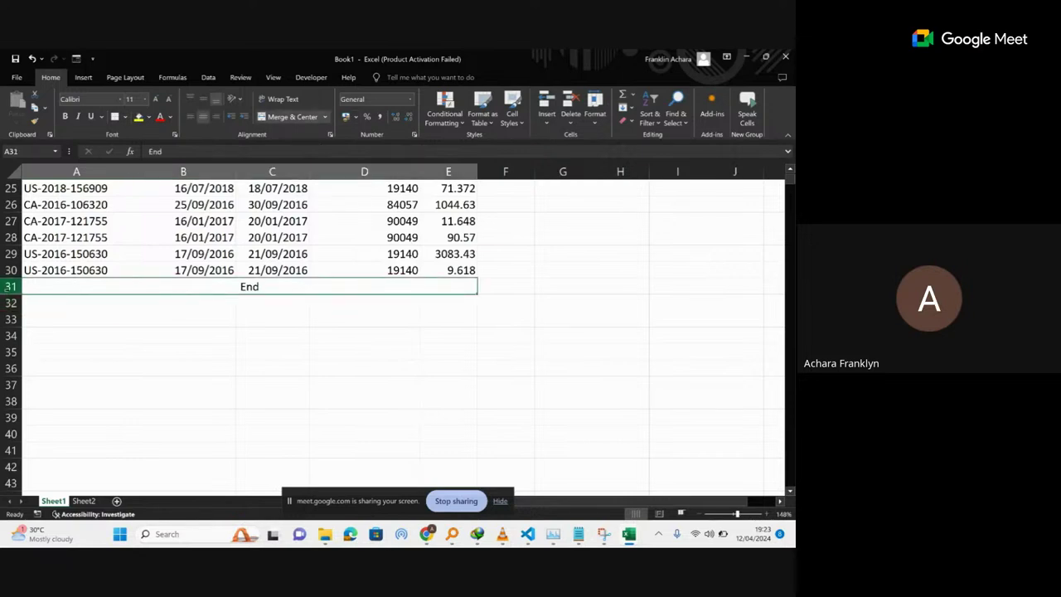
{"action": "left_click", "coordinate": [10, 287]}
{"action": "right_click", "coordinate": [10, 287]}
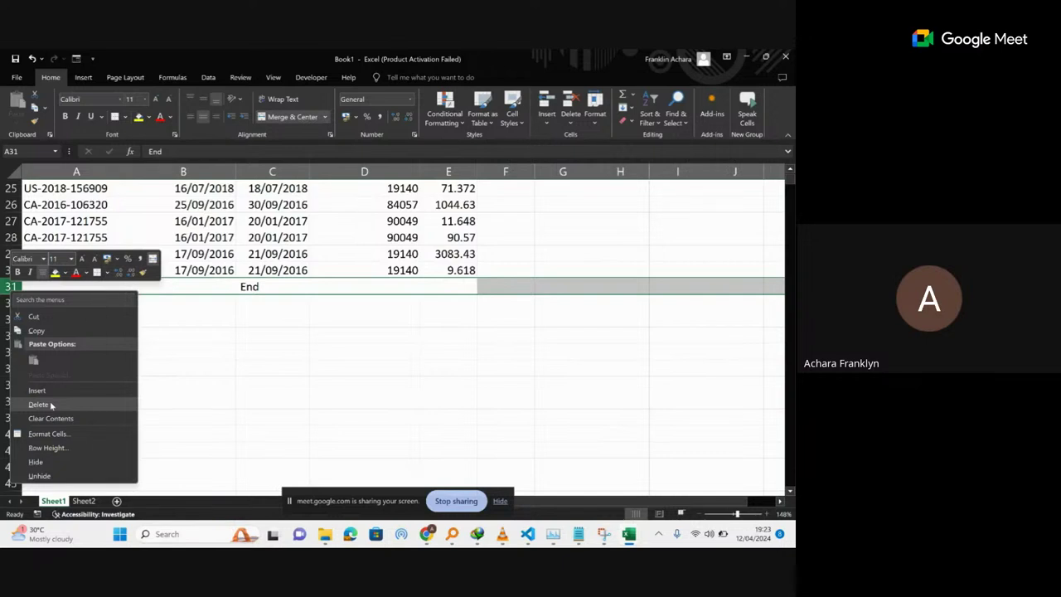
{"action": "left_click", "coordinate": [50, 405]}
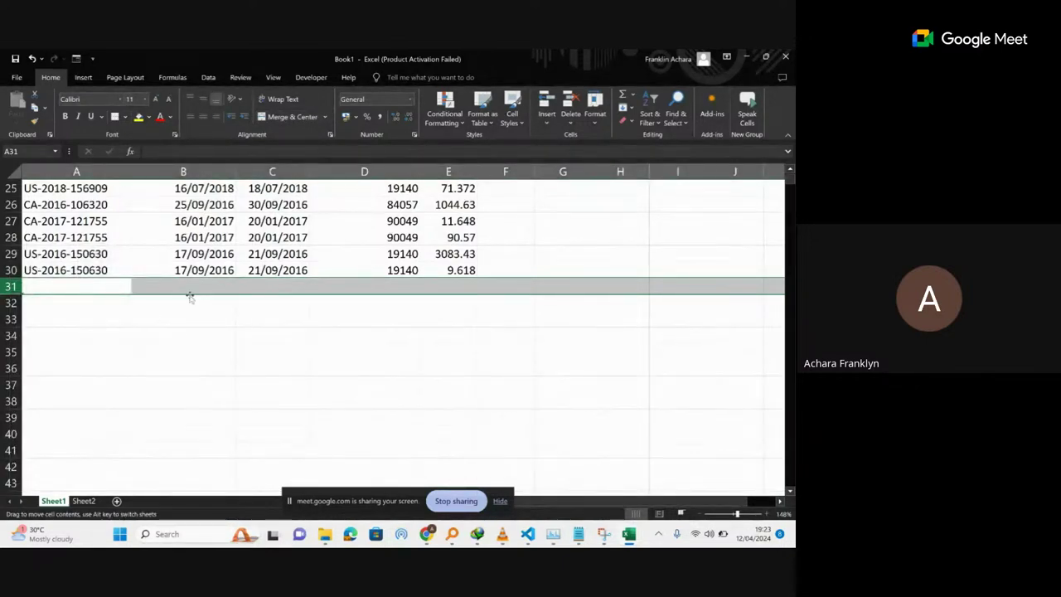
{"action": "left_click", "coordinate": [80, 273]}
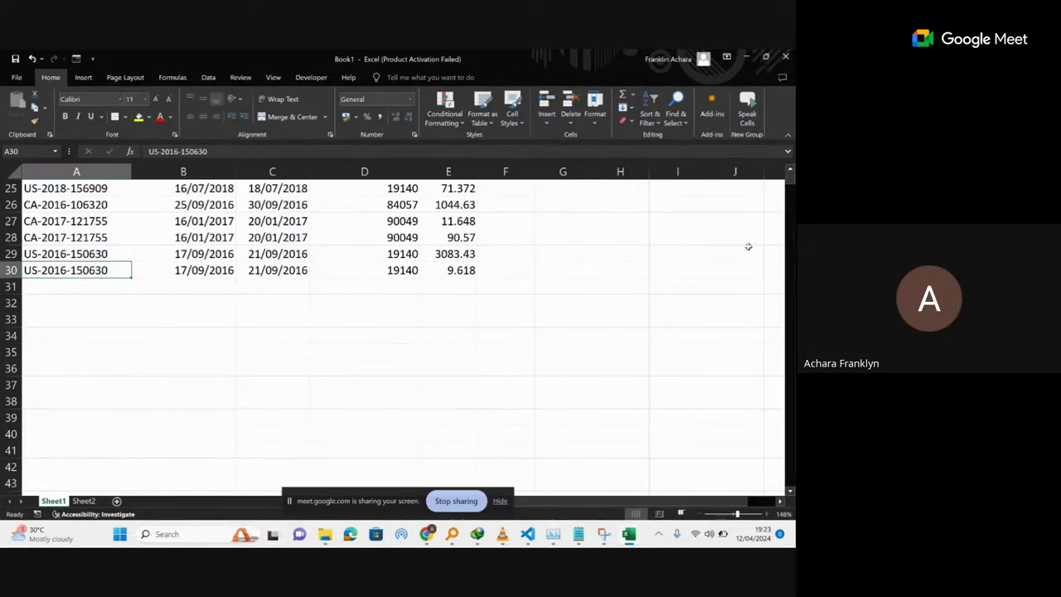
{"action": "left_click_drag", "start_coordinate": [789, 186], "coordinate": [787, 174]}
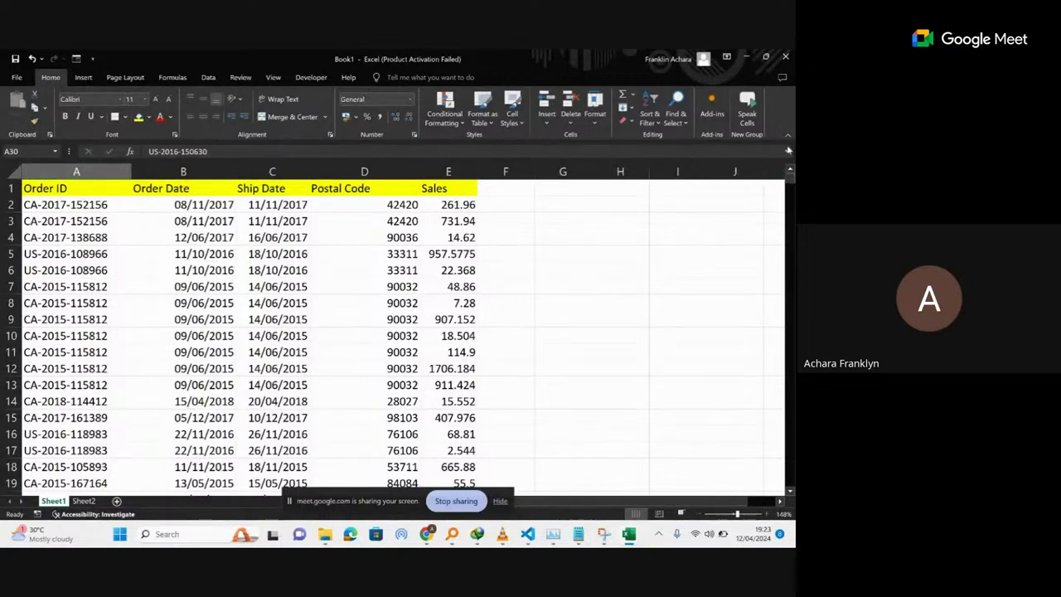
{"action": "mouse_move", "coordinate": [790, 179]}
{"action": "left_mouse_down"}
{"action": "mouse_move", "coordinate": [793, 188]}
{"action": "mouse_move", "coordinate": [792, 178]}
{"action": "left_mouse_up"}
{"action": "left_click", "coordinate": [792, 206]}
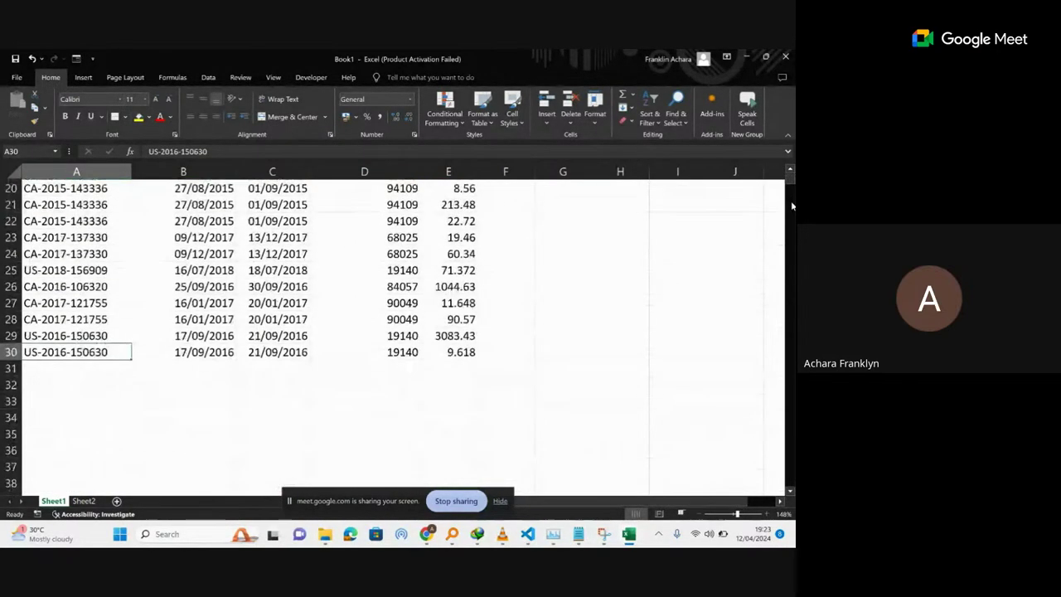
{"action": "left_click", "coordinate": [85, 371]}
{"action": "type", "text": "Gra"}
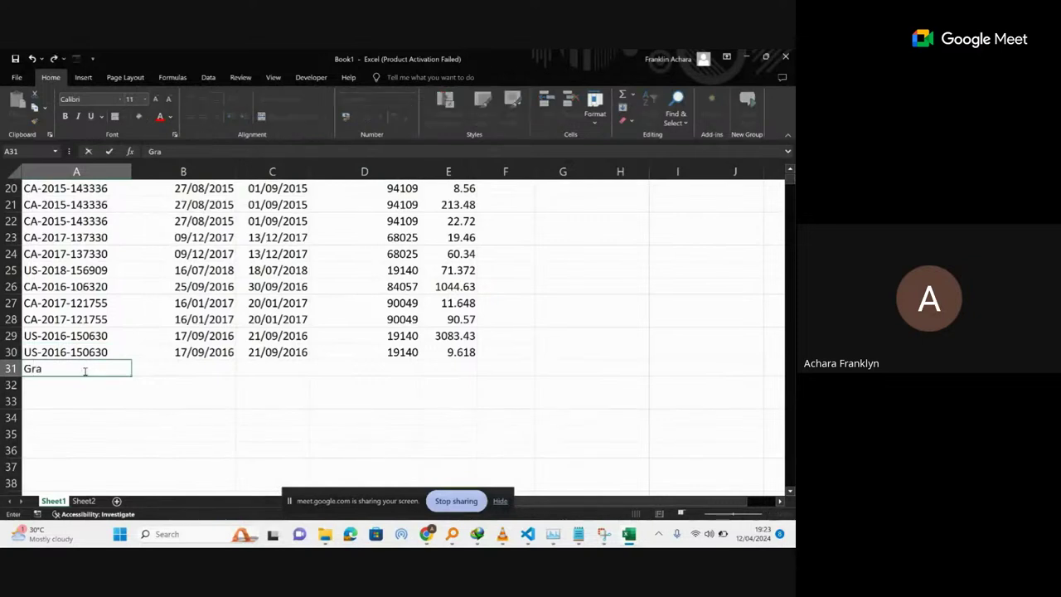
{"action": "type", "text": "nd Total"}
{"action": "left_click", "coordinate": [457, 370]}
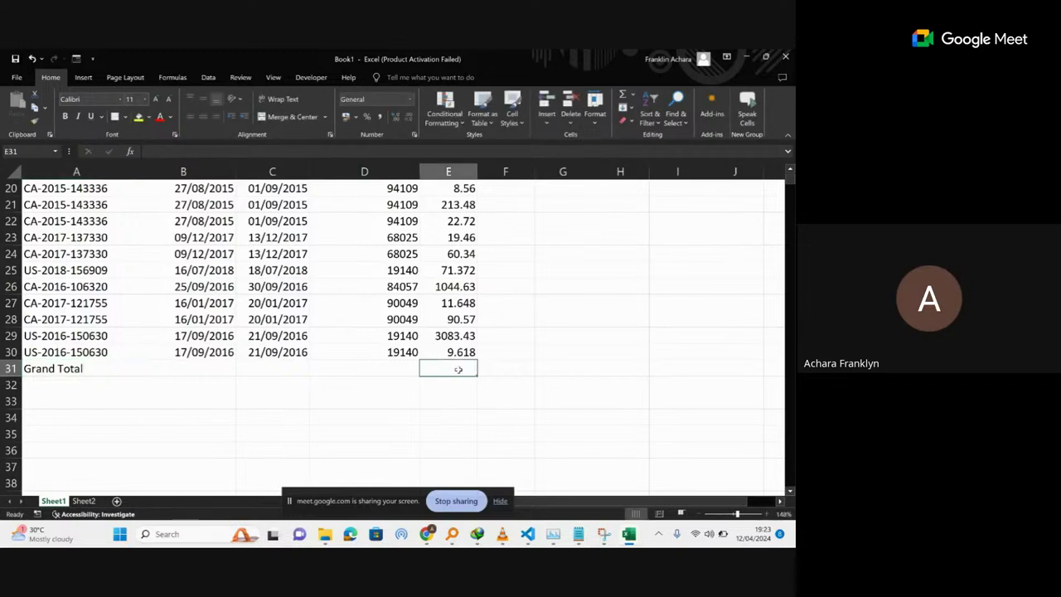
{"action": "type", "text": "10000"}
{"action": "key", "text": "Return"}
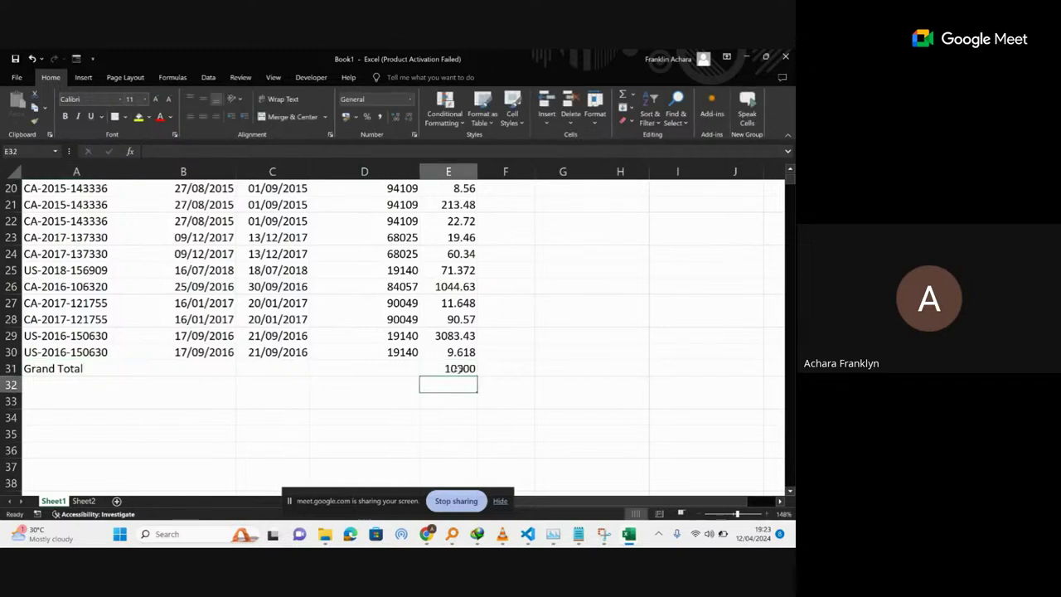
{"action": "double_click", "coordinate": [455, 368]}
{"action": "type", "text": "00"}
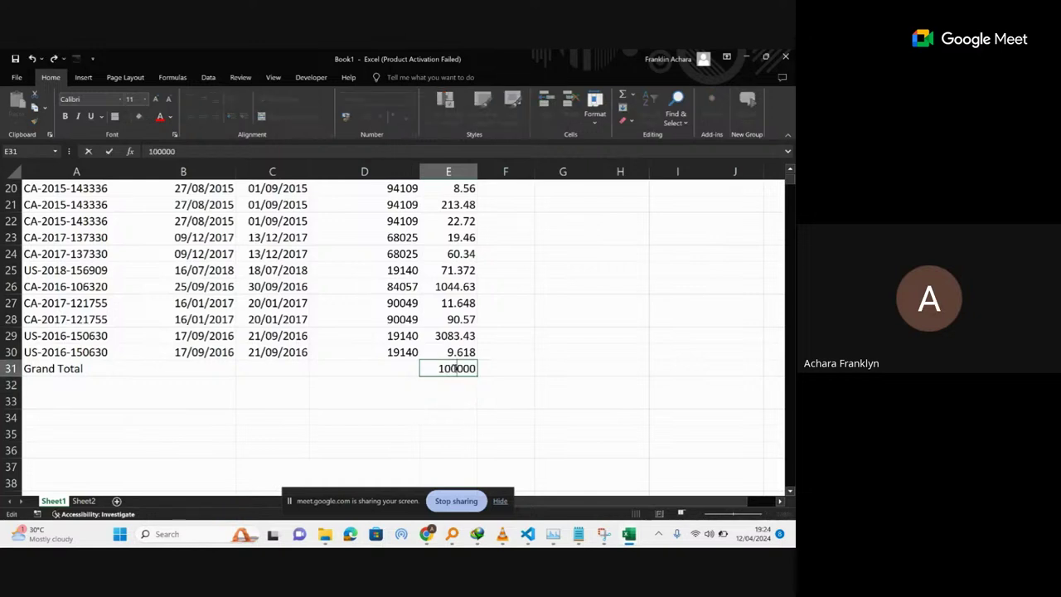
{"action": "key", "text": "Return"}
{"action": "left_click_drag", "start_coordinate": [447, 368], "coordinate": [50, 368]}
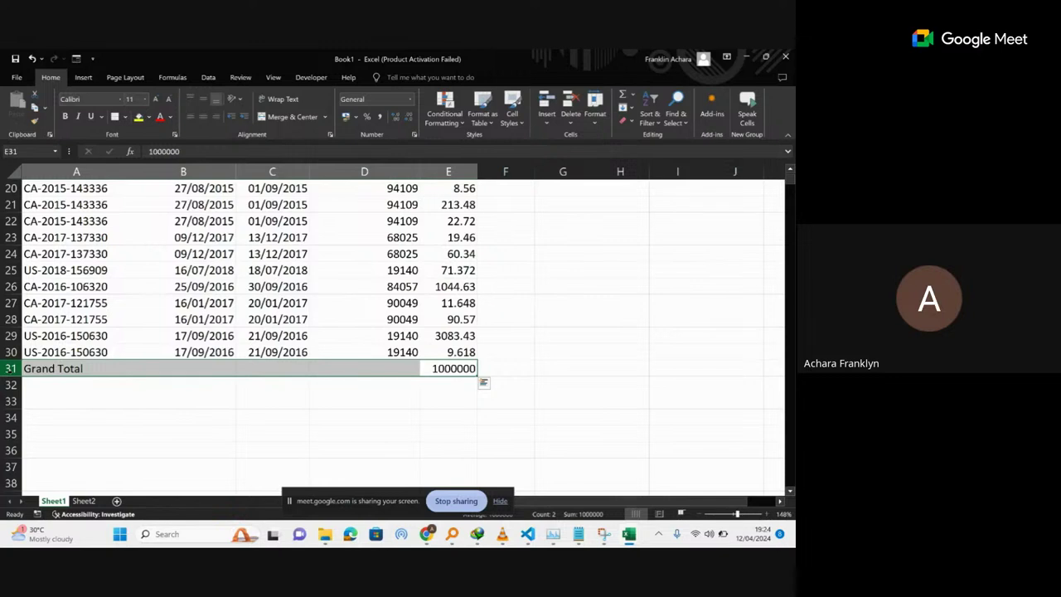
{"action": "left_click", "coordinate": [7, 368]}
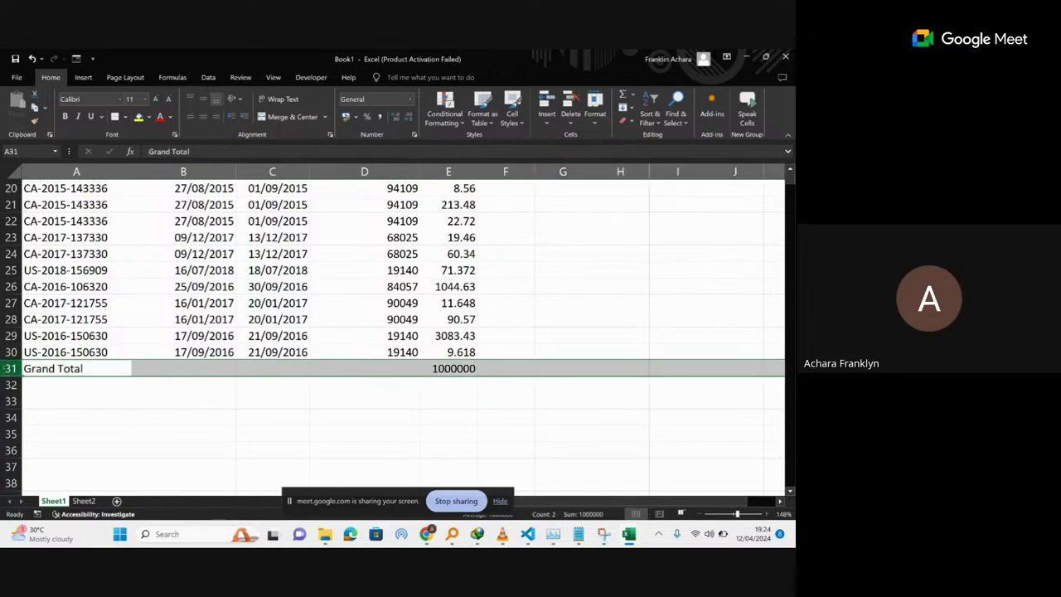
{"action": "key", "text": "Delete"}
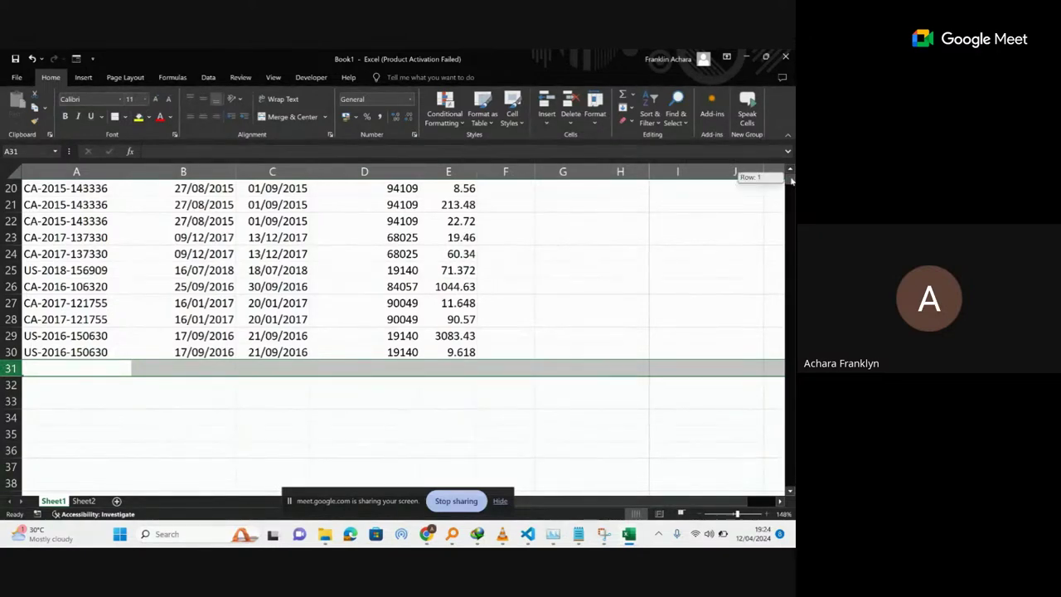
From order ID A2 jump down to the last order ID in A30, then open Windows search.
{"action": "scroll", "coordinate": [758, 184], "scroll_direction": "up", "scroll_amount": 6}
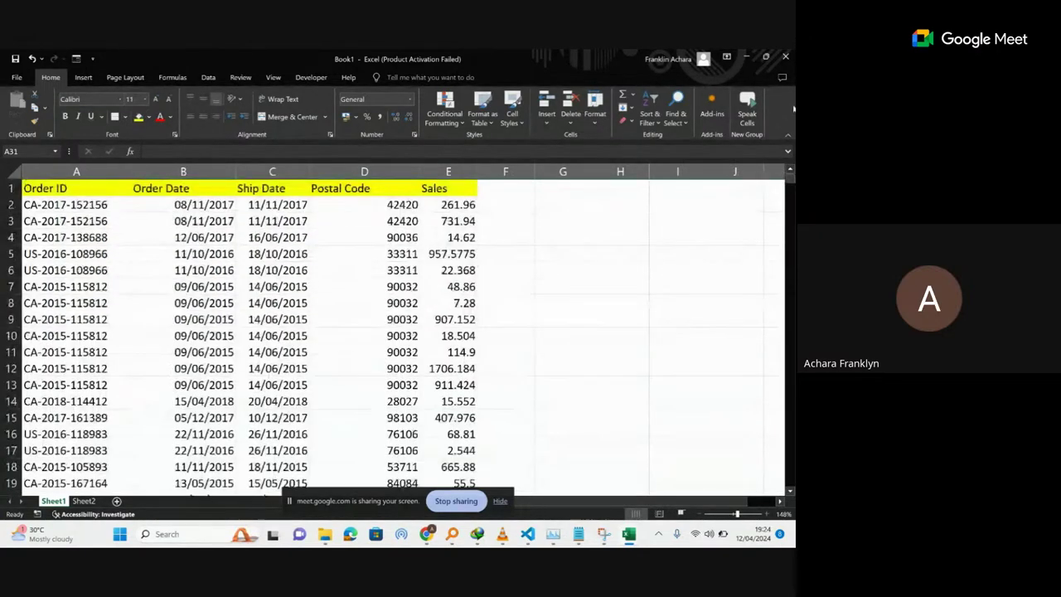
{"action": "left_click", "coordinate": [105, 204]}
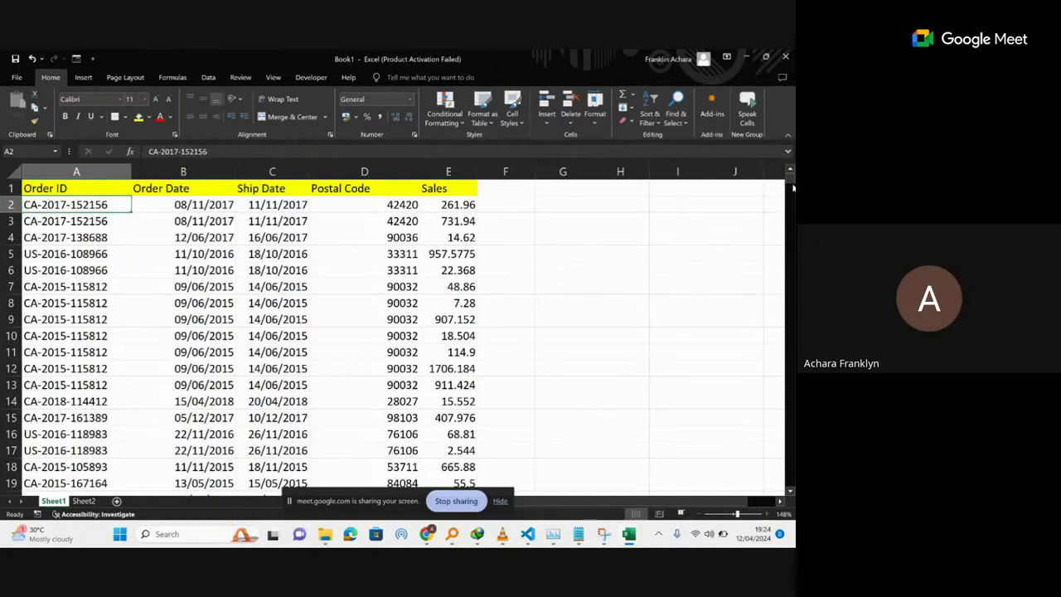
{"action": "key", "text": "Down"}
{"action": "key", "text": "Down"}
{"action": "key", "text": "Down"}
{"action": "key", "text": "Down"}
{"action": "key", "text": "Down"}
{"action": "key", "text": "Down"}
{"action": "key", "text": "Down"}
{"action": "key", "text": "Down"}
{"action": "key", "text": "Down"}
{"action": "key", "text": "Down"}
{"action": "key", "text": "Down"}
{"action": "key", "text": "Down"}
{"action": "key", "text": "Down"}
{"action": "key", "text": "Down"}
{"action": "key", "text": "Down"}
{"action": "key", "text": "Down"}
{"action": "key", "text": "Down"}
{"action": "key", "text": "Down"}
{"action": "key", "text": "Down"}
{"action": "key", "text": "Down"}
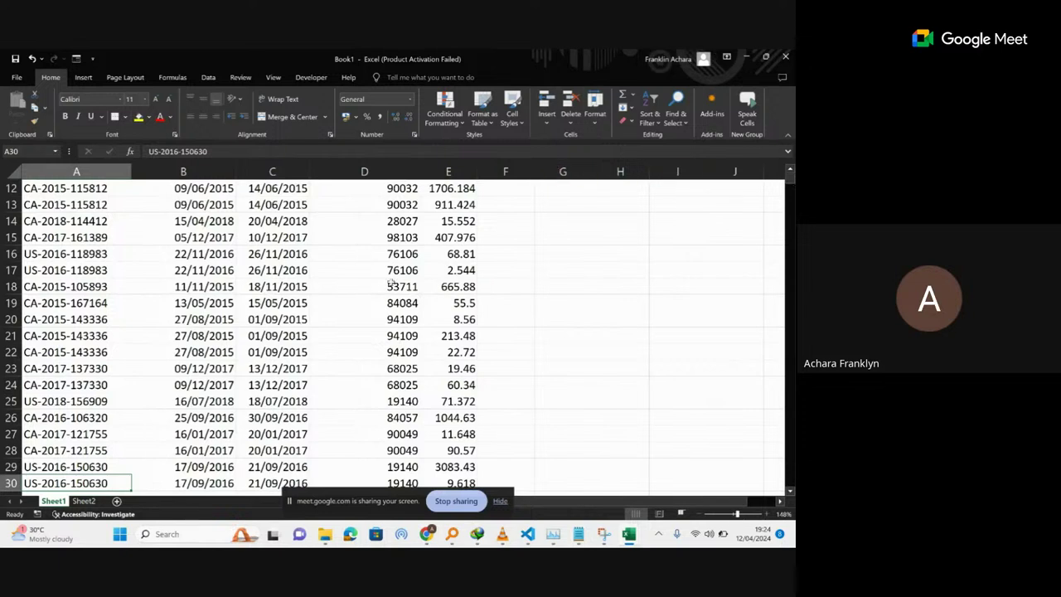
{"action": "left_click", "coordinate": [196, 534]}
{"action": "type", "text": "oneNote"}
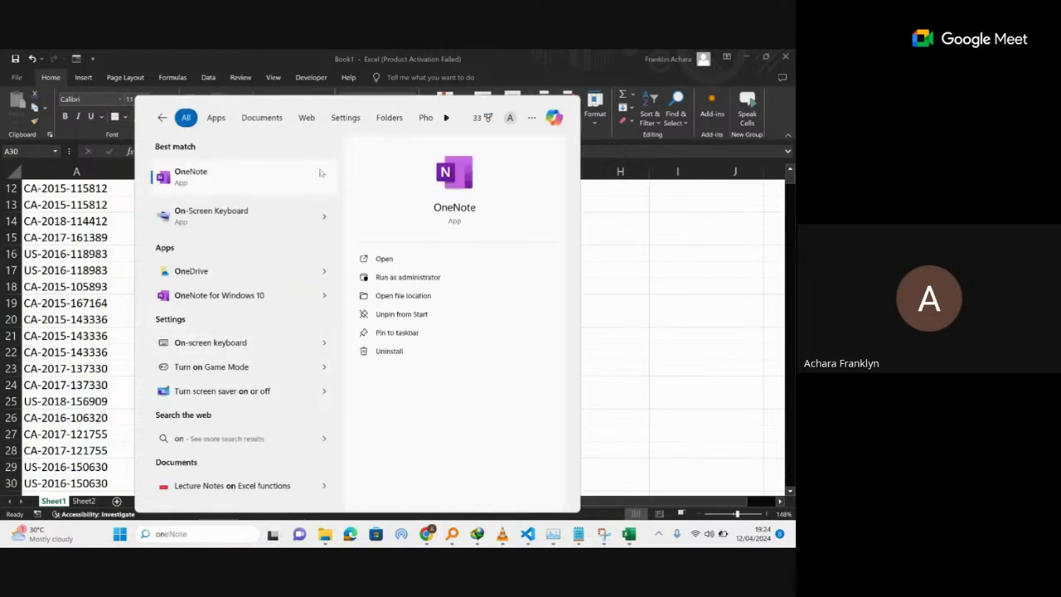
{"action": "left_click", "coordinate": [236, 210]}
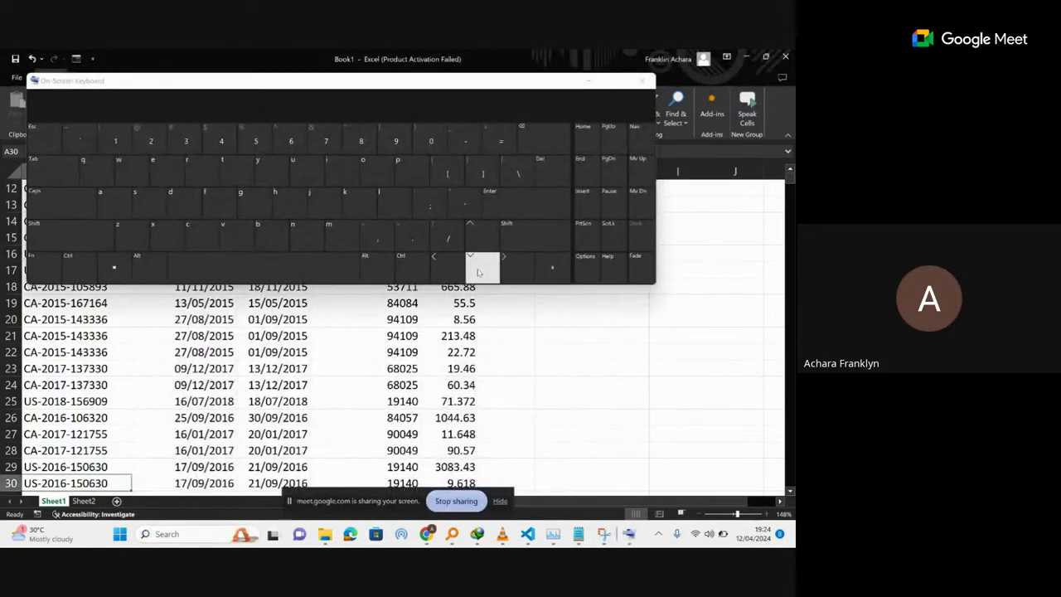
{"action": "left_click_drag", "start_coordinate": [385, 85], "coordinate": [441, 181]}
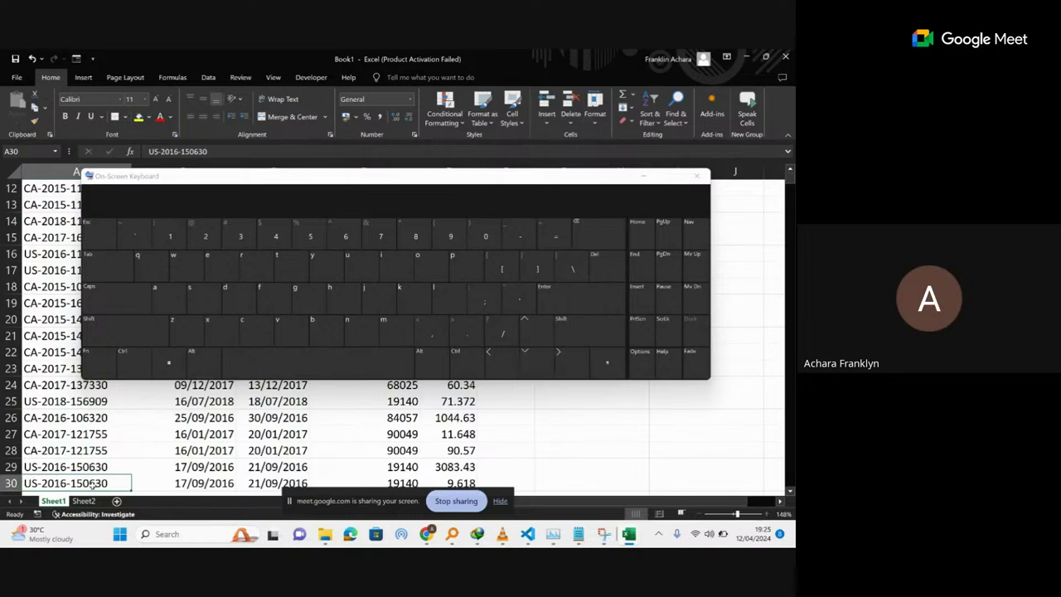
{"action": "left_click", "coordinate": [644, 178]}
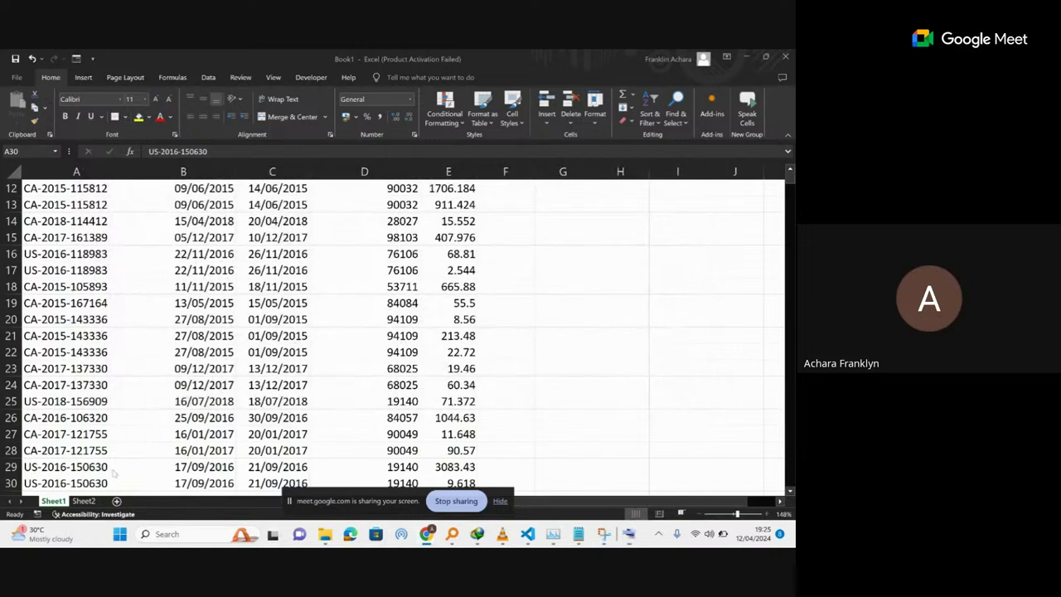
Return to Excel, go to A1 with Ctrl+Home, and select Order ID cells A1:A30.
{"action": "left_click", "coordinate": [83, 480]}
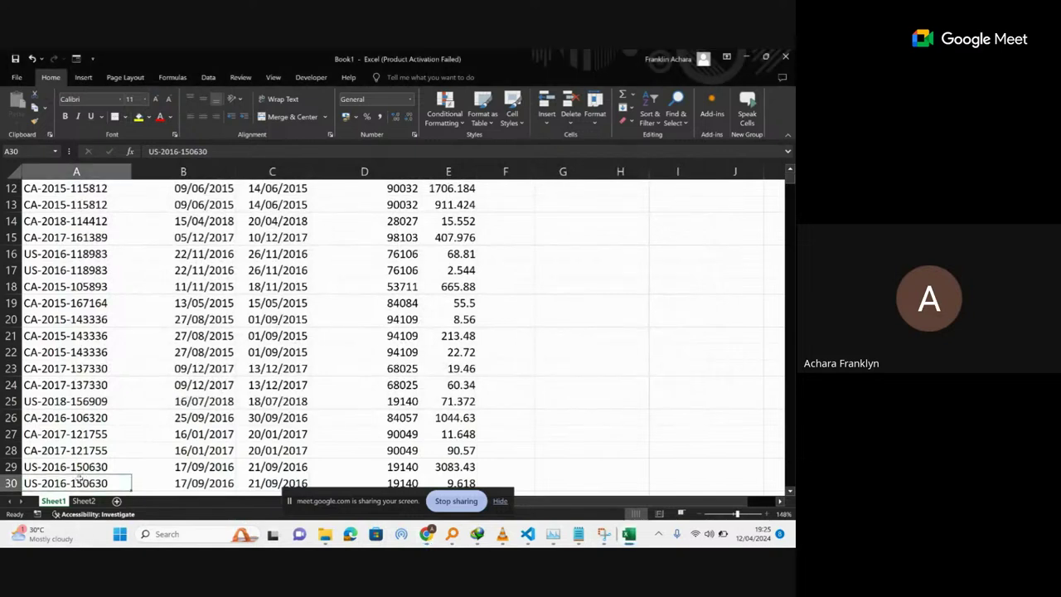
{"action": "key", "text": "ctrl+Home"}
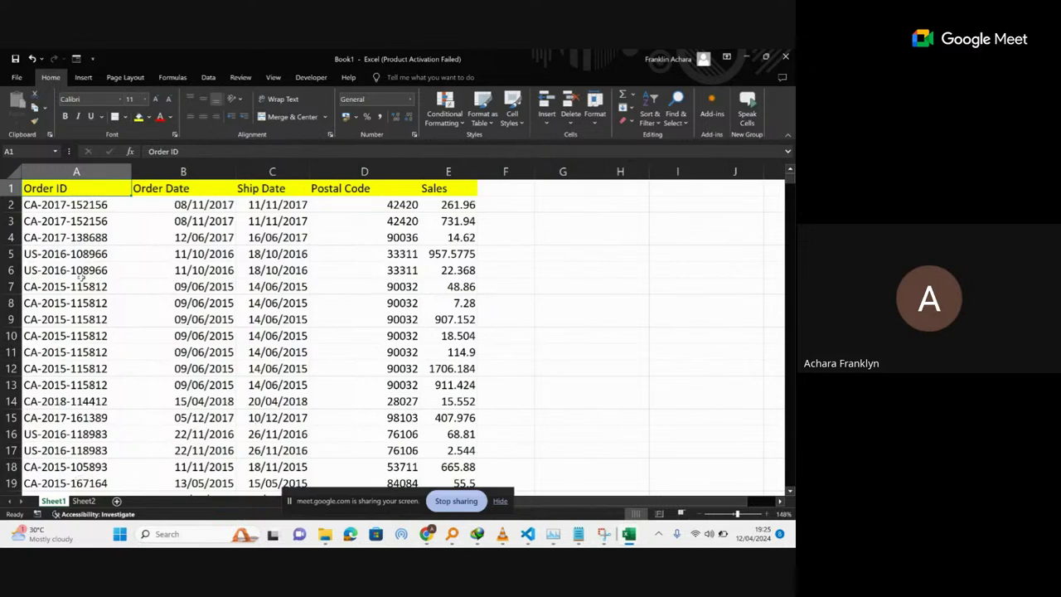
{"action": "left_click", "coordinate": [149, 234]}
{"action": "left_click", "coordinate": [67, 185]}
{"action": "left_click", "coordinate": [104, 267]}
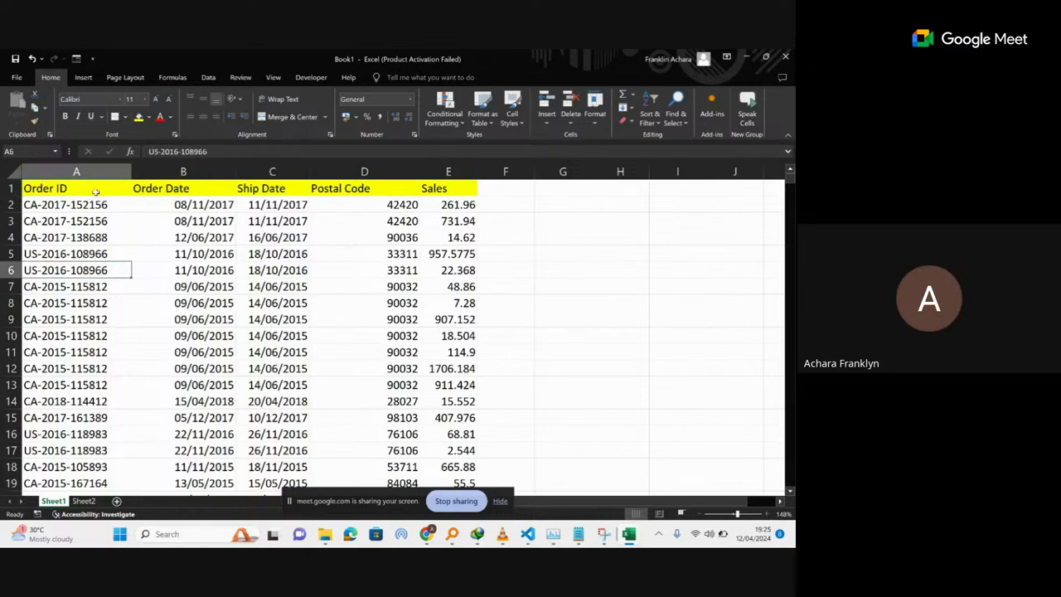
{"action": "mouse_move", "coordinate": [98, 191]}
{"action": "left_mouse_down"}
{"action": "mouse_move", "coordinate": [103, 341]}
{"action": "mouse_move", "coordinate": [98, 191]}
{"action": "left_mouse_up"}
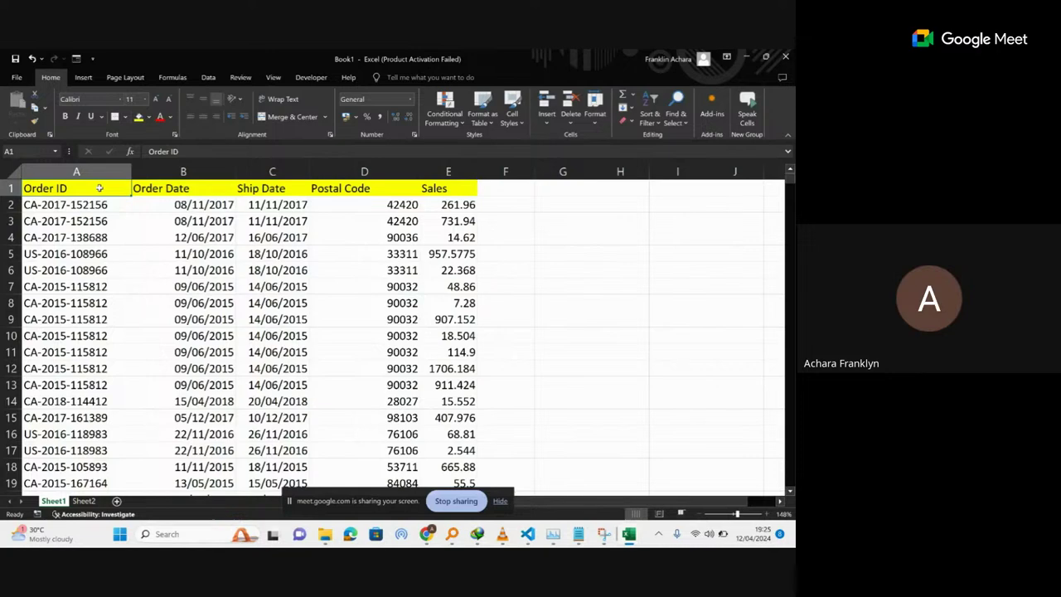
{"action": "key", "text": "shift+Down"}
{"action": "key", "text": "shift+Down"}
{"action": "key", "text": "shift+Down"}
{"action": "key", "text": "shift+Down"}
{"action": "key", "text": "shift+Down"}
{"action": "key", "text": "shift+Down"}
{"action": "key", "text": "shift+Down"}
{"action": "key", "text": "shift+Down"}
{"action": "key", "text": "shift+Down"}
{"action": "key", "text": "shift+Down"}
{"action": "key", "text": "shift+Down"}
{"action": "key", "text": "shift+Down"}
{"action": "key", "text": "shift+Down"}
{"action": "key", "text": "shift+Down"}
{"action": "key", "text": "shift+Down"}
{"action": "key", "text": "shift+Down"}
{"action": "key", "text": "shift+Down"}
{"action": "key", "text": "shift+Down"}
{"action": "key", "text": "shift+Down"}
{"action": "key", "text": "shift+Down"}
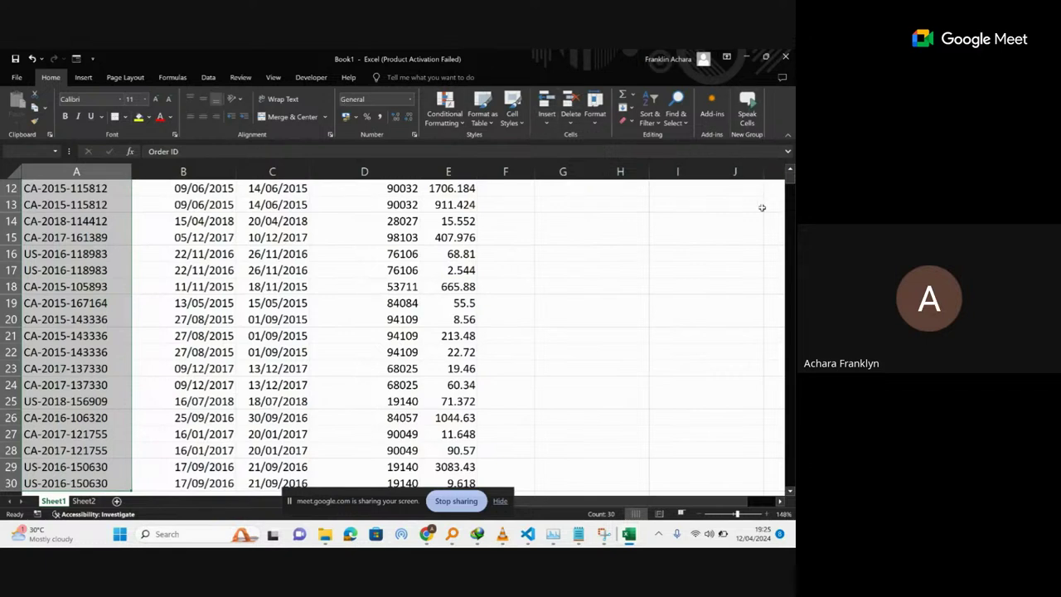
Select A1:A30, then extend the selection with Ctrl+Shift+Right to A1:E30.
{"action": "left_click", "coordinate": [66, 485]}
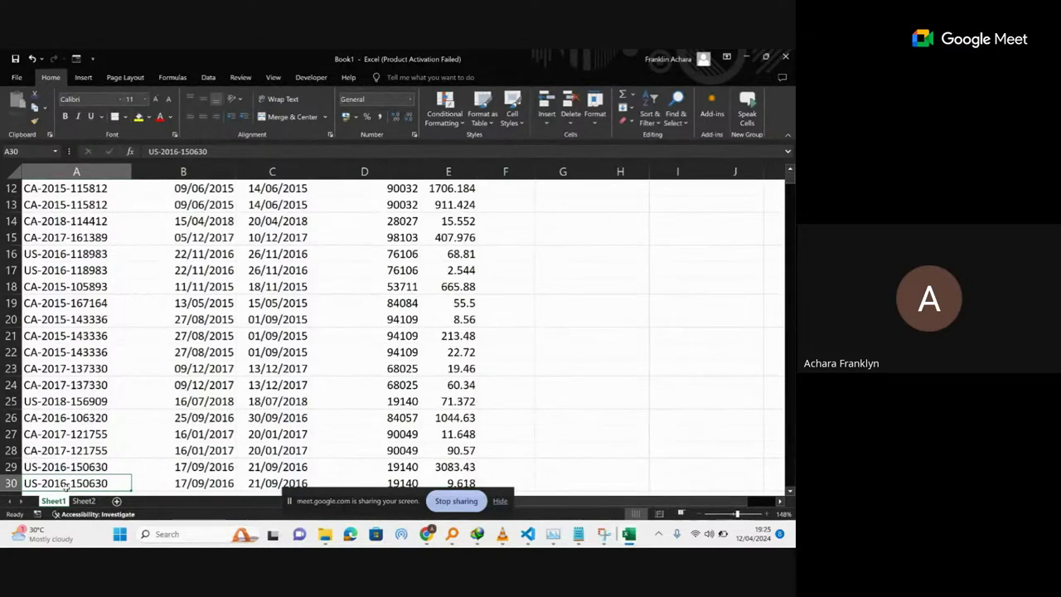
{"action": "key", "text": "ctrl+shift+Up"}
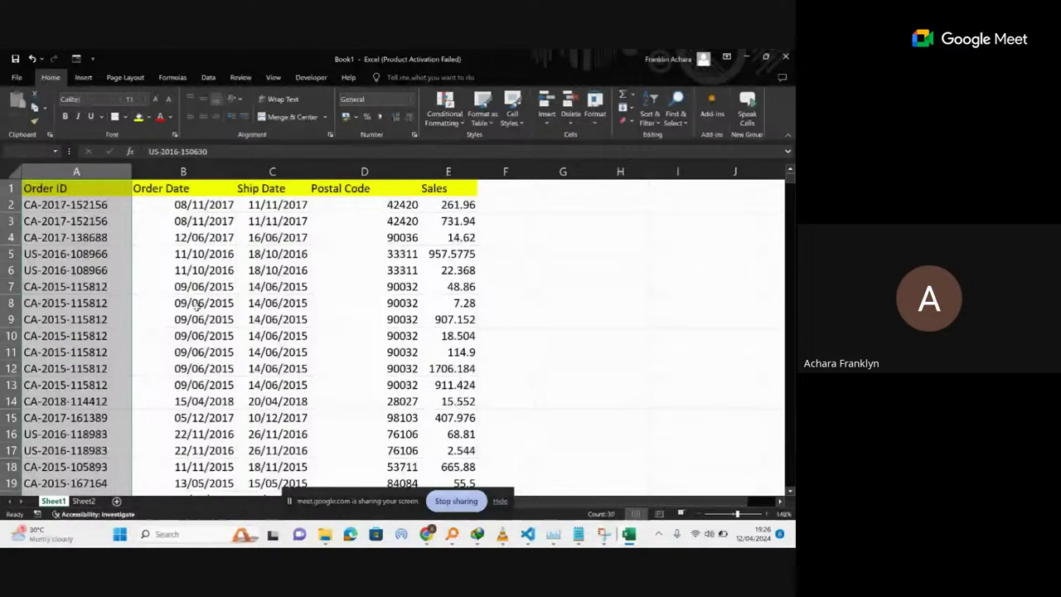
{"action": "left_click", "coordinate": [197, 305]}
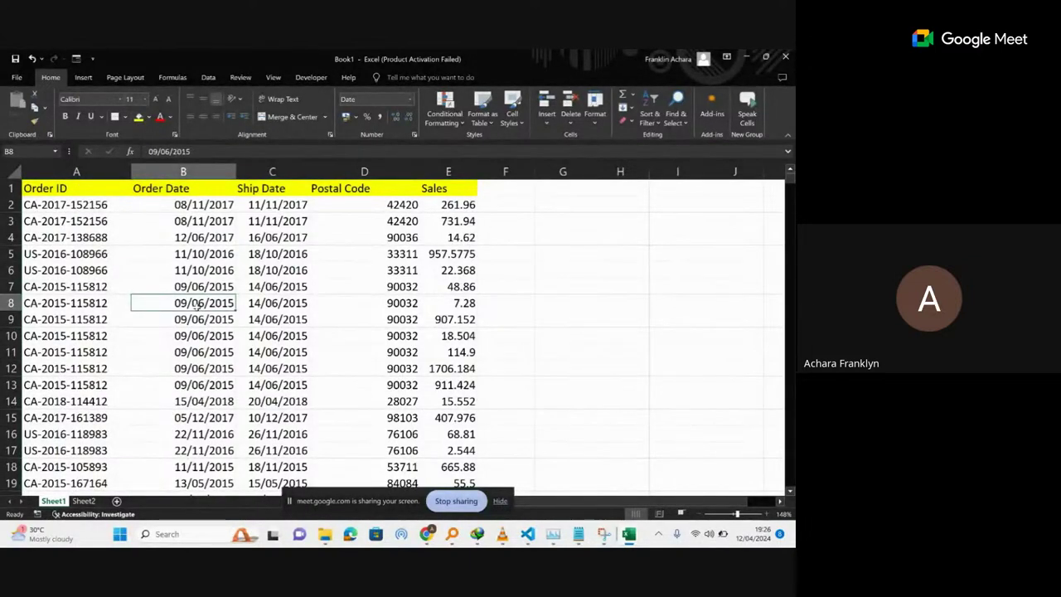
{"action": "left_click", "coordinate": [79, 189]}
{"action": "left_click_drag", "start_coordinate": [79, 189], "coordinate": [79, 483]}
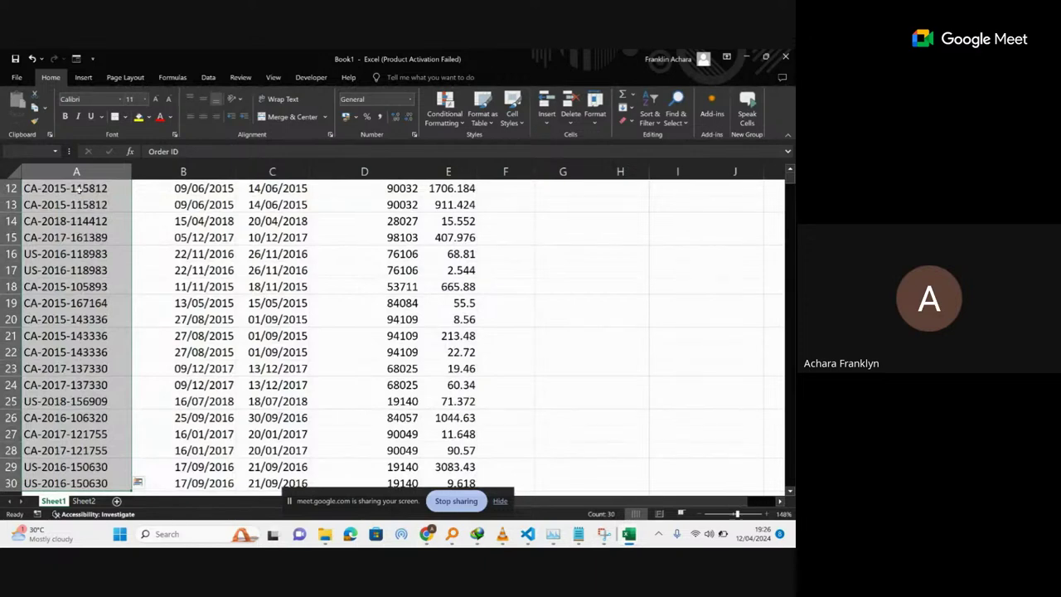
{"action": "key", "text": "ctrl+shift+Right"}
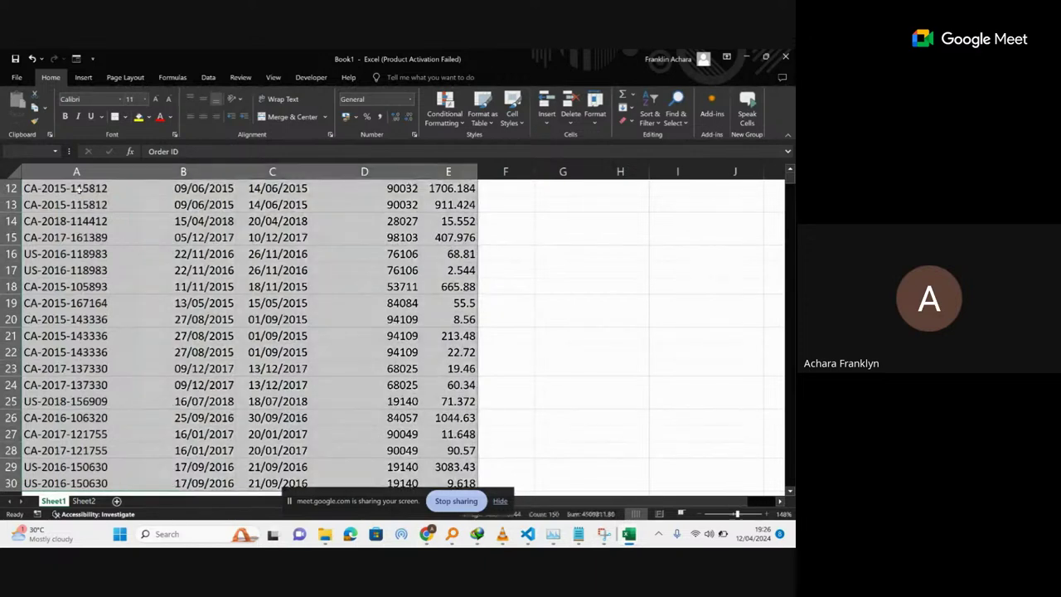
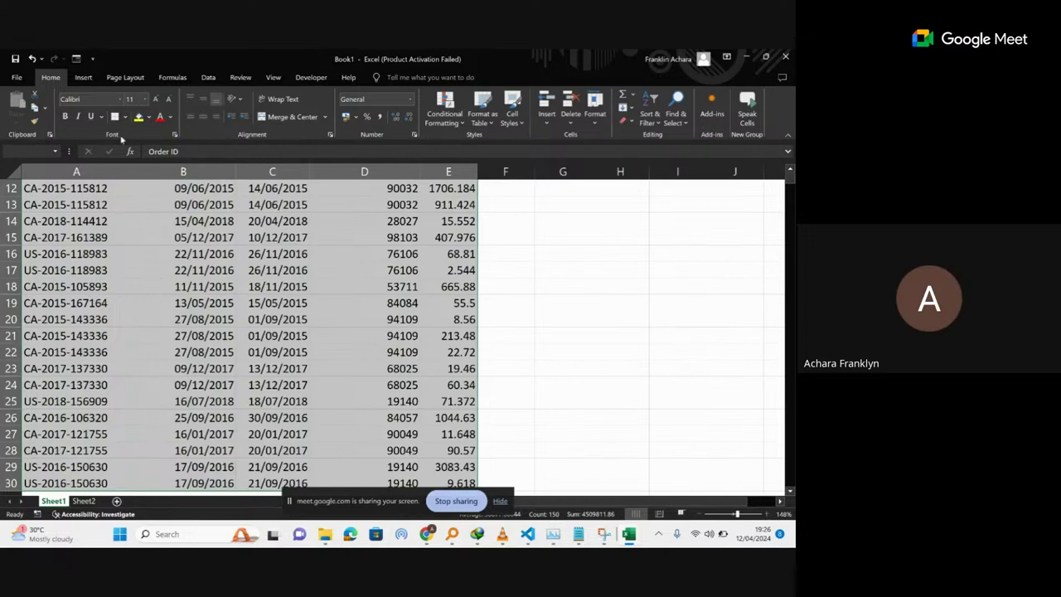
Select the order records A16:E30 and copy them with Ctrl+C.
{"action": "left_click", "coordinate": [464, 253]}
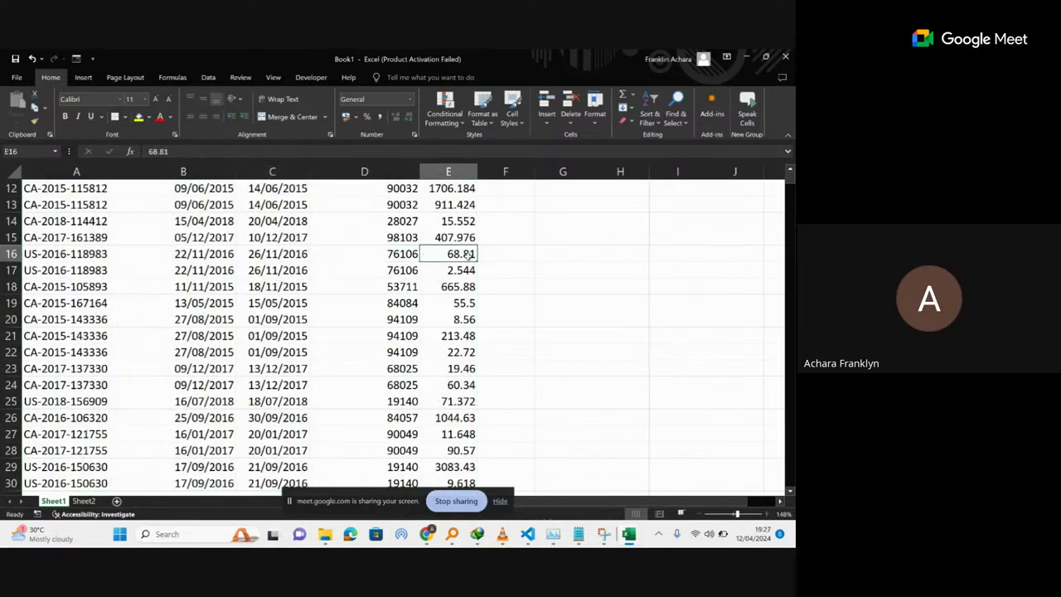
{"action": "key", "text": "ctrl+shift+Left"}
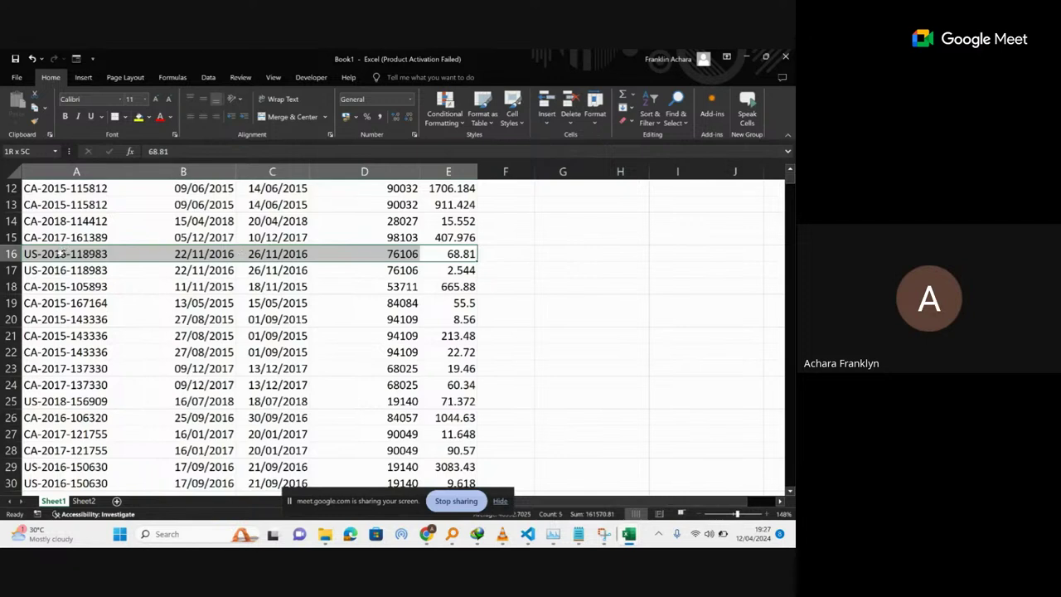
{"action": "left_click", "coordinate": [429, 255]}
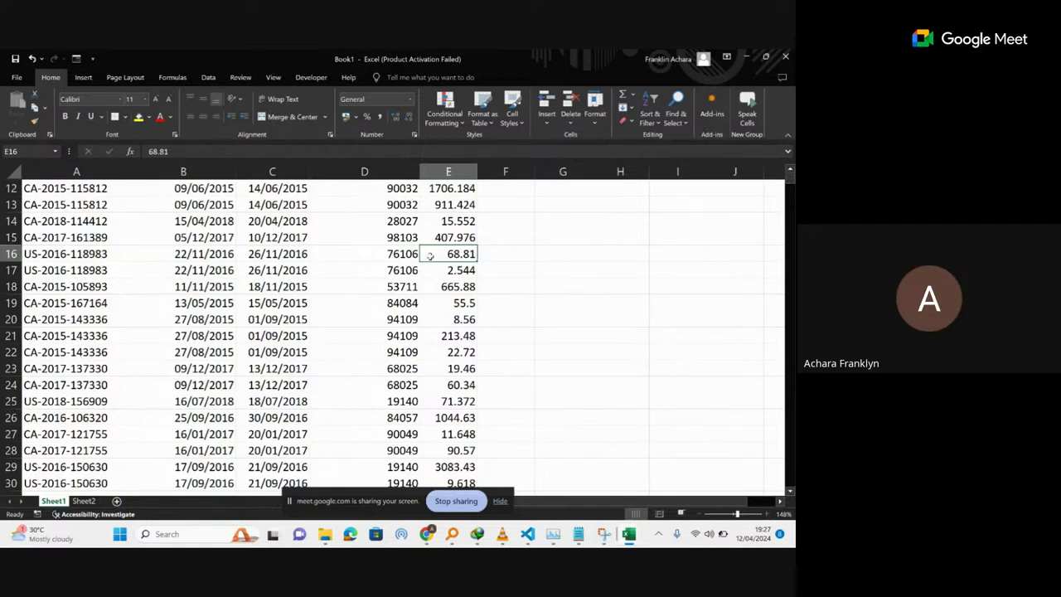
{"action": "key", "text": "shift+Home"}
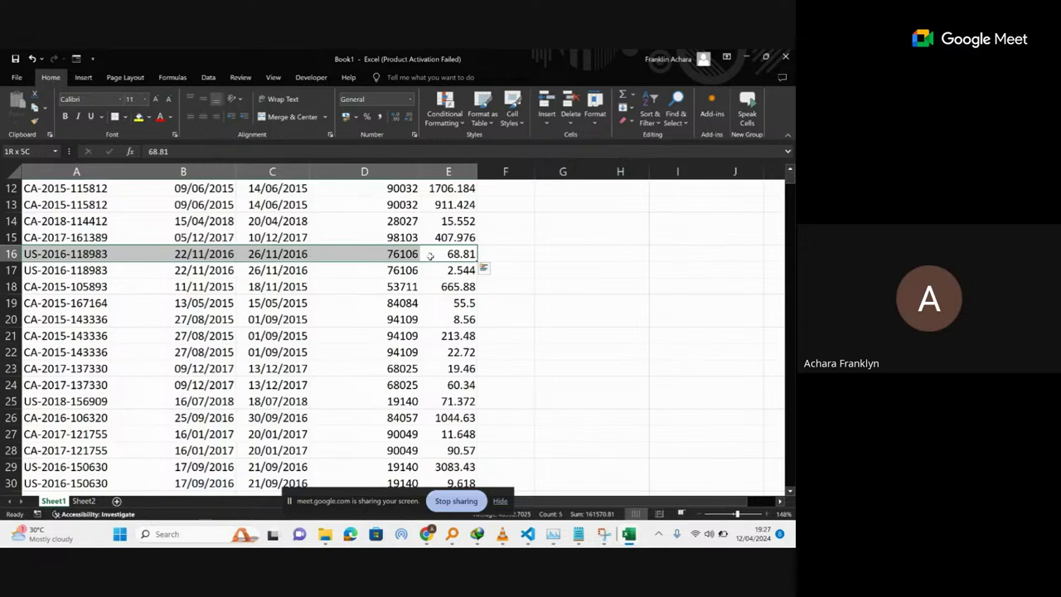
{"action": "key", "text": "ctrl+shift+Down"}
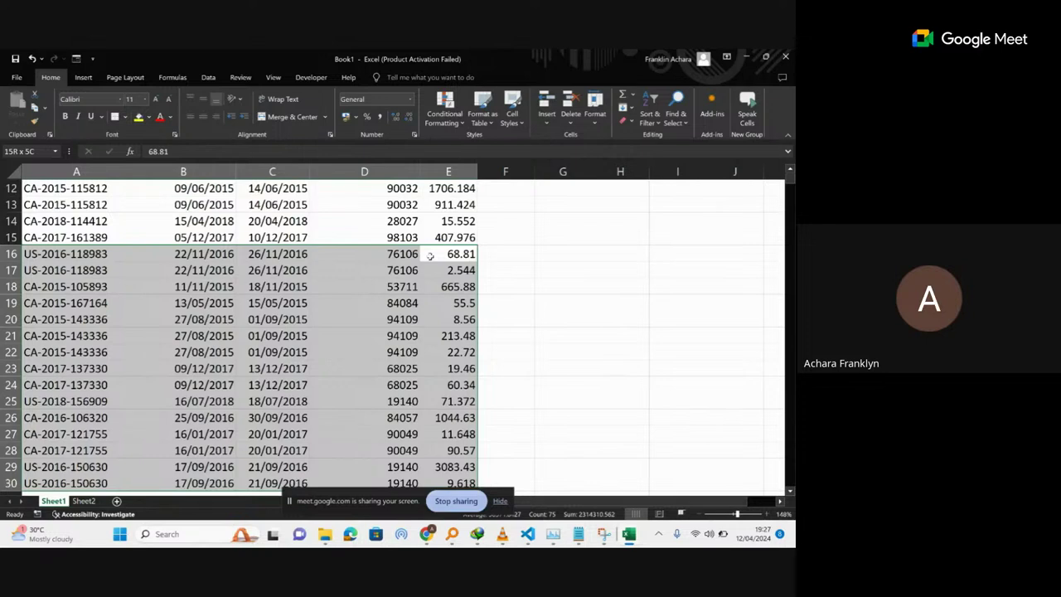
{"action": "key", "text": "ctrl+c"}
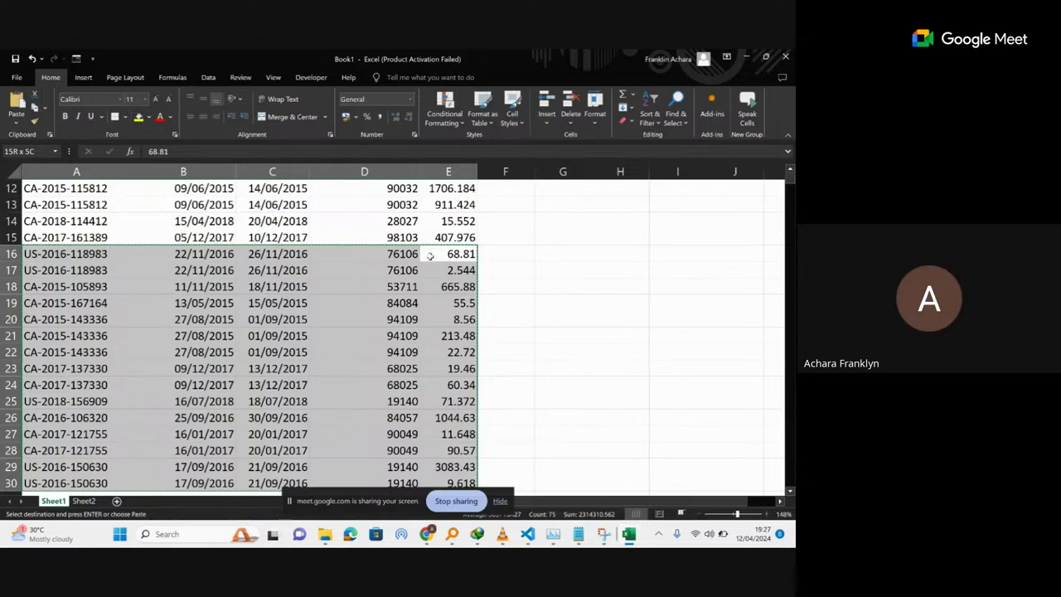
{"action": "left_click", "coordinate": [42, 319]}
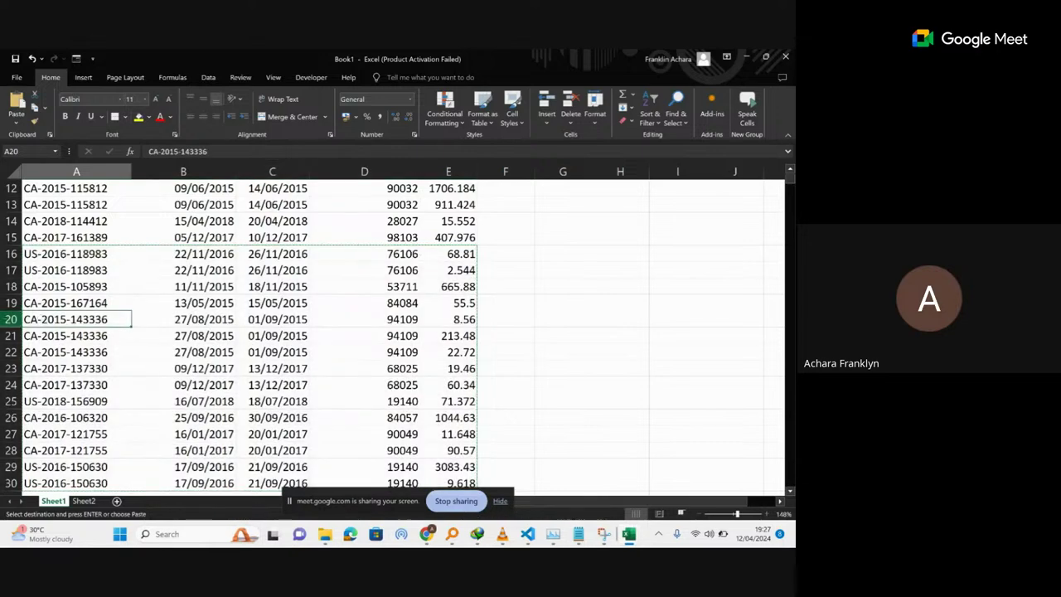
{"action": "left_click", "coordinate": [11, 319]}
{"action": "right_click", "coordinate": [11, 319]}
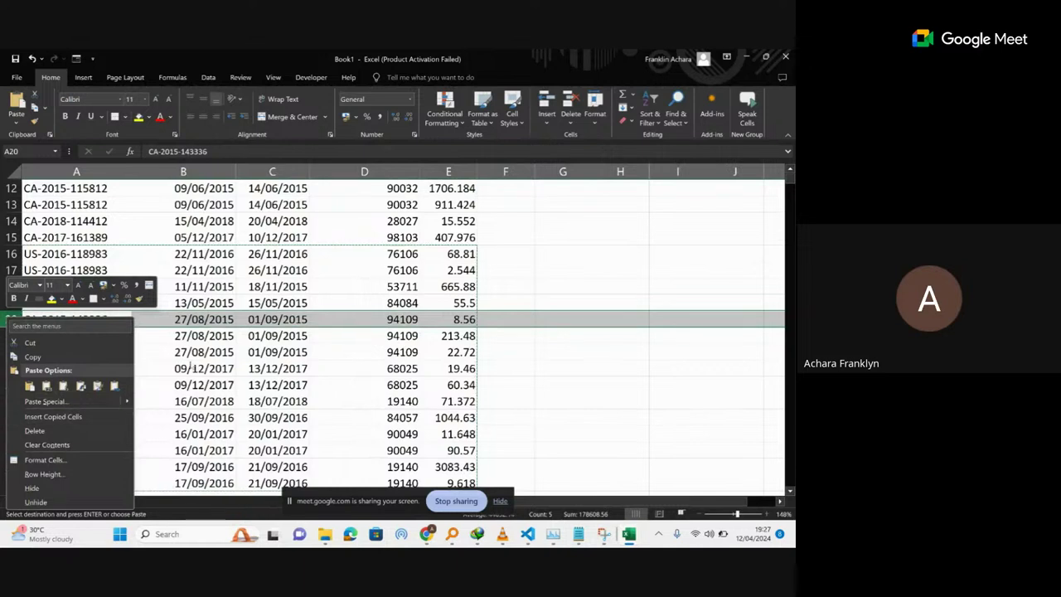
{"action": "left_click", "coordinate": [235, 306]}
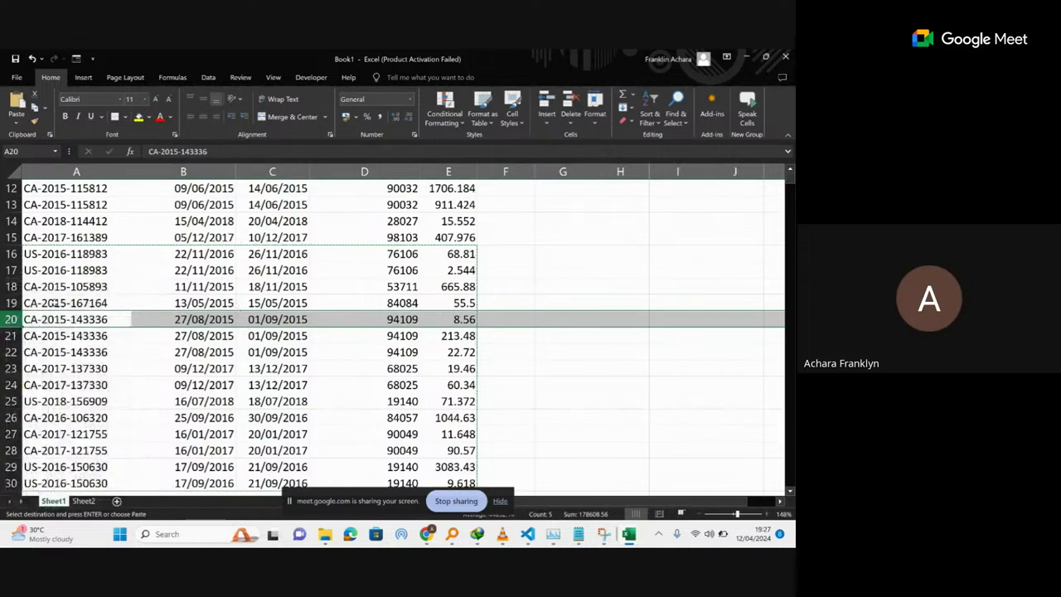
{"action": "right_click", "coordinate": [12, 319]}
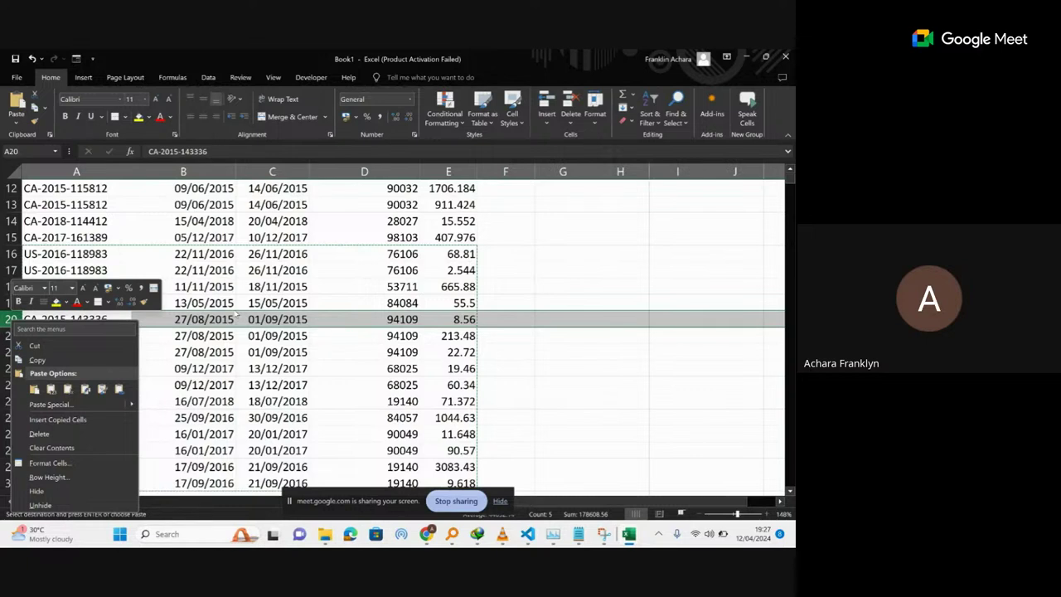
{"action": "left_click", "coordinate": [236, 319]}
{"action": "scroll", "coordinate": [93, 199], "scroll_direction": "up", "scroll_amount": 4}
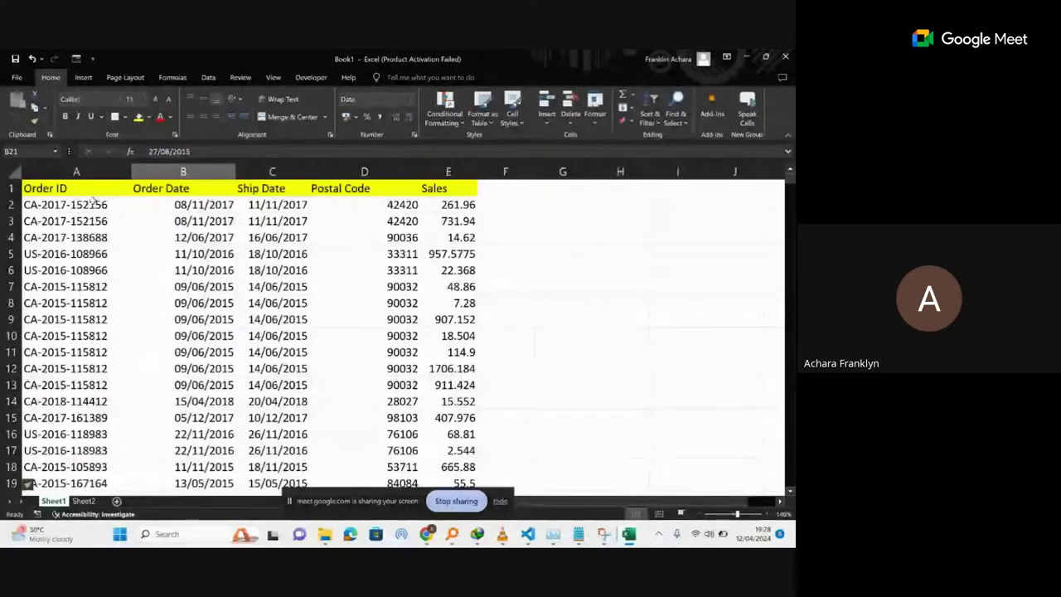
{"action": "left_click", "coordinate": [93, 201]}
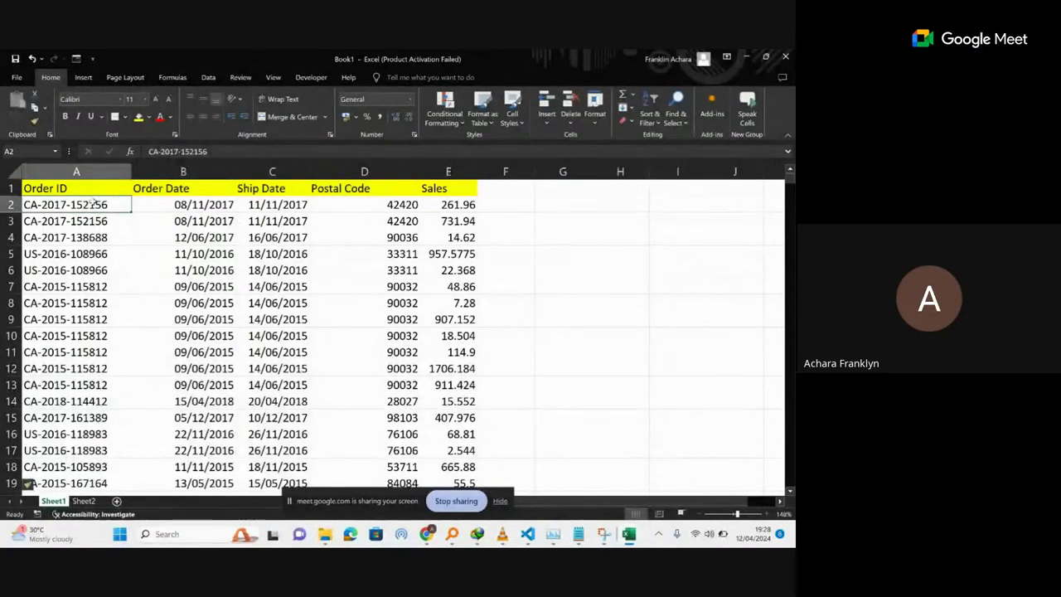
{"action": "key", "text": "ctrl+shift+Down"}
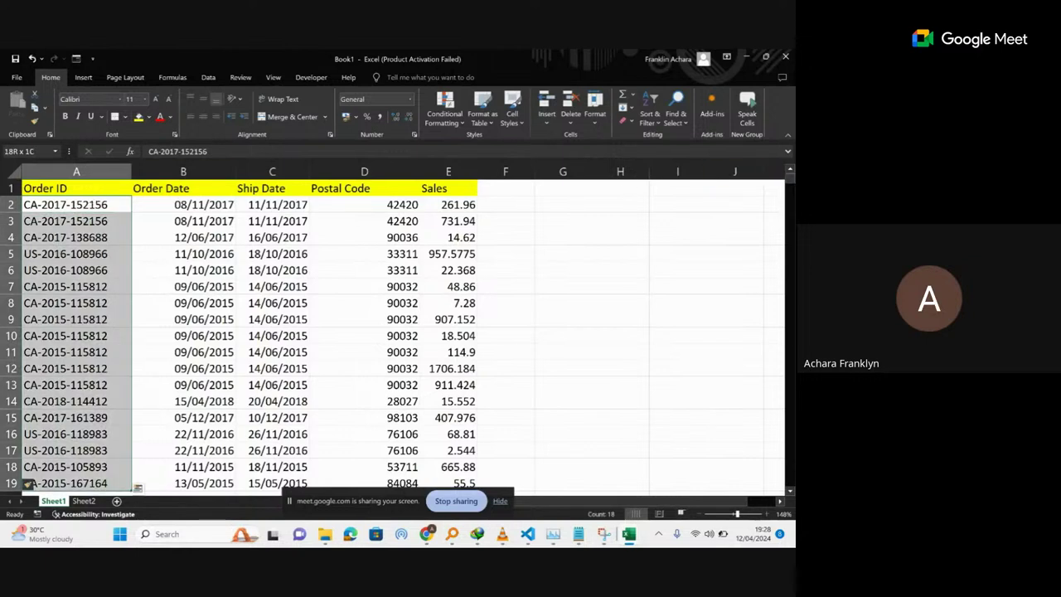
{"action": "left_click", "coordinate": [791, 493]}
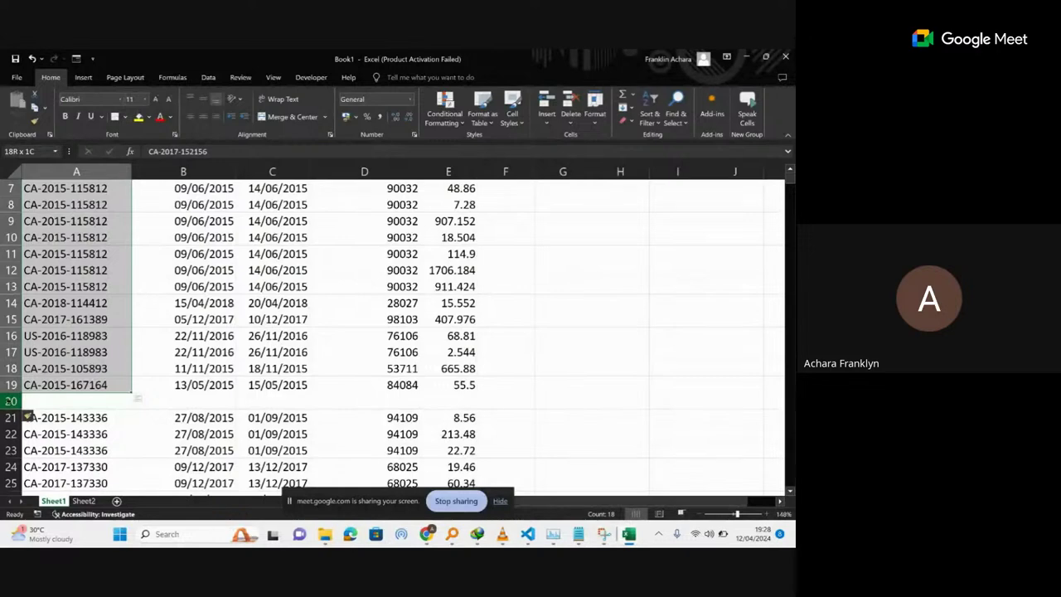
{"action": "left_click_drag", "start_coordinate": [28, 417], "coordinate": [10, 401]}
{"action": "scroll", "coordinate": [28, 417], "scroll_direction": "down", "scroll_amount": 2}
{"action": "left_click", "coordinate": [76, 284]}
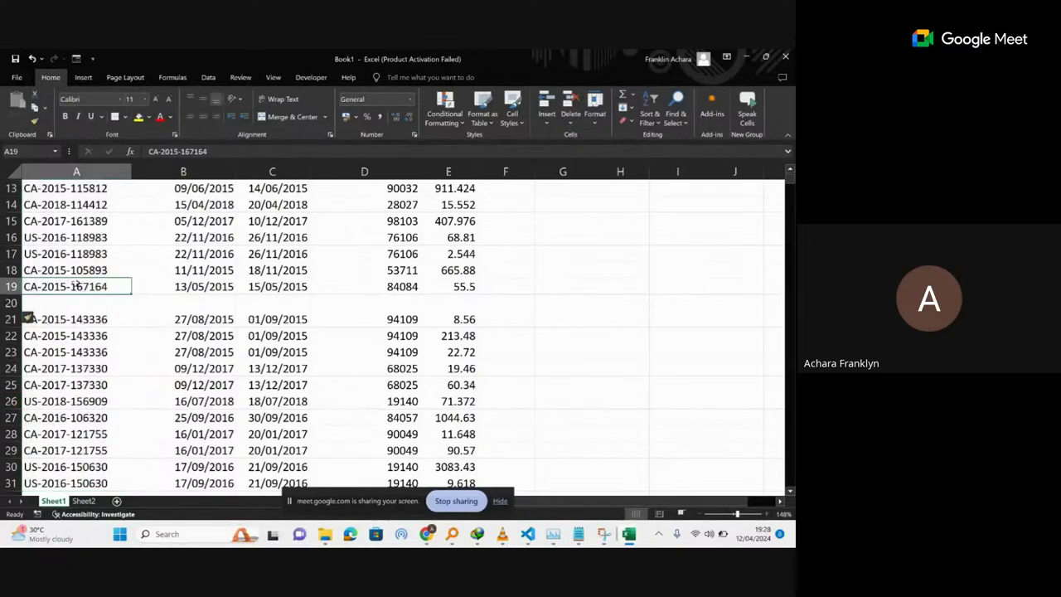
Insert a blank column C in front of the Ship Date column.
{"action": "left_click", "coordinate": [11, 302]}
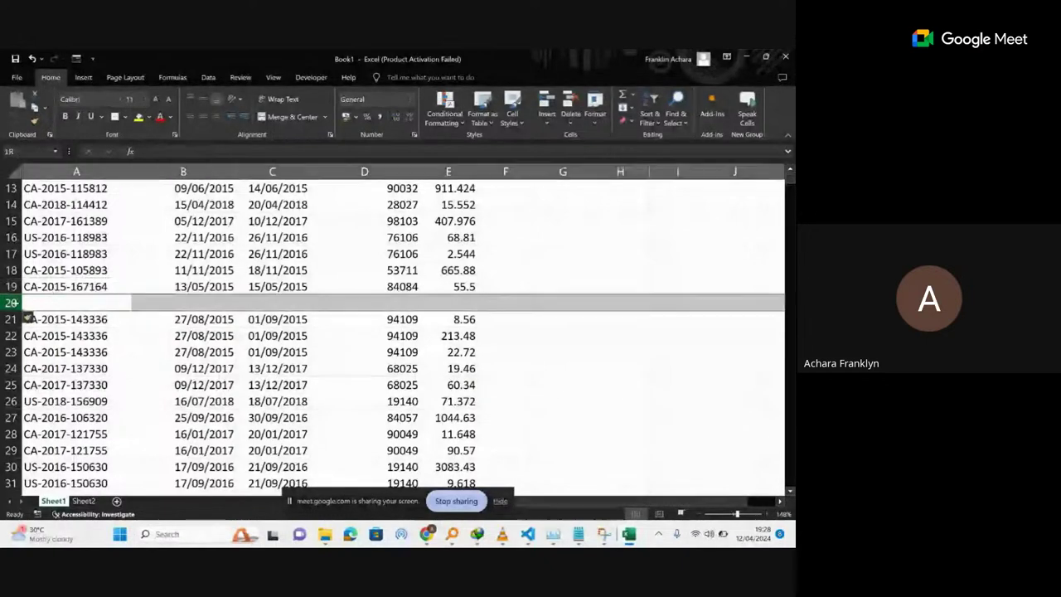
{"action": "left_click", "coordinate": [248, 172]}
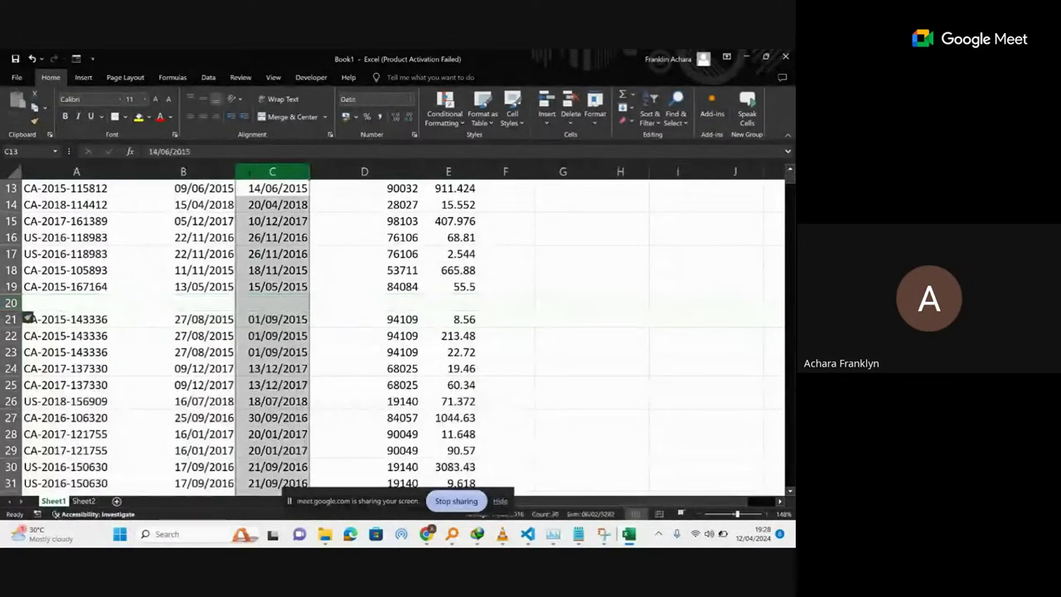
{"action": "right_click", "coordinate": [250, 174]}
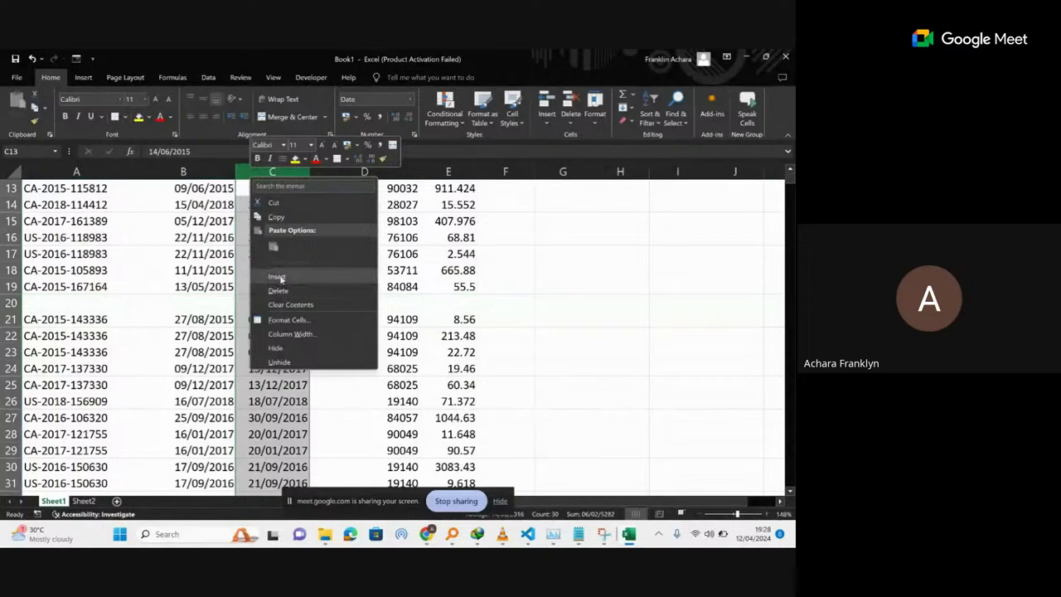
{"action": "left_click", "coordinate": [280, 276]}
Select row 17 back to column B, then delete the blank column C.
{"action": "left_click", "coordinate": [416, 267]}
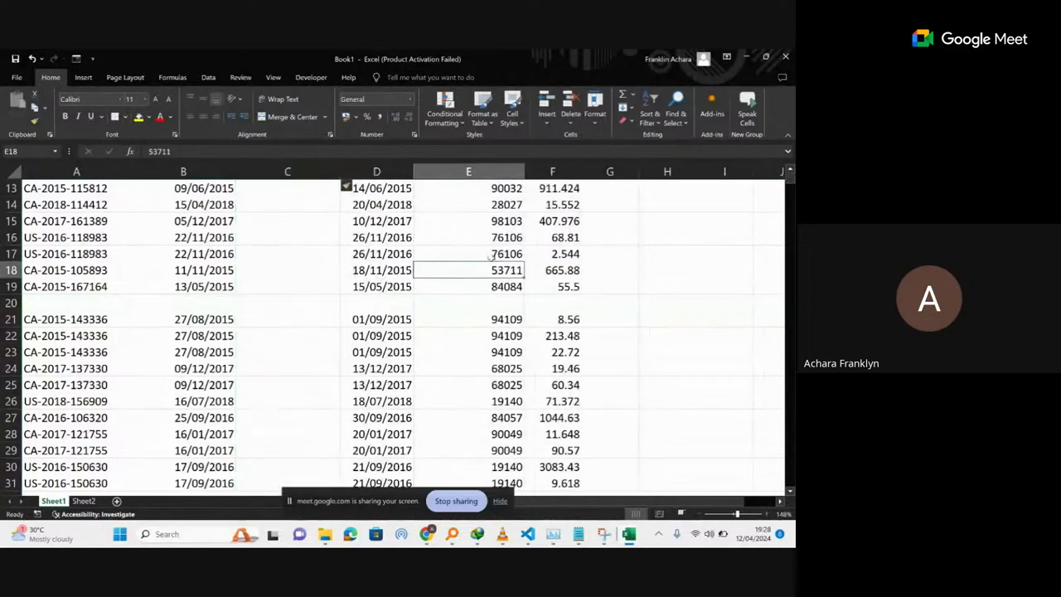
{"action": "left_click", "coordinate": [561, 259]}
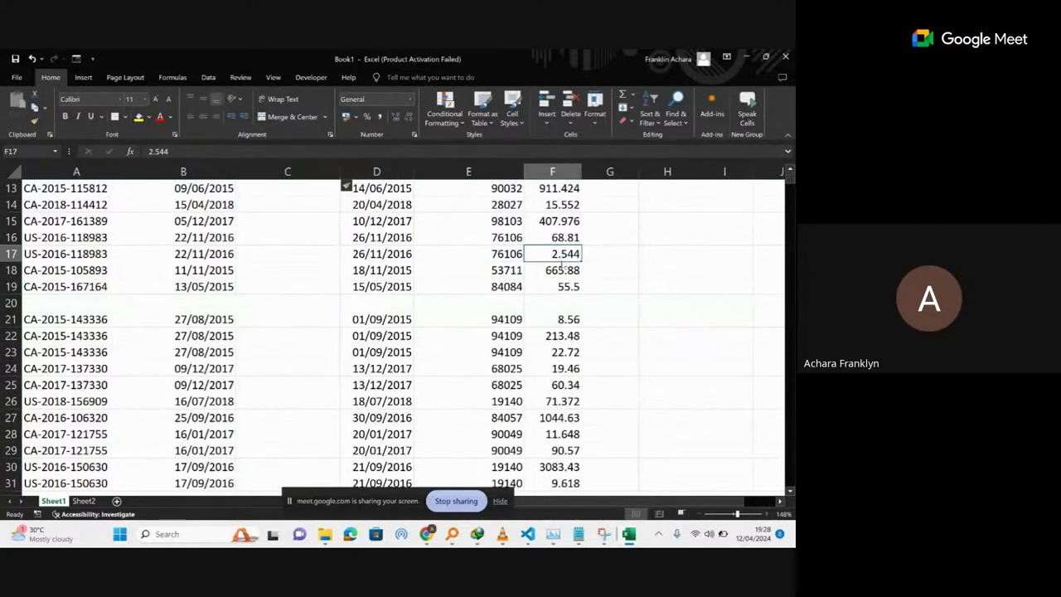
{"action": "key", "text": "shift+Left"}
{"action": "key", "text": "shift+Left"}
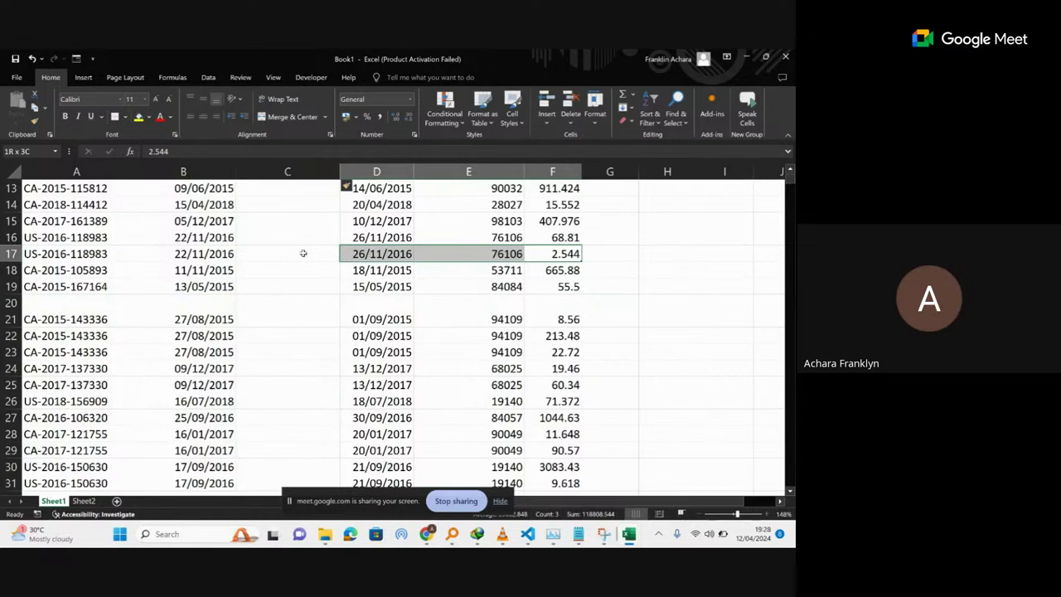
{"action": "left_click_drag", "start_coordinate": [303, 254], "coordinate": [66, 253]}
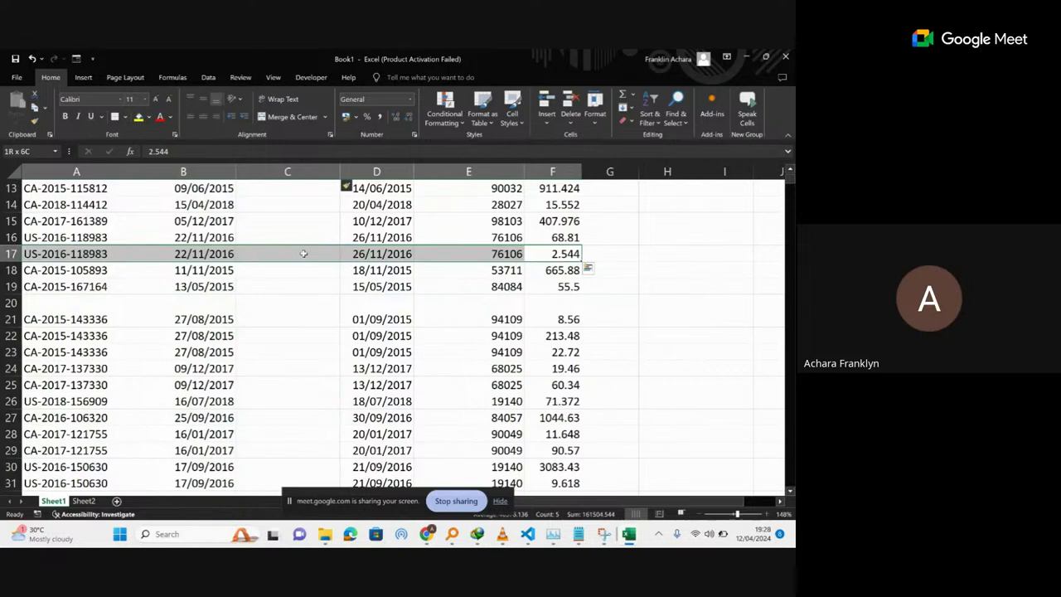
{"action": "left_click", "coordinate": [291, 172]}
{"action": "right_click", "coordinate": [295, 173]}
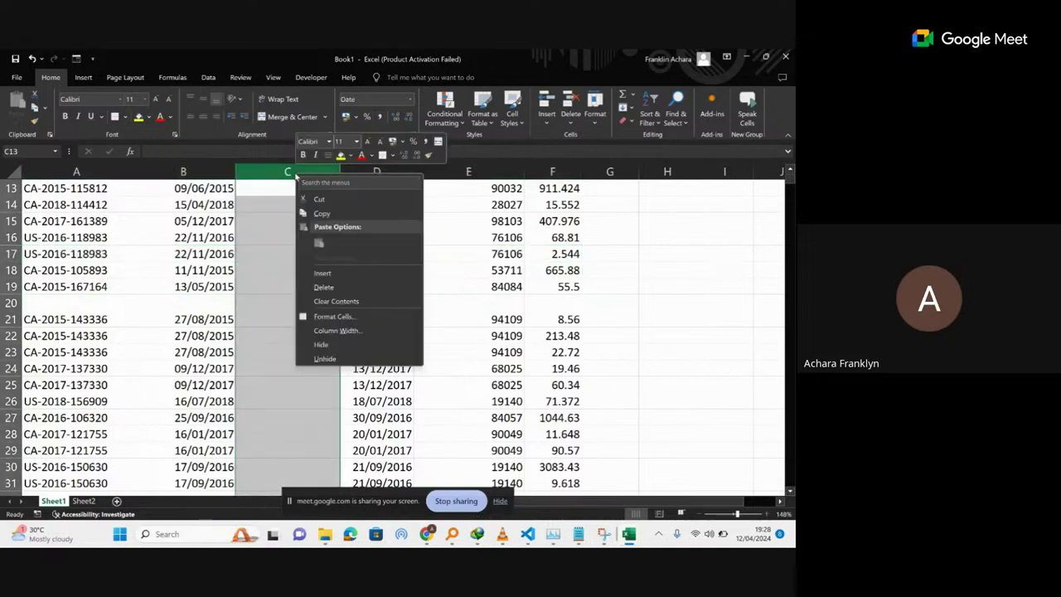
{"action": "left_click", "coordinate": [335, 287]}
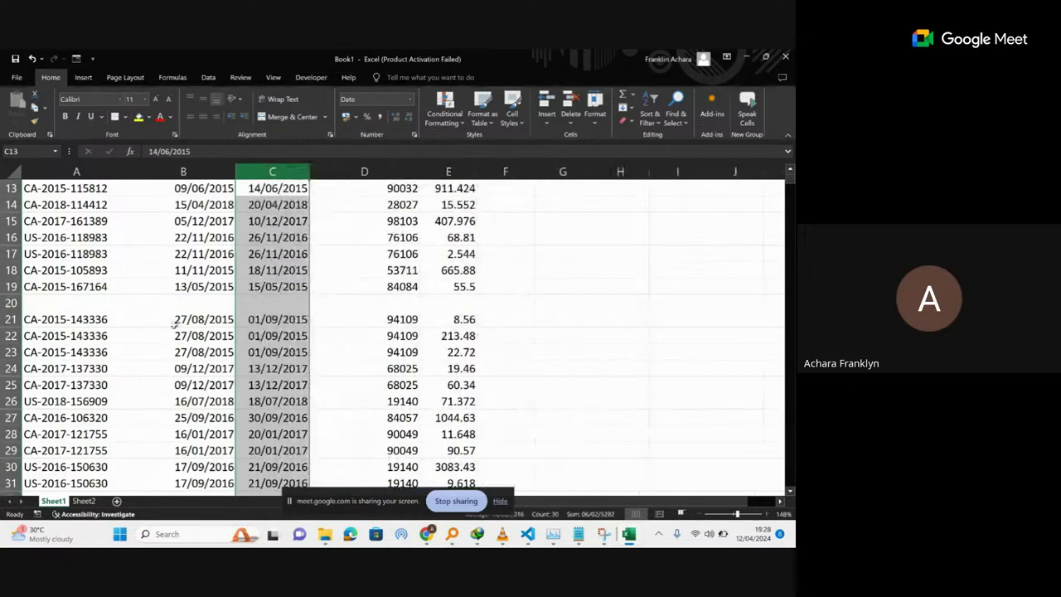
Delete the empty row 20 so the order records close up.
{"action": "left_click", "coordinate": [12, 302]}
{"action": "right_click", "coordinate": [11, 302]}
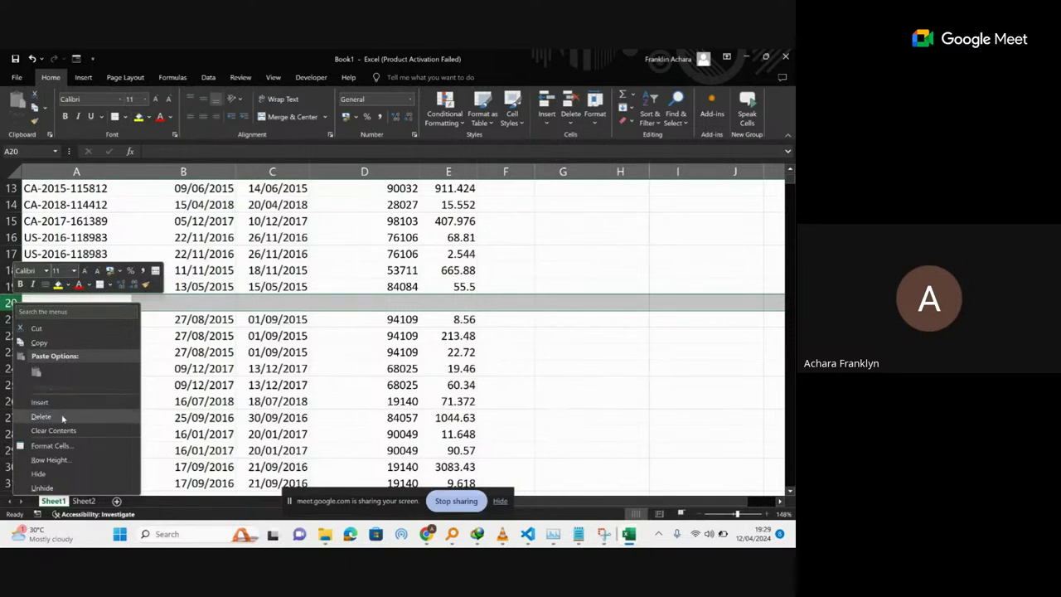
{"action": "left_click", "coordinate": [40, 416]}
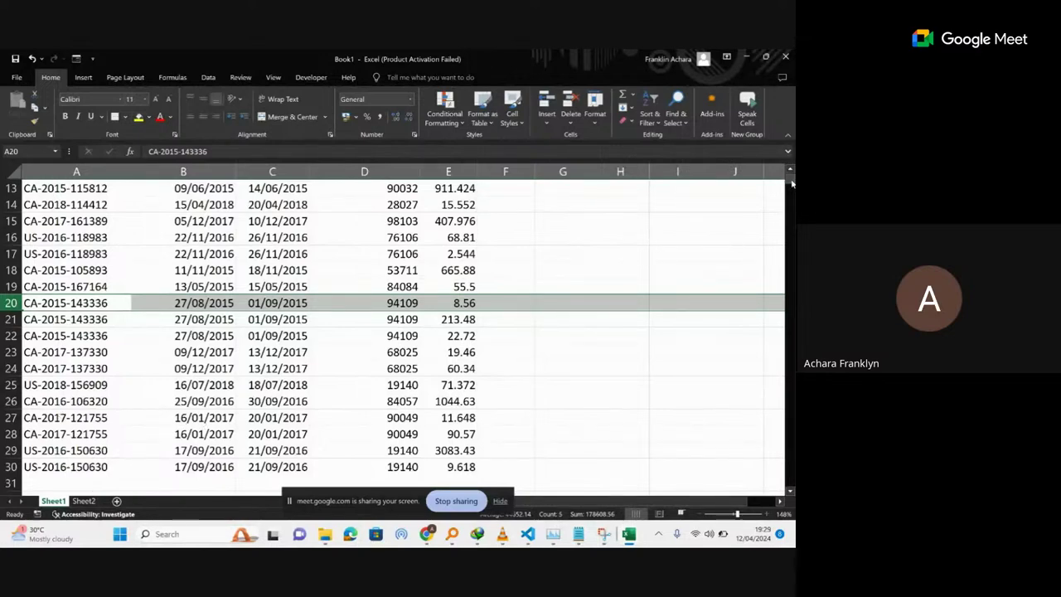
{"action": "left_click_drag", "start_coordinate": [790, 164], "coordinate": [789, 166]}
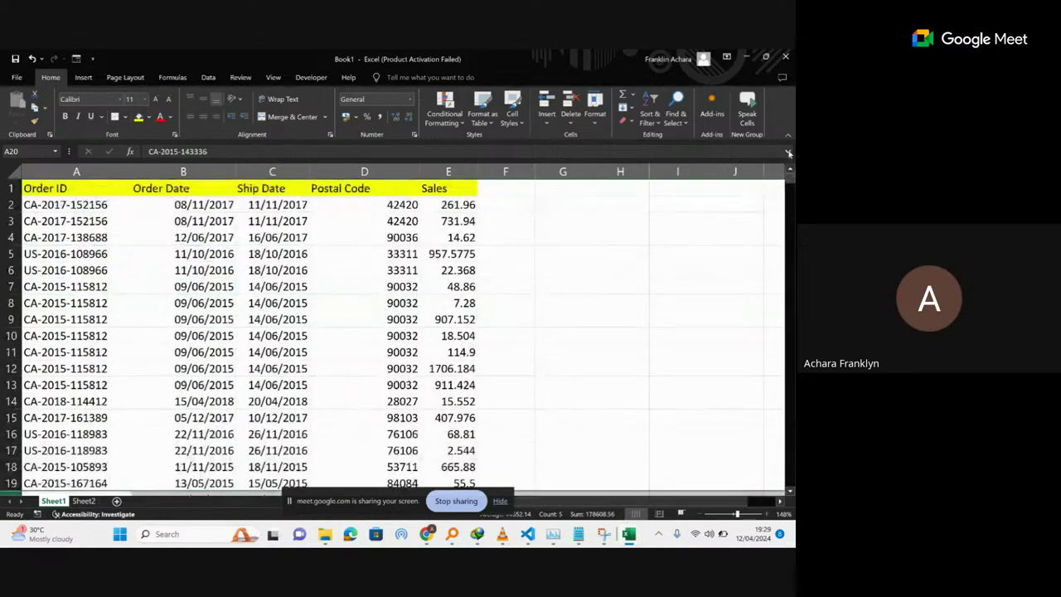
Enter =E2+D2 in F2 (42681.96) and fill it down column F to row 30.
{"action": "left_click", "coordinate": [512, 203]}
{"action": "type", "text": "="}
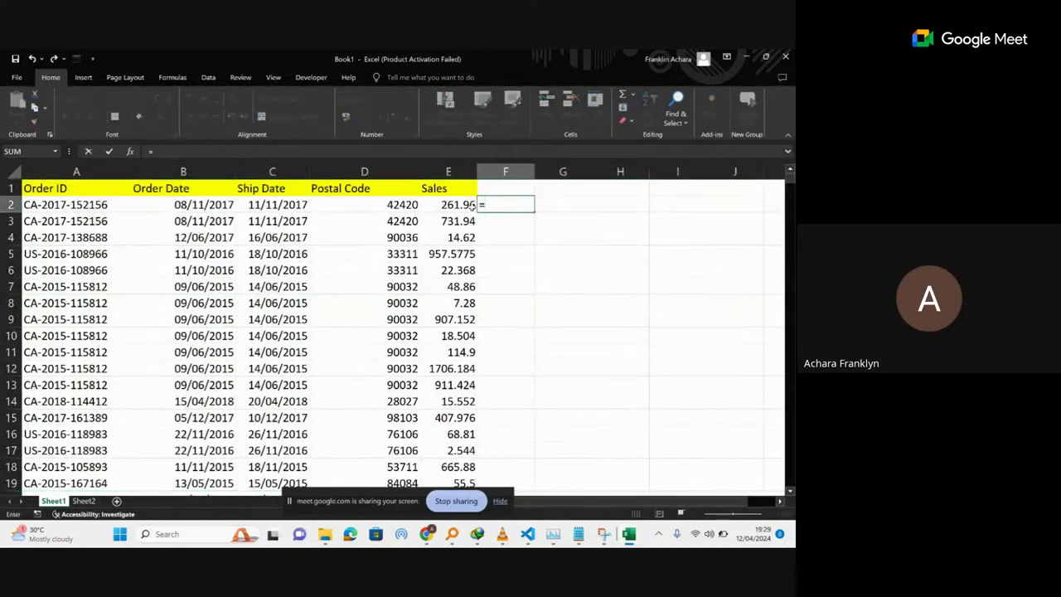
{"action": "left_click", "coordinate": [440, 208]}
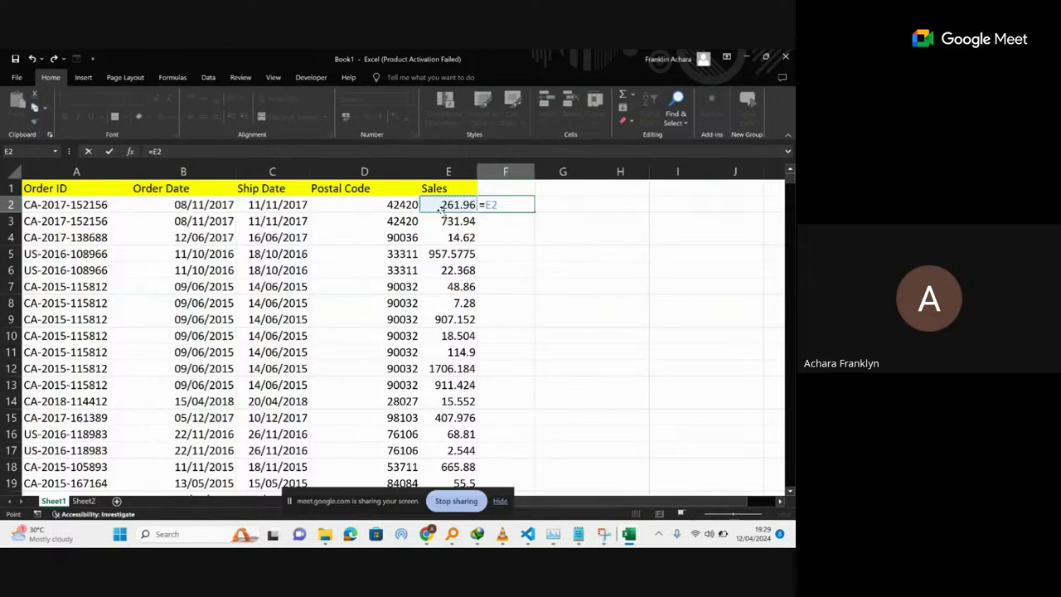
{"action": "type", "text": "+"}
{"action": "left_click", "coordinate": [402, 205]}
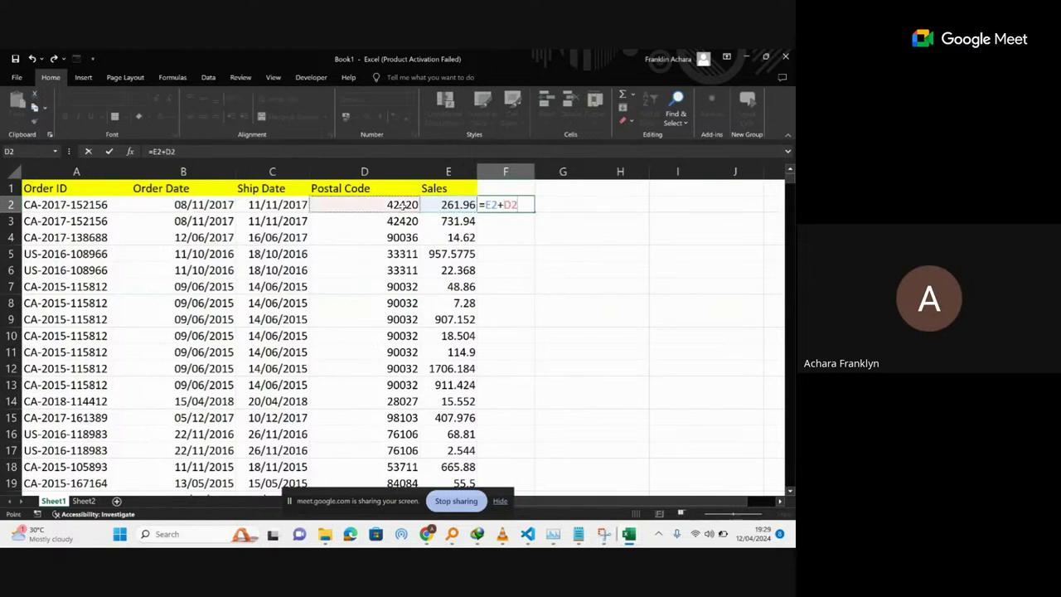
{"action": "key", "text": "Return"}
{"action": "left_click", "coordinate": [524, 200]}
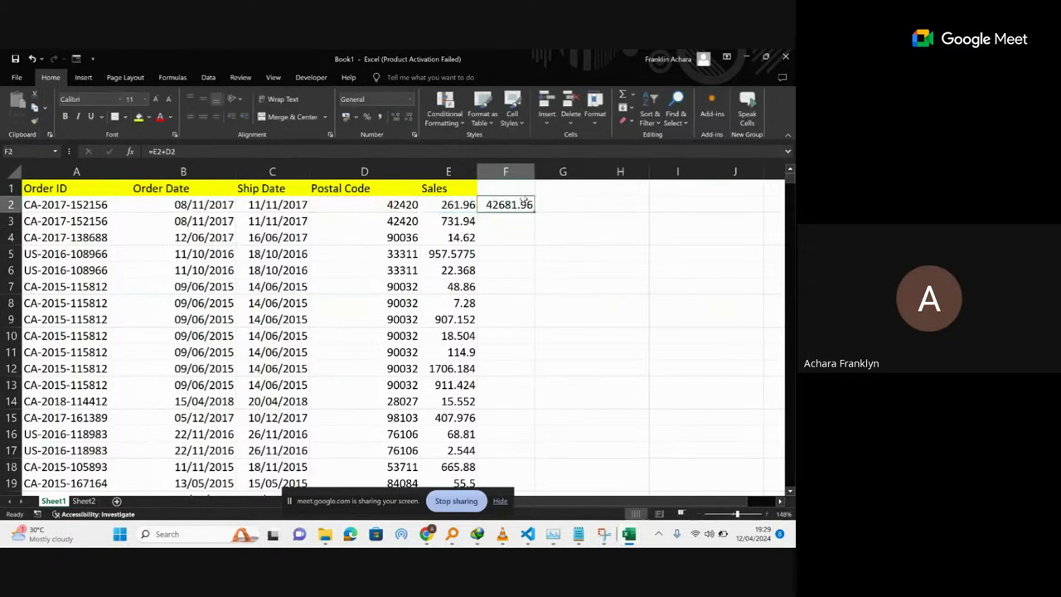
{"action": "double_click", "coordinate": [535, 210]}
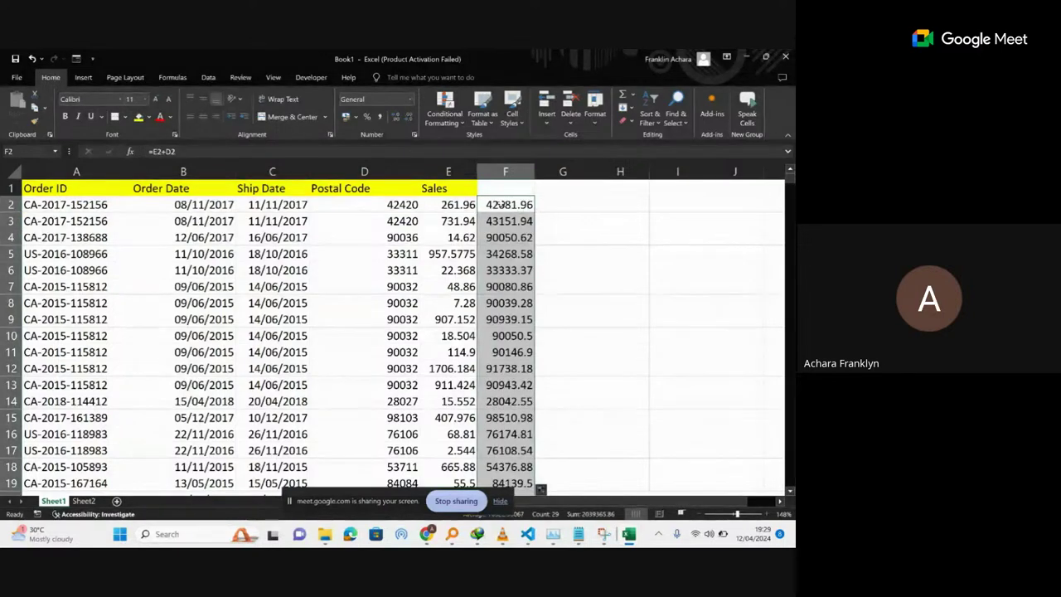
Copy F2:F7 and paste it back onto itself as plain values.
{"action": "left_click_drag", "start_coordinate": [510, 206], "coordinate": [505, 281]}
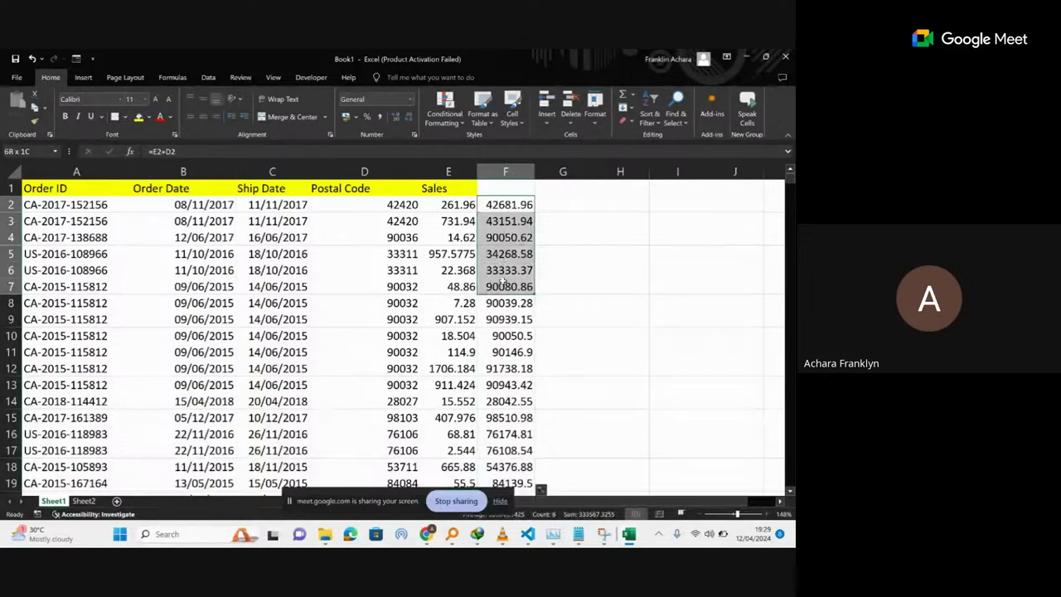
{"action": "left_click_drag", "start_coordinate": [503, 283], "coordinate": [503, 282]}
{"action": "key", "text": "ctrl+c"}
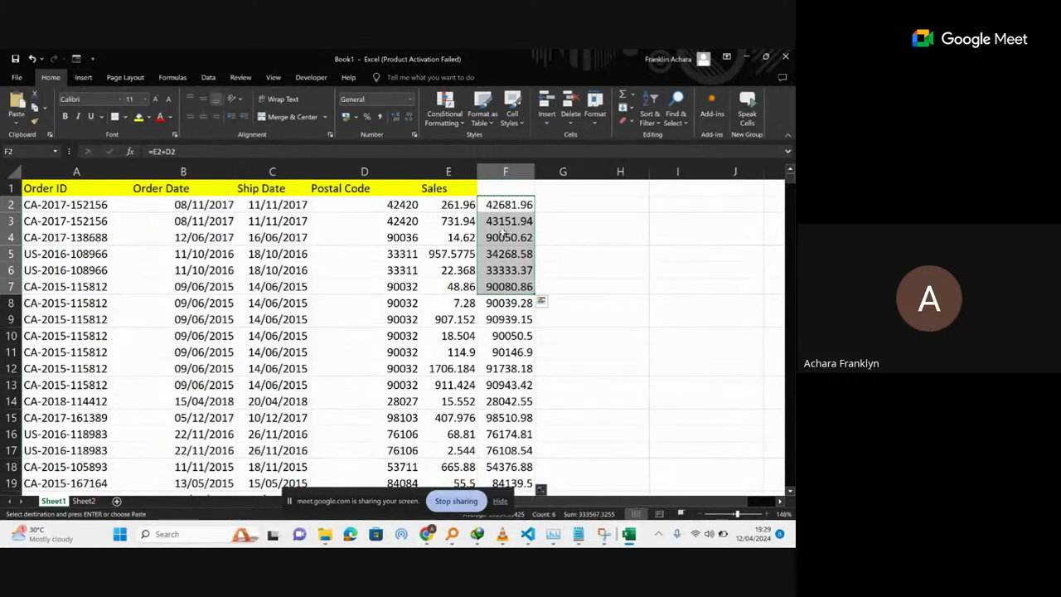
{"action": "right_click", "coordinate": [503, 234]}
{"action": "left_click", "coordinate": [543, 290]}
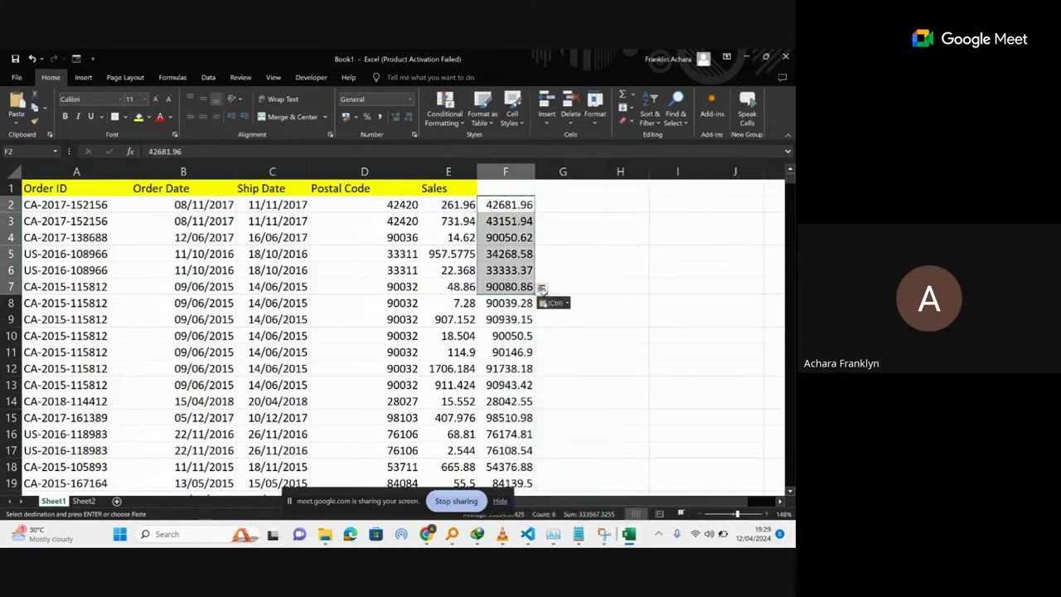
{"action": "left_click", "coordinate": [565, 204]}
{"action": "right_click", "coordinate": [565, 205]}
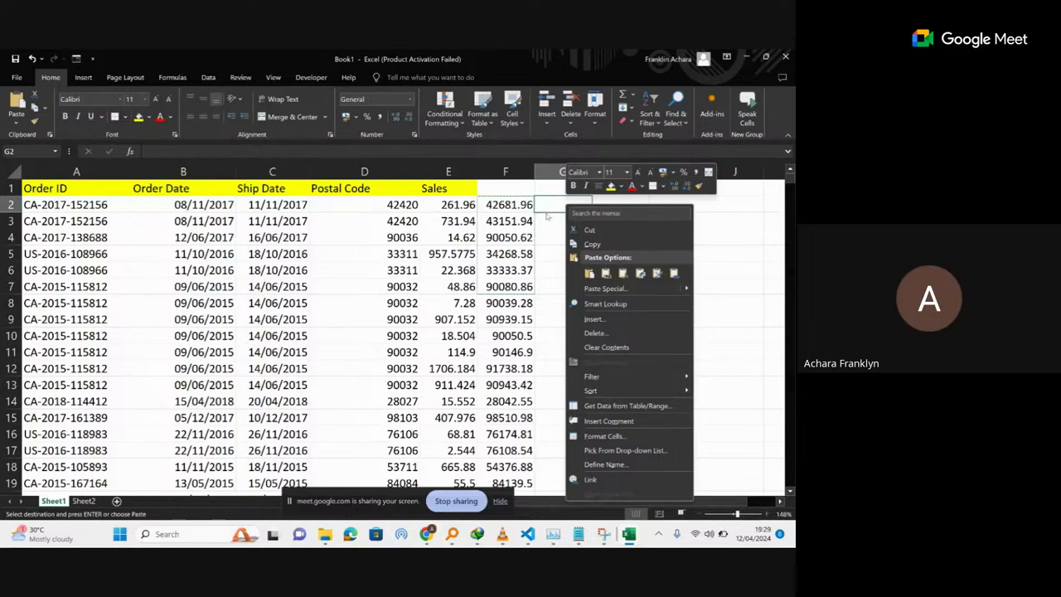
{"action": "left_click", "coordinate": [546, 207]}
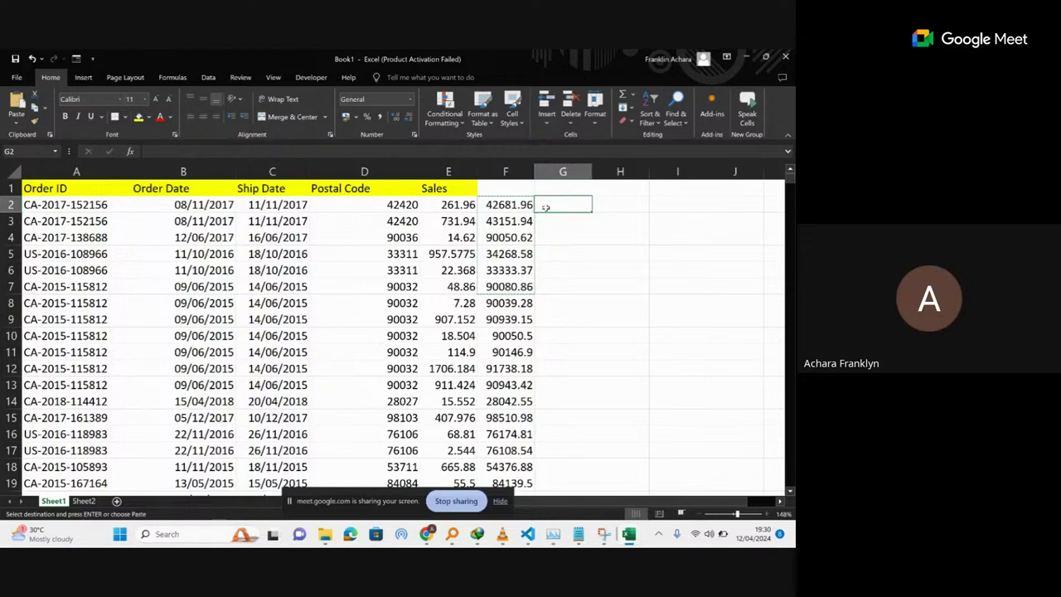
{"action": "key", "text": "alt"}
{"action": "key", "text": "e"}
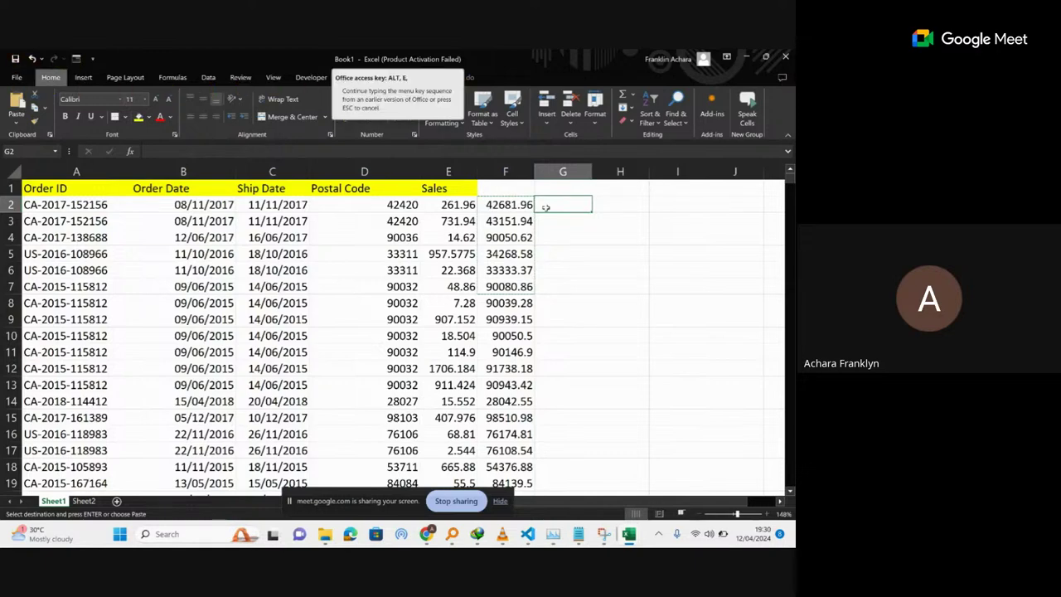
{"action": "key", "text": "s"}
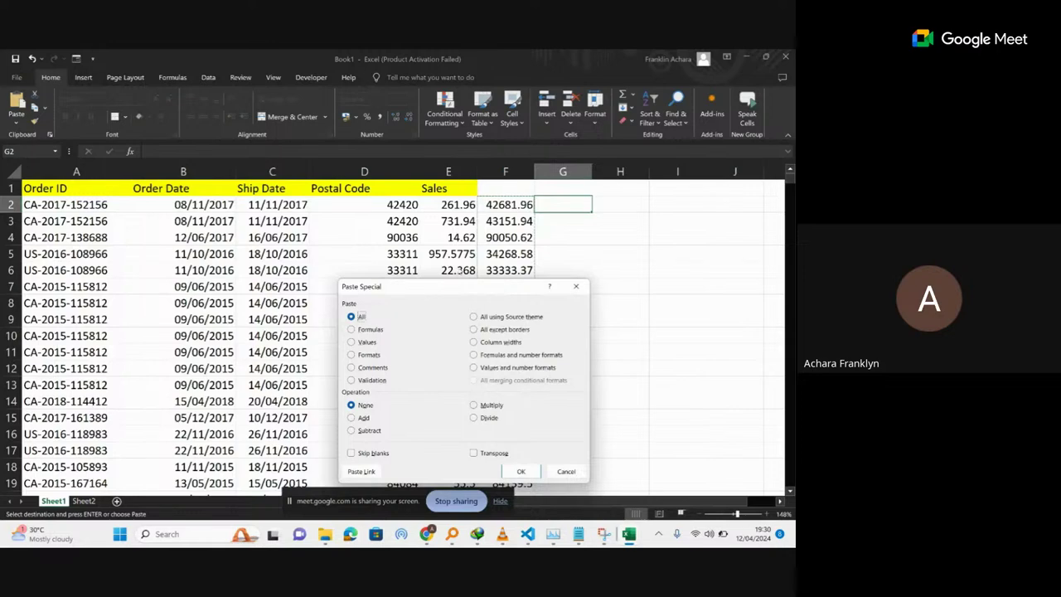
{"action": "left_click_drag", "start_coordinate": [431, 284], "coordinate": [392, 176]}
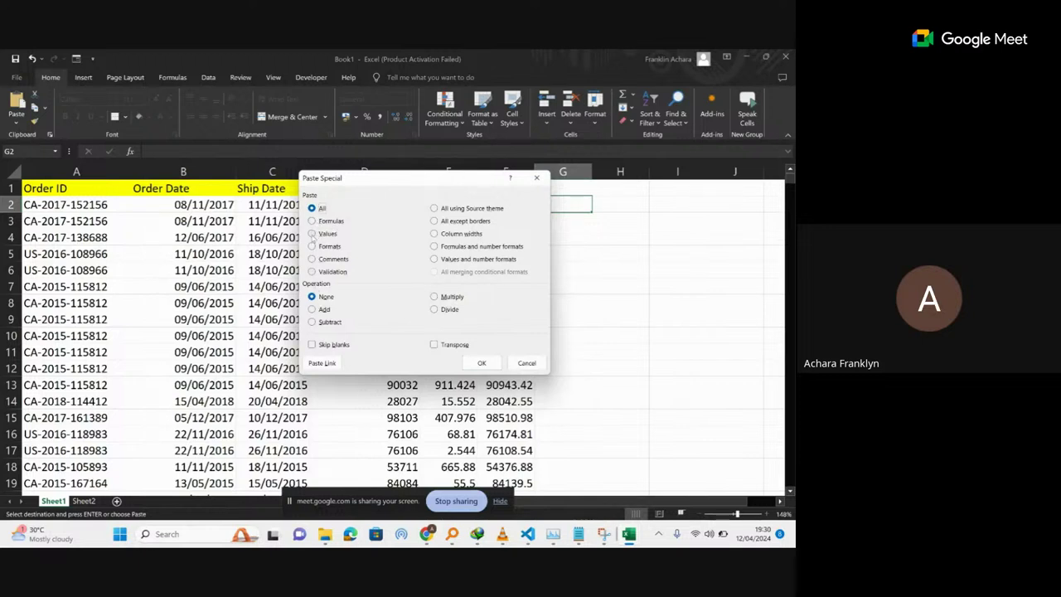
{"action": "left_click", "coordinate": [312, 234]}
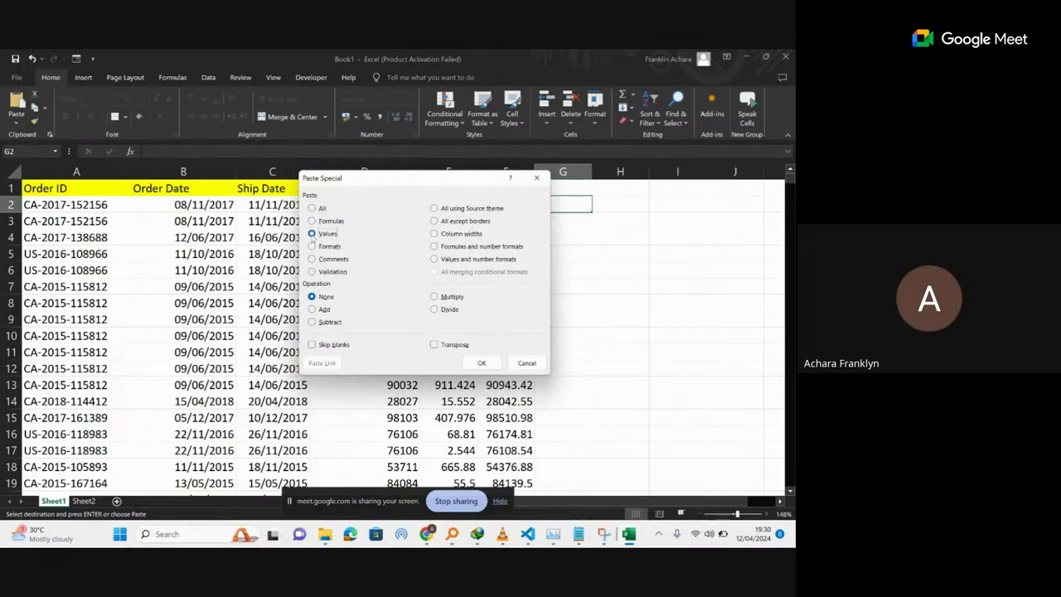
{"action": "left_click", "coordinate": [479, 364]}
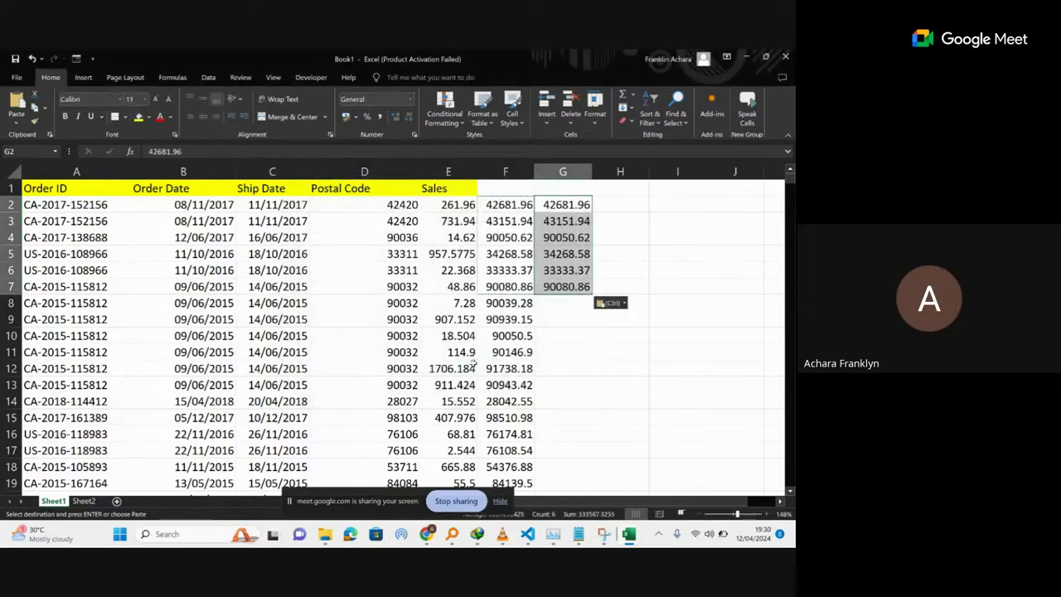
{"action": "key", "text": "Delete"}
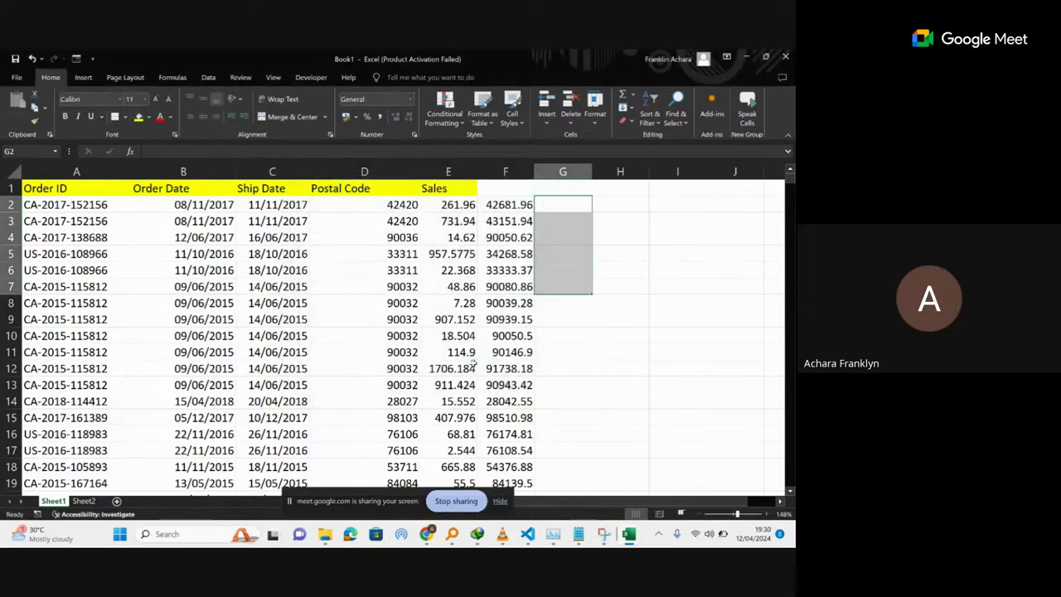
{"action": "left_click", "coordinate": [611, 203]}
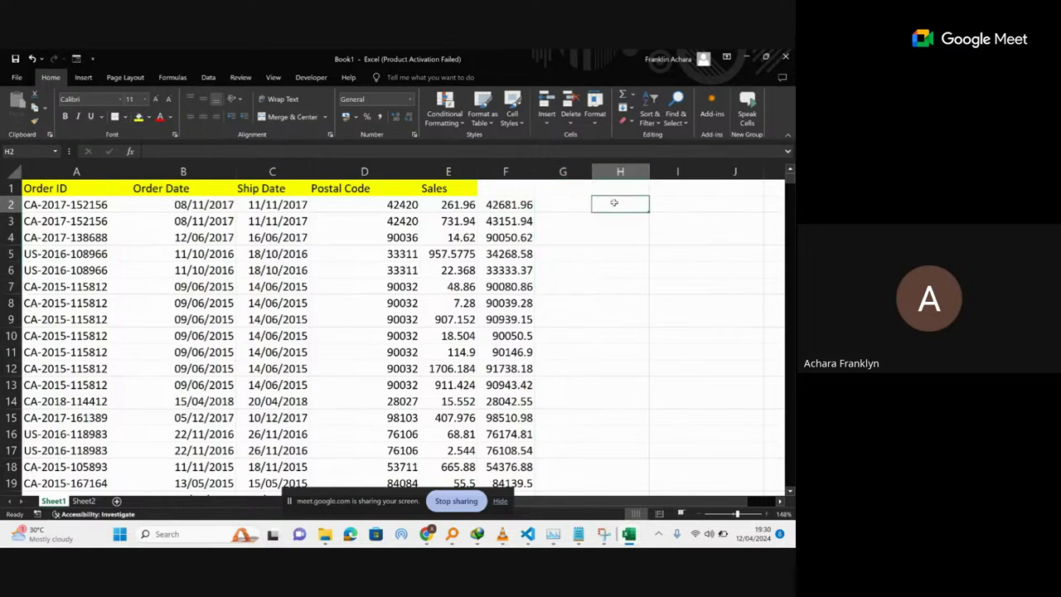
{"action": "right_click", "coordinate": [613, 204]}
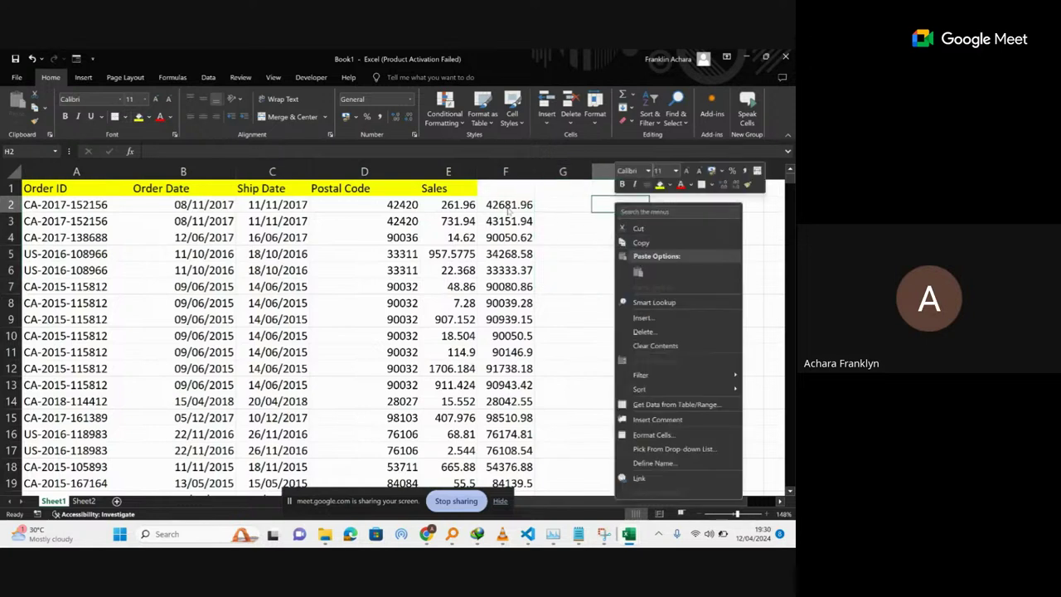
{"action": "left_click", "coordinate": [508, 211]}
{"action": "left_click_drag", "start_coordinate": [508, 205], "coordinate": [516, 272]}
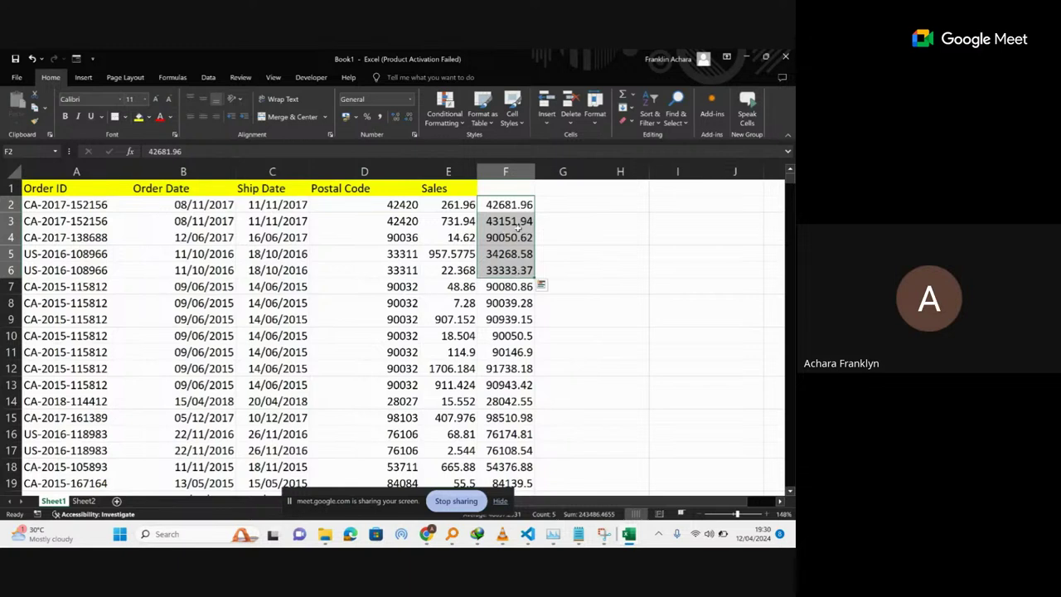
{"action": "left_click_drag", "start_coordinate": [459, 206], "coordinate": [461, 240]}
Copy Sales values E2:E4 and paste them into H2:H4.
{"action": "key", "text": "ctrl+q"}
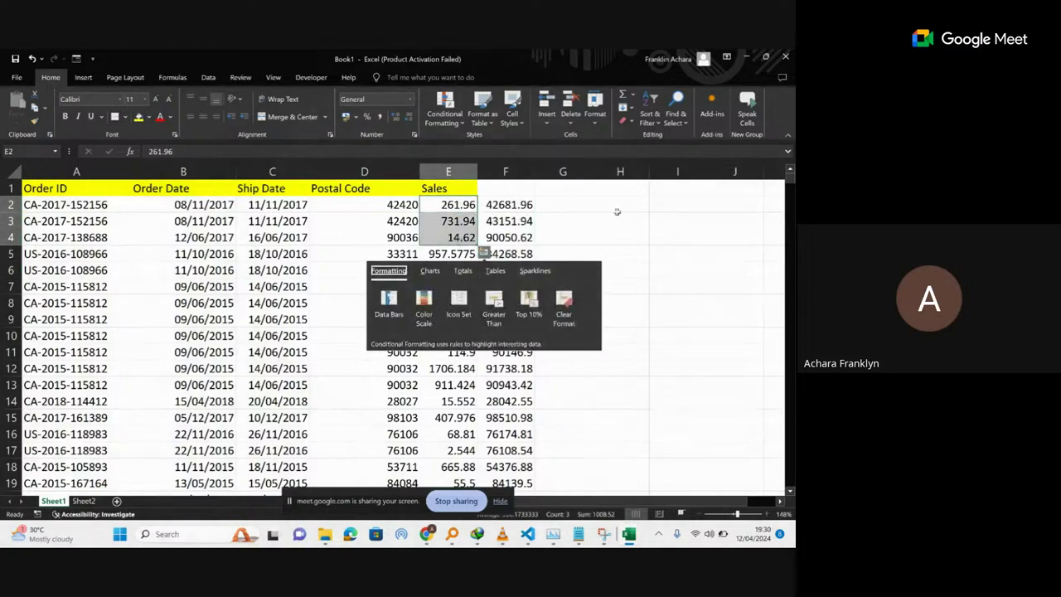
{"action": "left_click", "coordinate": [612, 216]}
{"action": "left_click", "coordinate": [633, 200]}
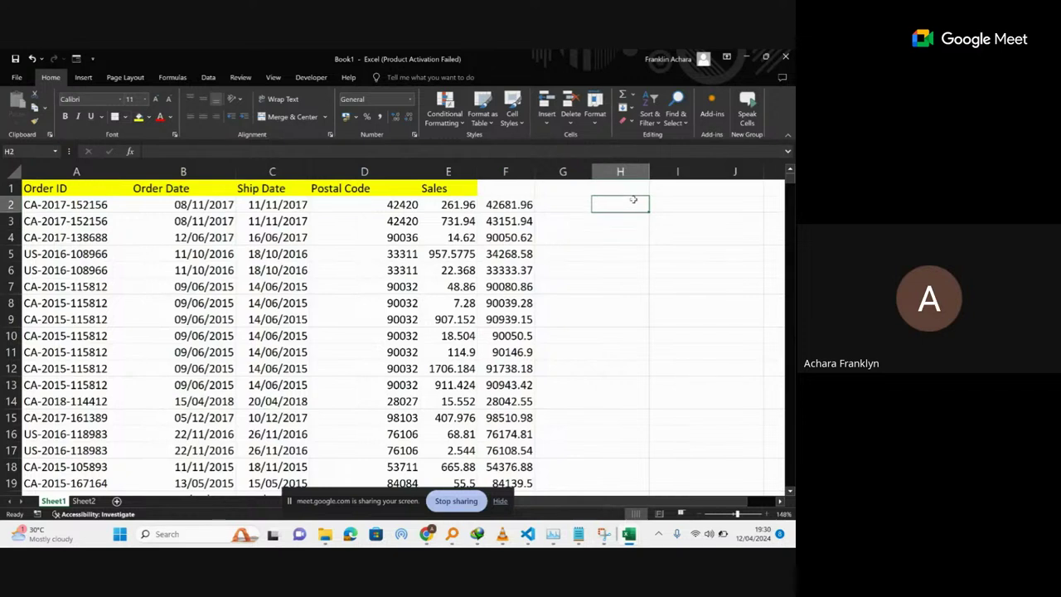
{"action": "left_click_drag", "start_coordinate": [467, 199], "coordinate": [457, 238]}
{"action": "key", "text": "ctrl+c"}
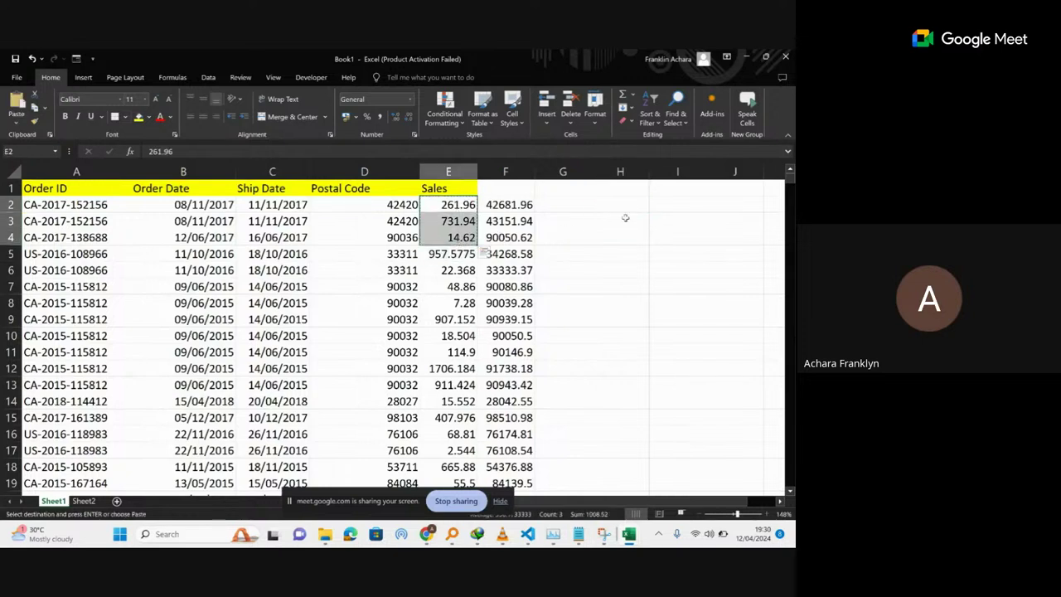
{"action": "left_click", "coordinate": [615, 206]}
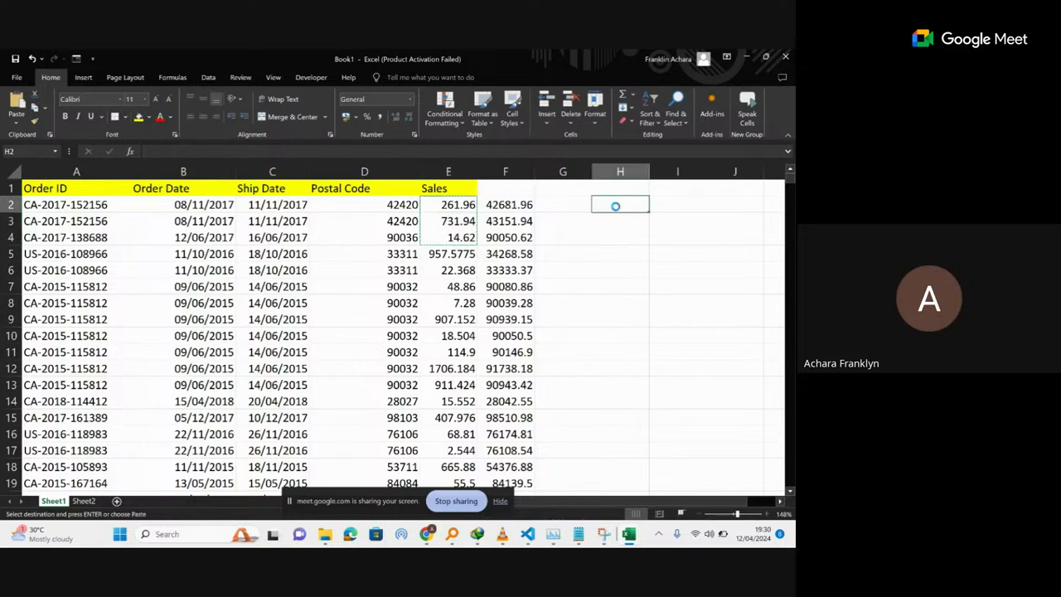
{"action": "key", "text": "ctrl+v"}
Paste the same Sales values (261.96, 731.94, 14.62) again into H6:H8.
{"action": "left_click_drag", "start_coordinate": [440, 205], "coordinate": [447, 237]}
{"action": "key", "text": "ctrl"}
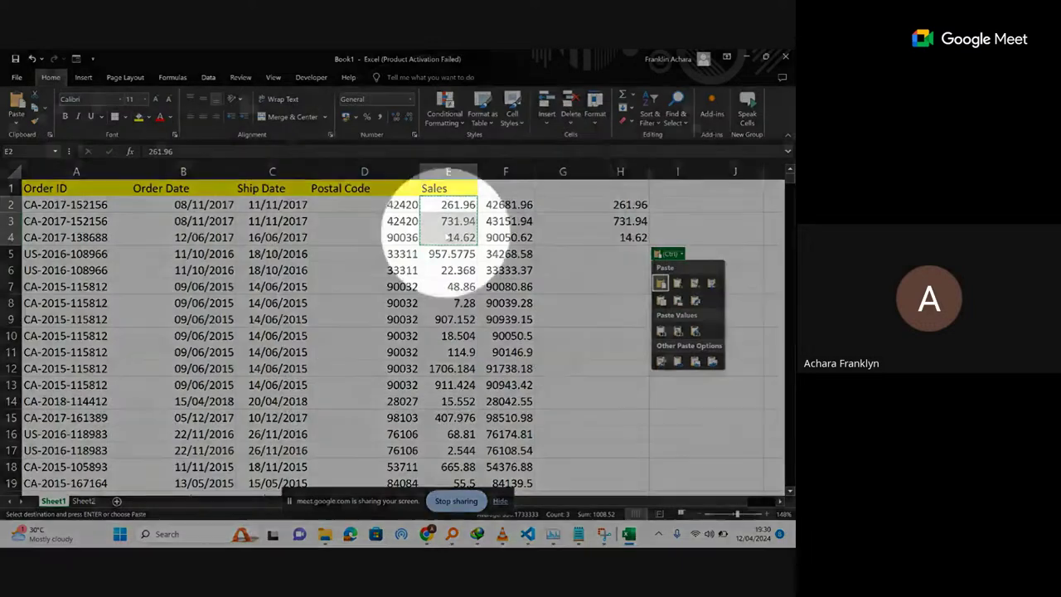
{"action": "key", "text": "Escape"}
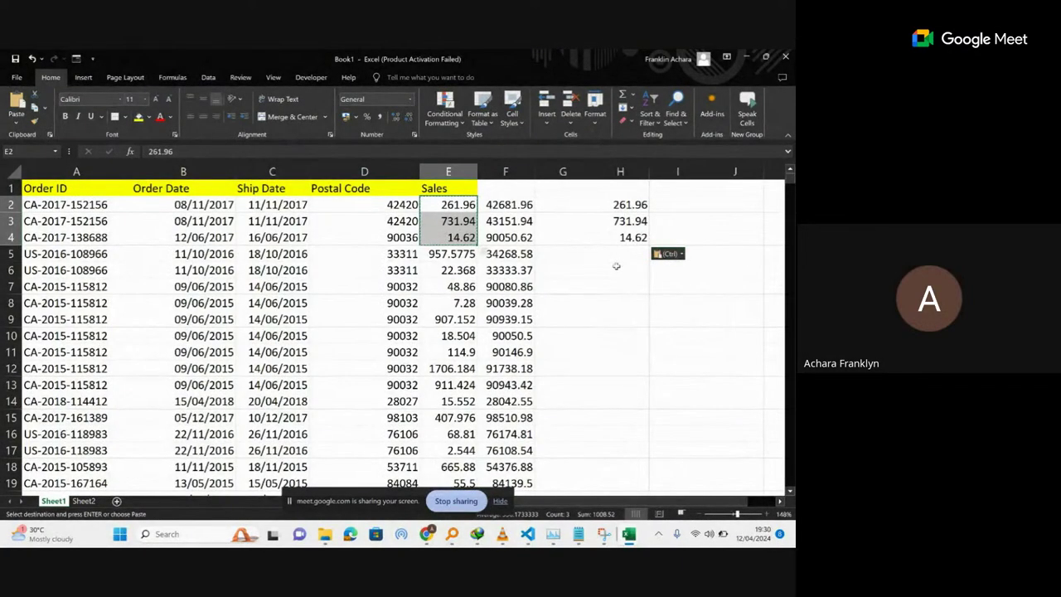
{"action": "left_click", "coordinate": [615, 266]}
{"action": "key", "text": "ctrl+v"}
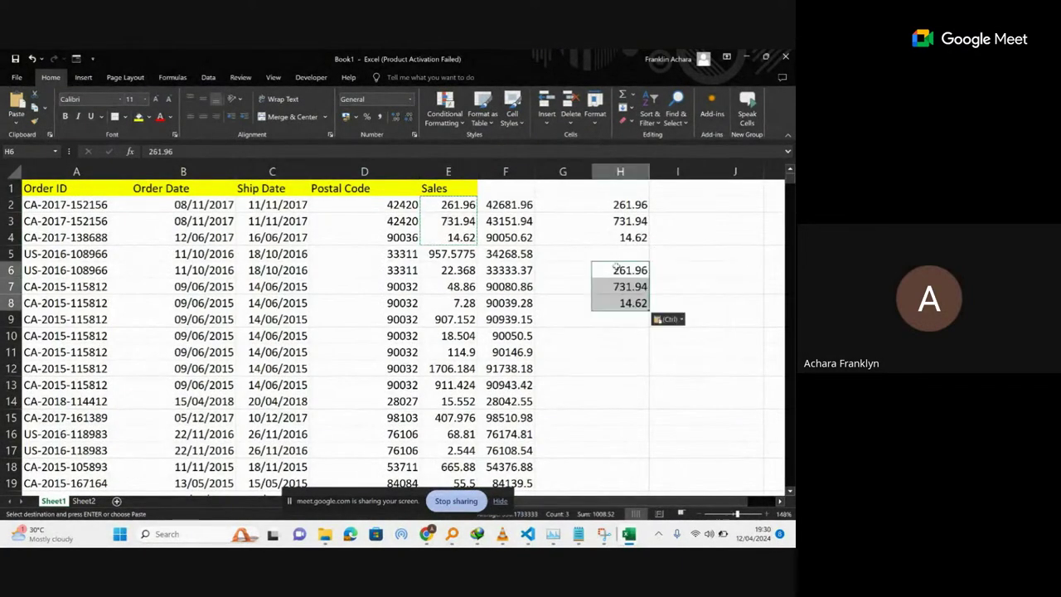
Check both pasted blocks, then copy the H2:H4 values.
{"action": "left_click", "coordinate": [603, 219]}
{"action": "left_click_drag", "start_coordinate": [617, 208], "coordinate": [623, 242]}
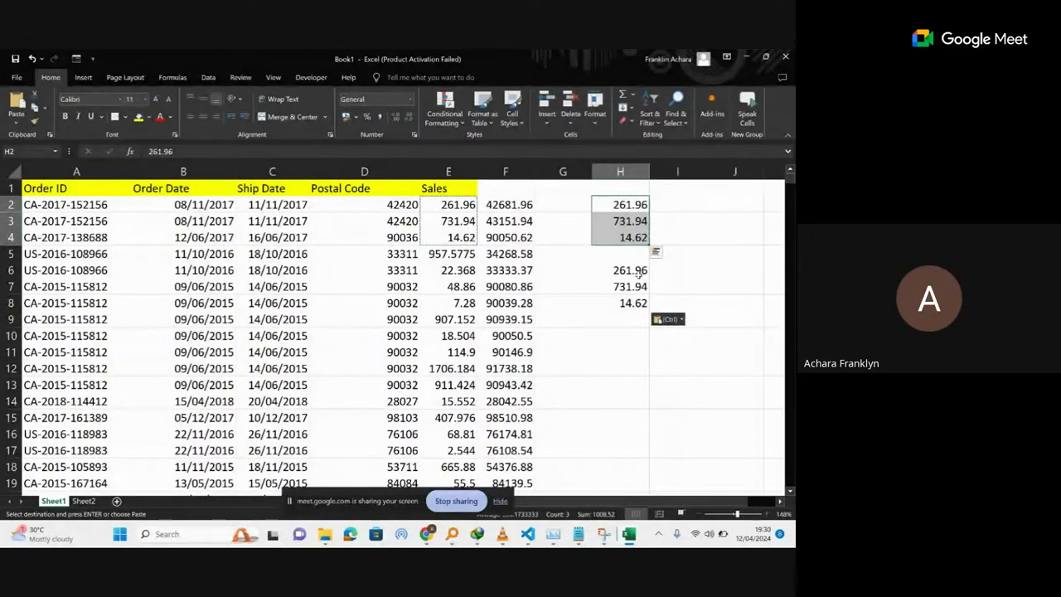
{"action": "mouse_move", "coordinate": [638, 273]}
{"action": "left_mouse_down"}
{"action": "mouse_move", "coordinate": [653, 305]}
{"action": "mouse_move", "coordinate": [702, 226]}
{"action": "mouse_move", "coordinate": [643, 294]}
{"action": "mouse_move", "coordinate": [639, 286]}
{"action": "left_mouse_up"}
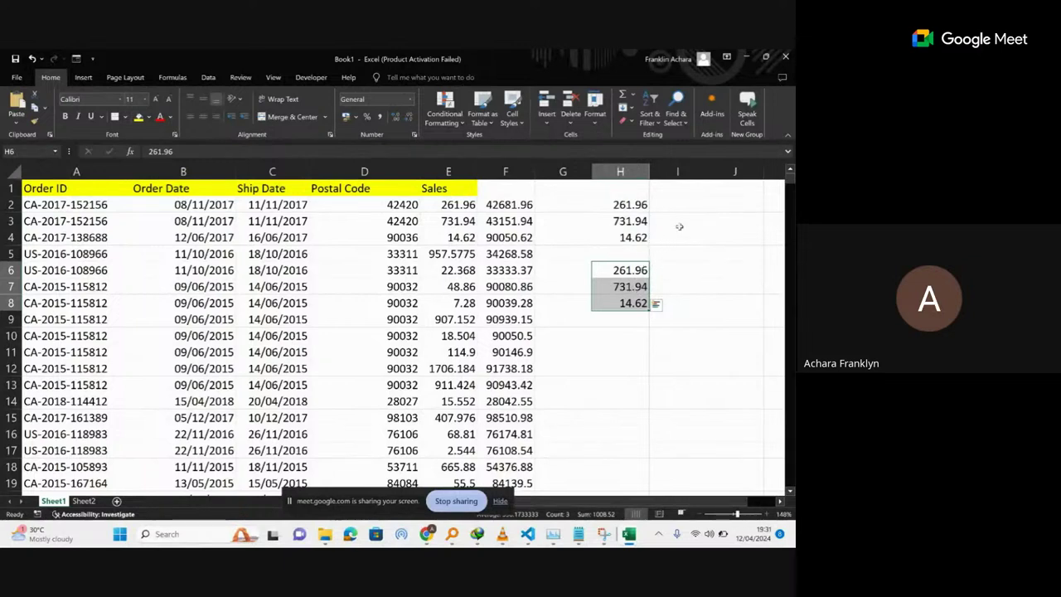
{"action": "left_click_drag", "start_coordinate": [613, 210], "coordinate": [614, 237]}
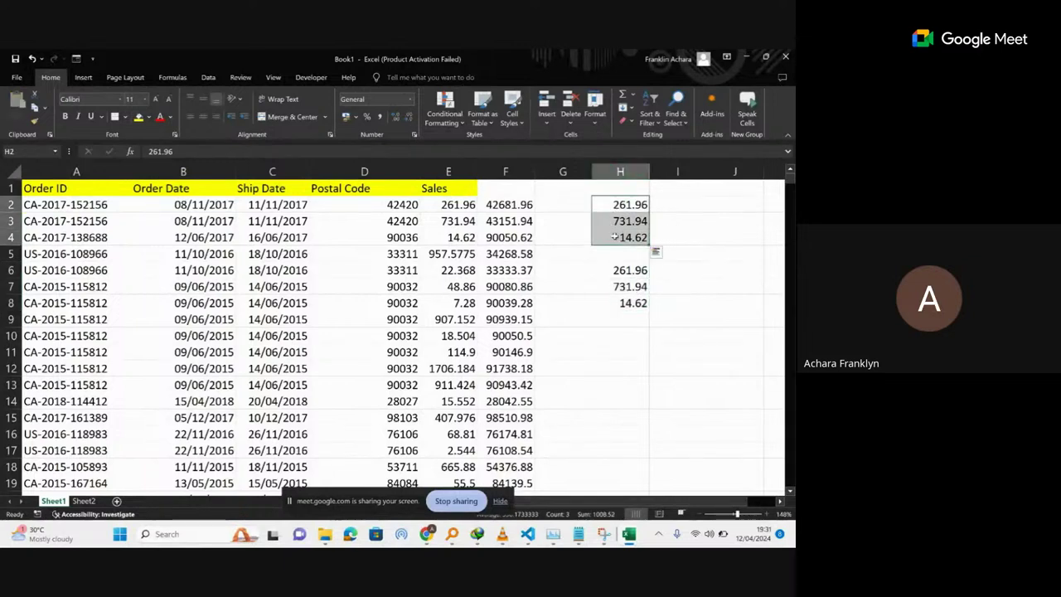
{"action": "key", "text": "ctrl+c"}
{"action": "left_click", "coordinate": [669, 269]}
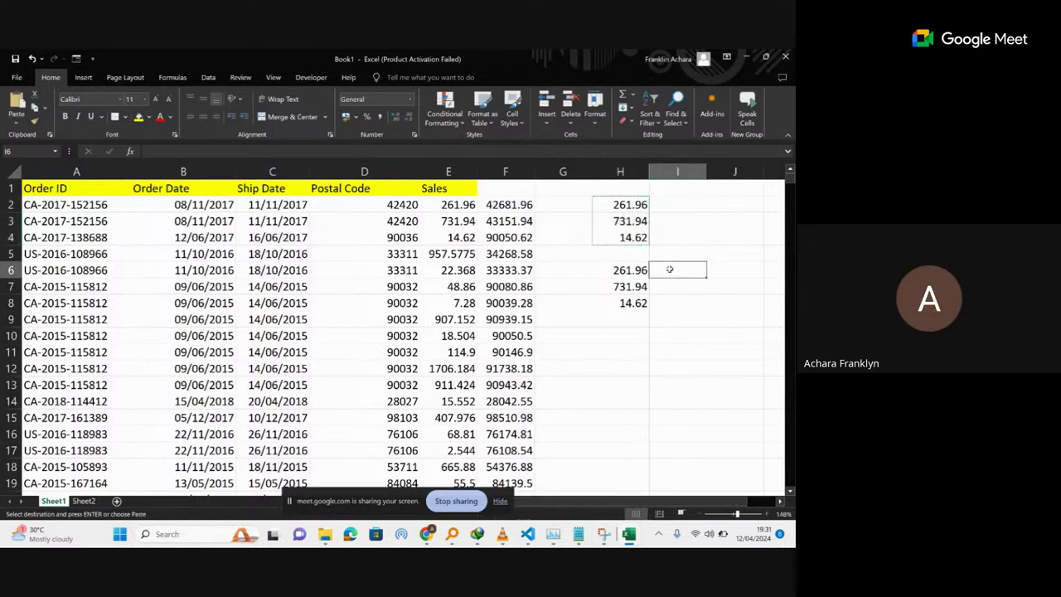
{"action": "key", "text": "ctrl+v"}
{"action": "left_click", "coordinate": [727, 269]}
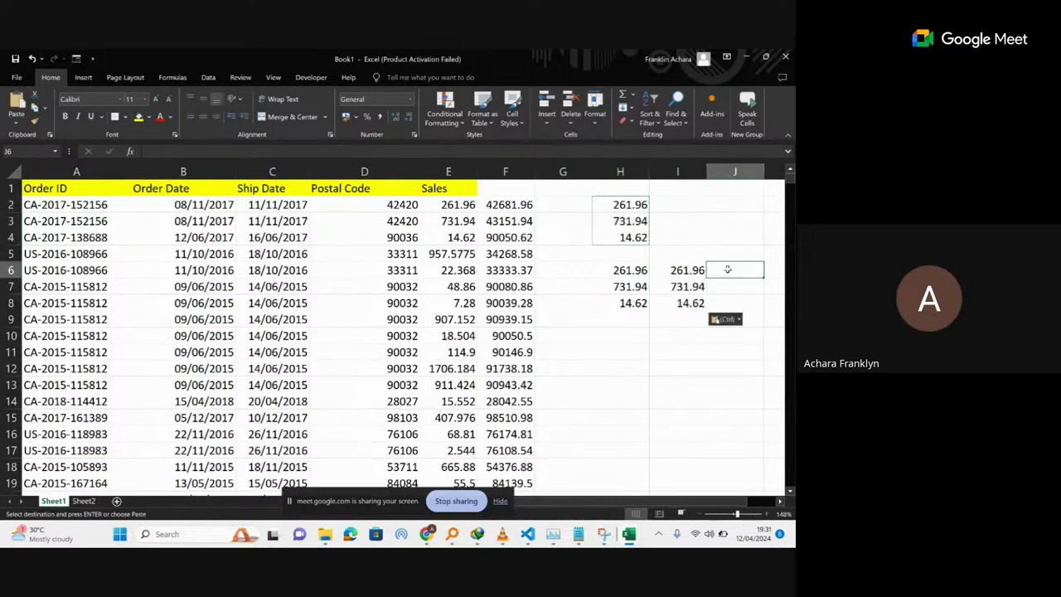
{"action": "type", "text": "="}
{"action": "left_click", "coordinate": [687, 269]}
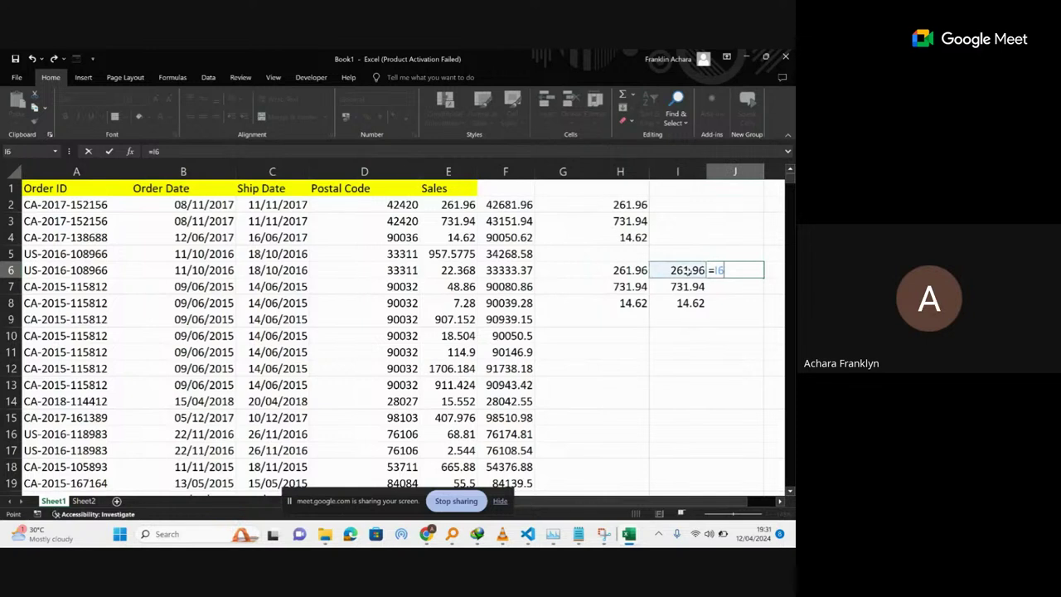
{"action": "type", "text": "+"}
{"action": "left_click", "coordinate": [639, 270]}
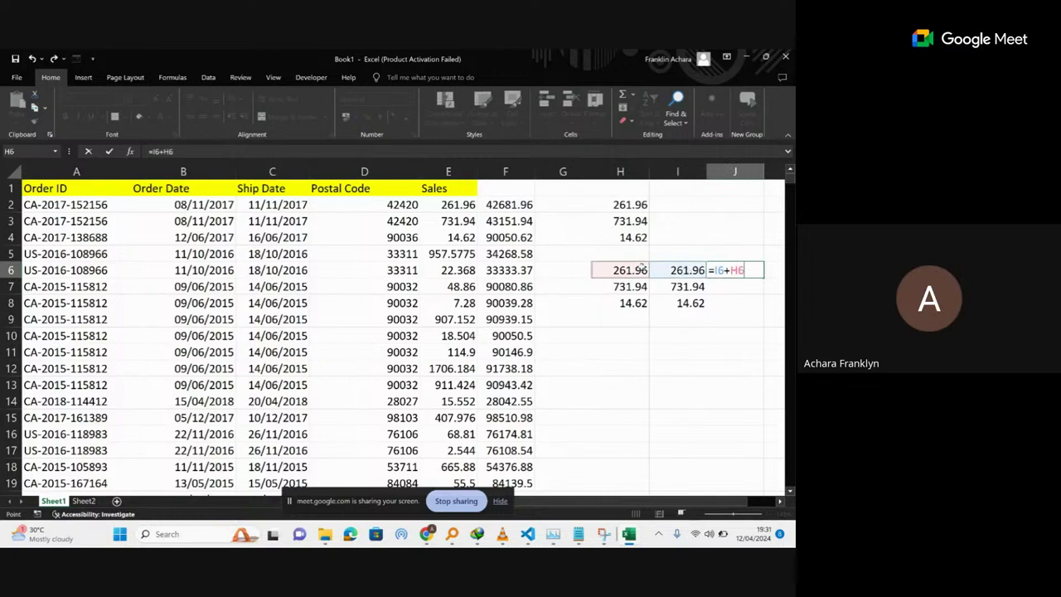
{"action": "key", "text": "Return"}
{"action": "left_click", "coordinate": [756, 269]}
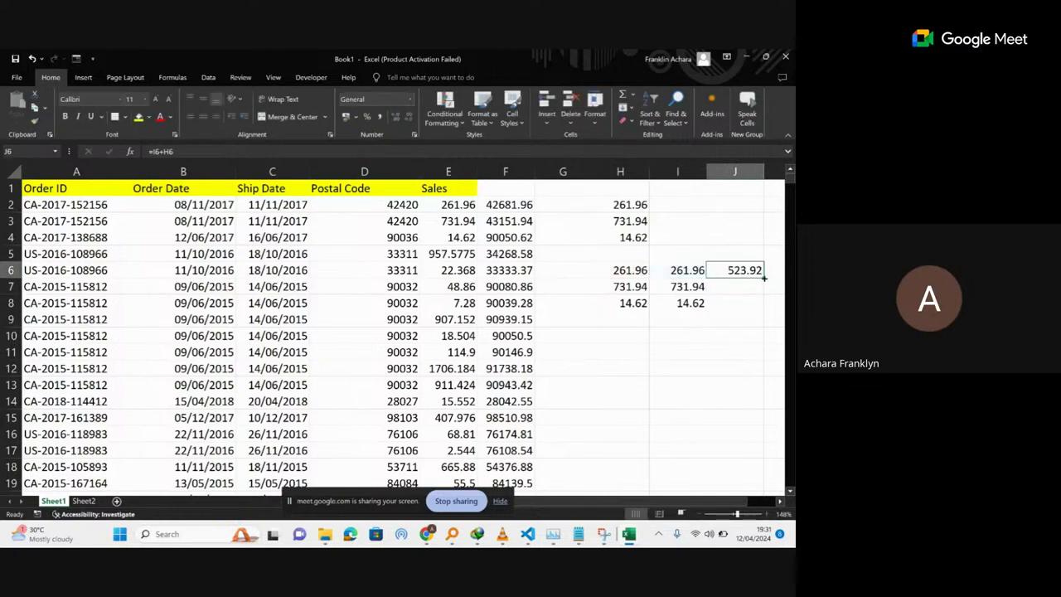
{"action": "left_click_drag", "start_coordinate": [762, 275], "coordinate": [761, 308]}
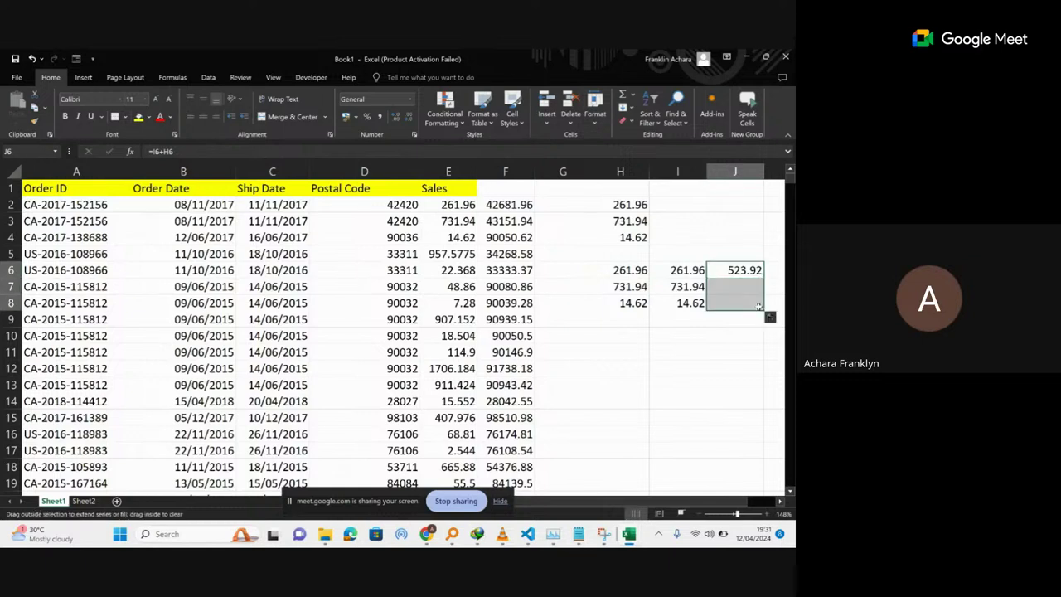
{"action": "left_click_drag", "start_coordinate": [685, 283], "coordinate": [739, 306]}
{"action": "key", "text": "Delete"}
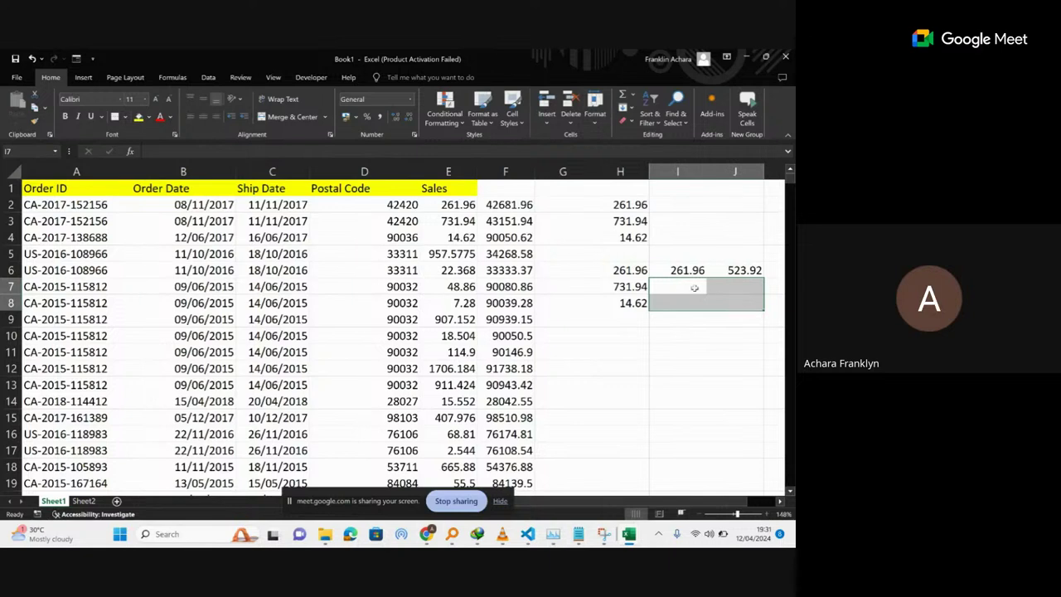
{"action": "left_click_drag", "start_coordinate": [687, 270], "coordinate": [730, 271]}
{"action": "key", "text": "Delete"}
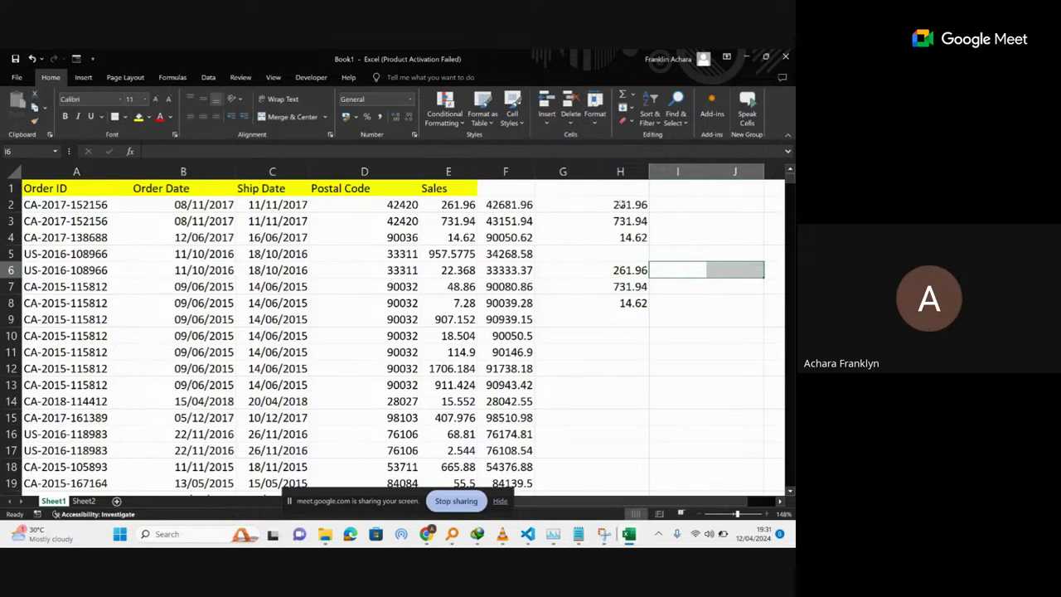
Select H2:H4 and copy it from the right-click menu.
{"action": "left_click_drag", "start_coordinate": [622, 203], "coordinate": [628, 303]}
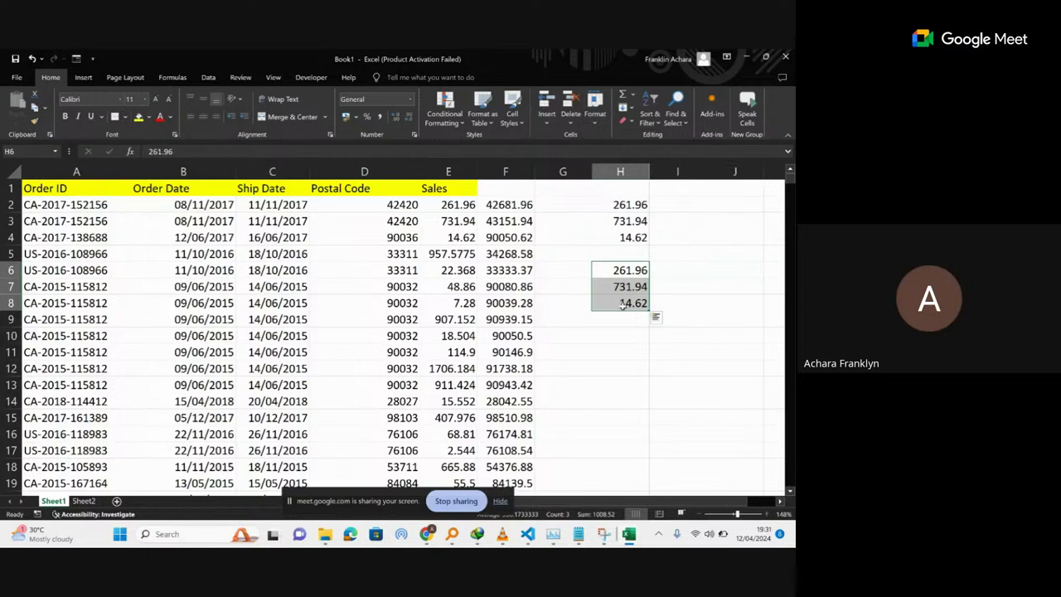
{"action": "left_click_drag", "start_coordinate": [615, 203], "coordinate": [618, 238]}
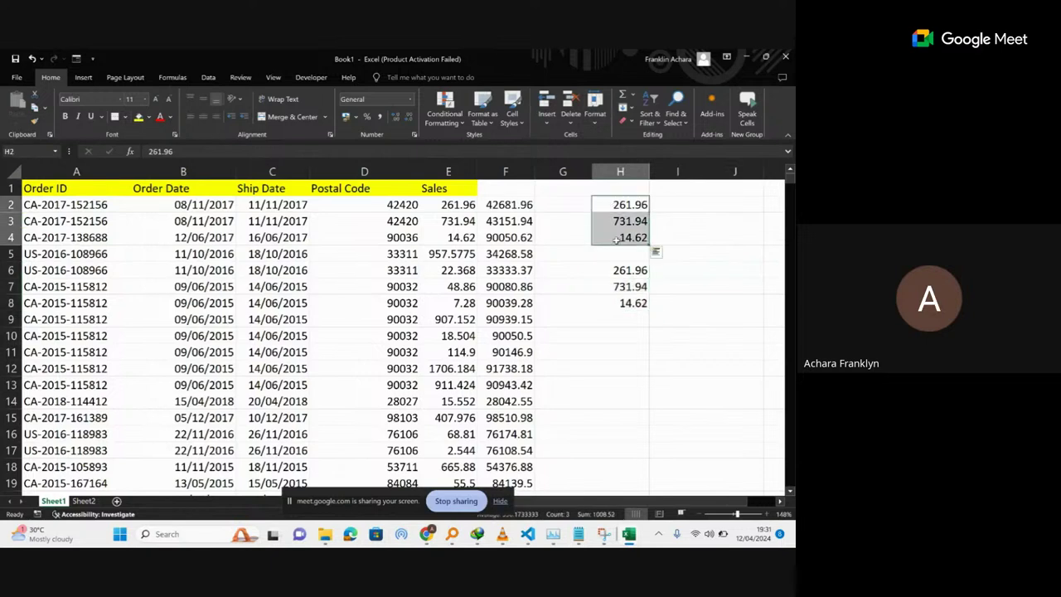
{"action": "left_click", "coordinate": [616, 238]}
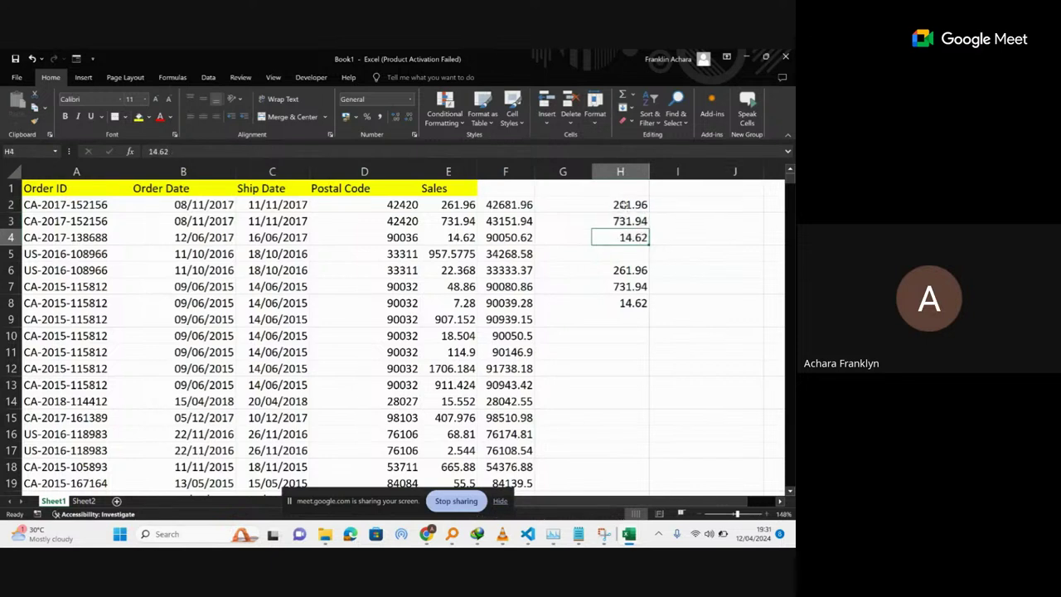
{"action": "left_click_drag", "start_coordinate": [623, 205], "coordinate": [628, 238]}
{"action": "right_click", "coordinate": [628, 236]}
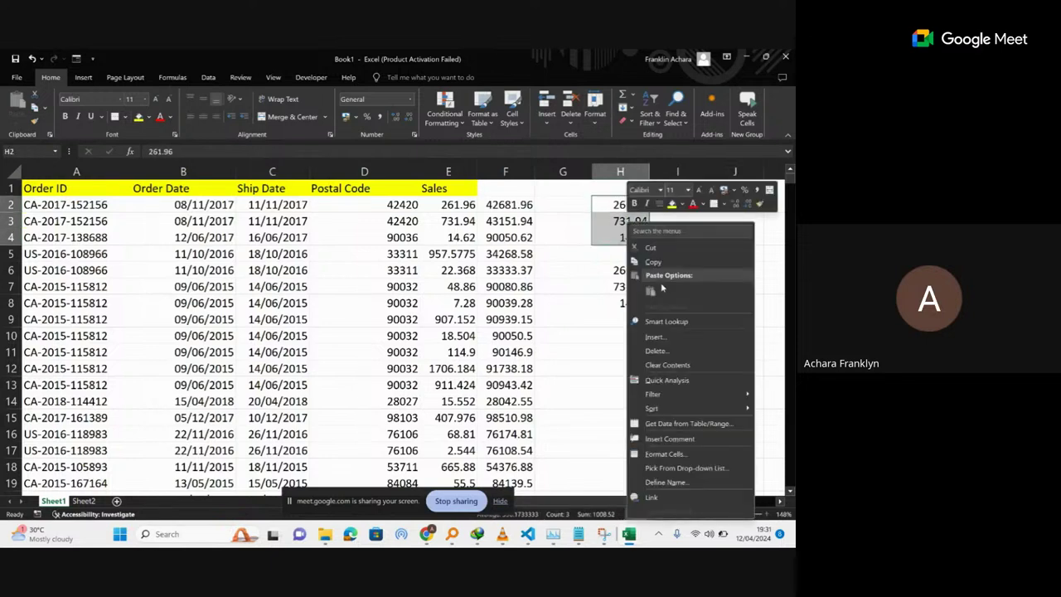
{"action": "left_click", "coordinate": [652, 263]}
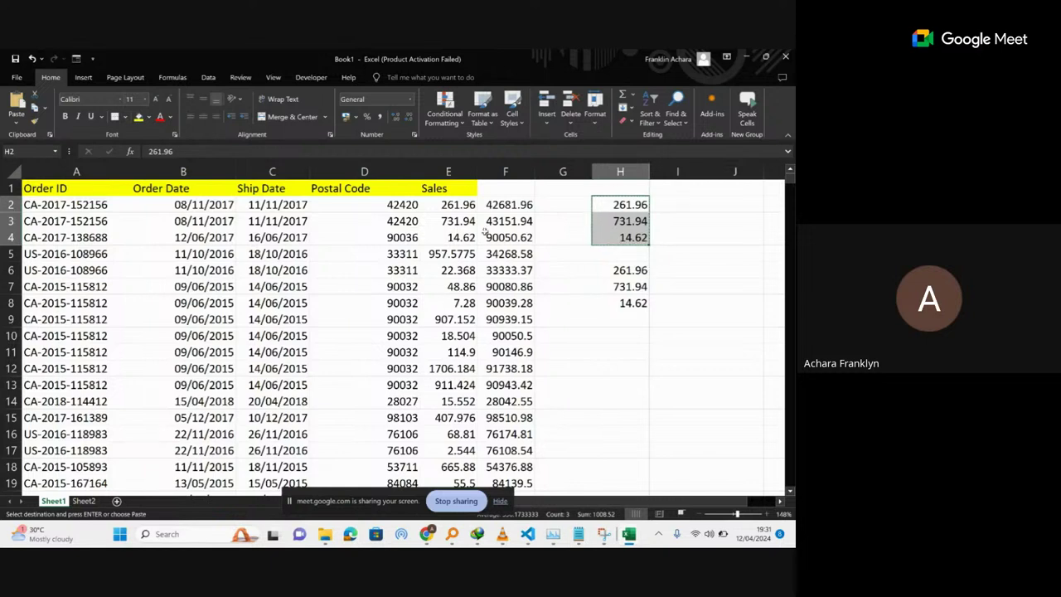
Try keyboard paste-special shortcuts, close Find and Replace, and open the Paste dropdown.
{"action": "key", "text": "alt"}
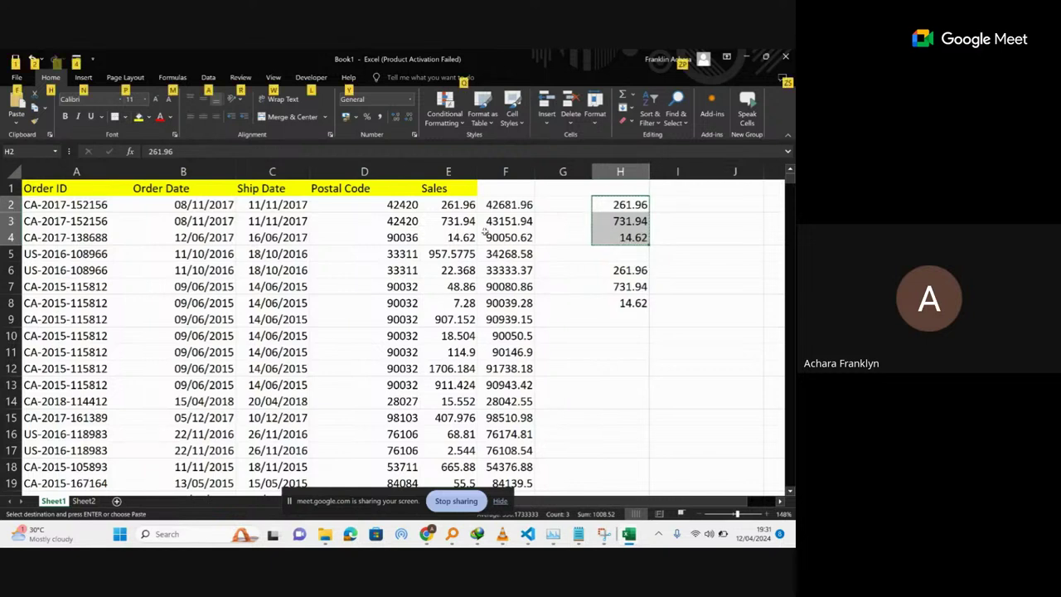
{"action": "key", "text": "ctrl+h"}
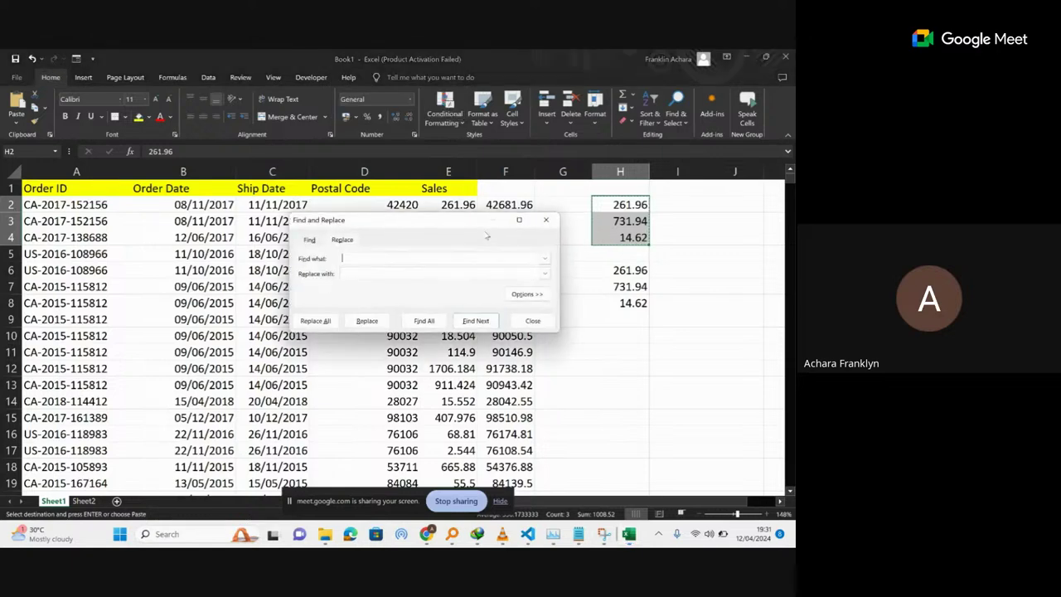
{"action": "left_click", "coordinate": [546, 221]}
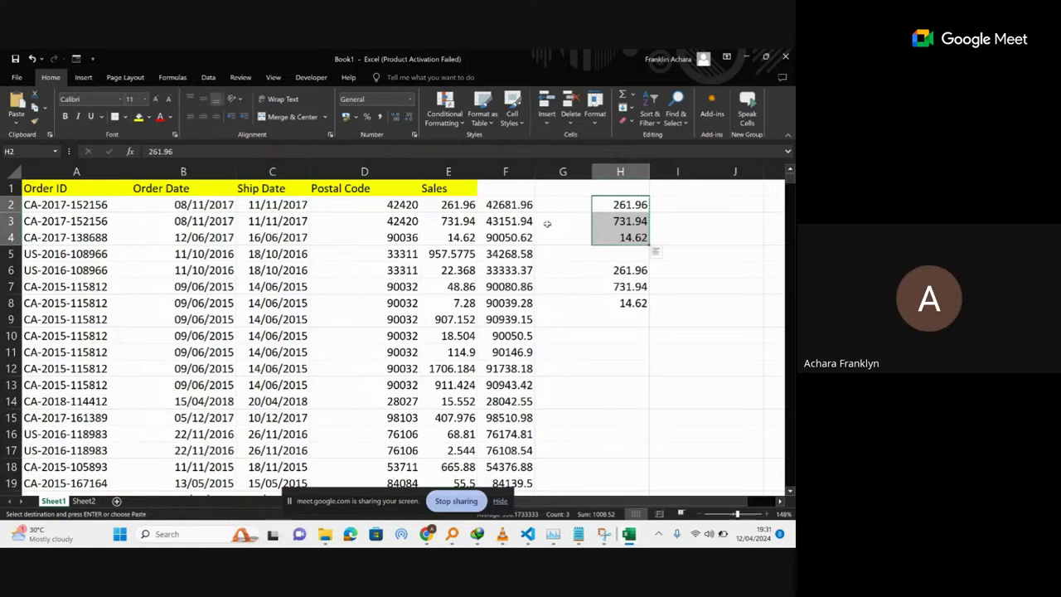
{"action": "key", "text": "alt+e"}
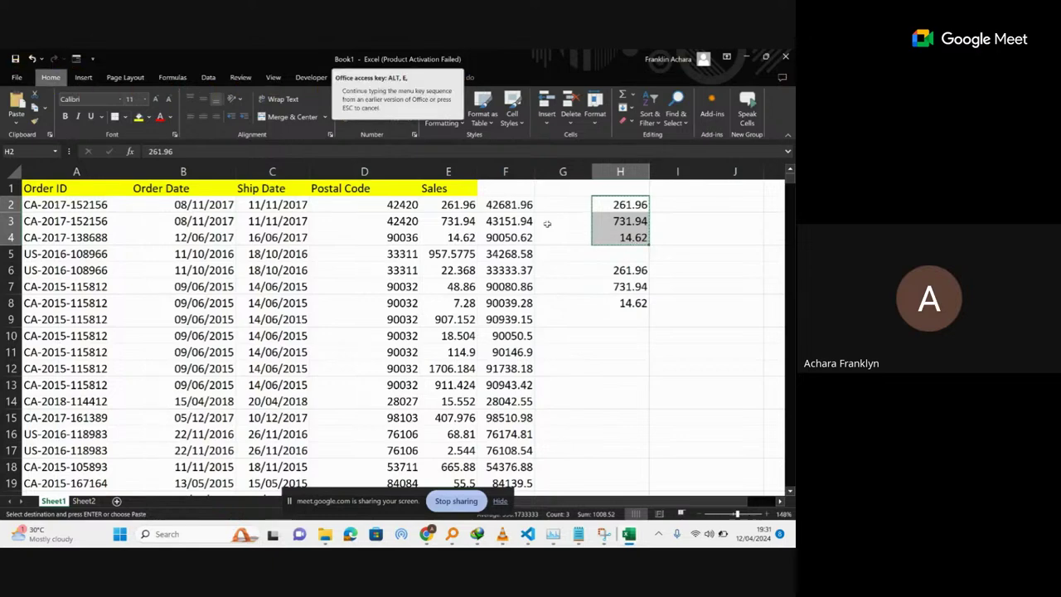
{"action": "key", "text": "e"}
{"action": "left_click", "coordinate": [548, 231]}
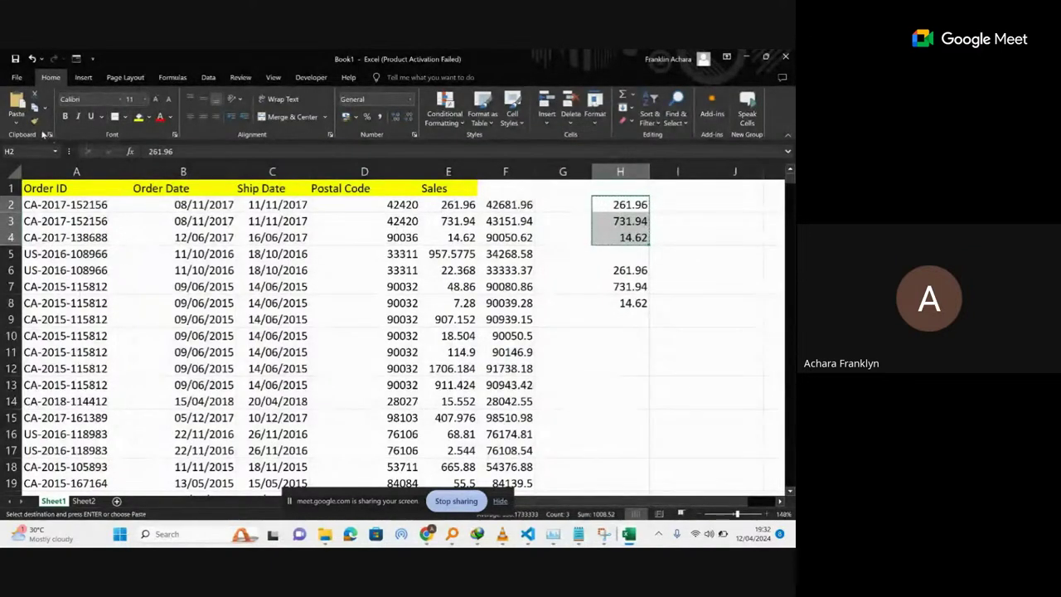
{"action": "left_click", "coordinate": [16, 120]}
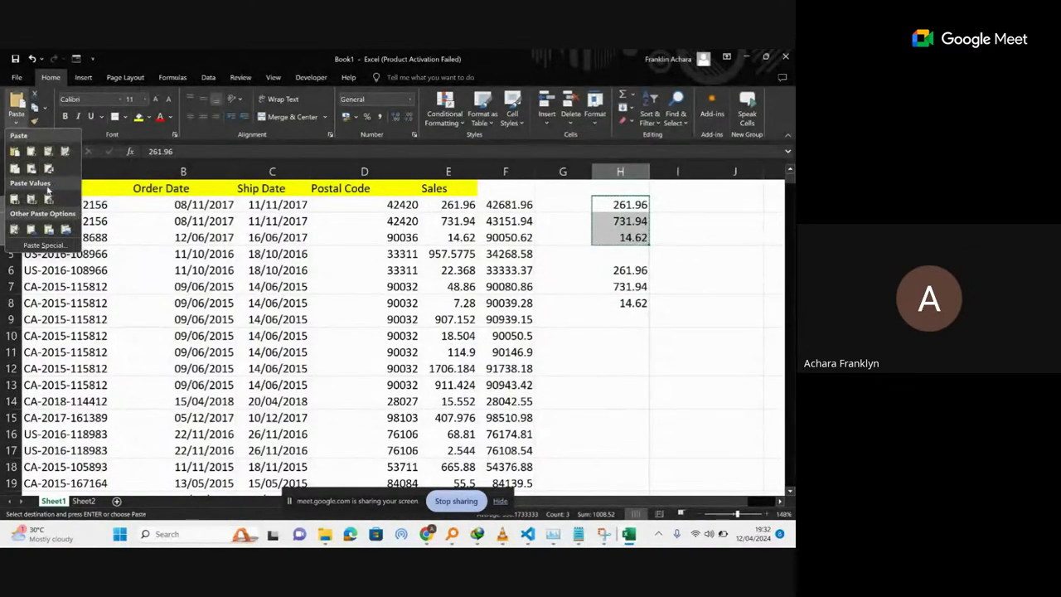
Open Paste Special, move its window aside, and close it without pasting.
{"action": "left_click", "coordinate": [46, 245]}
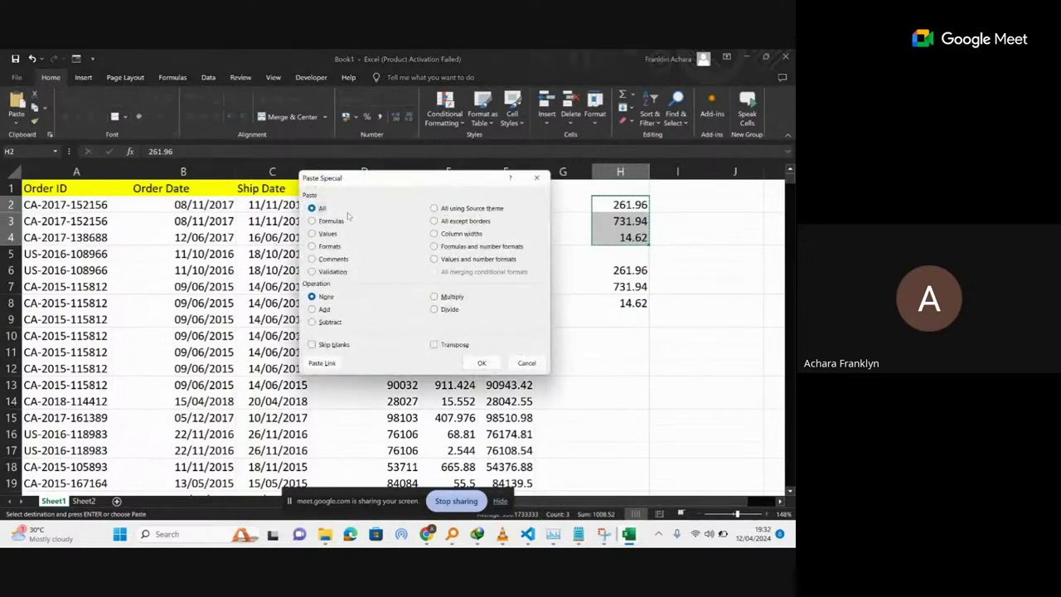
{"action": "left_click_drag", "start_coordinate": [394, 182], "coordinate": [245, 186]}
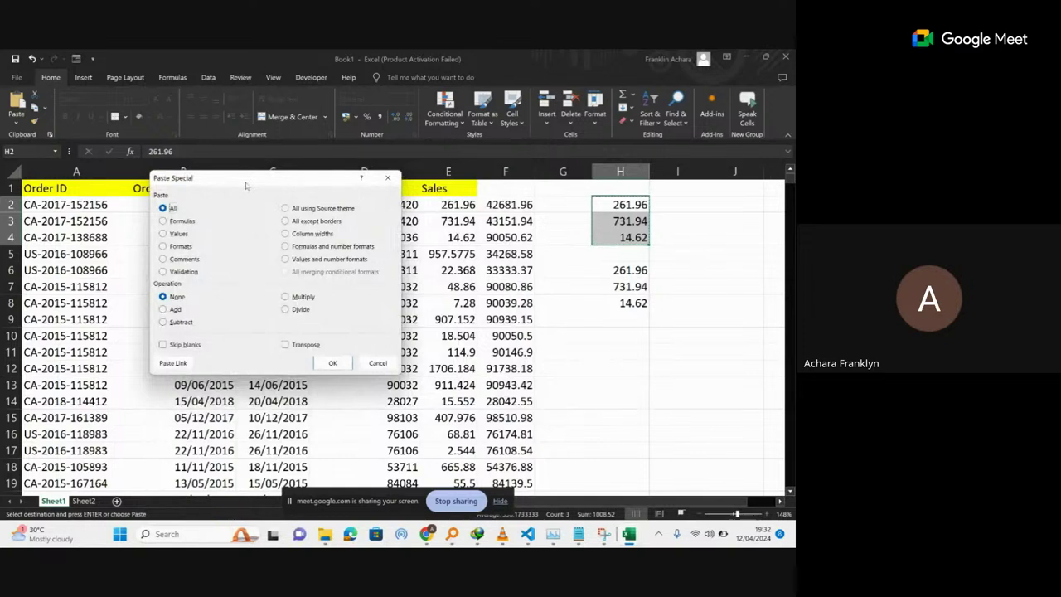
{"action": "left_click", "coordinate": [387, 179]}
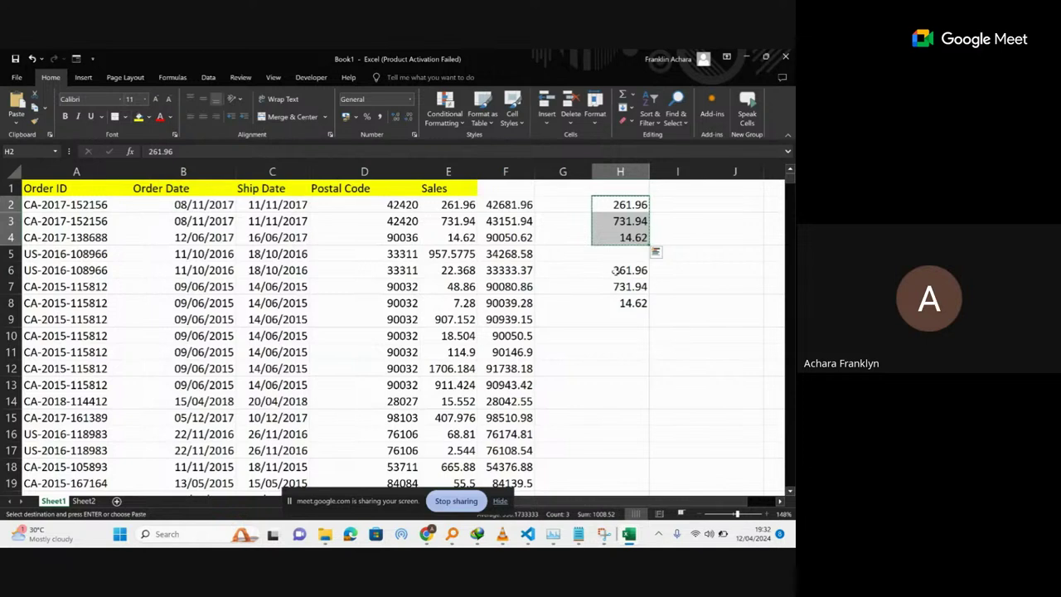
Paste Special the copied values onto H6 with Add, giving 523.92, 1463.88 and 29.24.
{"action": "left_click", "coordinate": [615, 270]}
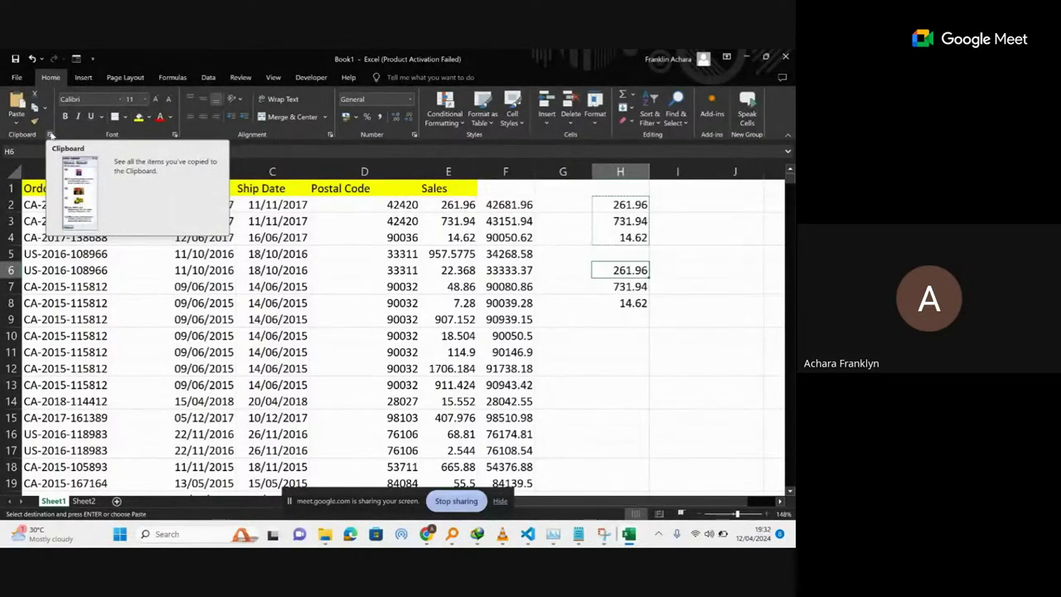
{"action": "left_click", "coordinate": [15, 124]}
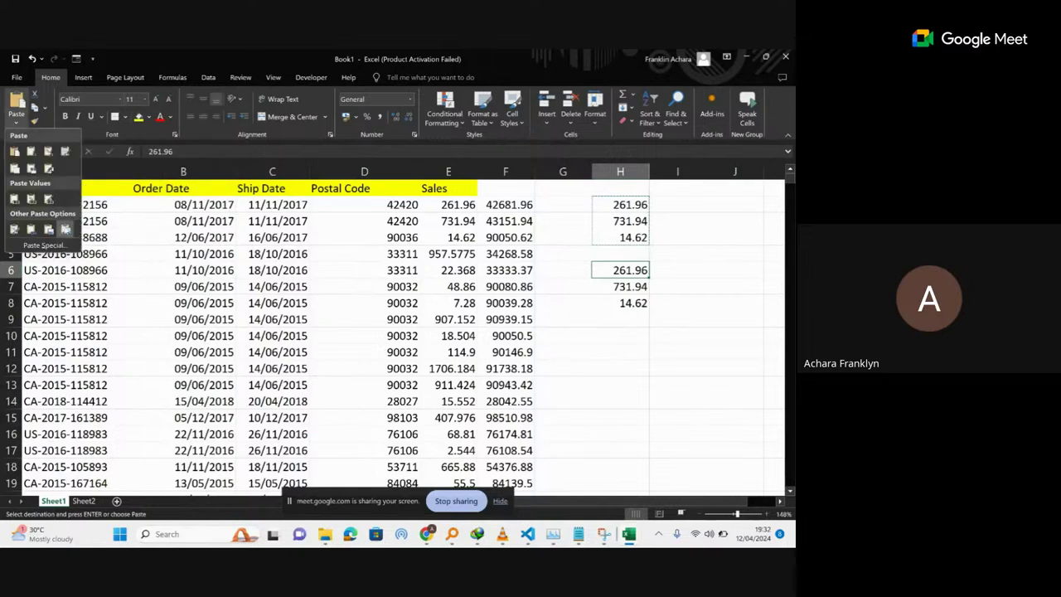
{"action": "left_click", "coordinate": [45, 246]}
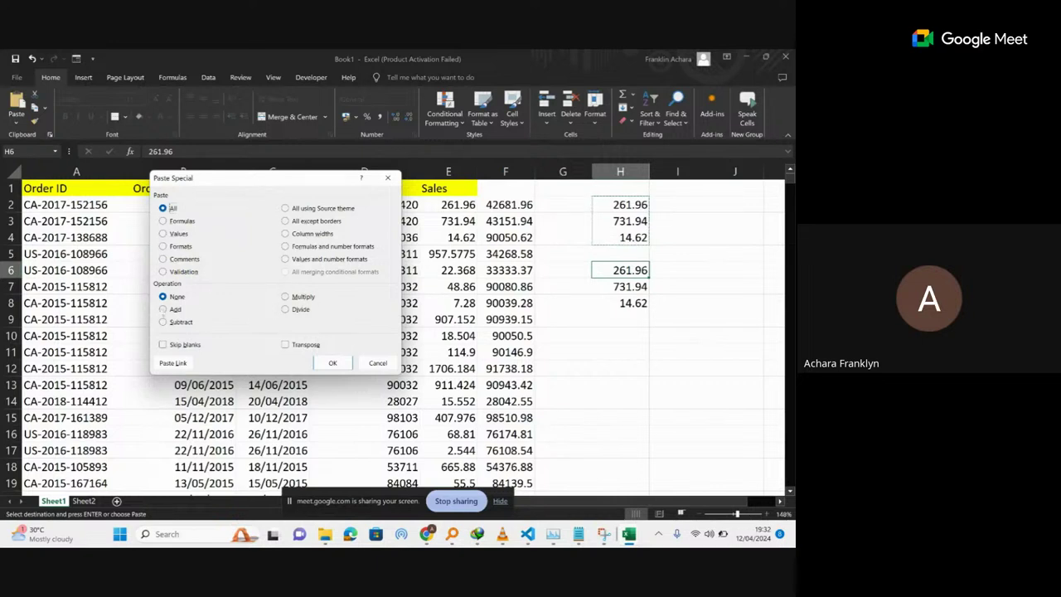
{"action": "left_click", "coordinate": [164, 309]}
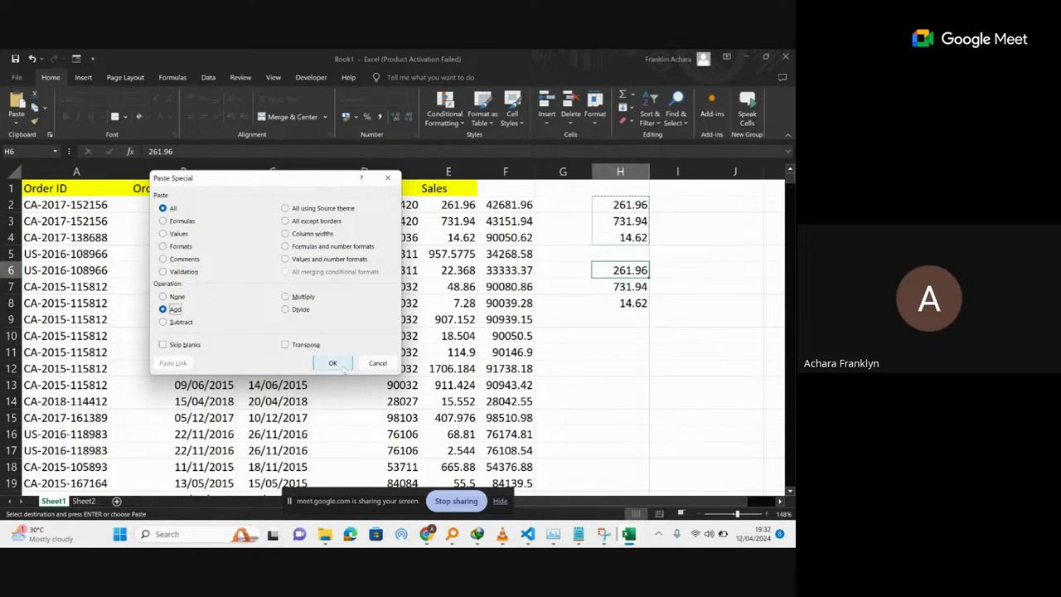
{"action": "left_click", "coordinate": [332, 363]}
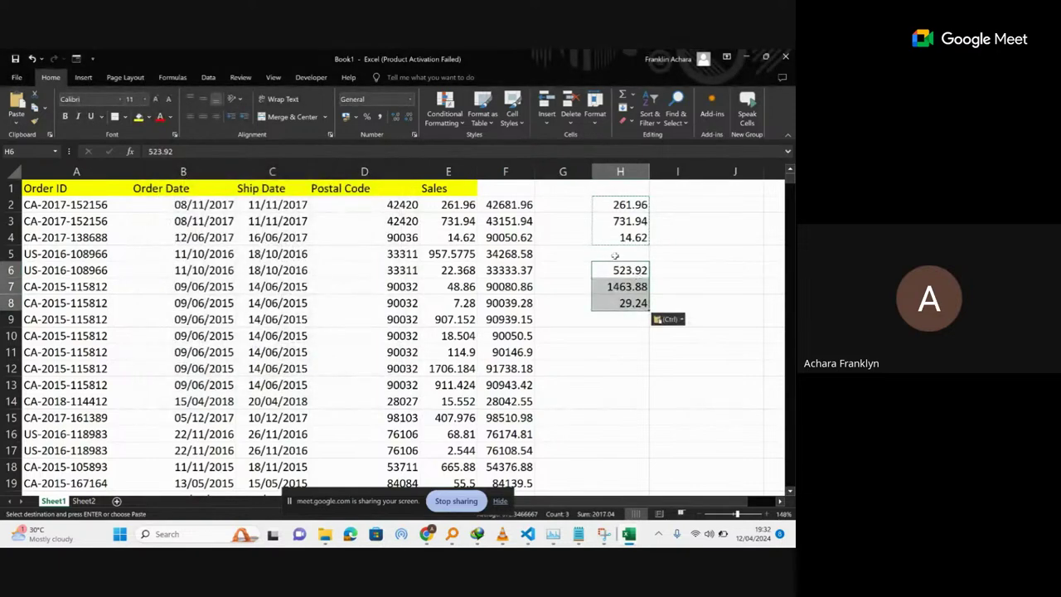
Paste Special onto H6:H9 with Subtract, restoring 261.96, 731.94 and 14.62.
{"action": "left_click_drag", "start_coordinate": [628, 267], "coordinate": [630, 305]}
{"action": "left_click", "coordinate": [17, 124]}
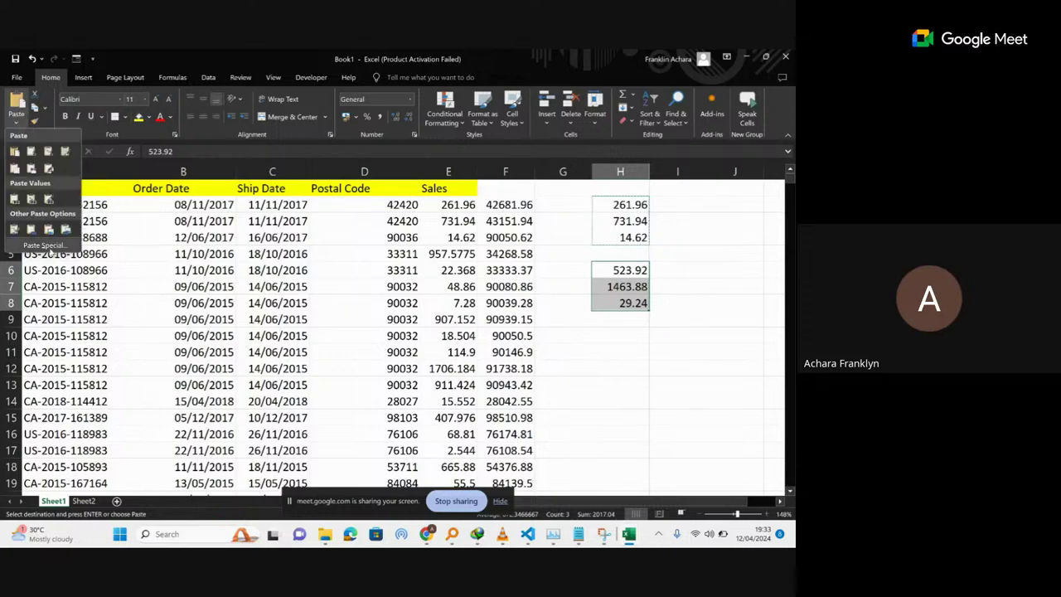
{"action": "left_click", "coordinate": [41, 244]}
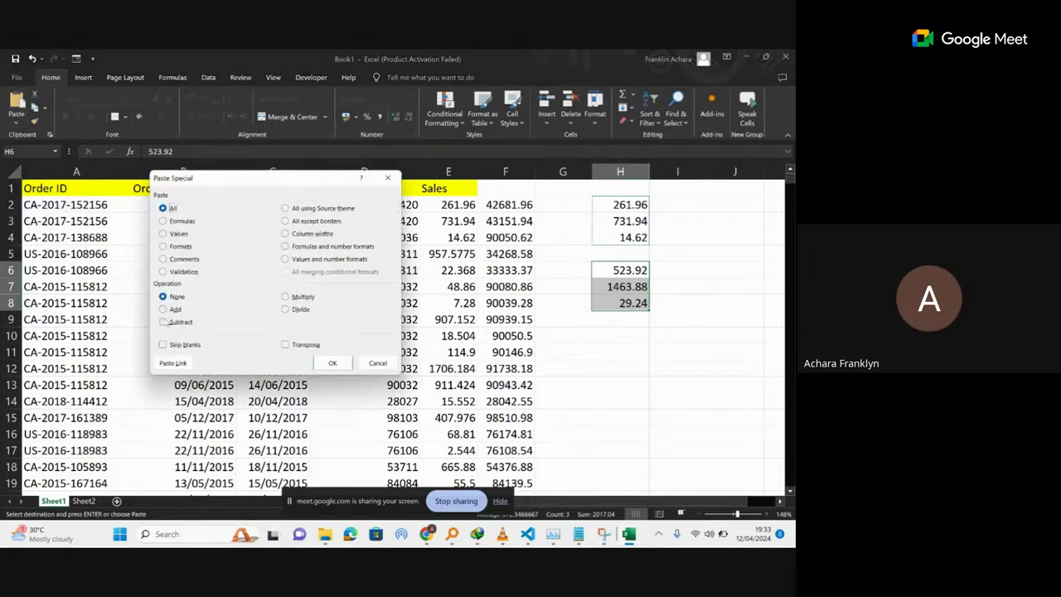
{"action": "left_click", "coordinate": [163, 322]}
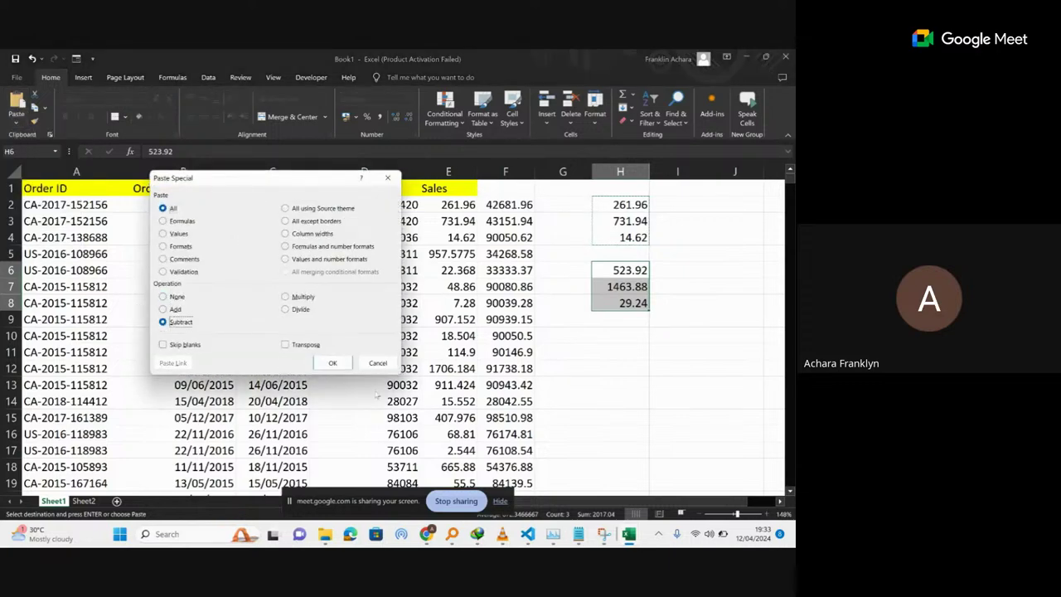
{"action": "left_click", "coordinate": [340, 364]}
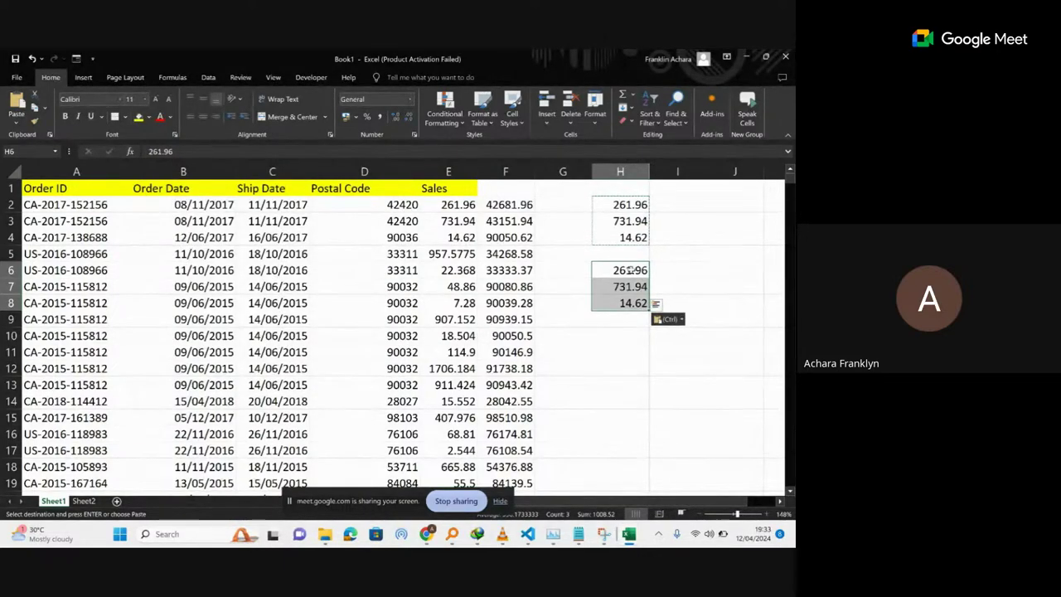
Paste Special with Multiply onto H6:H8, giving 68623.04, 535736.2 and 213.7444.
{"action": "left_click", "coordinate": [16, 123]}
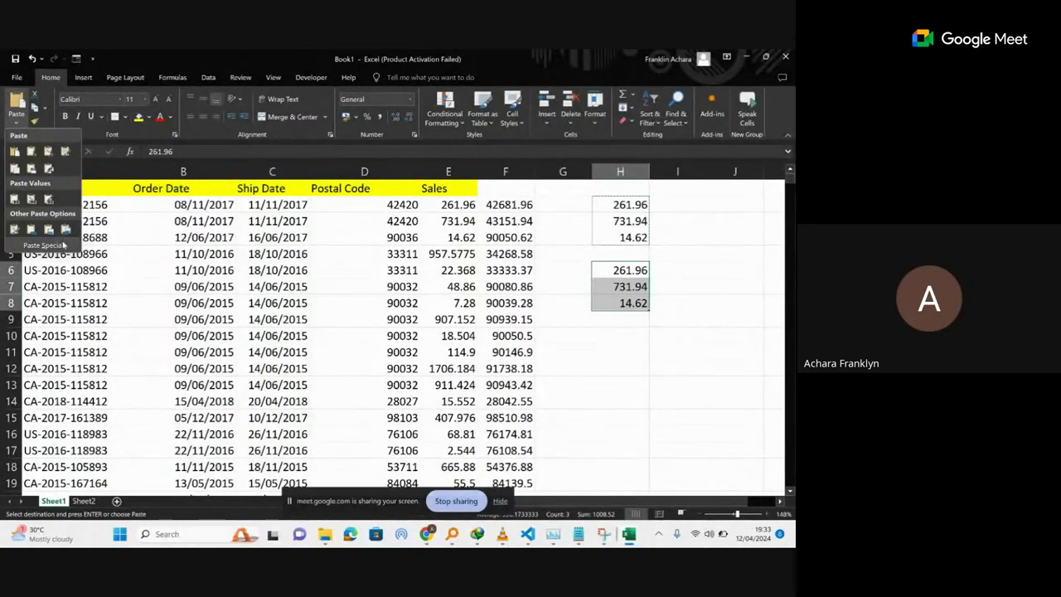
{"action": "left_click", "coordinate": [63, 245]}
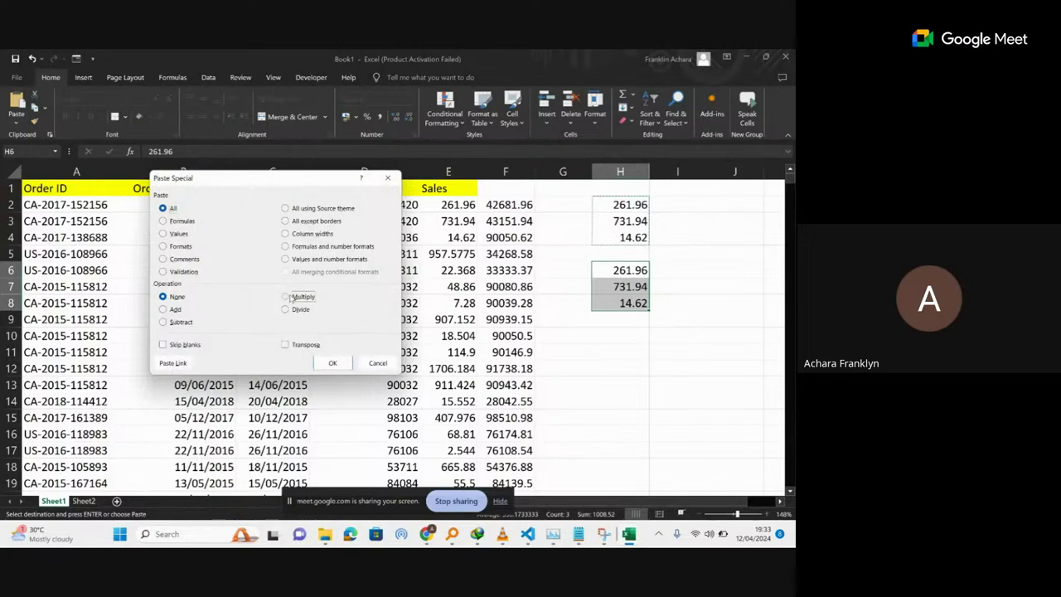
{"action": "left_click", "coordinate": [286, 296]}
{"action": "left_click", "coordinate": [332, 362]}
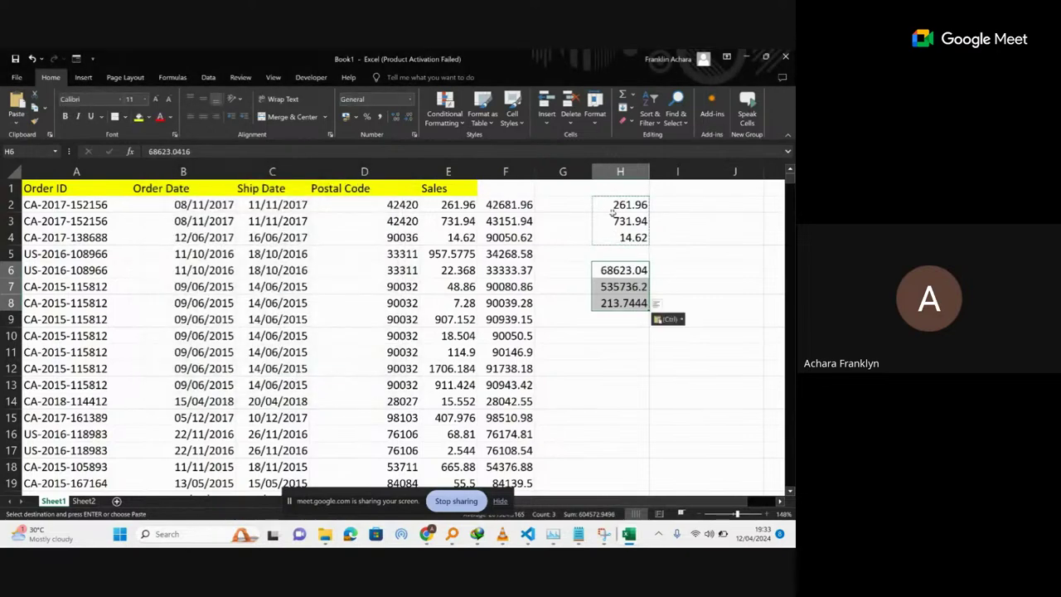
{"action": "left_click", "coordinate": [605, 171]}
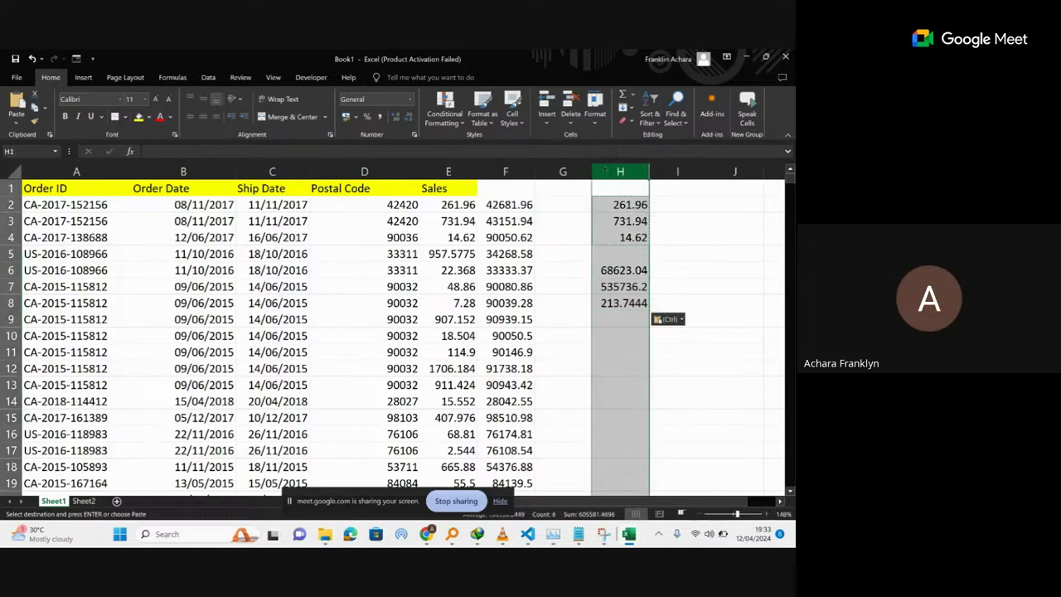
Delete every practice value in column H, then return to cell F2.
{"action": "key", "text": "Delete"}
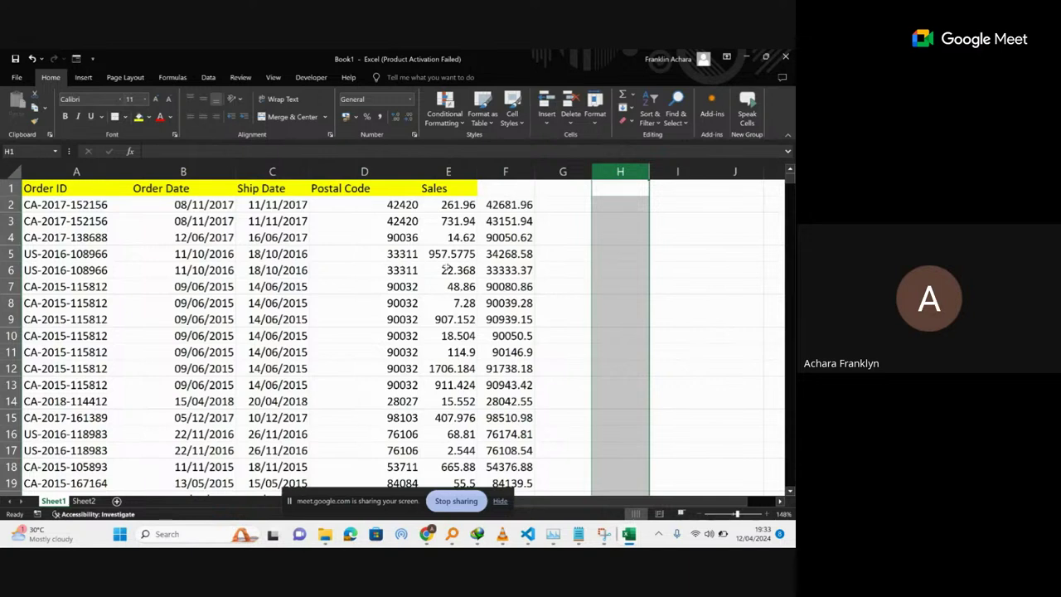
{"action": "left_click", "coordinate": [506, 171]}
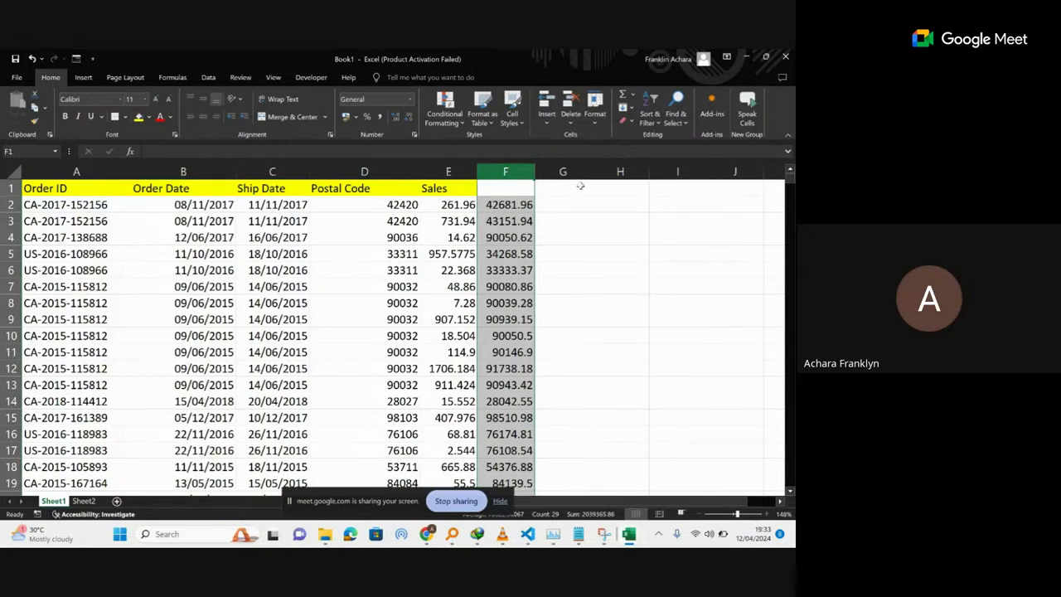
{"action": "left_click", "coordinate": [511, 204]}
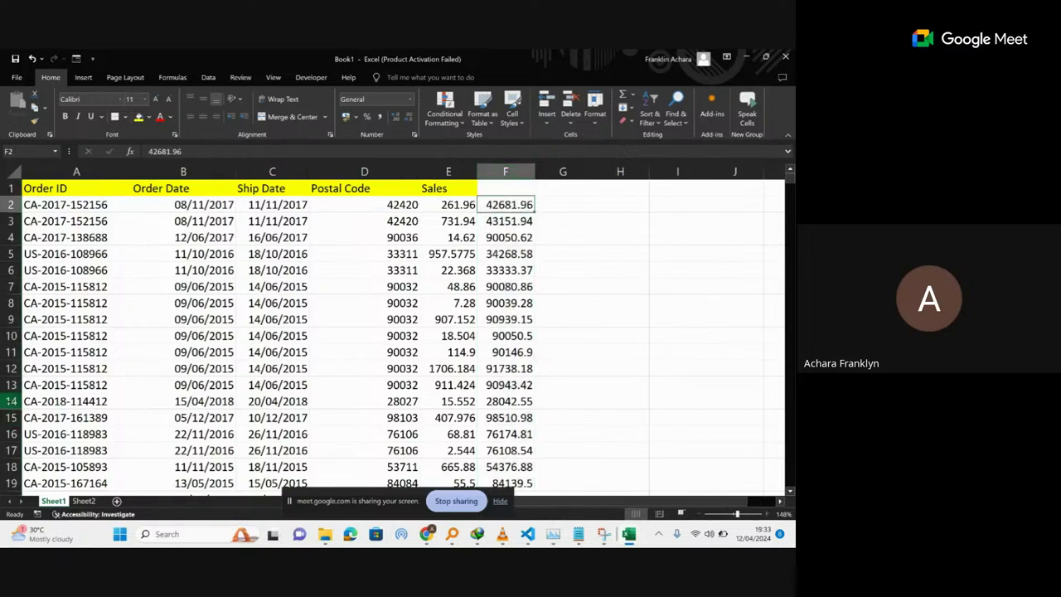
Delete rows 14–16, then insert three blank rows in their place.
{"action": "left_click_drag", "start_coordinate": [11, 400], "coordinate": [10, 433]}
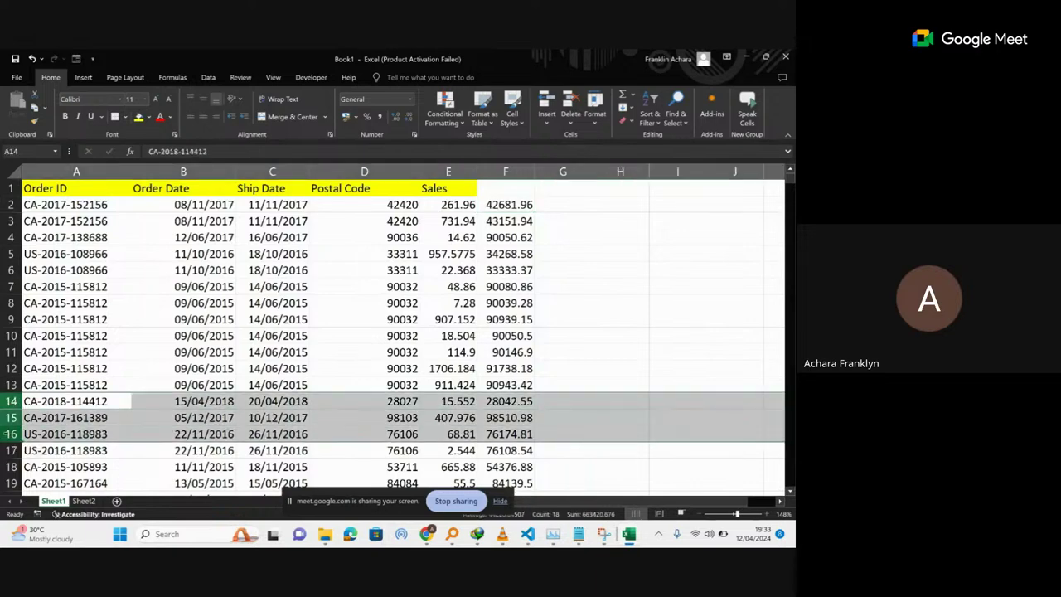
{"action": "right_click", "coordinate": [11, 434]}
{"action": "left_click", "coordinate": [37, 353]}
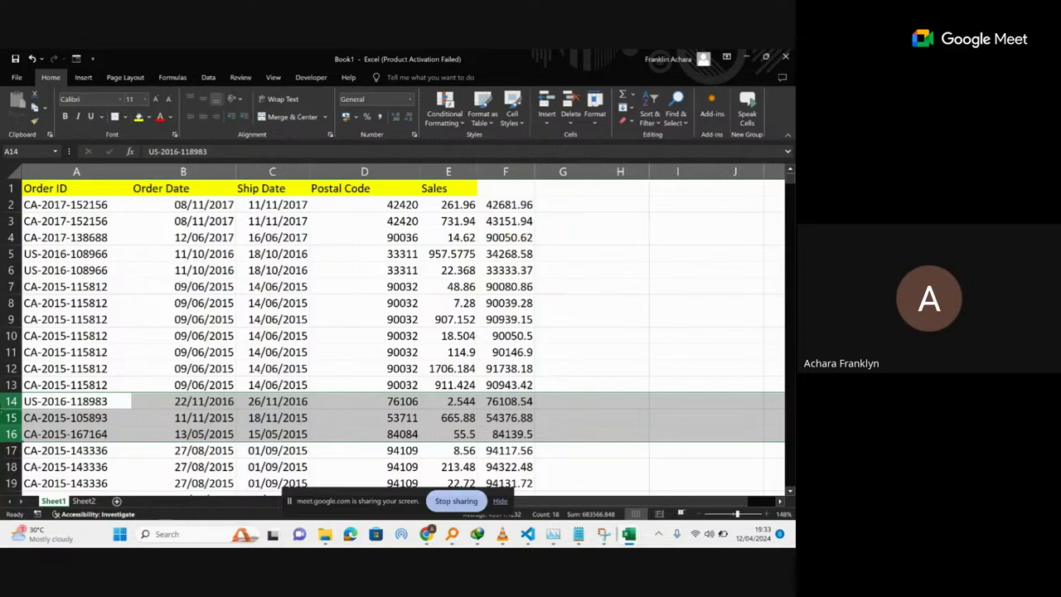
{"action": "right_click", "coordinate": [11, 402]}
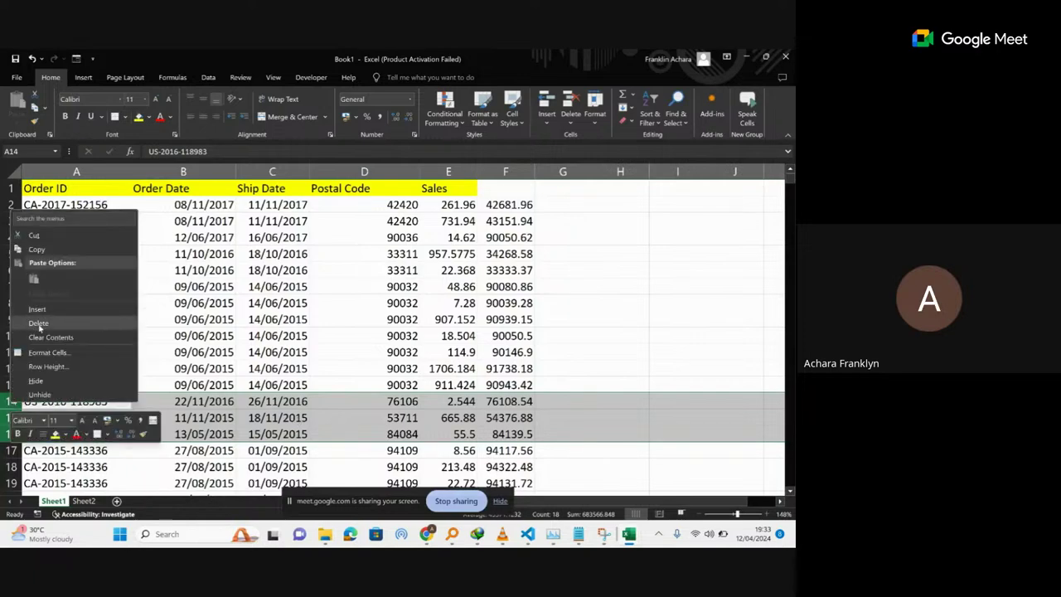
{"action": "left_click", "coordinate": [37, 308]}
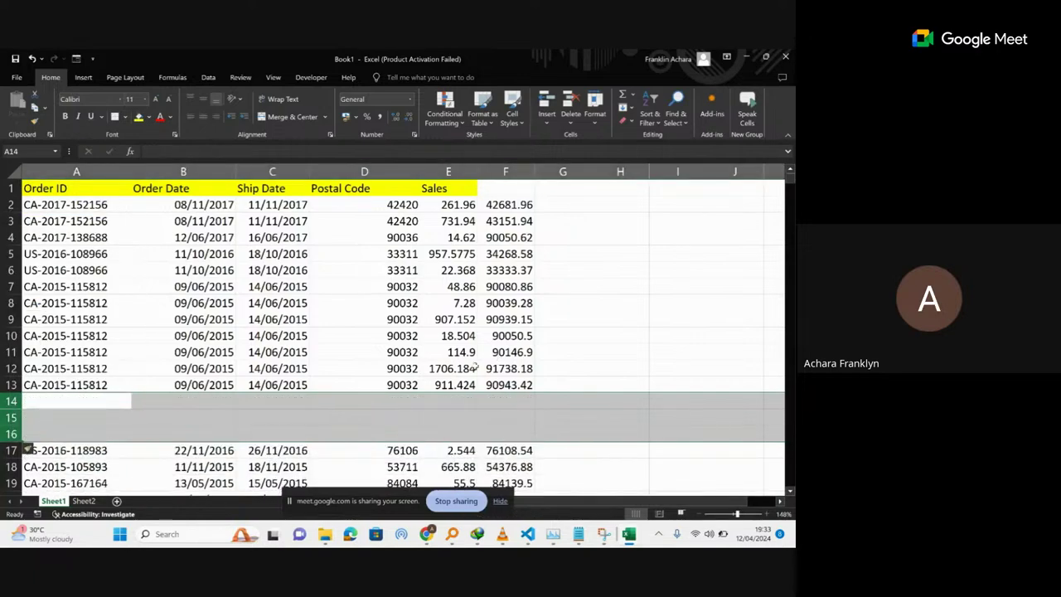
Start typing =SUM(E2:E13) in E14, then erase it.
{"action": "left_click", "coordinate": [451, 386]}
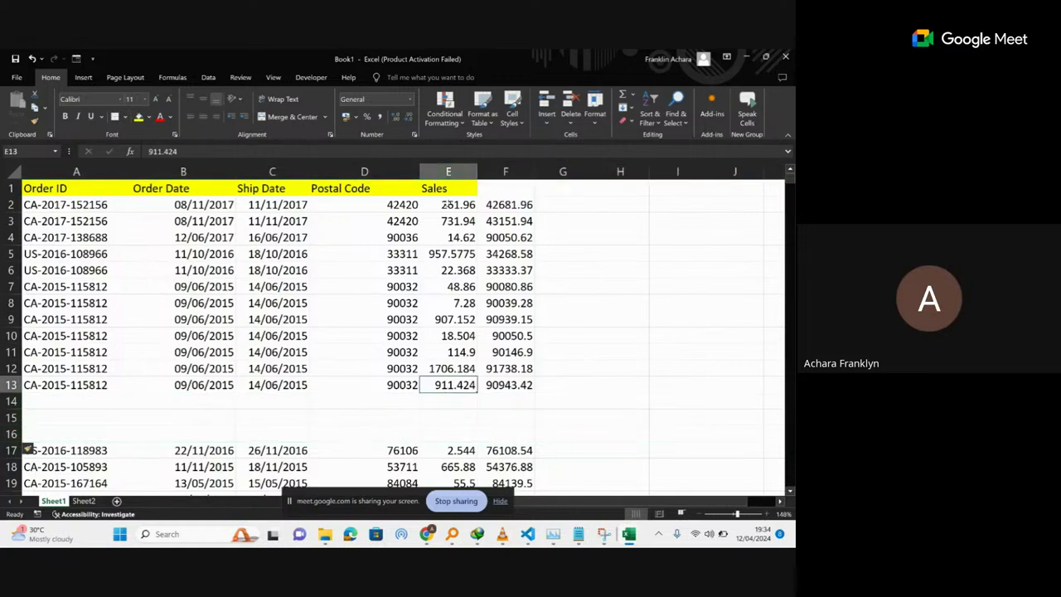
{"action": "left_click_drag", "start_coordinate": [448, 204], "coordinate": [459, 386]}
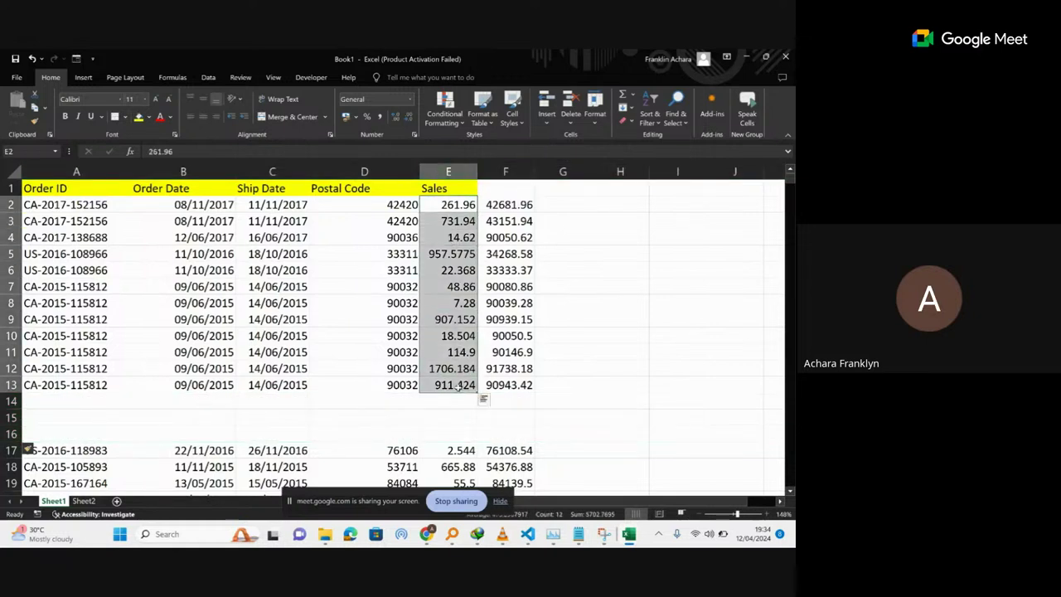
{"action": "left_click", "coordinate": [447, 403]}
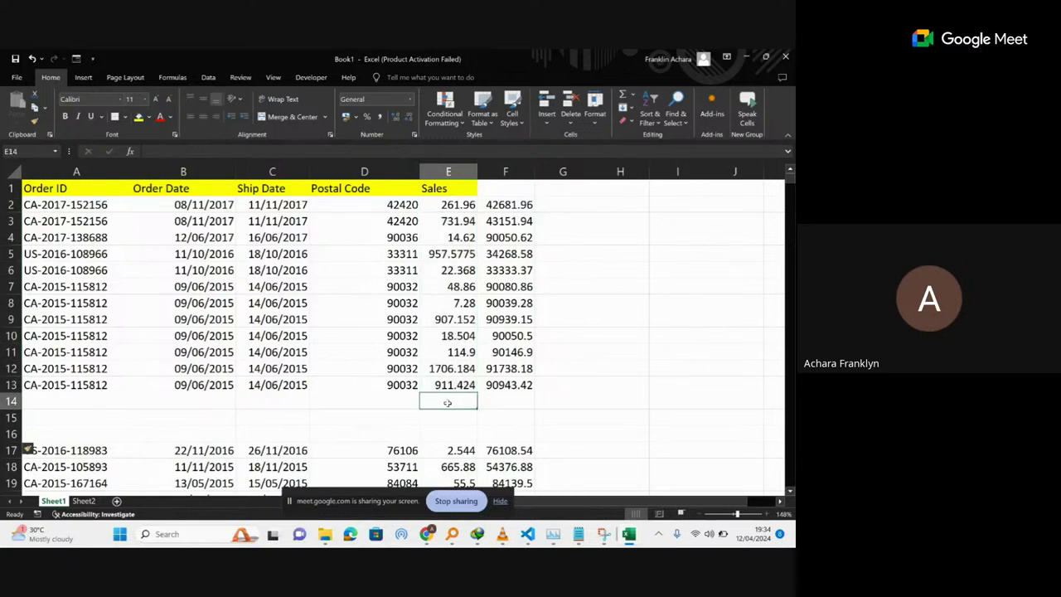
{"action": "type", "text": "=sum("}
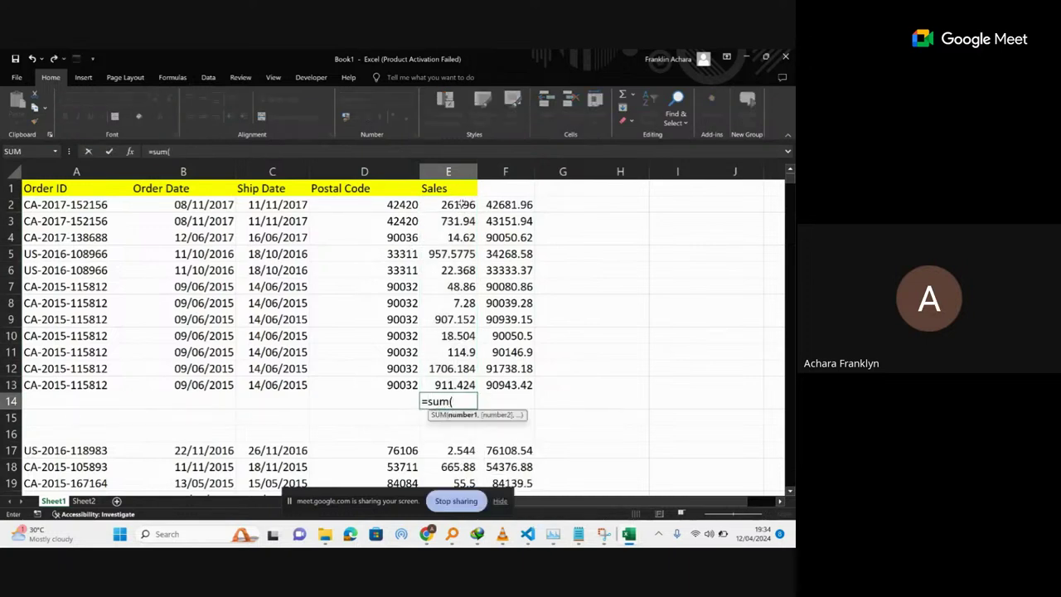
{"action": "left_click", "coordinate": [458, 206]}
{"action": "left_click_drag", "start_coordinate": [455, 222], "coordinate": [437, 382]}
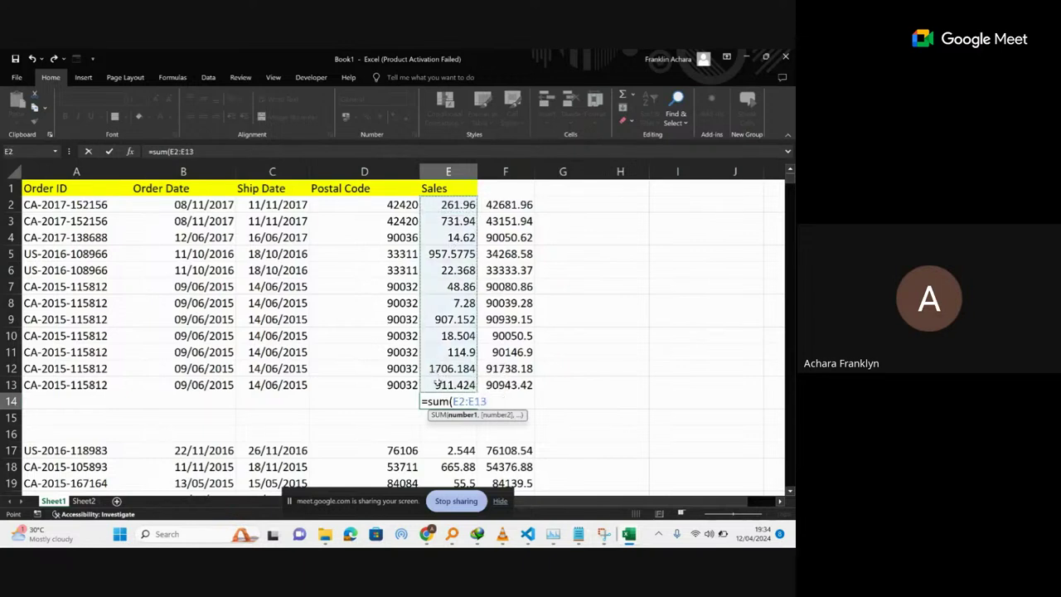
{"action": "type", "text": ")"}
{"action": "key", "text": "BackSpace"}
{"action": "key", "text": "BackSpace"}
{"action": "key", "text": "BackSpace"}
{"action": "key", "text": "BackSpace"}
{"action": "key", "text": "BackSpace"}
{"action": "key", "text": "BackSpace"}
{"action": "key", "text": "BackSpace"}
{"action": "key", "text": "BackSpace"}
{"action": "key", "text": "BackSpace"}
{"action": "key", "text": "BackSpace"}
{"action": "key", "text": "BackSpace"}
{"action": "key", "text": "BackSpace"}
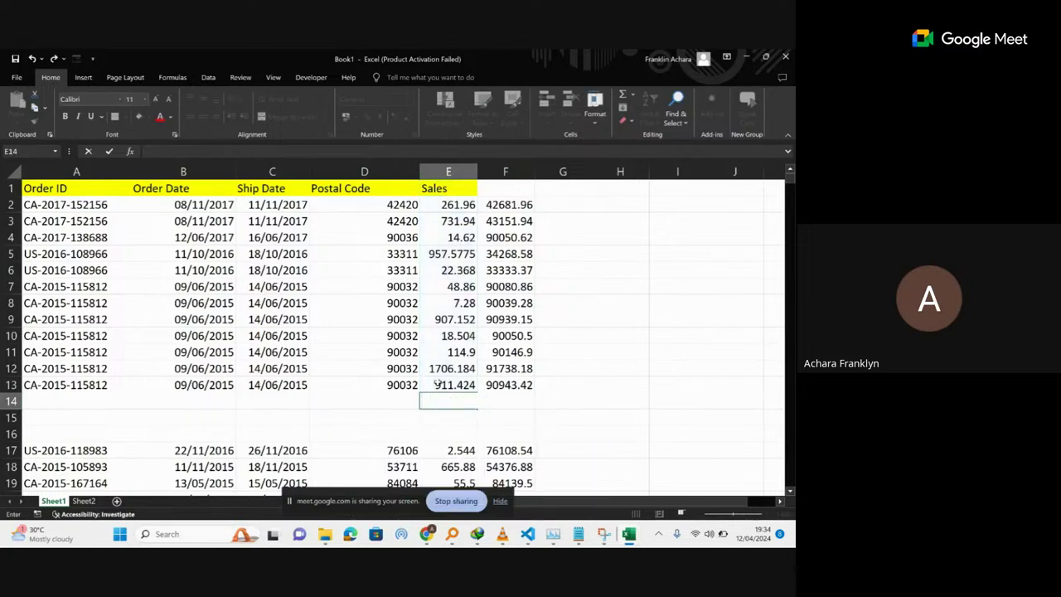
{"action": "left_click", "coordinate": [581, 395]}
AutoSum E2:E13 into E14 with Alt+=, giving a Sales total of 5702.77.
{"action": "left_click", "coordinate": [446, 401]}
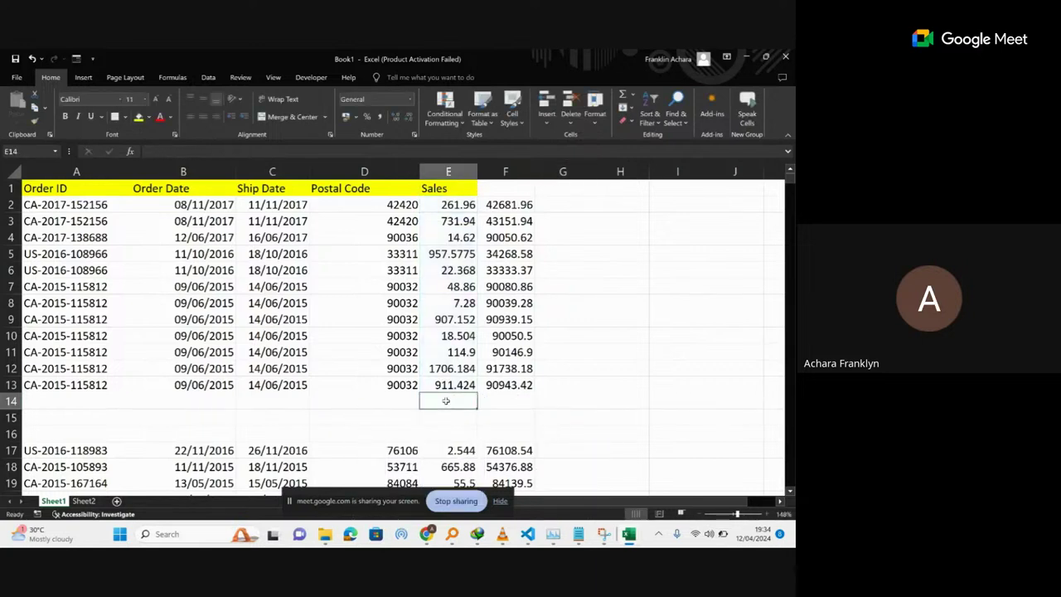
{"action": "key", "text": "alt+equal"}
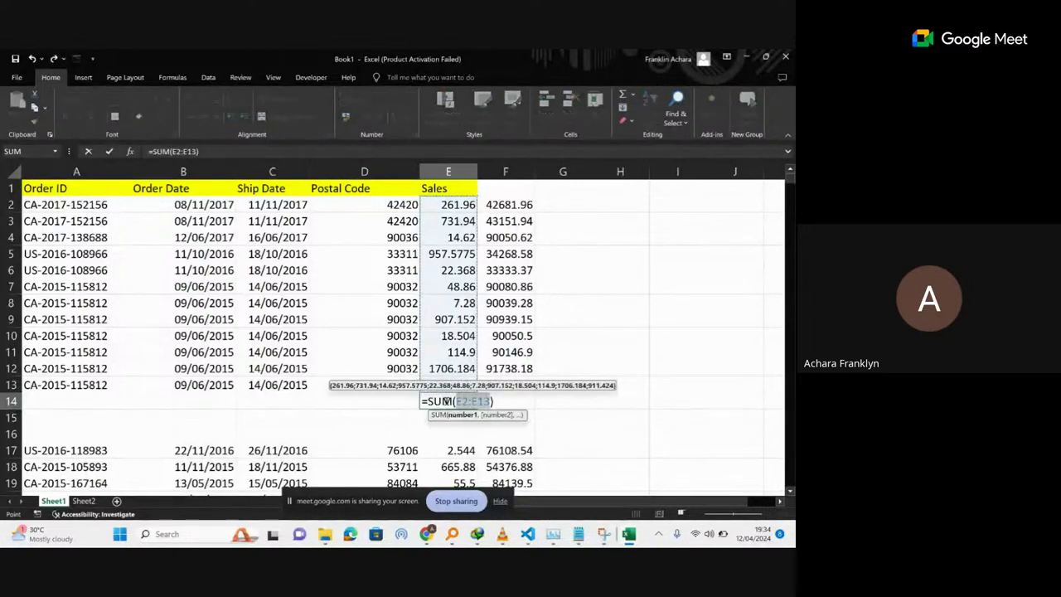
{"action": "key", "text": "Escape"}
{"action": "left_click", "coordinate": [546, 398]}
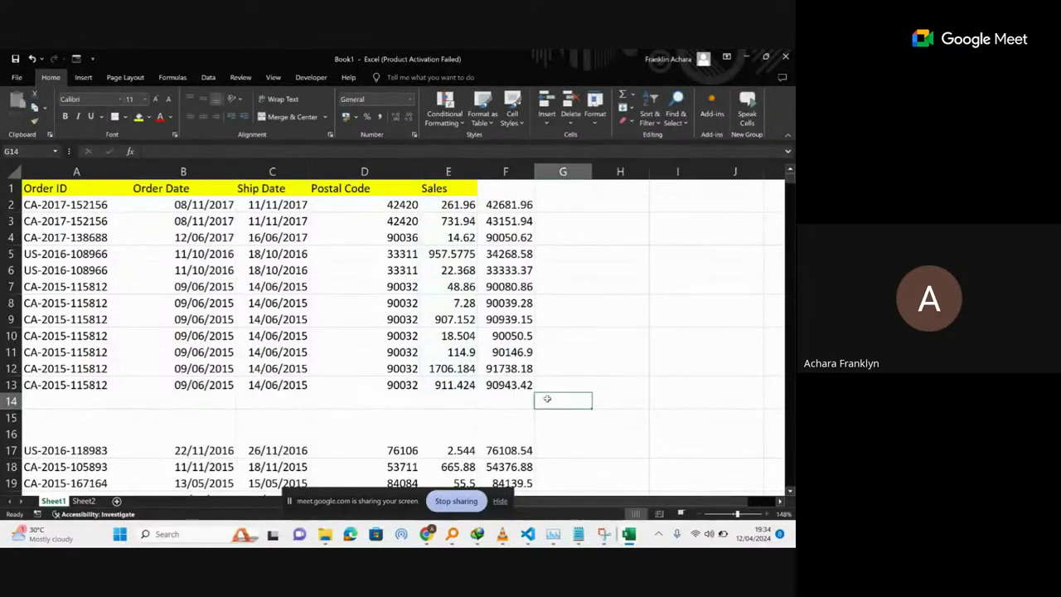
{"action": "left_click", "coordinate": [456, 400]}
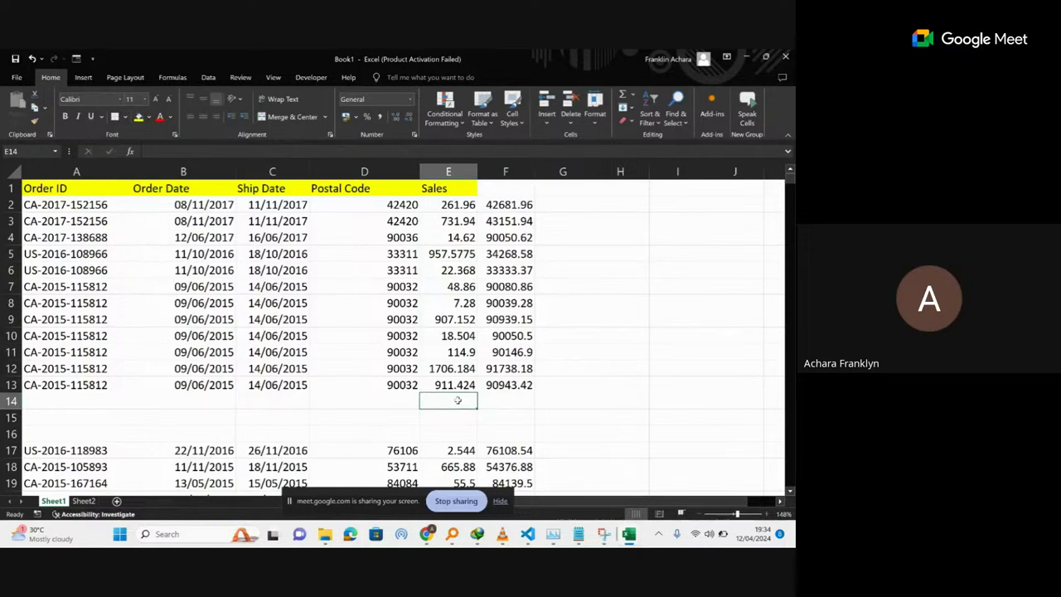
{"action": "key", "text": "alt+equal"}
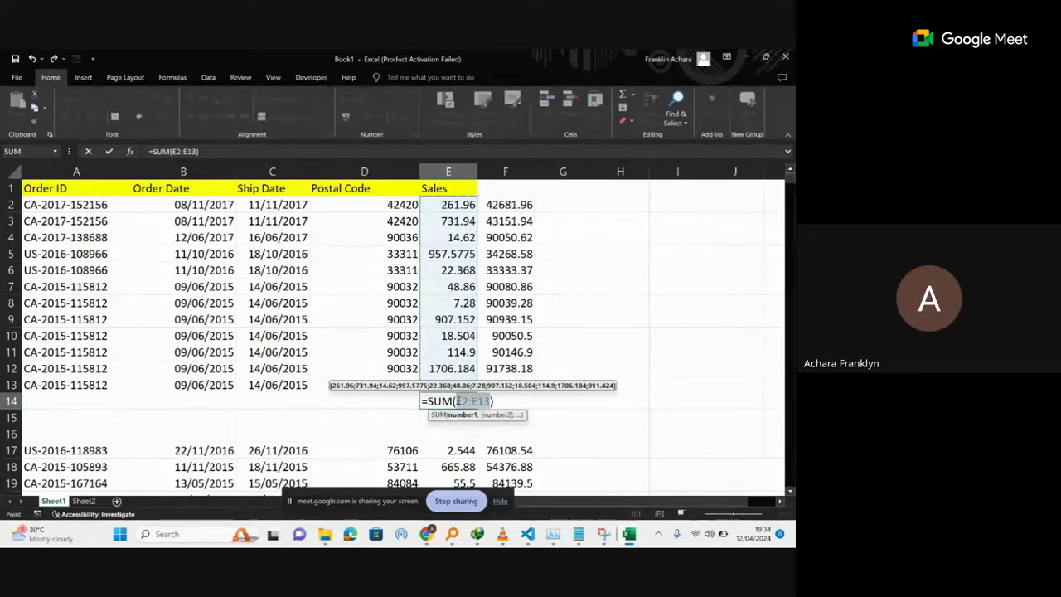
{"action": "key", "text": "Return"}
{"action": "left_click", "coordinate": [457, 401]}
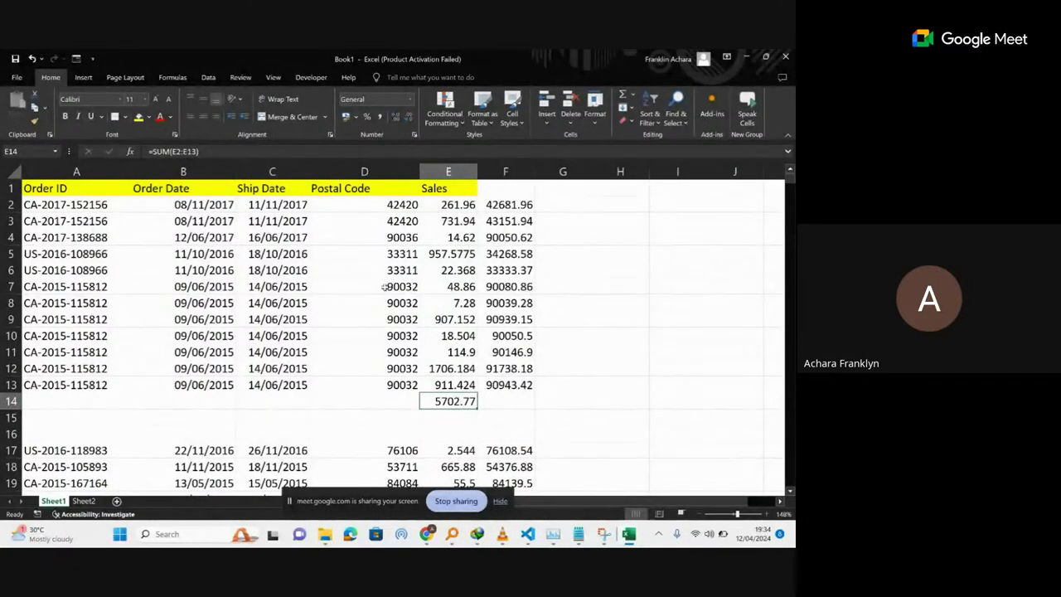
{"action": "left_click_drag", "start_coordinate": [387, 287], "coordinate": [501, 282]}
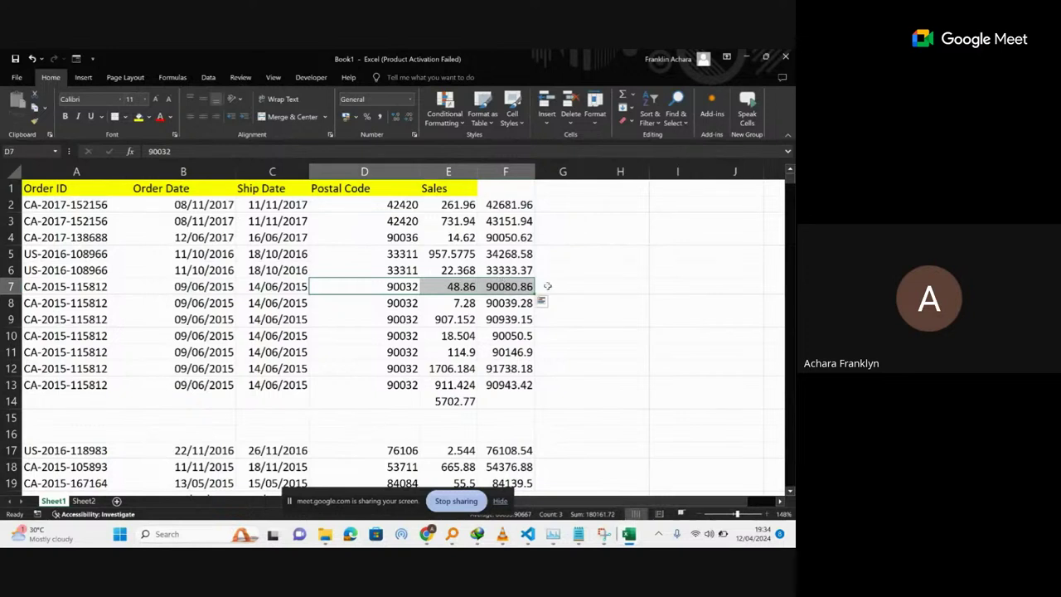
{"action": "left_click", "coordinate": [550, 286]}
{"action": "key", "text": "alt+equal"}
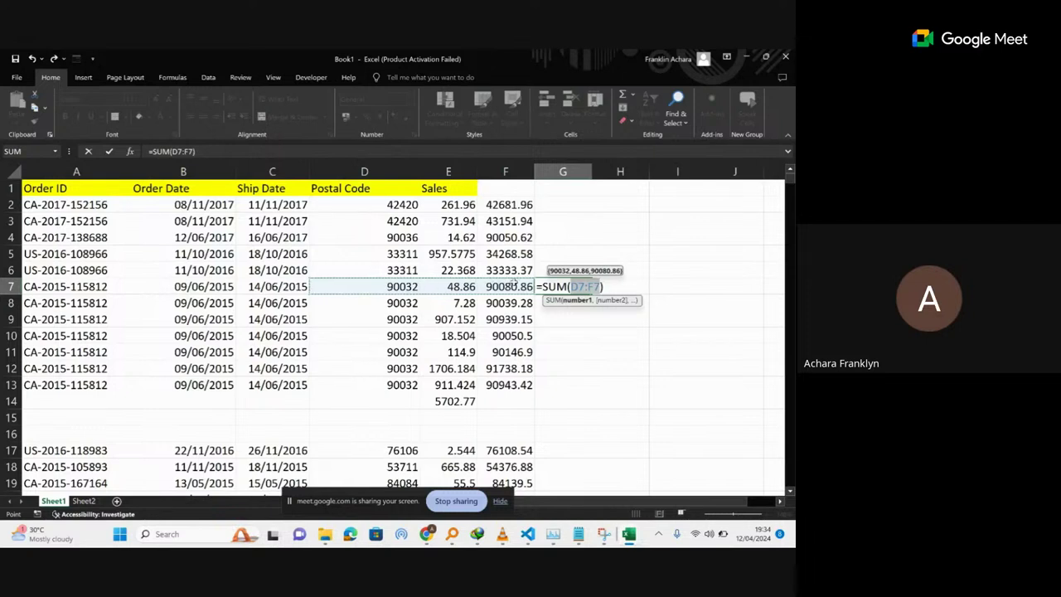
{"action": "key", "text": "Escape"}
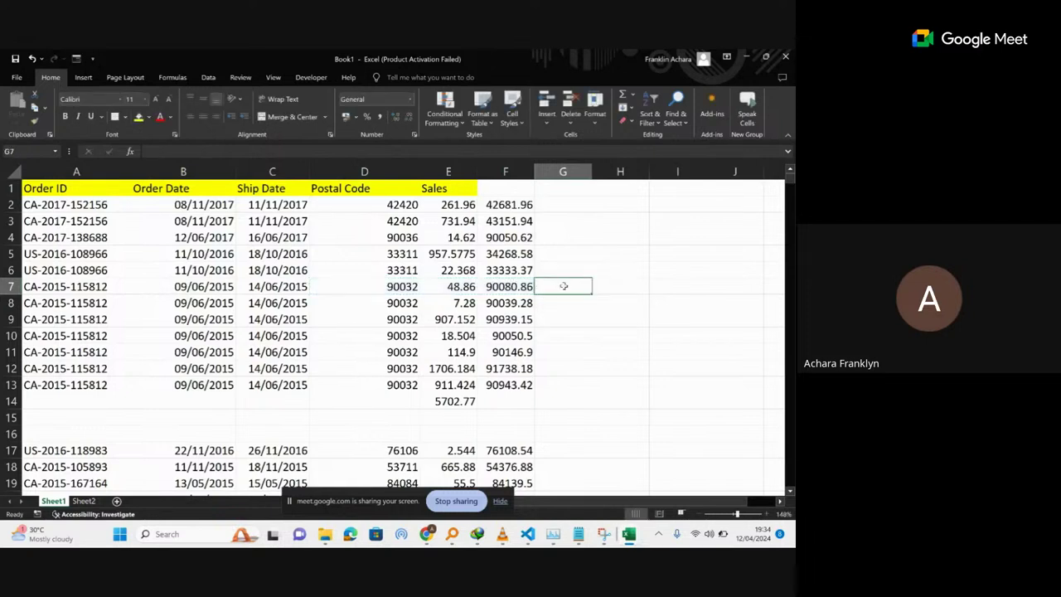
{"action": "left_click", "coordinate": [434, 176]}
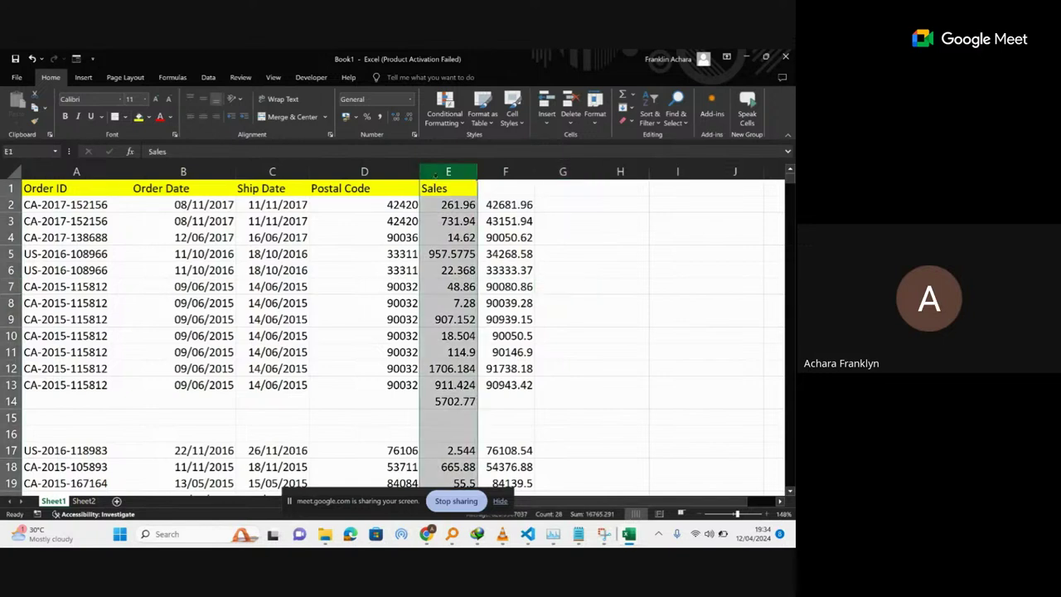
{"action": "right_click", "coordinate": [437, 179]}
{"action": "left_click", "coordinate": [462, 278]}
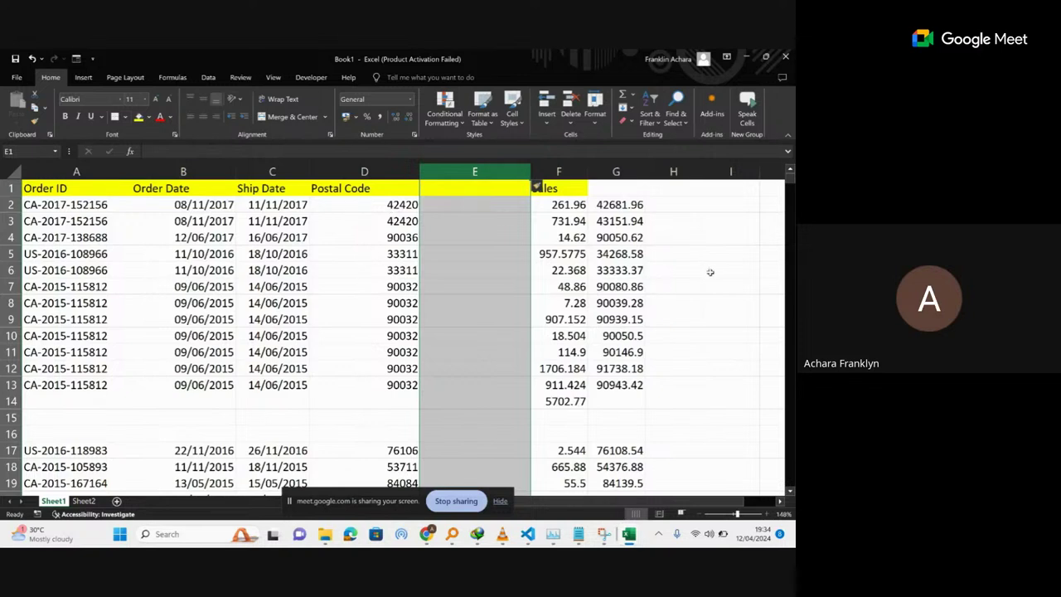
{"action": "left_click", "coordinate": [667, 324]}
{"action": "left_click_drag", "start_coordinate": [551, 318], "coordinate": [623, 321]}
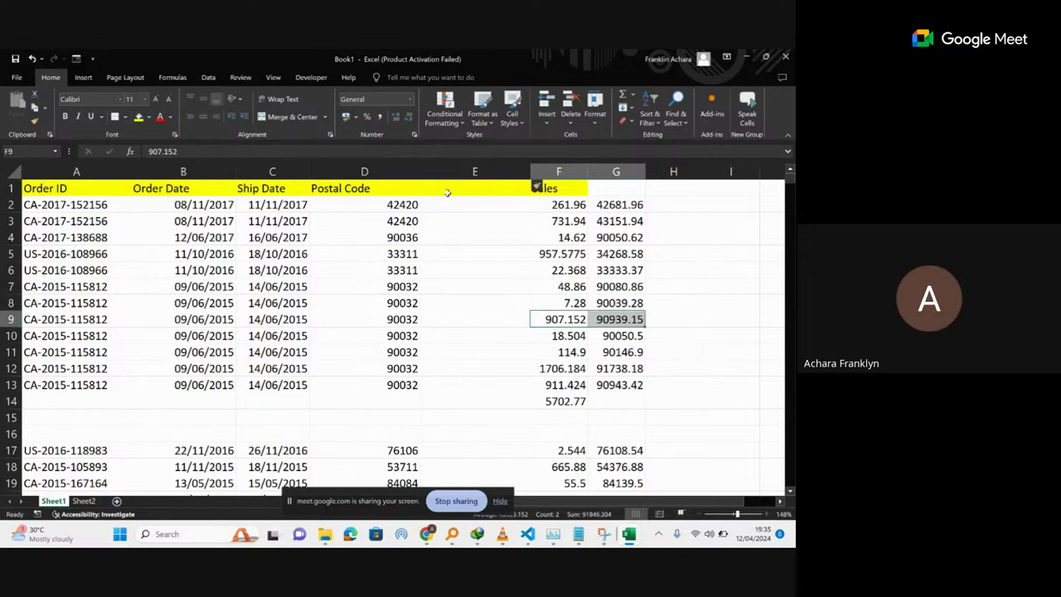
{"action": "left_click", "coordinate": [341, 170]}
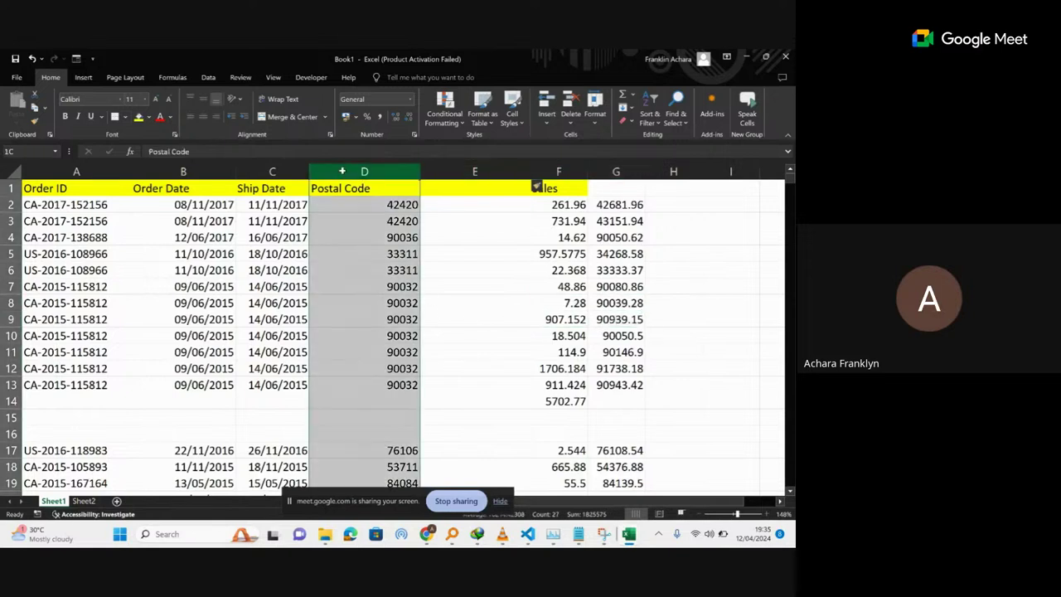
{"action": "left_click", "coordinate": [659, 297]}
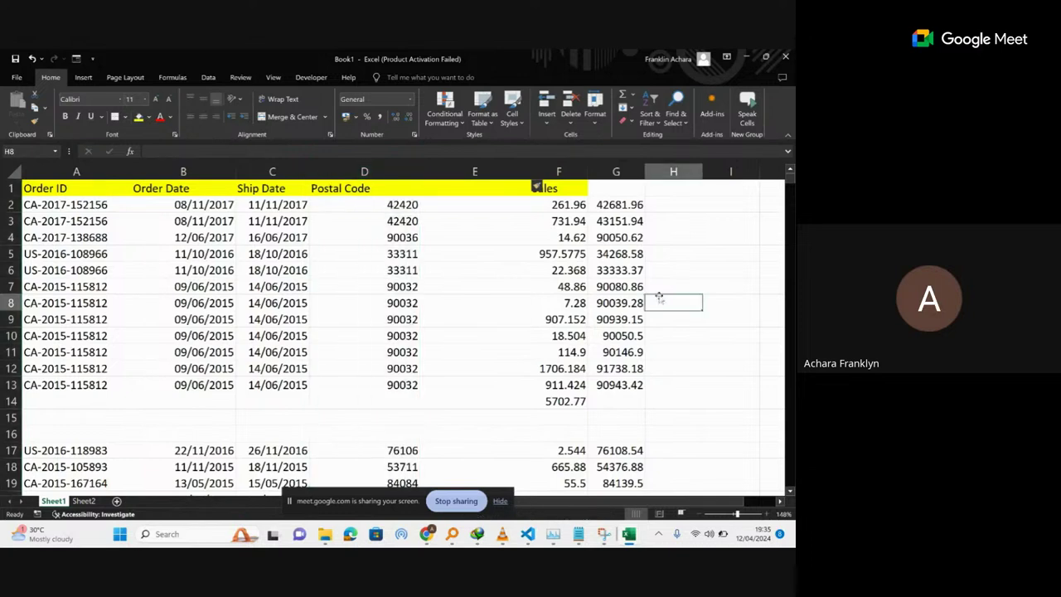
{"action": "left_click", "coordinate": [632, 305]}
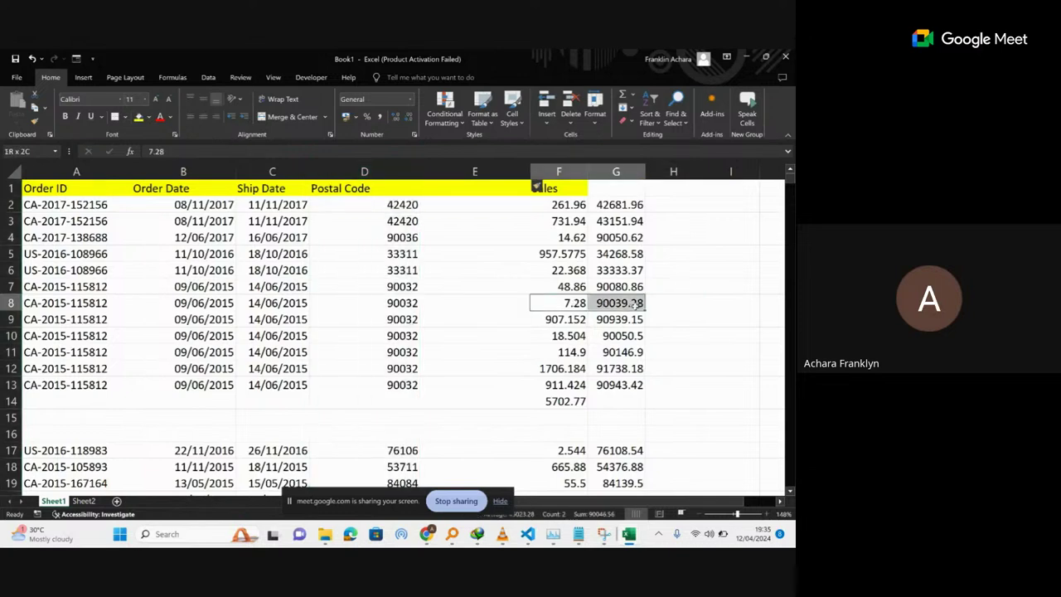
{"action": "left_click", "coordinate": [671, 304]}
{"action": "key", "text": "alt+equal"}
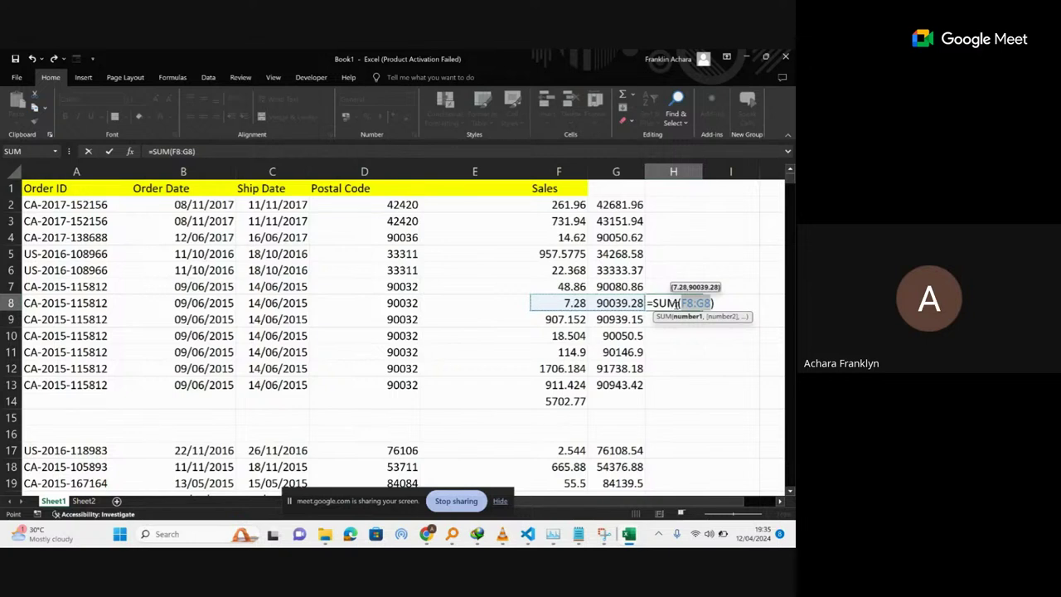
{"action": "key", "text": "Escape"}
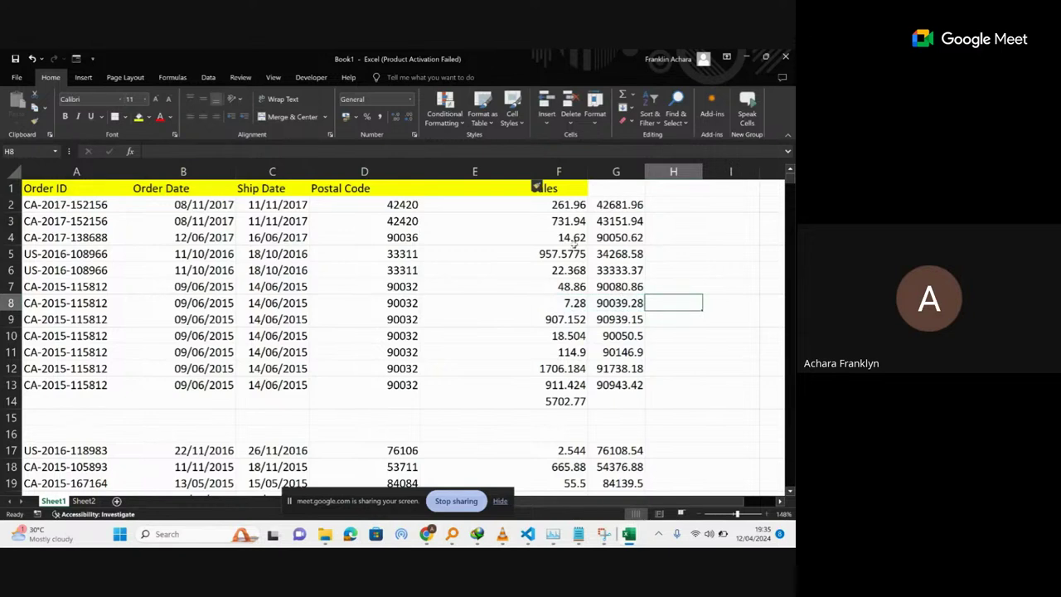
{"action": "left_click", "coordinate": [476, 172]}
{"action": "right_click", "coordinate": [476, 172]}
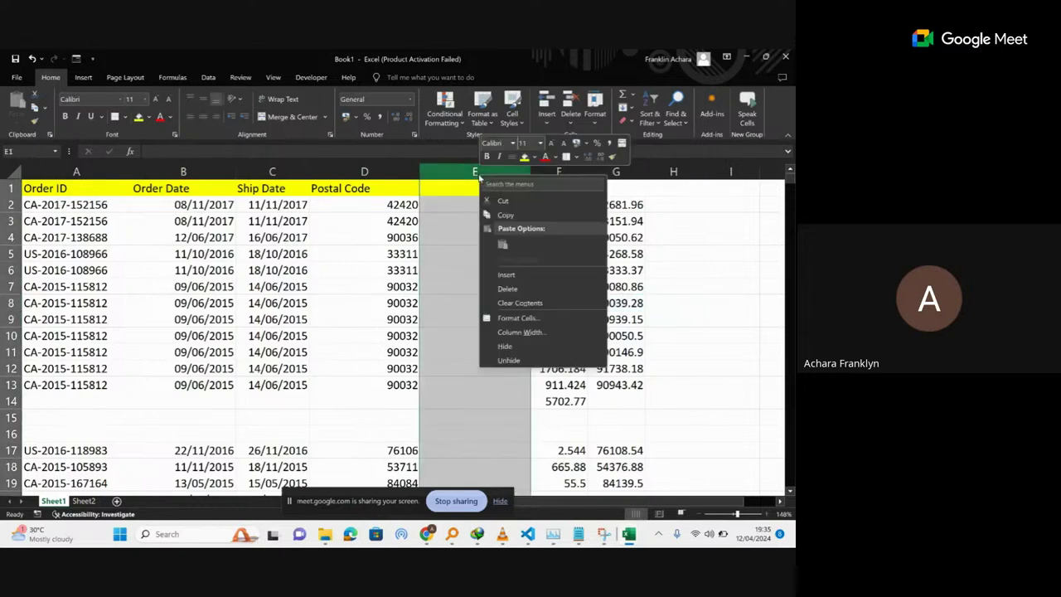
{"action": "left_click", "coordinate": [521, 276]}
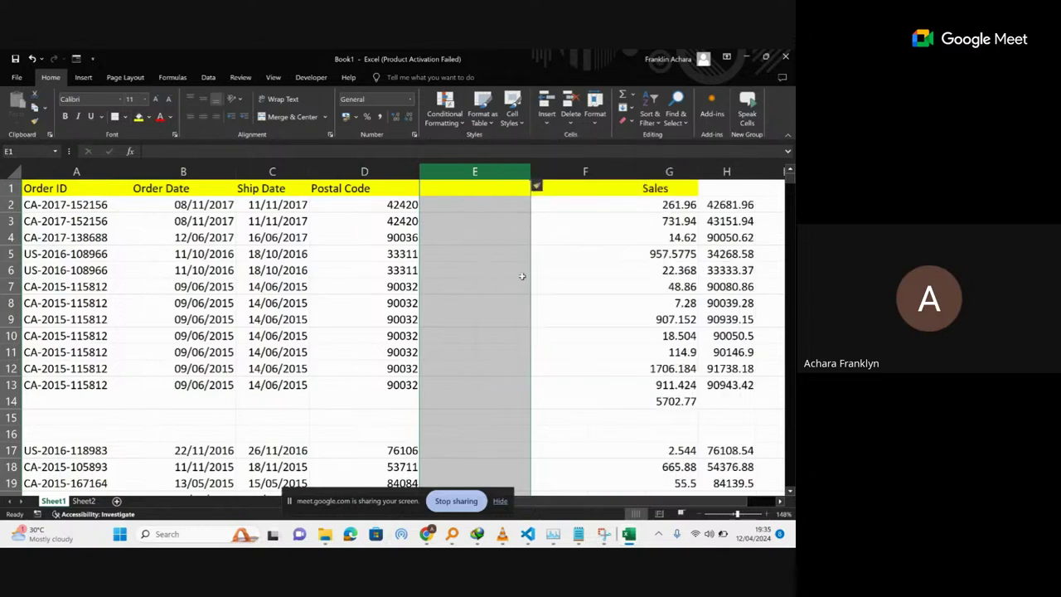
{"action": "key", "text": "ctrl+z"}
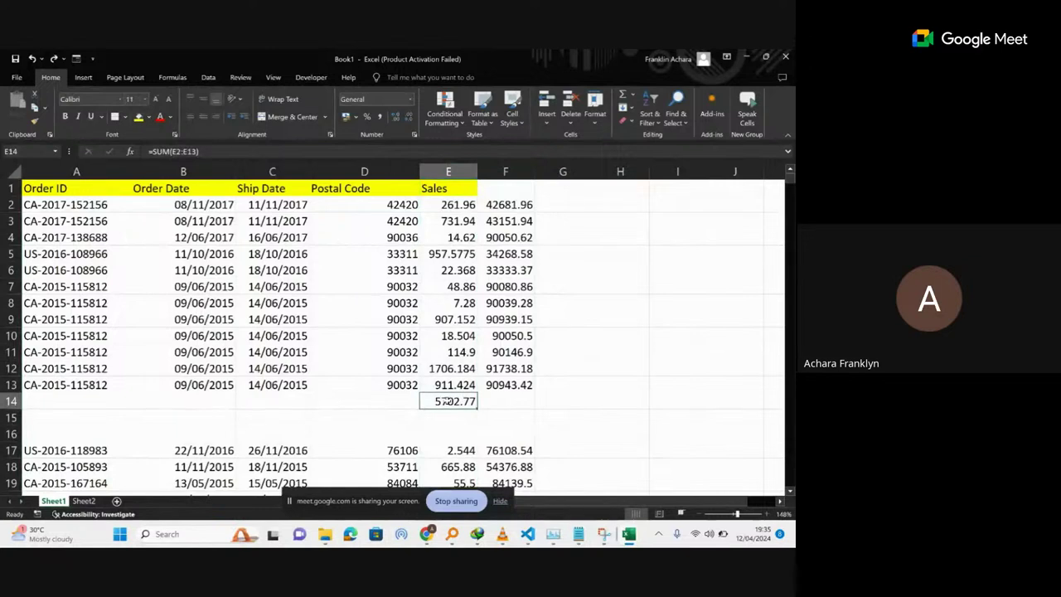
Clear E14, then AutoSum column F into F14 and the Sales values into E14.
{"action": "key", "text": "Delete"}
{"action": "left_click", "coordinate": [491, 403]}
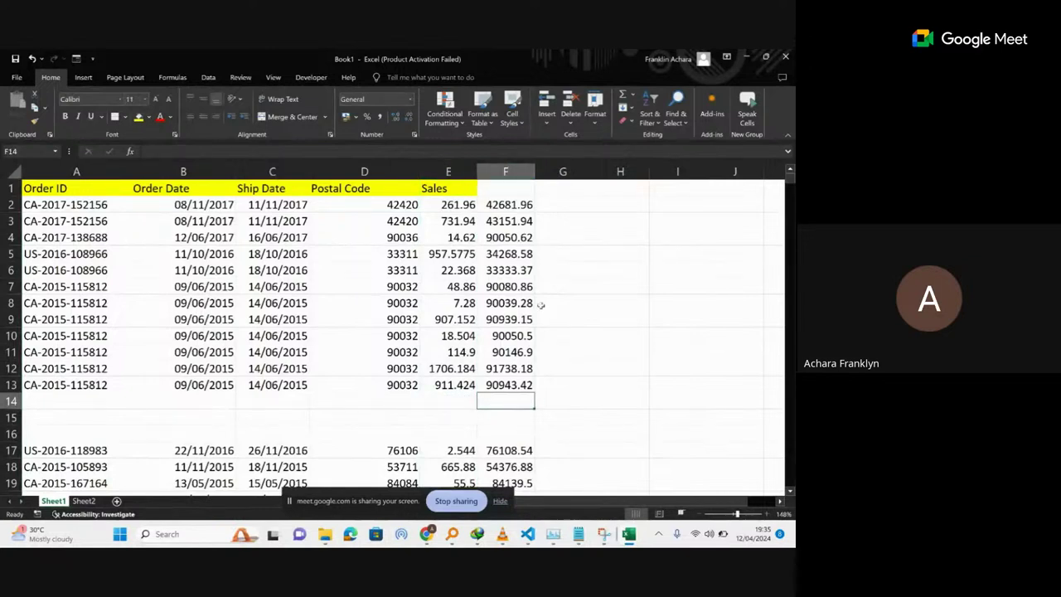
{"action": "left_click_drag", "start_coordinate": [500, 205], "coordinate": [488, 380]}
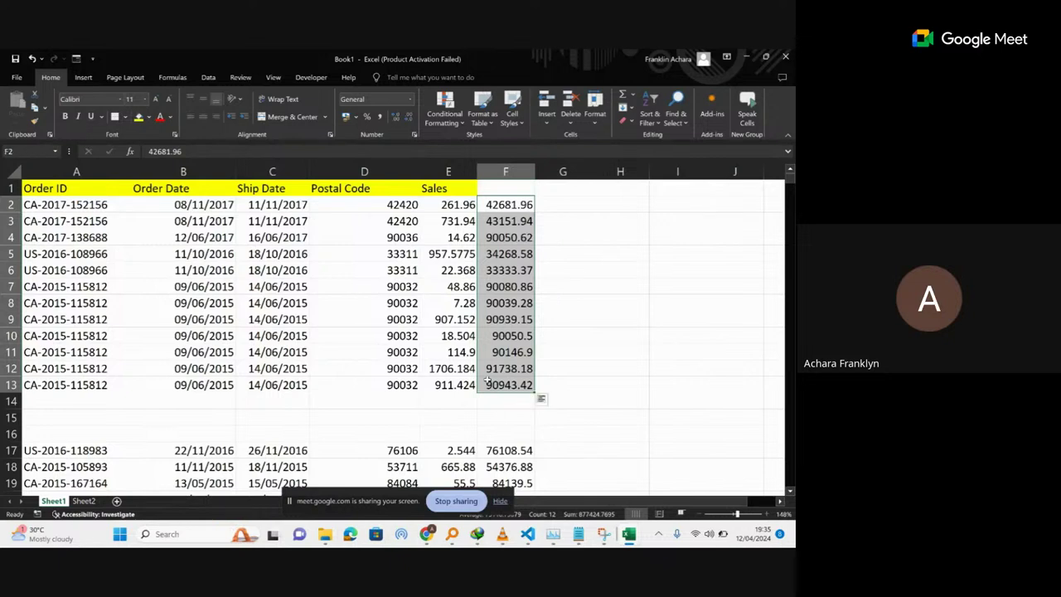
{"action": "key", "text": "alt+equal"}
{"action": "left_click", "coordinate": [489, 401]}
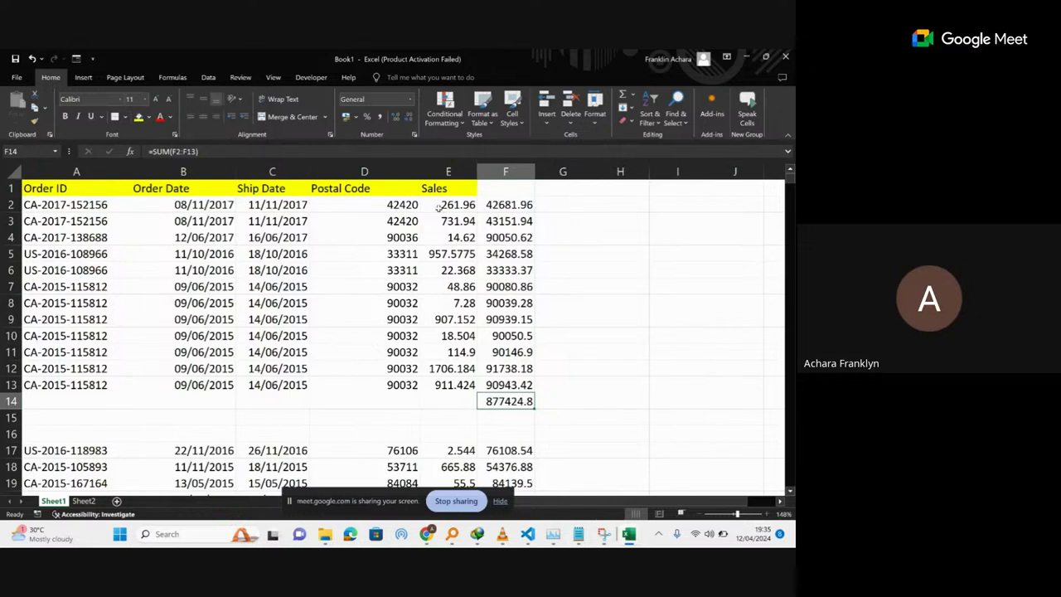
{"action": "left_click_drag", "start_coordinate": [440, 205], "coordinate": [432, 379]}
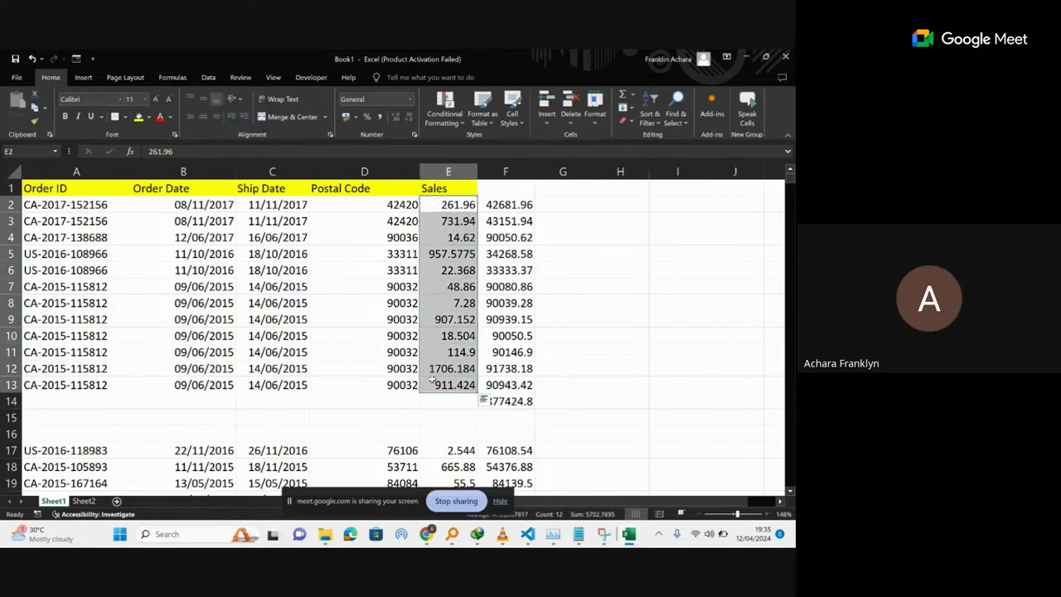
{"action": "key", "text": "alt+equal"}
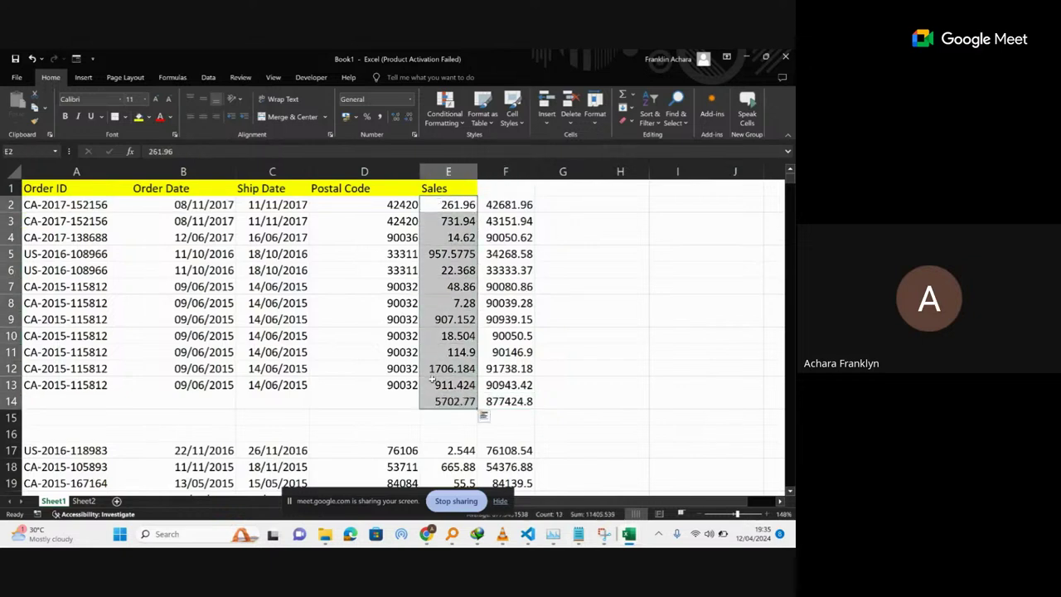
AutoSum the two row 7 values E7:F7 into G7.
{"action": "left_click", "coordinate": [455, 396]}
{"action": "left_click", "coordinate": [390, 287]}
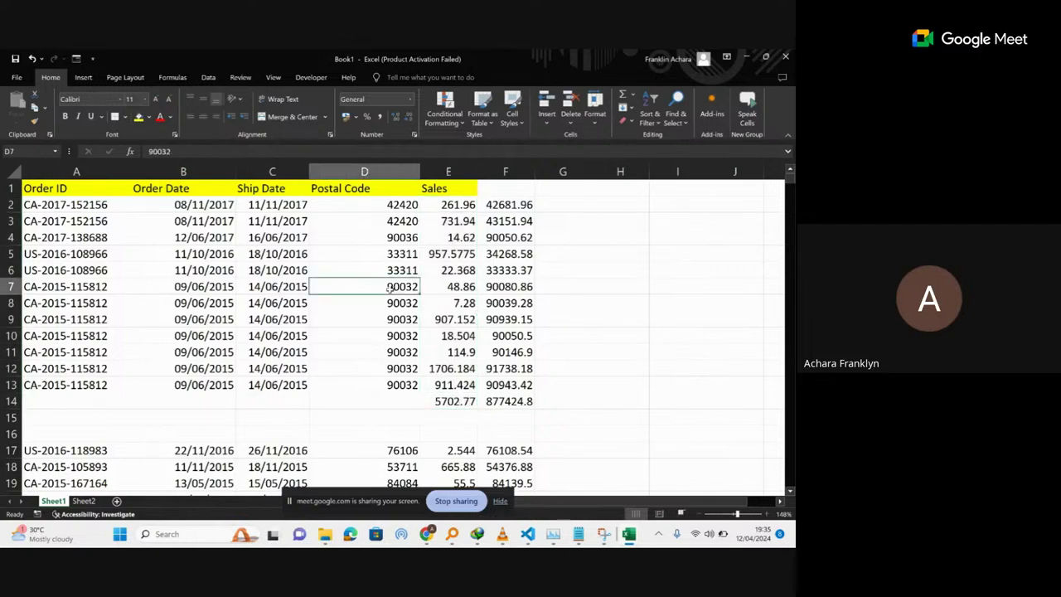
{"action": "left_click", "coordinate": [445, 289]}
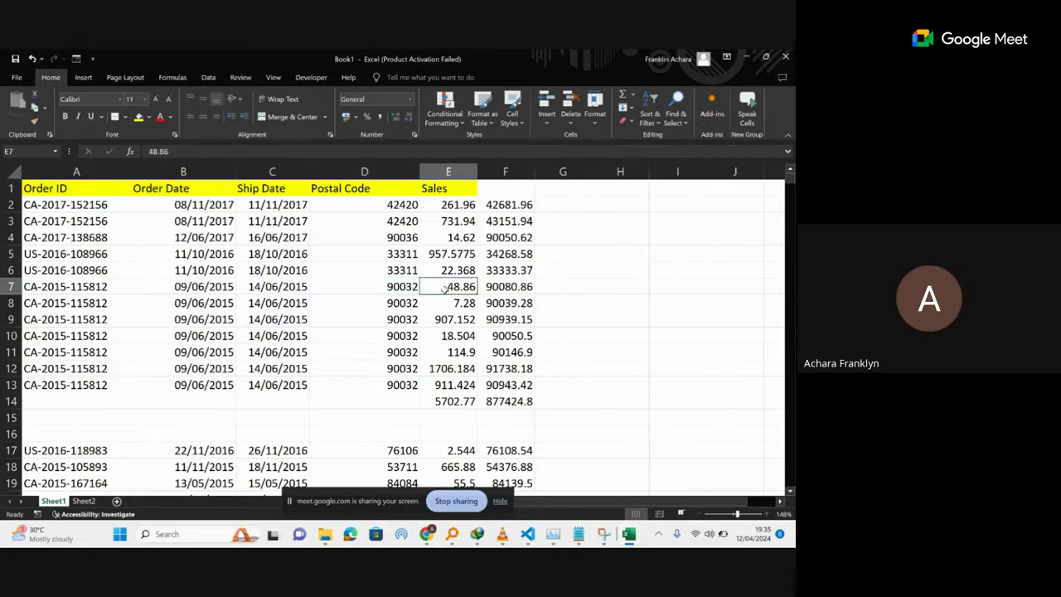
{"action": "left_click_drag", "start_coordinate": [445, 289], "coordinate": [512, 288]}
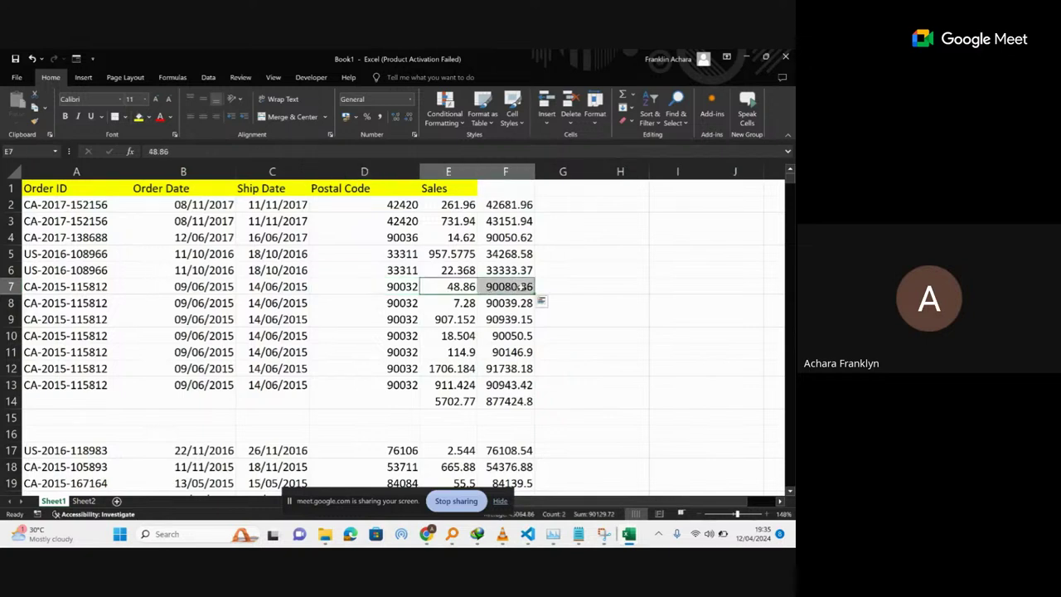
{"action": "key", "text": "alt+equal"}
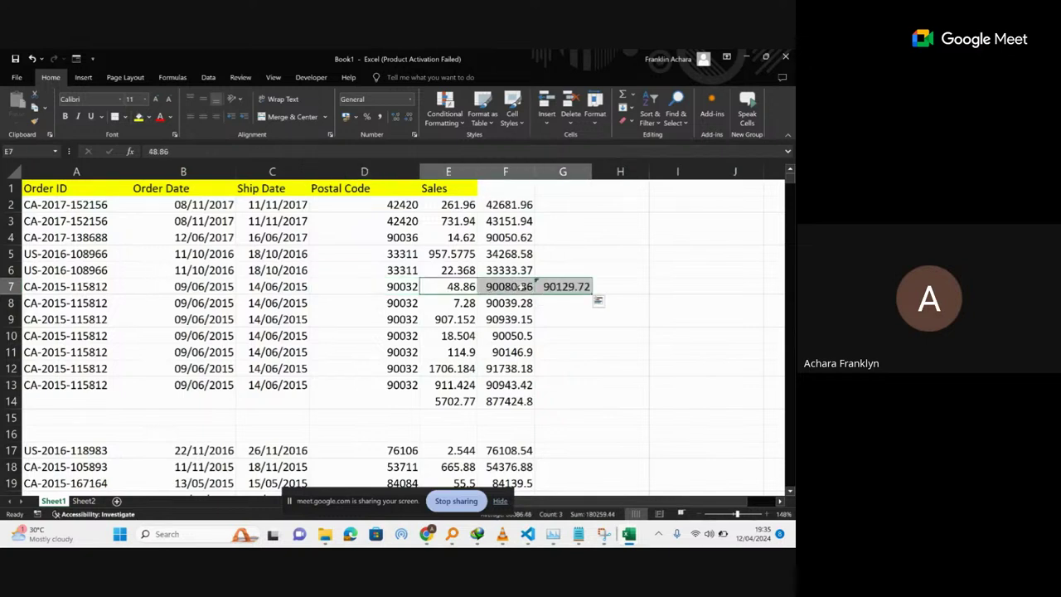
Delete the trial sums in G7 and E14:F14.
{"action": "mouse_move", "coordinate": [547, 287]}
{"action": "left_mouse_down"}
{"action": "mouse_move", "coordinate": [472, 287]}
{"action": "mouse_move", "coordinate": [562, 286]}
{"action": "left_mouse_up"}
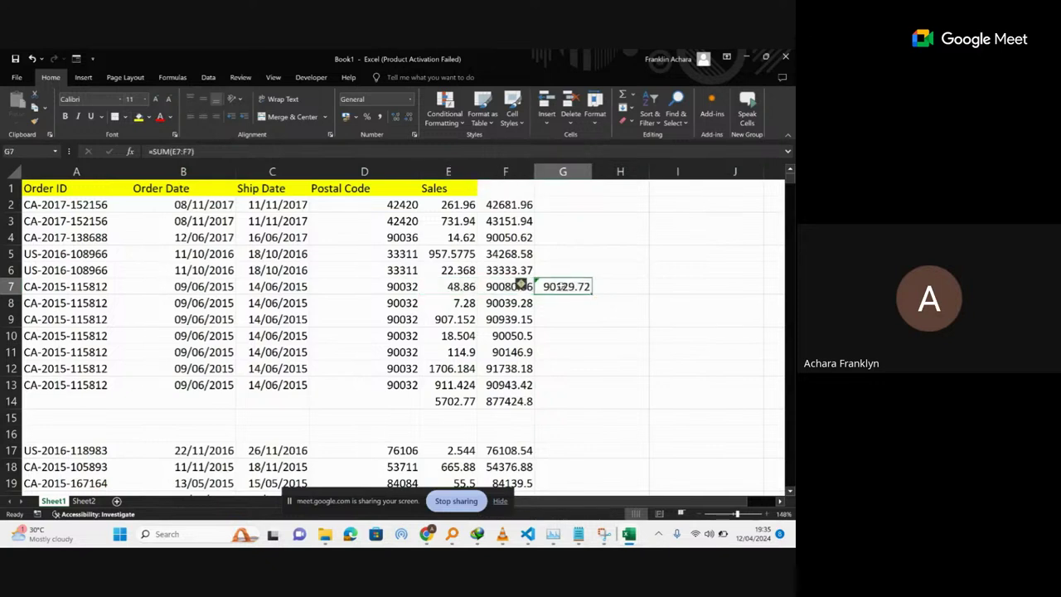
{"action": "key", "text": "Delete"}
{"action": "left_click_drag", "start_coordinate": [435, 403], "coordinate": [516, 401]}
{"action": "key", "text": "Delete"}
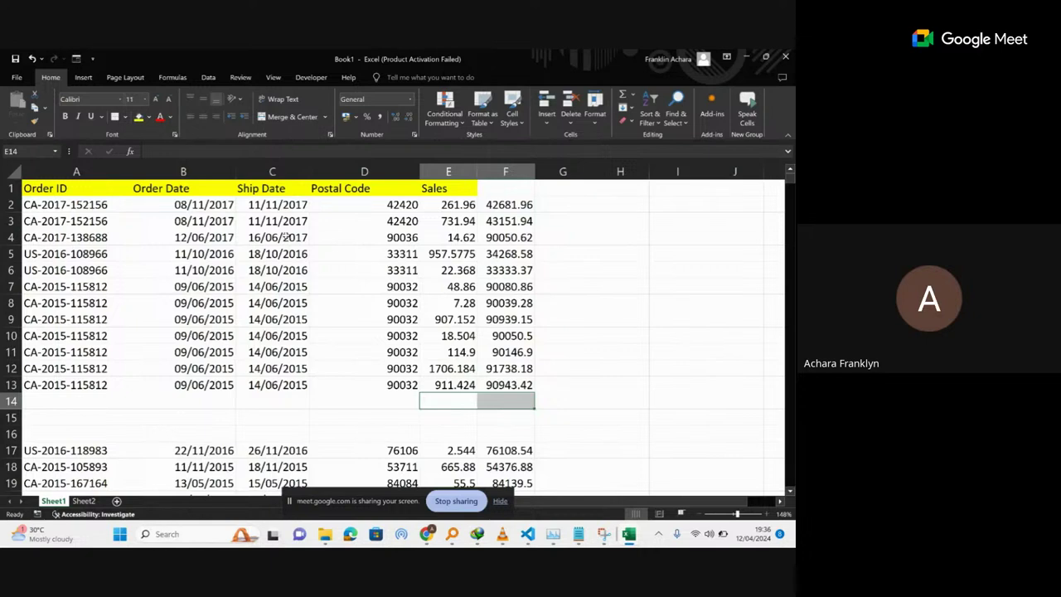
{"action": "left_click_drag", "start_coordinate": [95, 188], "coordinate": [98, 385]}
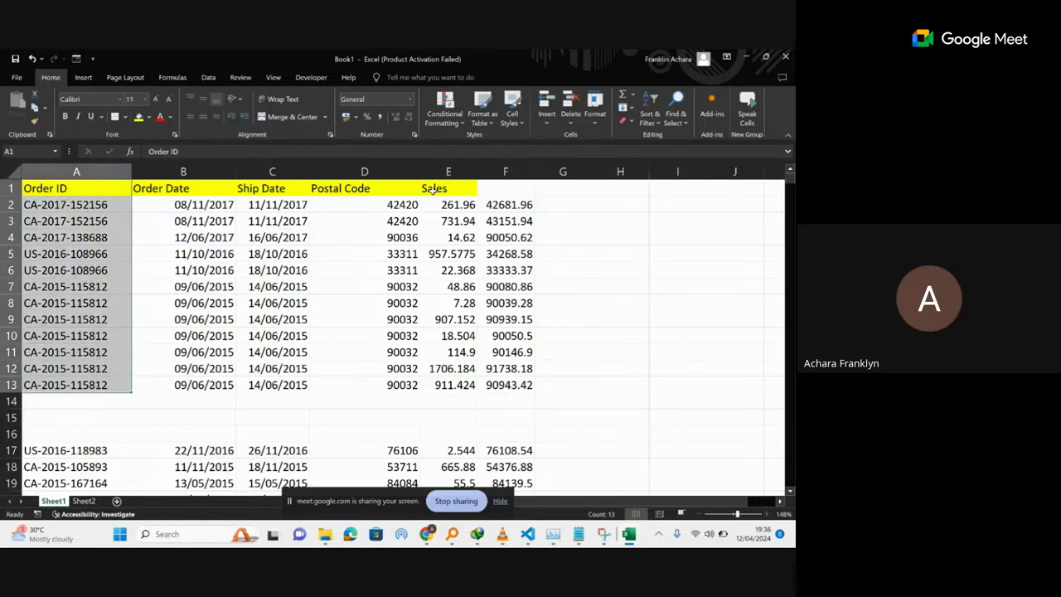
{"action": "left_click_drag", "start_coordinate": [433, 191], "coordinate": [431, 396]}
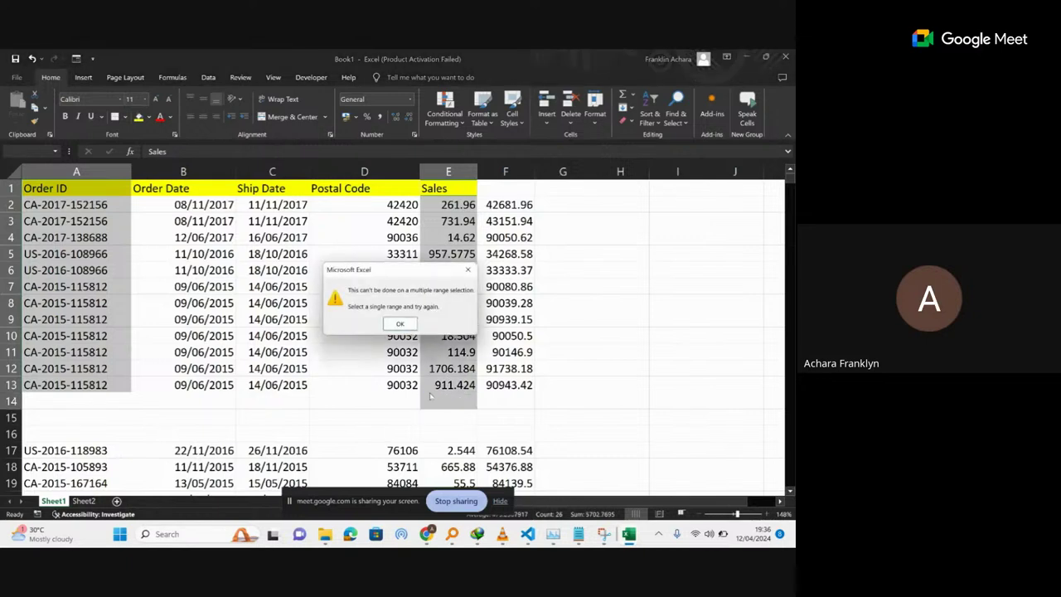
{"action": "key", "text": "ctrl+c"}
{"action": "left_click", "coordinate": [471, 269]}
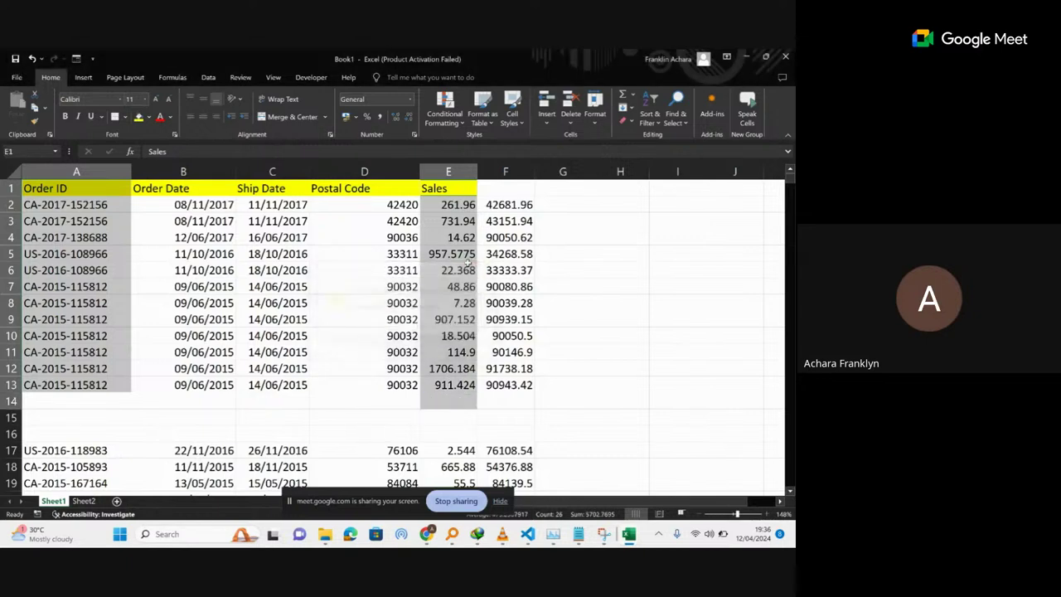
{"action": "key", "text": "ctrl+c"}
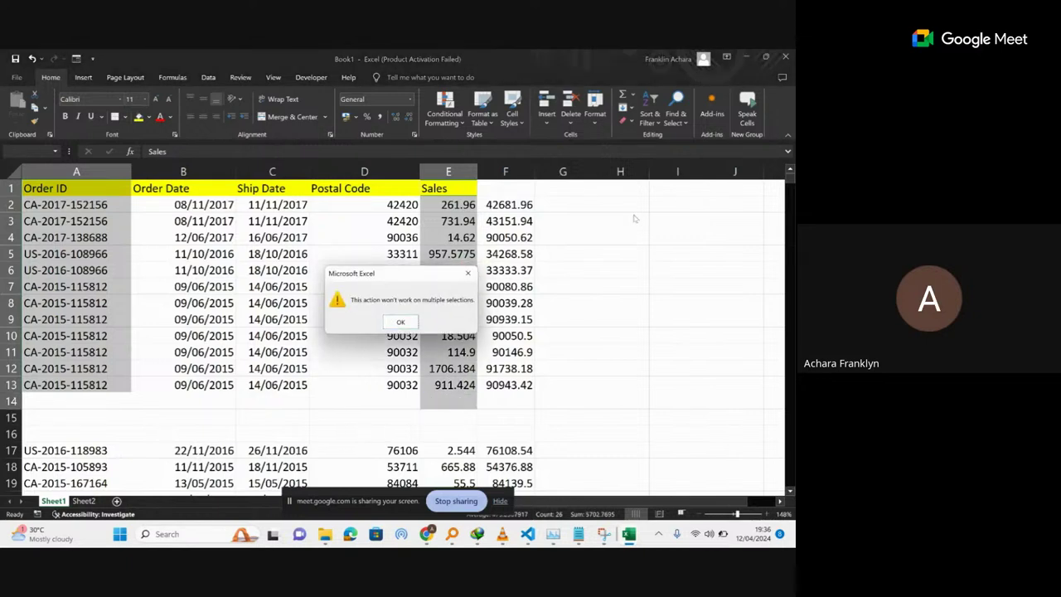
{"action": "left_click", "coordinate": [468, 272]}
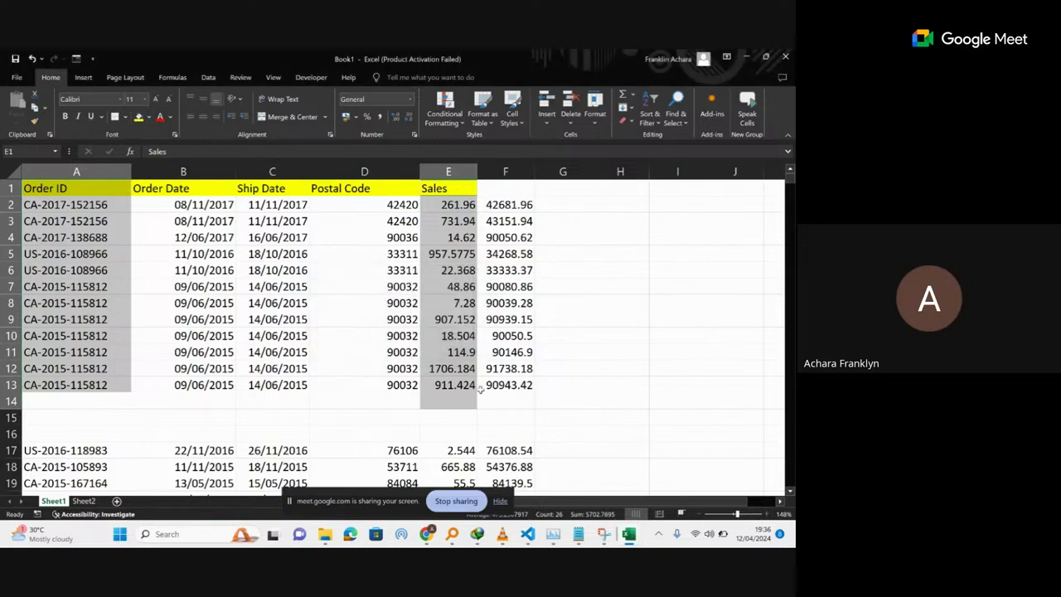
{"action": "left_click_drag", "start_coordinate": [449, 384], "coordinate": [448, 188]}
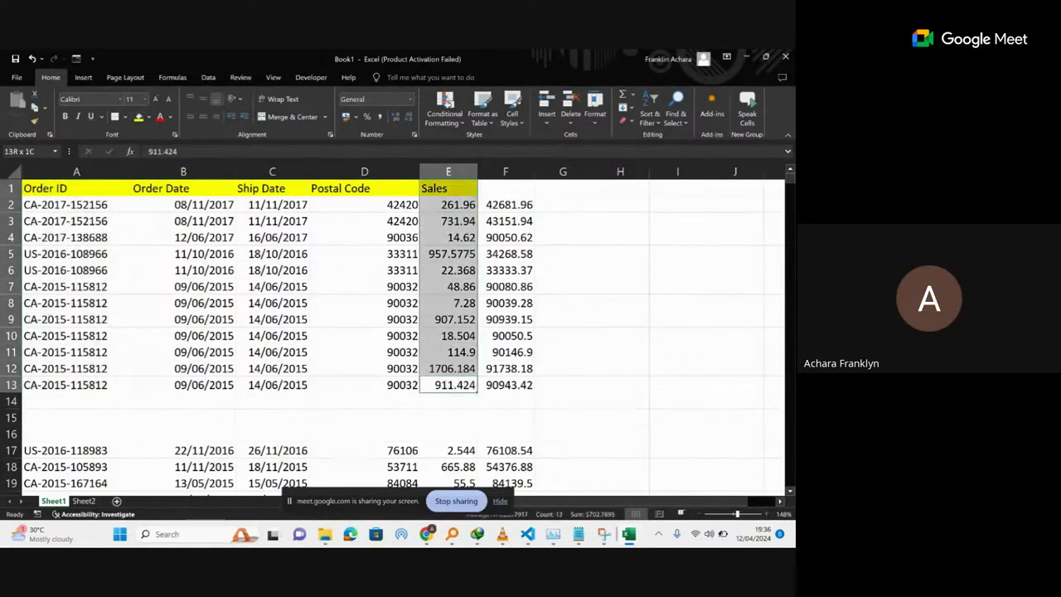
Copy Order ID A1:A13 and Sales E1:E13 together and paste them at H1.
{"action": "left_click", "coordinate": [89, 185], "text": "ctrl"}
{"action": "left_click", "coordinate": [71, 384]}
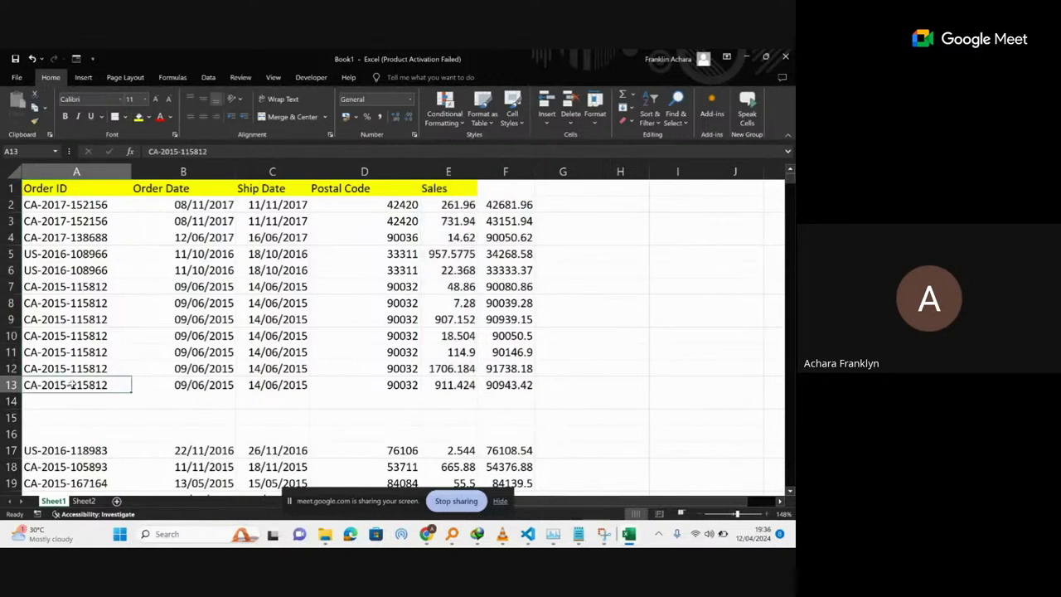
{"action": "left_click_drag", "start_coordinate": [66, 185], "coordinate": [63, 386]}
{"action": "left_click_drag", "start_coordinate": [448, 187], "coordinate": [445, 378]}
{"action": "key", "text": "ctrl+c"}
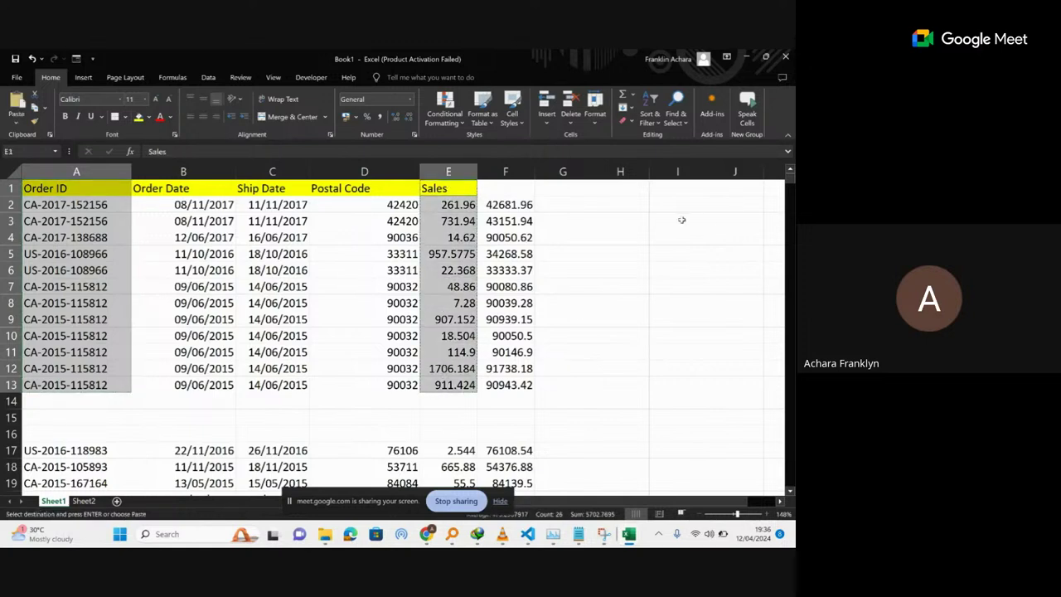
{"action": "left_click", "coordinate": [634, 194]}
{"action": "key", "text": "ctrl+v"}
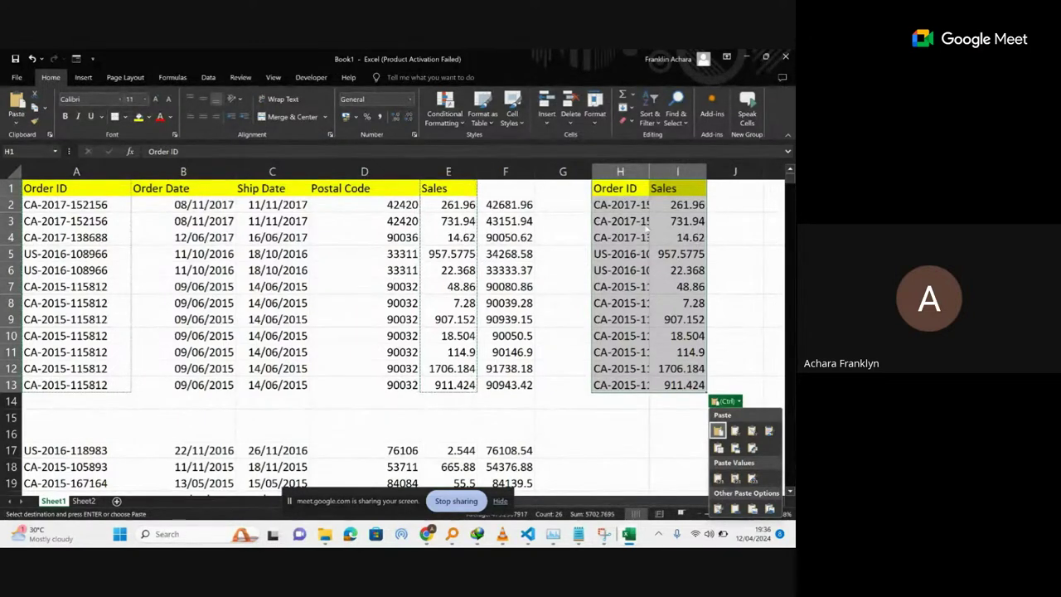
{"action": "key", "text": "Escape"}
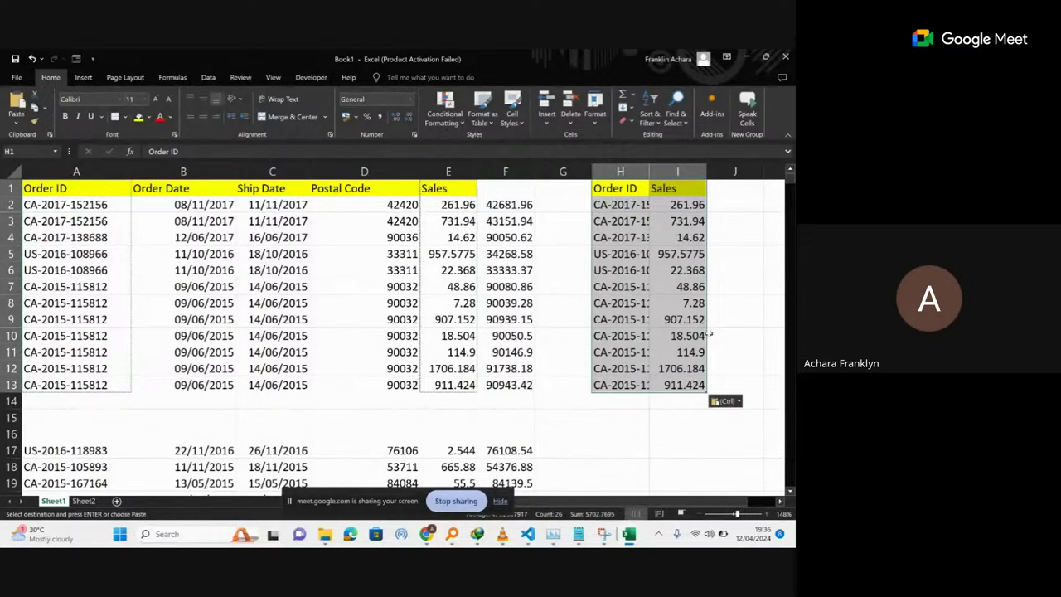
Insert a quick chart of the copied Sales data with Alt+F1, then remove it.
{"action": "key", "text": "alt"}
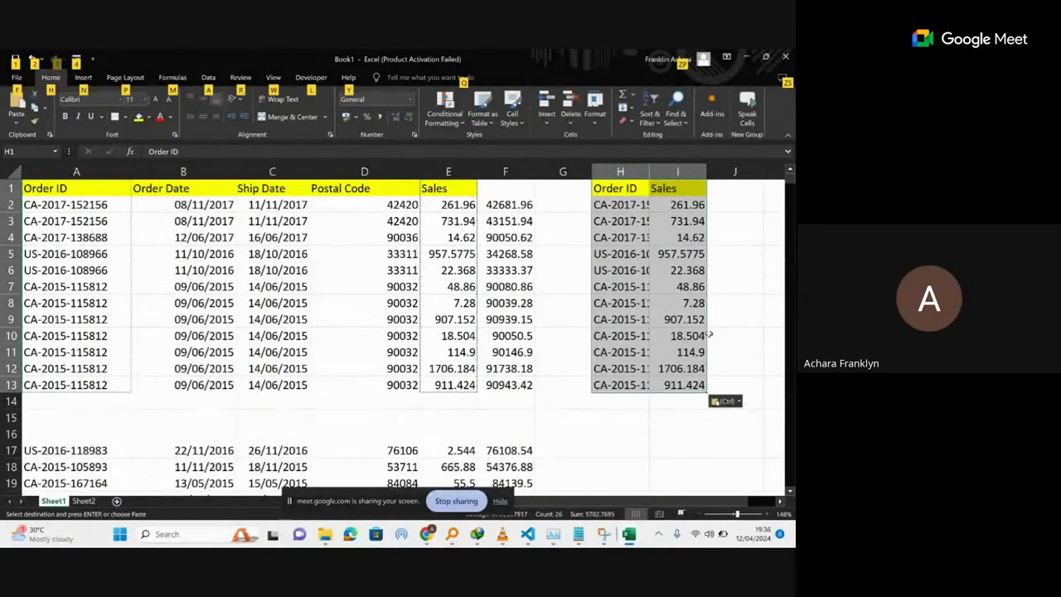
{"action": "key", "text": "alt+F1"}
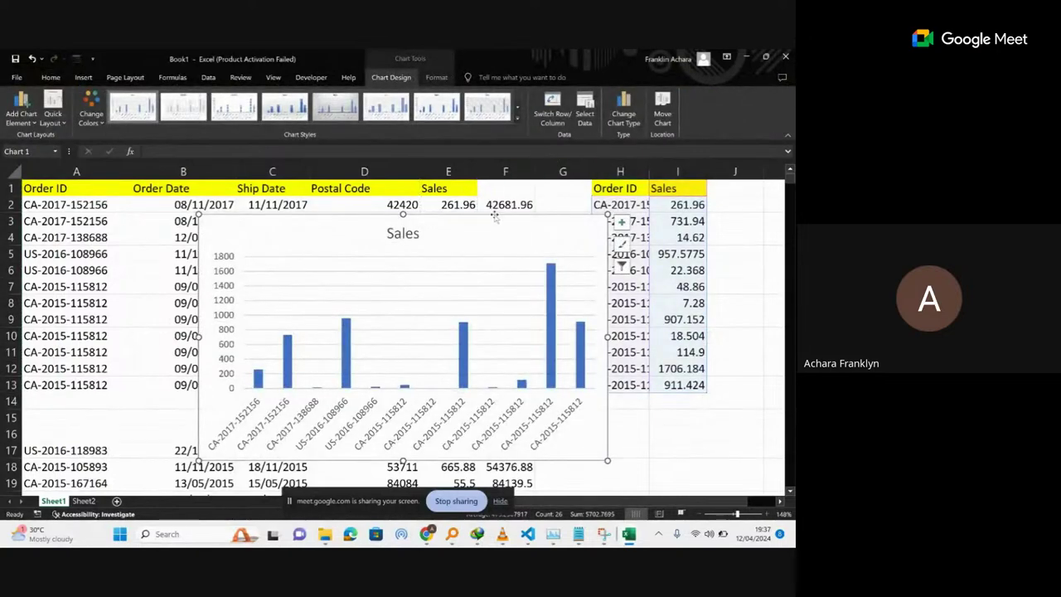
{"action": "key", "text": "Delete"}
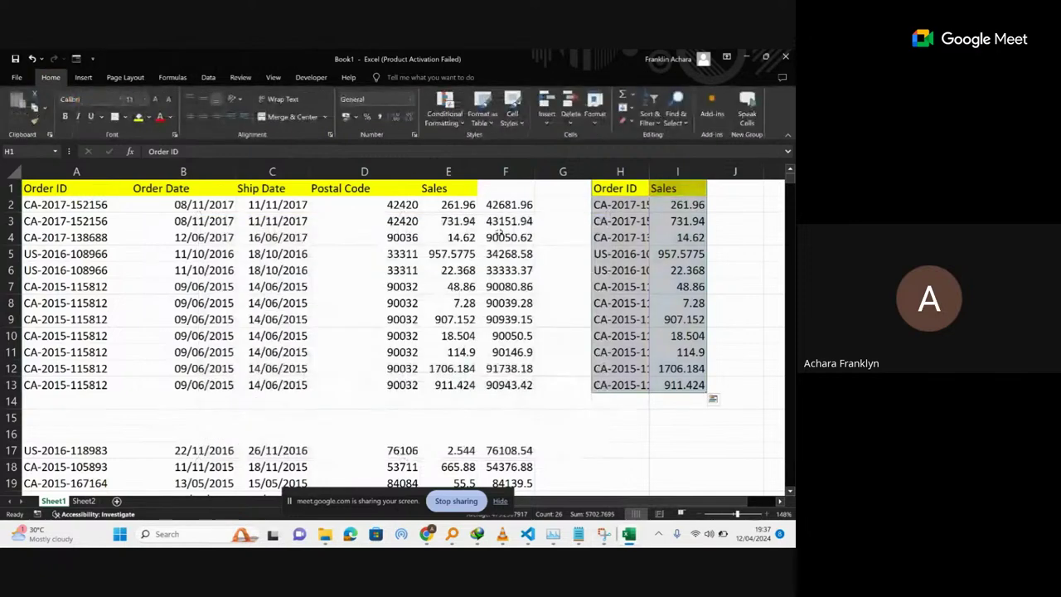
Browse the Insert tab's Column chart types and close the list without inserting a chart.
{"action": "left_click", "coordinate": [93, 76]}
{"action": "left_click", "coordinate": [276, 96]}
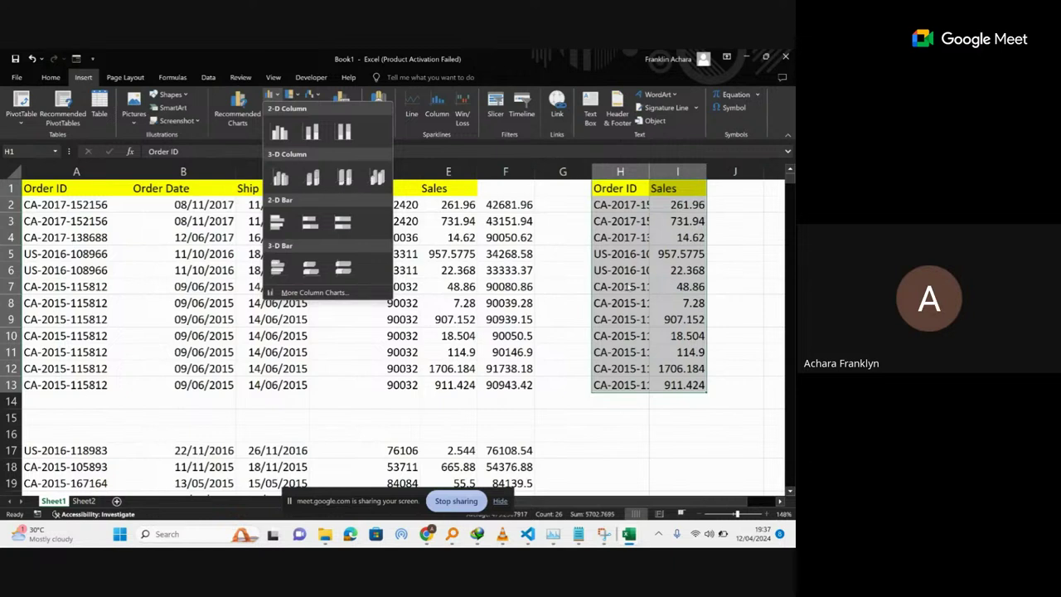
{"action": "left_click", "coordinate": [678, 286]}
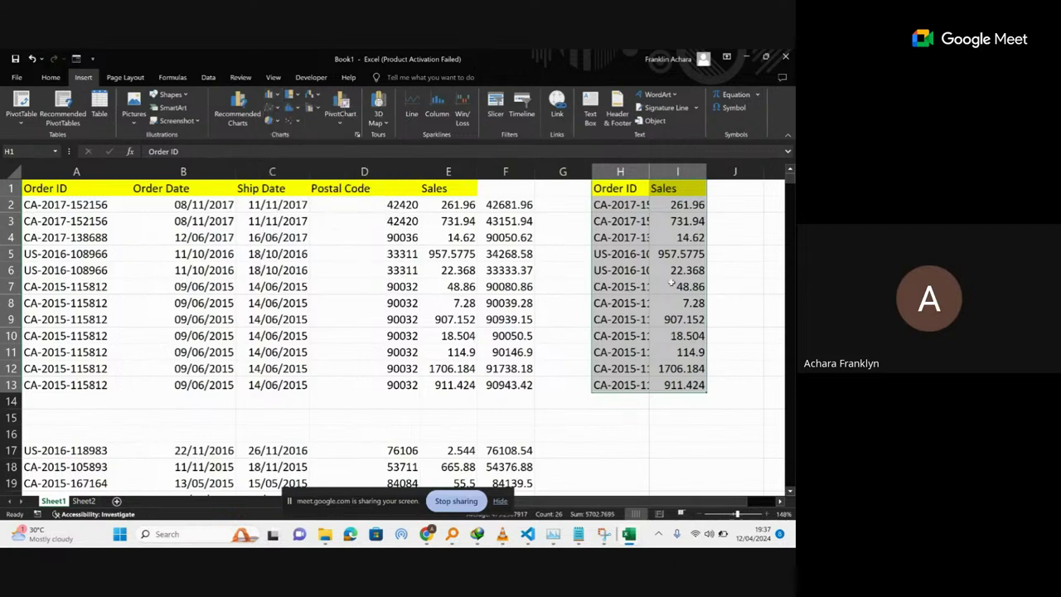
{"action": "left_click", "coordinate": [620, 171]}
Delete empty column G and clear the copied Order ID and Sales values in G:H.
{"action": "left_click", "coordinate": [563, 172]}
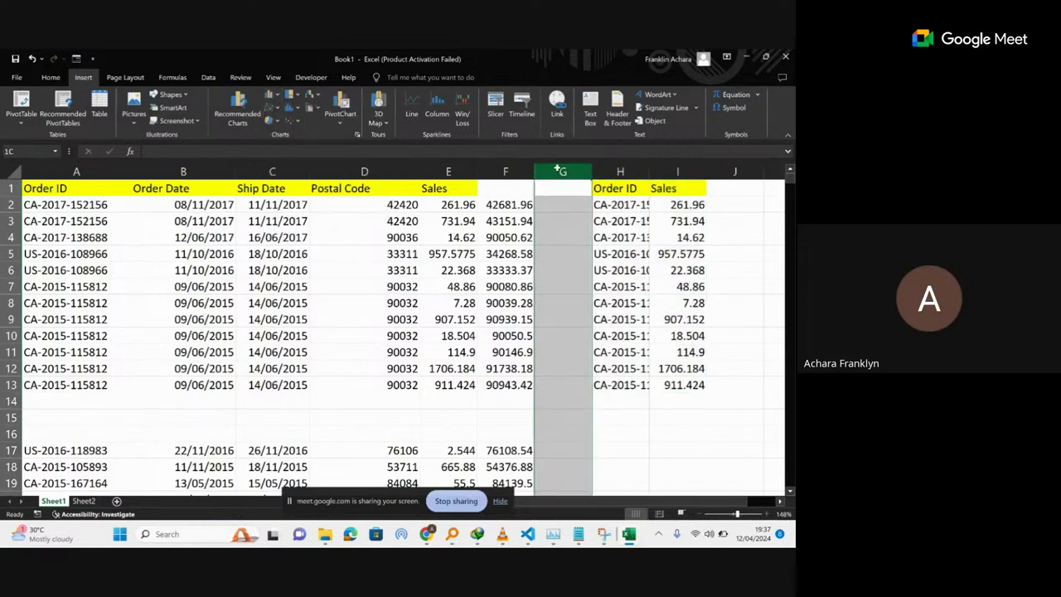
{"action": "right_click", "coordinate": [563, 171]}
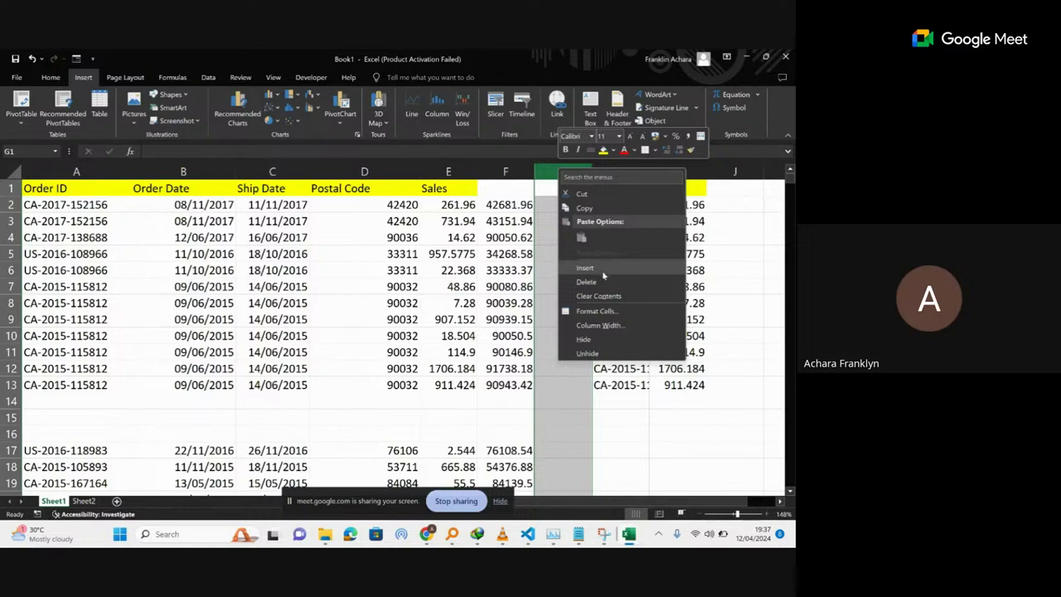
{"action": "left_click", "coordinate": [590, 281]}
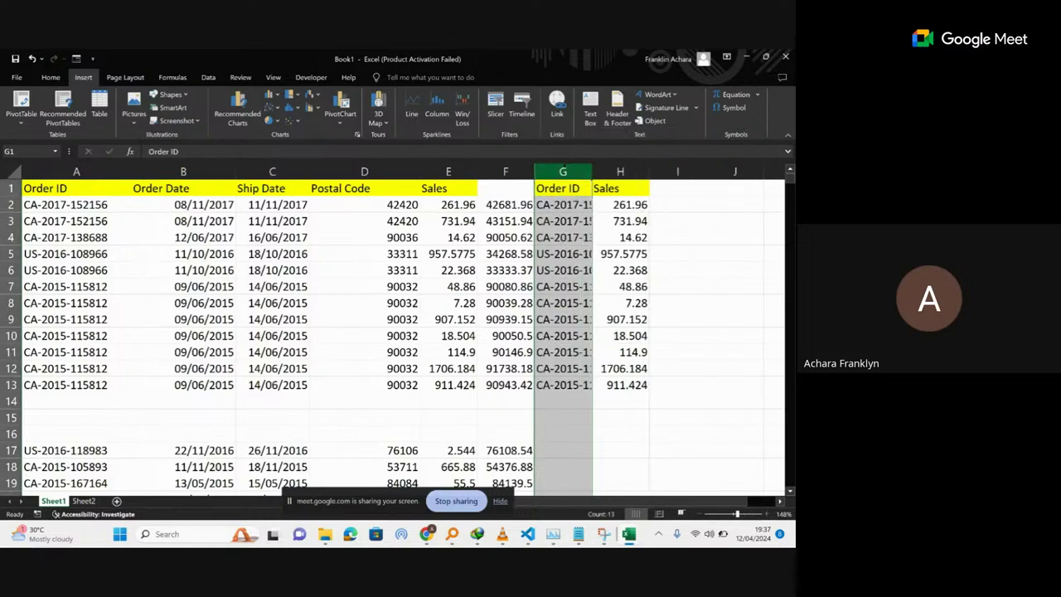
{"action": "left_click_drag", "start_coordinate": [562, 172], "coordinate": [623, 172]}
{"action": "key", "text": "Delete"}
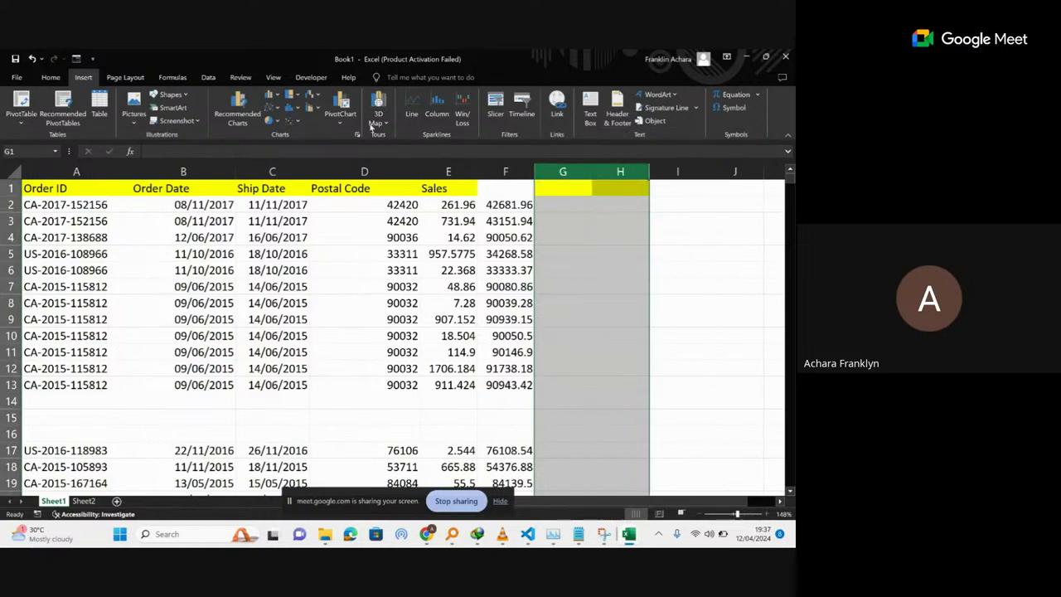
Delete the blank rows 14–16 so the orders run continuously.
{"action": "left_click", "coordinate": [12, 401]}
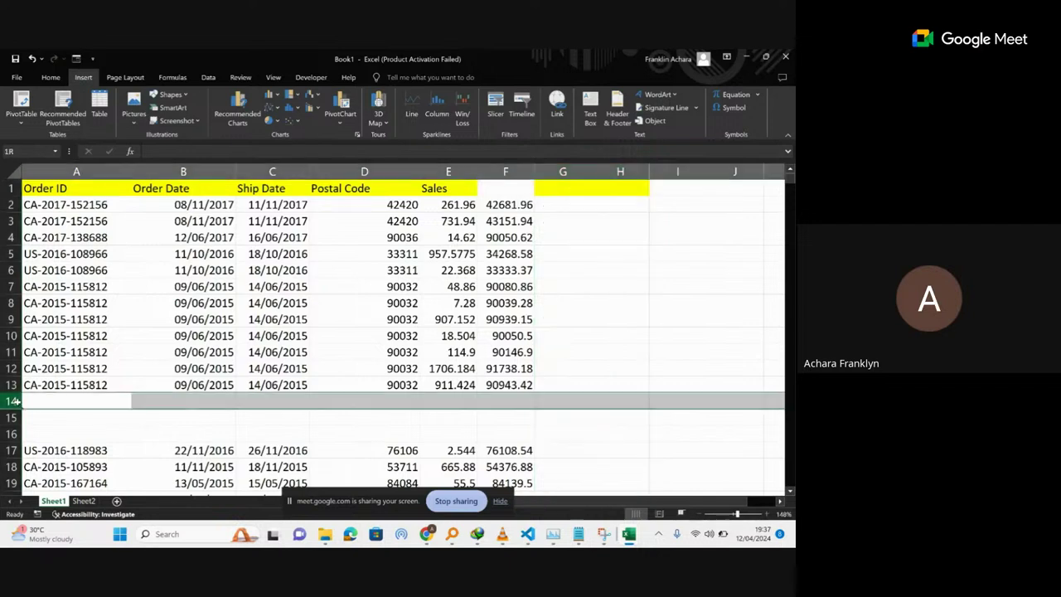
{"action": "left_click_drag", "start_coordinate": [13, 400], "coordinate": [15, 432]}
{"action": "right_click", "coordinate": [25, 431]}
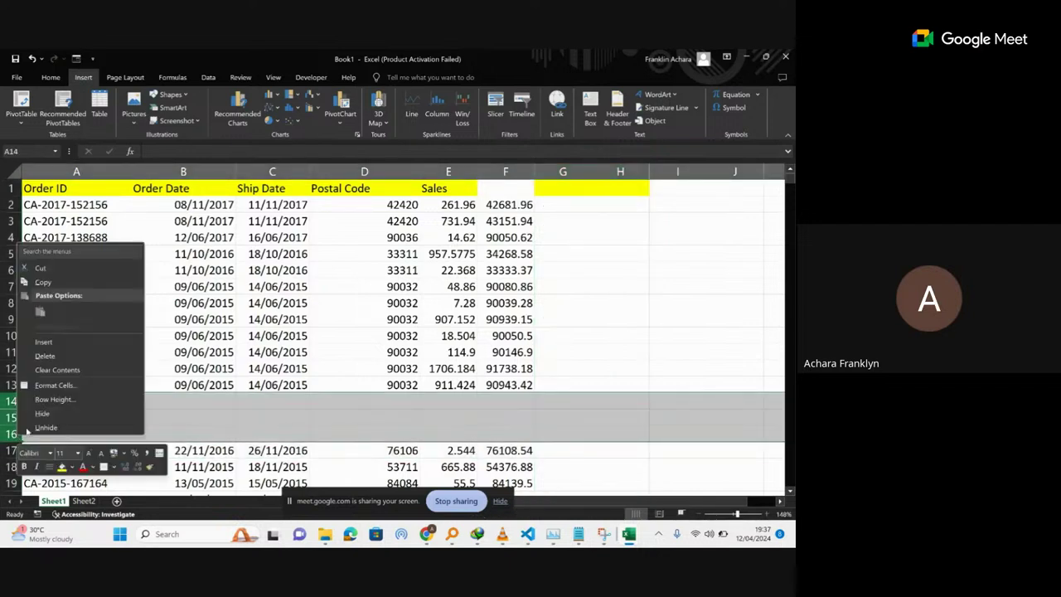
{"action": "left_click", "coordinate": [57, 357]}
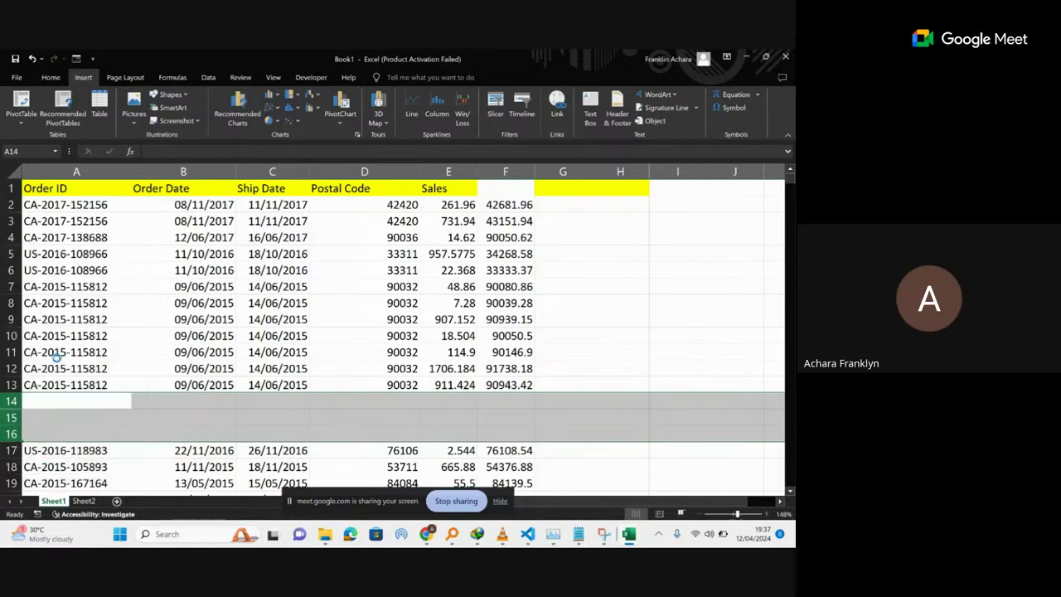
{"action": "left_click", "coordinate": [294, 269]}
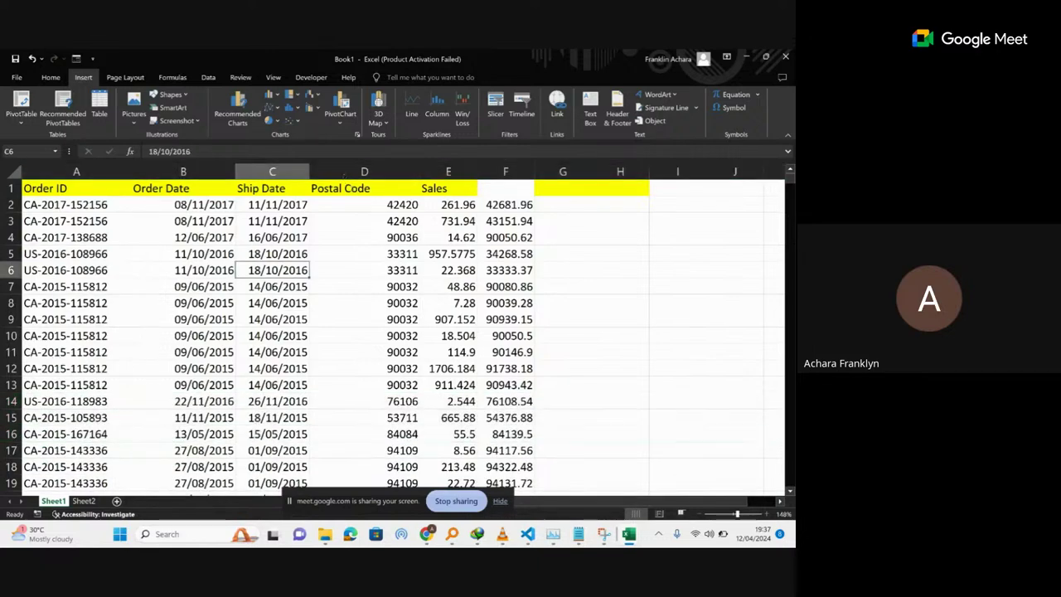
{"action": "left_click", "coordinate": [344, 183]}
{"action": "left_click", "coordinate": [355, 298]}
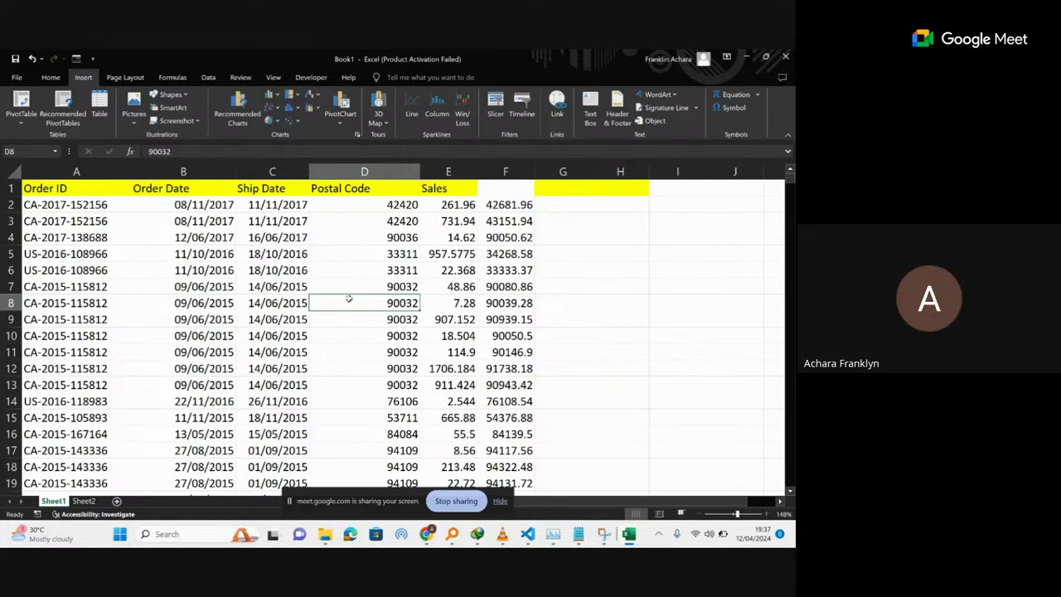
{"action": "key", "text": "ctrl+space"}
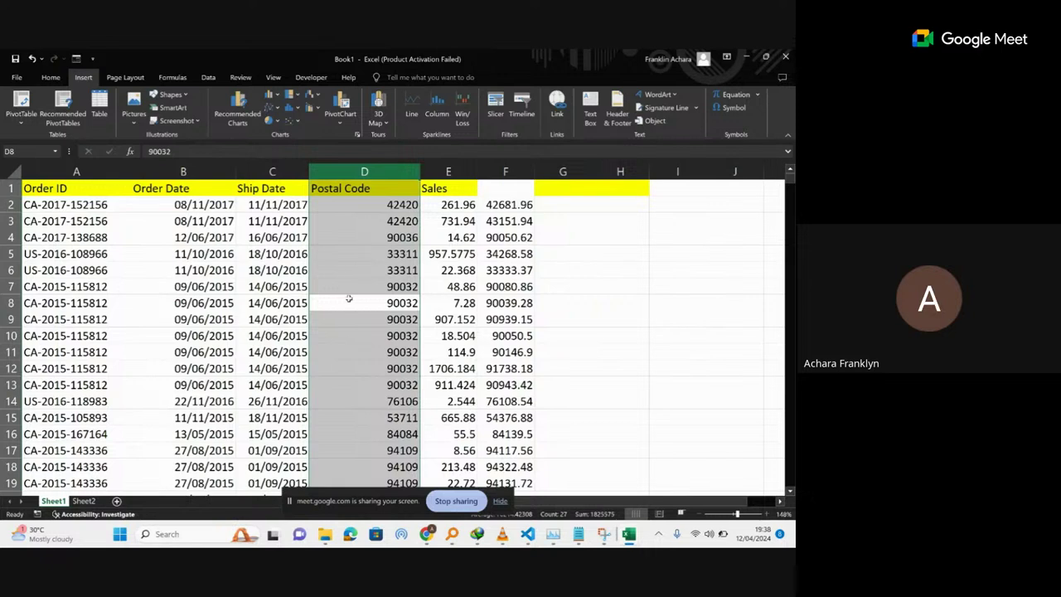
{"action": "left_click", "coordinate": [791, 184]}
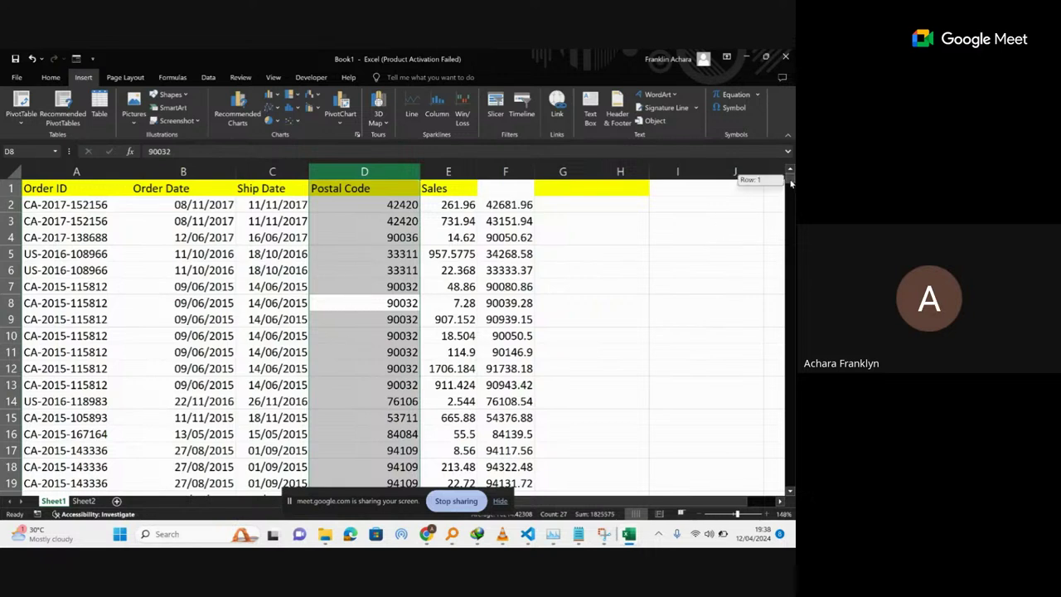
{"action": "mouse_move", "coordinate": [791, 184]}
{"action": "left_mouse_down"}
{"action": "mouse_move", "coordinate": [791, 196]}
{"action": "mouse_move", "coordinate": [789, 170]}
{"action": "left_mouse_up"}
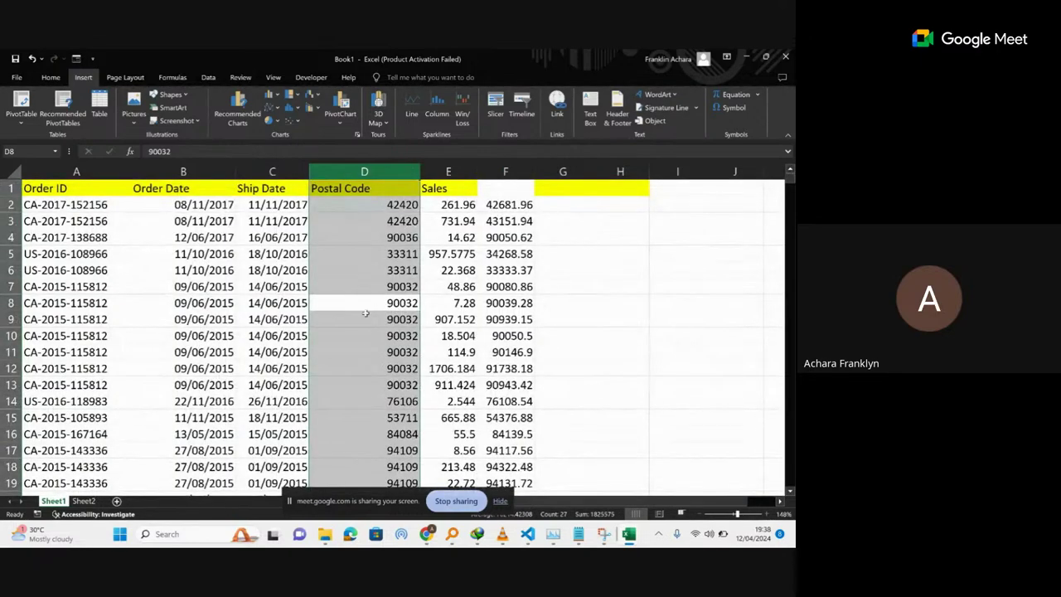
{"action": "left_click", "coordinate": [360, 341]}
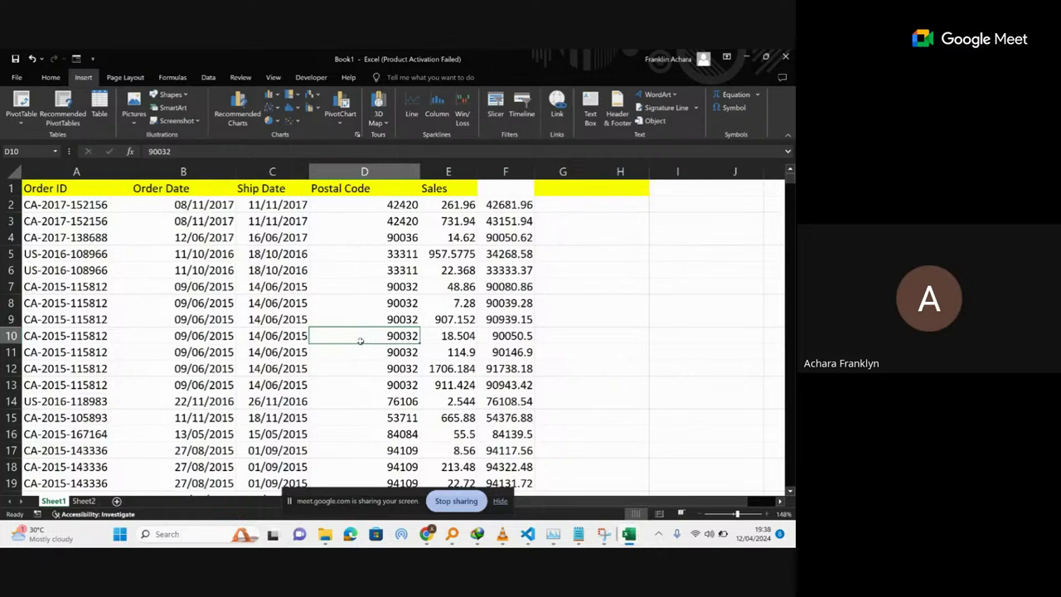
{"action": "key", "text": "ctrl+space"}
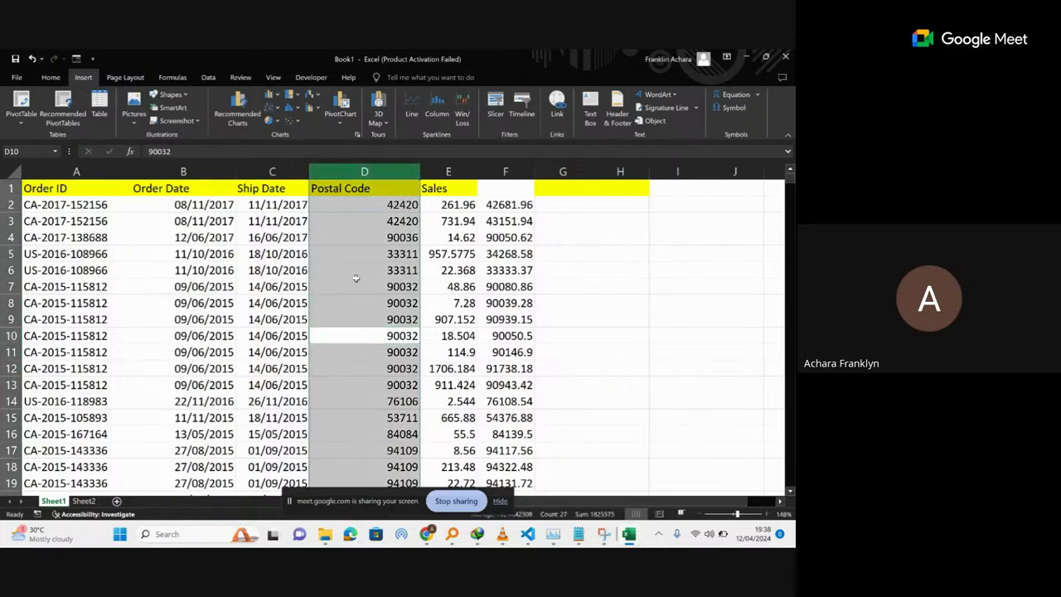
{"action": "left_click", "coordinate": [337, 365]}
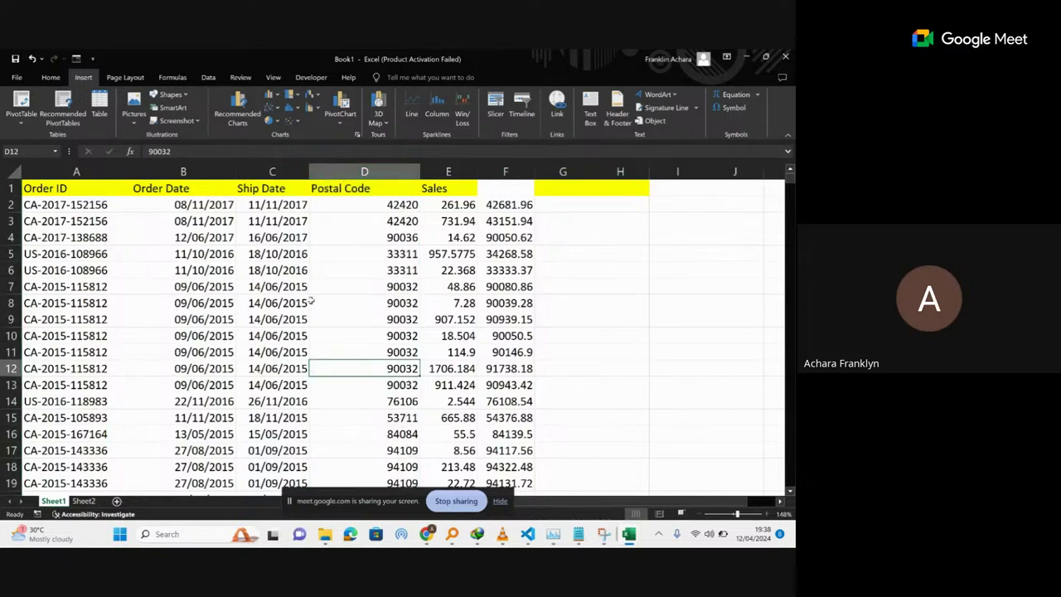
{"action": "left_click", "coordinate": [12, 319]}
{"action": "left_click", "coordinate": [242, 300]}
{"action": "left_click", "coordinate": [353, 288]}
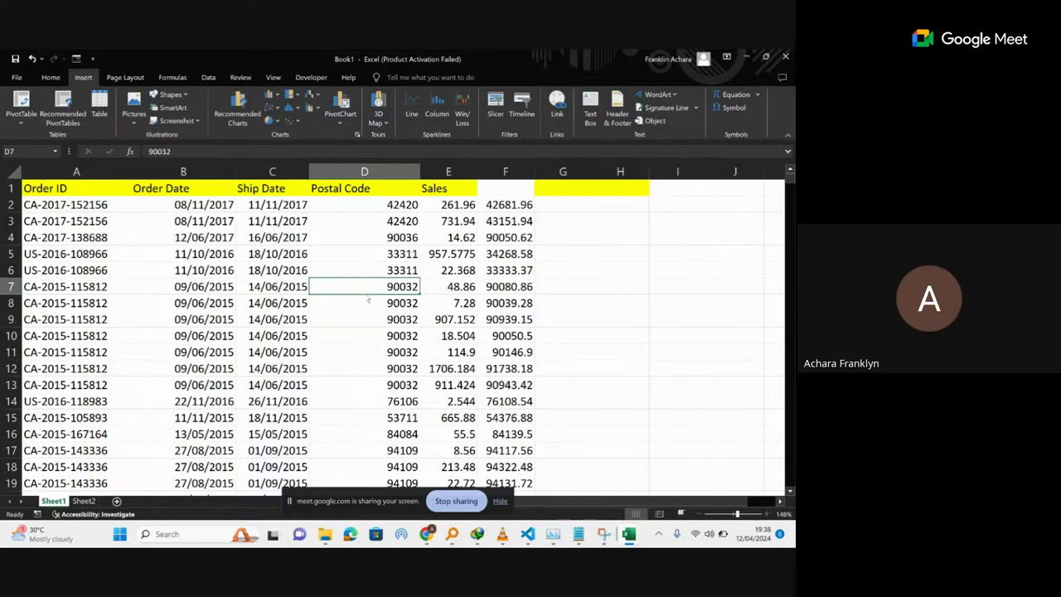
{"action": "left_click_drag", "start_coordinate": [368, 301], "coordinate": [365, 294]}
{"action": "key", "text": "ctrl+a"}
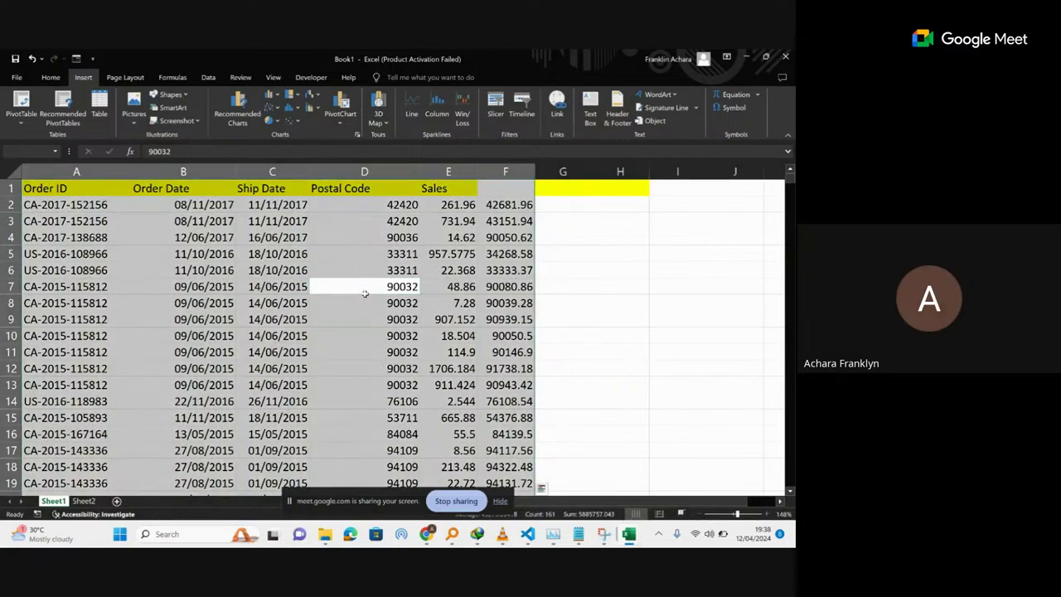
{"action": "left_click", "coordinate": [364, 294]}
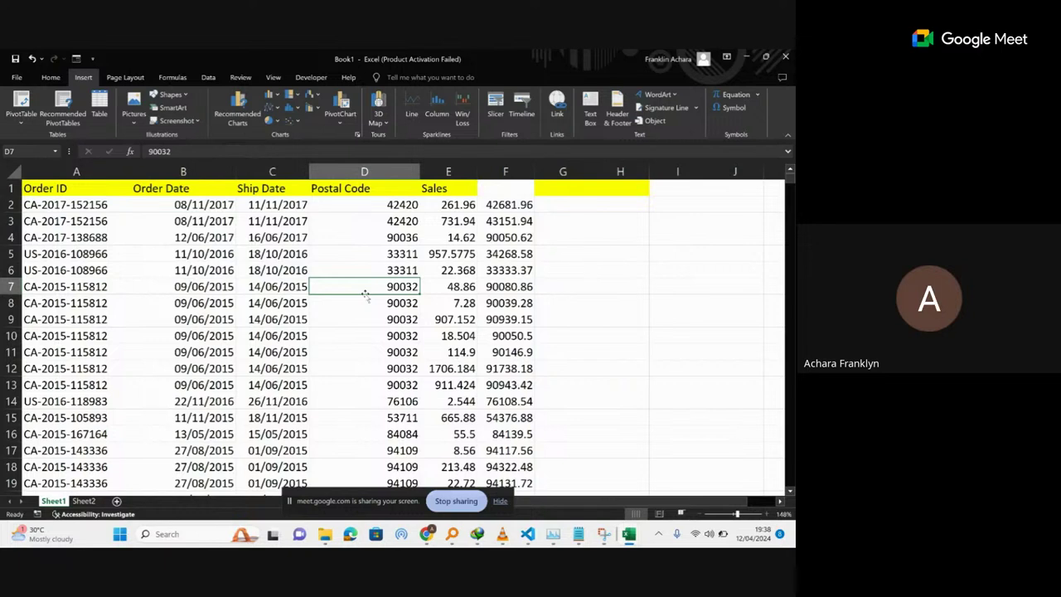
{"action": "key", "text": "shift+space"}
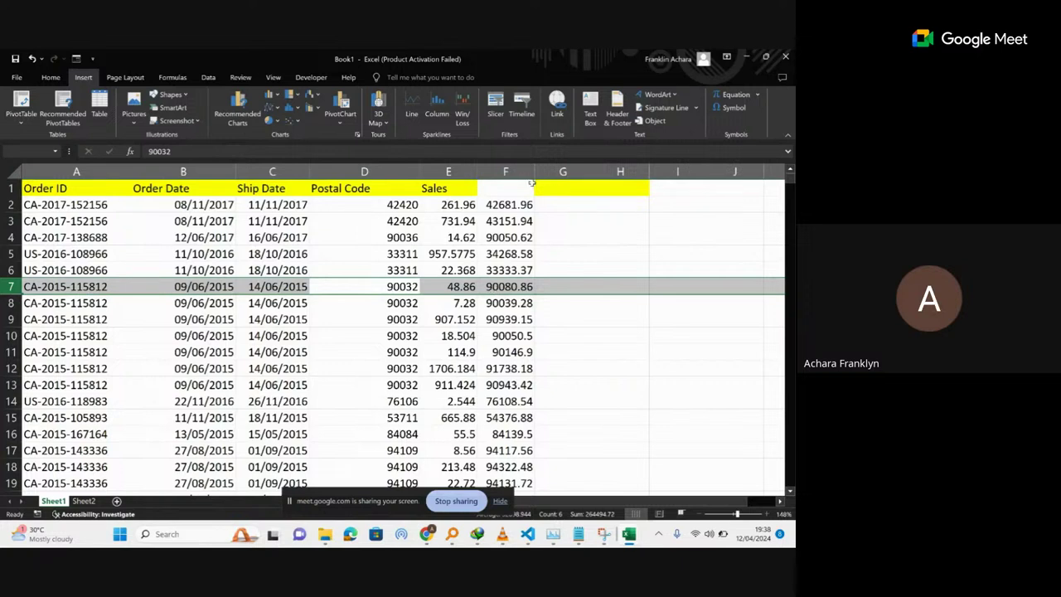
Clear every value in the unlabelled column F.
{"action": "left_click", "coordinate": [507, 170]}
{"action": "key", "text": "Delete"}
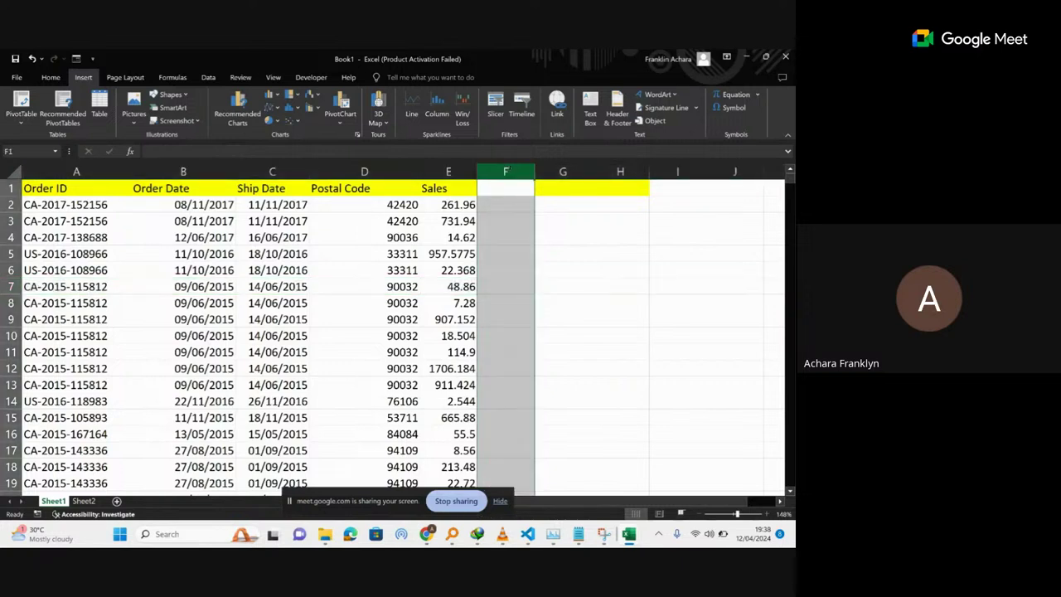
{"action": "left_click", "coordinate": [336, 317]}
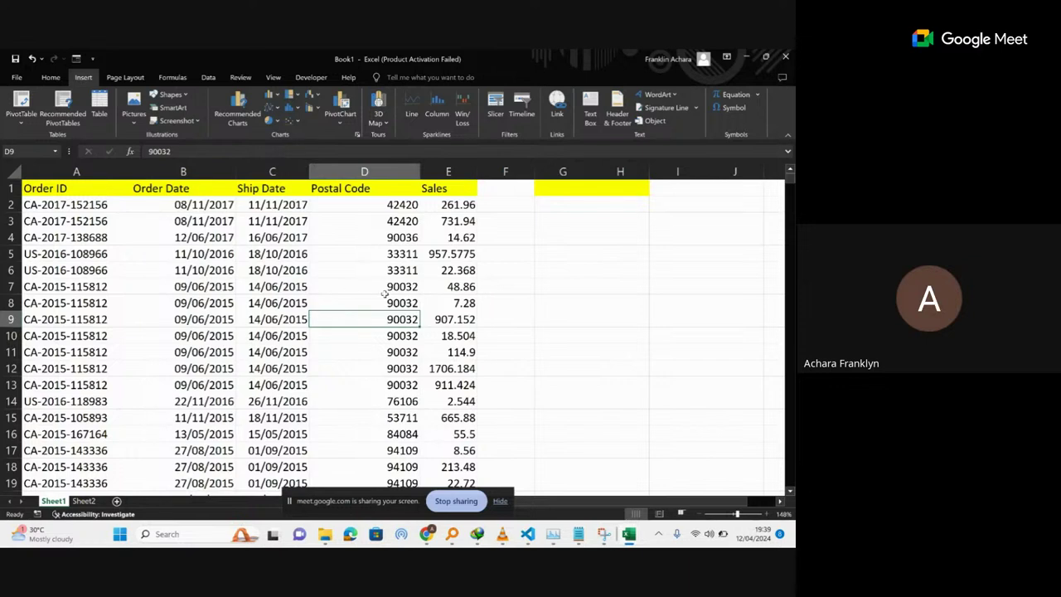
{"action": "left_click", "coordinate": [343, 302]}
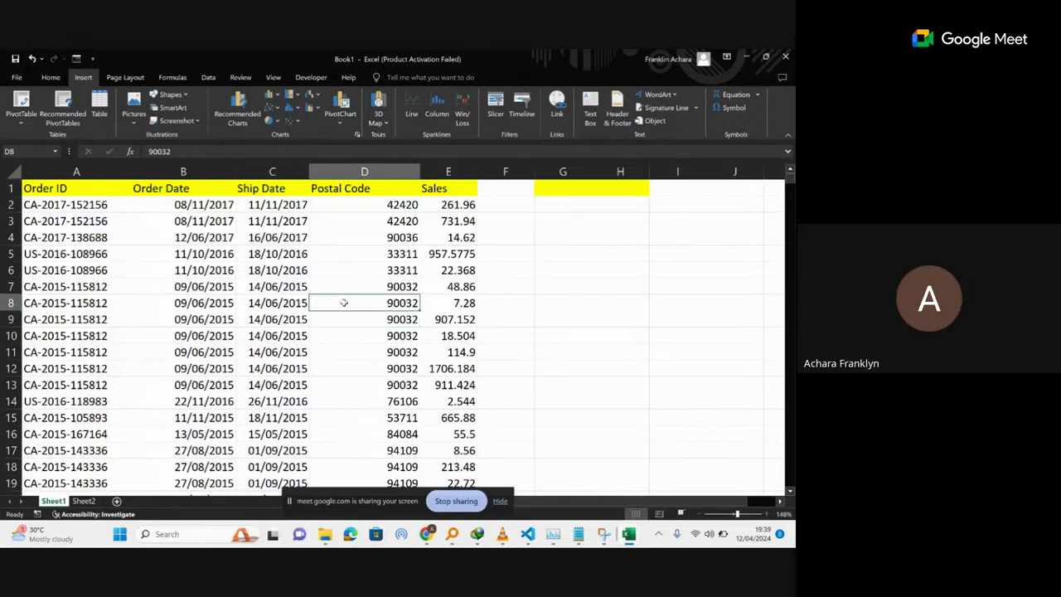
{"action": "key", "text": "Down"}
{"action": "key", "text": "Down"}
{"action": "key", "text": "Down"}
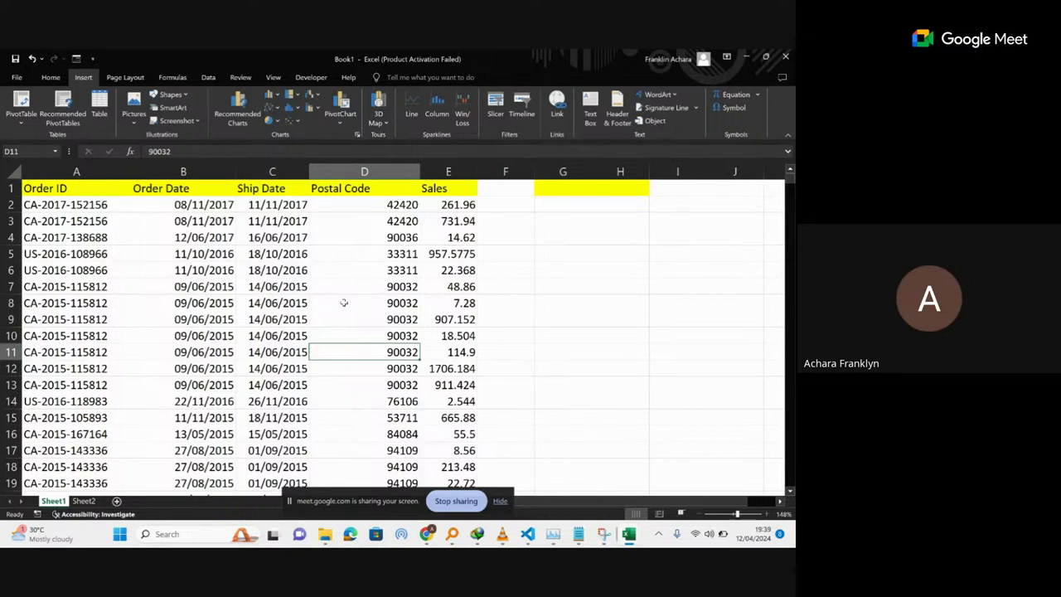
Insert a blank column before Postal Code with Ctrl+Shift+=, then delete it with Ctrl+-.
{"action": "key", "text": "ctrl+space"}
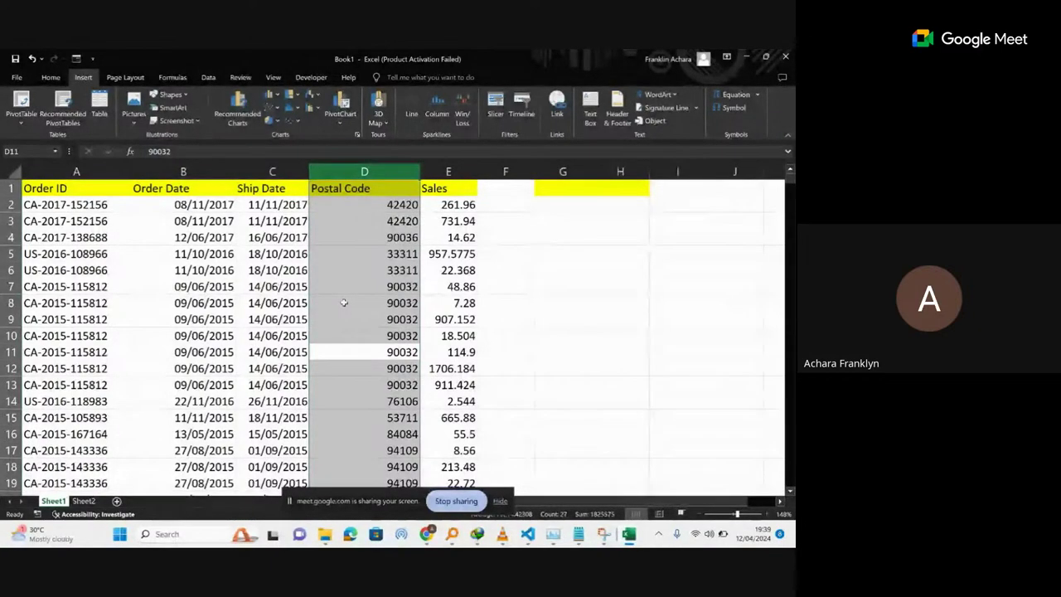
{"action": "key", "text": "ctrl+shift+plus"}
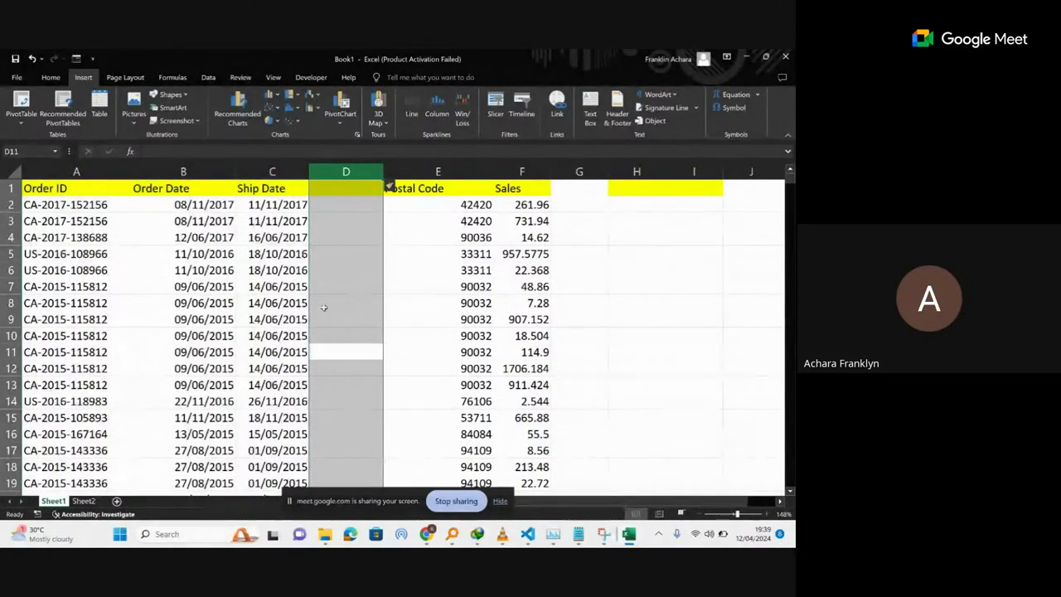
{"action": "key", "text": "ctrl+minus"}
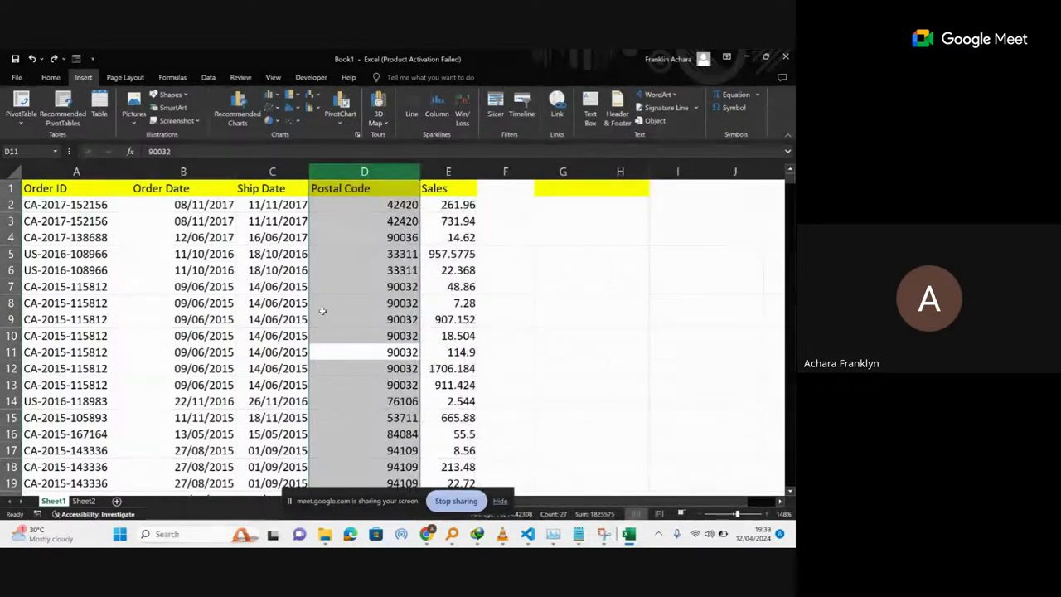
{"action": "left_click", "coordinate": [351, 338]}
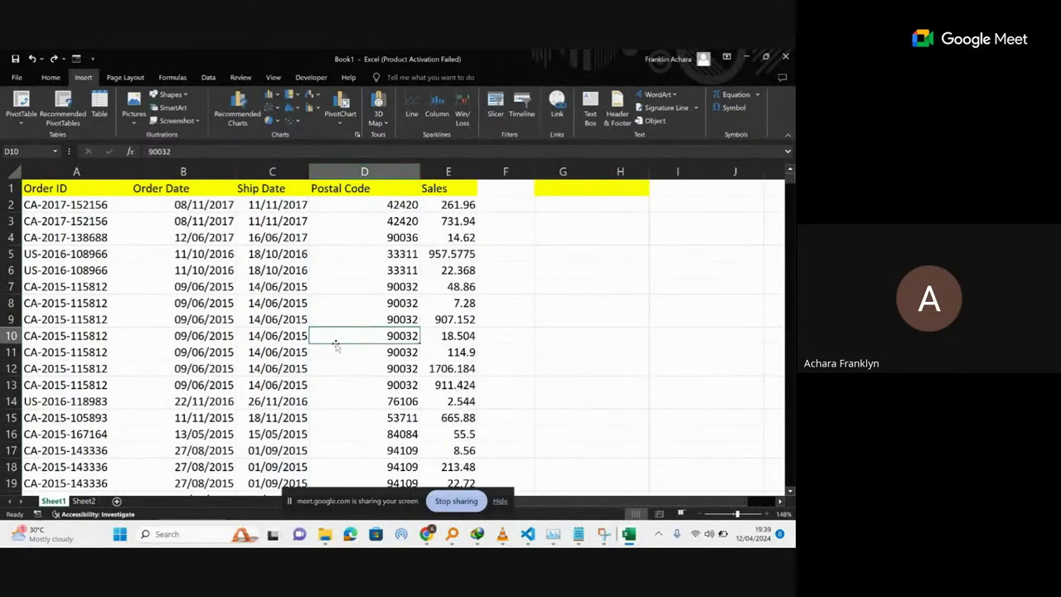
{"action": "left_click", "coordinate": [296, 353]}
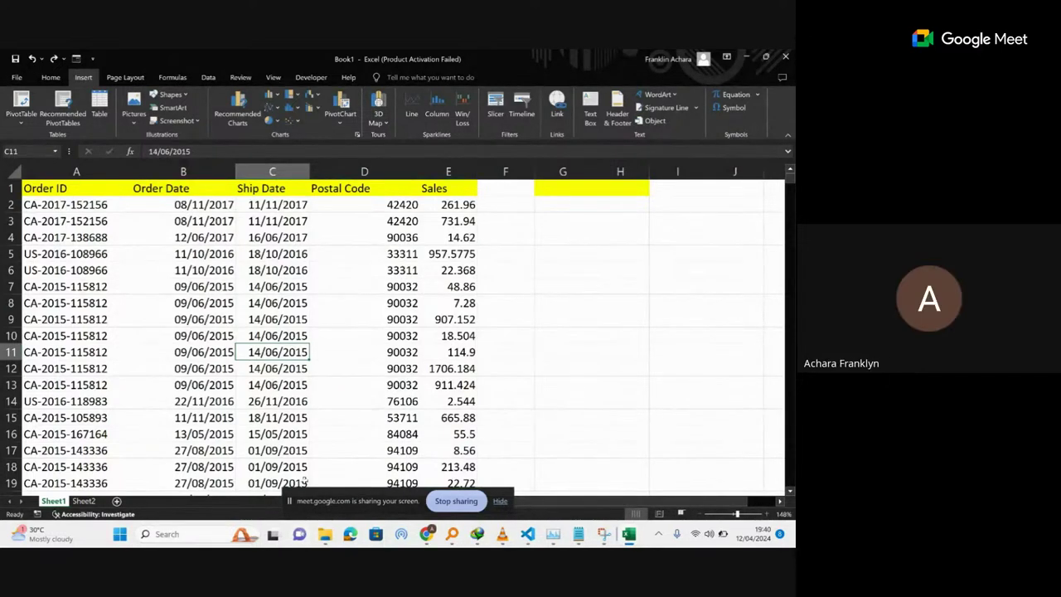
Select the Sales values E2:E11, then bring the Google Meet call window forward.
{"action": "mouse_move", "coordinate": [426, 532]}
{"action": "mouse_move", "coordinate": [380, 500]}
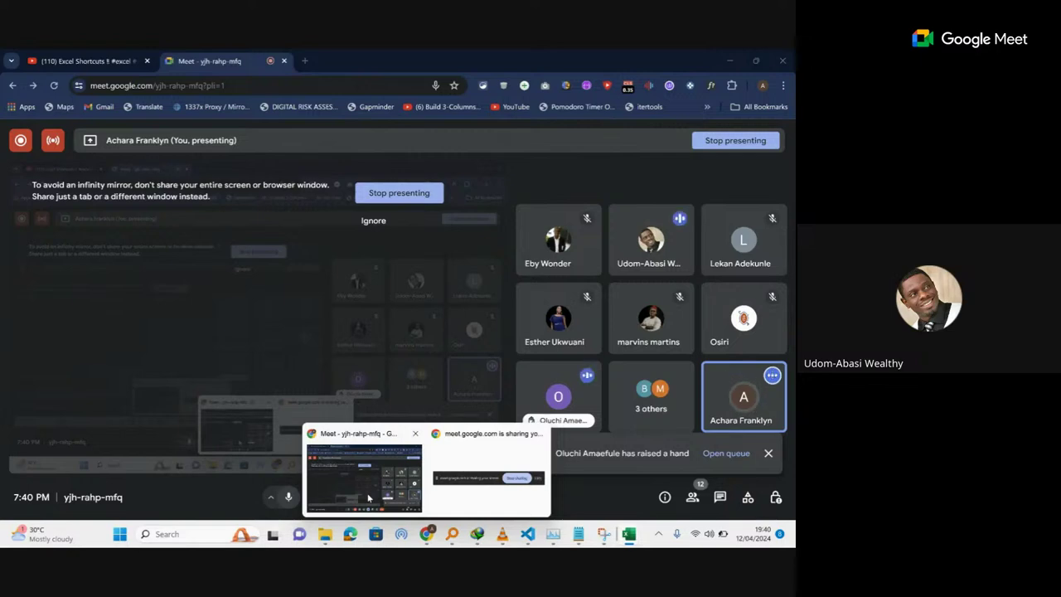
{"action": "key", "text": "alt+Tab"}
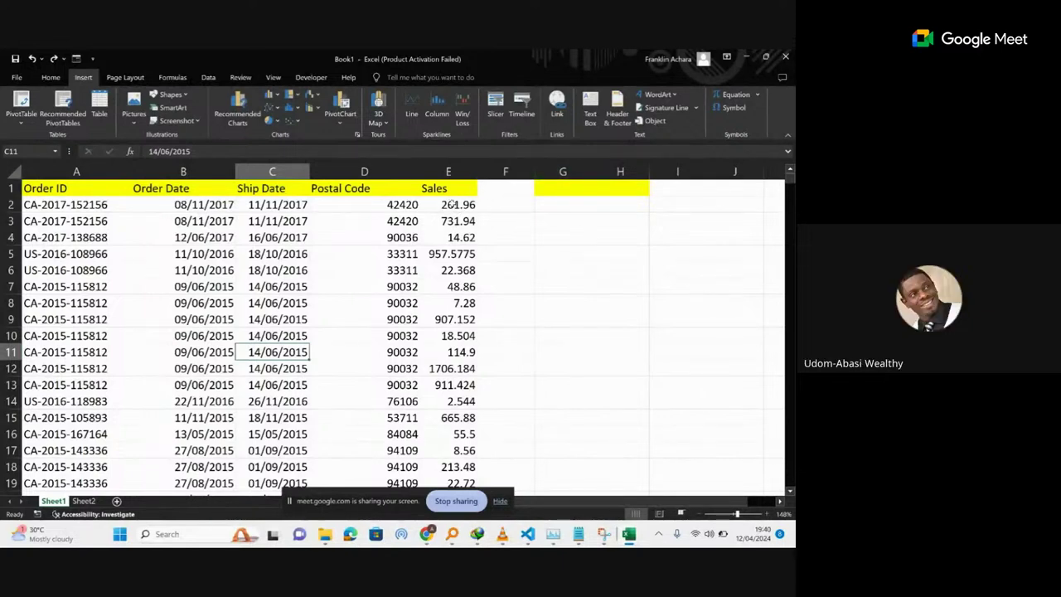
{"action": "left_click_drag", "start_coordinate": [452, 204], "coordinate": [465, 318]}
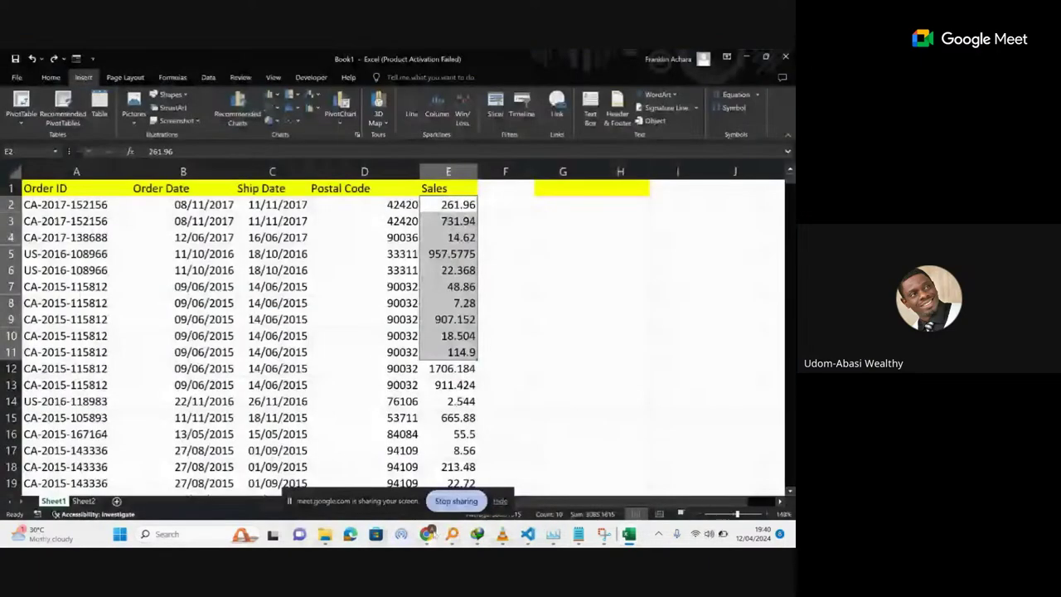
{"action": "left_click", "coordinate": [365, 476]}
Mute the talking participant for everyone, confirm, and return to the Book1 workbook.
{"action": "right_click", "coordinate": [622, 257]}
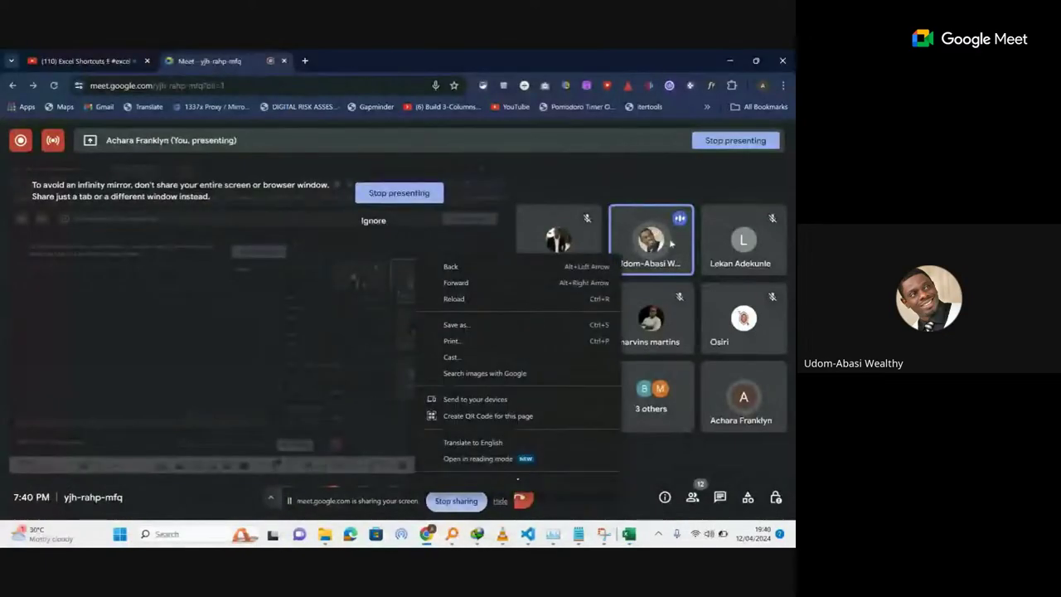
{"action": "key", "text": "Escape"}
{"action": "left_click", "coordinate": [676, 240]}
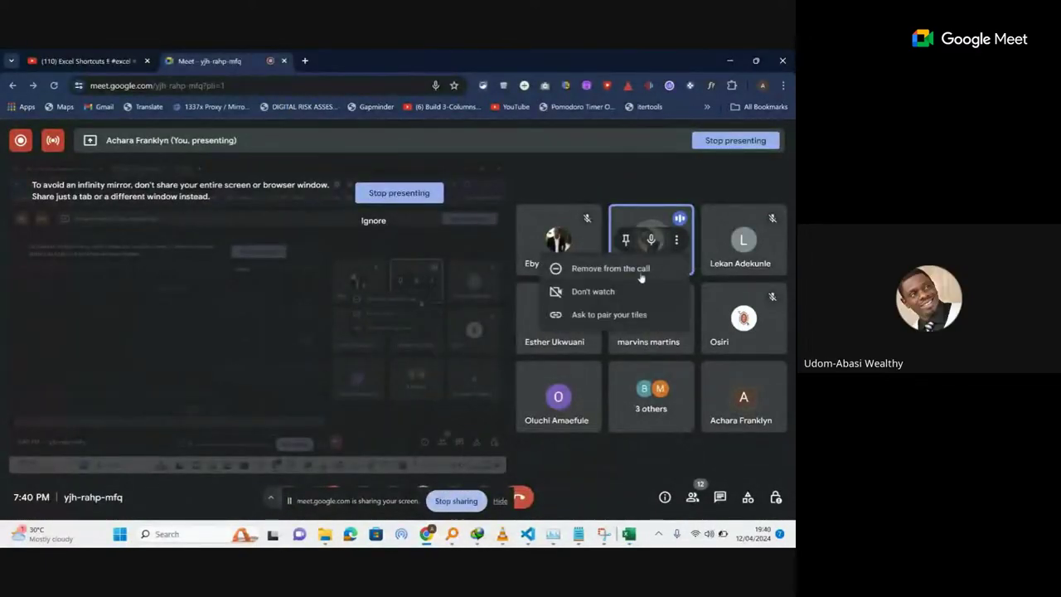
{"action": "left_click", "coordinate": [641, 225]}
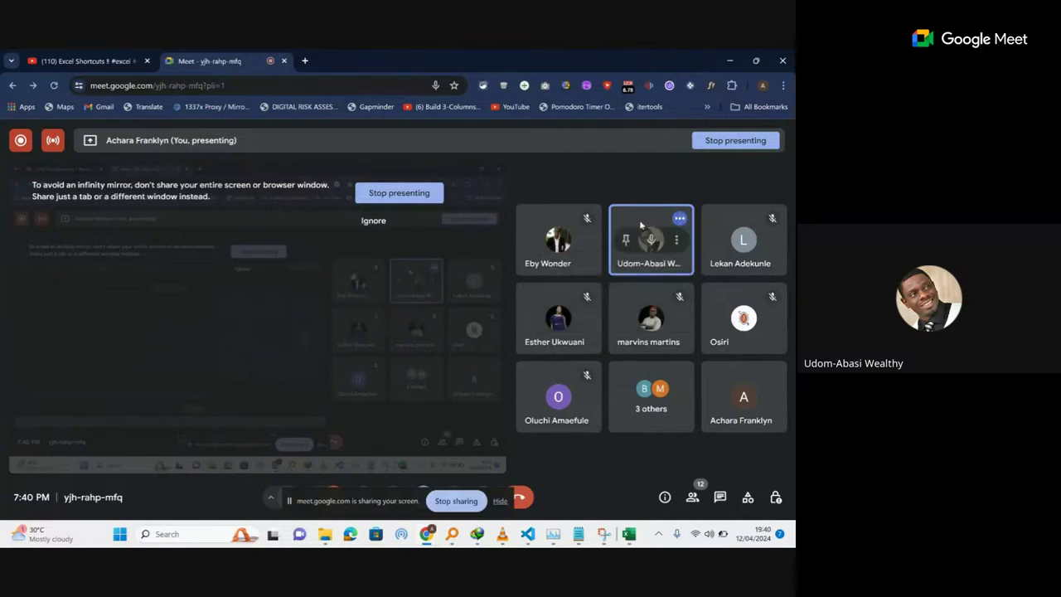
{"action": "left_click", "coordinate": [650, 240]}
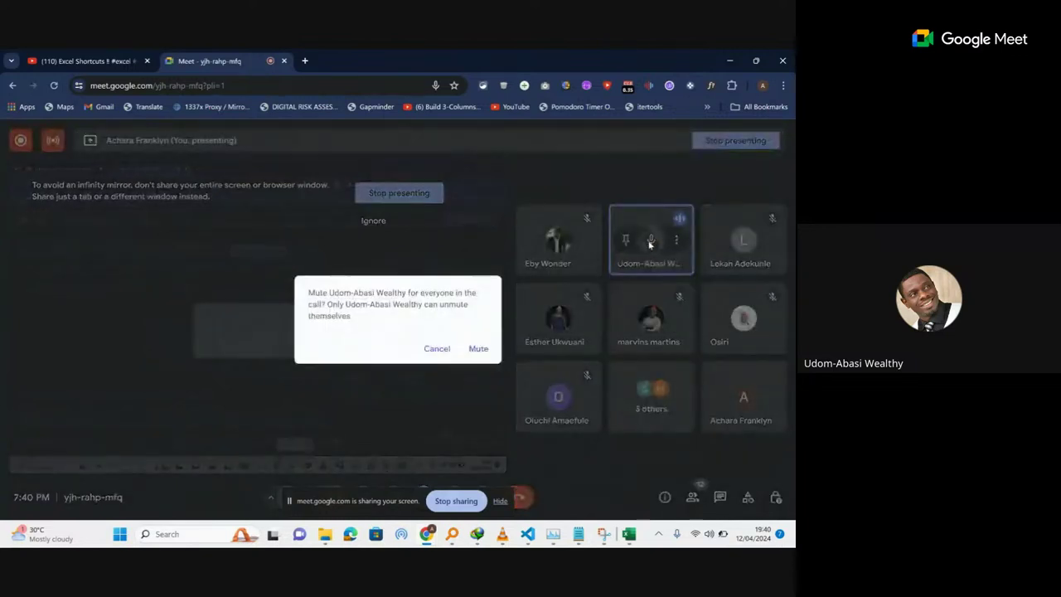
{"action": "left_click", "coordinate": [478, 348]}
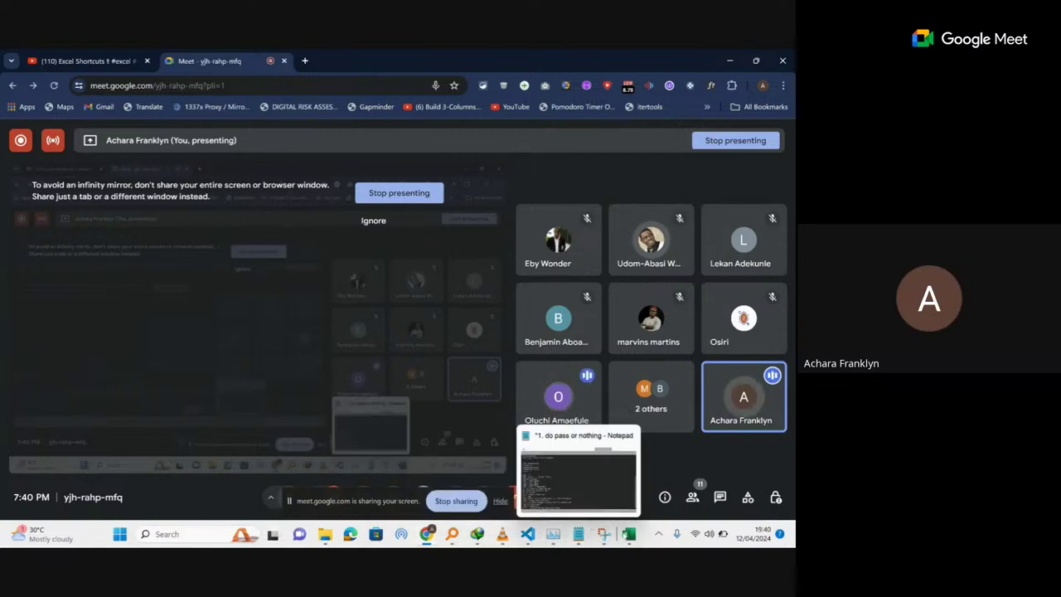
{"action": "mouse_move", "coordinate": [631, 537]}
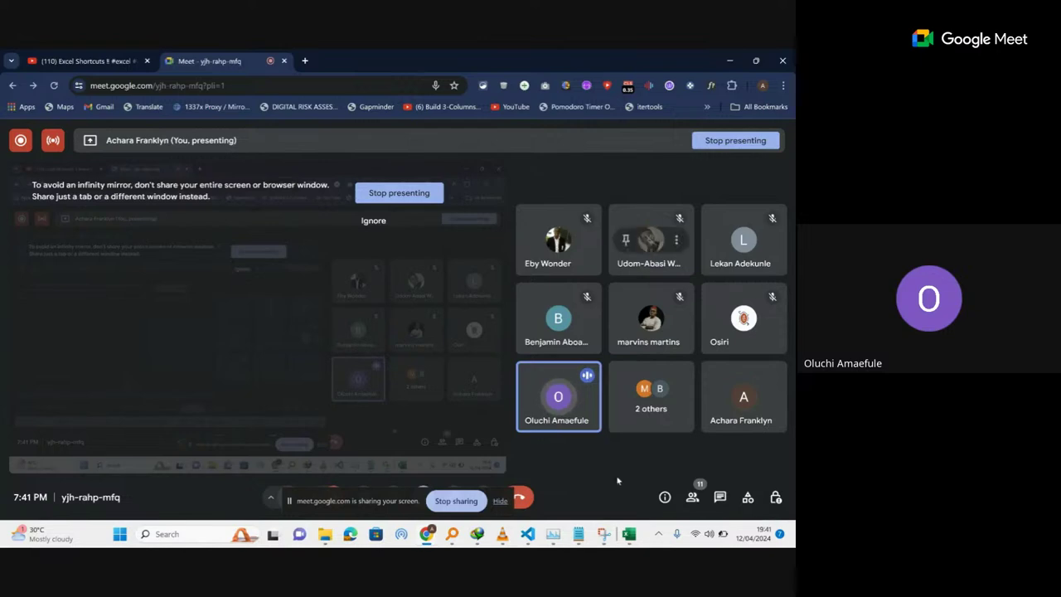
{"action": "left_click", "coordinate": [688, 476]}
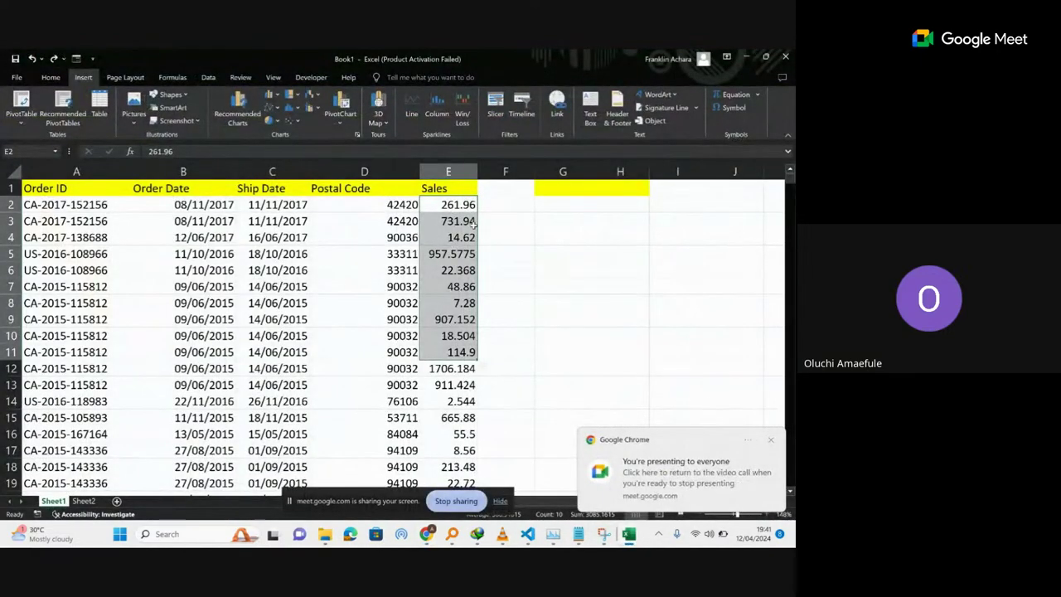
Paste the copied Sales values into G4:G6.
{"action": "key", "text": "ctrl+c"}
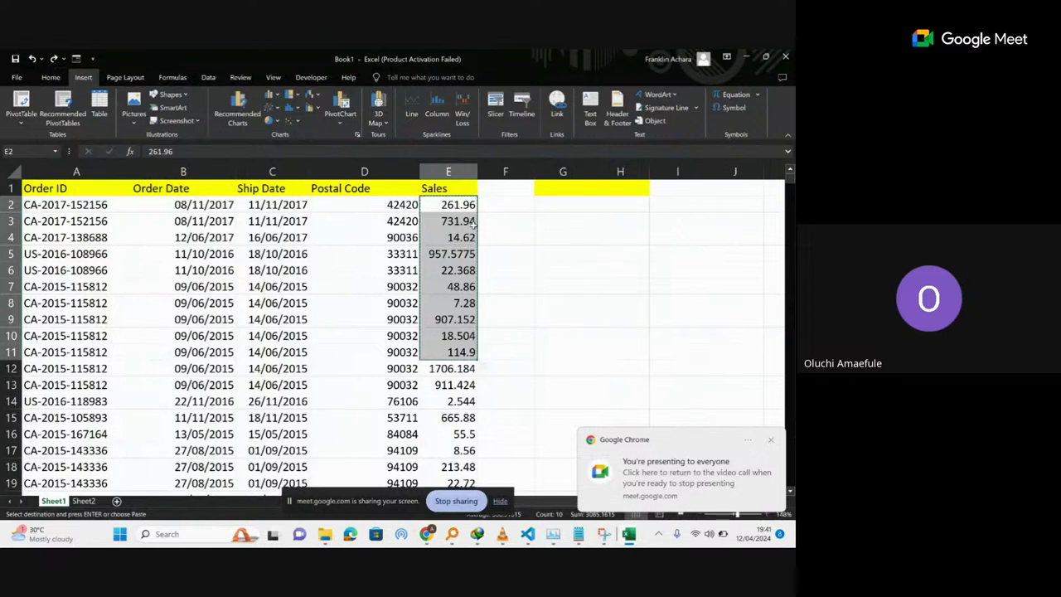
{"action": "left_click", "coordinate": [448, 253]}
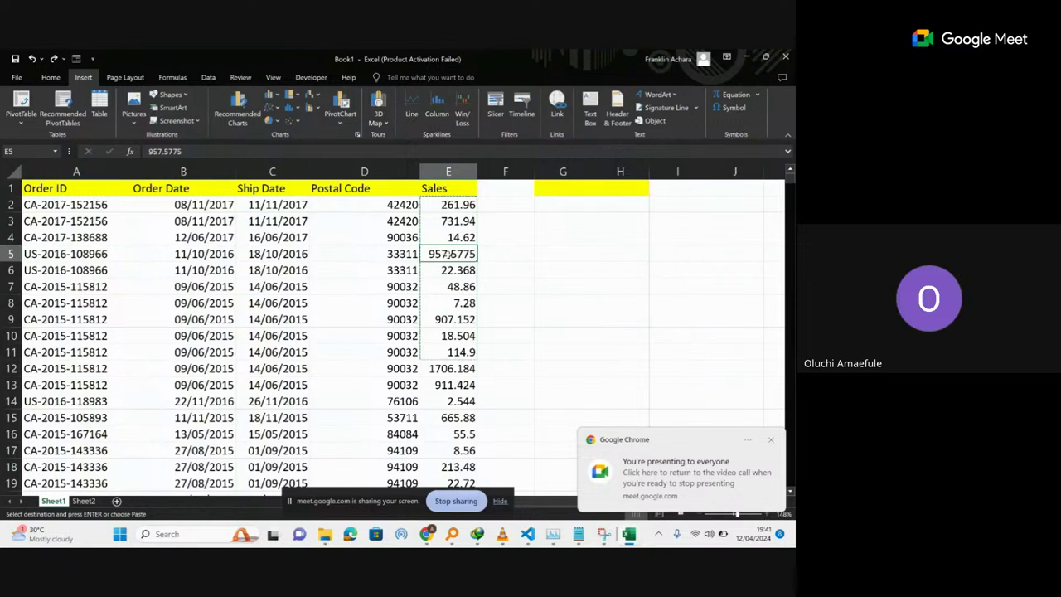
{"action": "left_click", "coordinate": [578, 237]}
{"action": "key", "text": "ctrl+v"}
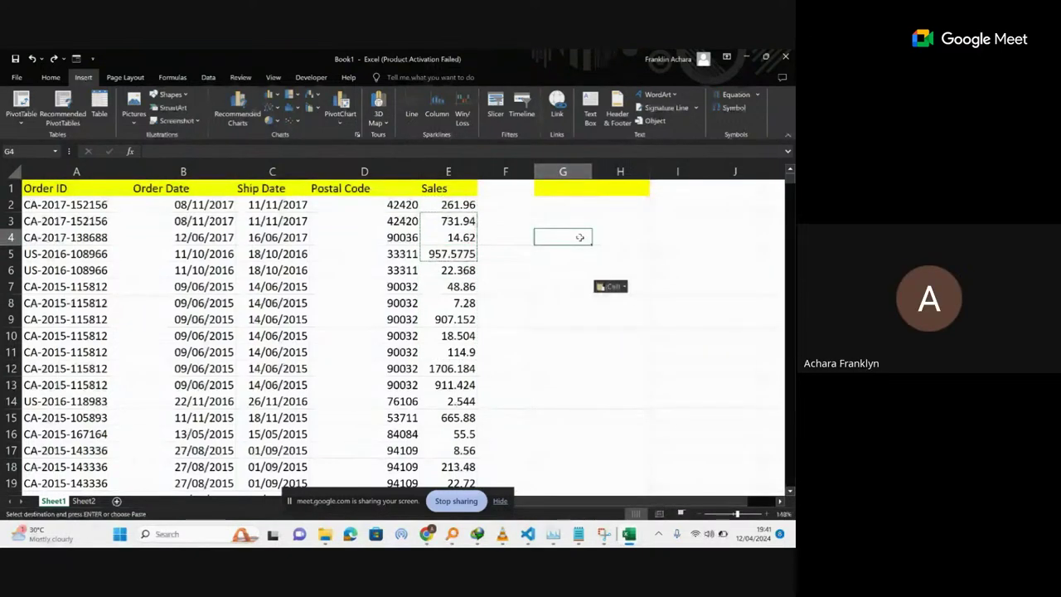
Copy E3:E5 (731.94, 14.62, 957.5775) to H7, then drag the block to G9:G11.
{"action": "left_click_drag", "start_coordinate": [452, 220], "coordinate": [464, 255]}
{"action": "key", "text": "ctrl+c"}
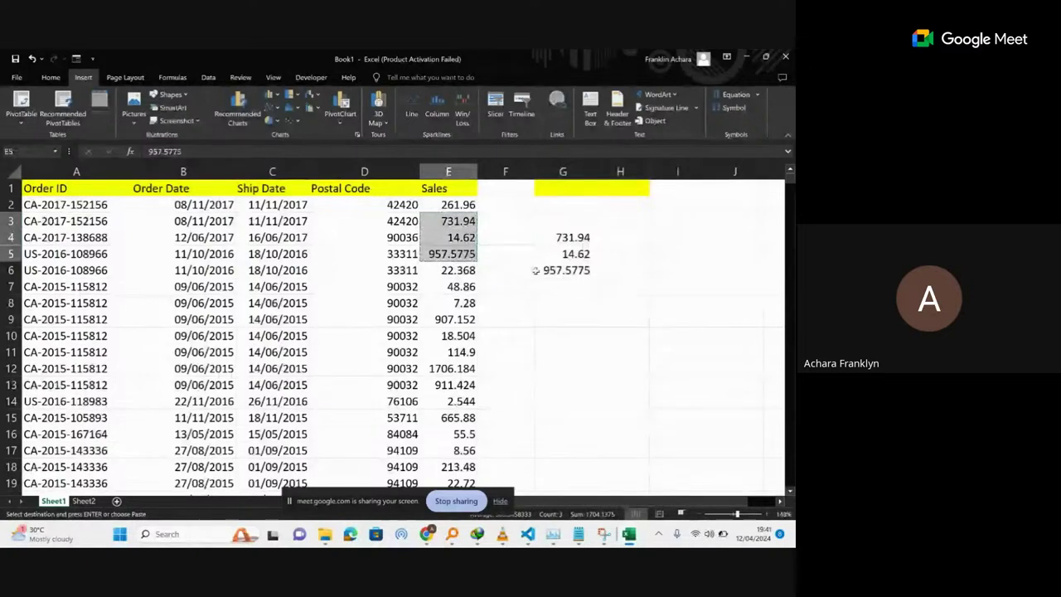
{"action": "left_click", "coordinate": [579, 289]}
{"action": "left_click", "coordinate": [630, 287]}
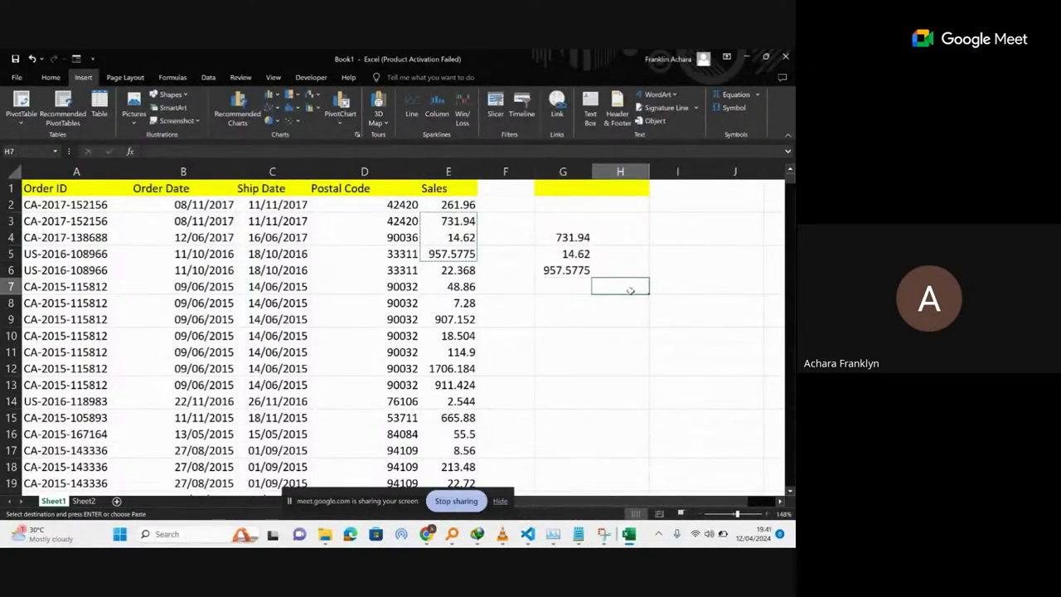
{"action": "key", "text": "ctrl+v"}
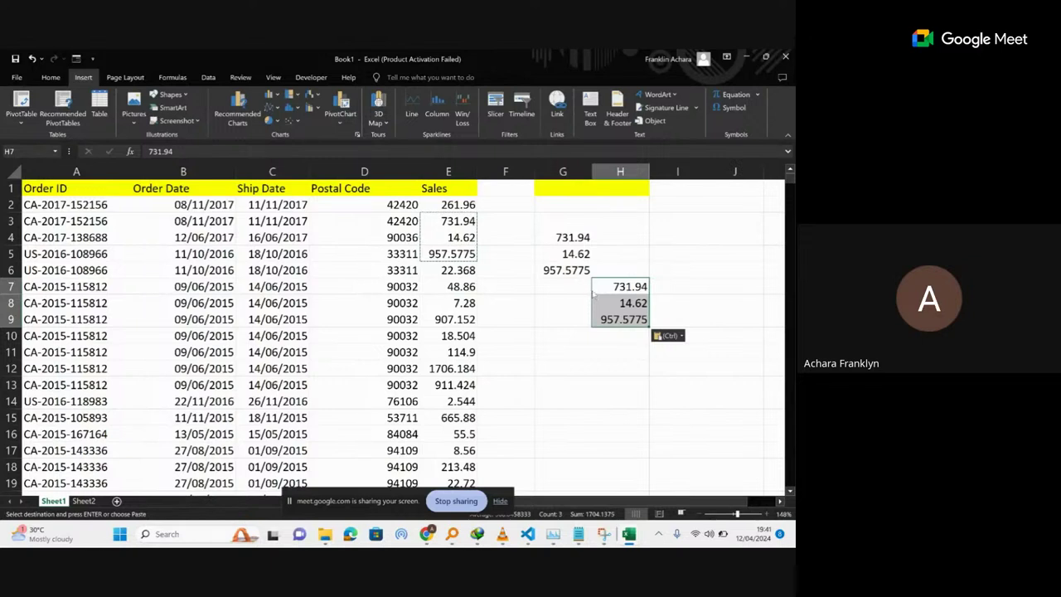
{"action": "left_click_drag", "start_coordinate": [594, 289], "coordinate": [537, 321]}
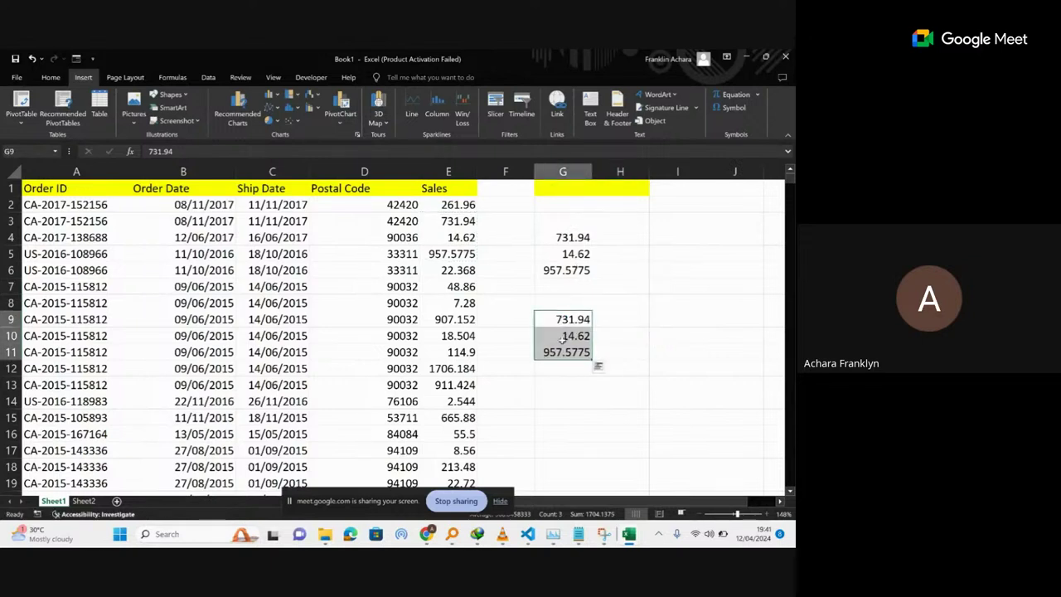
{"action": "left_click", "coordinate": [610, 317]}
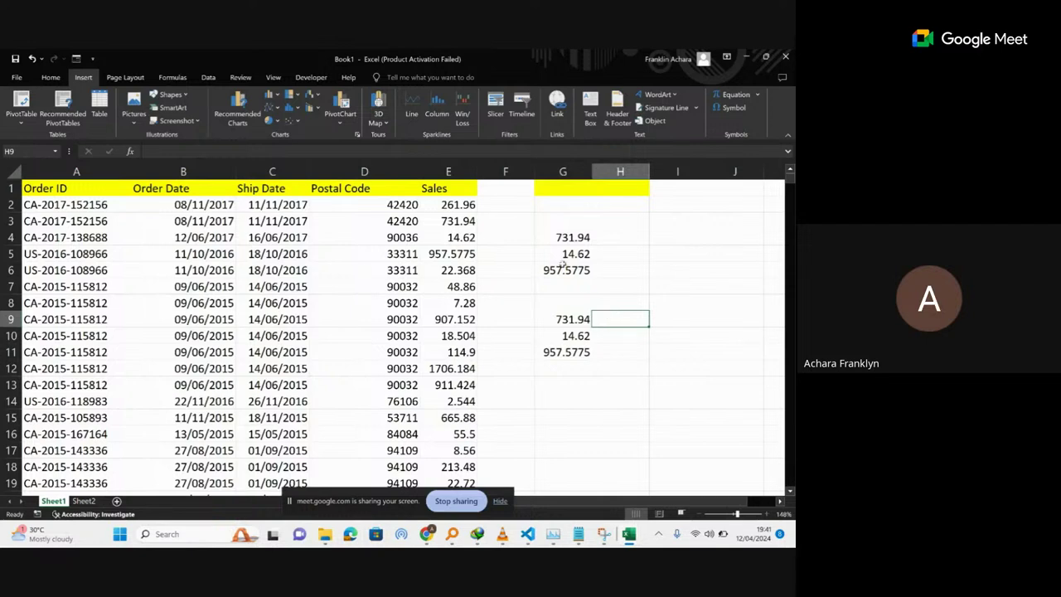
Copy G9:G11 and target G4 for a paste-special with Alt+E.
{"action": "left_click_drag", "start_coordinate": [564, 236], "coordinate": [567, 262]}
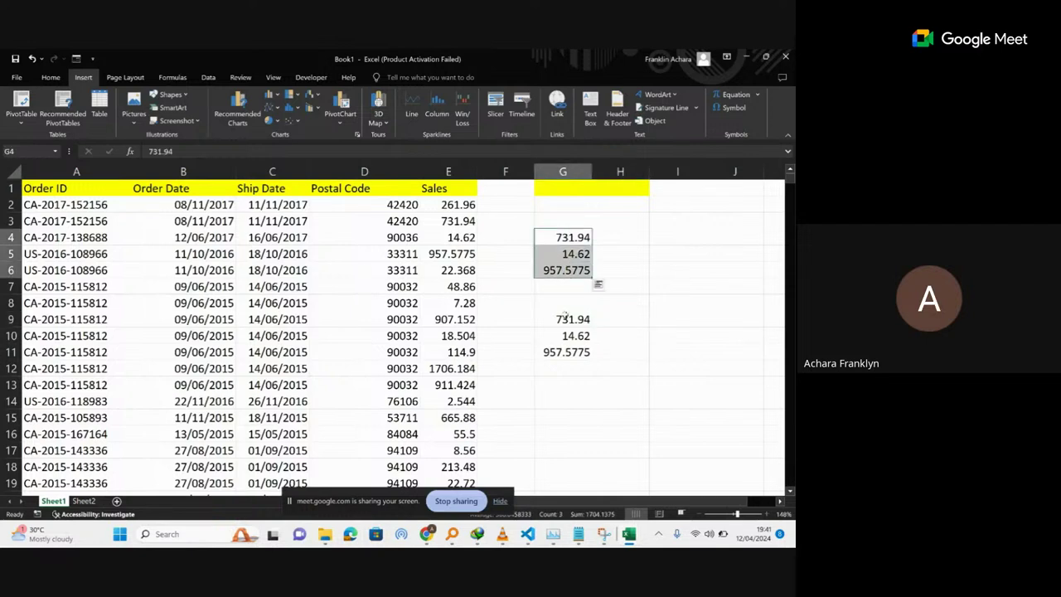
{"action": "left_click_drag", "start_coordinate": [561, 319], "coordinate": [563, 351]}
{"action": "key", "text": "ctrl+c"}
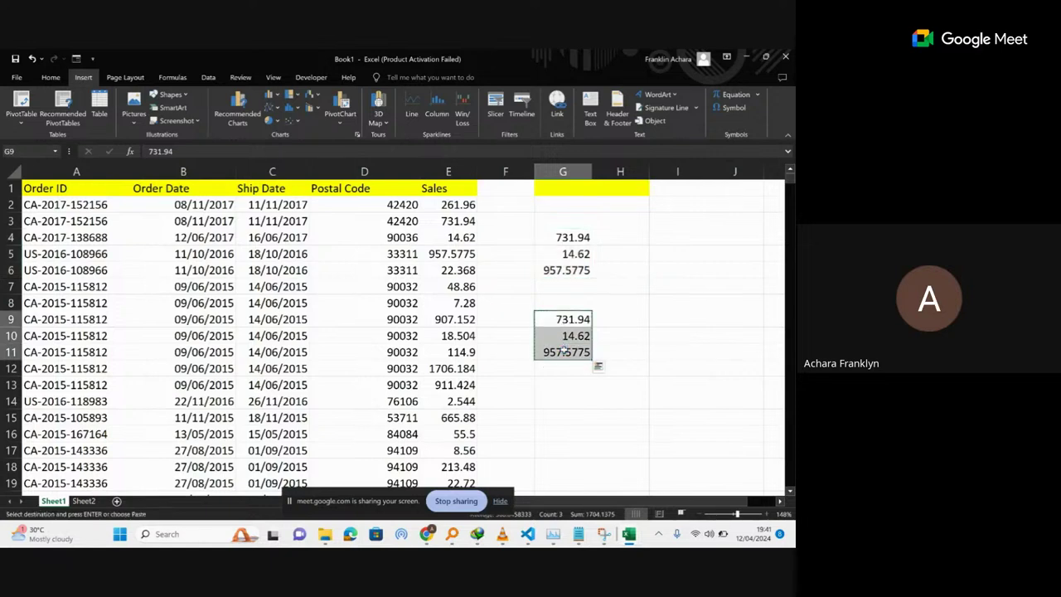
{"action": "left_click", "coordinate": [566, 237]}
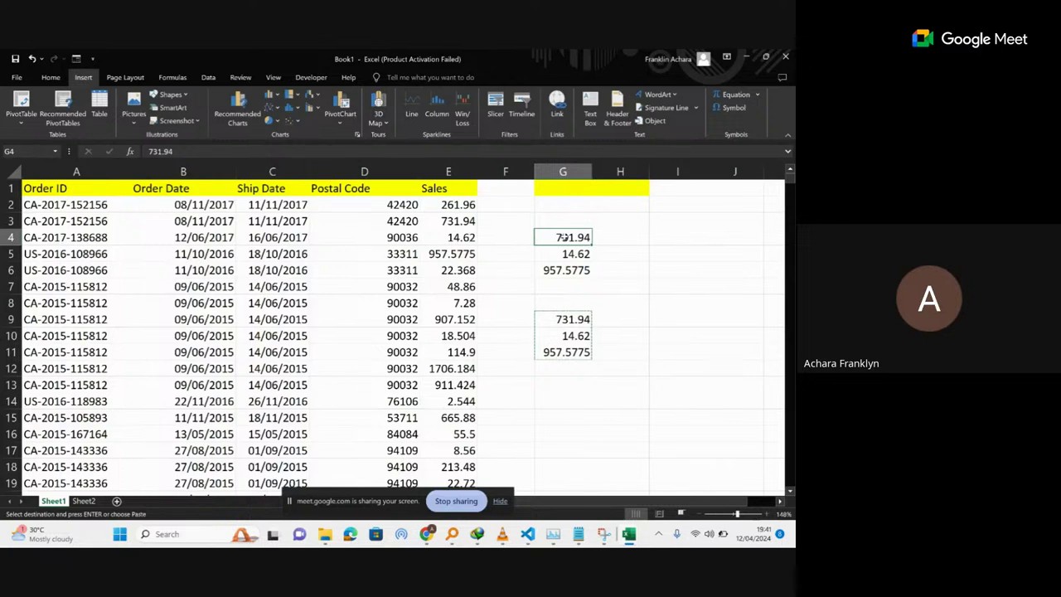
{"action": "key", "text": "alt+e"}
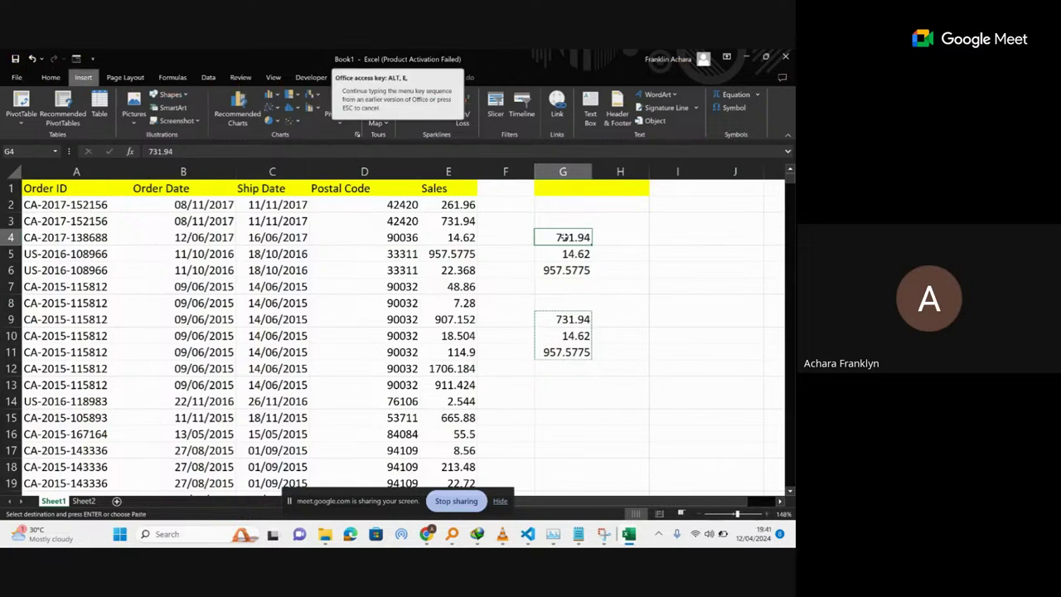
{"action": "key", "text": "d"}
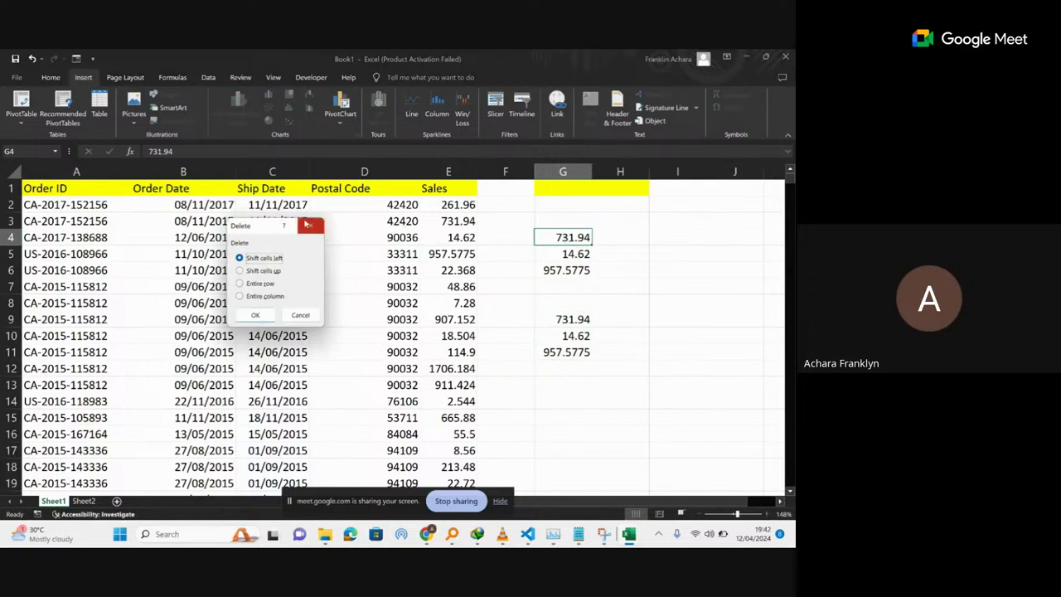
{"action": "left_click", "coordinate": [308, 225]}
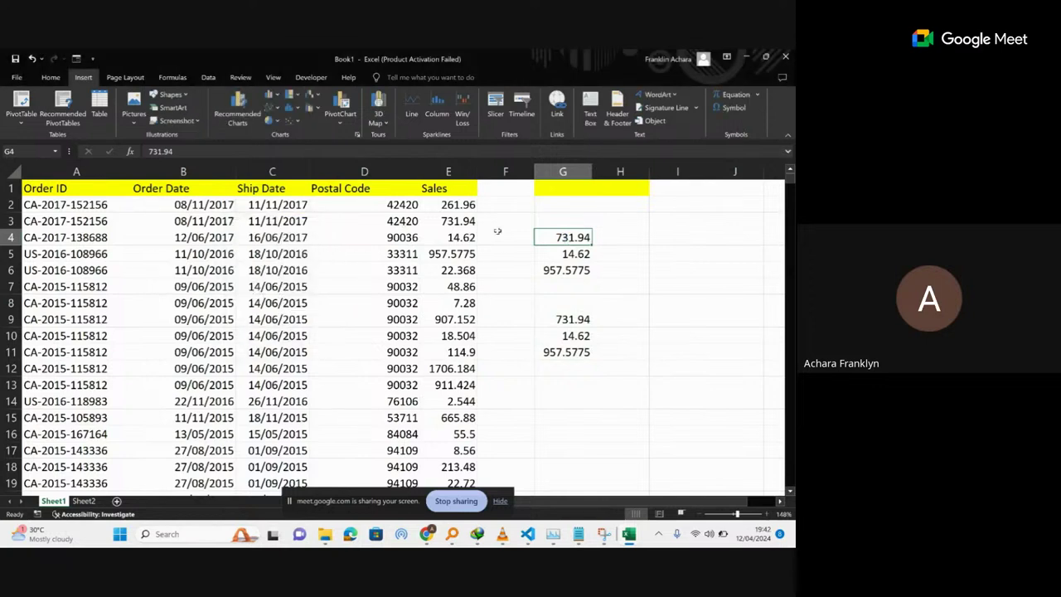
{"action": "key", "text": "alt+e"}
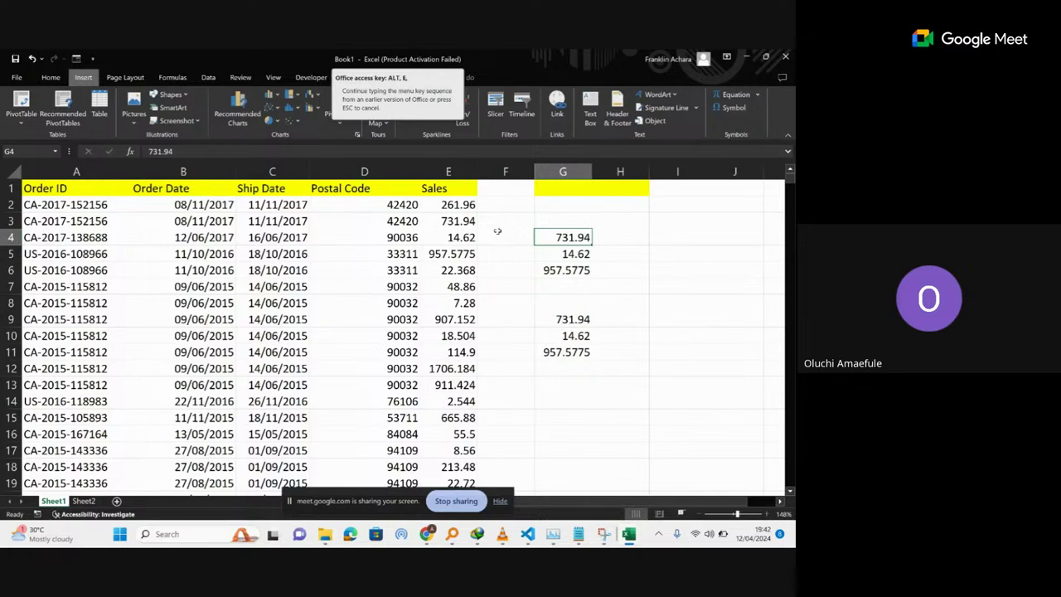
{"action": "key", "text": "e"}
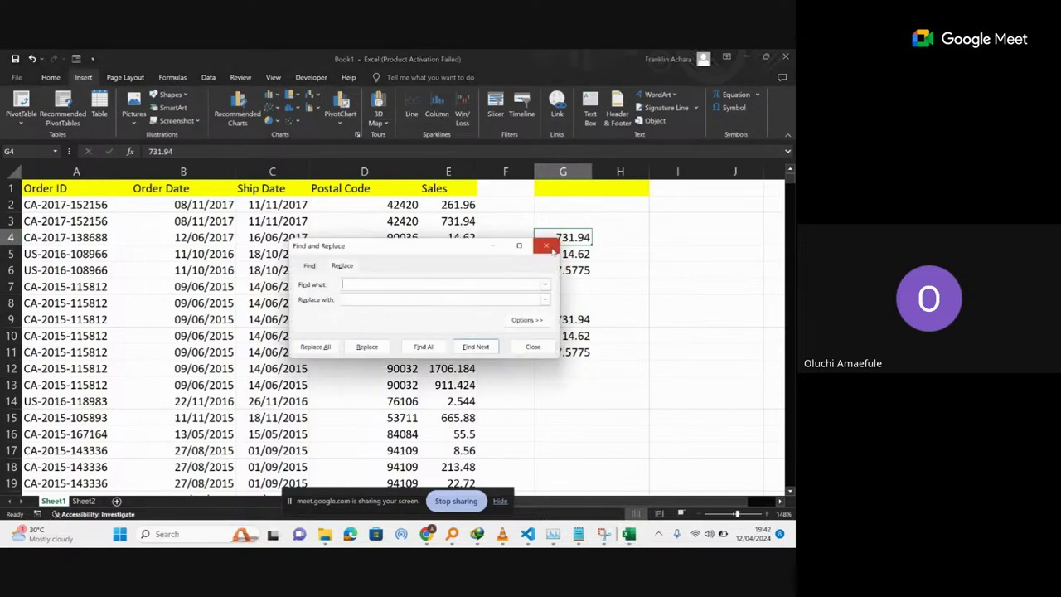
{"action": "left_click", "coordinate": [550, 246]}
{"action": "left_click", "coordinate": [643, 283]}
{"action": "key", "text": "Right"}
{"action": "type", "text": "A"}
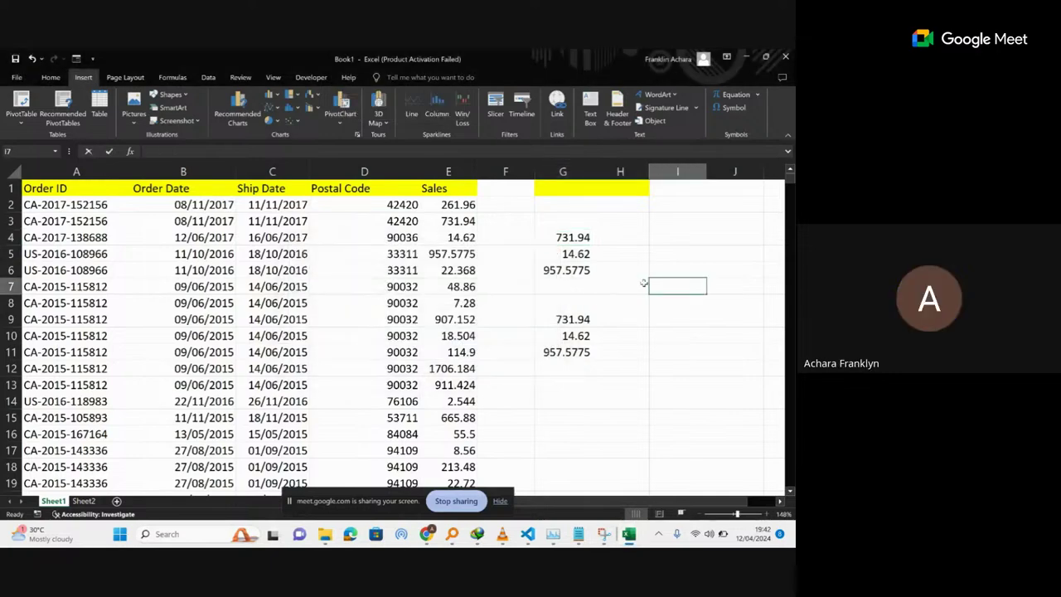
{"action": "type", "text": "lt + "}
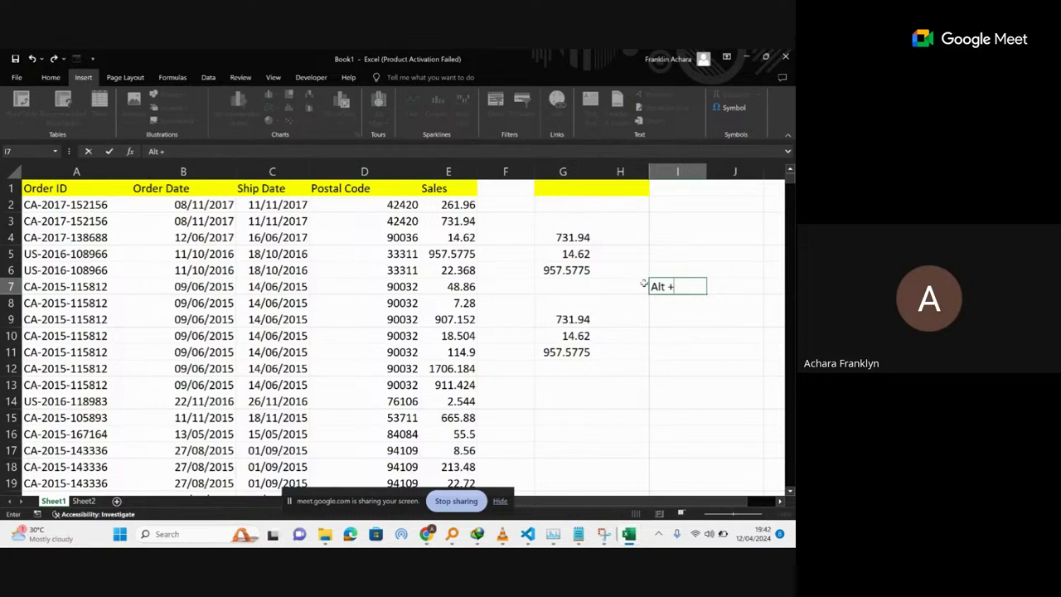
{"action": "type", "text": "e+s+v"}
{"action": "key", "text": "ctrl+Return"}
{"action": "key", "text": "Return"}
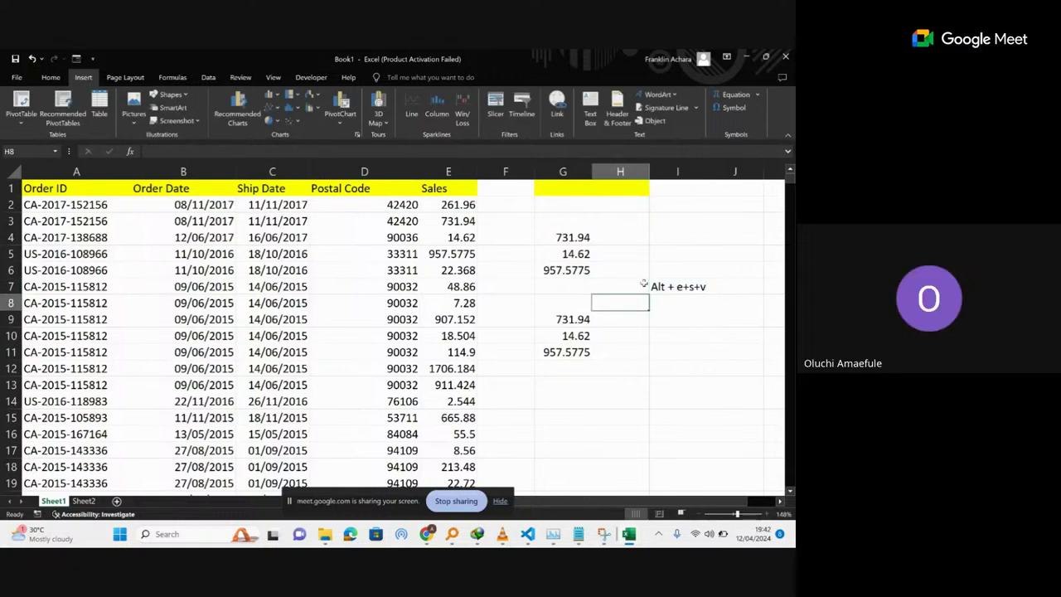
{"action": "left_click", "coordinate": [694, 286]}
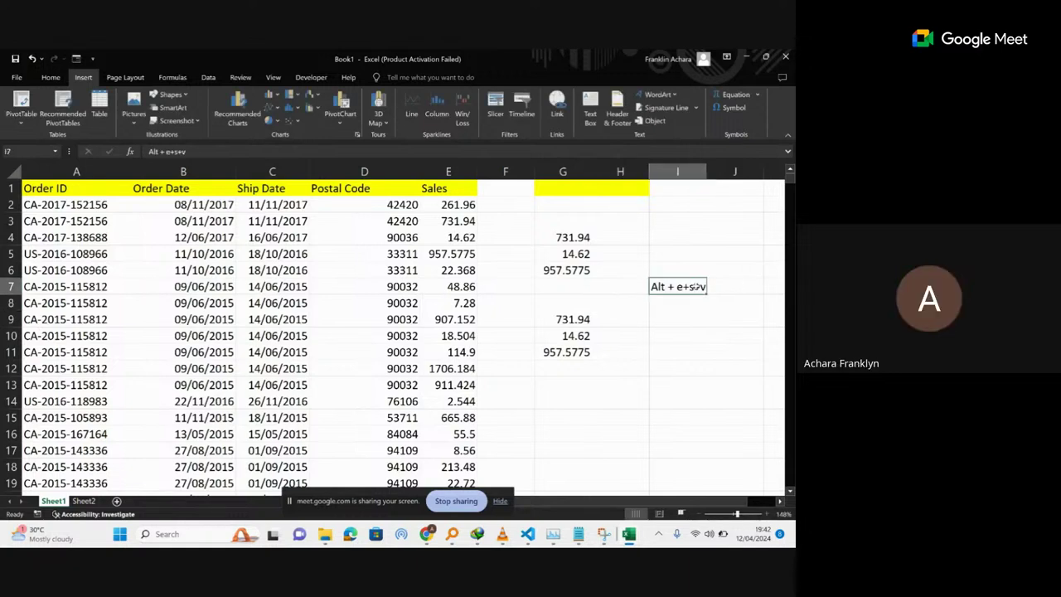
{"action": "key", "text": "Delete"}
{"action": "left_click", "coordinate": [564, 238]}
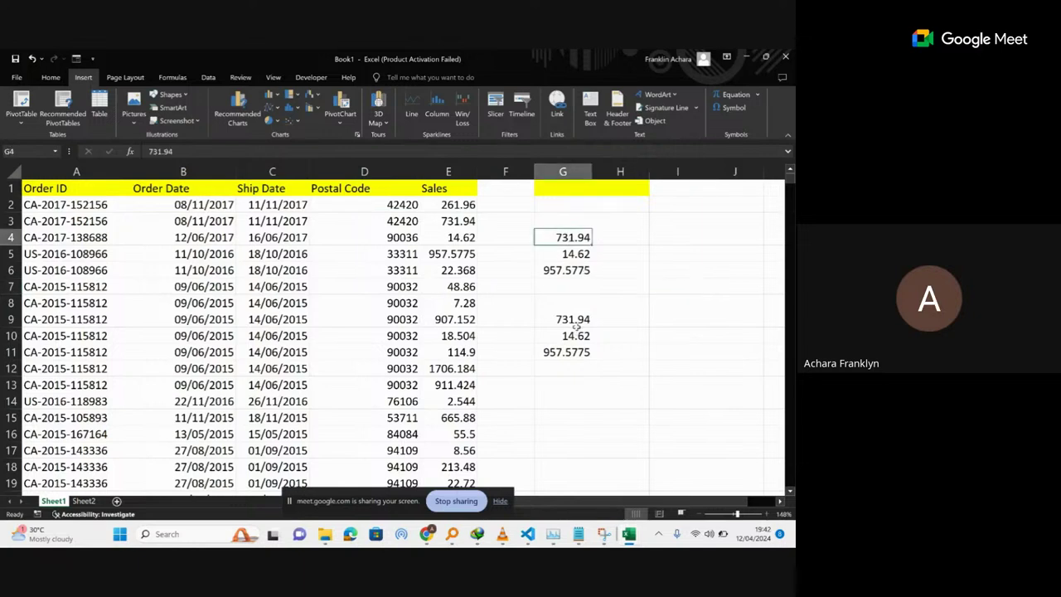
{"action": "left_click_drag", "start_coordinate": [575, 320], "coordinate": [575, 352]}
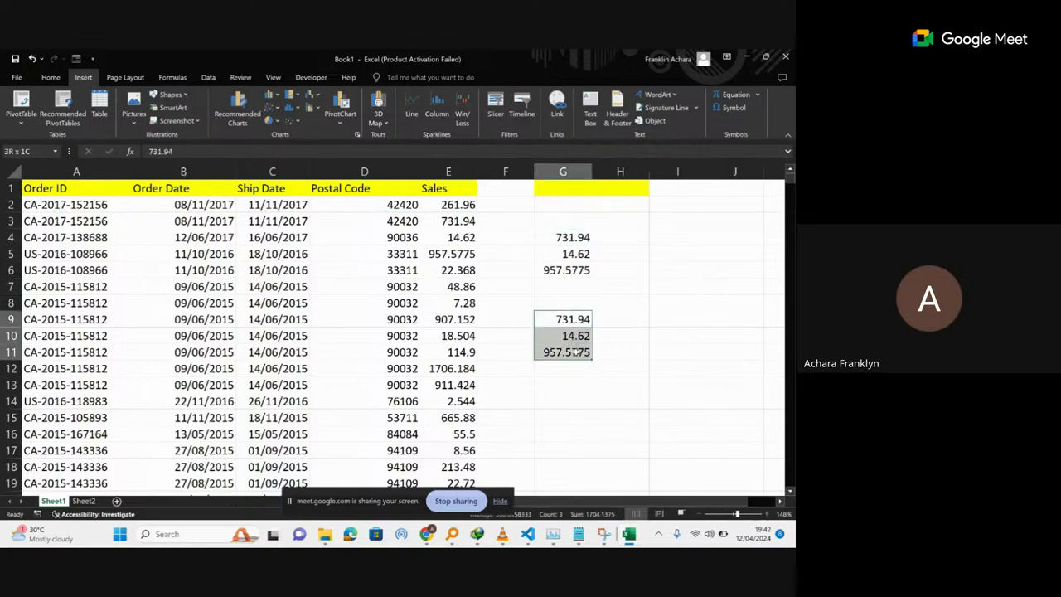
{"action": "key", "text": "ctrl+c"}
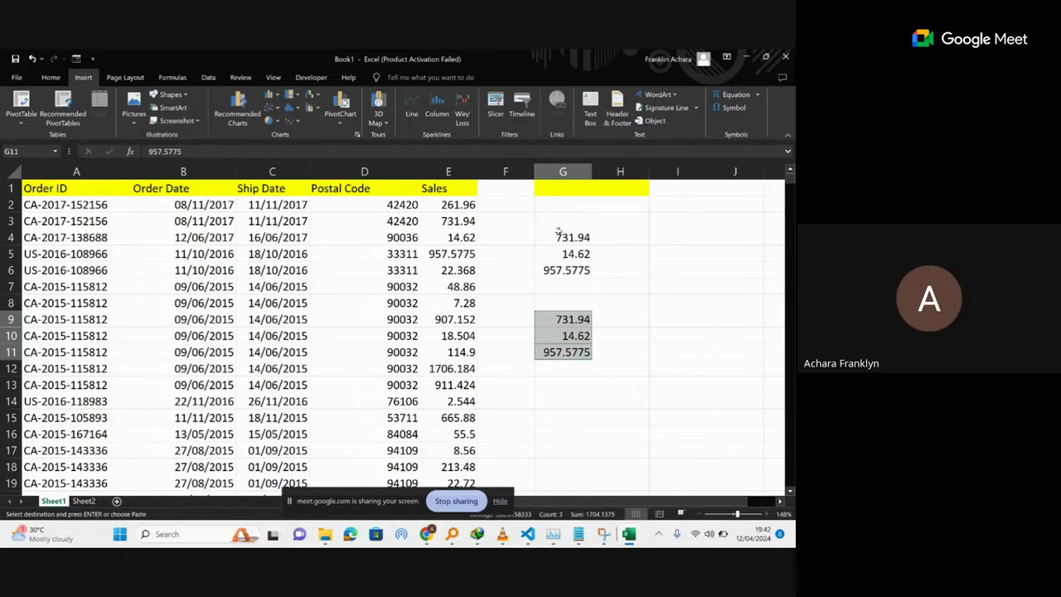
{"action": "left_click", "coordinate": [575, 240]}
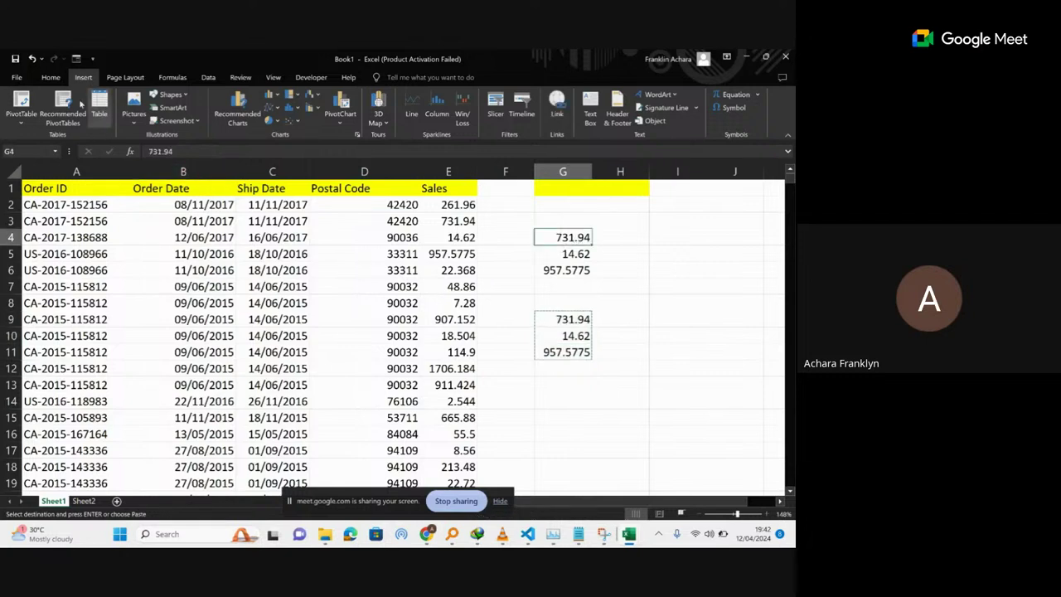
Explore the Home Paste options and Paste Special dialog, closing them without pasting.
{"action": "left_click", "coordinate": [50, 77]}
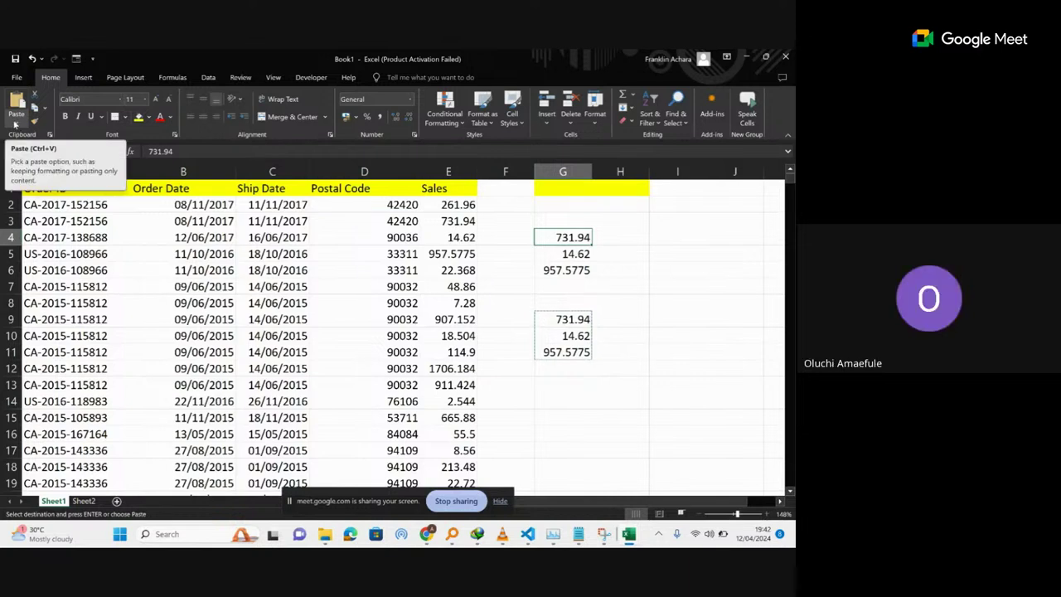
{"action": "left_click", "coordinate": [15, 124]}
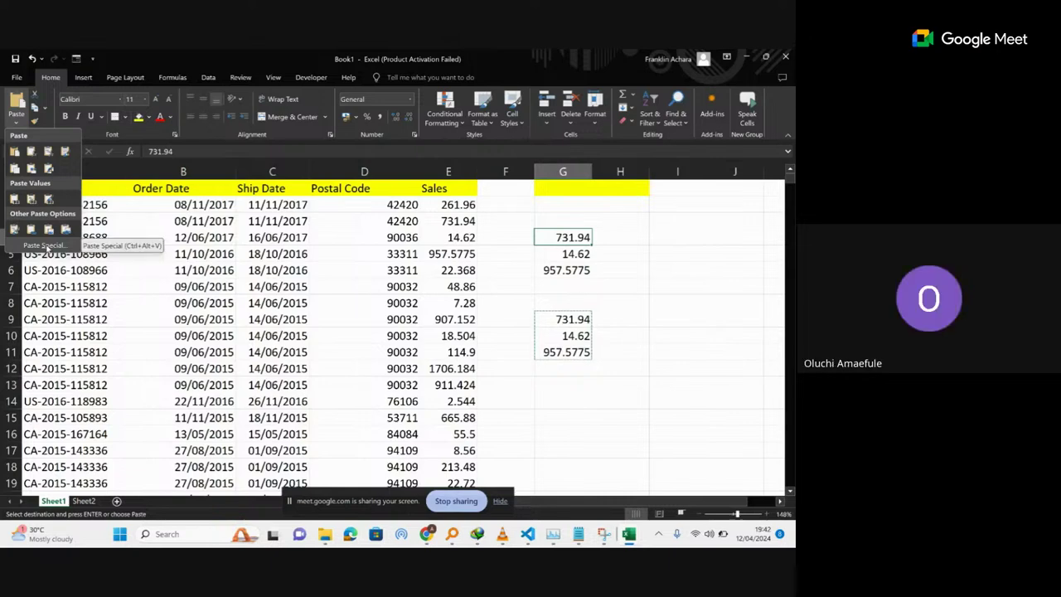
{"action": "left_click", "coordinate": [42, 245]}
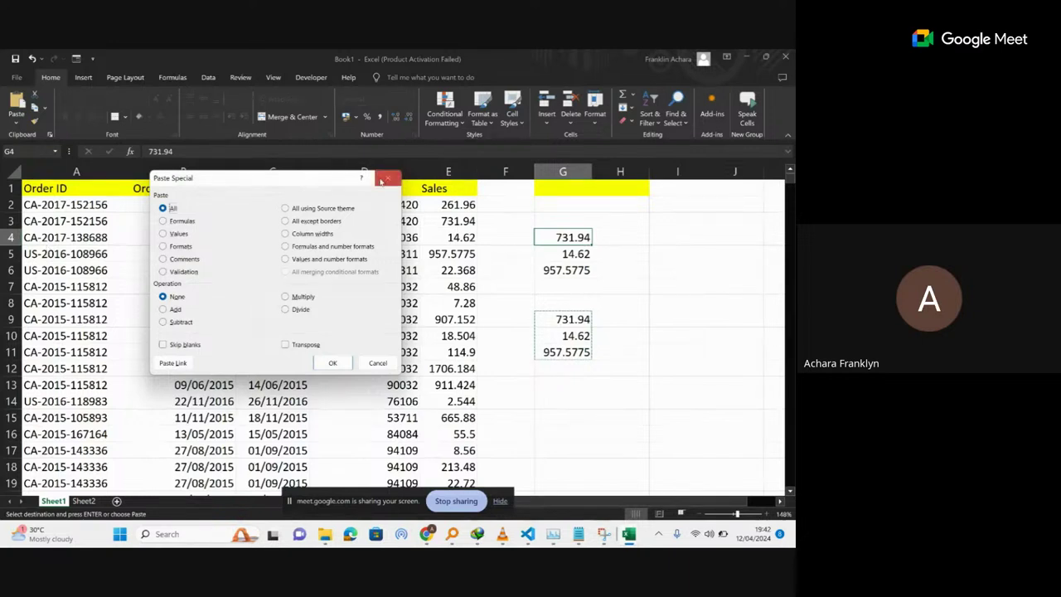
{"action": "left_click", "coordinate": [384, 180]}
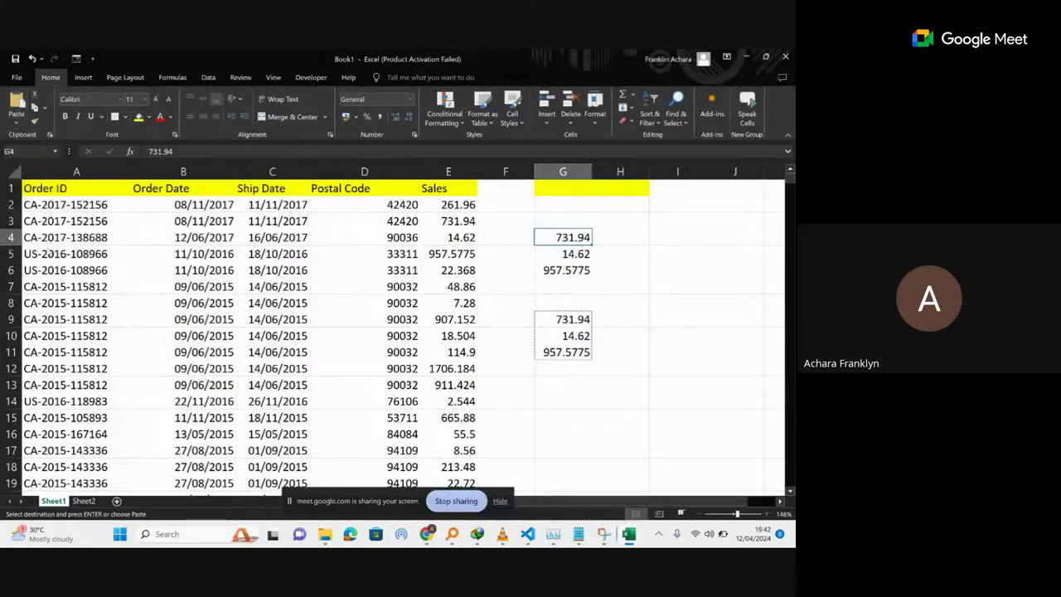
{"action": "key", "text": "ctrl+alt+v"}
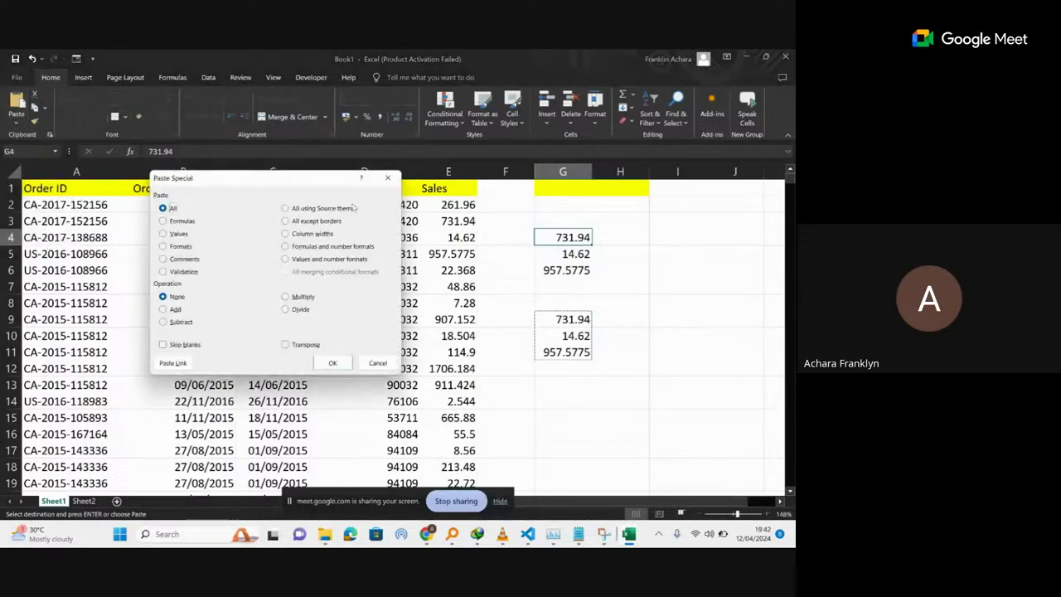
{"action": "left_click", "coordinate": [387, 180]}
{"action": "left_click", "coordinate": [15, 118]}
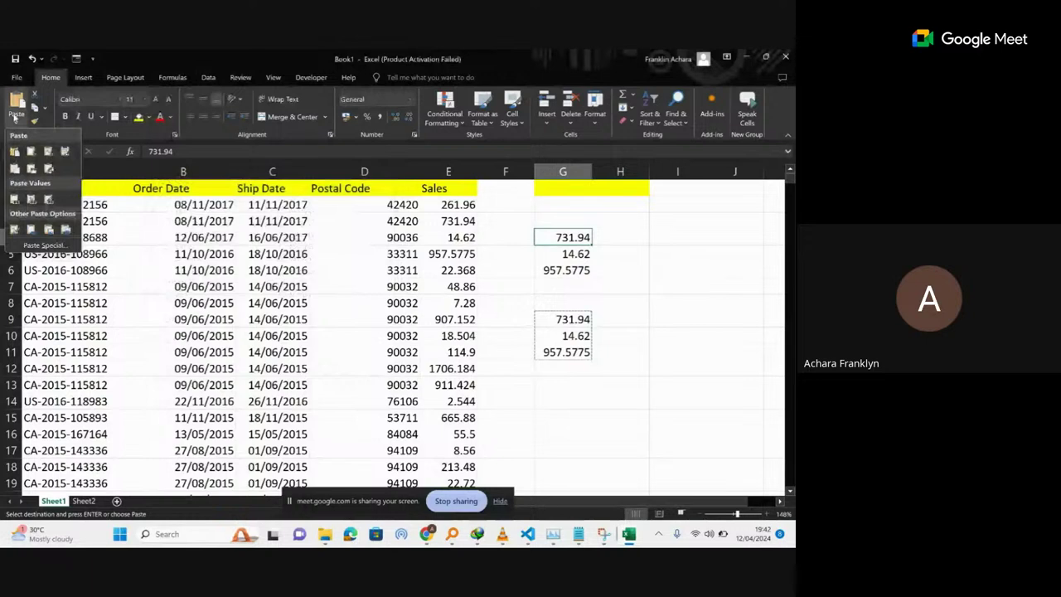
{"action": "left_click", "coordinate": [15, 118]}
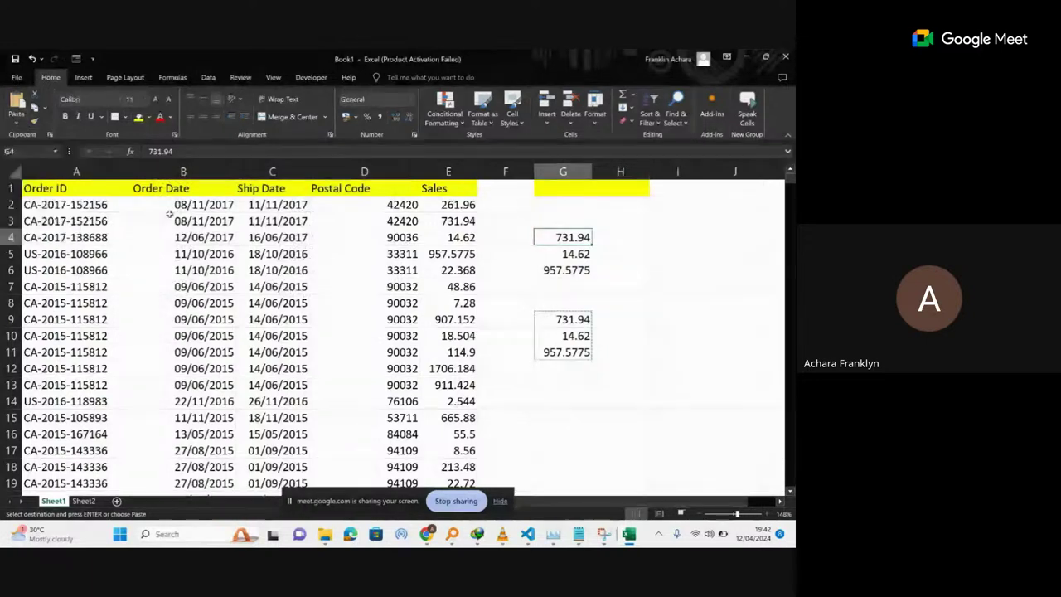
Note 'ctrl+alt +v' in I7, then copy G9:G11 with G4 as destination.
{"action": "left_click", "coordinate": [667, 282]}
{"action": "type", "text": "ctrl"}
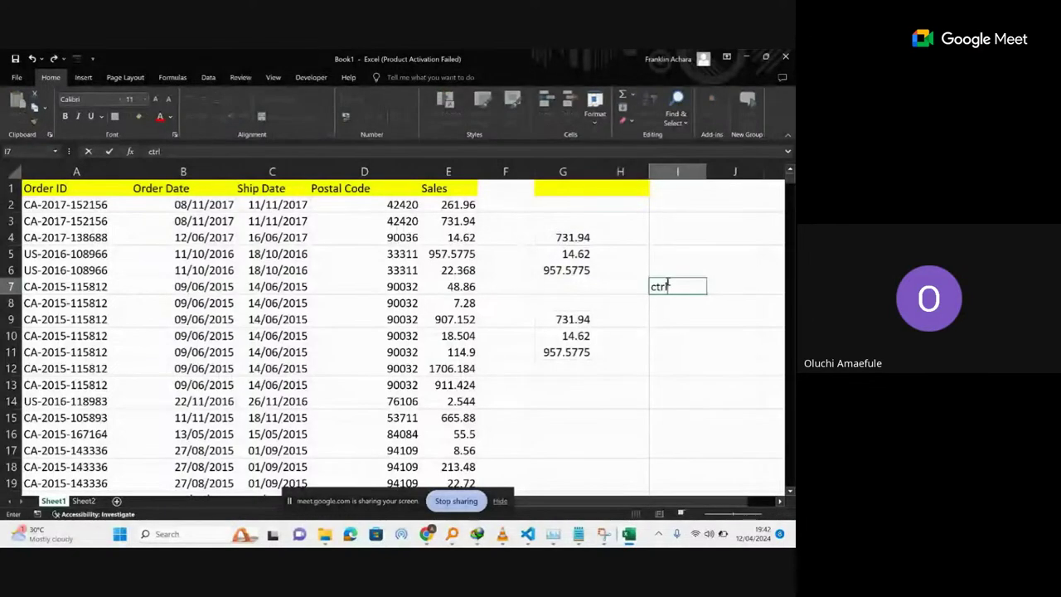
{"action": "type", "text": "+alt +v"}
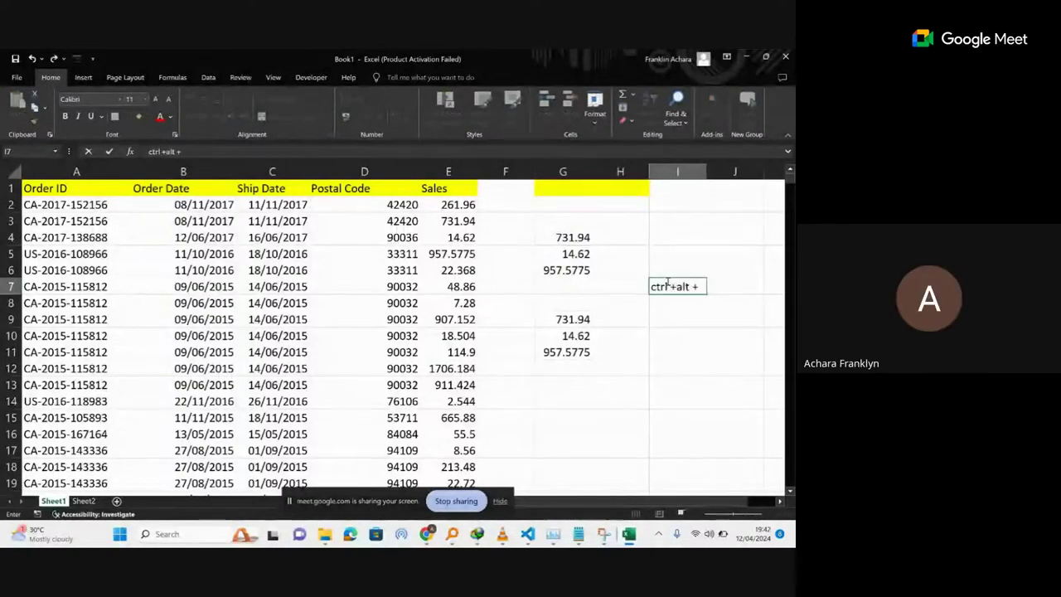
{"action": "key", "text": "Return"}
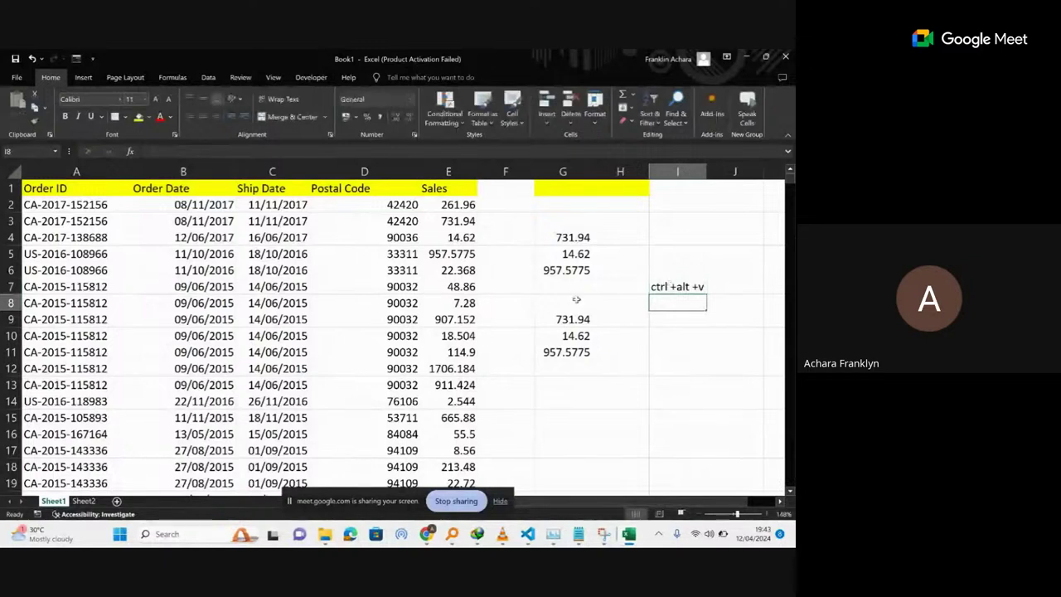
{"action": "left_click_drag", "start_coordinate": [572, 325], "coordinate": [595, 361]}
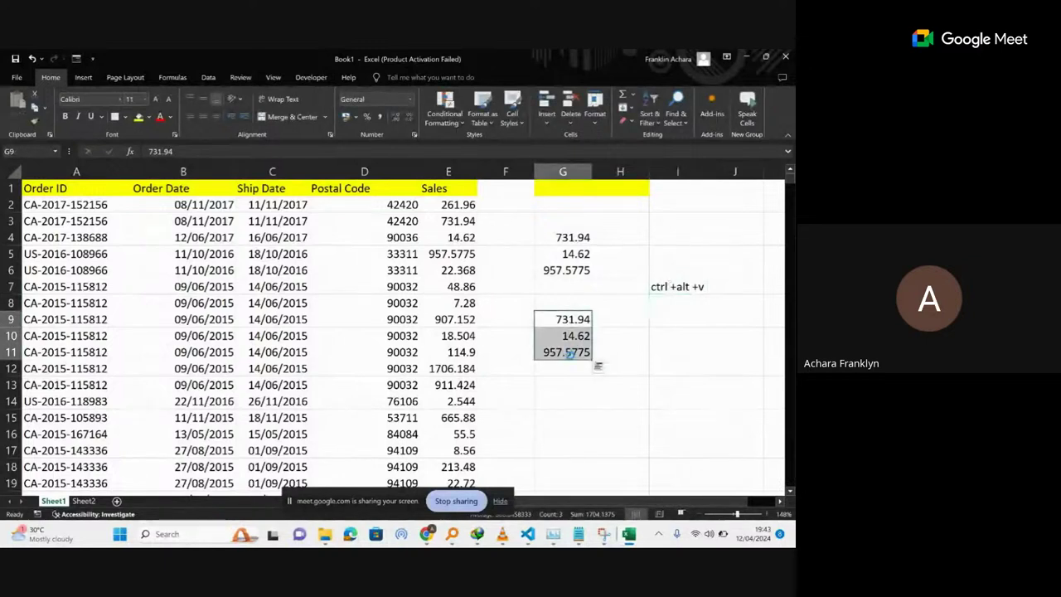
{"action": "key", "text": "ctrl+c"}
{"action": "left_click", "coordinate": [576, 236]}
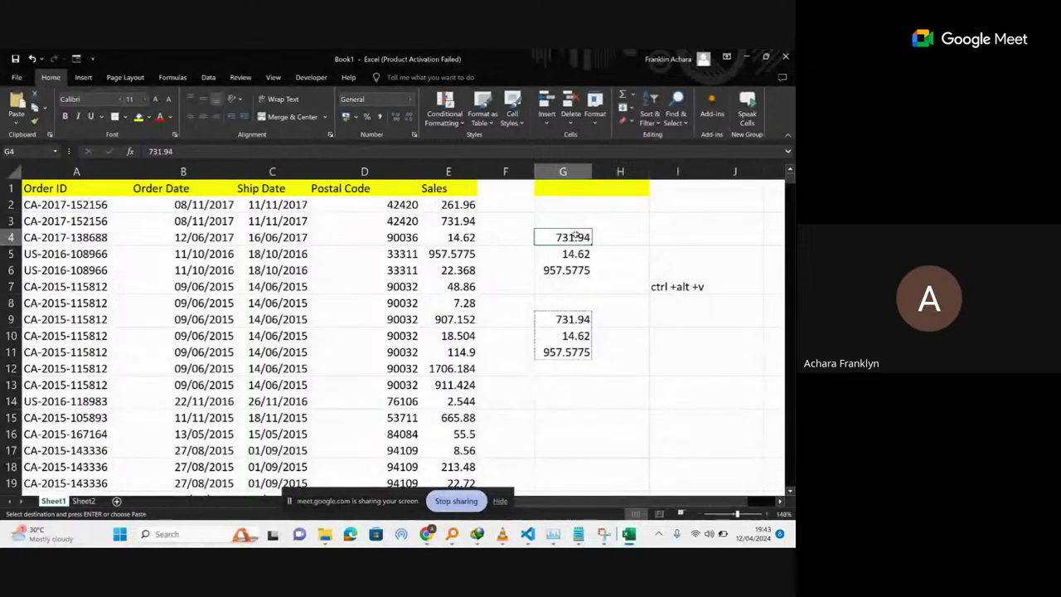
Paste Special the copied values onto G4:G6 with Add, giving 1463.88, 29.24 and 1915.155.
{"action": "key", "text": "ctrl+alt+v"}
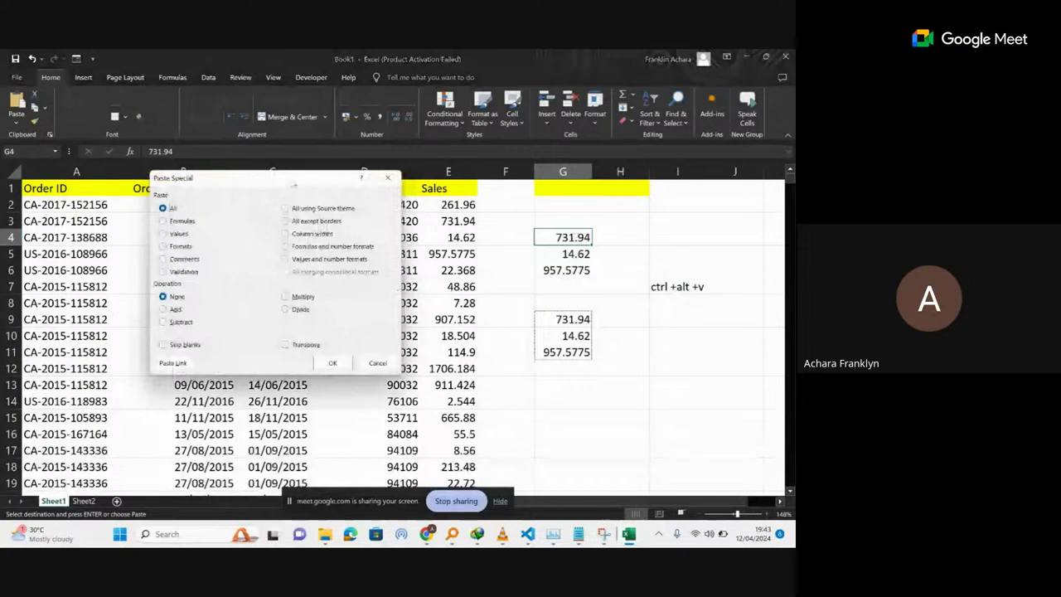
{"action": "left_click_drag", "start_coordinate": [292, 184], "coordinate": [327, 207]}
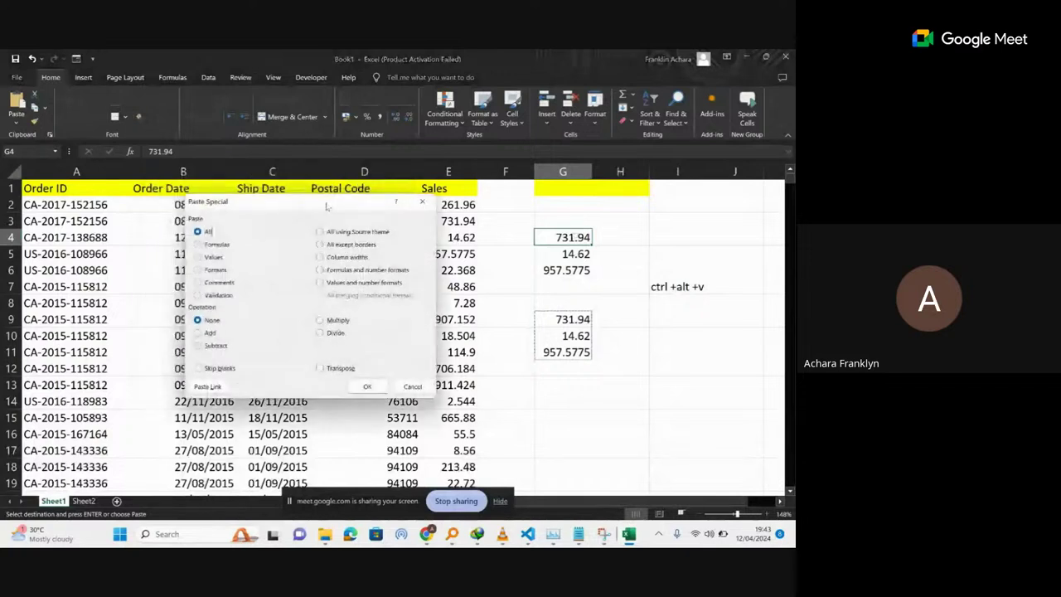
{"action": "left_click", "coordinate": [198, 332]}
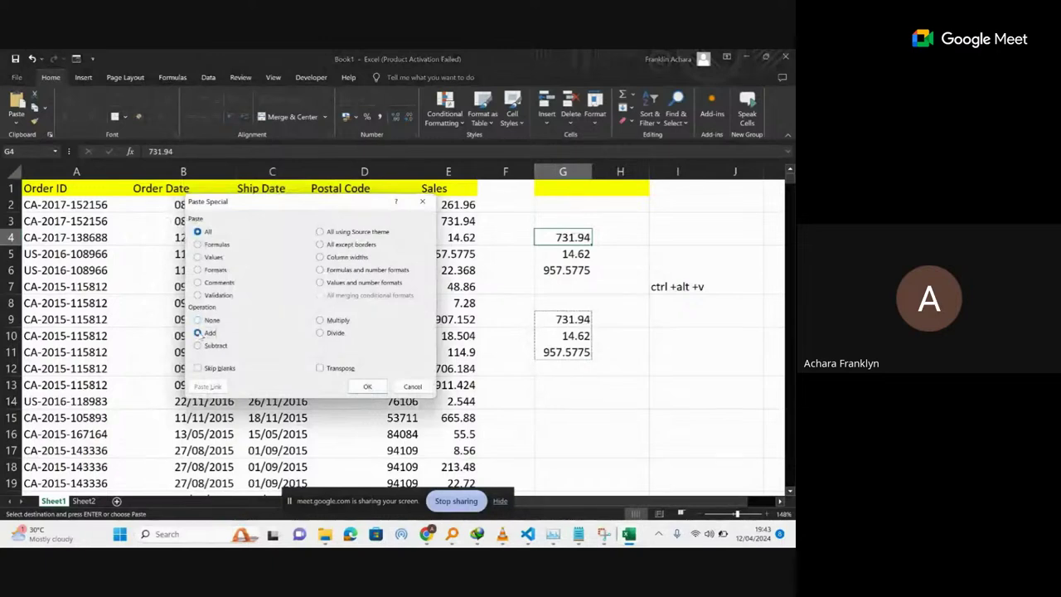
{"action": "left_click", "coordinate": [368, 386]}
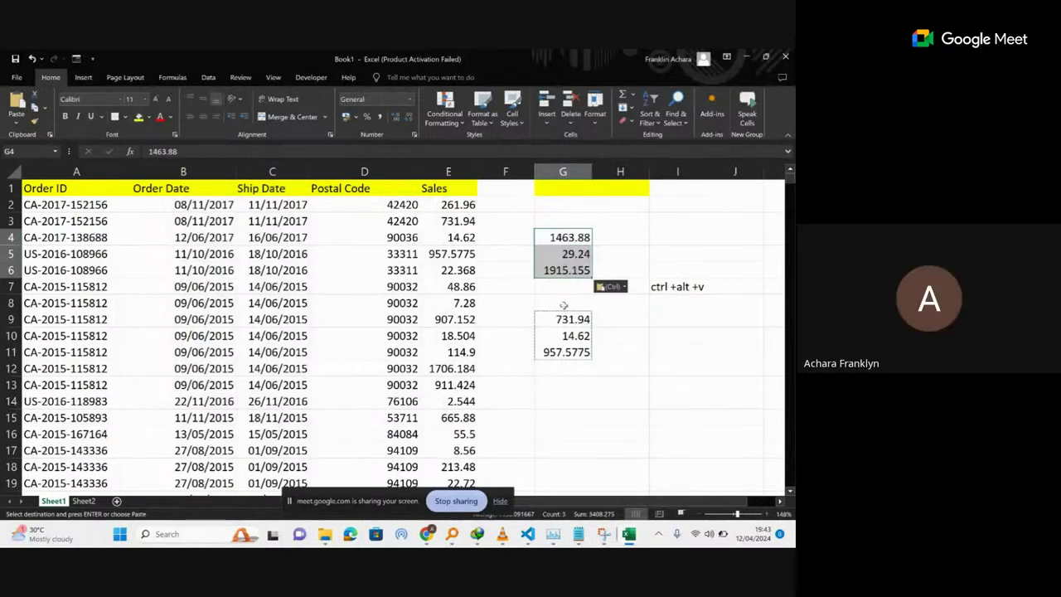
Clear G9:G11, the I7 note and the summed results in G4:G6.
{"action": "left_click_drag", "start_coordinate": [572, 320], "coordinate": [578, 348]}
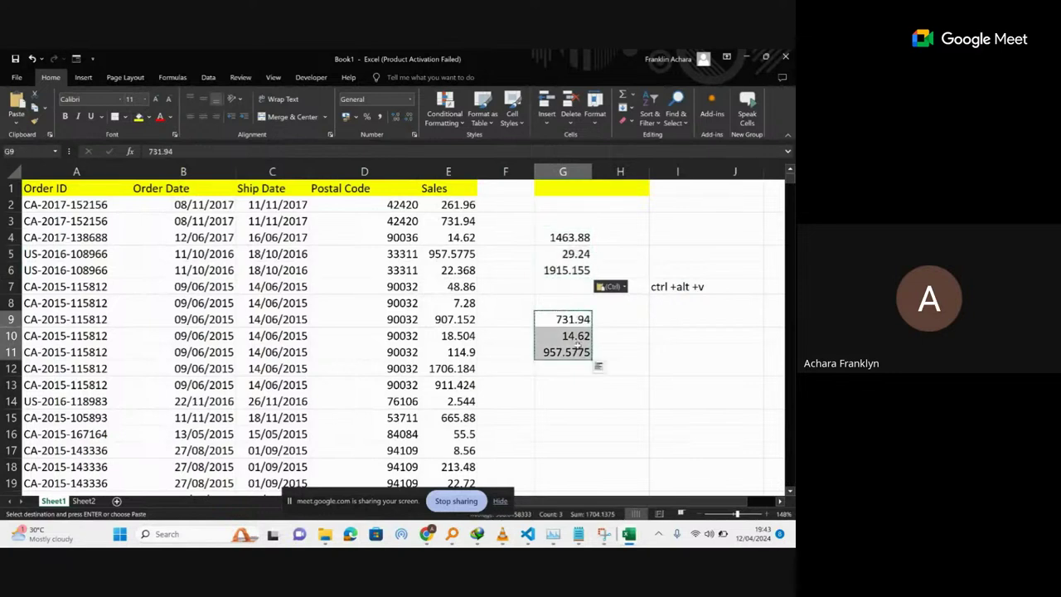
{"action": "key", "text": "Delete"}
{"action": "left_click", "coordinate": [678, 285]}
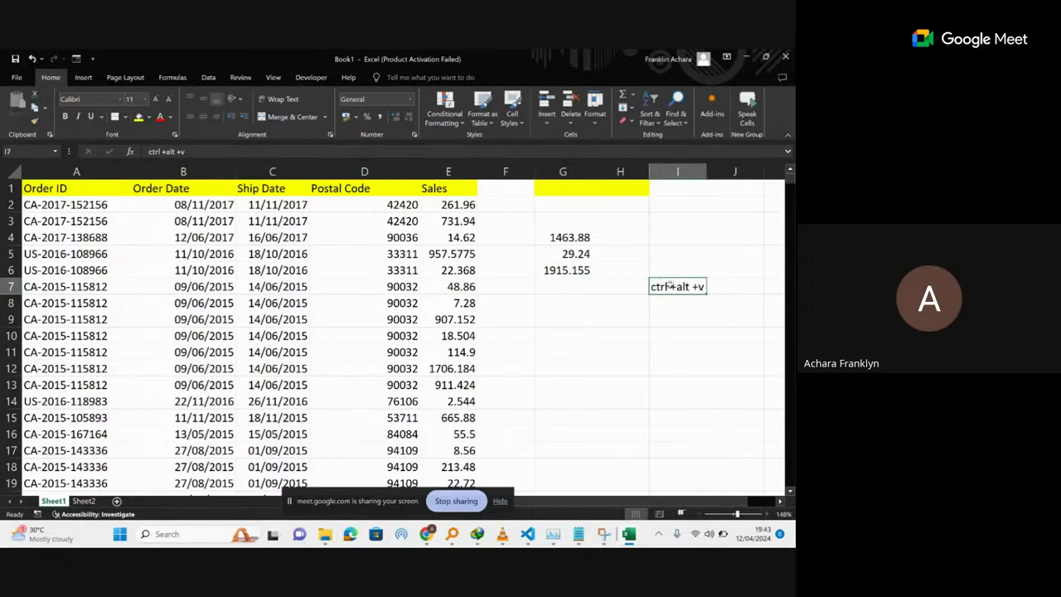
{"action": "key", "text": "Delete"}
{"action": "left_click", "coordinate": [449, 318]}
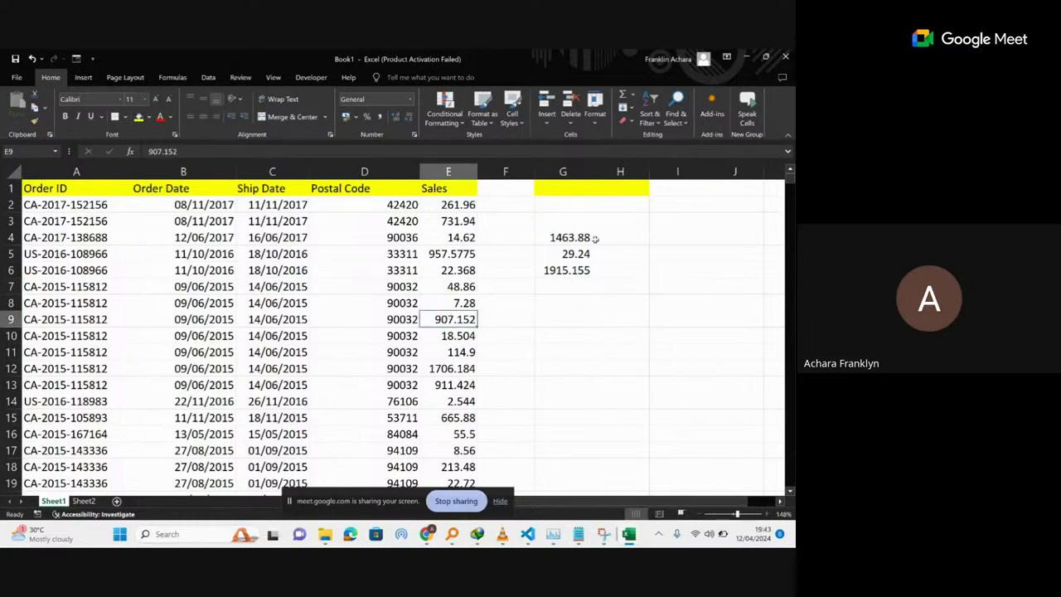
{"action": "left_click_drag", "start_coordinate": [570, 237], "coordinate": [570, 270]}
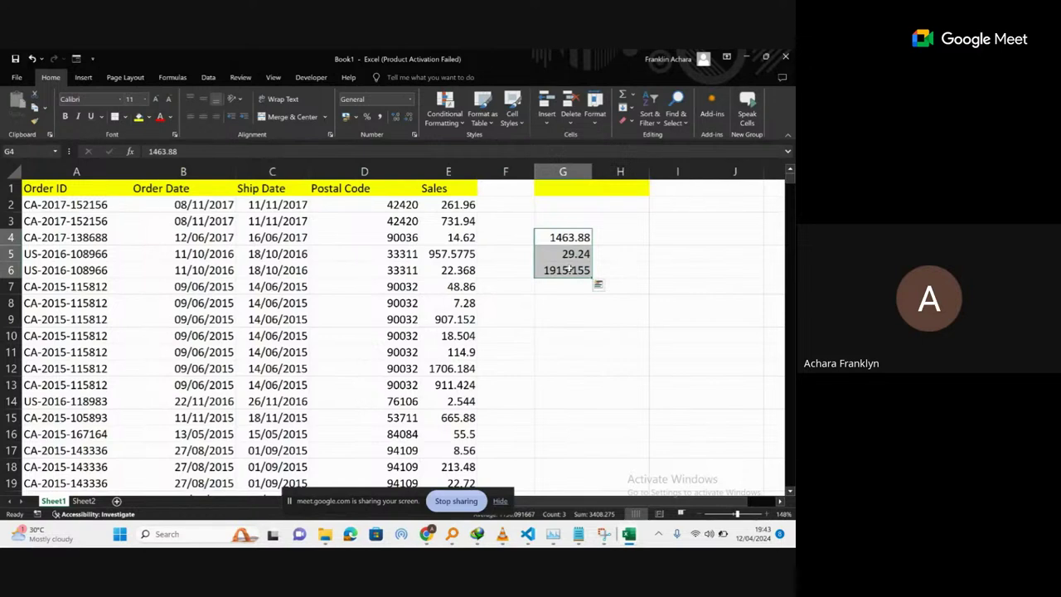
{"action": "left_click", "coordinate": [571, 270]}
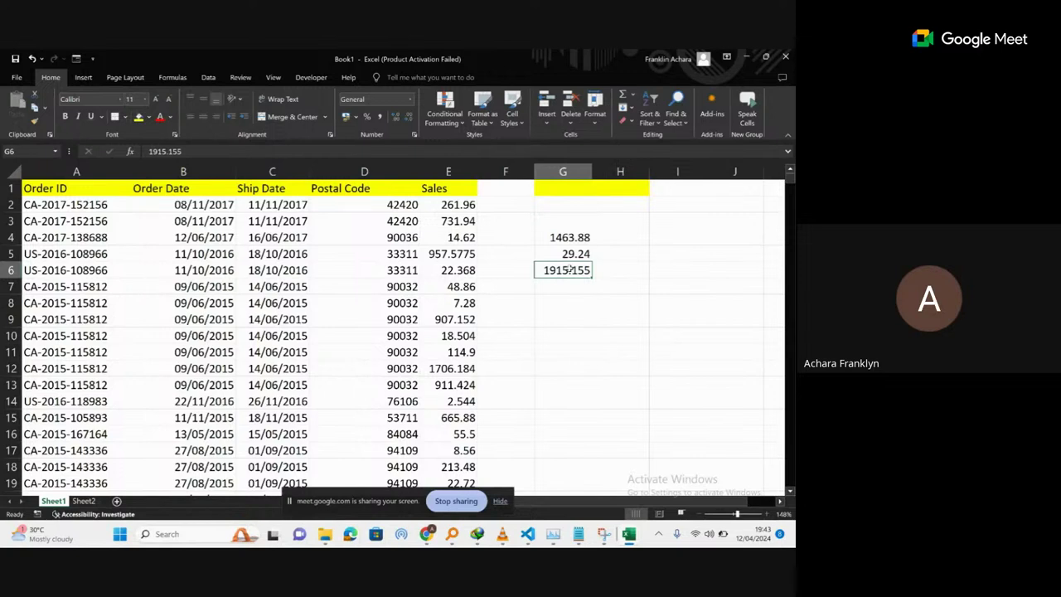
{"action": "left_click_drag", "start_coordinate": [563, 235], "coordinate": [567, 272]}
{"action": "key", "text": "Delete"}
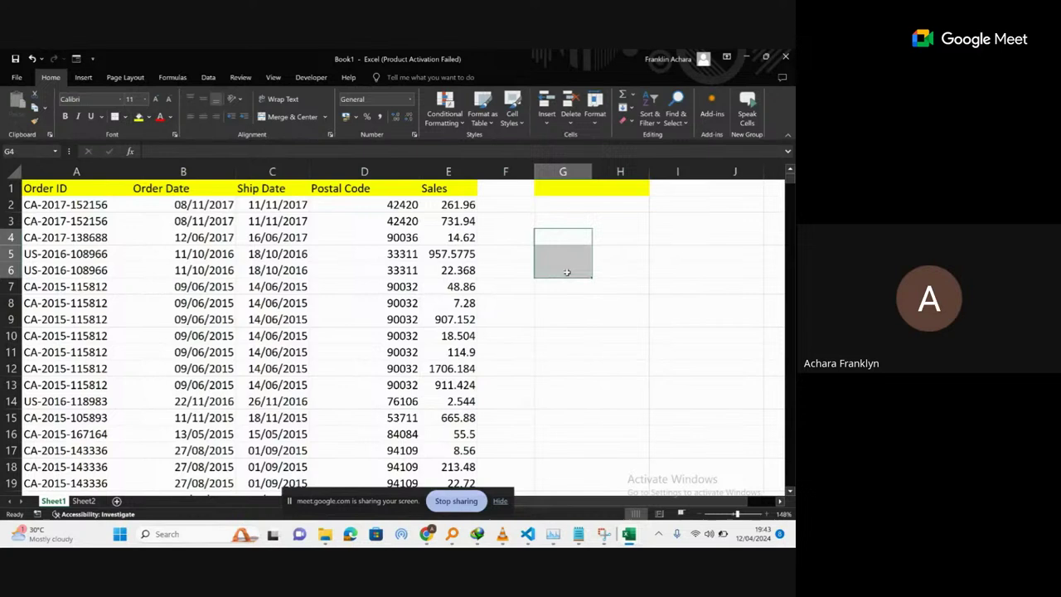
{"action": "left_click", "coordinate": [378, 319]}
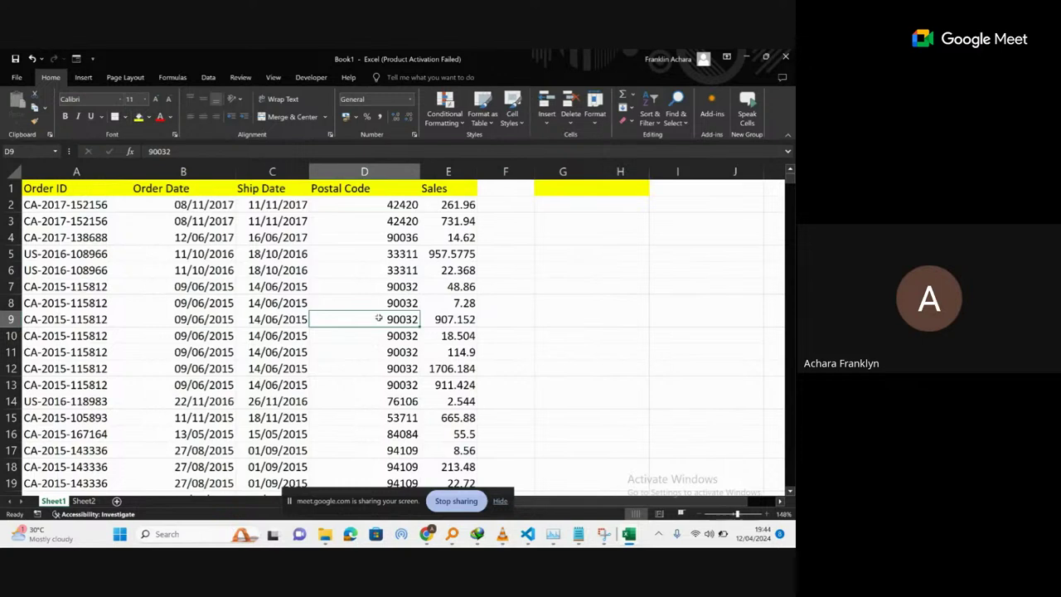
{"action": "key", "text": "ctrl+space"}
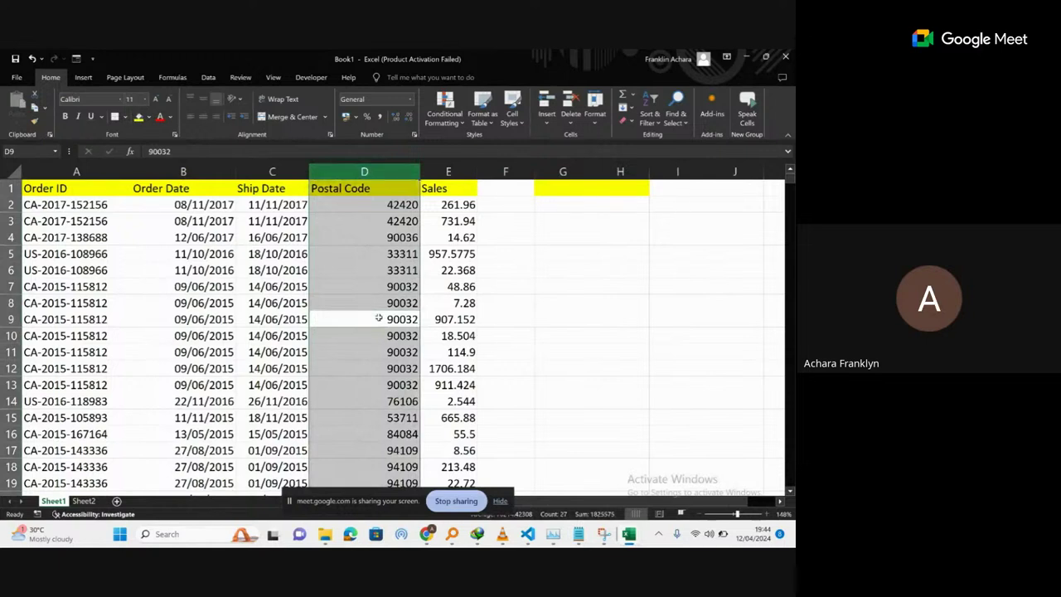
{"action": "key", "text": "ctrl+shift+l"}
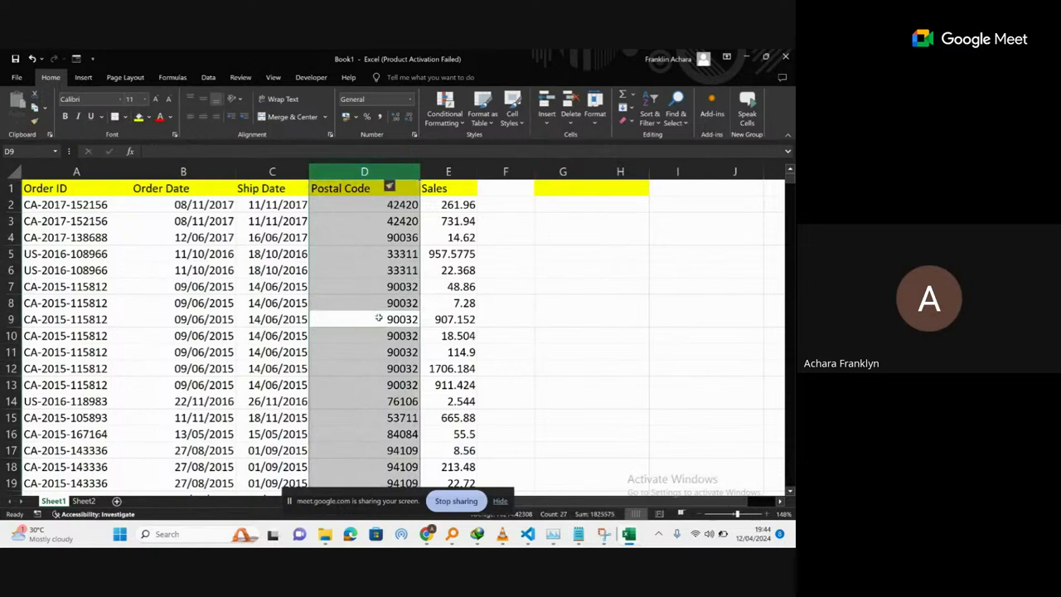
{"action": "key", "text": "ctrl+shift+plus"}
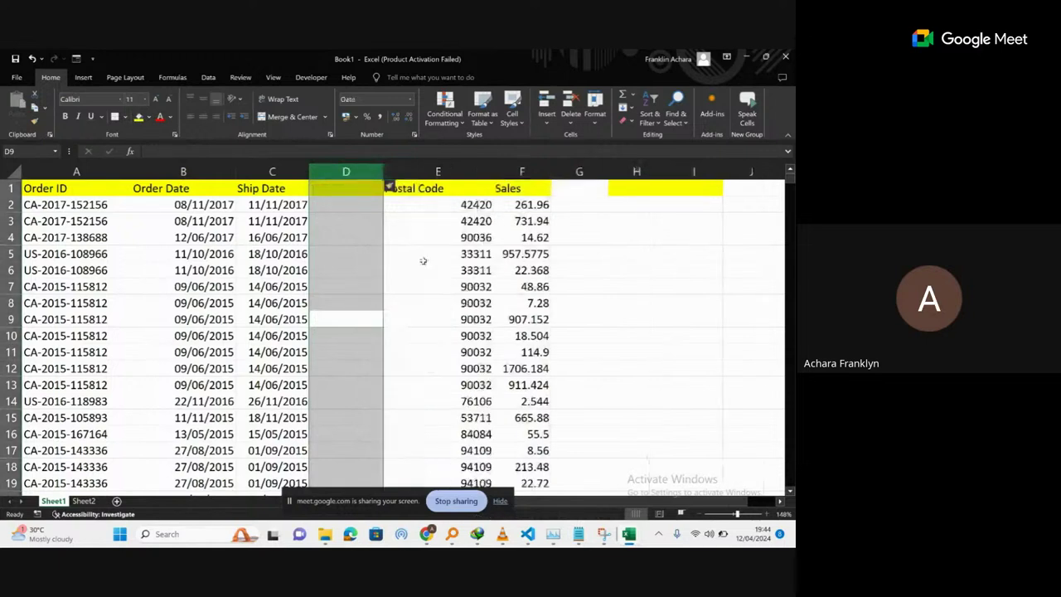
{"action": "left_click", "coordinate": [352, 363]}
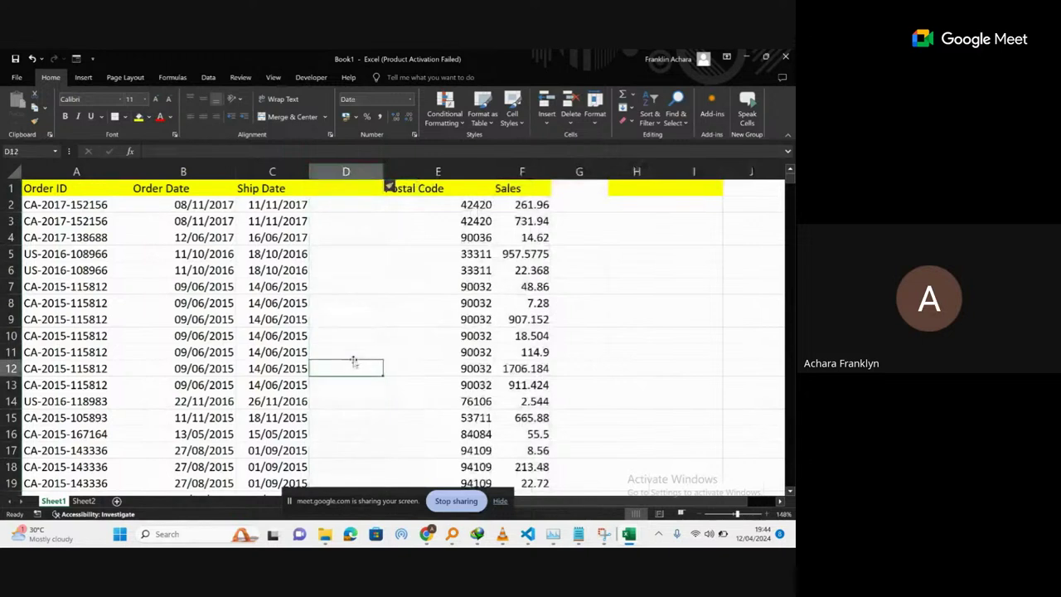
{"action": "key", "text": "ctrl+z"}
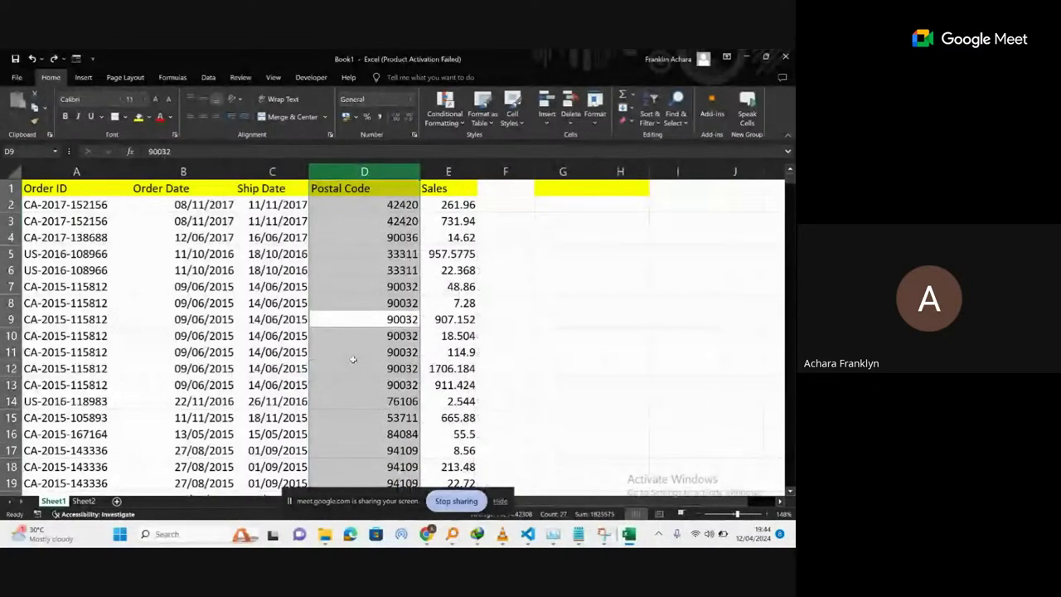
{"action": "key", "text": "Right"}
{"action": "key", "text": "Down"}
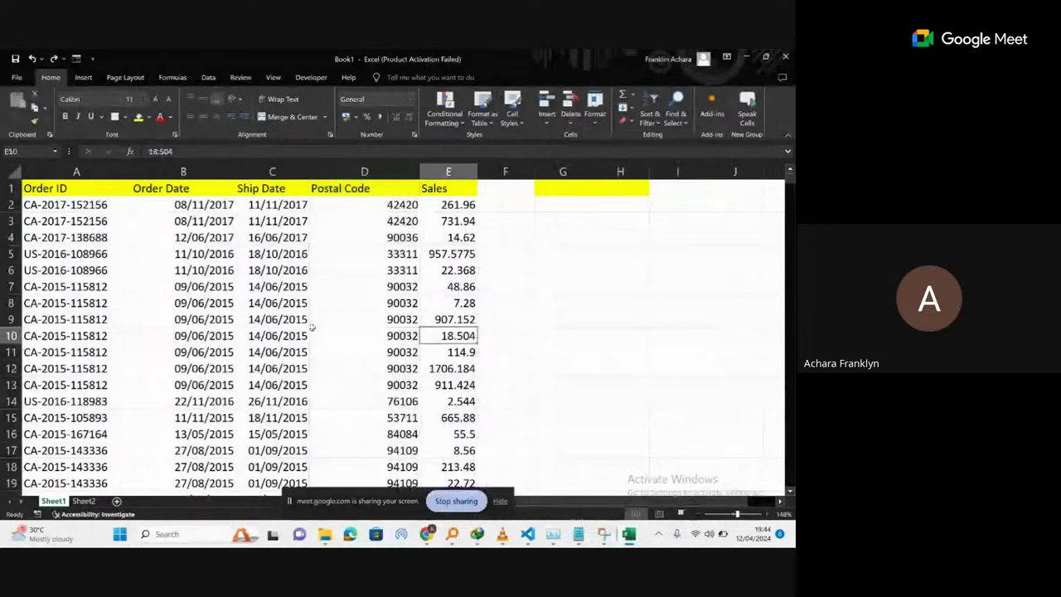
{"action": "left_click", "coordinate": [357, 308]}
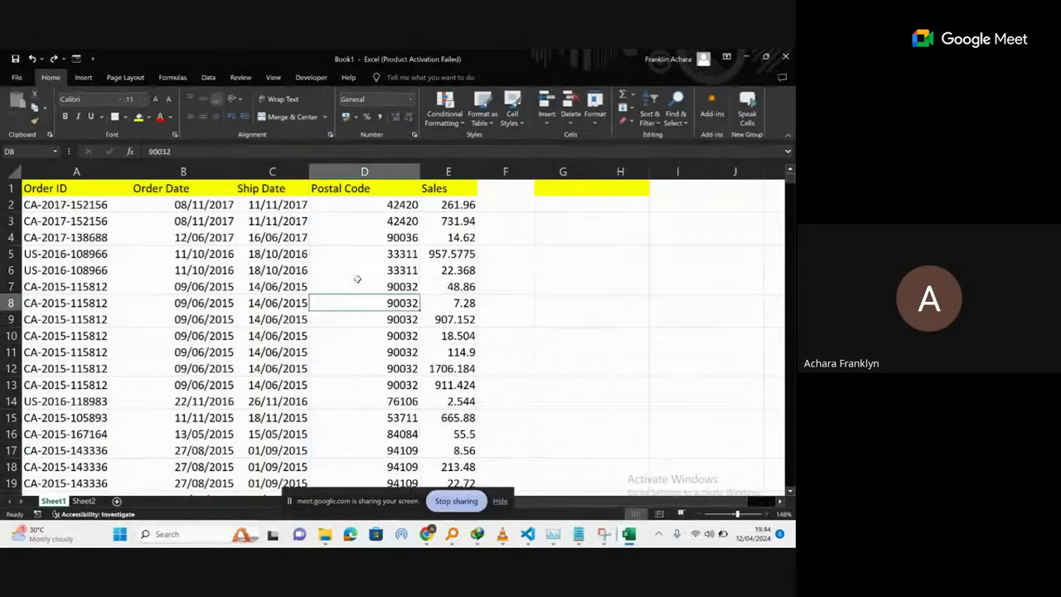
{"action": "key", "text": "ctrl+space"}
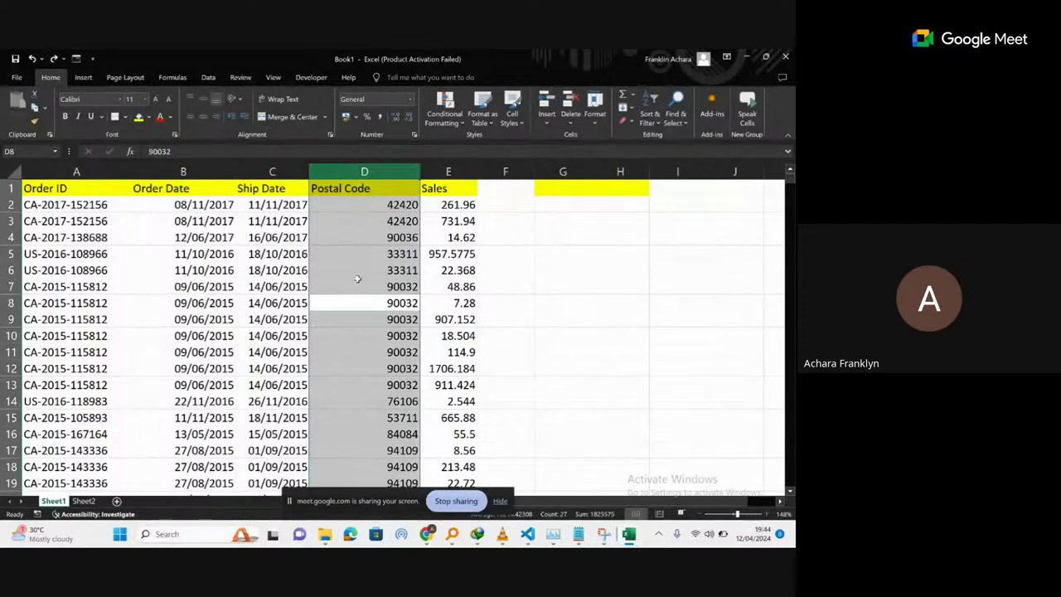
{"action": "key", "text": "shift+Right"}
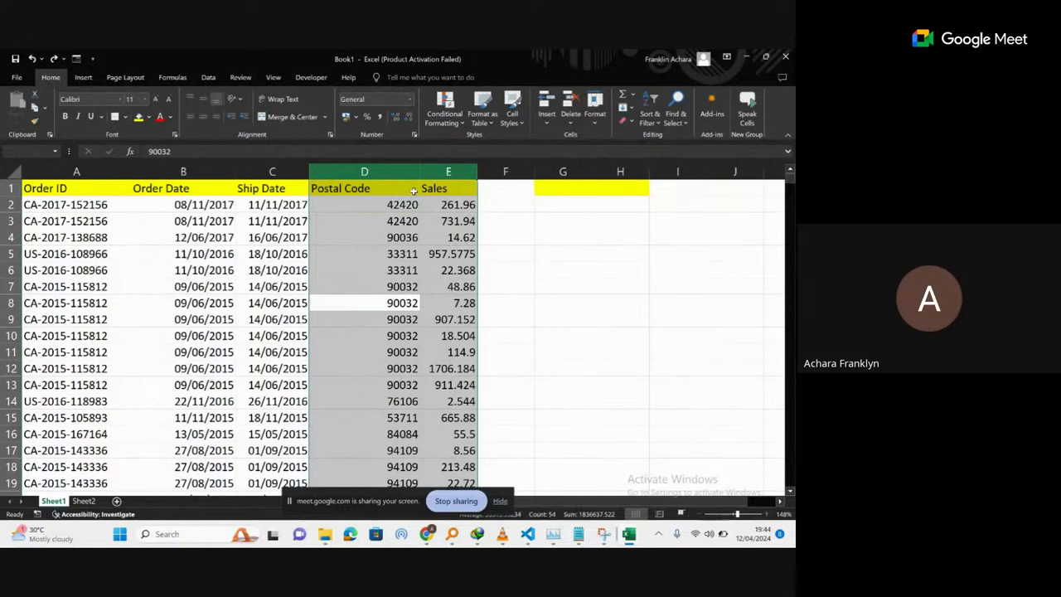
{"action": "key", "text": "ctrl+shift+equal"}
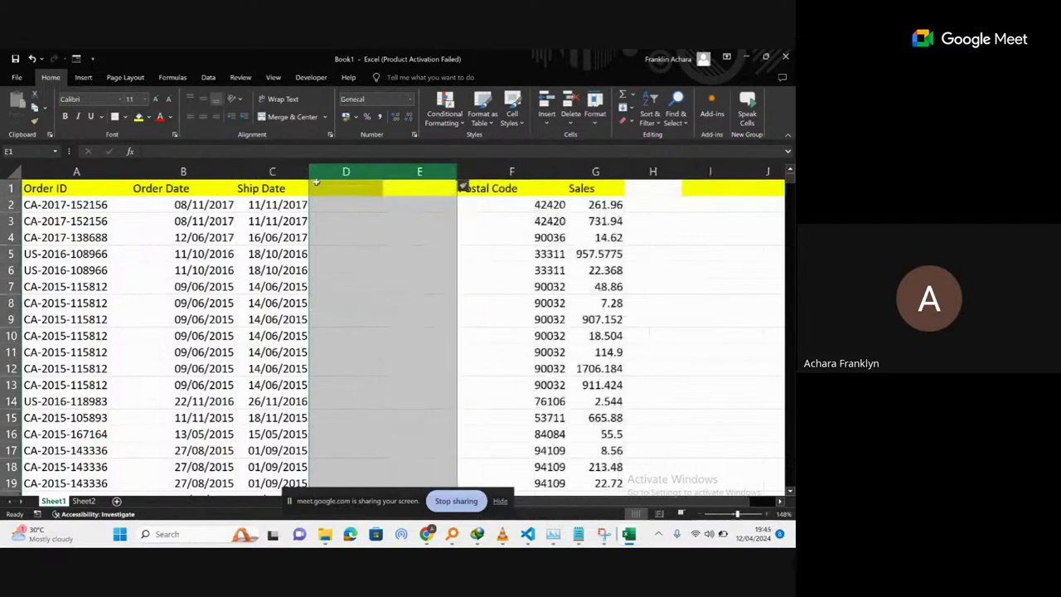
{"action": "key", "text": "ctrl+z"}
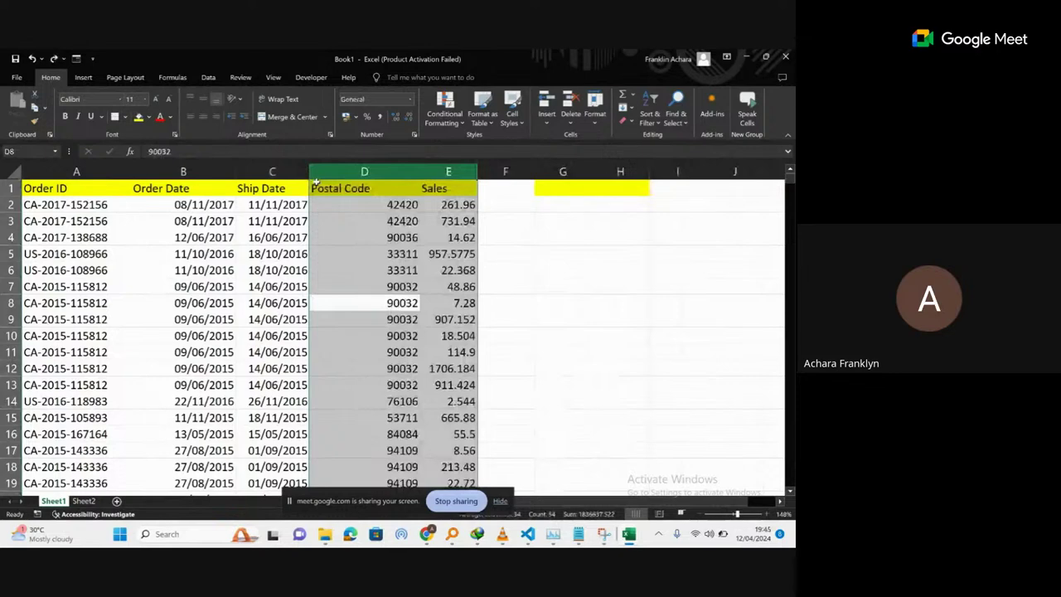
{"action": "left_click", "coordinate": [473, 197]}
{"action": "left_click", "coordinate": [473, 197]}
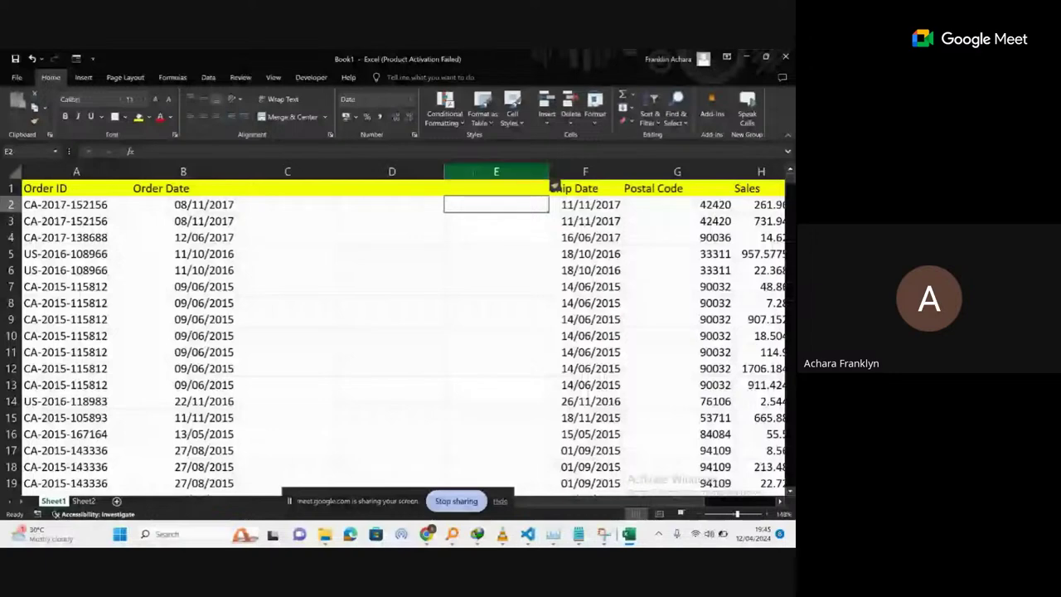
{"action": "left_click_drag", "start_coordinate": [496, 170], "coordinate": [287, 170]}
{"action": "right_click", "coordinate": [310, 176]}
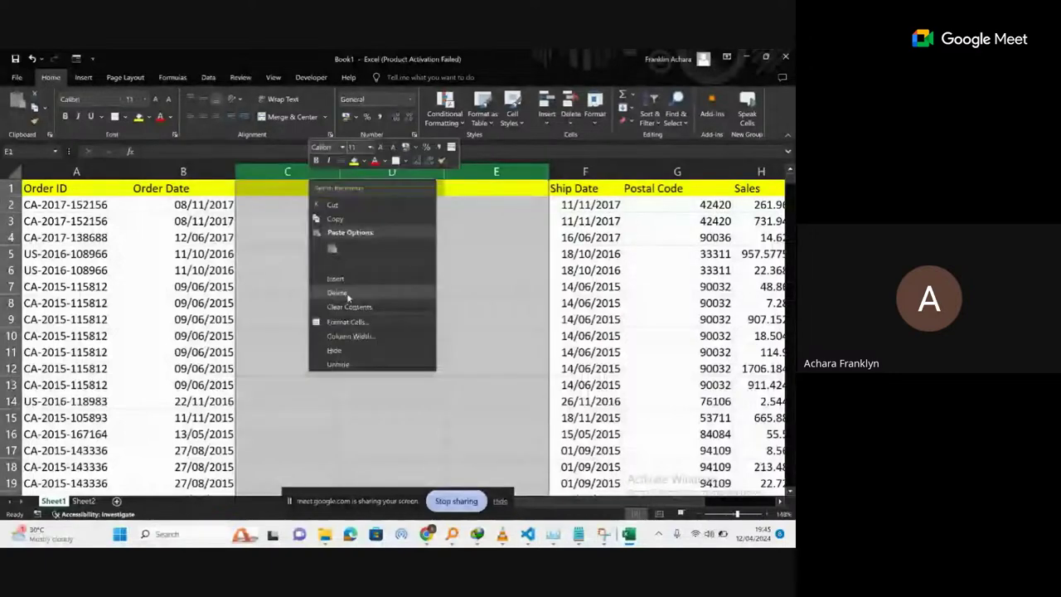
{"action": "left_click", "coordinate": [348, 295]}
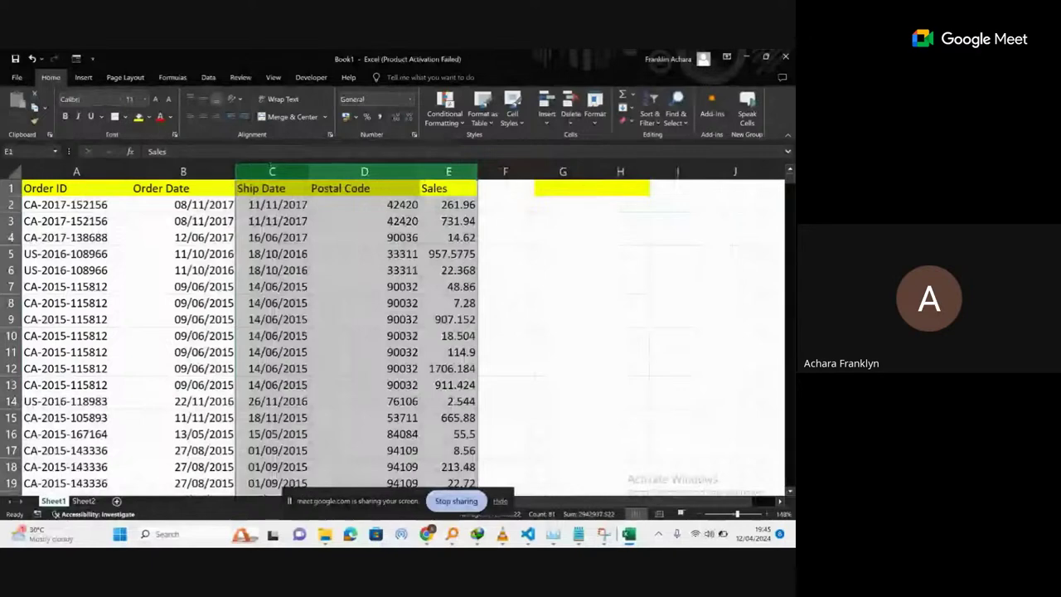
{"action": "left_click_drag", "start_coordinate": [272, 171], "coordinate": [455, 171]}
{"action": "right_click", "coordinate": [454, 170]}
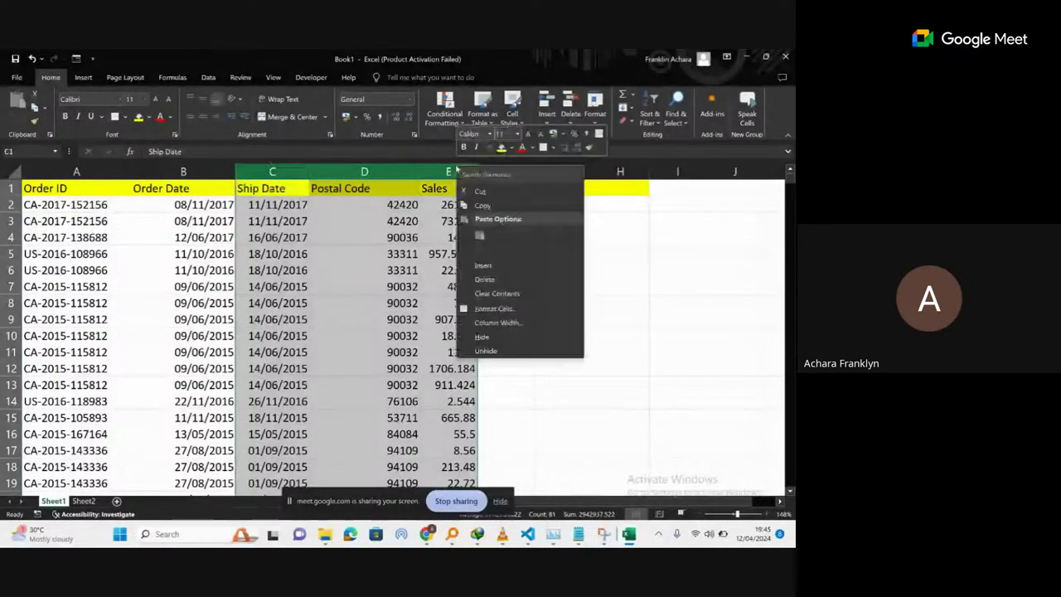
{"action": "left_click", "coordinate": [484, 265]}
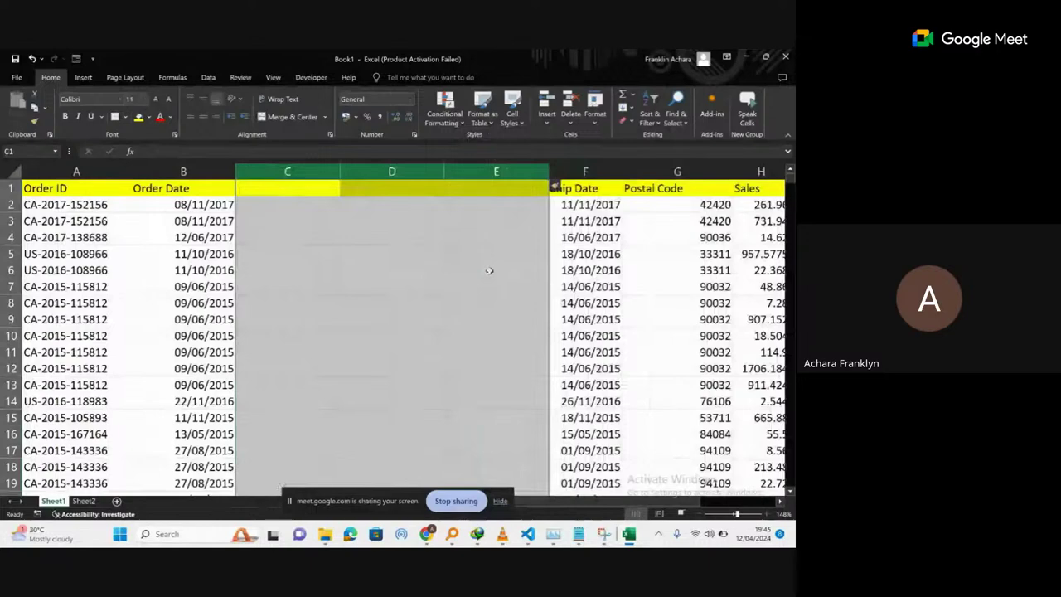
{"action": "key", "text": "ctrl+z"}
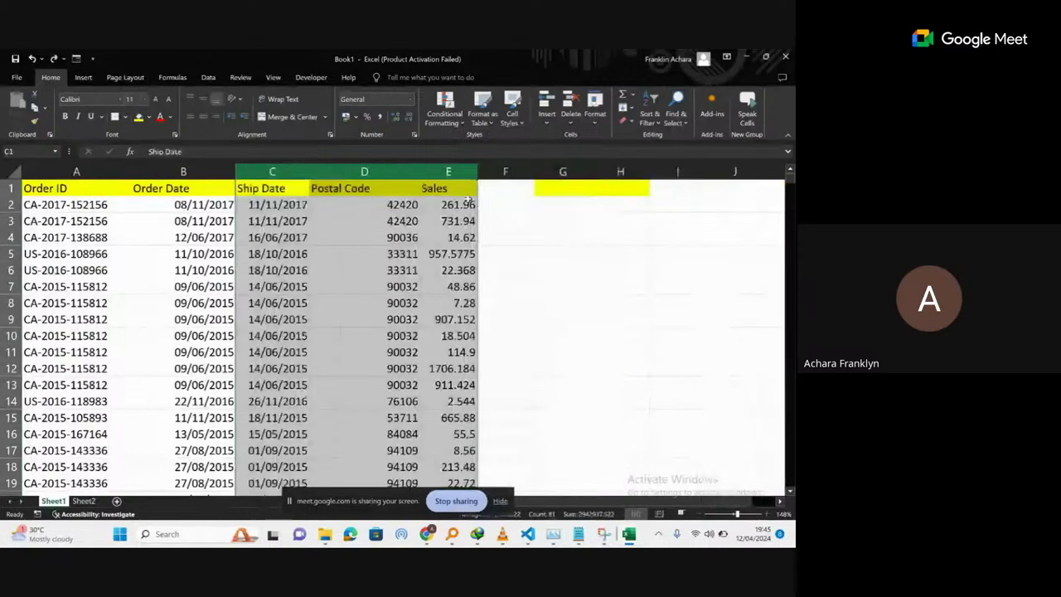
{"action": "left_click", "coordinate": [183, 170]}
{"action": "left_click_drag", "start_coordinate": [183, 171], "coordinate": [447, 171]}
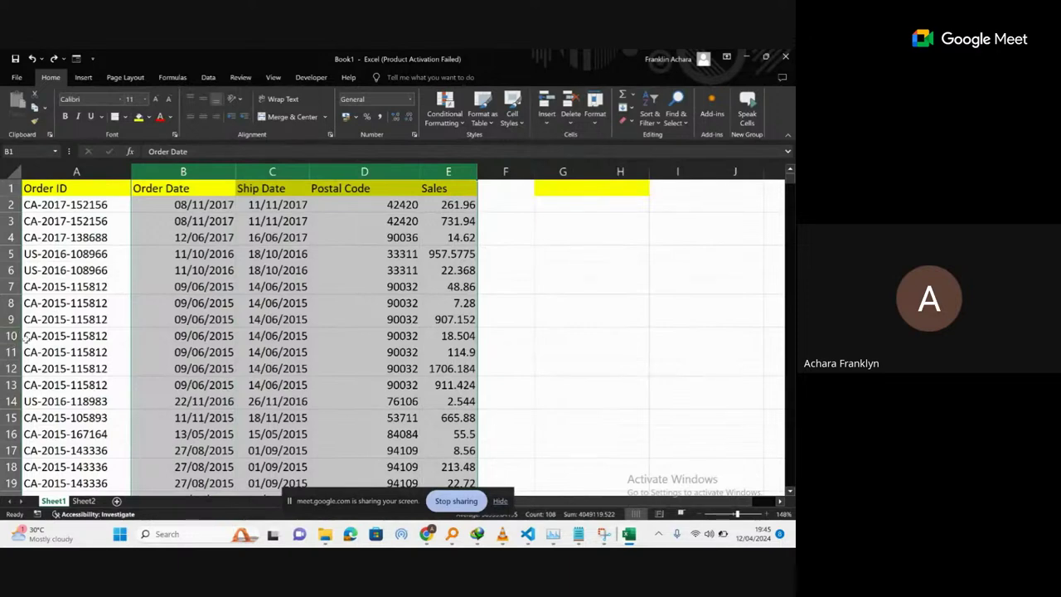
{"action": "left_click", "coordinate": [12, 335]}
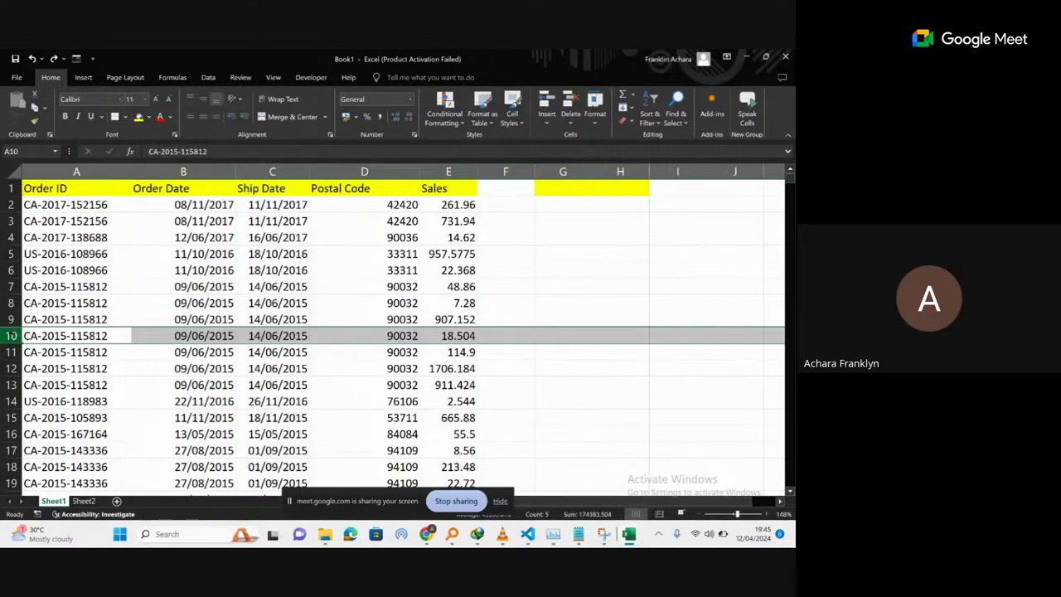
{"action": "right_click", "coordinate": [10, 323]}
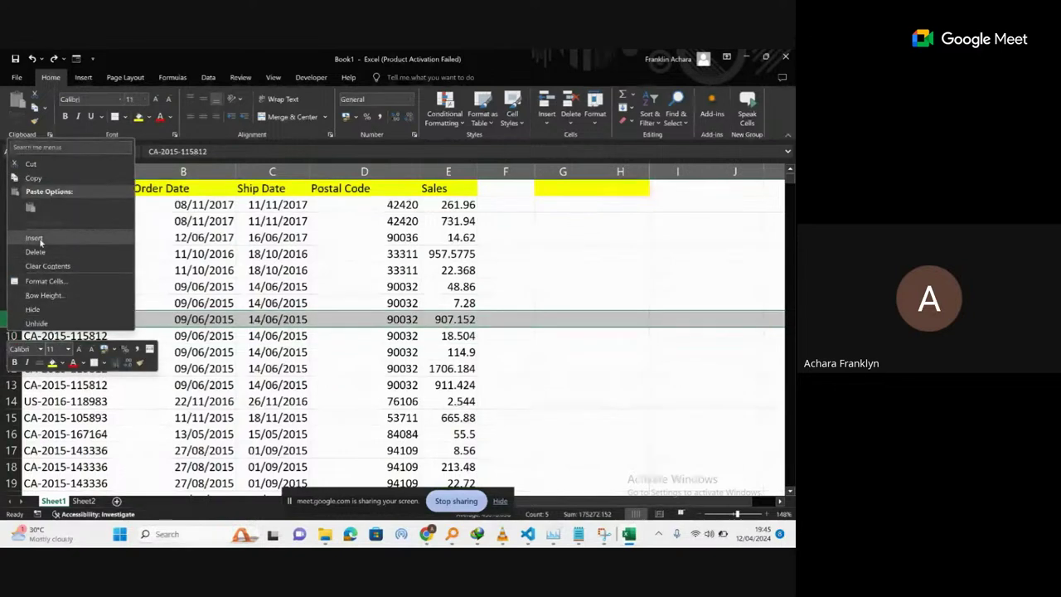
{"action": "left_click", "coordinate": [38, 240]}
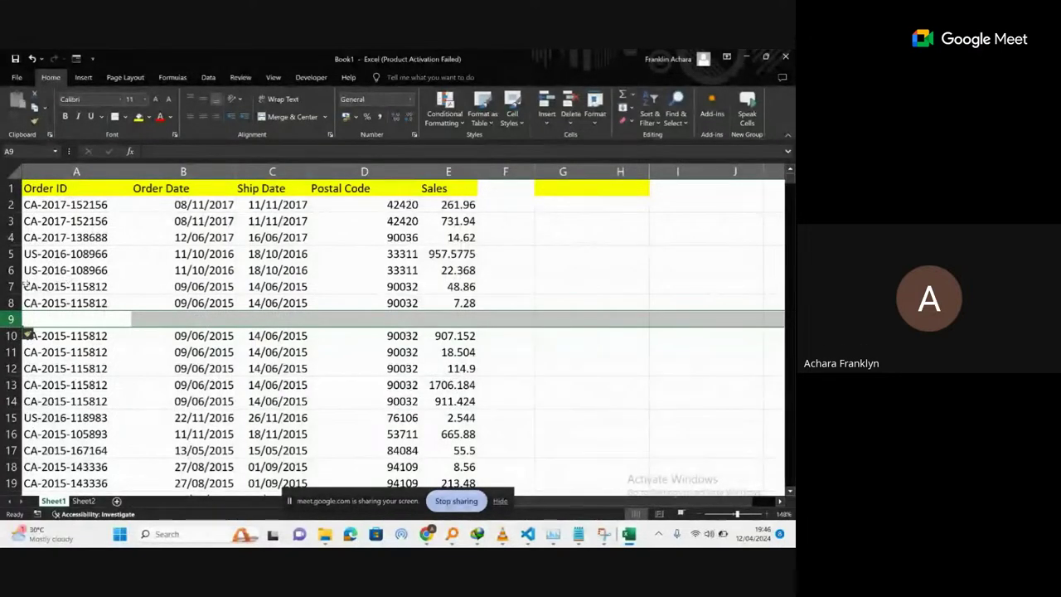
{"action": "left_click", "coordinate": [38, 287]}
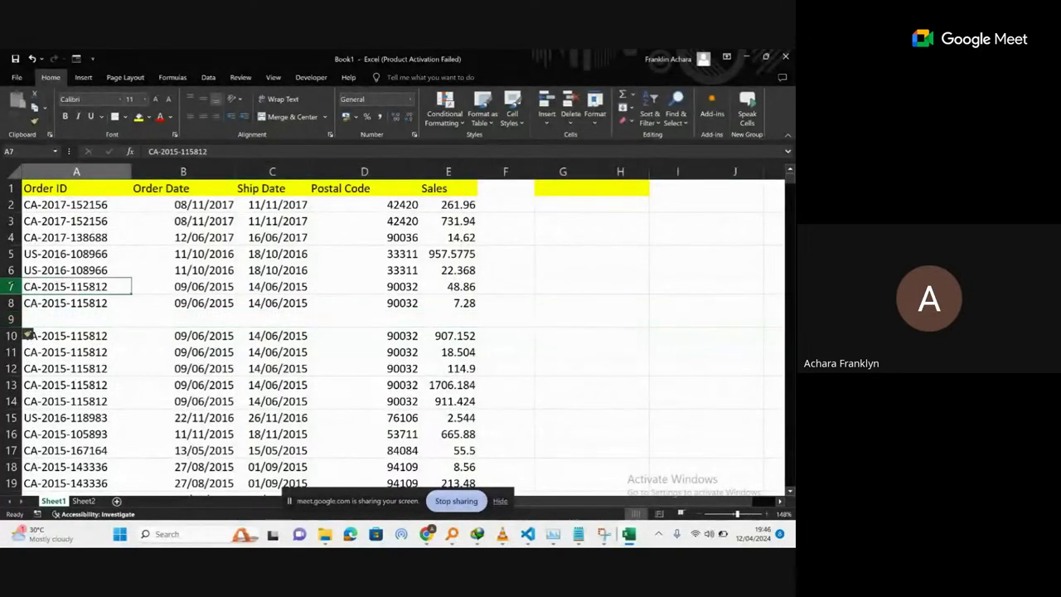
{"action": "left_click_drag", "start_coordinate": [10, 286], "coordinate": [312, 306]}
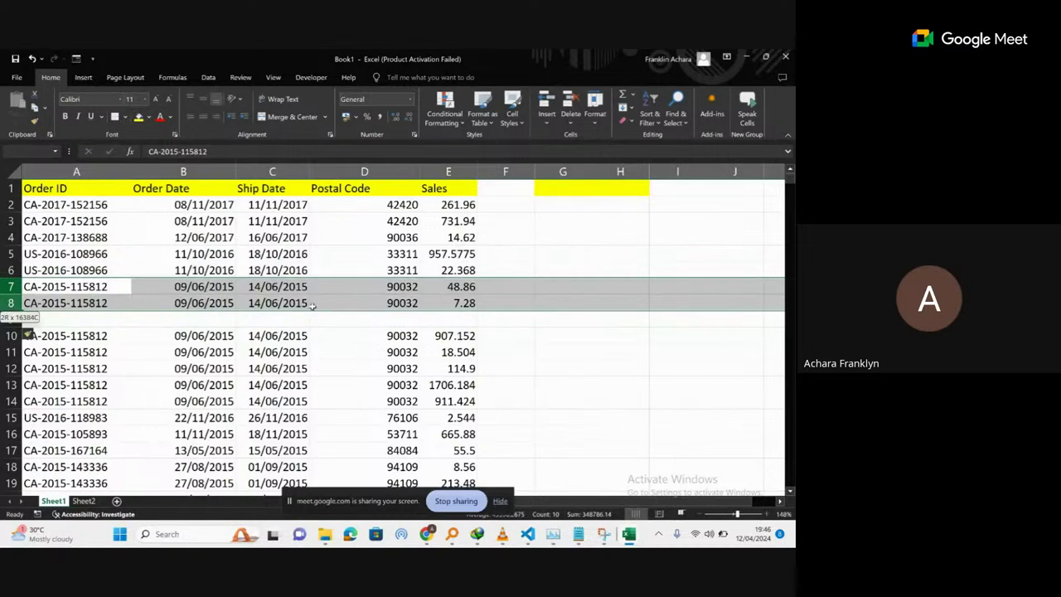
{"action": "left_click", "coordinate": [189, 286]}
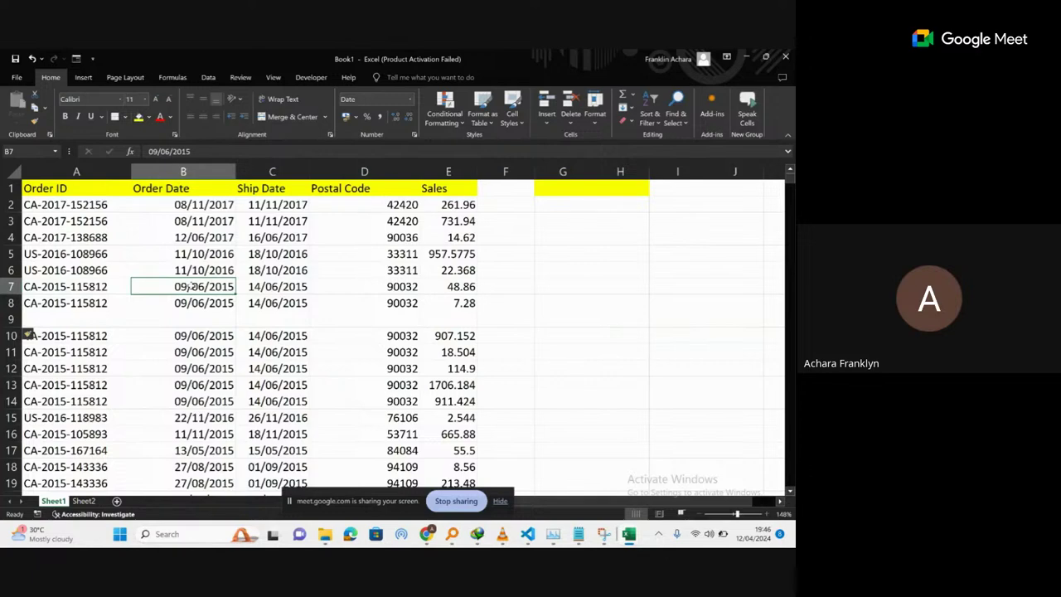
{"action": "key", "text": "ctrl+a"}
{"action": "left_click", "coordinate": [190, 286]}
{"action": "key", "text": "shift+space"}
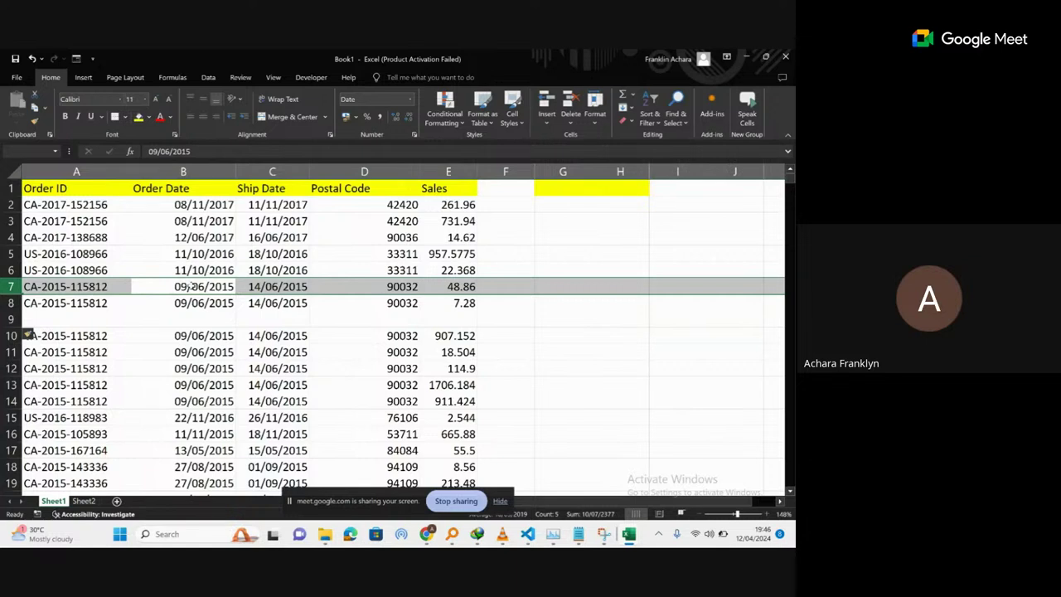
{"action": "key", "text": "ctrl+9"}
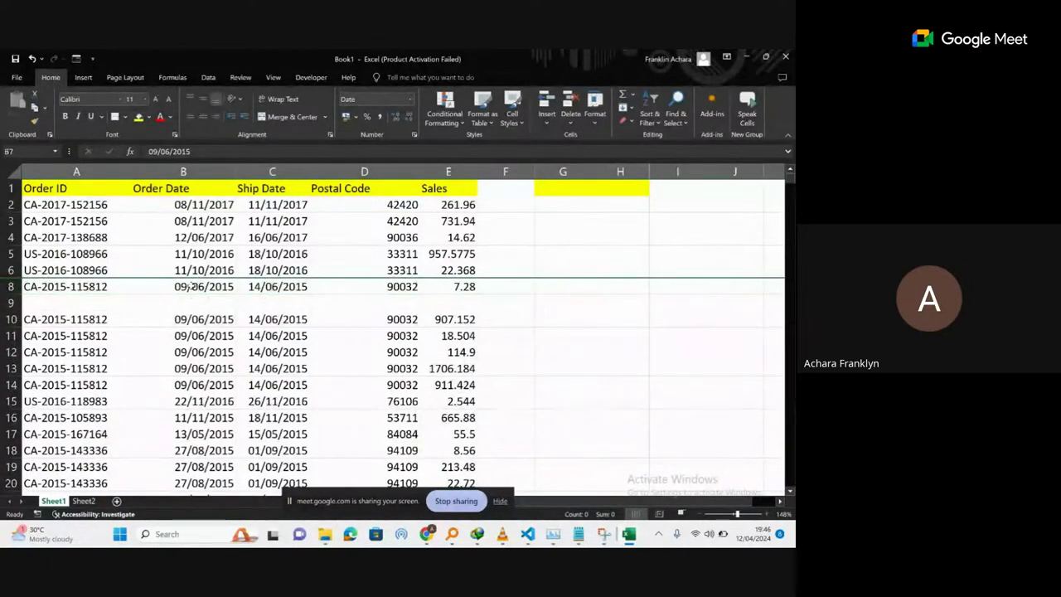
{"action": "key", "text": "ctrl+shift+9"}
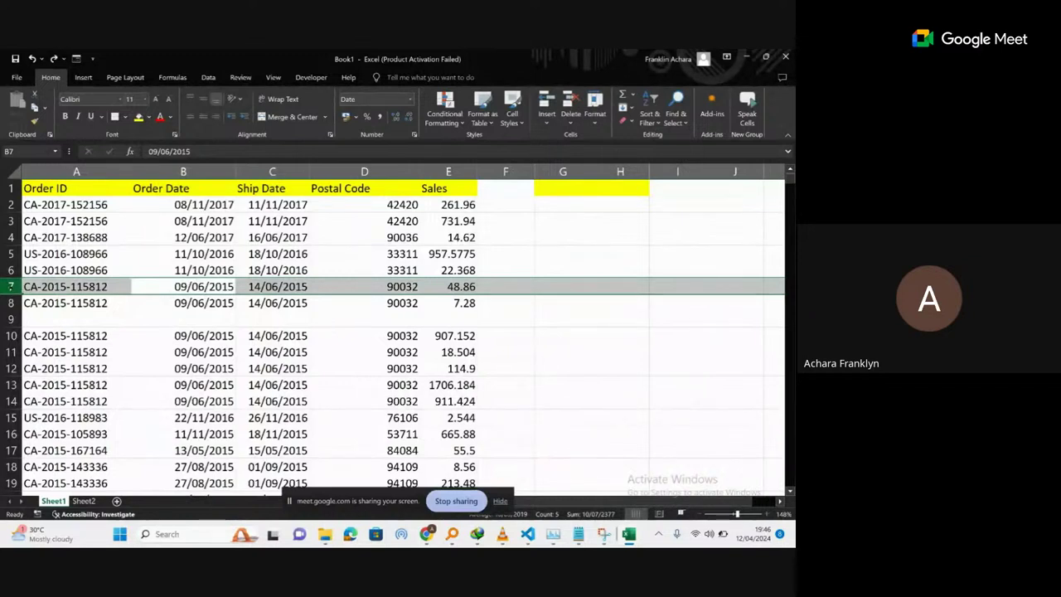
{"action": "right_click", "coordinate": [13, 286]}
{"action": "key", "text": "Escape"}
{"action": "key", "text": "F2"}
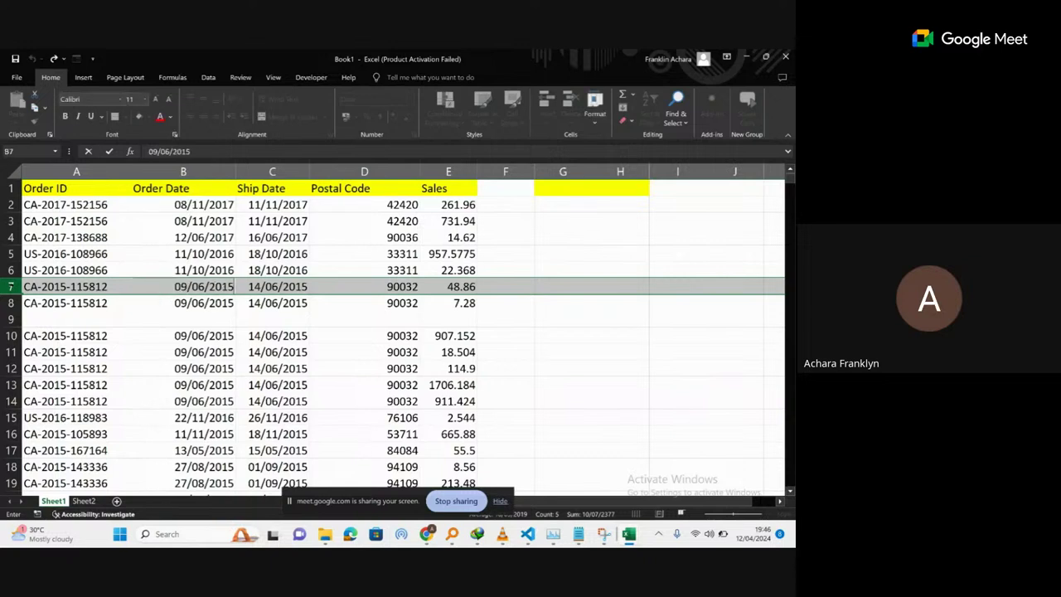
{"action": "left_click", "coordinate": [11, 286]}
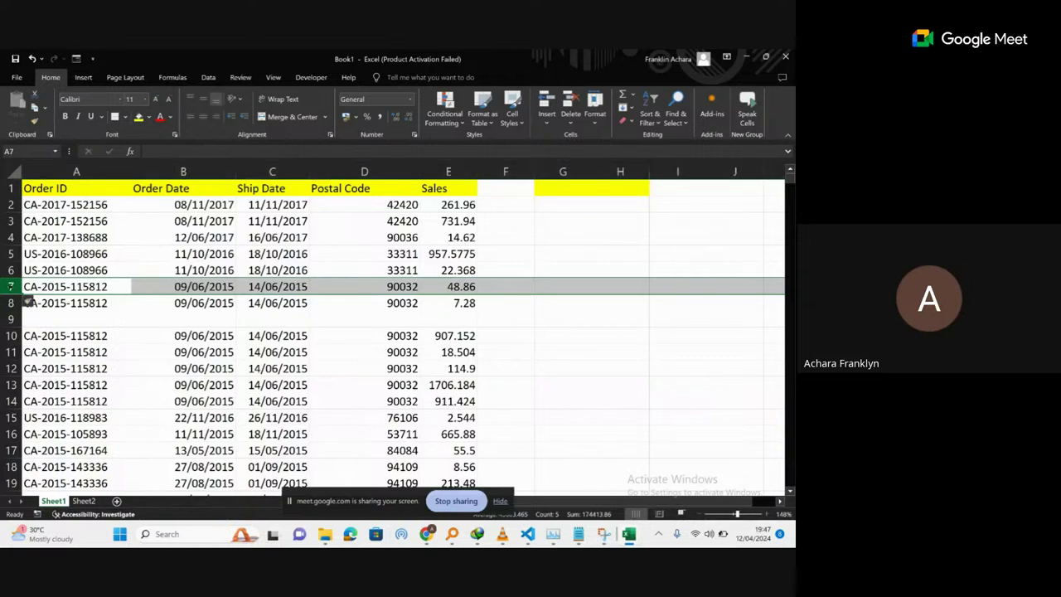
{"action": "key", "text": "ctrl+shift+plus"}
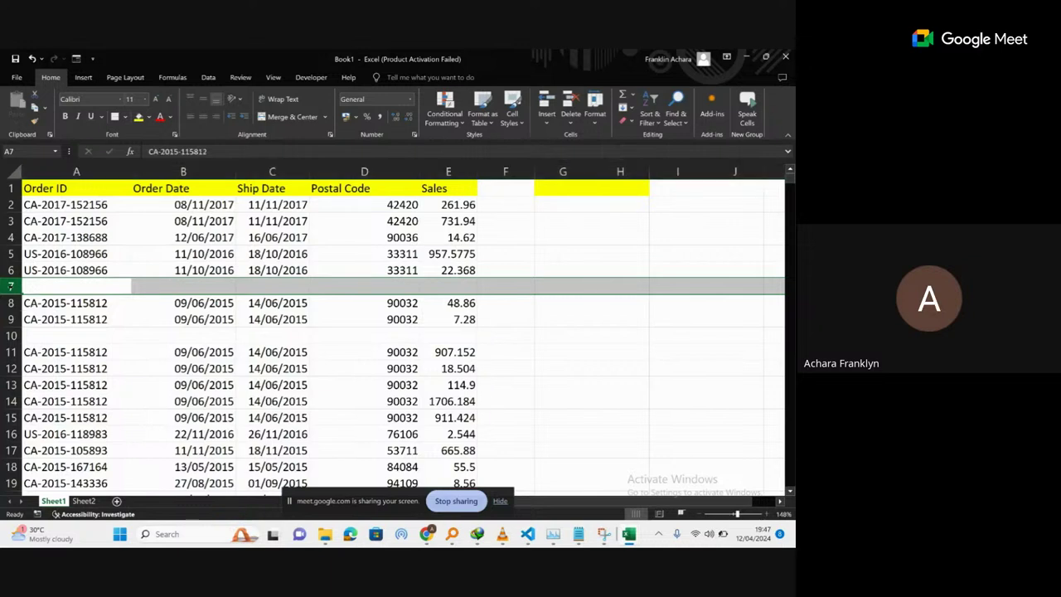
{"action": "key", "text": "ctrl+z"}
{"action": "left_click", "coordinate": [46, 287]}
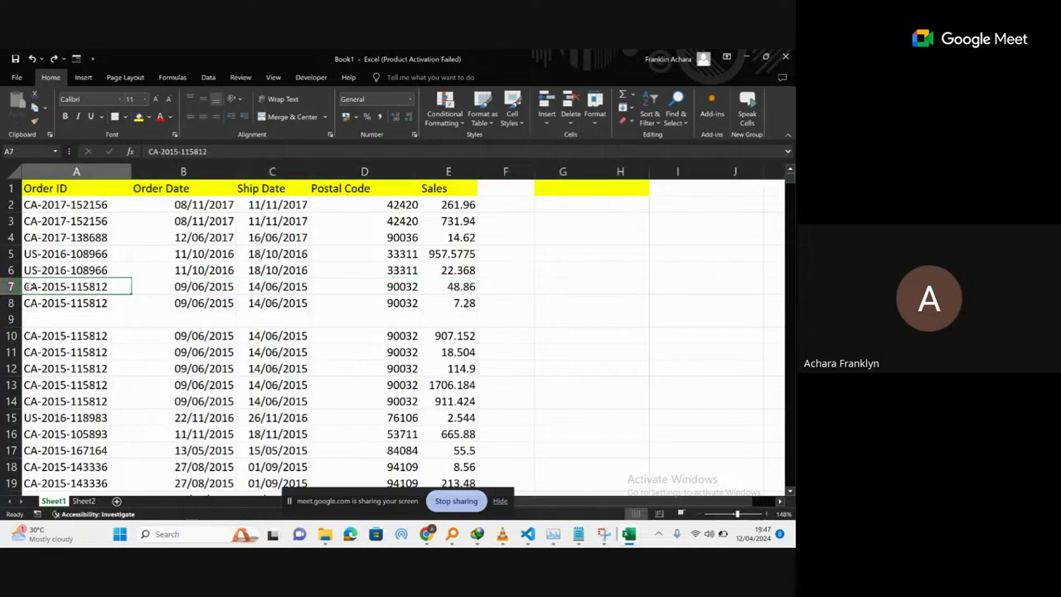
{"action": "left_click_drag", "start_coordinate": [18, 287], "coordinate": [274, 287]}
{"action": "left_click", "coordinate": [227, 303]}
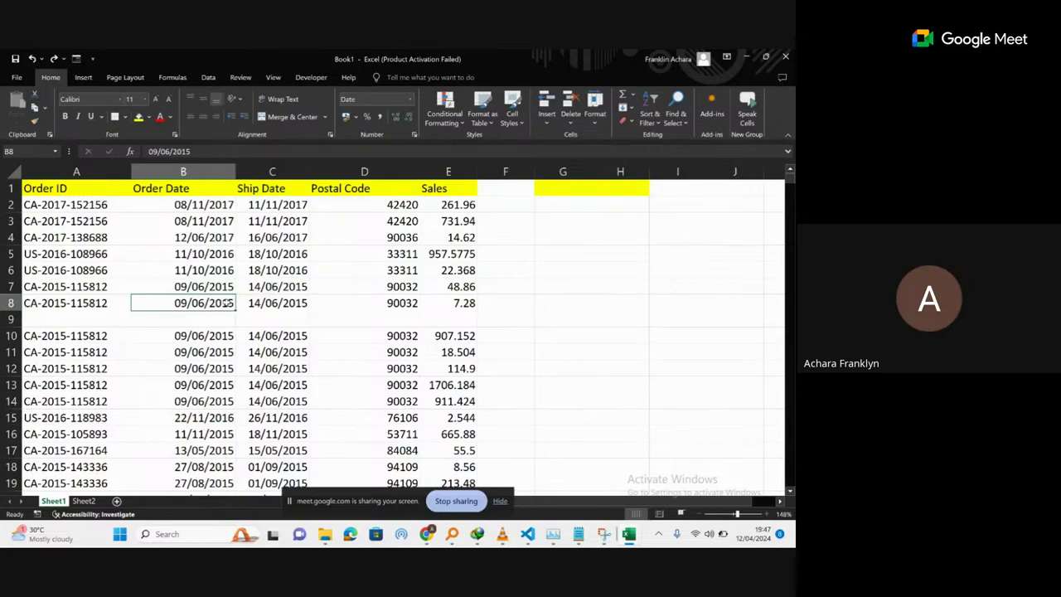
{"action": "key", "text": "ctrl+a"}
{"action": "left_click", "coordinate": [225, 304]}
{"action": "key", "text": "shift+space"}
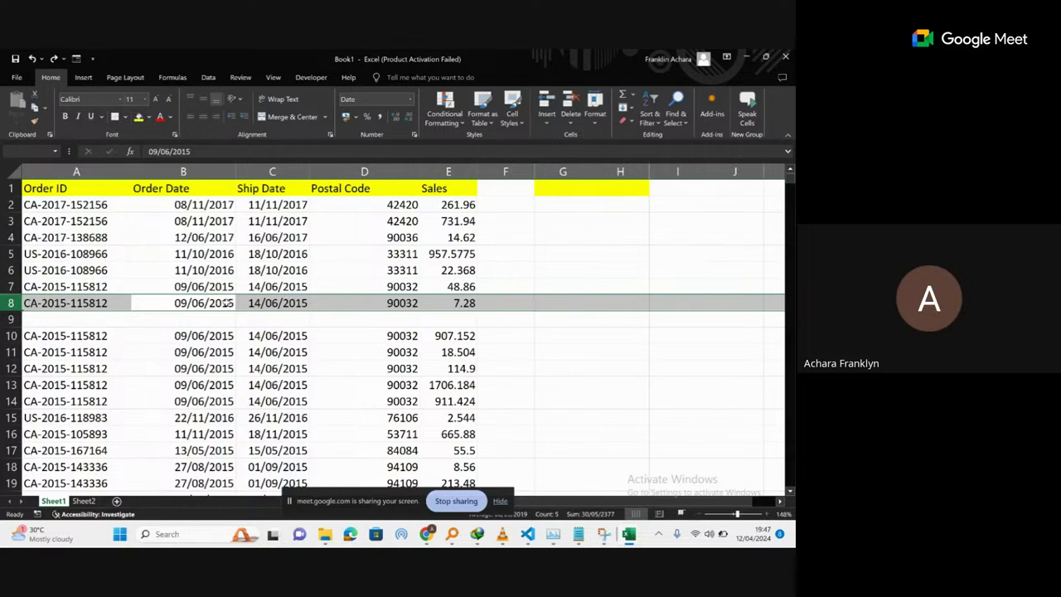
{"action": "key", "text": "ctrl+shift+plus"}
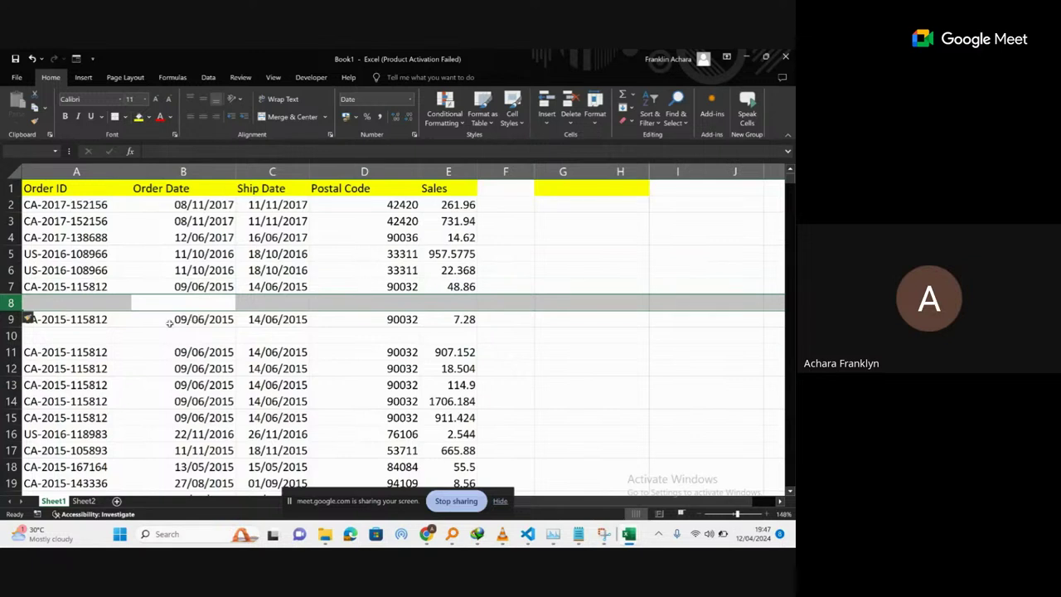
{"action": "key", "text": "ctrl+minus"}
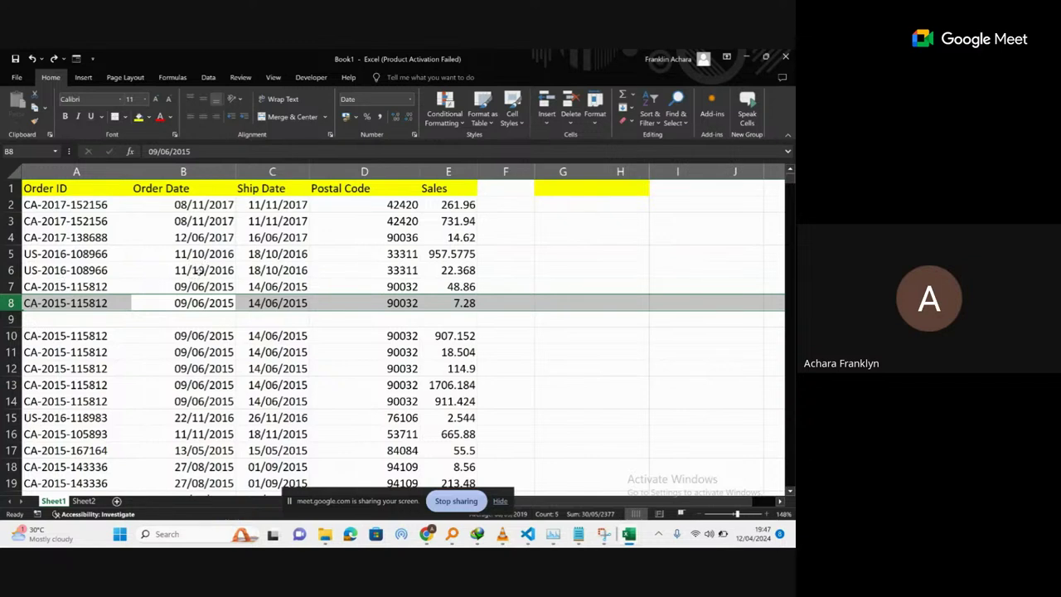
Insert three blank rows above row 6 with Ctrl+Shift+=, occupying rows 6–8.
{"action": "left_click", "coordinate": [199, 272]}
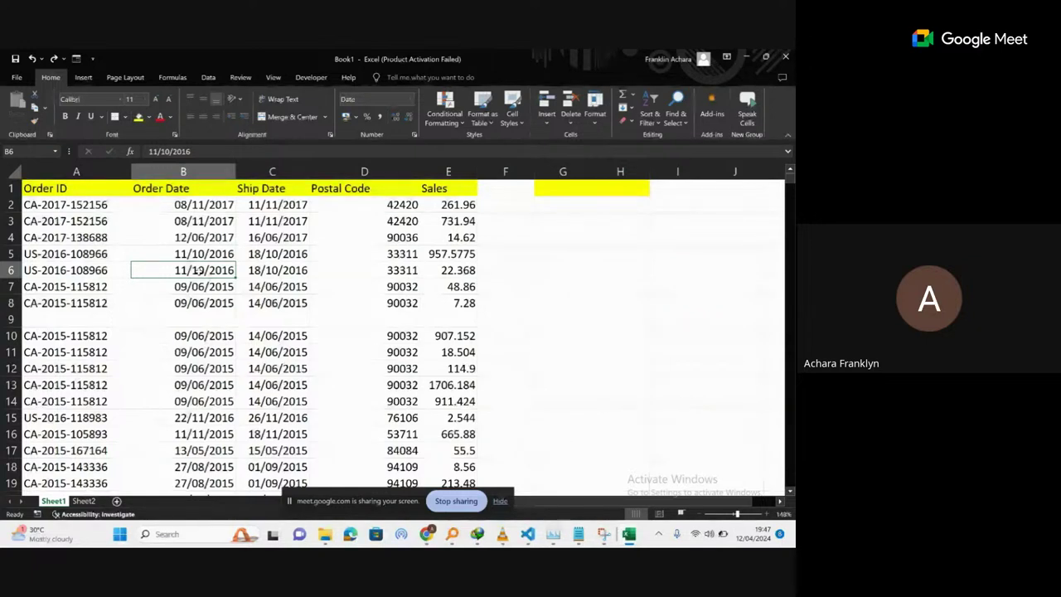
{"action": "key", "text": "shift+space"}
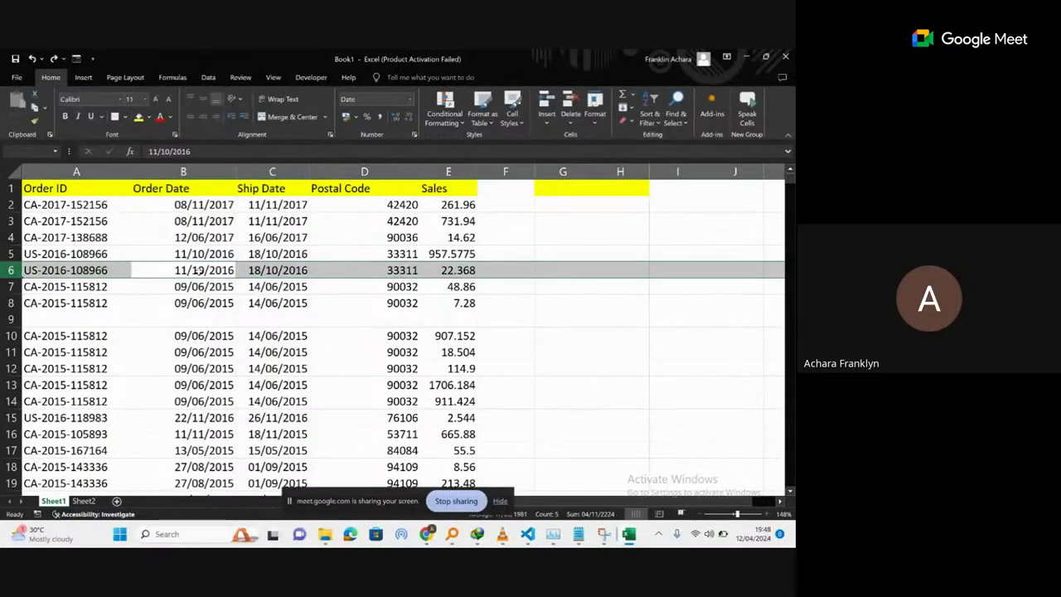
{"action": "key", "text": "shift+Down"}
{"action": "key", "text": "shift+Down"}
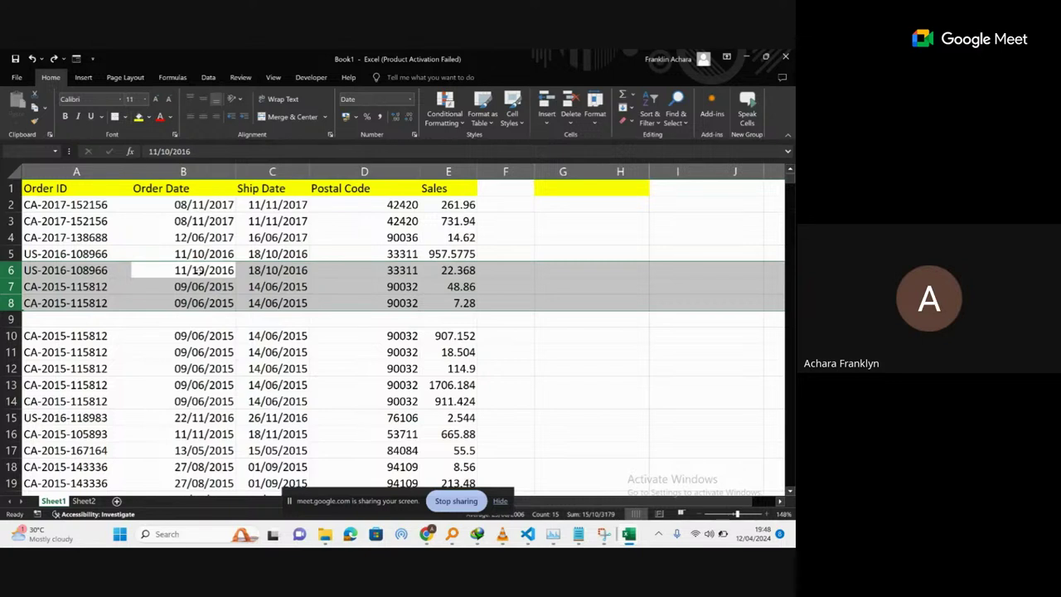
{"action": "key", "text": "ctrl+shift+plus"}
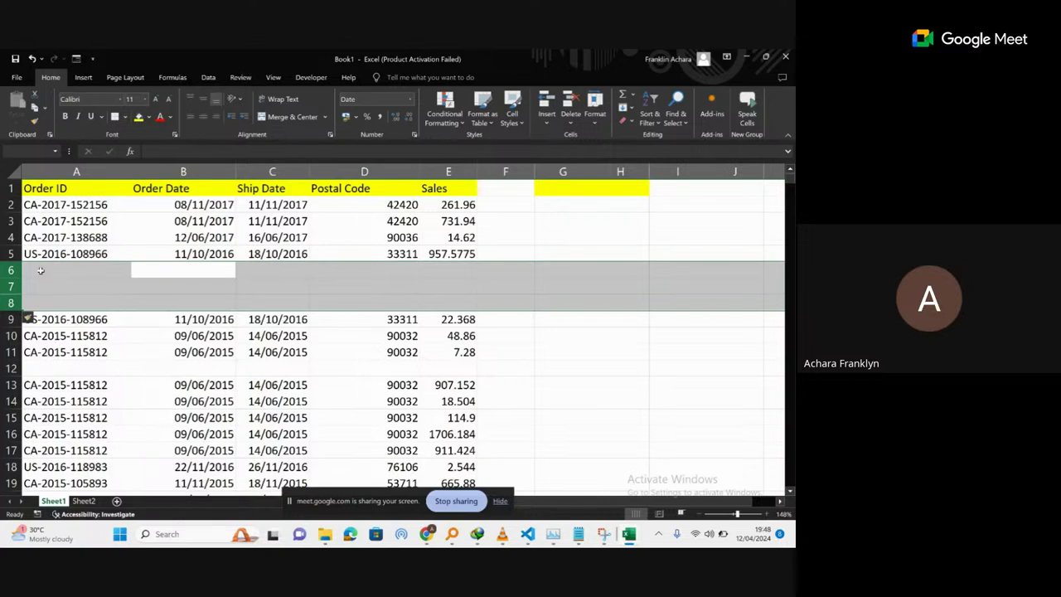
Delete the three inserted blank rows 6–8, then delete the empty row 9.
{"action": "left_click_drag", "start_coordinate": [40, 270], "coordinate": [33, 304]}
{"action": "left_click_drag", "start_coordinate": [10, 270], "coordinate": [11, 303]}
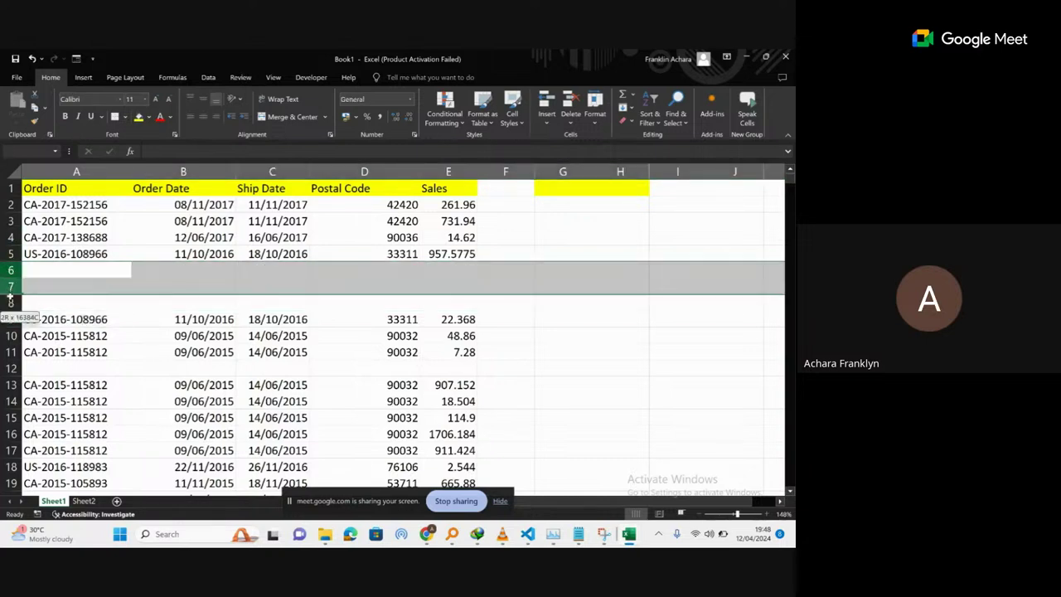
{"action": "right_click", "coordinate": [11, 302]}
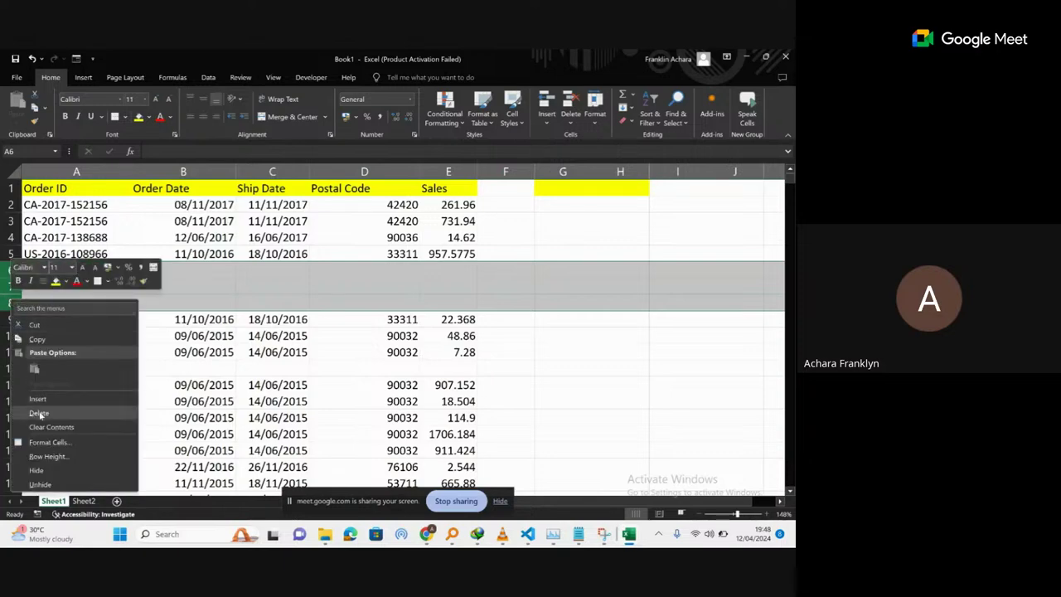
{"action": "left_click", "coordinate": [39, 413]}
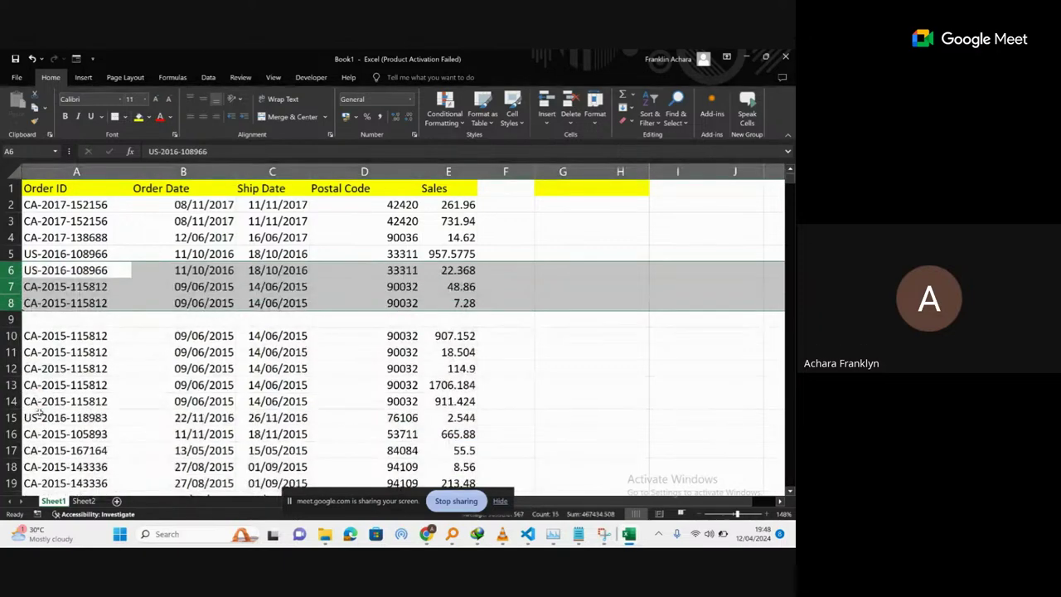
{"action": "right_click", "coordinate": [14, 319]}
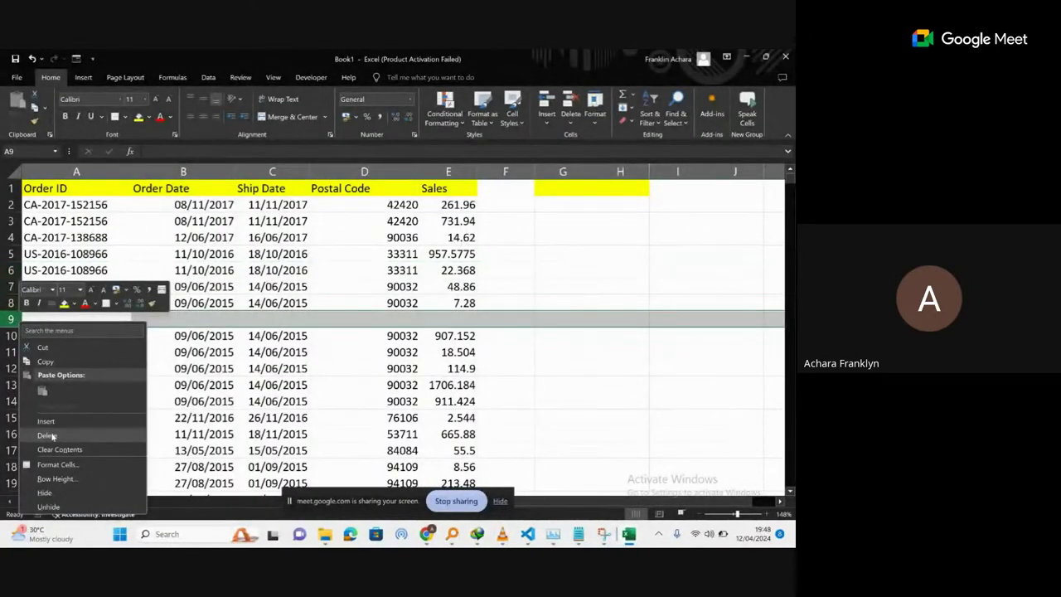
{"action": "left_click", "coordinate": [47, 435]}
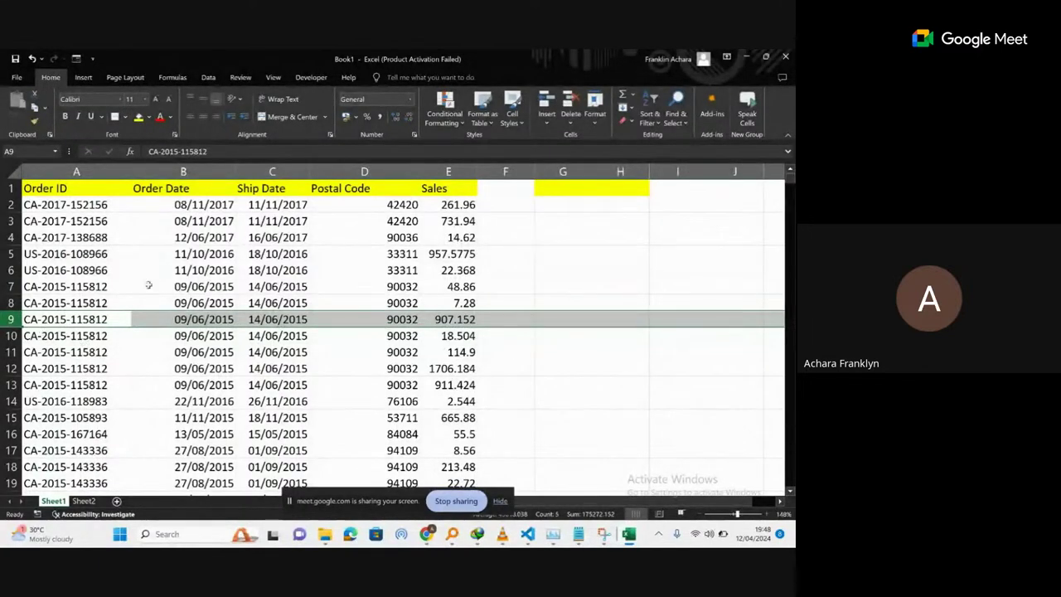
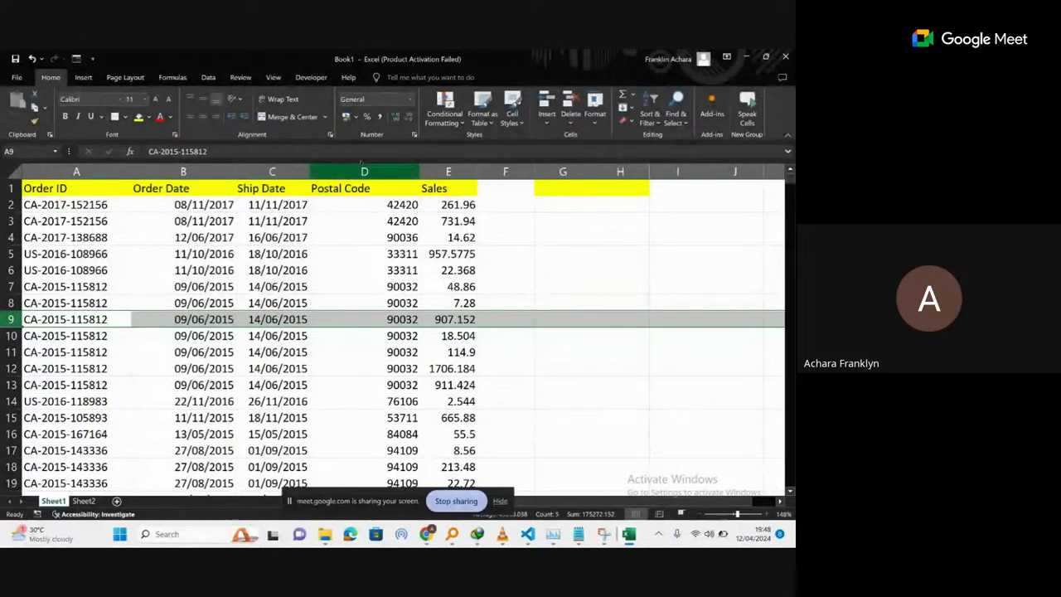
Hide the Postal Code column with Ctrl+0, then unhide it with Ctrl+Shift+0.
{"action": "left_click", "coordinate": [361, 170]}
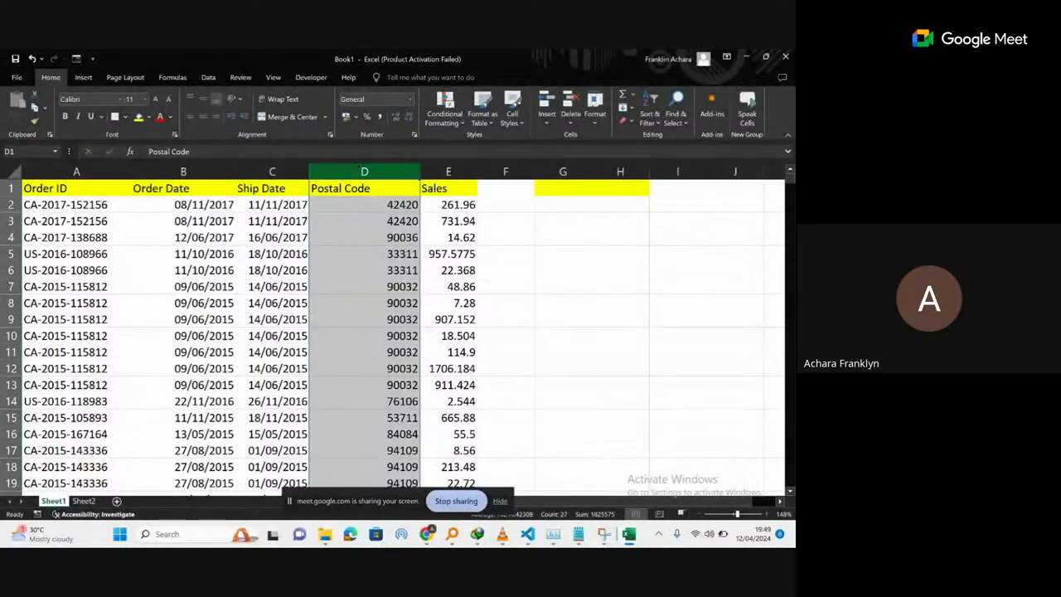
{"action": "key", "text": "ctrl+0"}
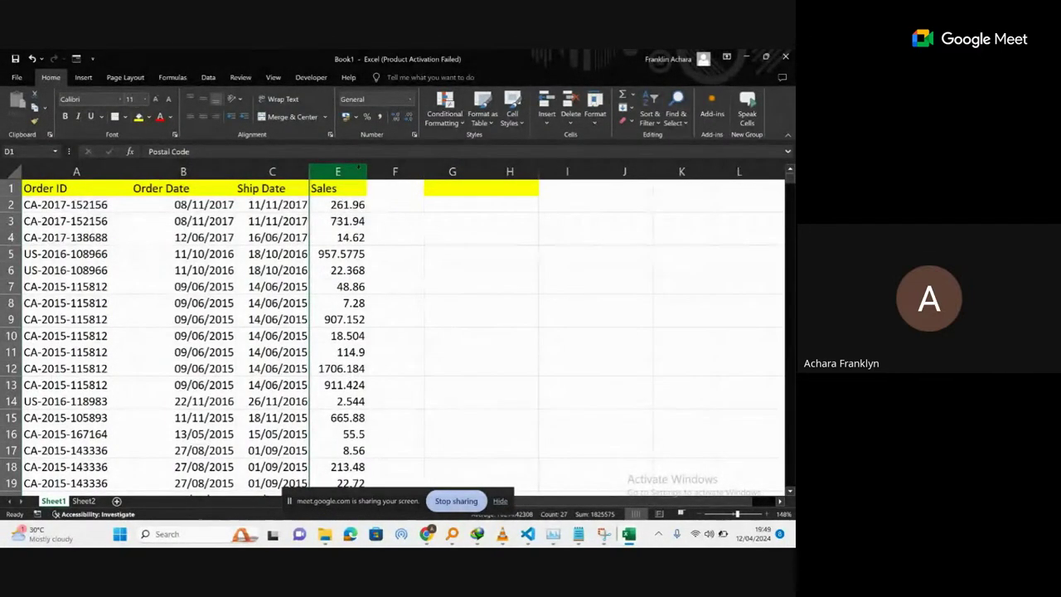
{"action": "key", "text": "ctrl+shift+0"}
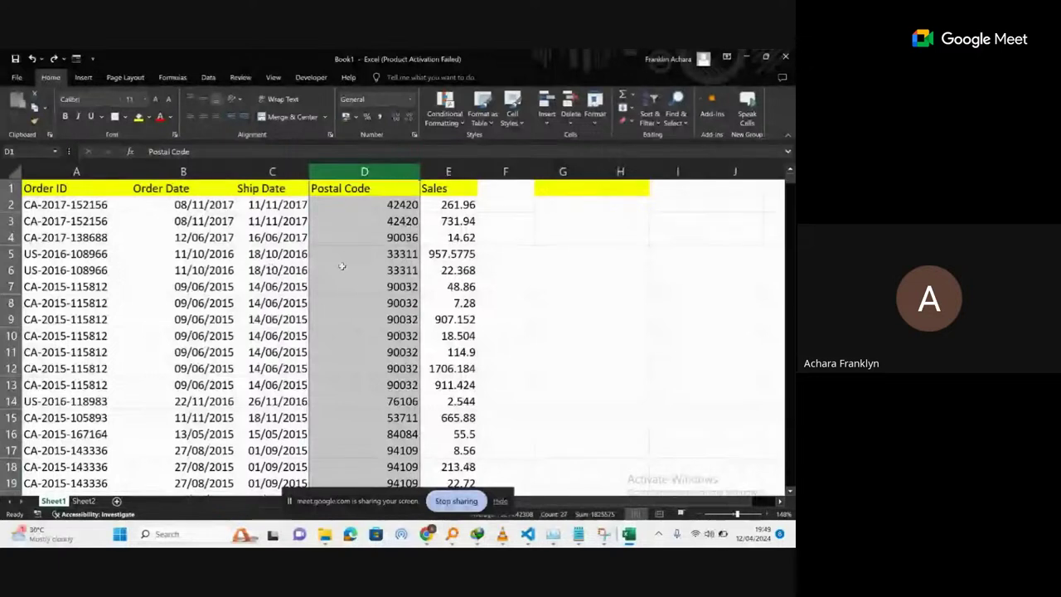
Fill cells A9:E10 yellow, then hide rows 9 and 10 with Ctrl+9.
{"action": "left_click", "coordinate": [202, 319]}
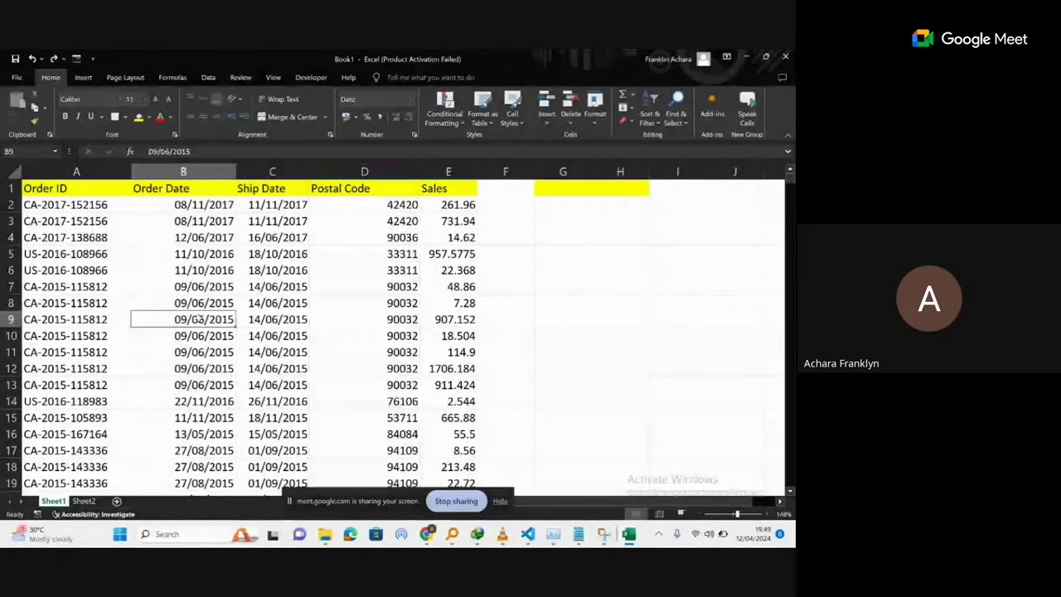
{"action": "left_click_drag", "start_coordinate": [74, 319], "coordinate": [437, 331]}
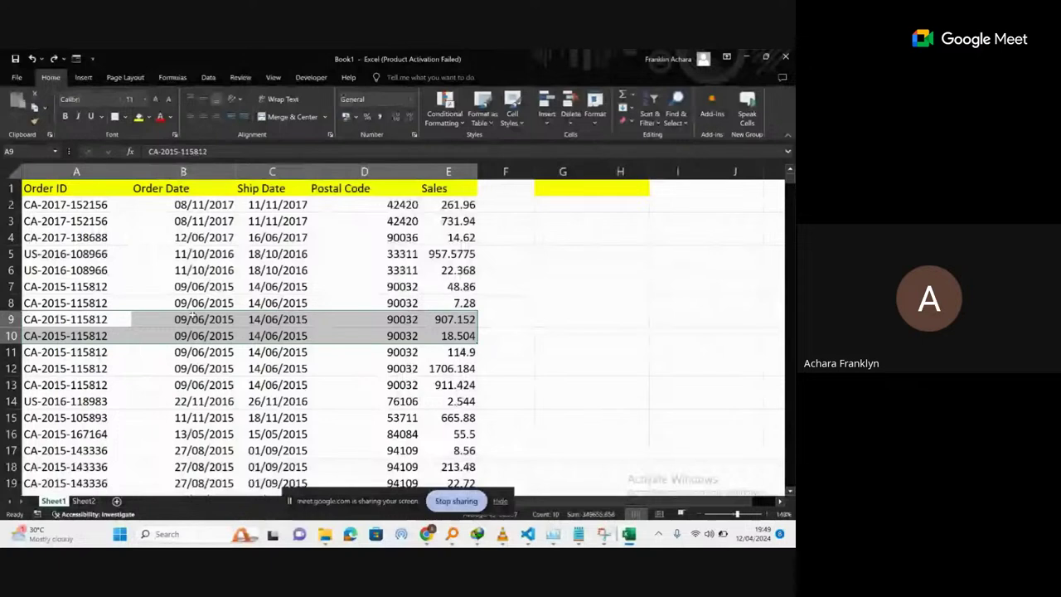
{"action": "key", "text": "Tab"}
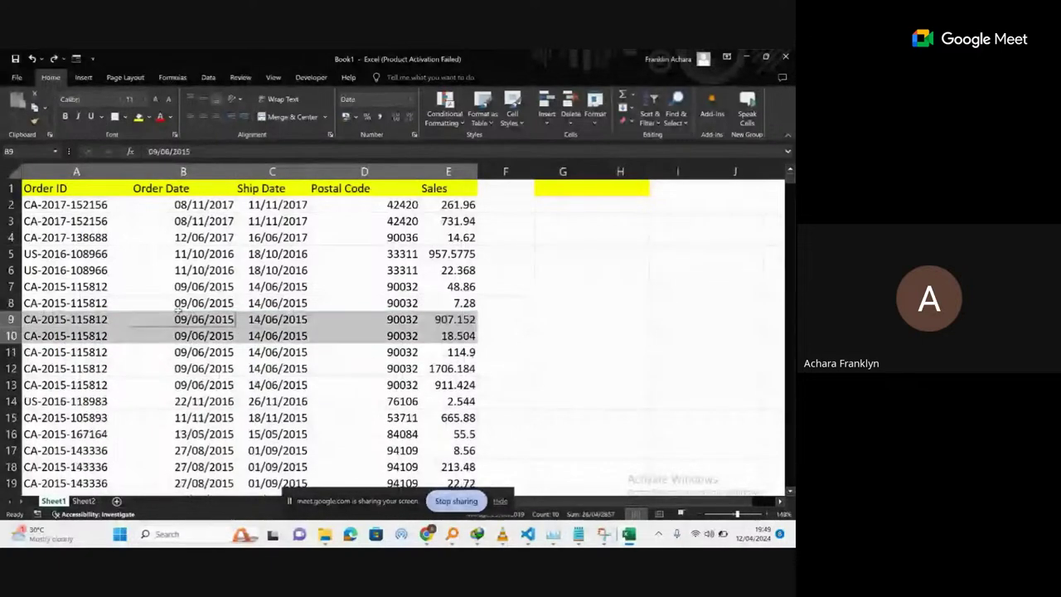
{"action": "left_click", "coordinate": [139, 117]}
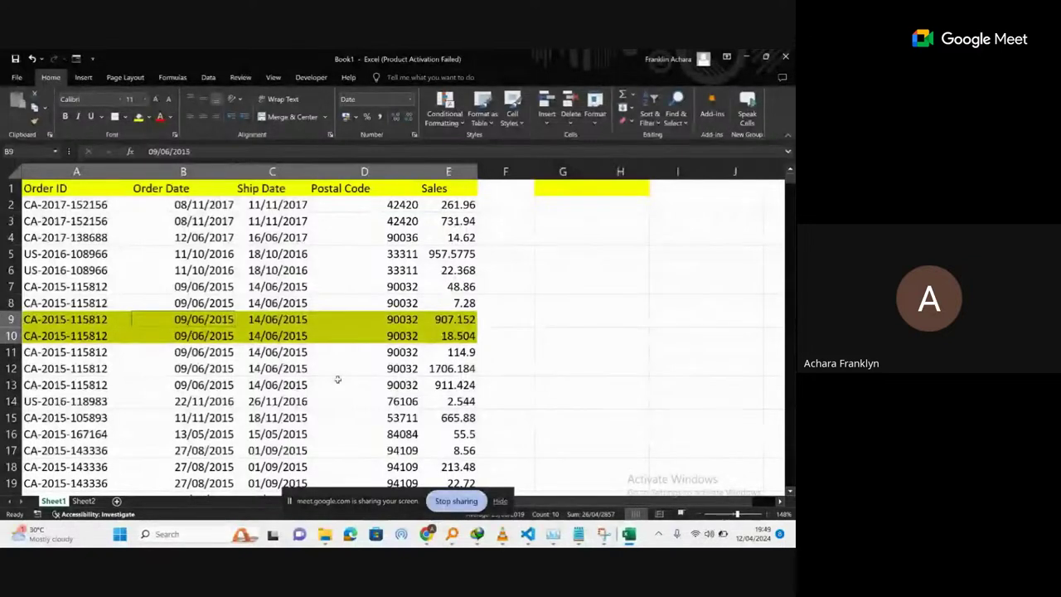
{"action": "left_click", "coordinate": [385, 366]}
{"action": "left_click_drag", "start_coordinate": [68, 320], "coordinate": [452, 339]}
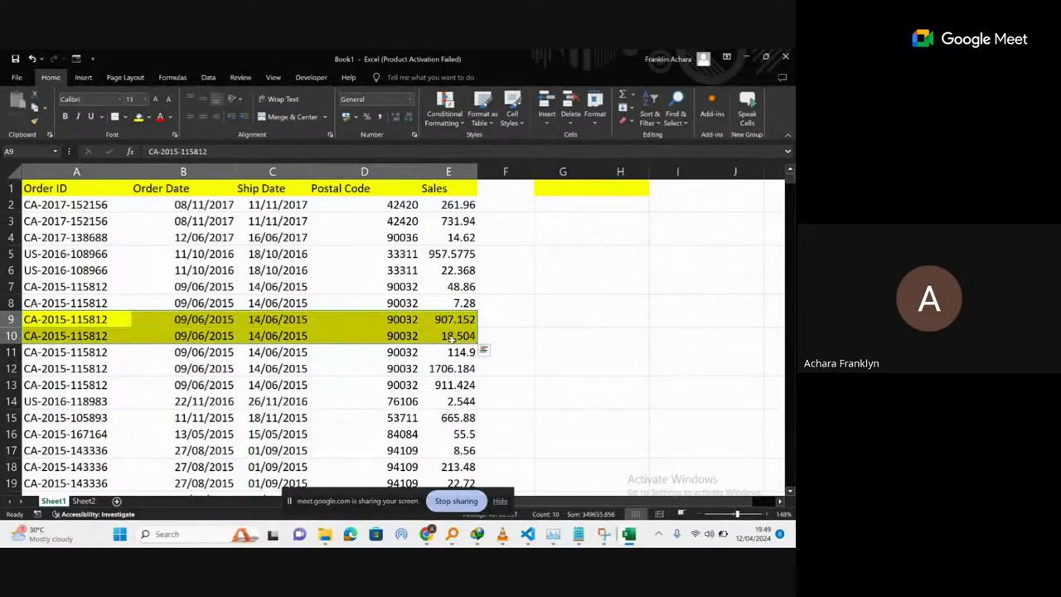
{"action": "key", "text": "ctrl+9"}
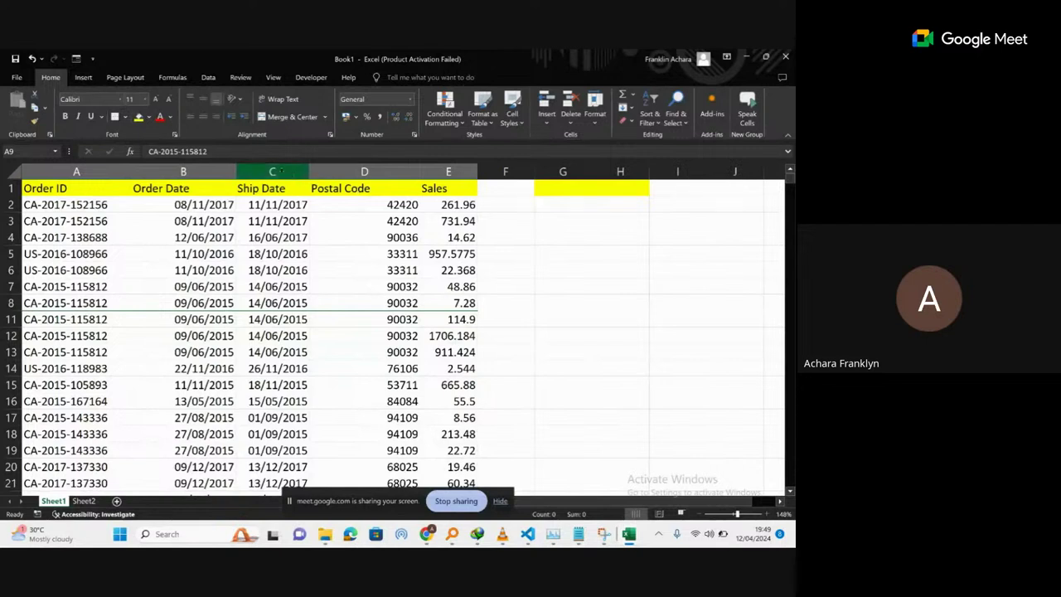
Hide column C (Ship Date) with Ctrl+0 and dismiss the licence error message.
{"action": "left_click", "coordinate": [274, 171]}
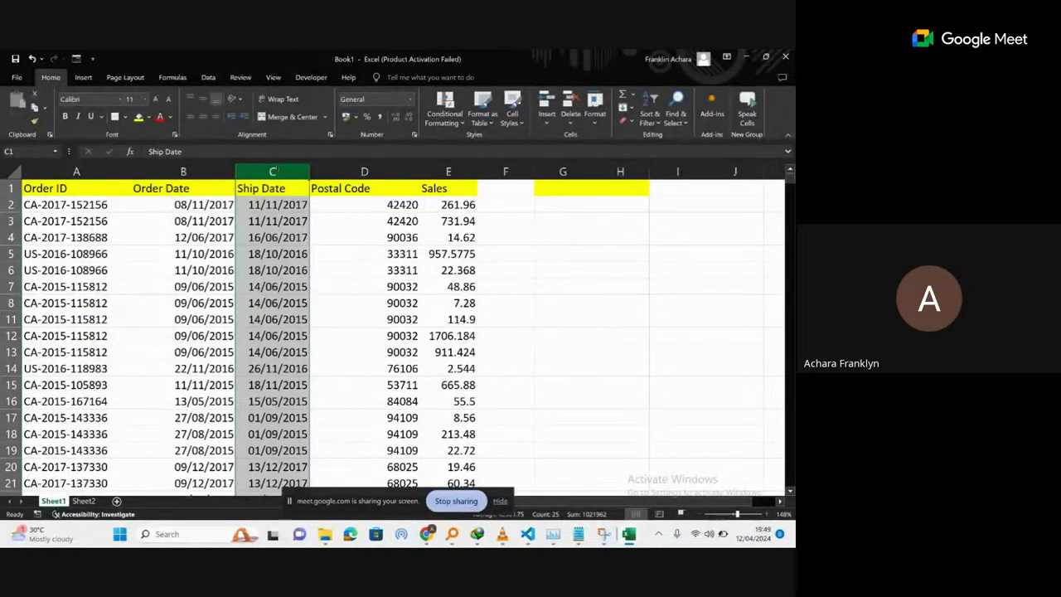
{"action": "key", "text": "ctrl+0"}
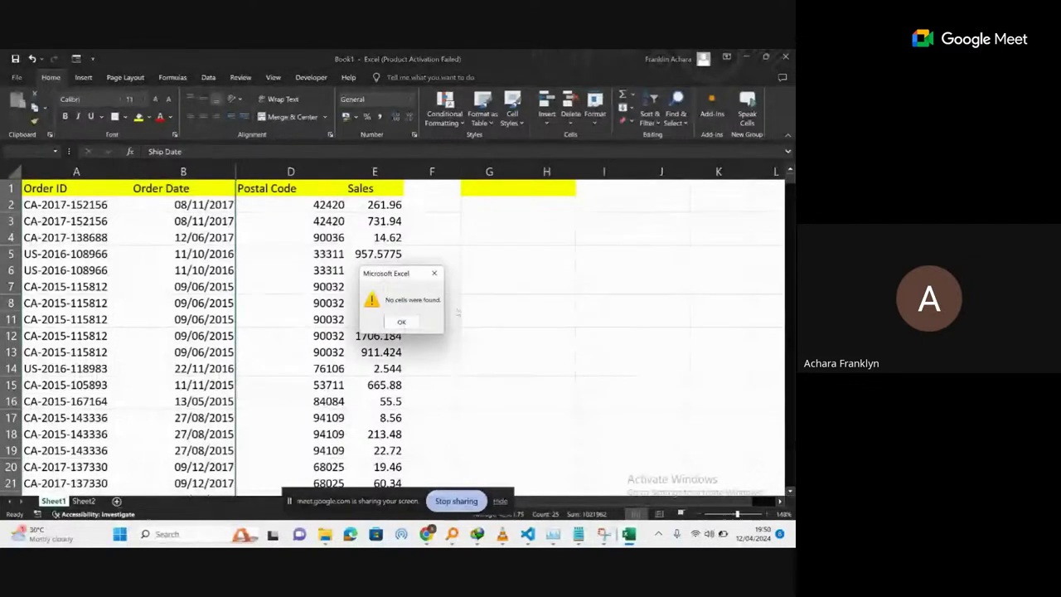
{"action": "left_click", "coordinate": [372, 320]}
{"action": "left_click", "coordinate": [280, 290]}
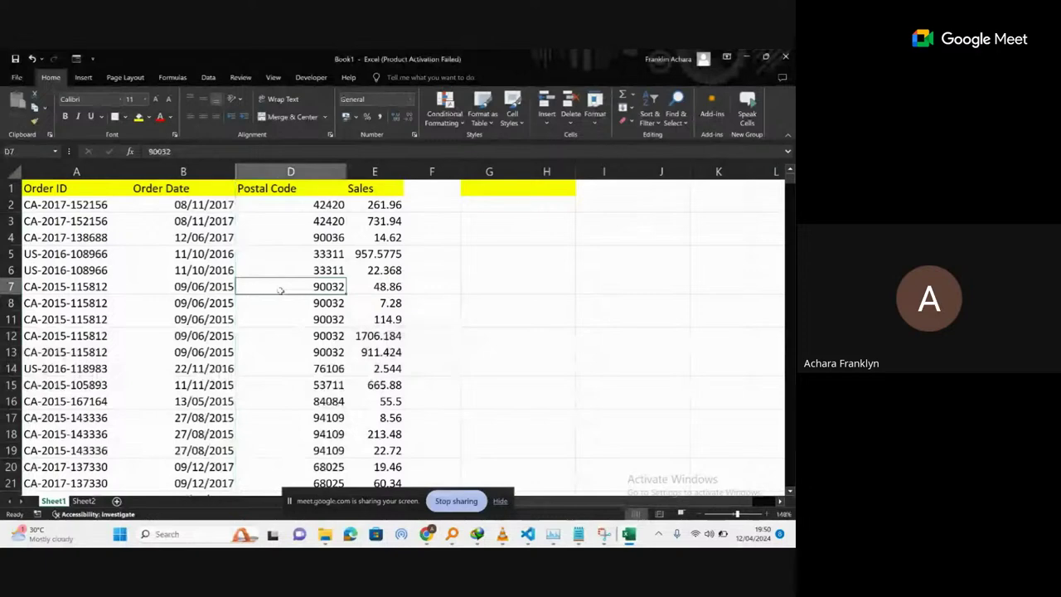
Undo twice to restore the hidden Ship Date column and the yellow rows 9–10.
{"action": "key", "text": "ctrl+a"}
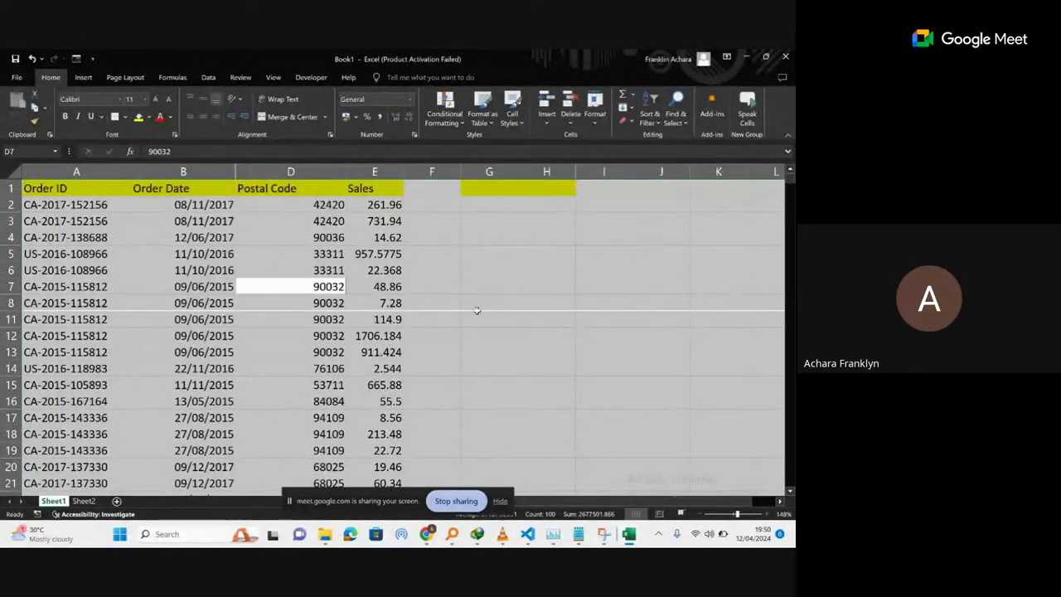
{"action": "left_click", "coordinate": [293, 320]}
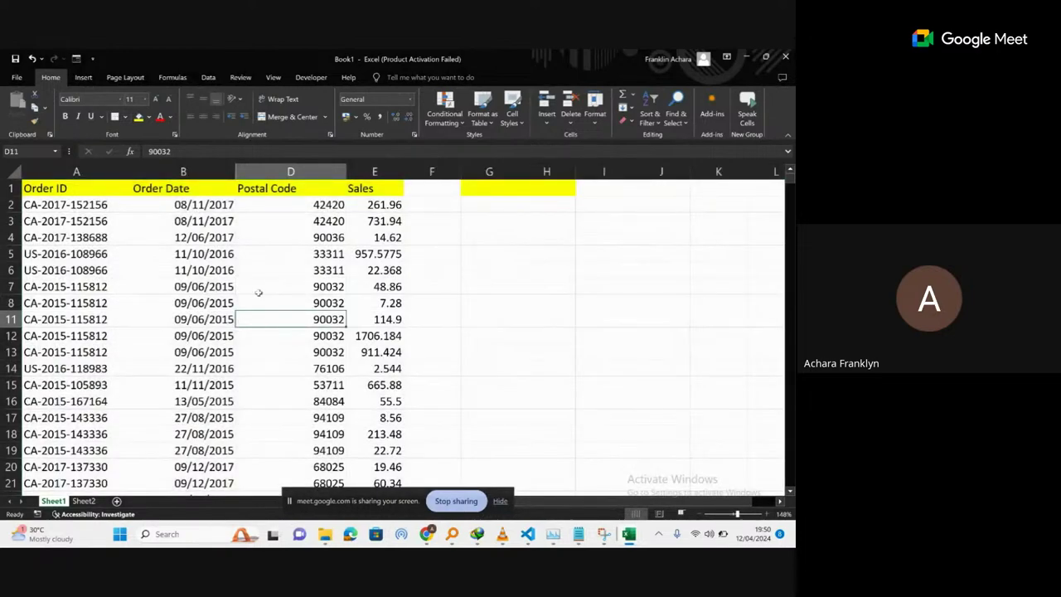
{"action": "key", "text": "ctrl+z"}
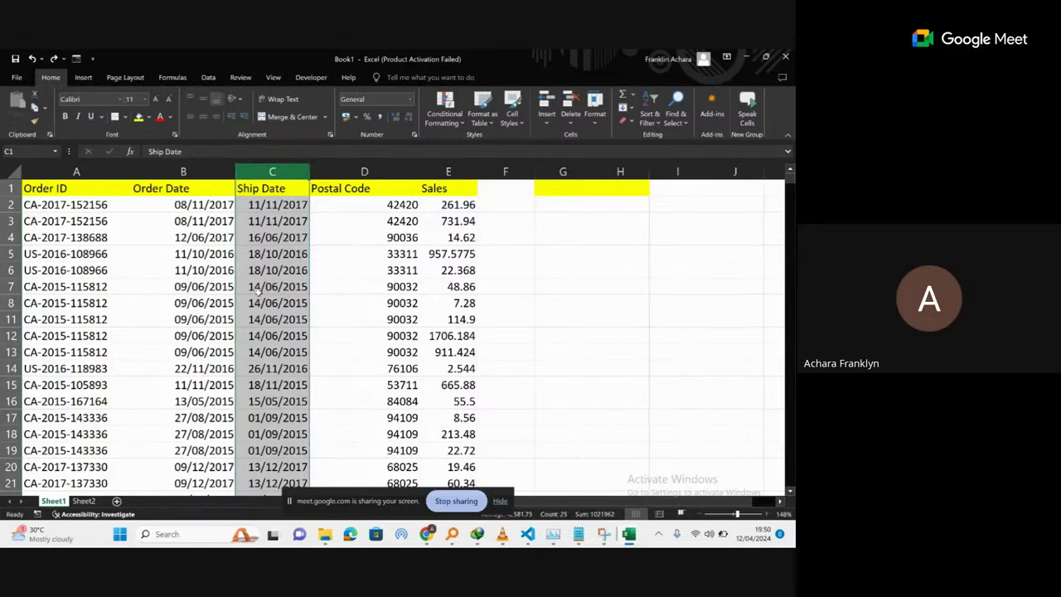
{"action": "key", "text": "ctrl+z"}
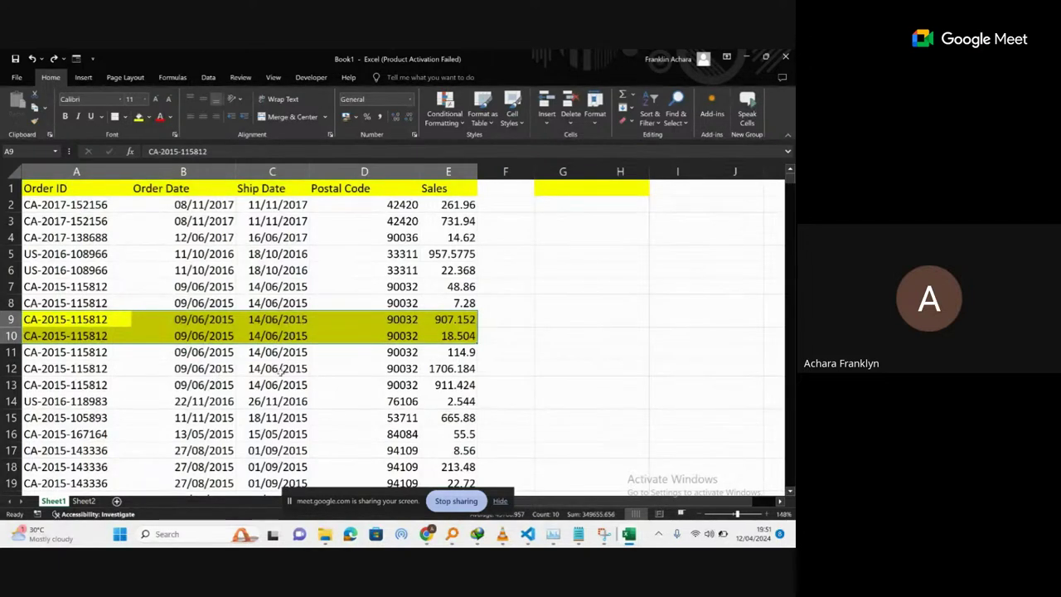
{"action": "left_click", "coordinate": [280, 369]}
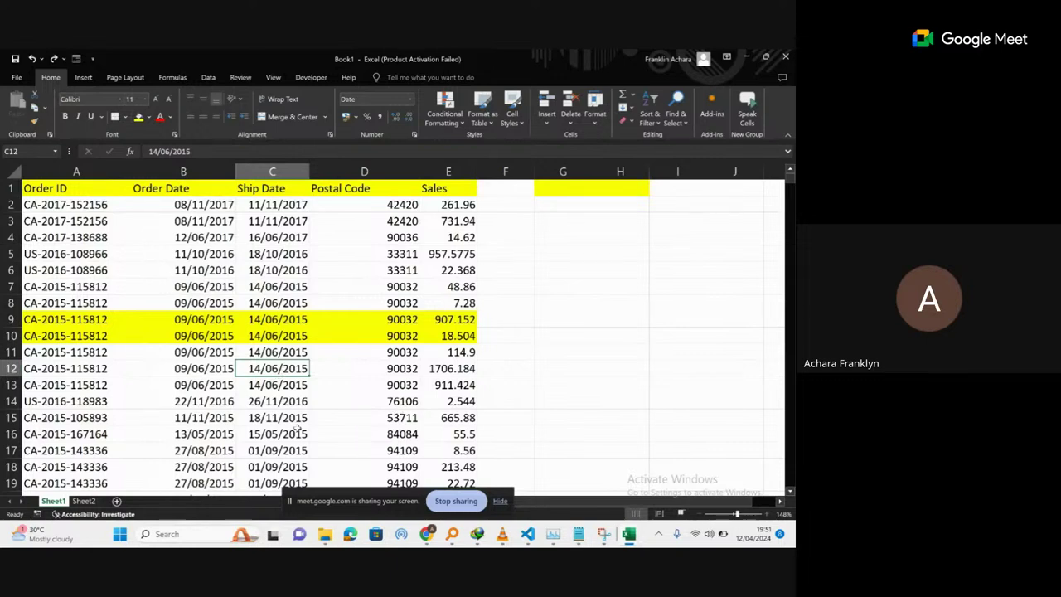
{"action": "left_click", "coordinate": [417, 419]}
{"action": "left_click", "coordinate": [324, 445]}
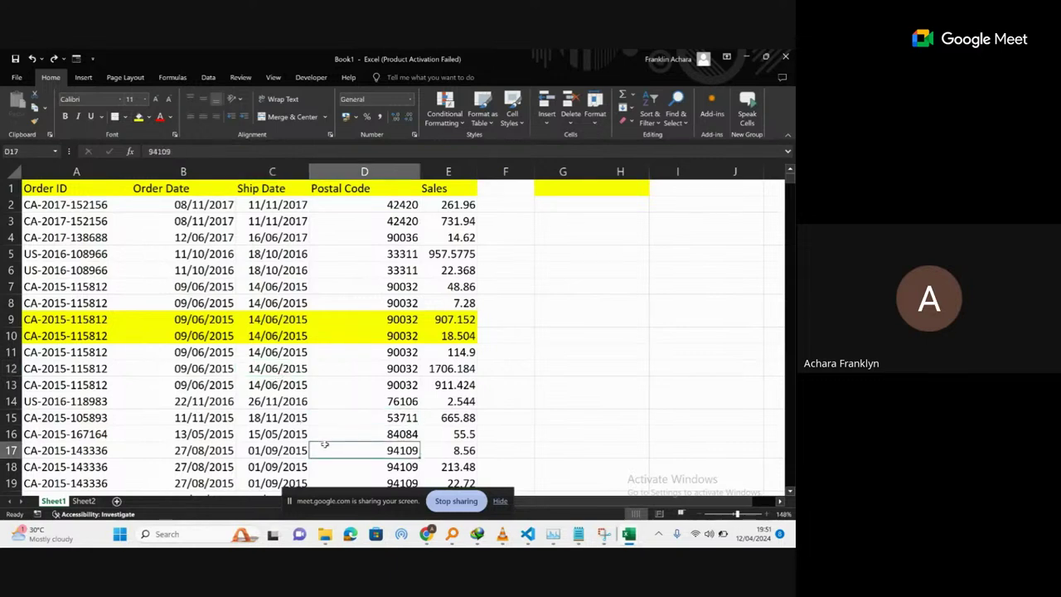
{"action": "left_click", "coordinate": [259, 417]}
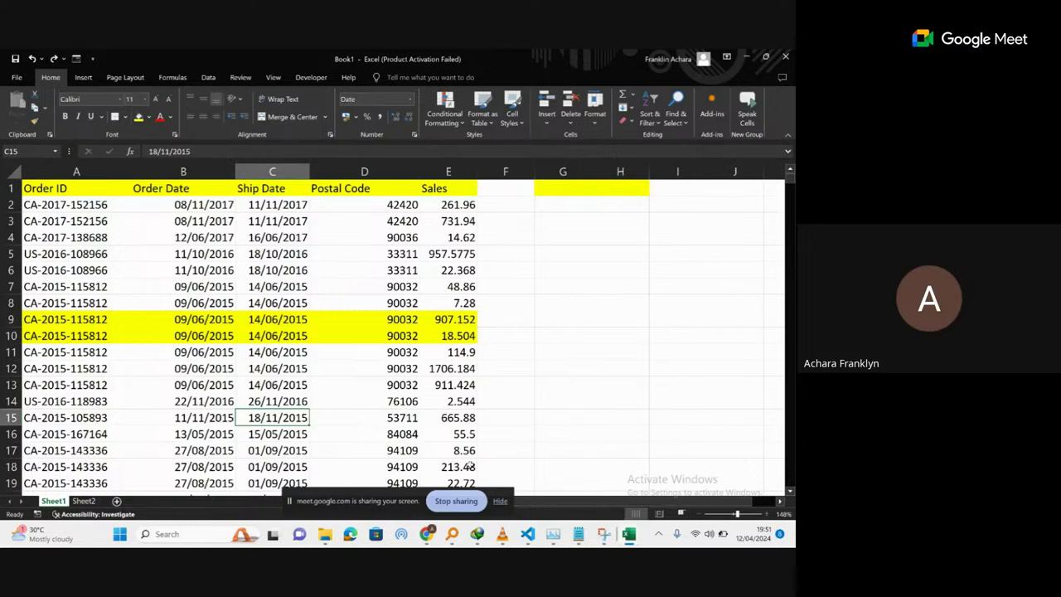
{"action": "left_click", "coordinate": [441, 429]}
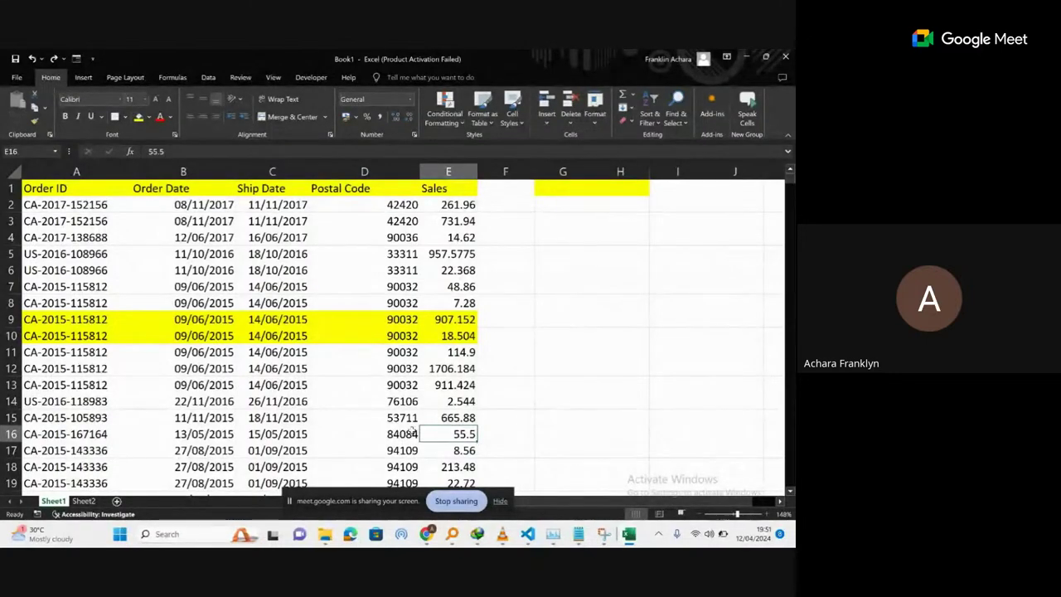
{"action": "left_click", "coordinate": [230, 348]}
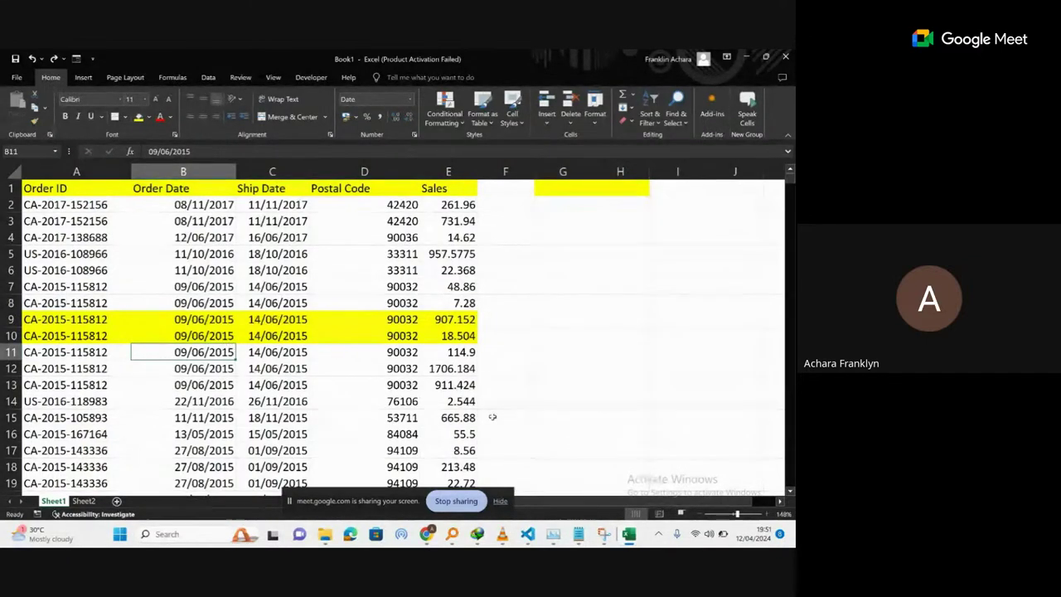
{"action": "mouse_move", "coordinate": [629, 534]}
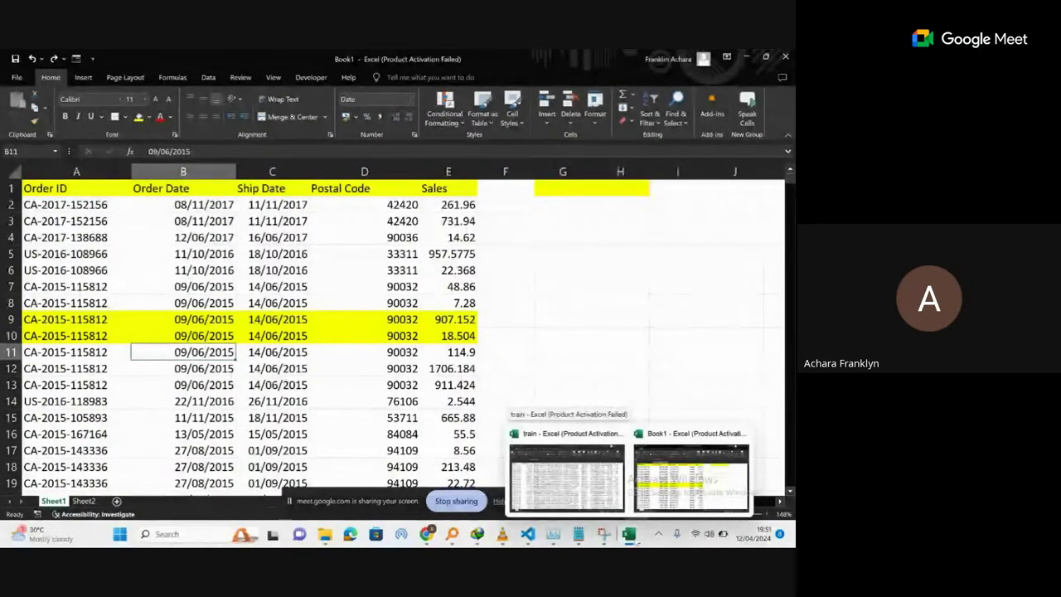
{"action": "mouse_move", "coordinate": [426, 534]}
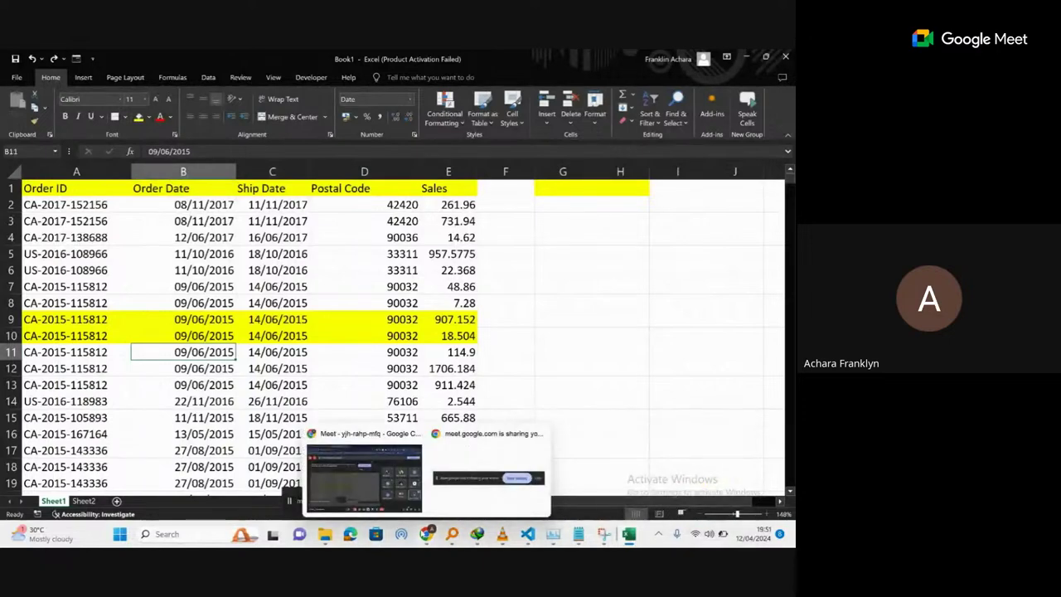
Switch to the Google Meet call, close the presenting notice, and toggle the microphone off and on.
{"action": "left_click", "coordinate": [344, 495]}
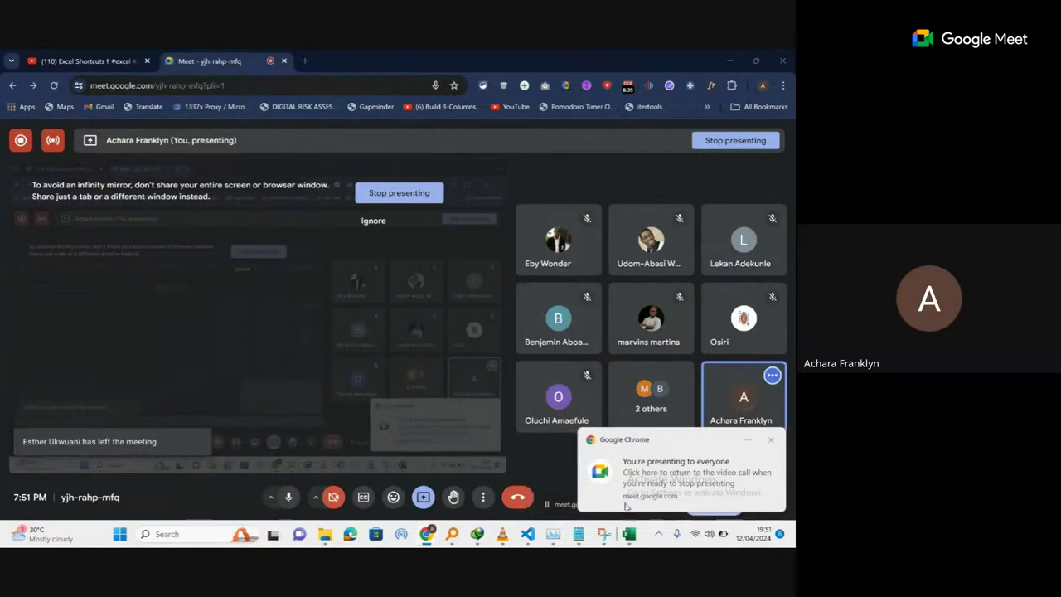
{"action": "left_click", "coordinate": [771, 440]}
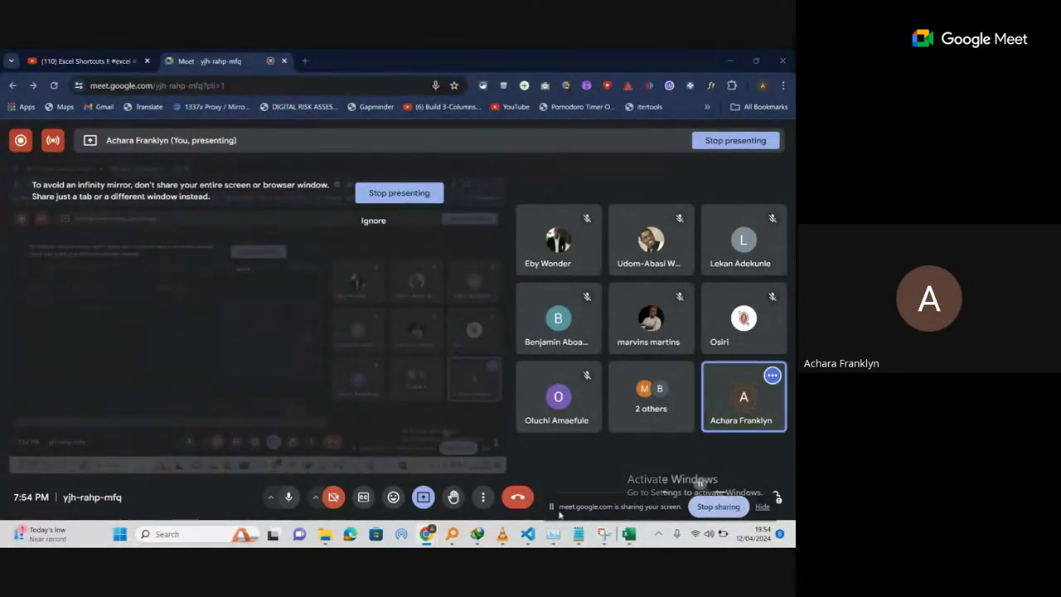
{"action": "left_click", "coordinate": [290, 497]}
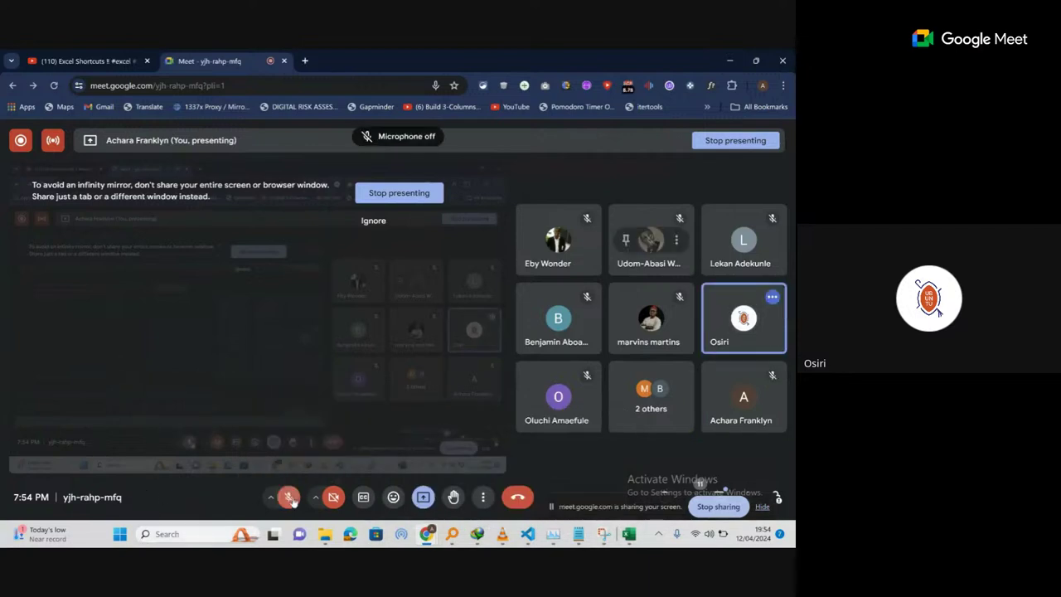
{"action": "left_click", "coordinate": [289, 497]}
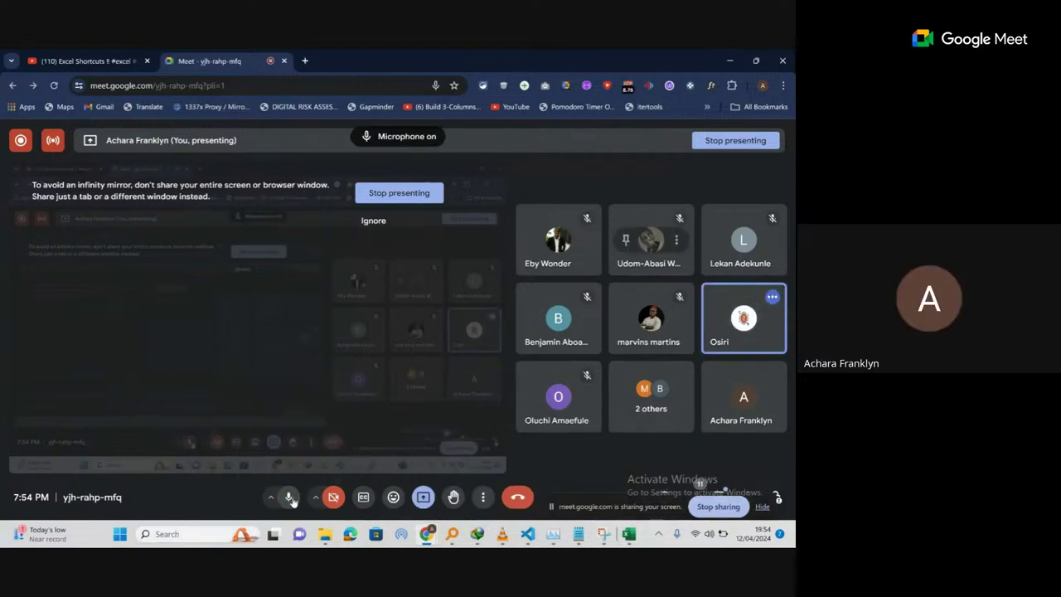